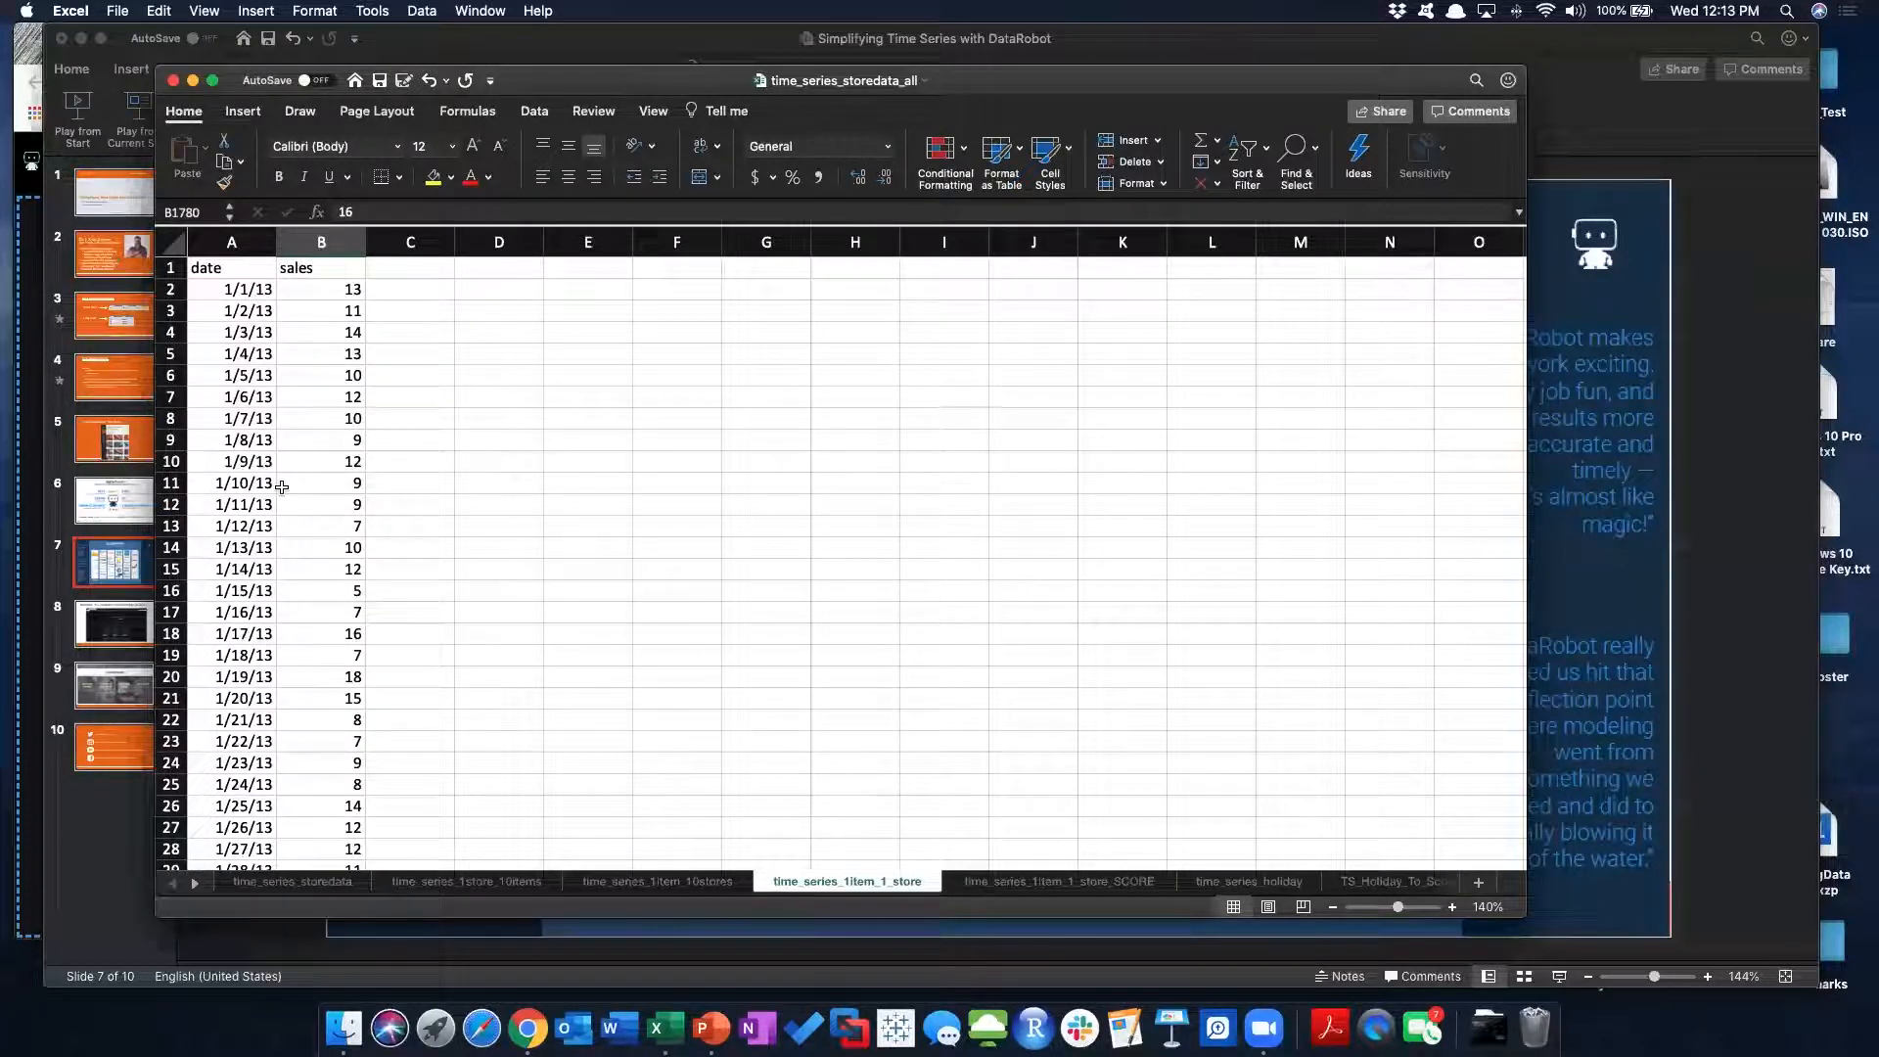
# Look over the date and sales data, switch to DataRobot in Chrome, and import time_series_1_item_1_store.csv from the Time Series folder as a project
pyautogui.scroll(-20, 253, 411)
pyautogui.scroll(20, 196, 437)
pyautogui.click(528, 1028)
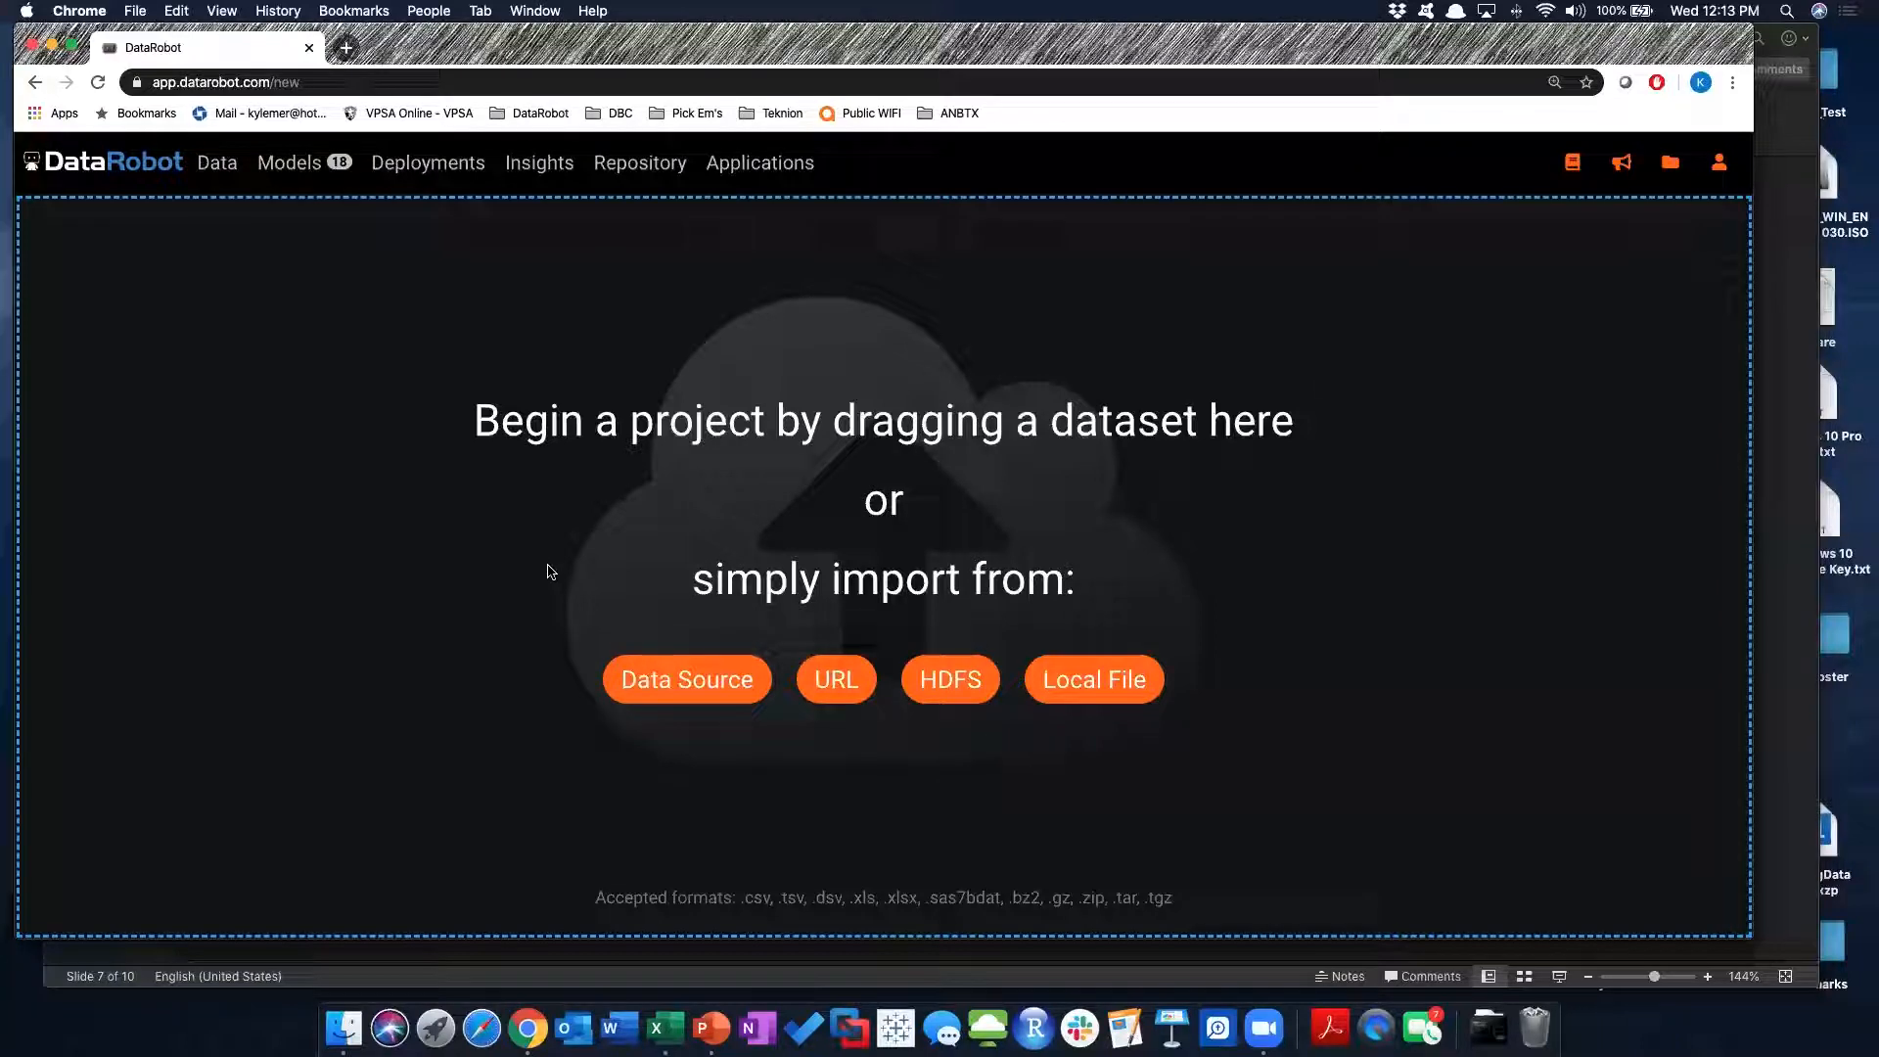
pyautogui.click(342, 1030)
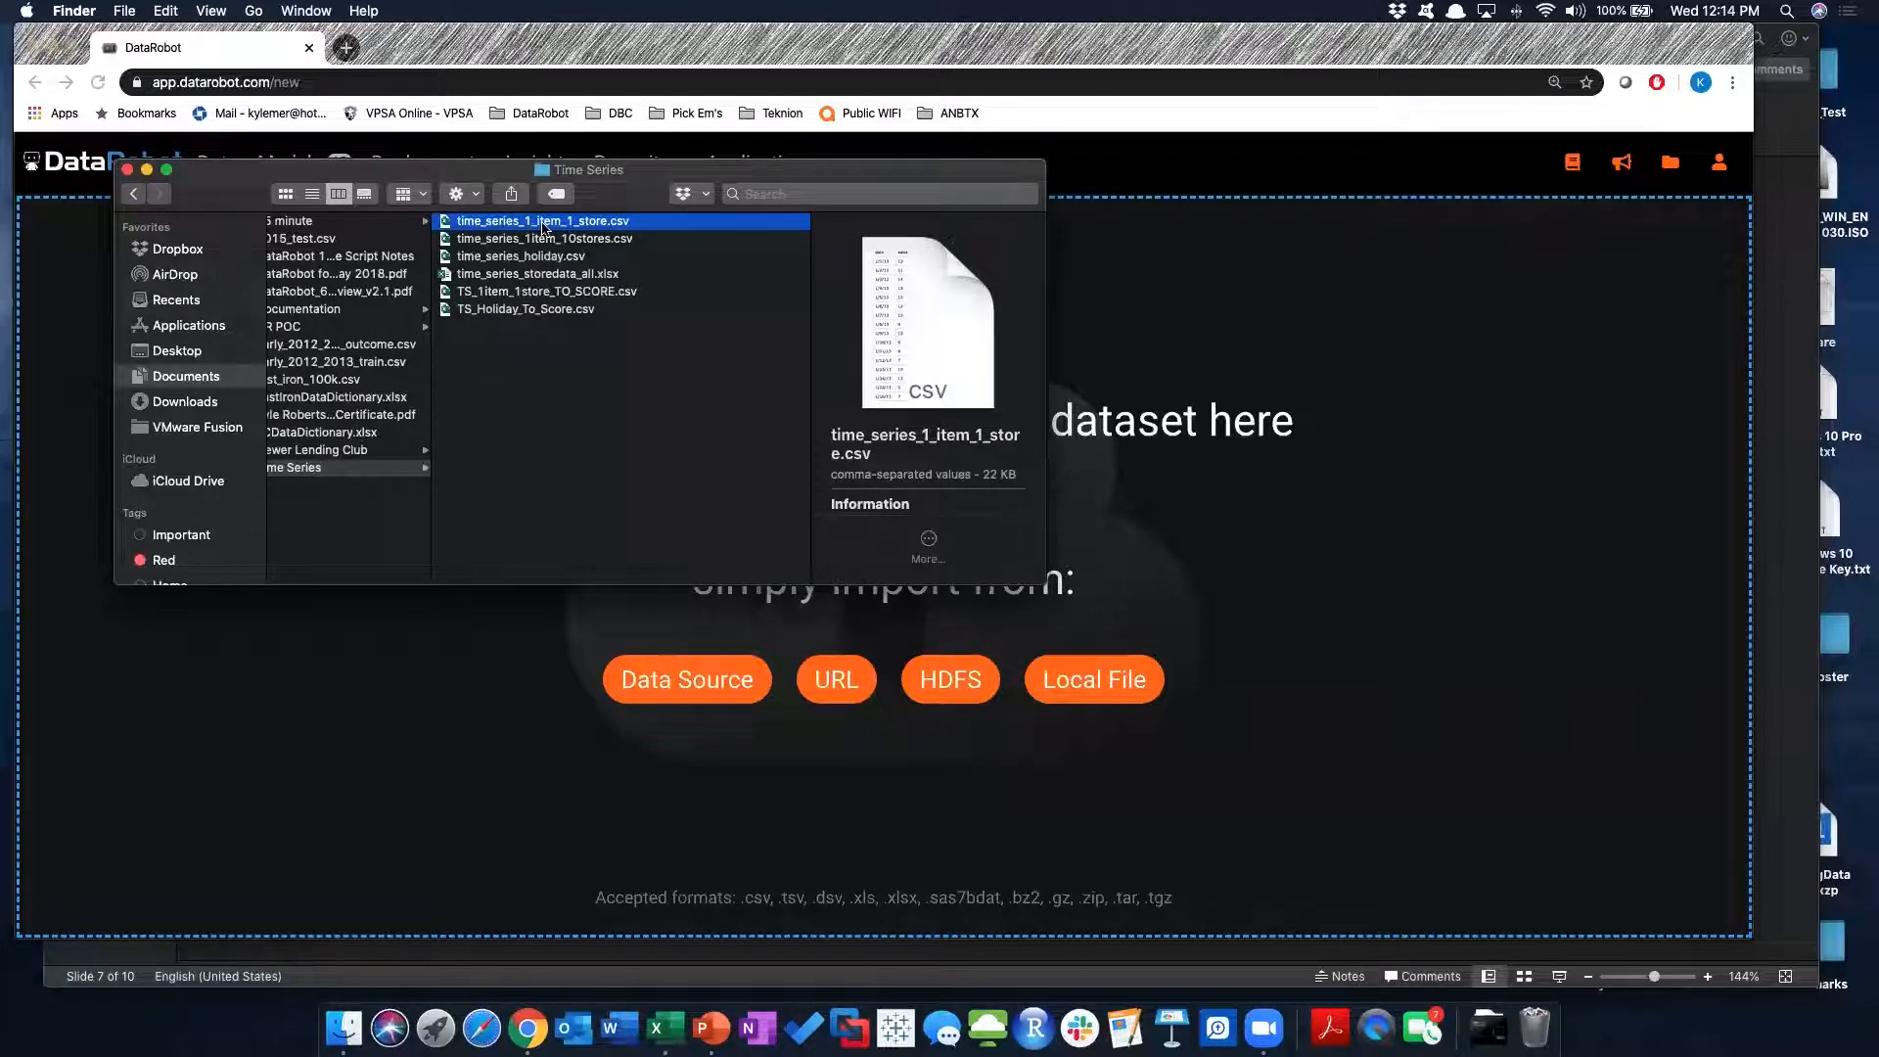
pyautogui.moveTo(544, 225); pyautogui.dragTo(1239, 640)
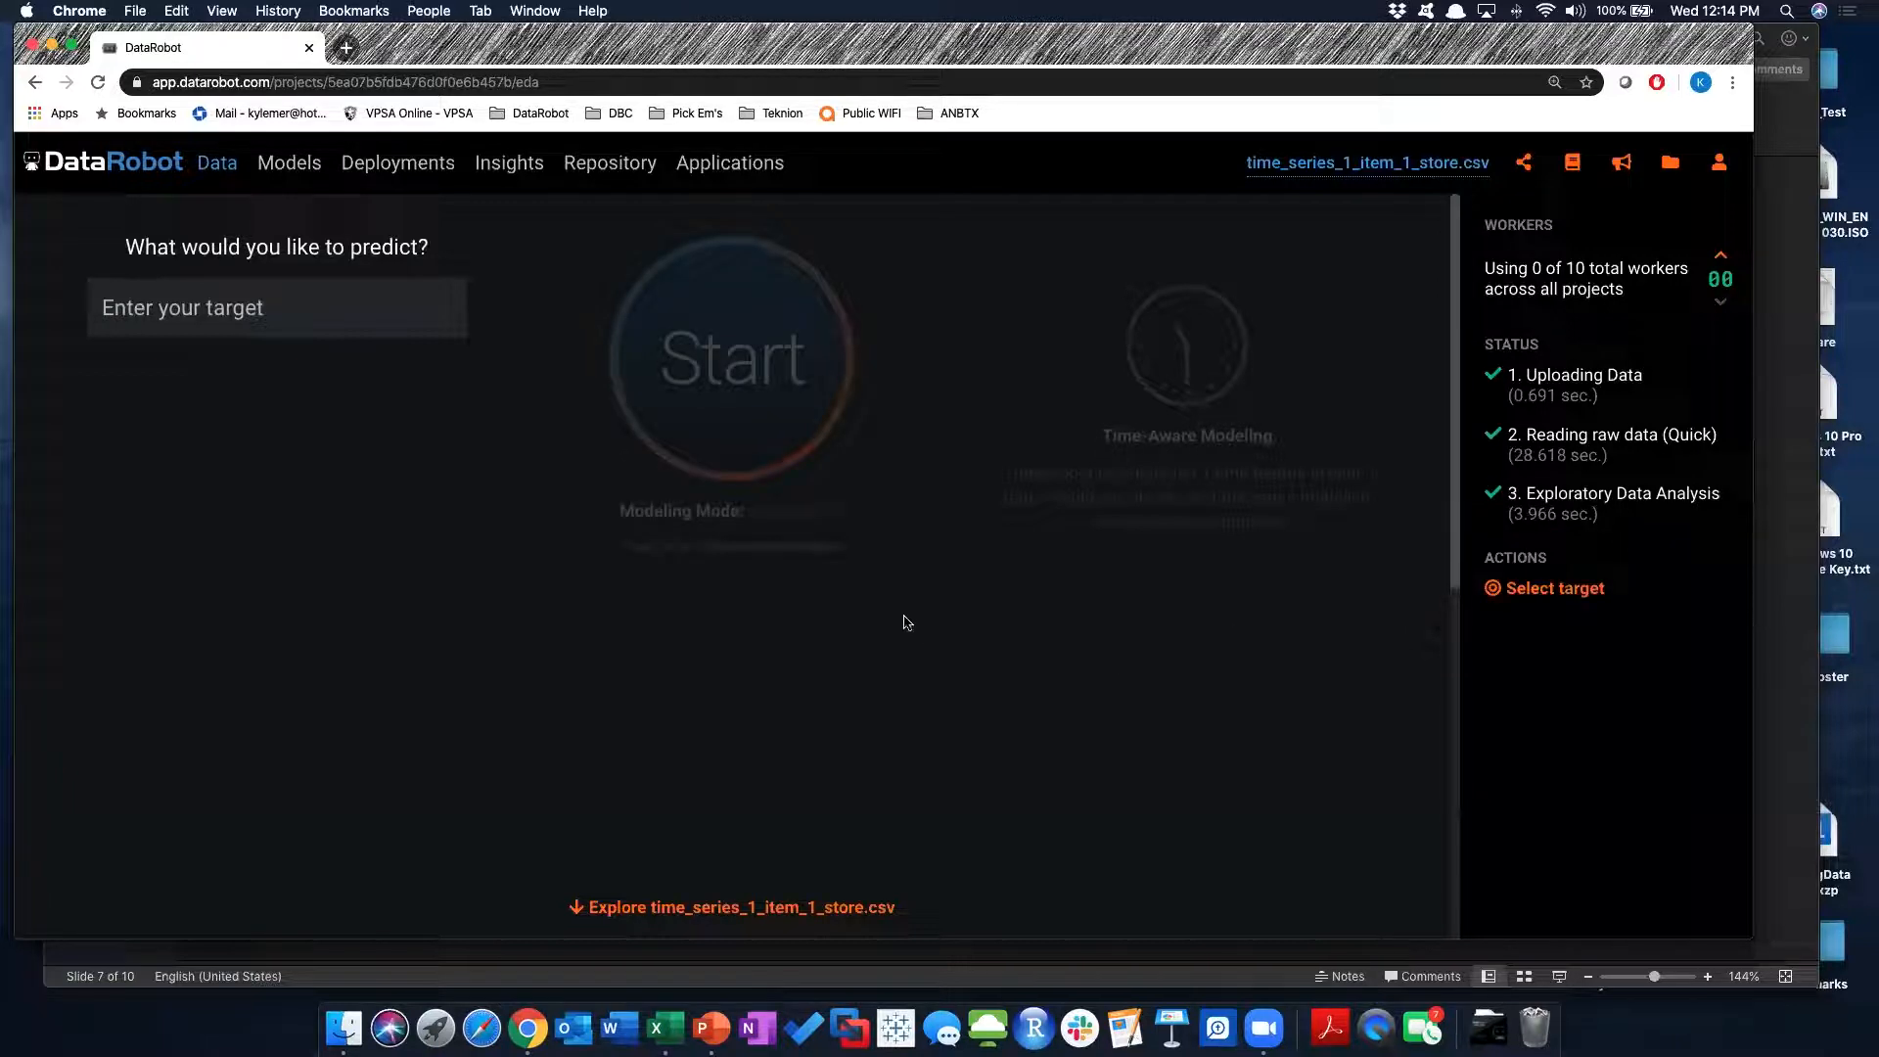
# Explore the imported dataset's features and examine the histograms for sales and date
pyautogui.scroll(-10, 827, 605)
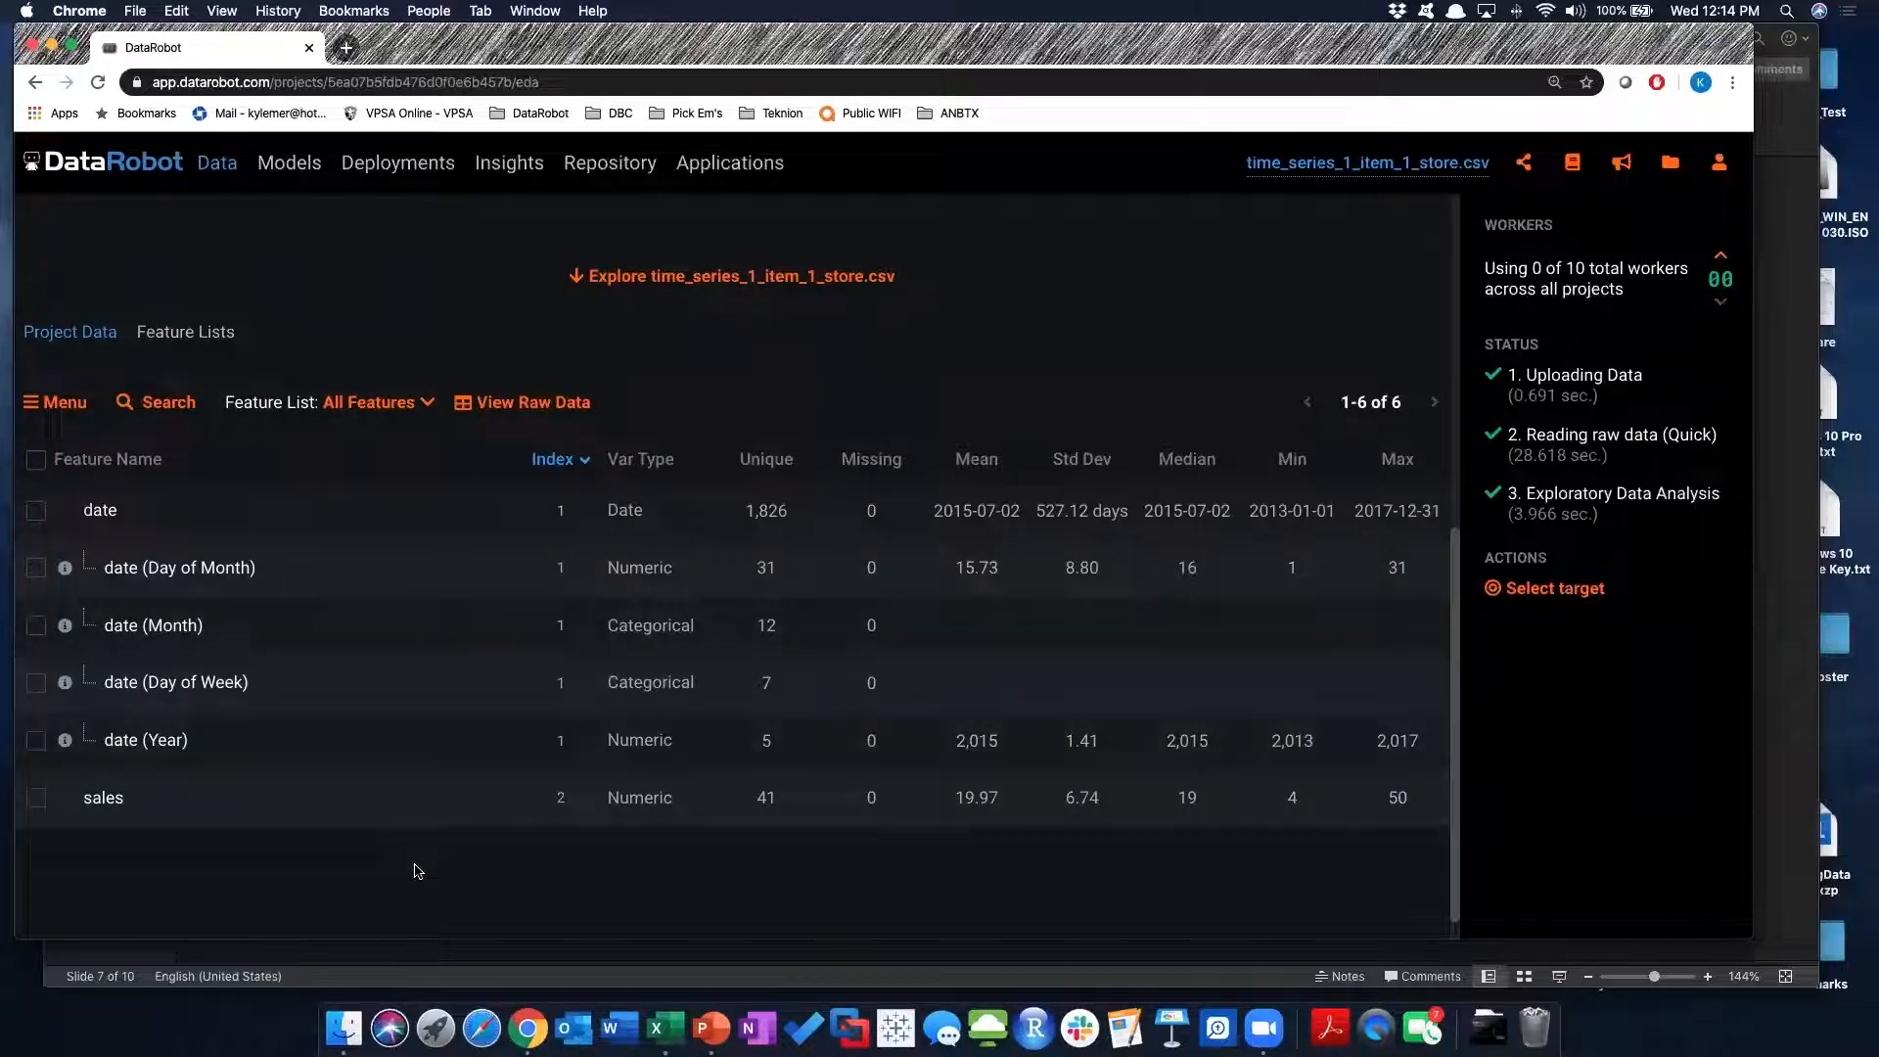
pyautogui.click(147, 800)
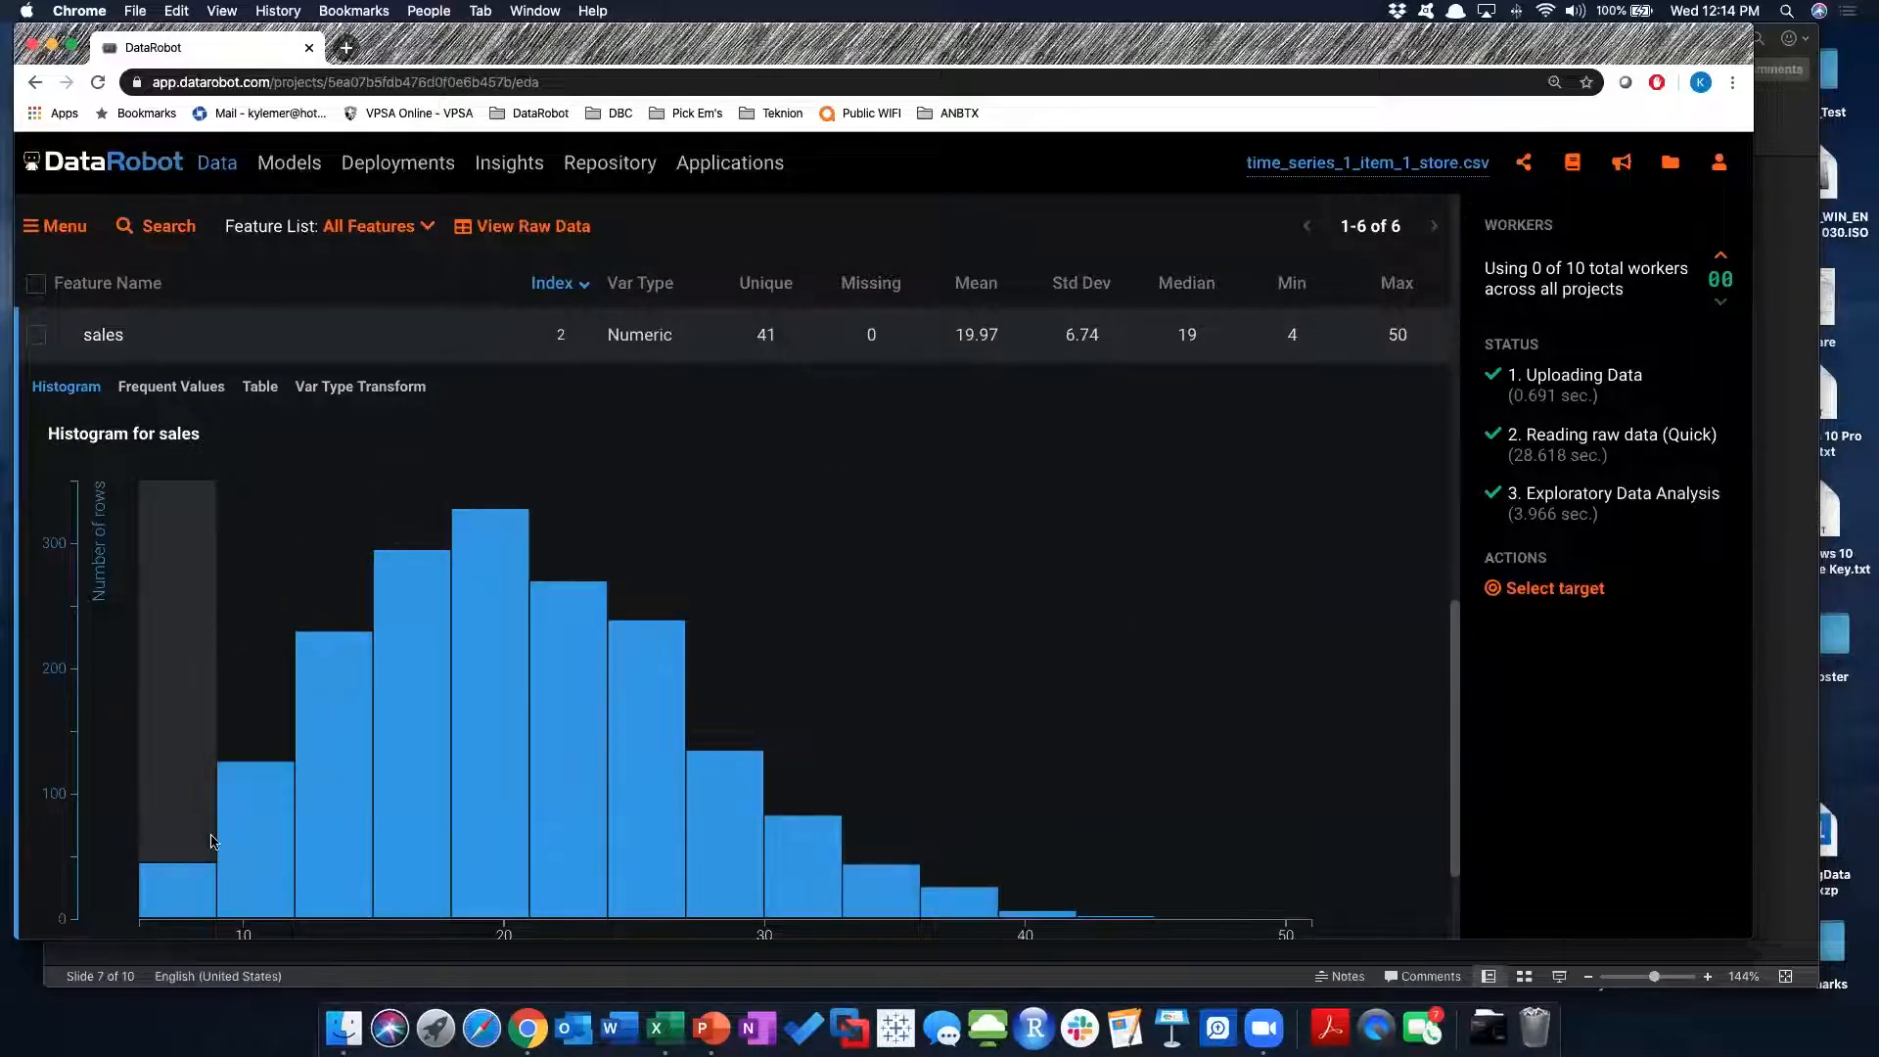
pyautogui.moveTo(630, 820)
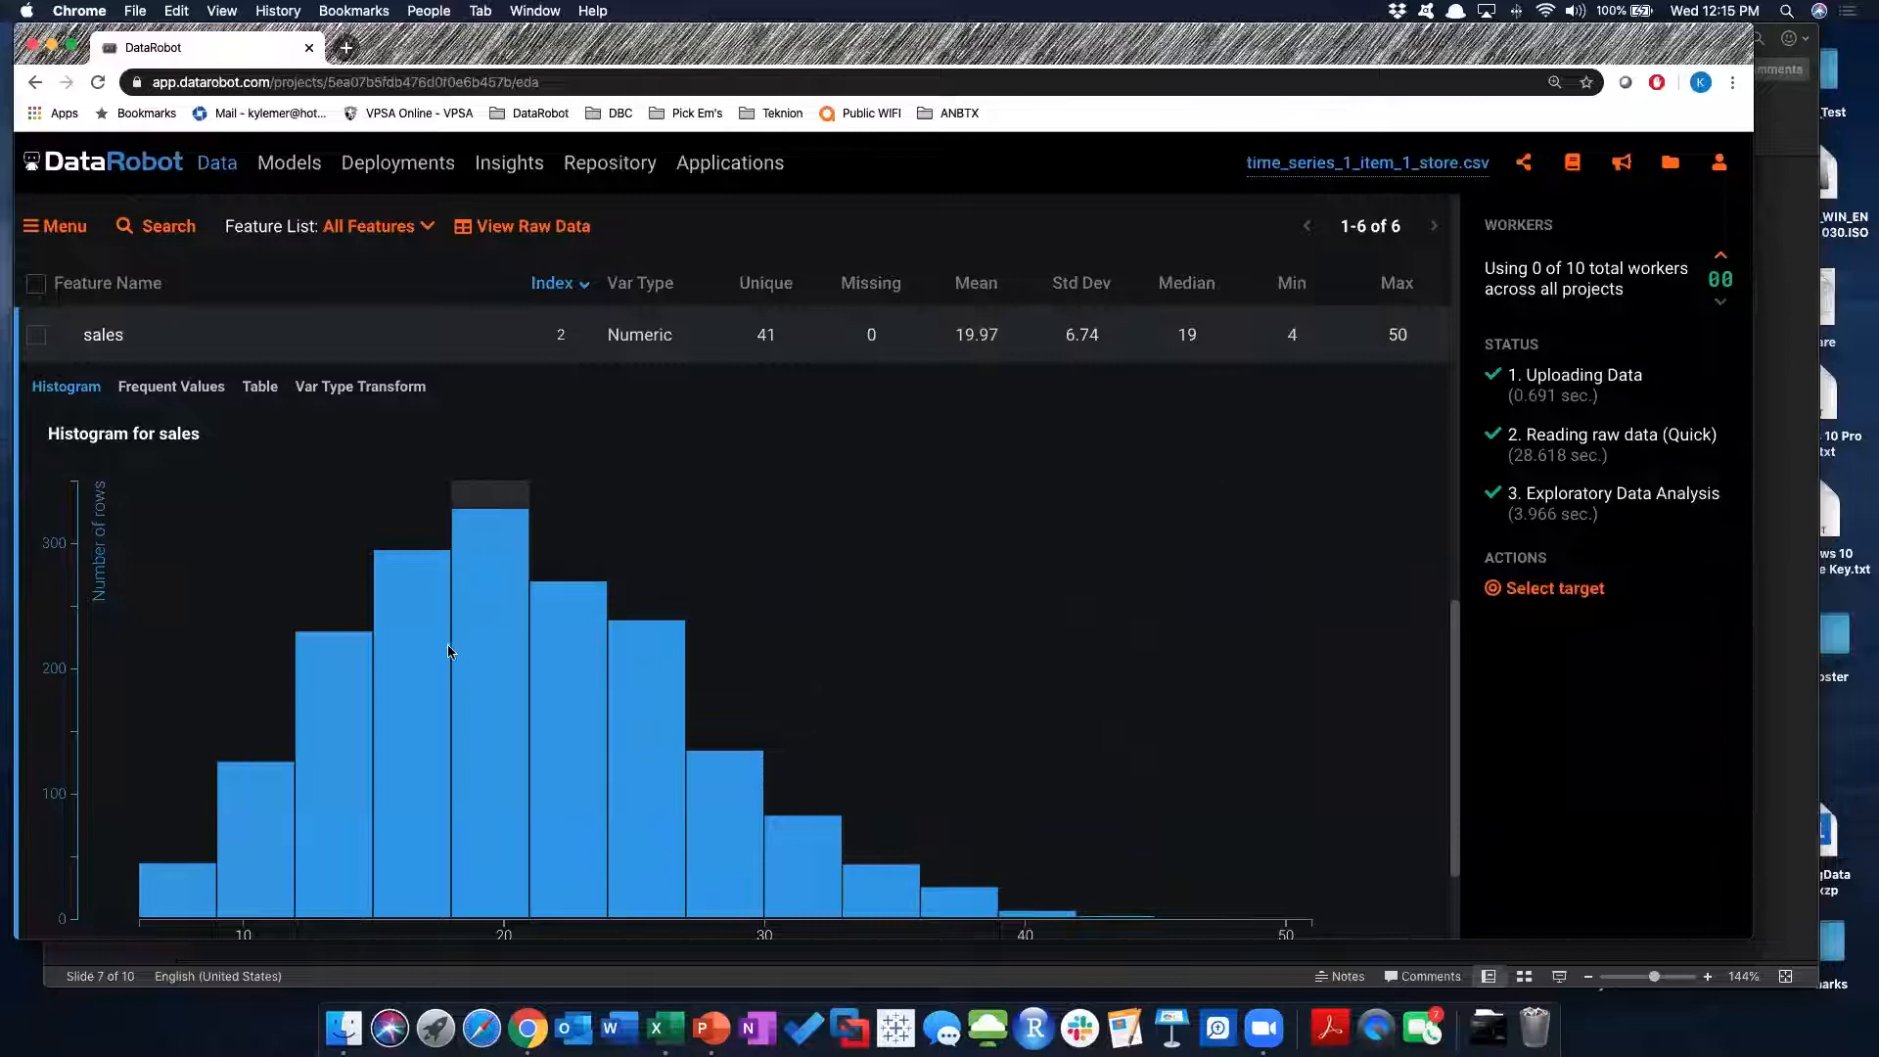
pyautogui.scroll(5, 454, 653)
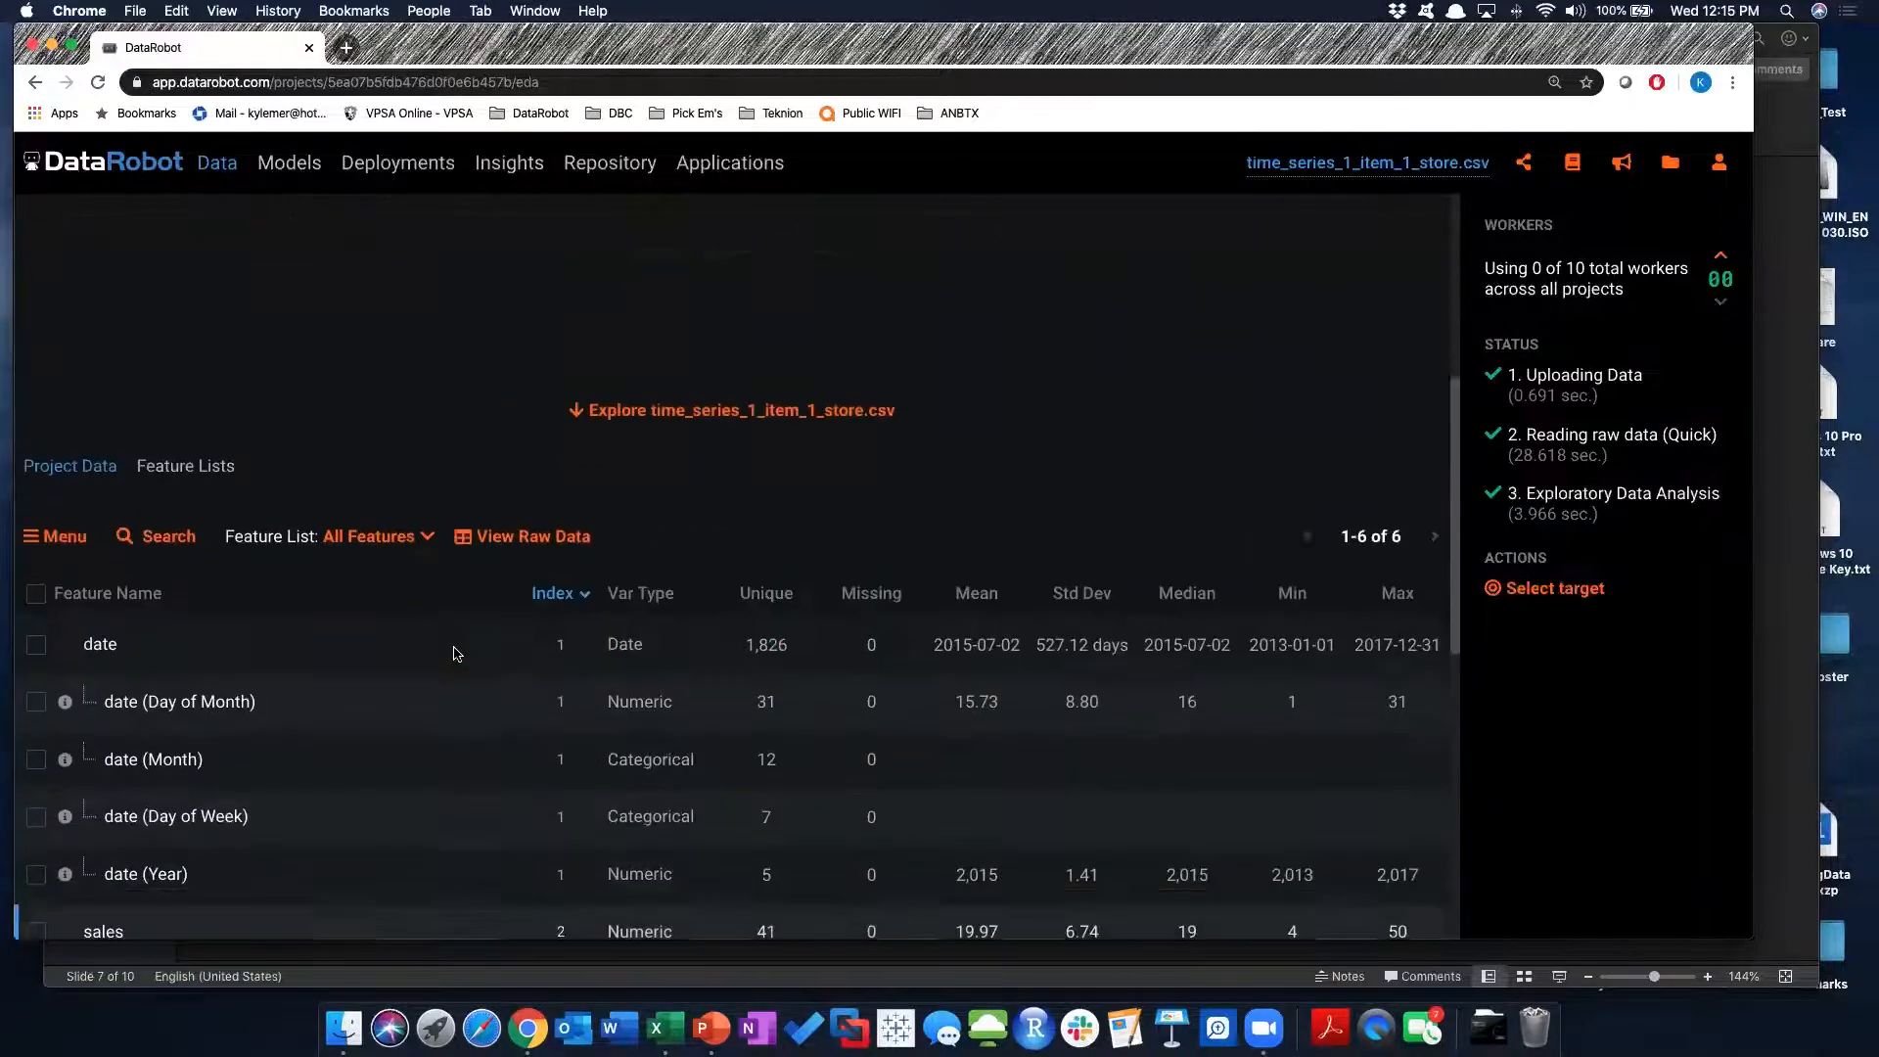
pyautogui.click(154, 541)
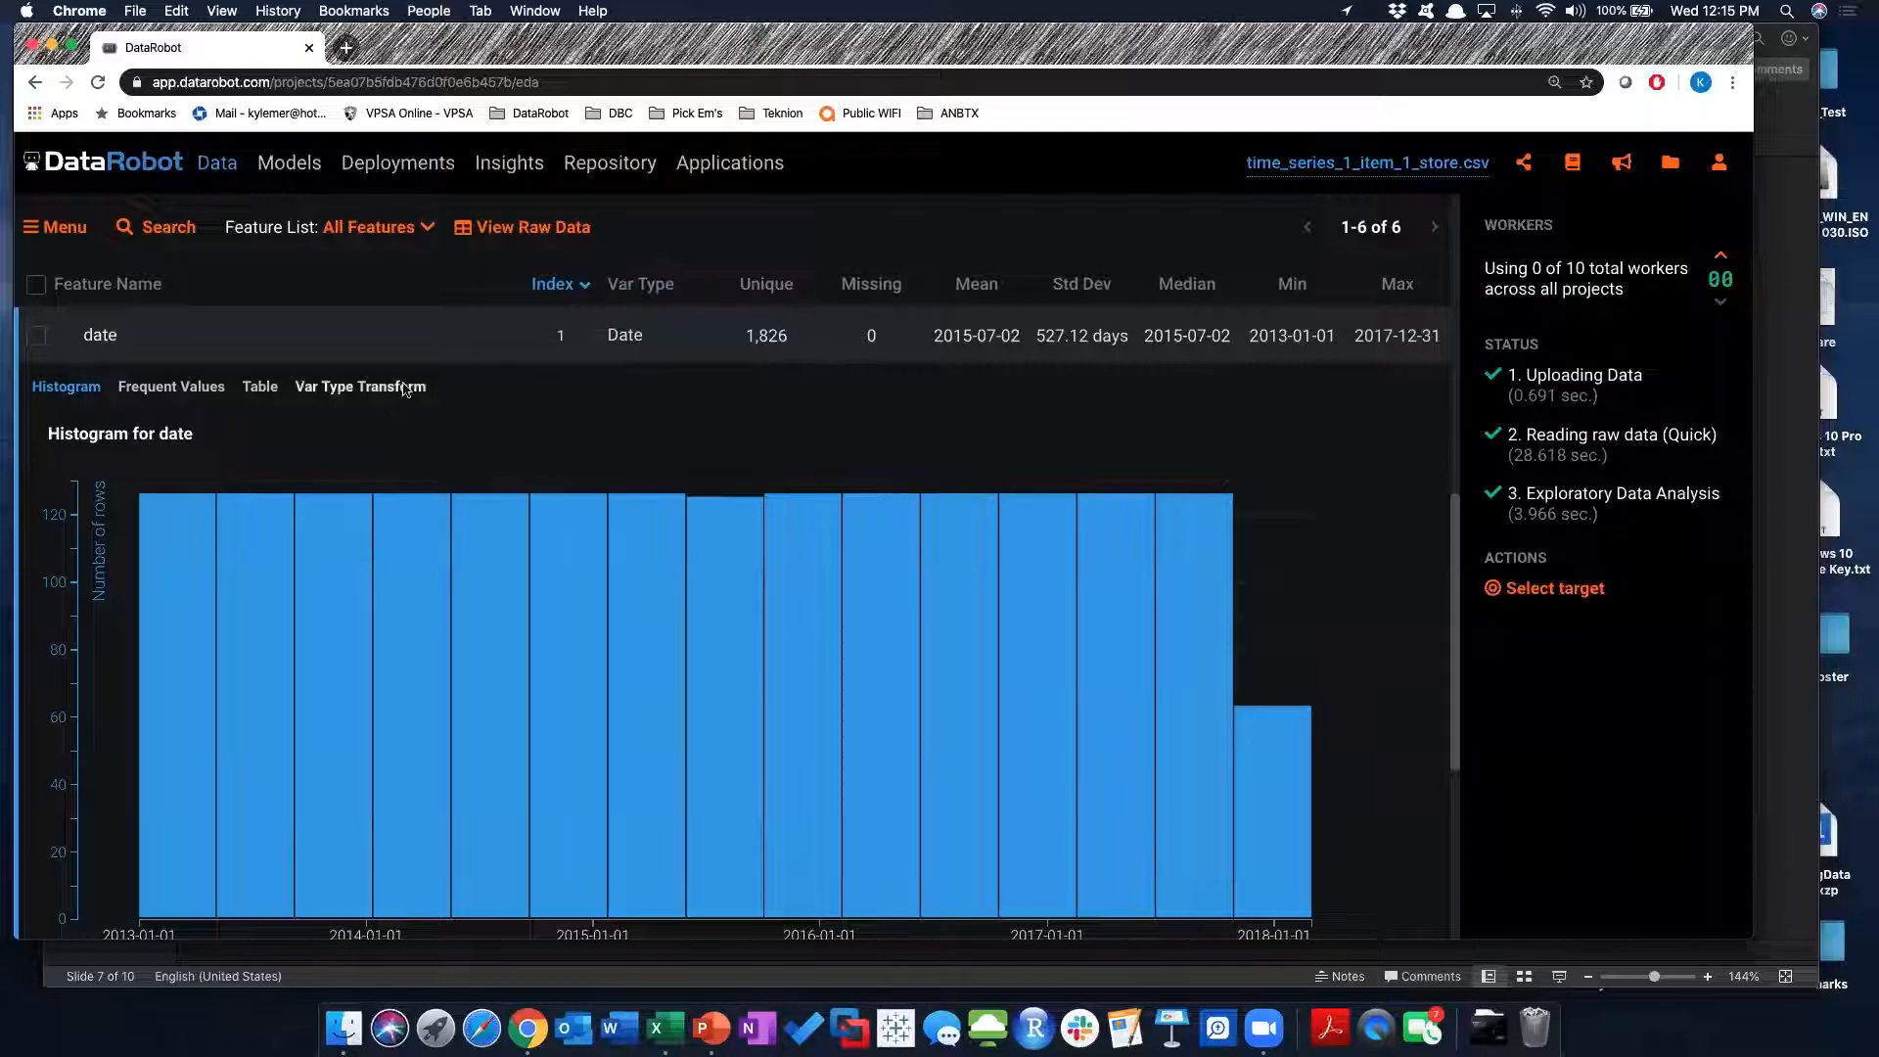
pyautogui.click(147, 335)
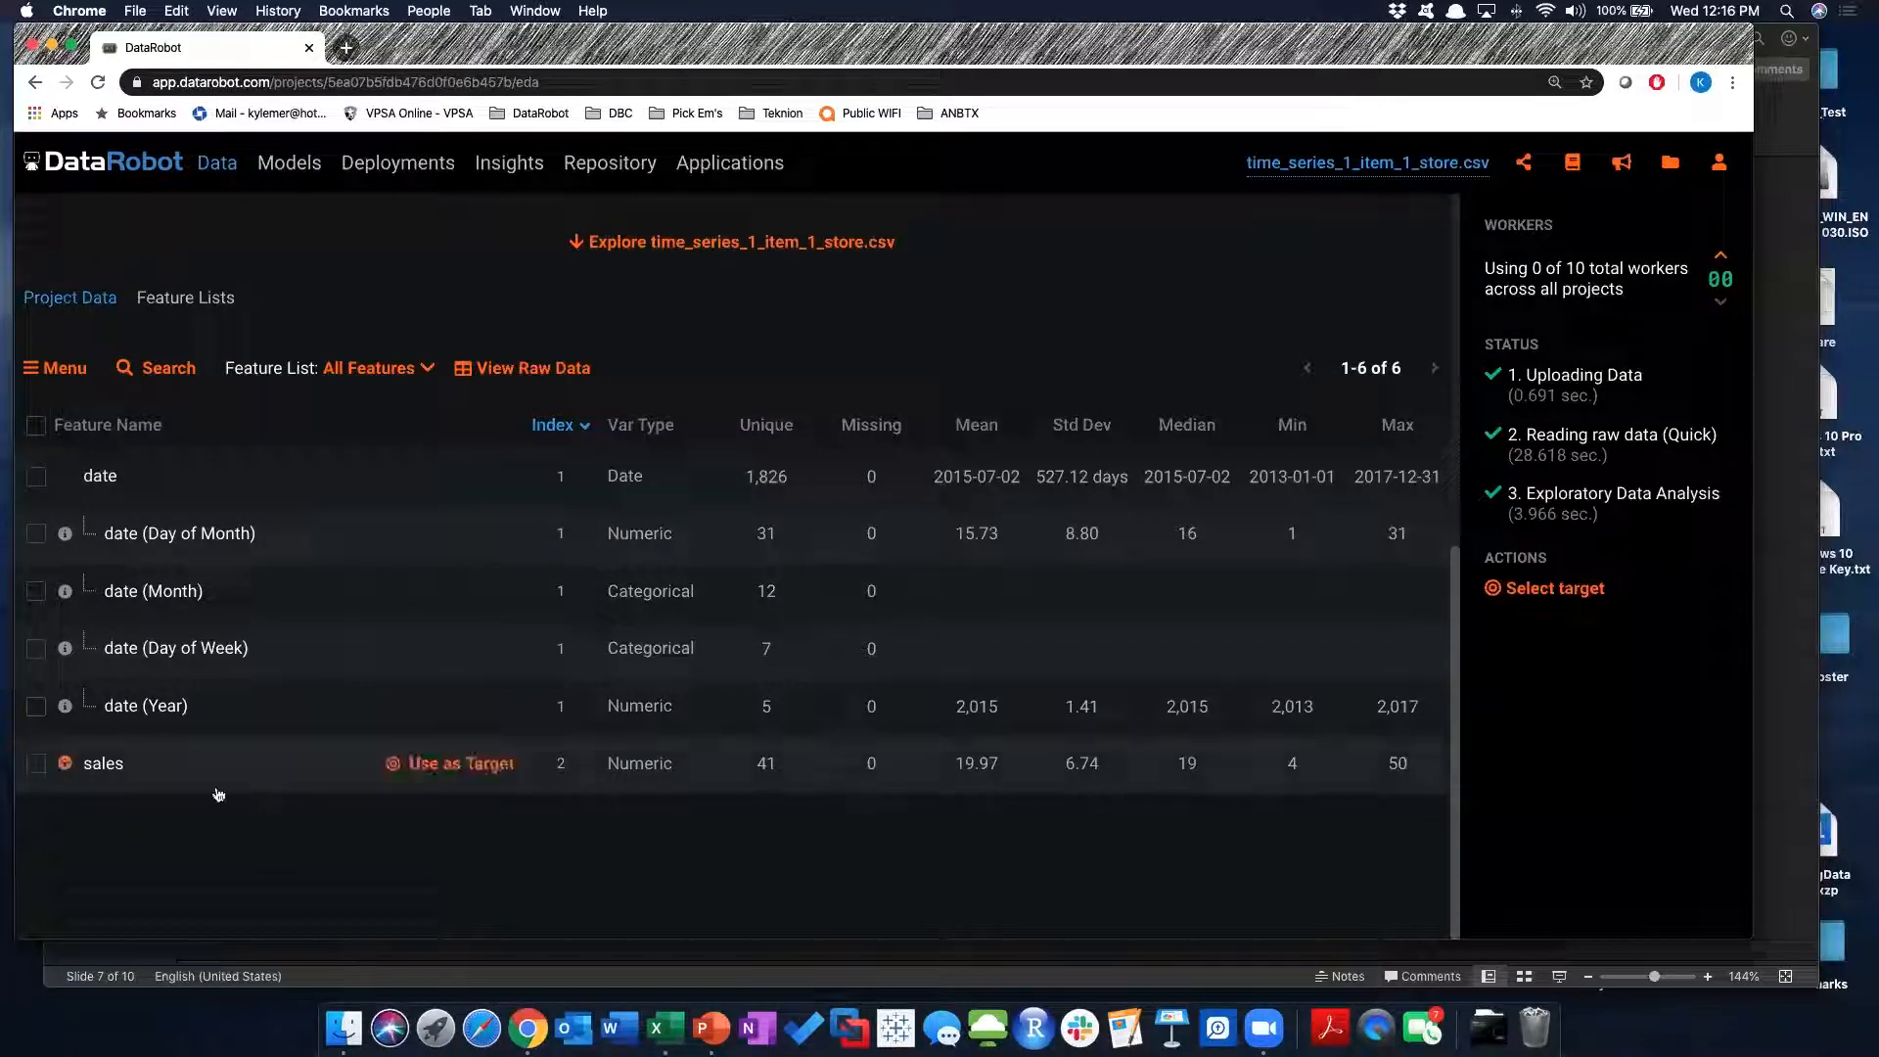
# Use sales as the target and set up Time Series Modeling with date as the primary date/time feature
pyautogui.click(456, 769)
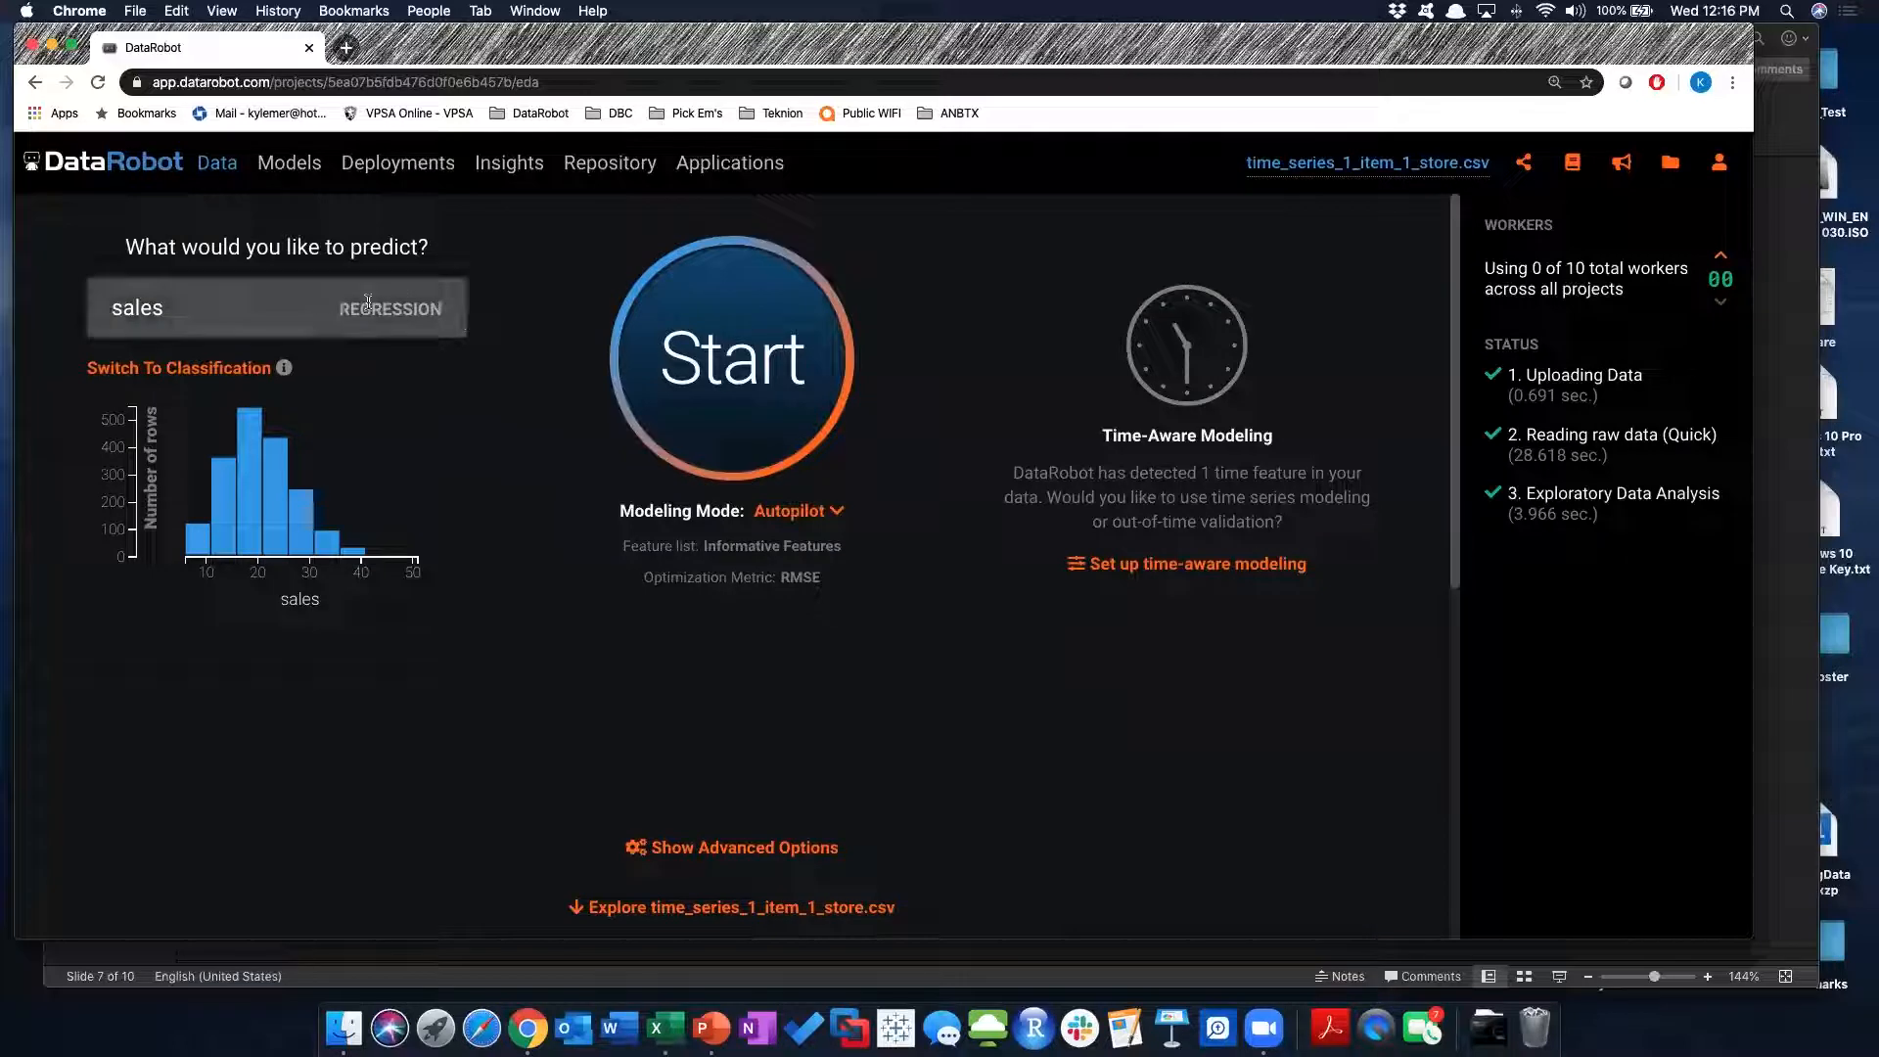
pyautogui.click(1197, 566)
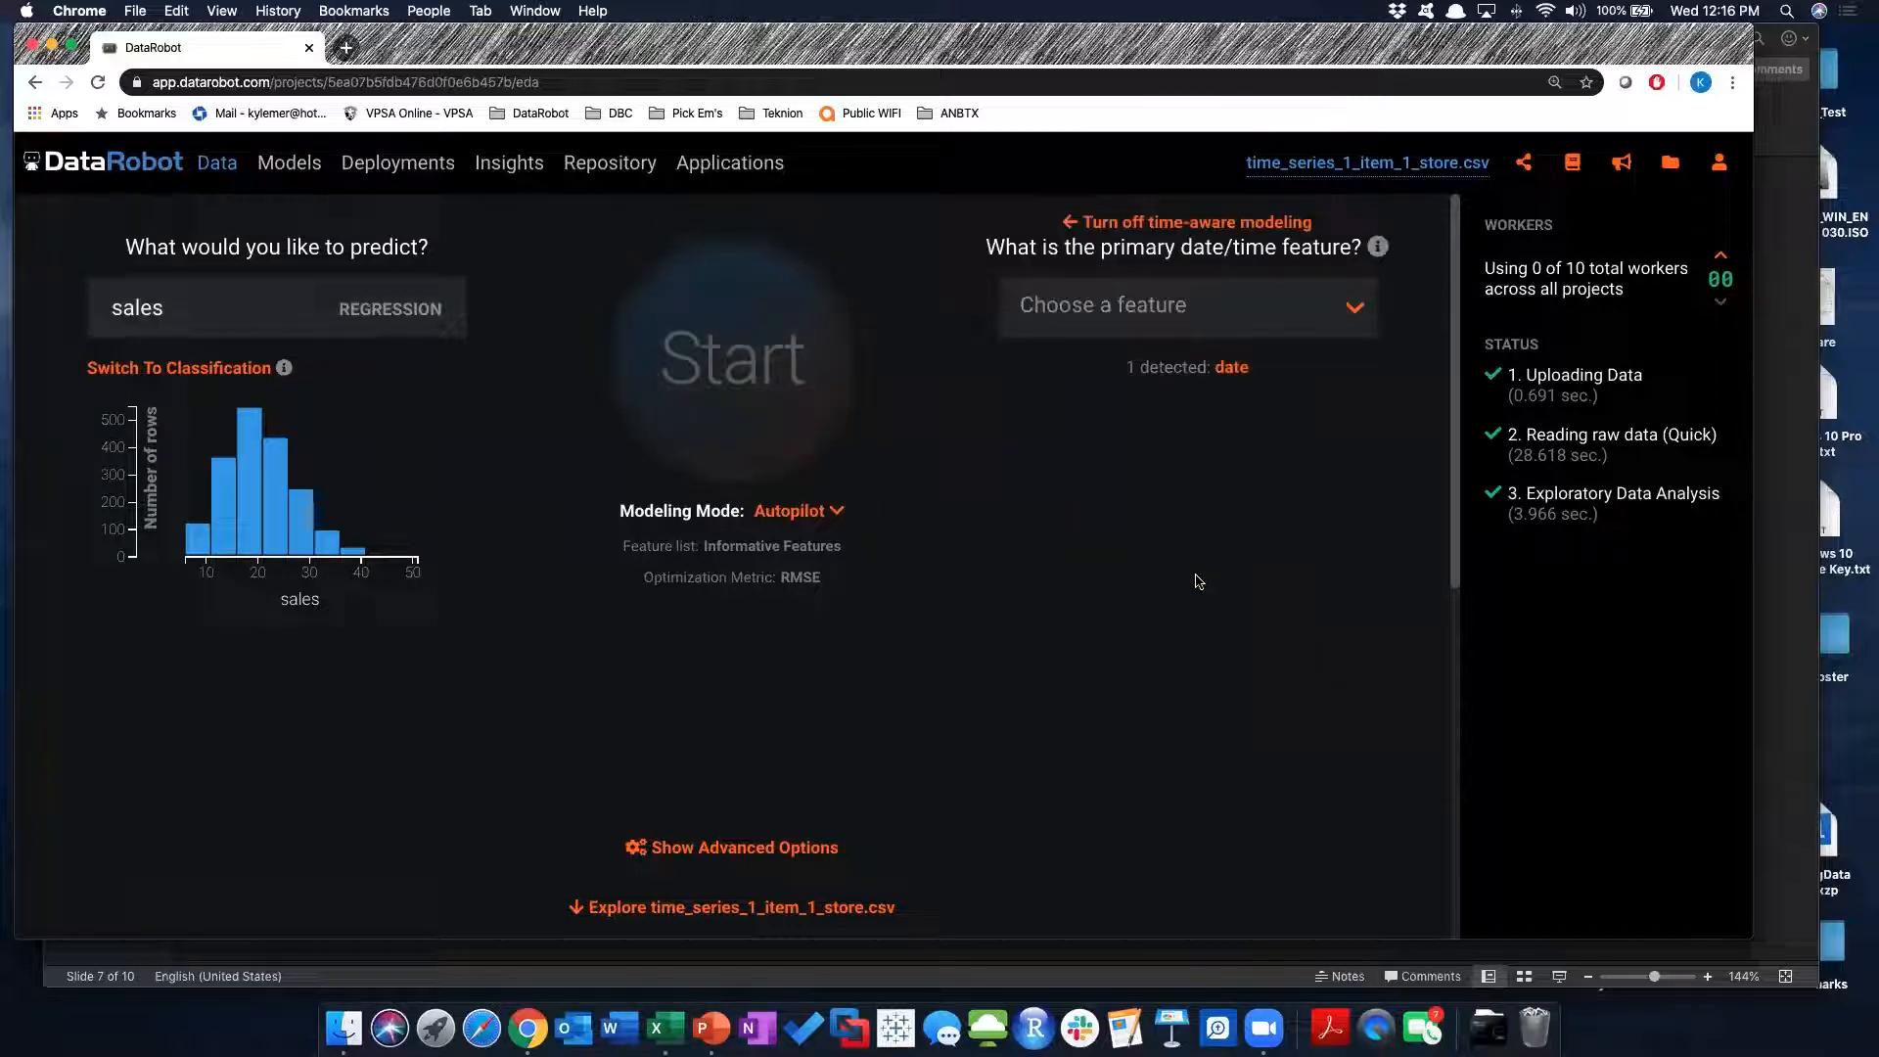
pyautogui.click(1228, 370)
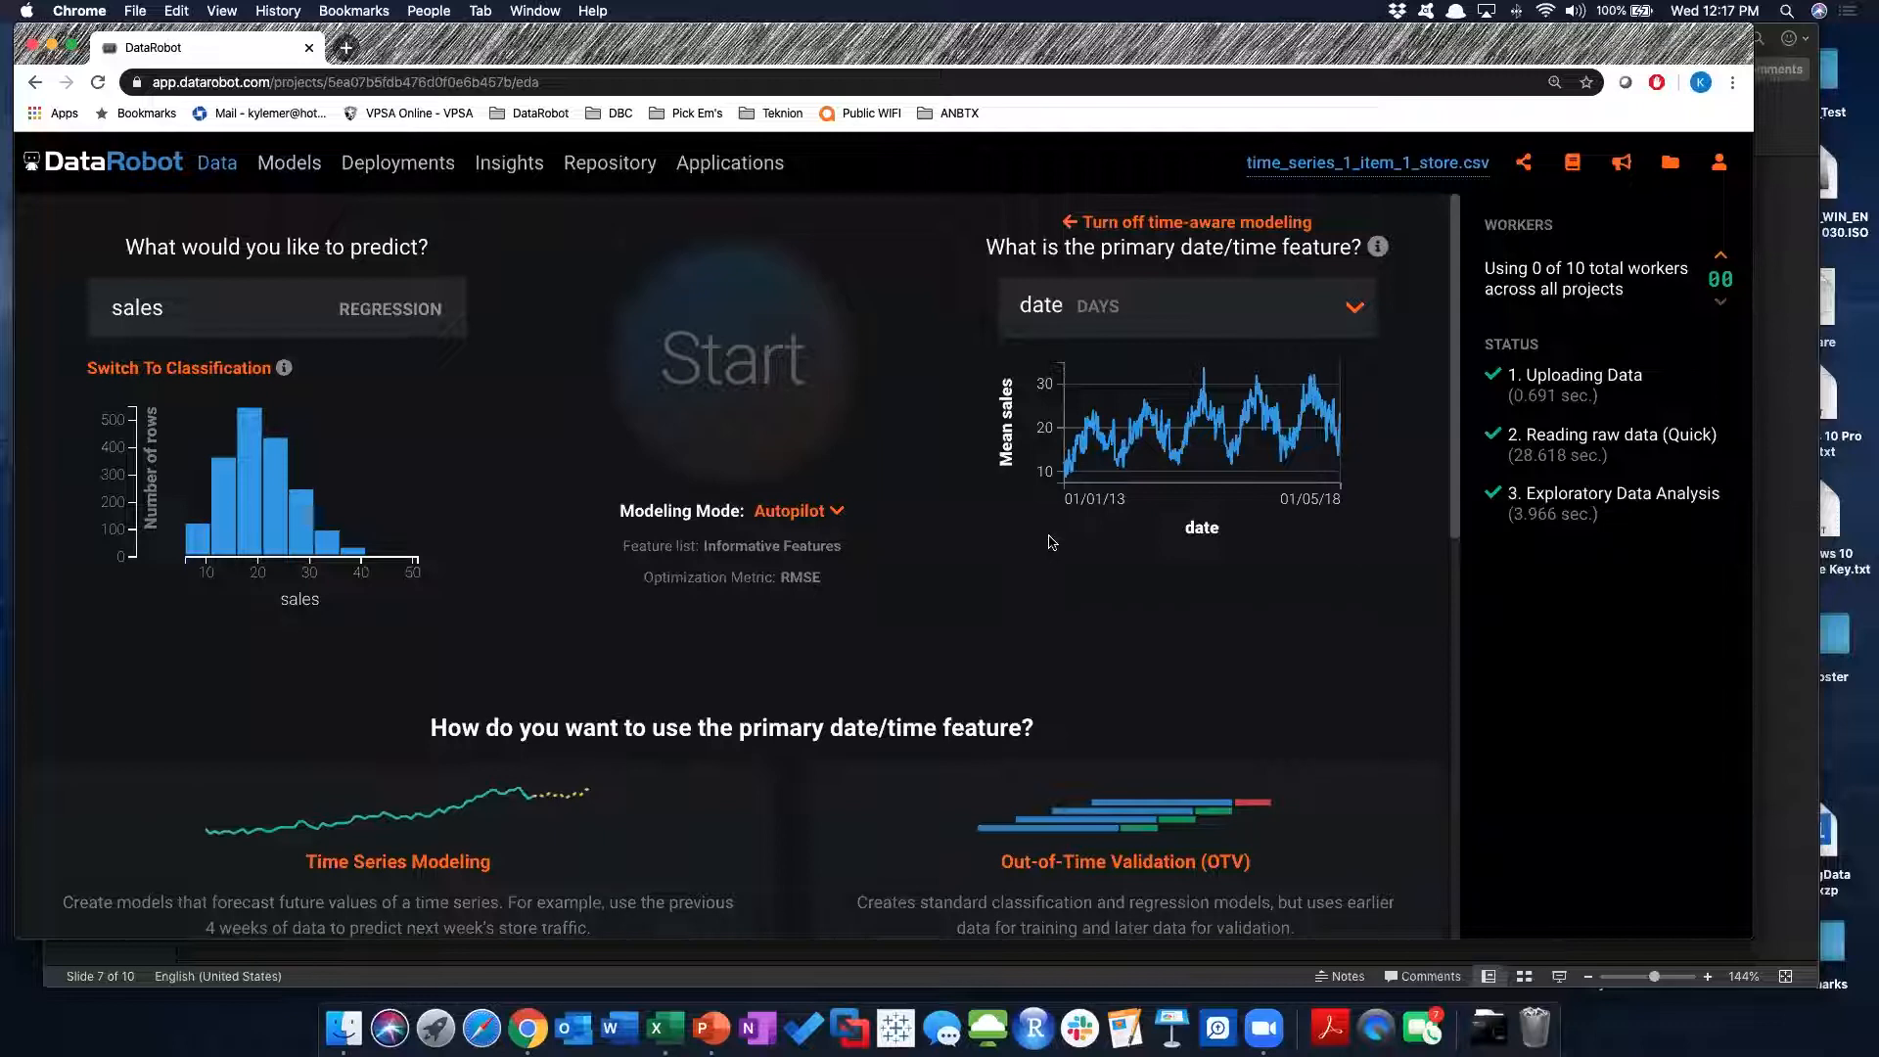
pyautogui.scroll(-3, 1050, 541)
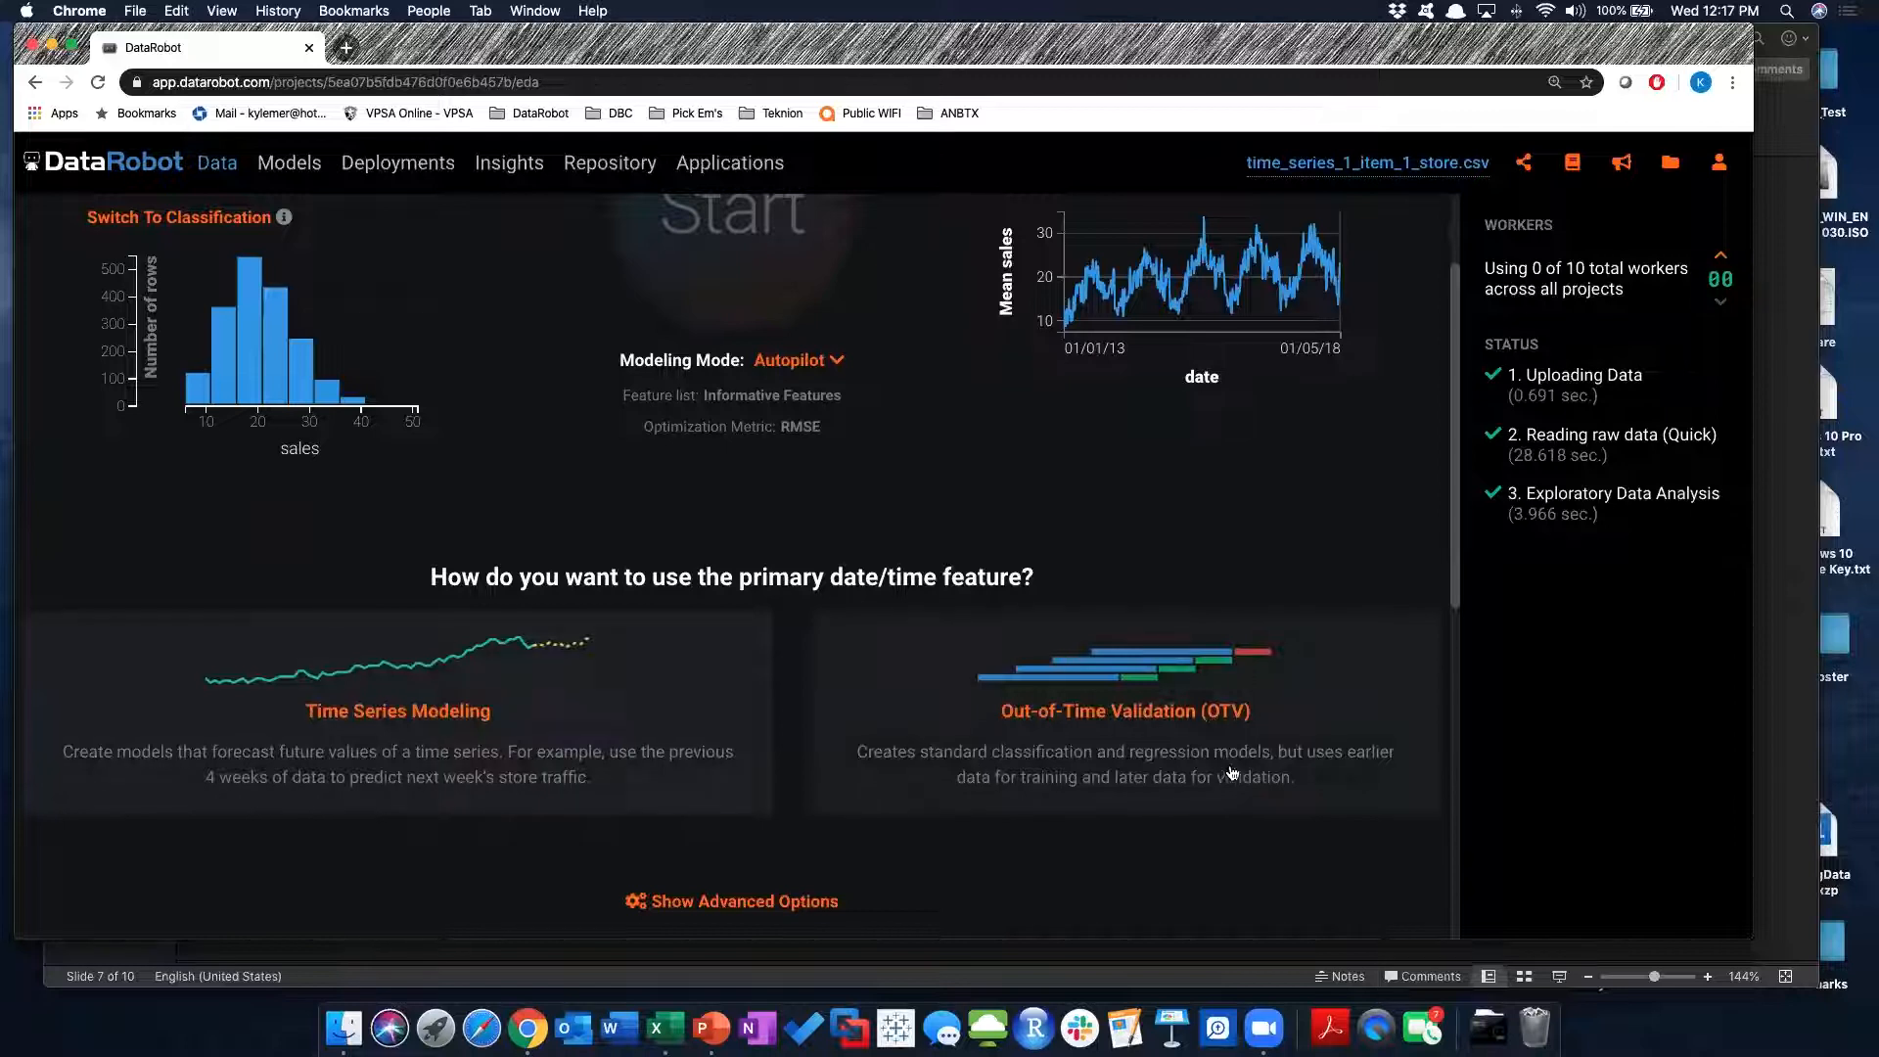
pyautogui.click(448, 714)
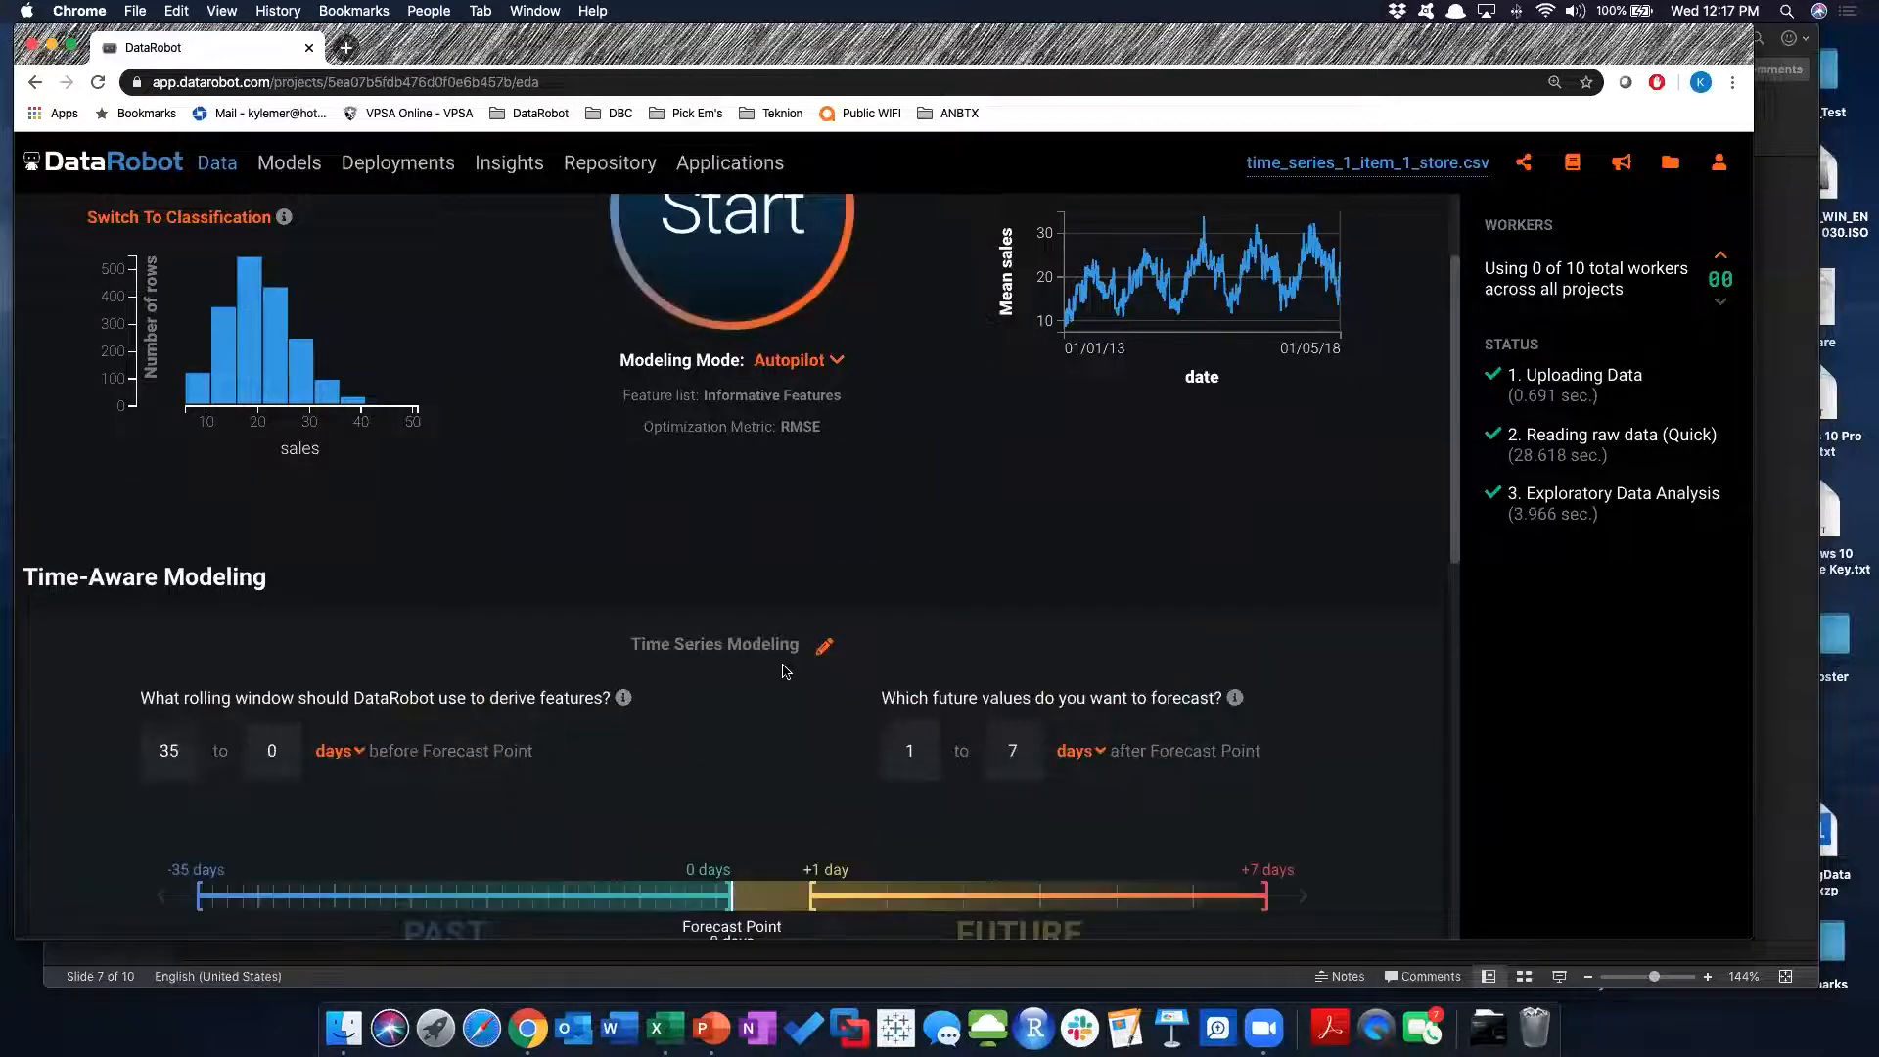
# Set the forecast window to 8 to 21 days after the forecast point
pyautogui.scroll(-3, 795, 674)
pyautogui.scroll(-2, 795, 674)
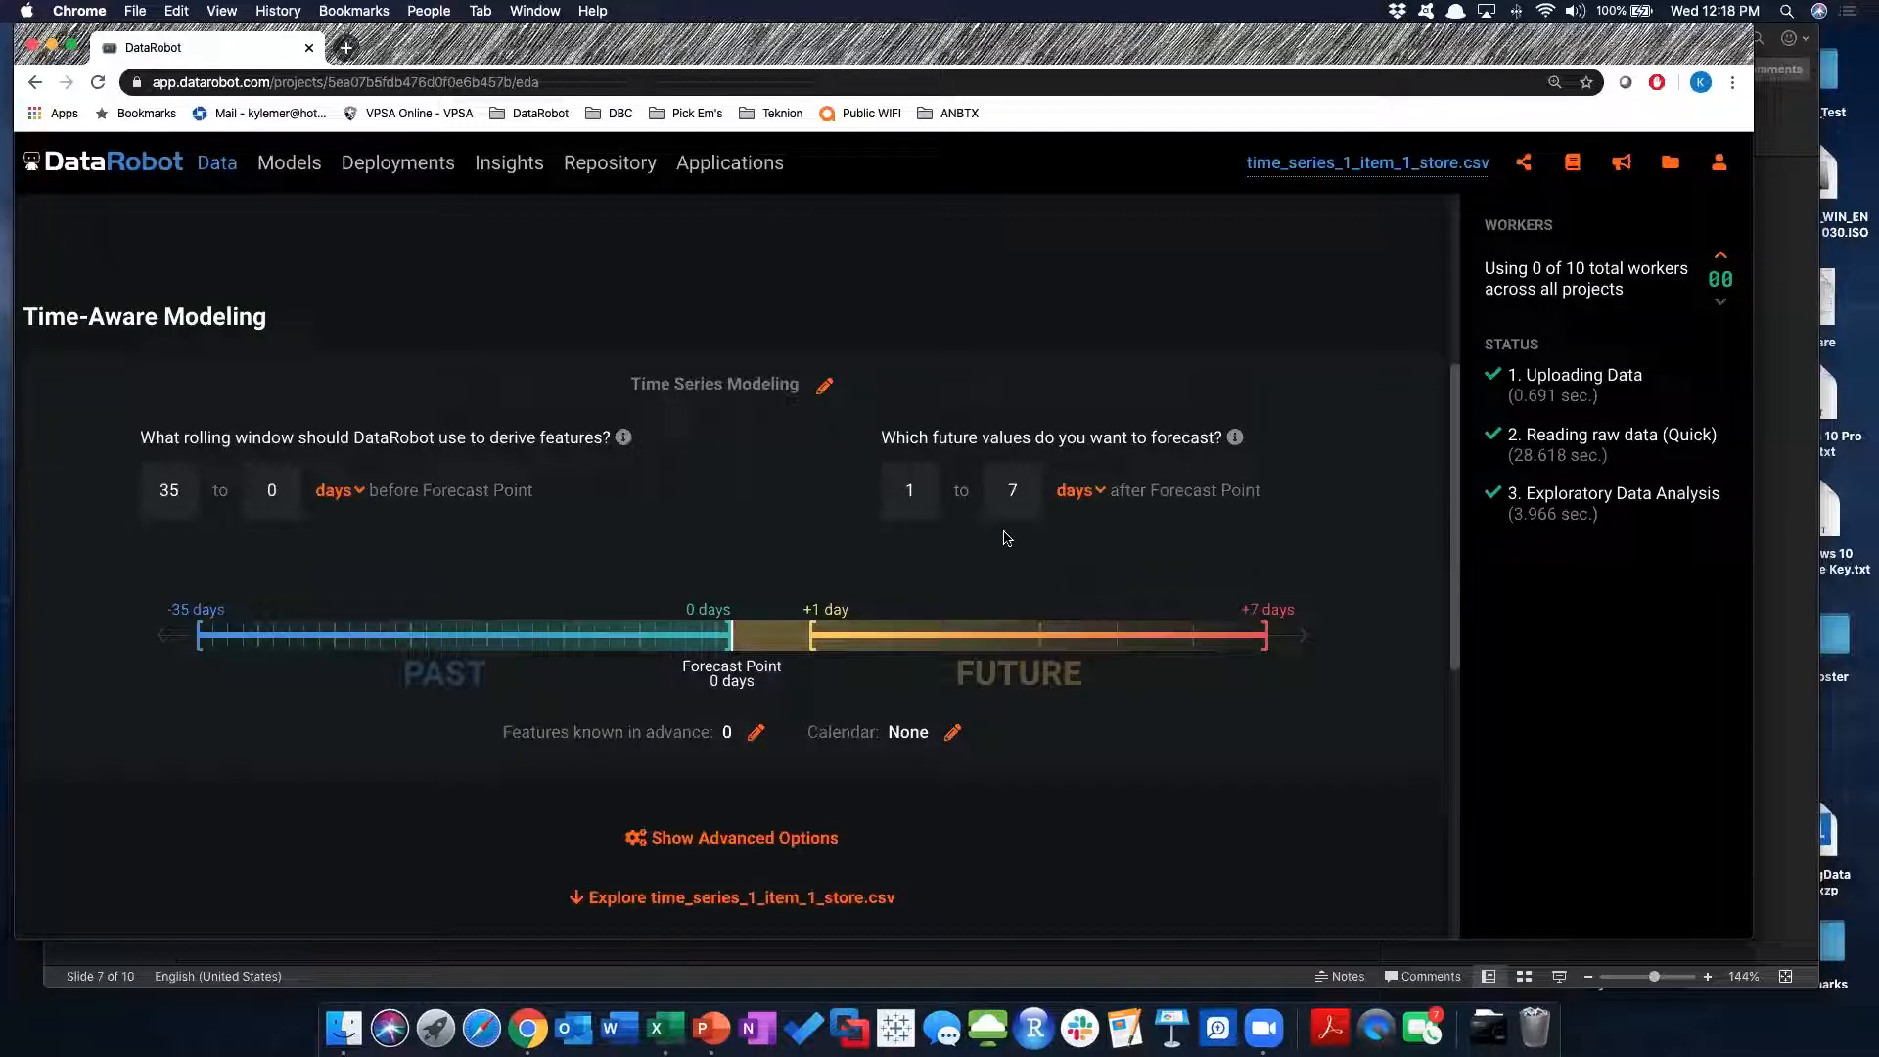
pyautogui.click(1020, 491)
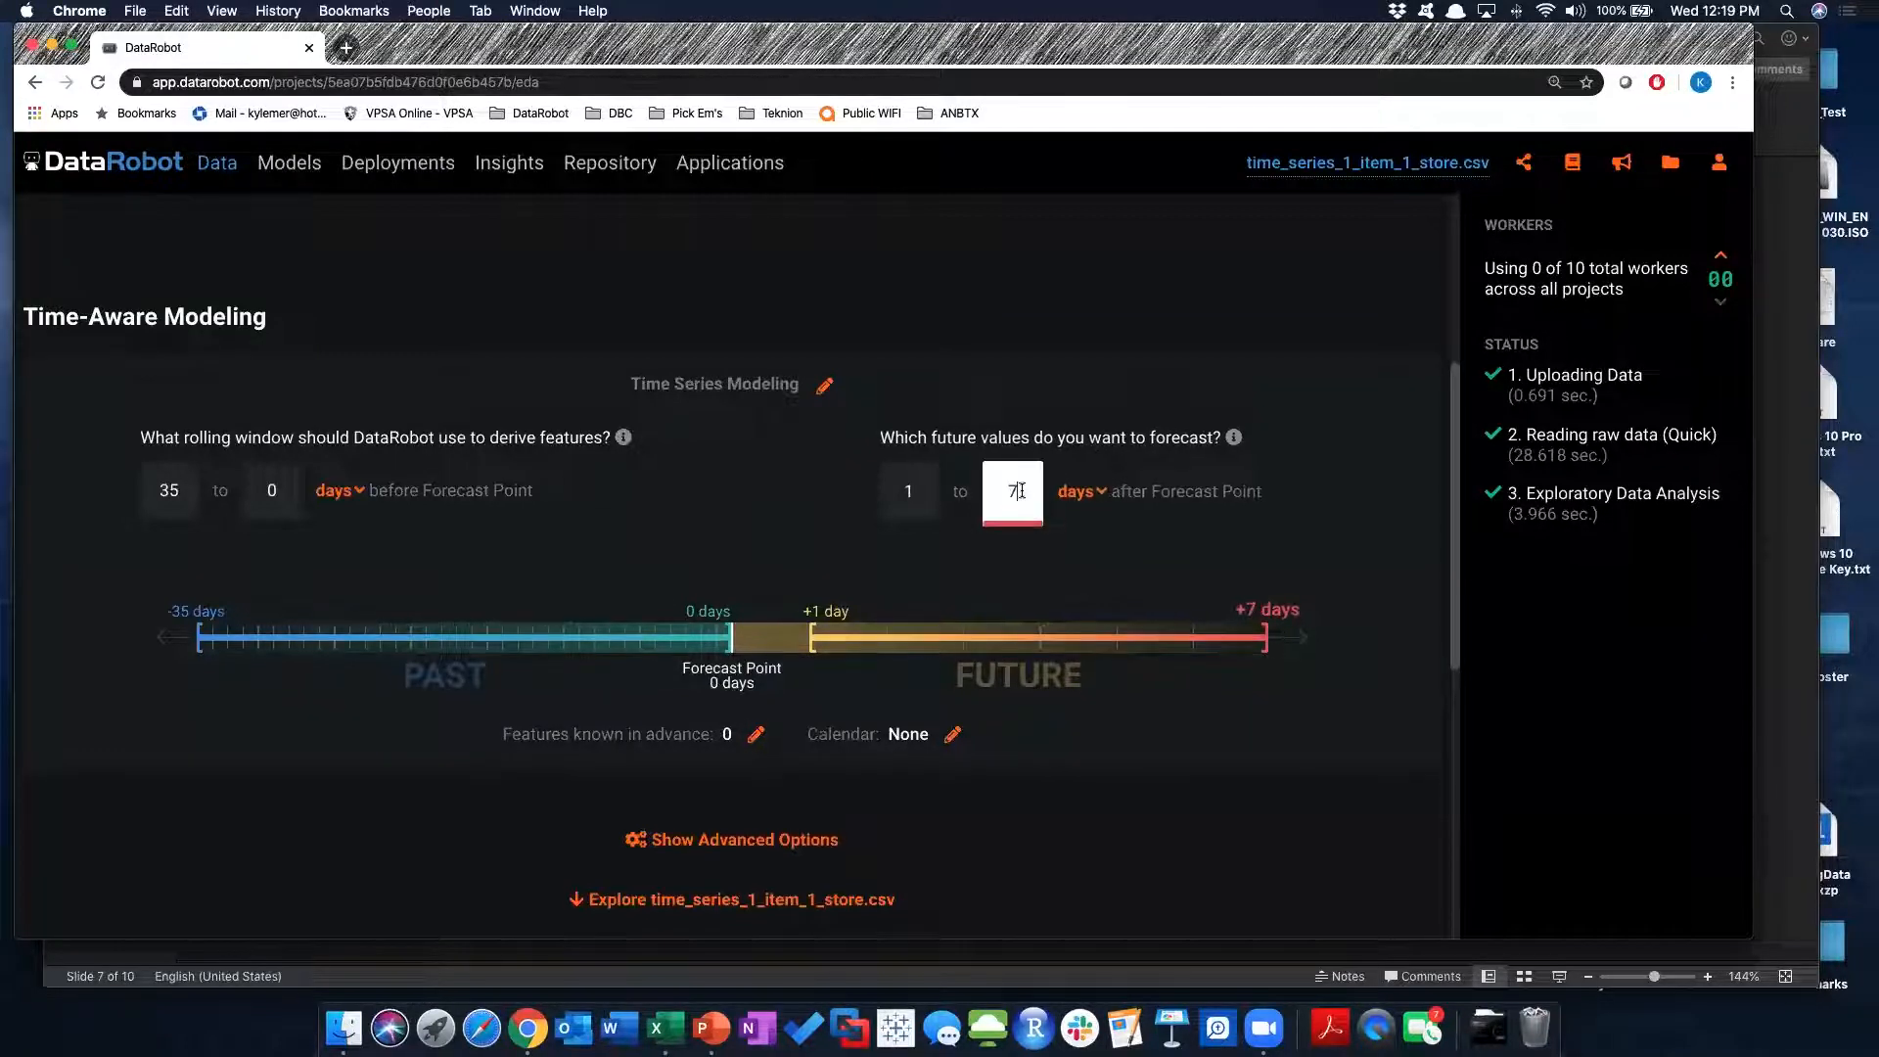
pyautogui.press('BackSpace')
pyautogui.write('21')
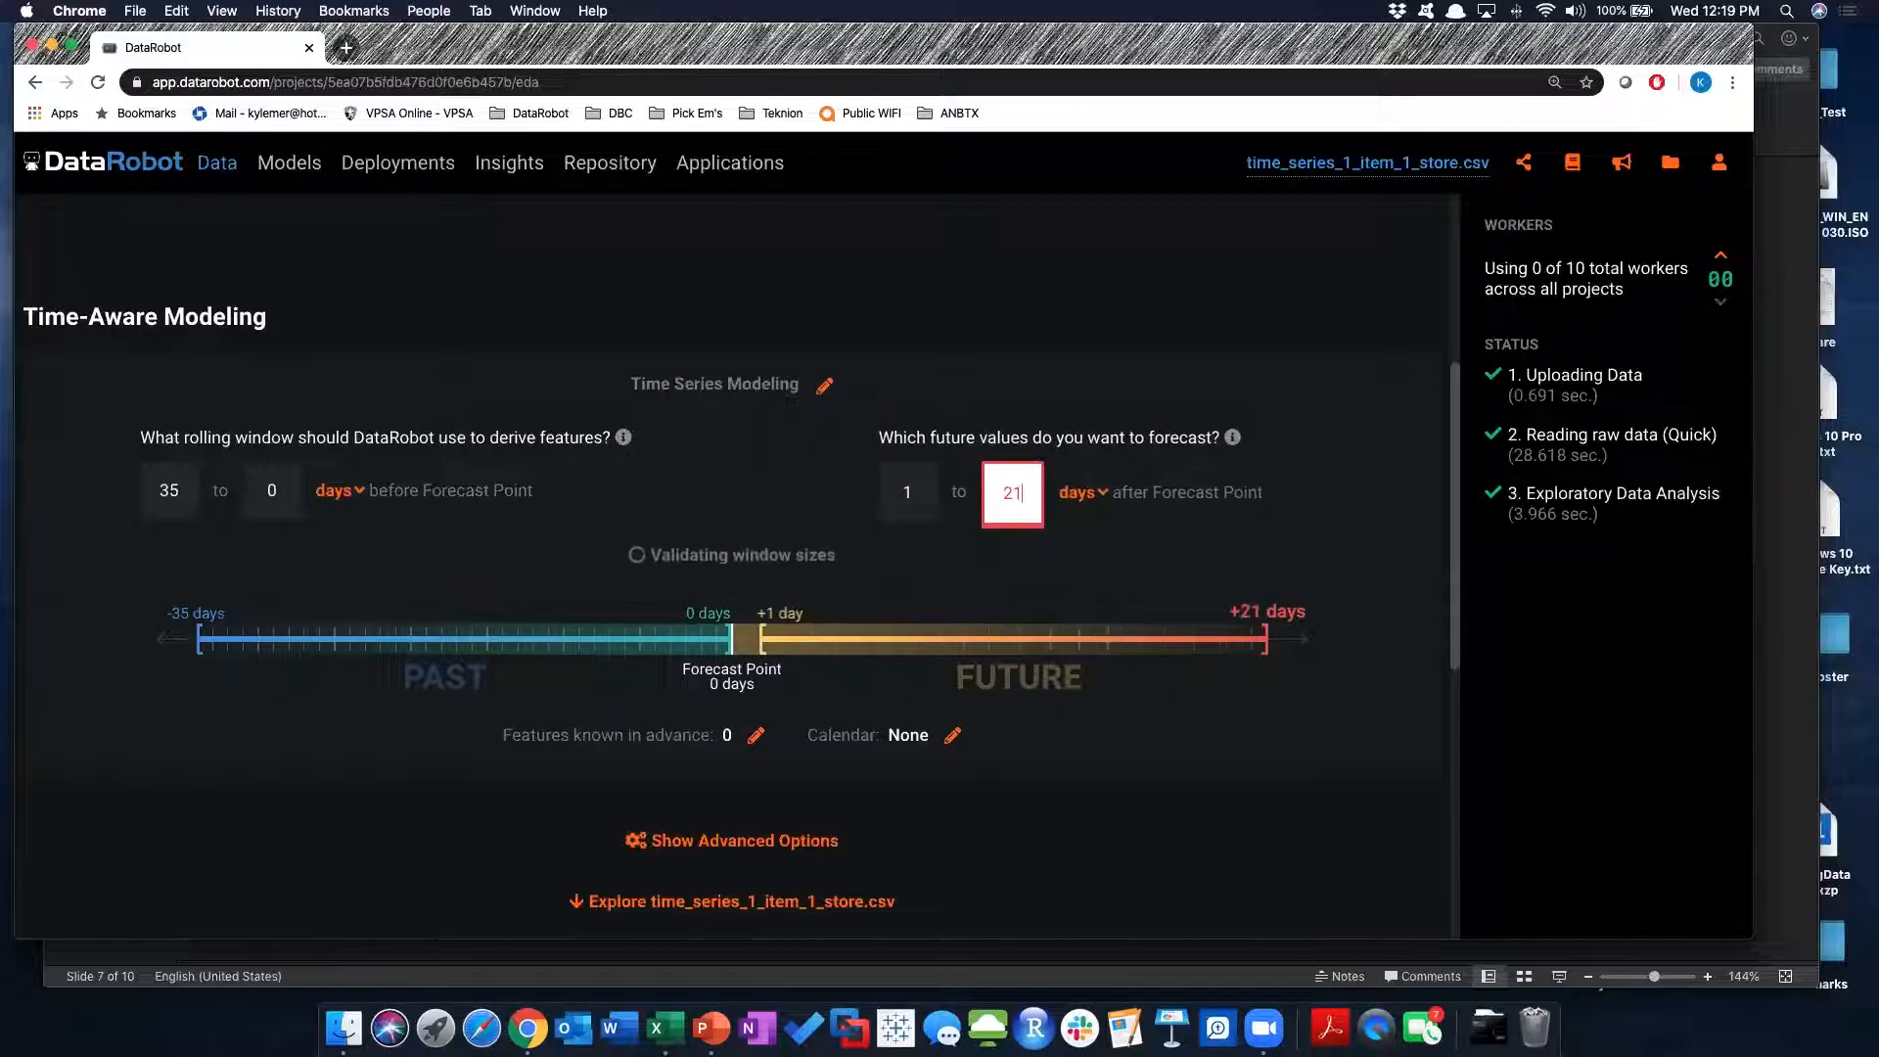
pyautogui.click(928, 494)
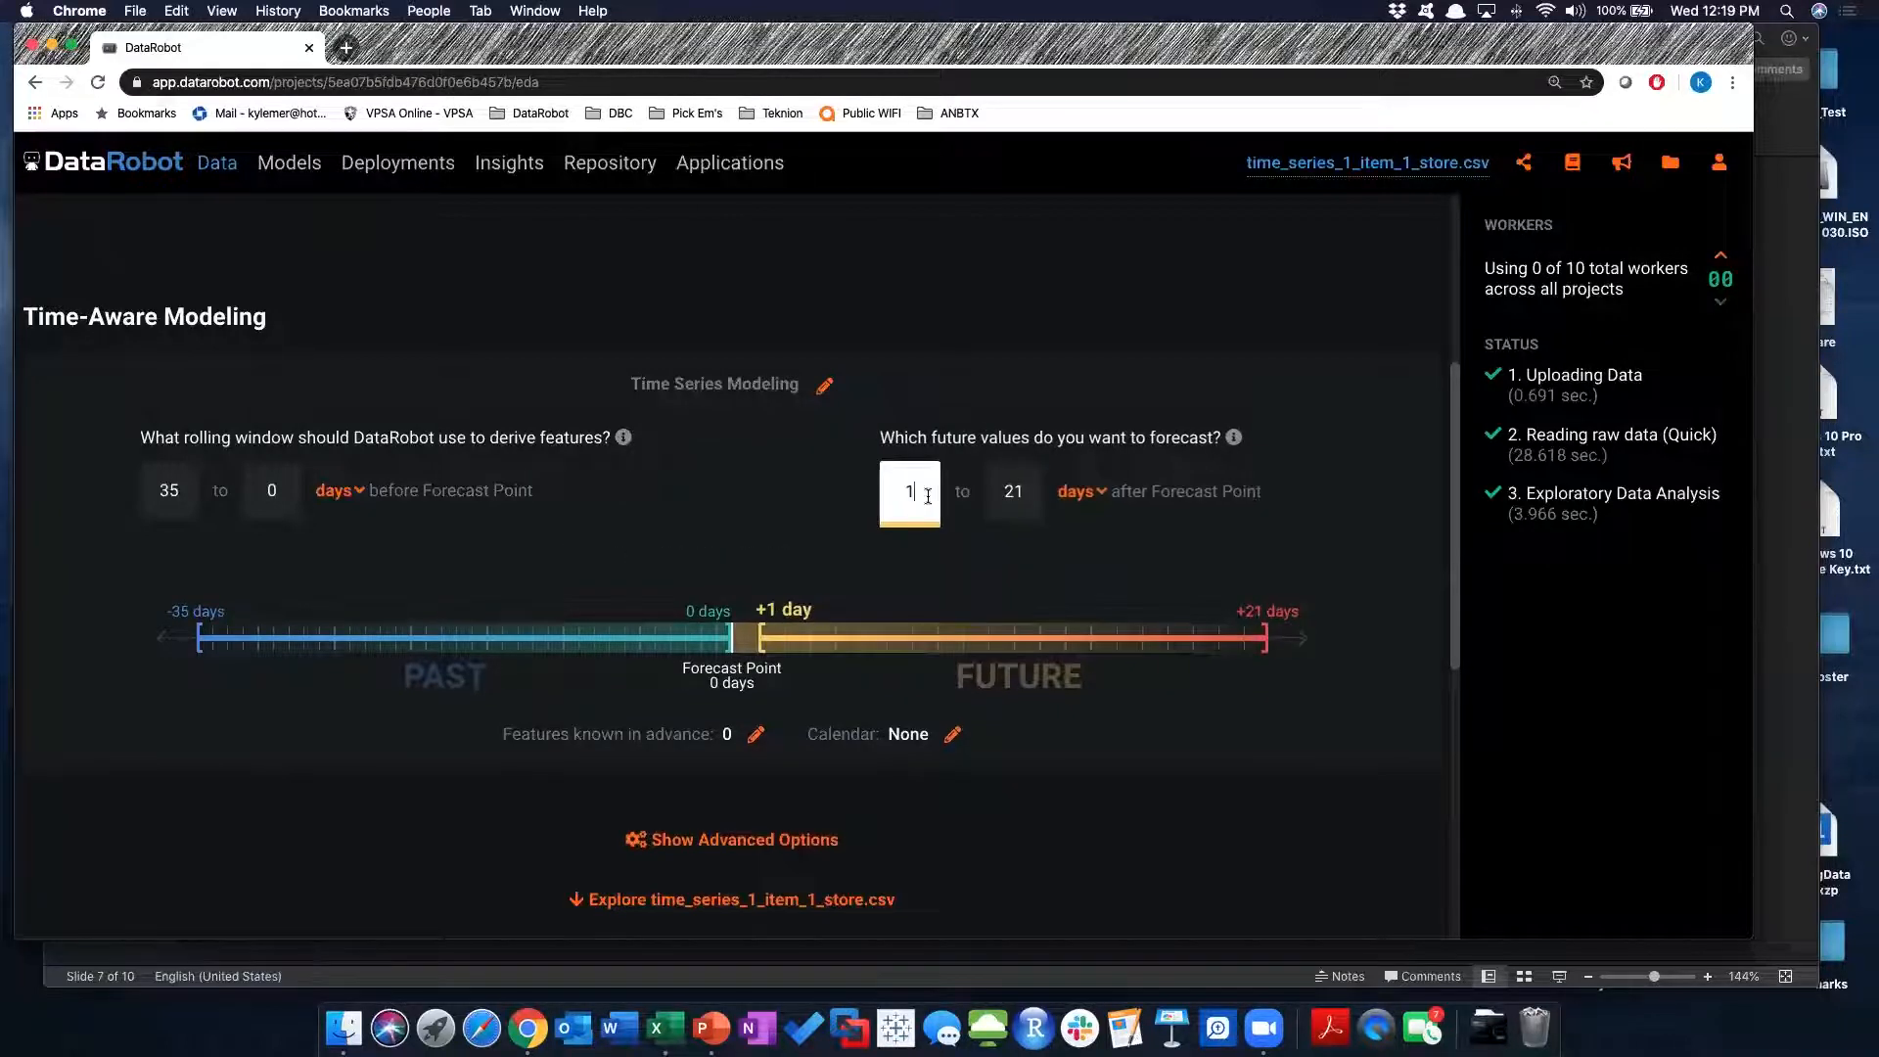
pyautogui.press('BackSpace')
pyautogui.write('8')
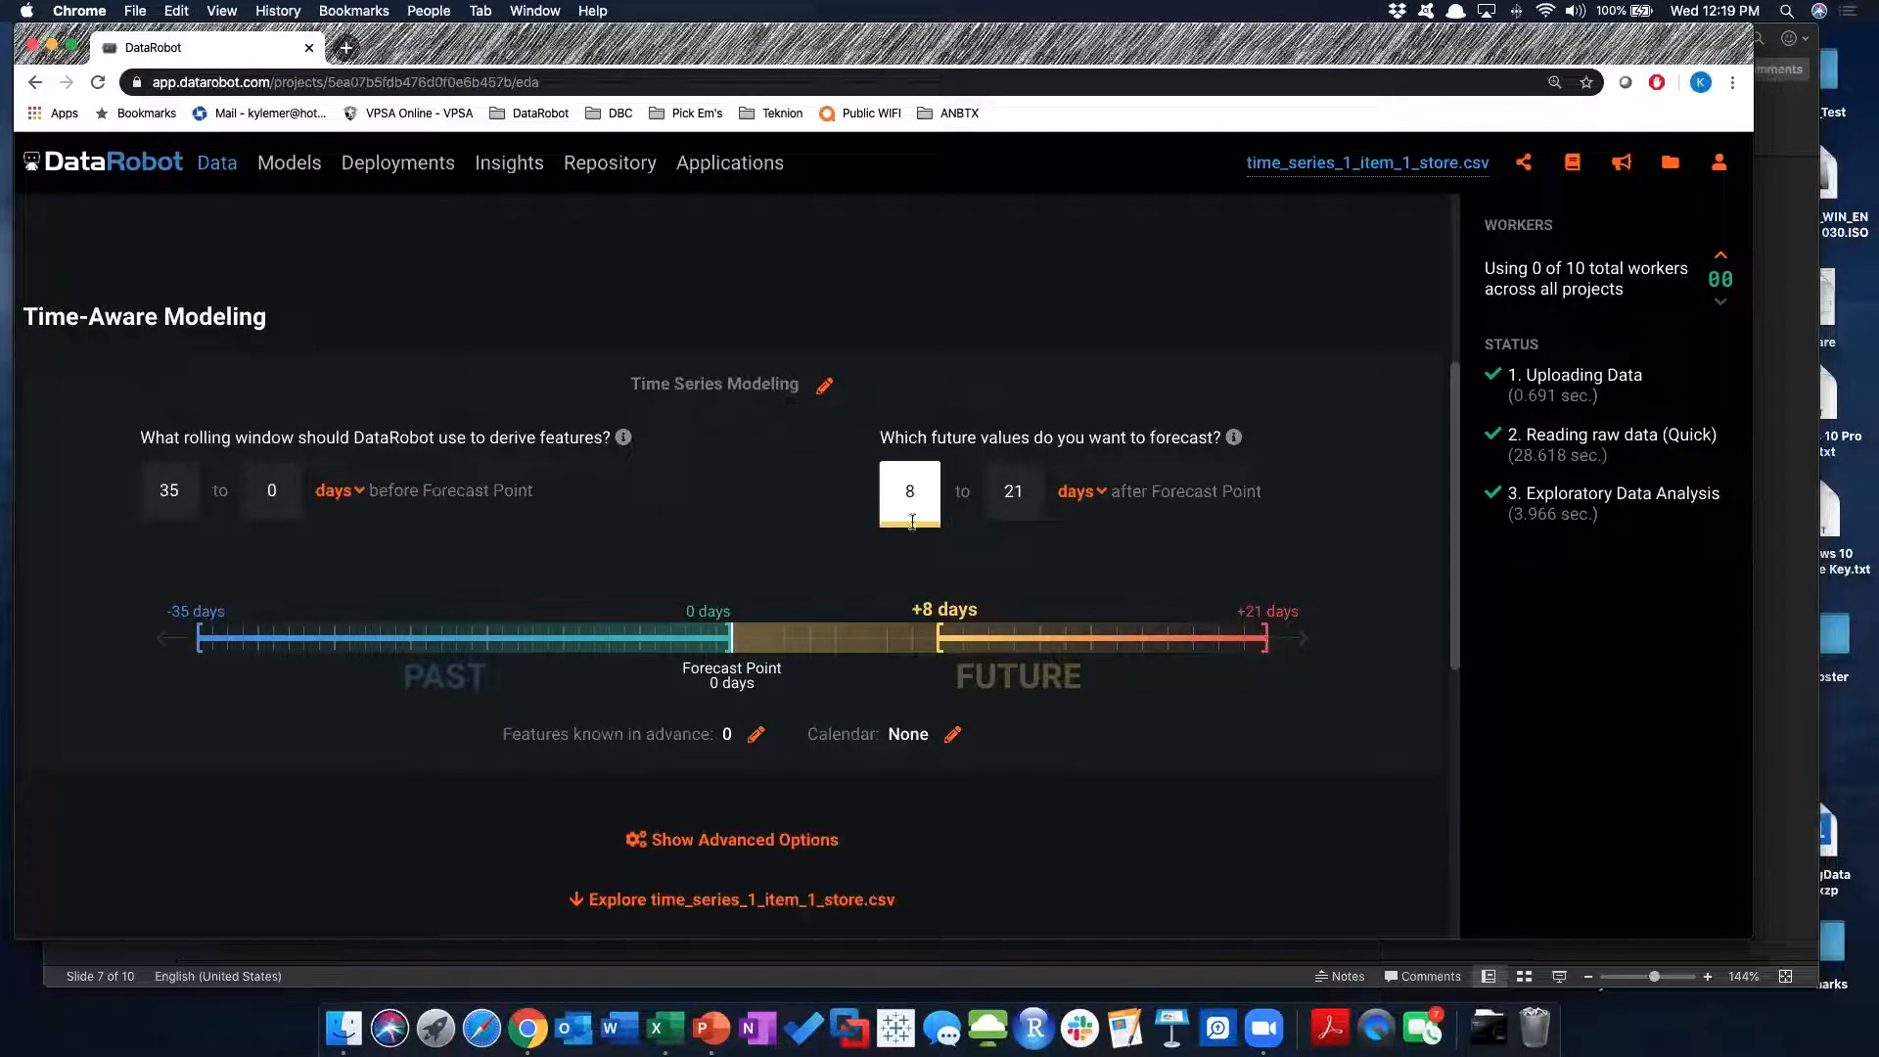
# Set the forecast window back to 1 to 7 days after the forecast point
pyautogui.moveTo(925, 494); pyautogui.dragTo(853, 493)
pyautogui.write('1')
pyautogui.press('Tab')
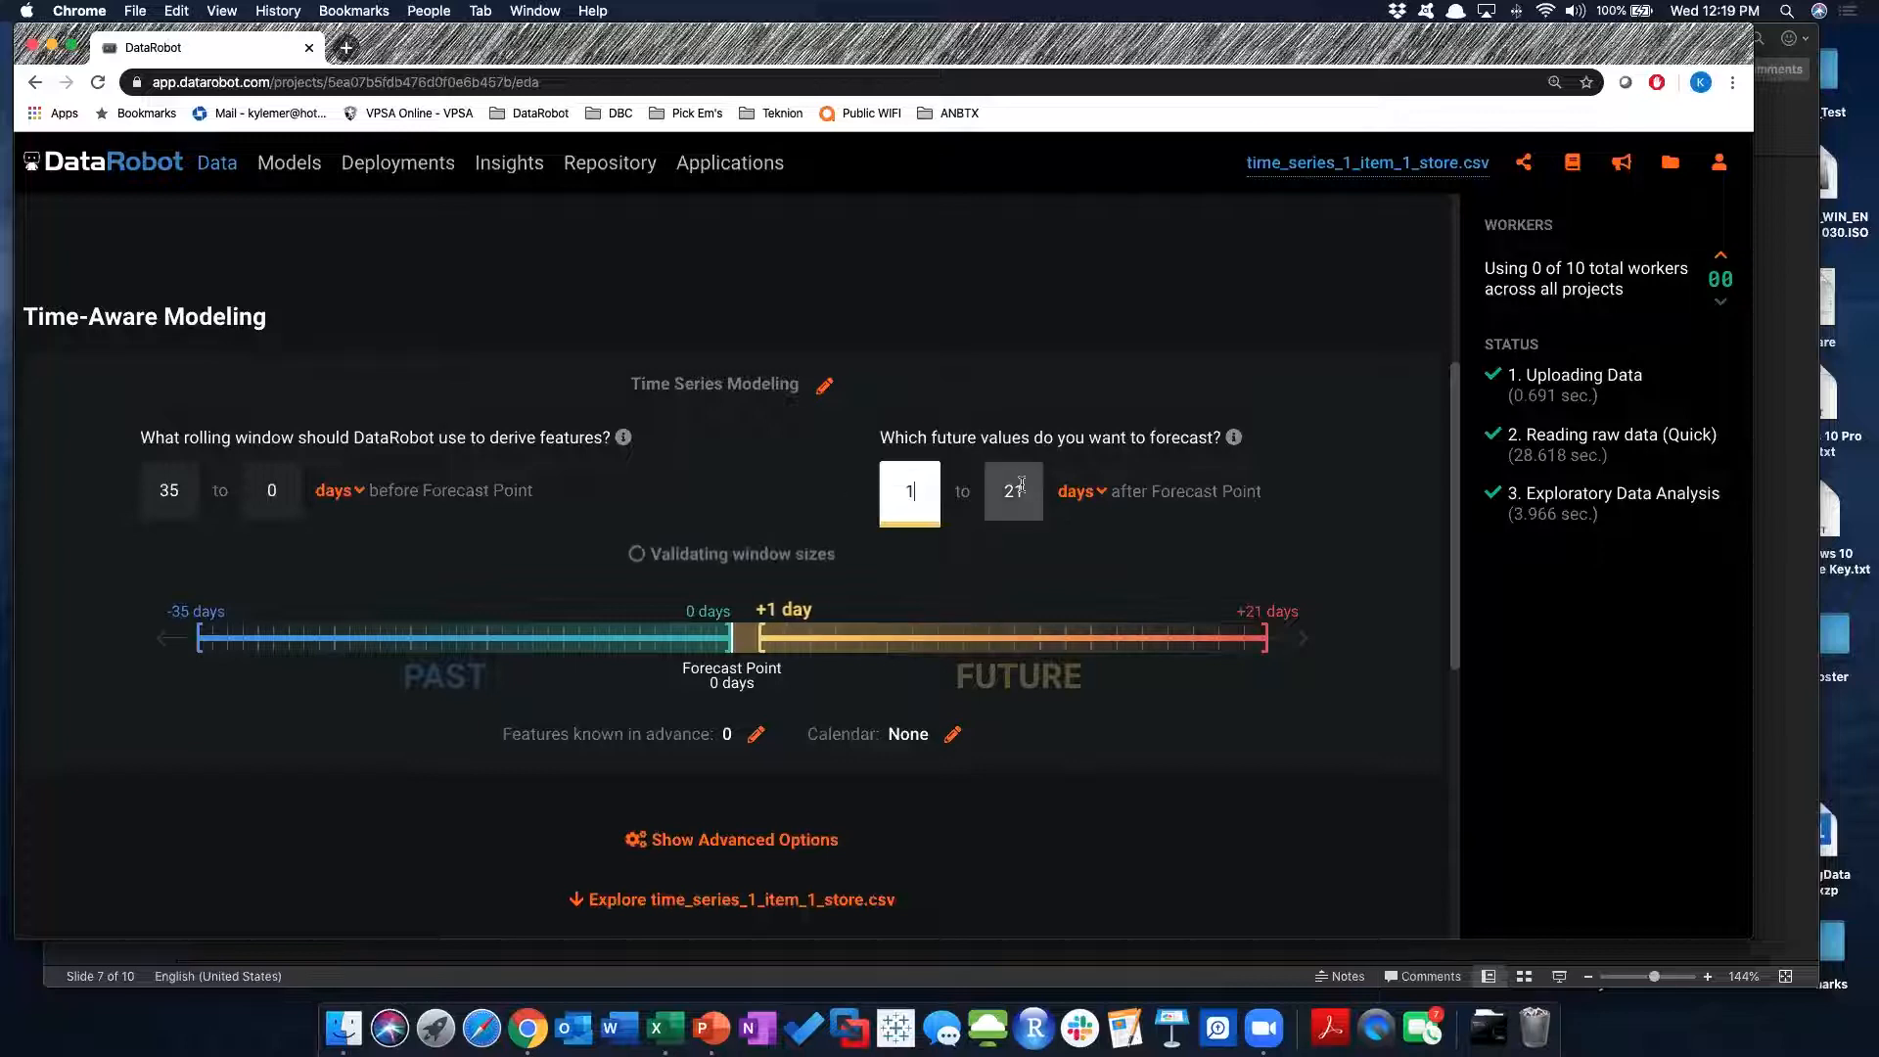
pyautogui.write('7')
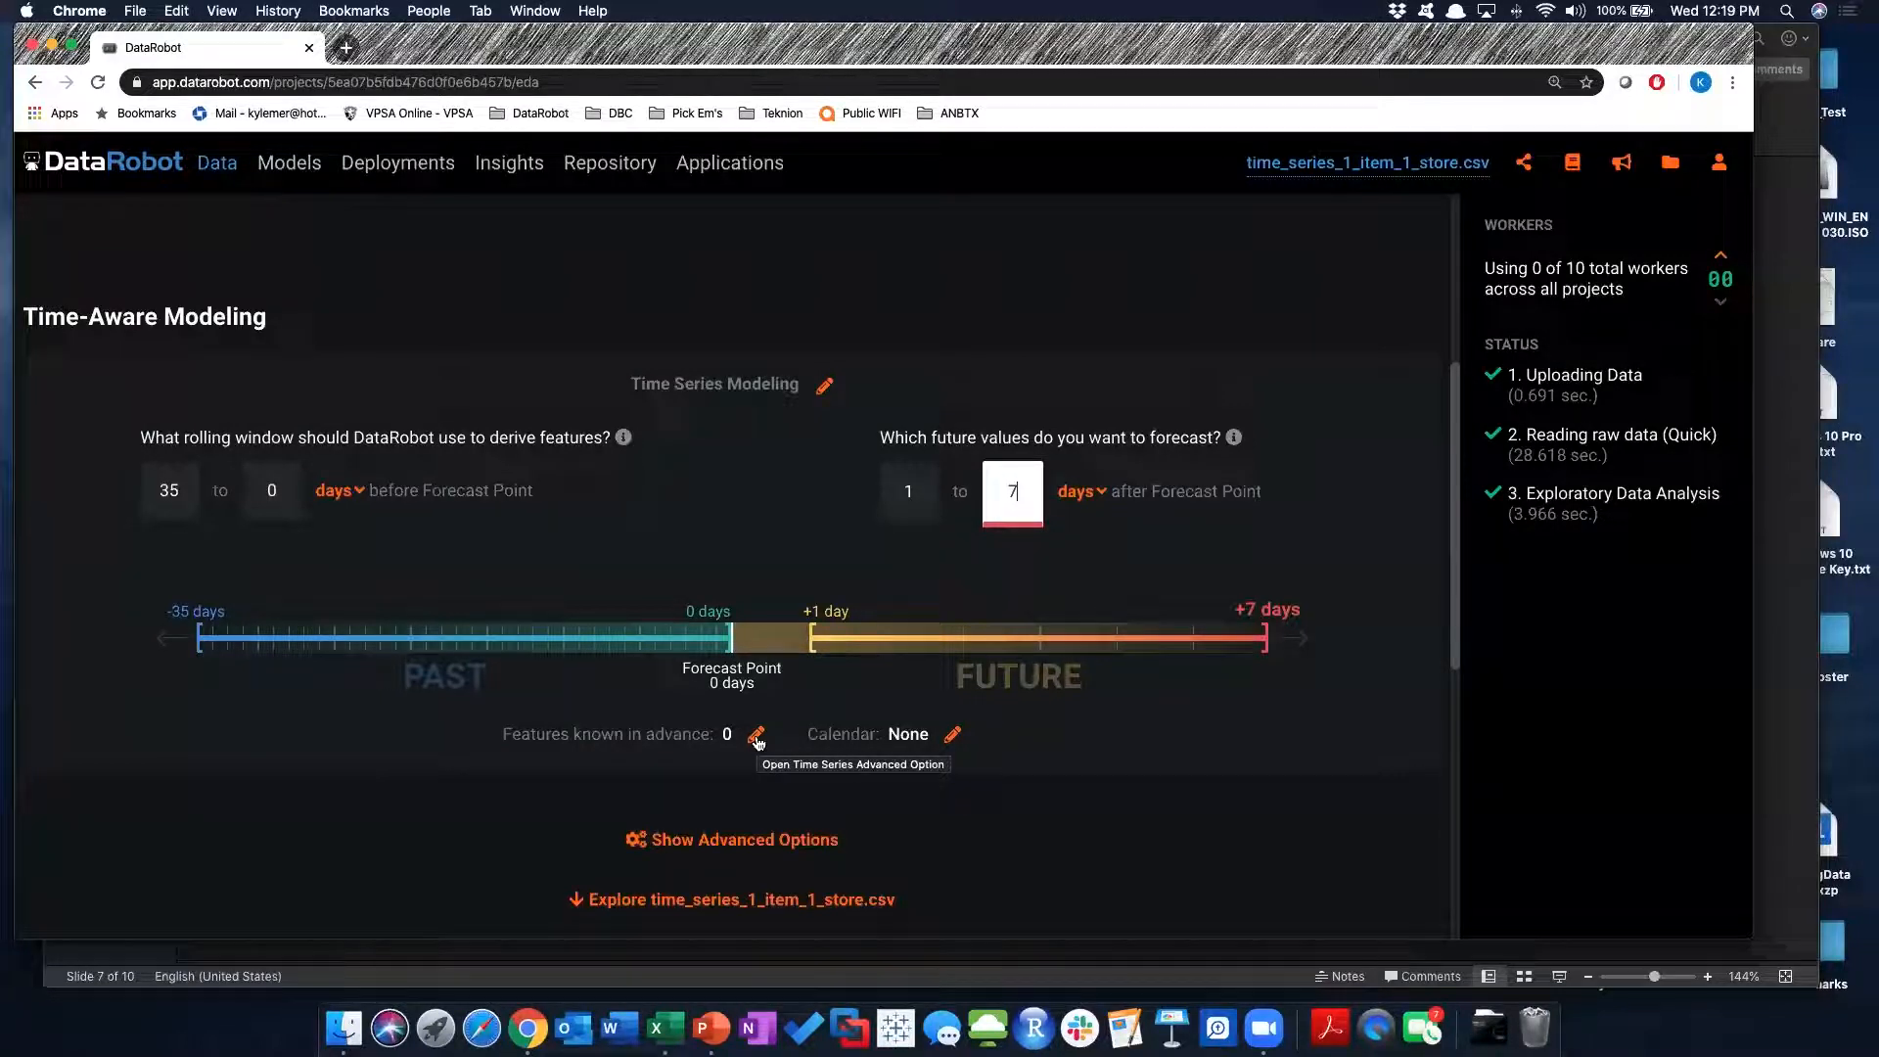
# Show the advanced partitioning options and examine the holdout and the training and validation periods of the four backtests
pyautogui.click(715, 844)
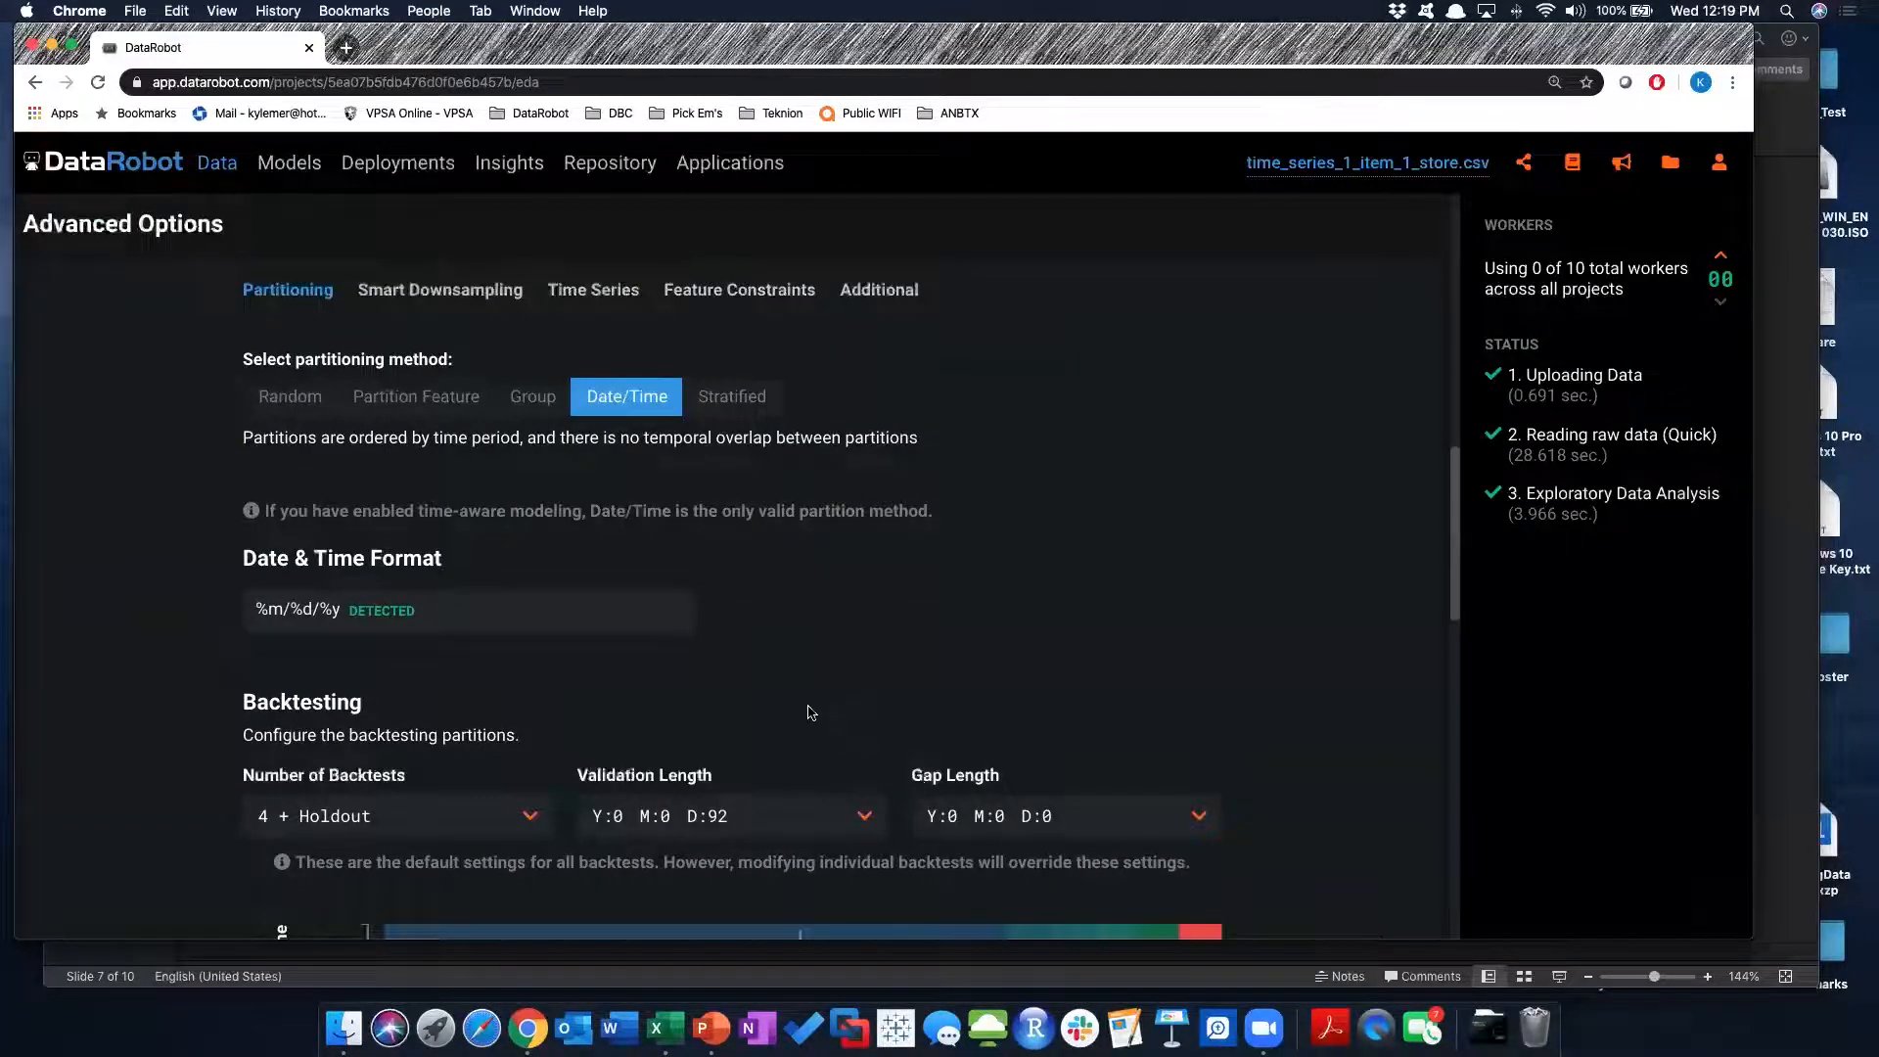
pyautogui.scroll(-5, 809, 696)
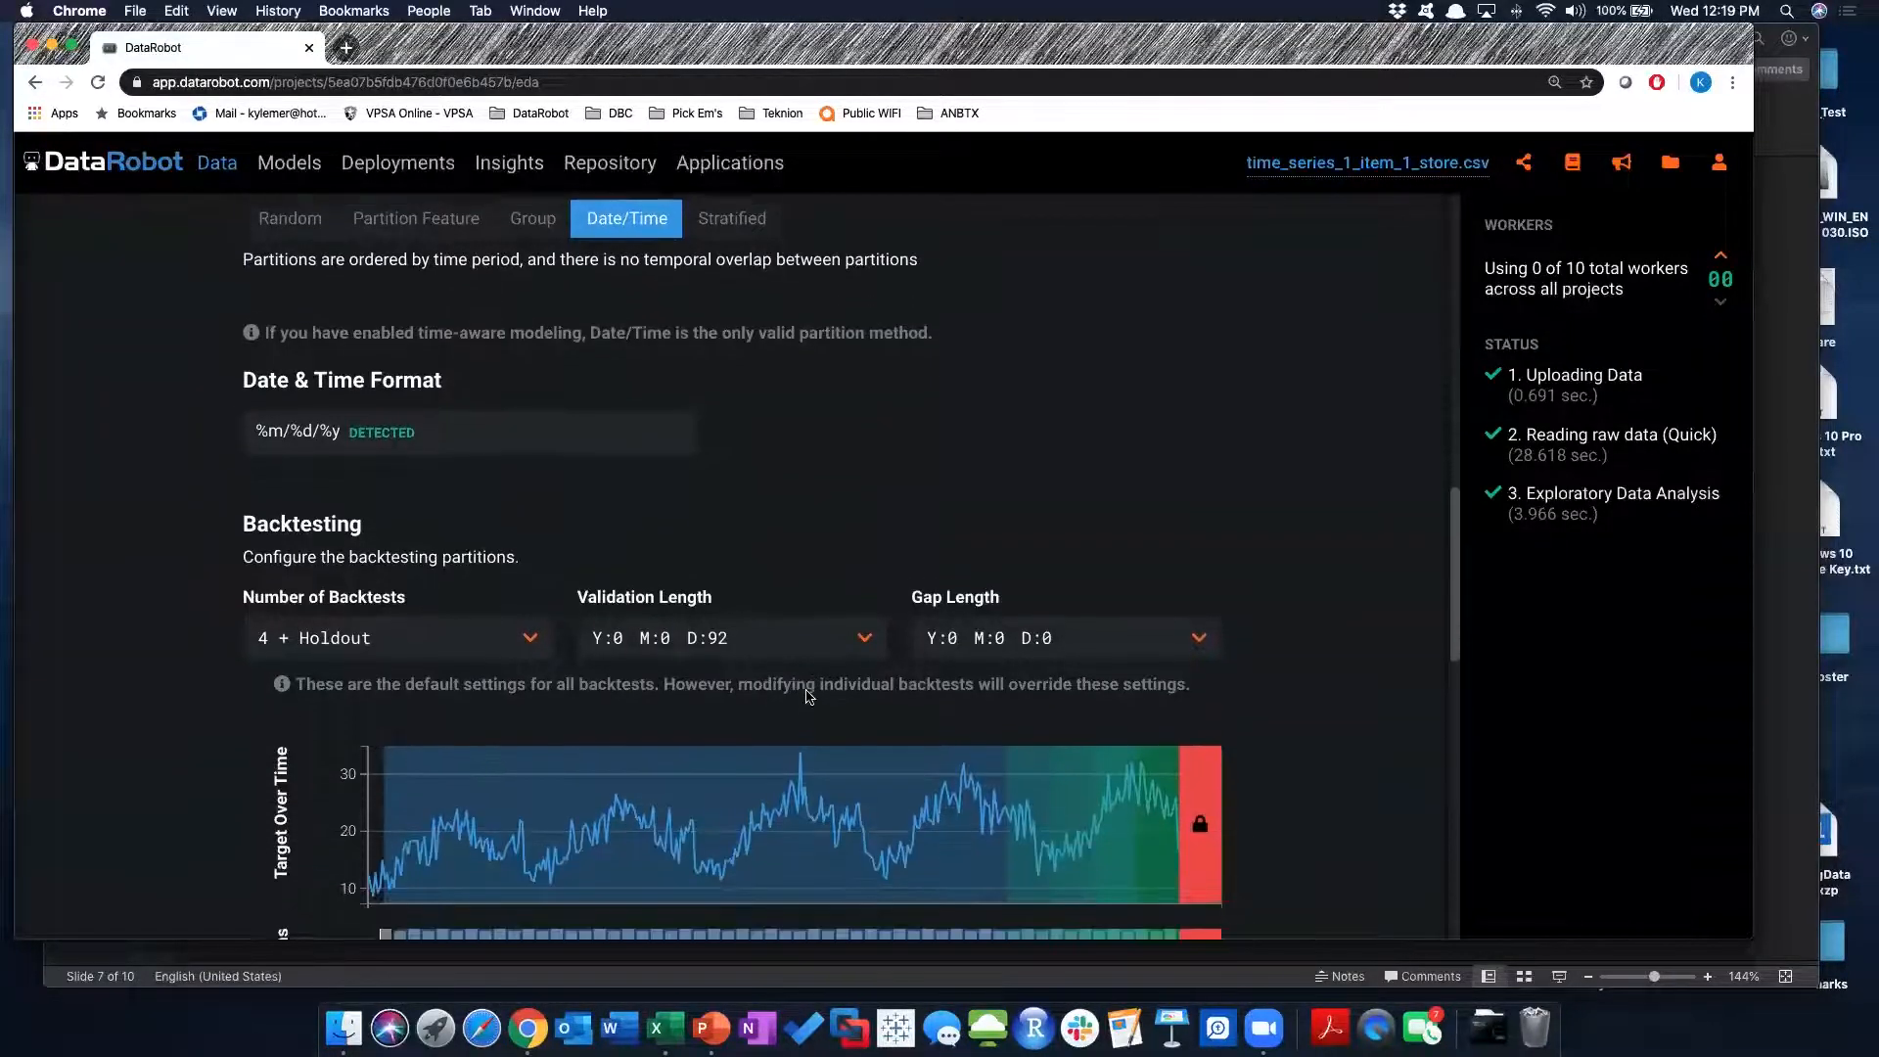
pyautogui.scroll(-4, 809, 696)
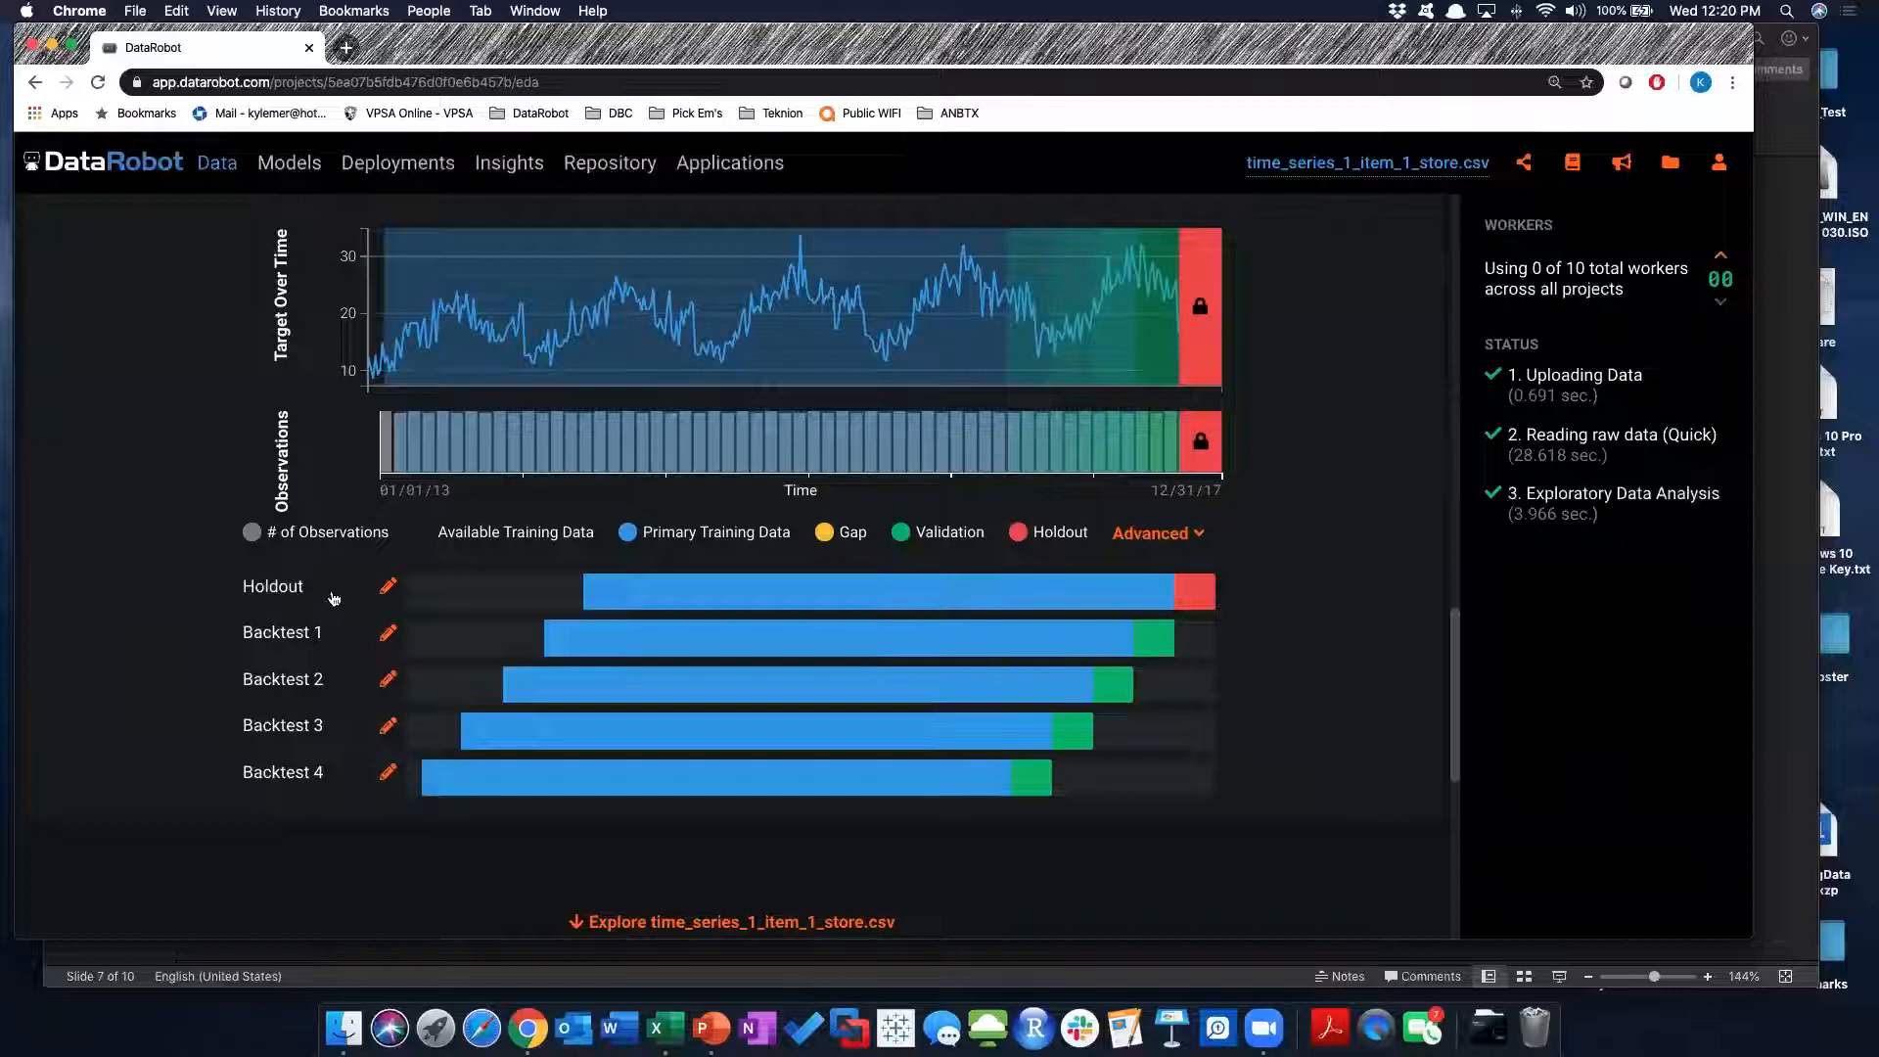
pyautogui.moveTo(1200, 594)
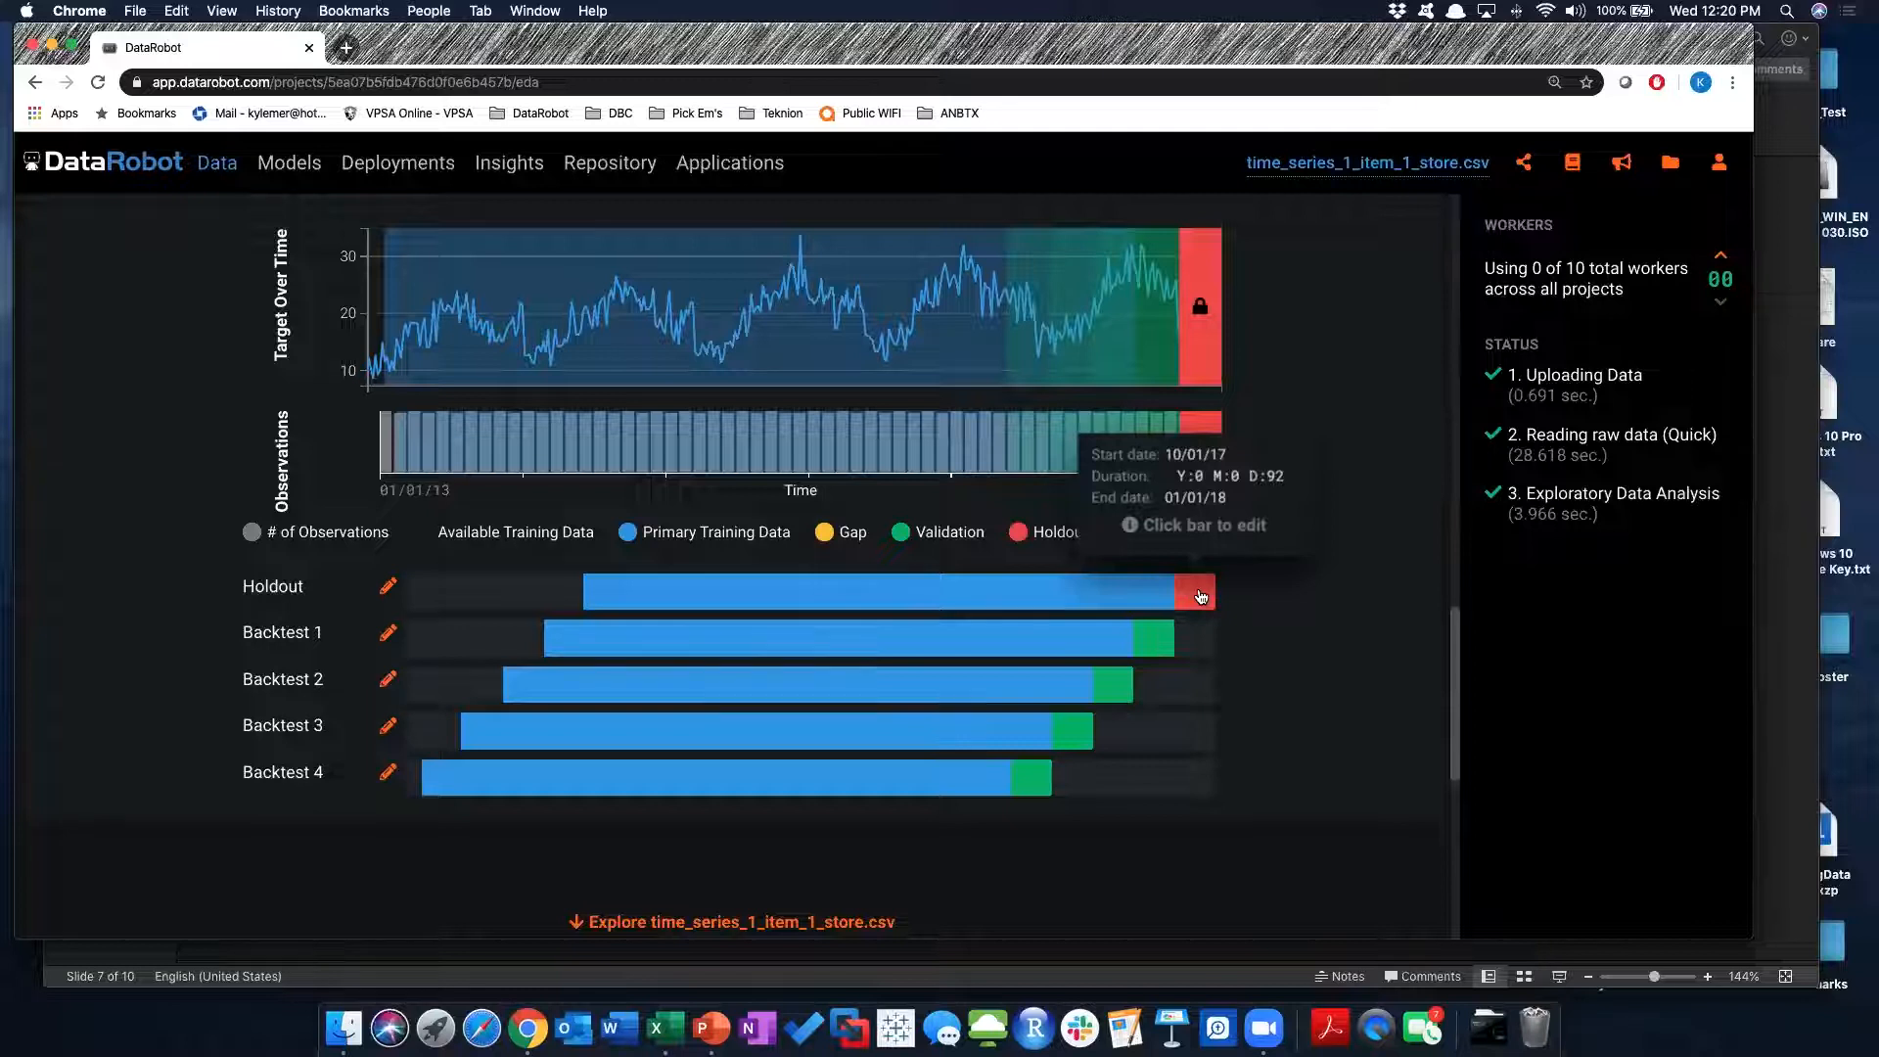
pyautogui.moveTo(1169, 650)
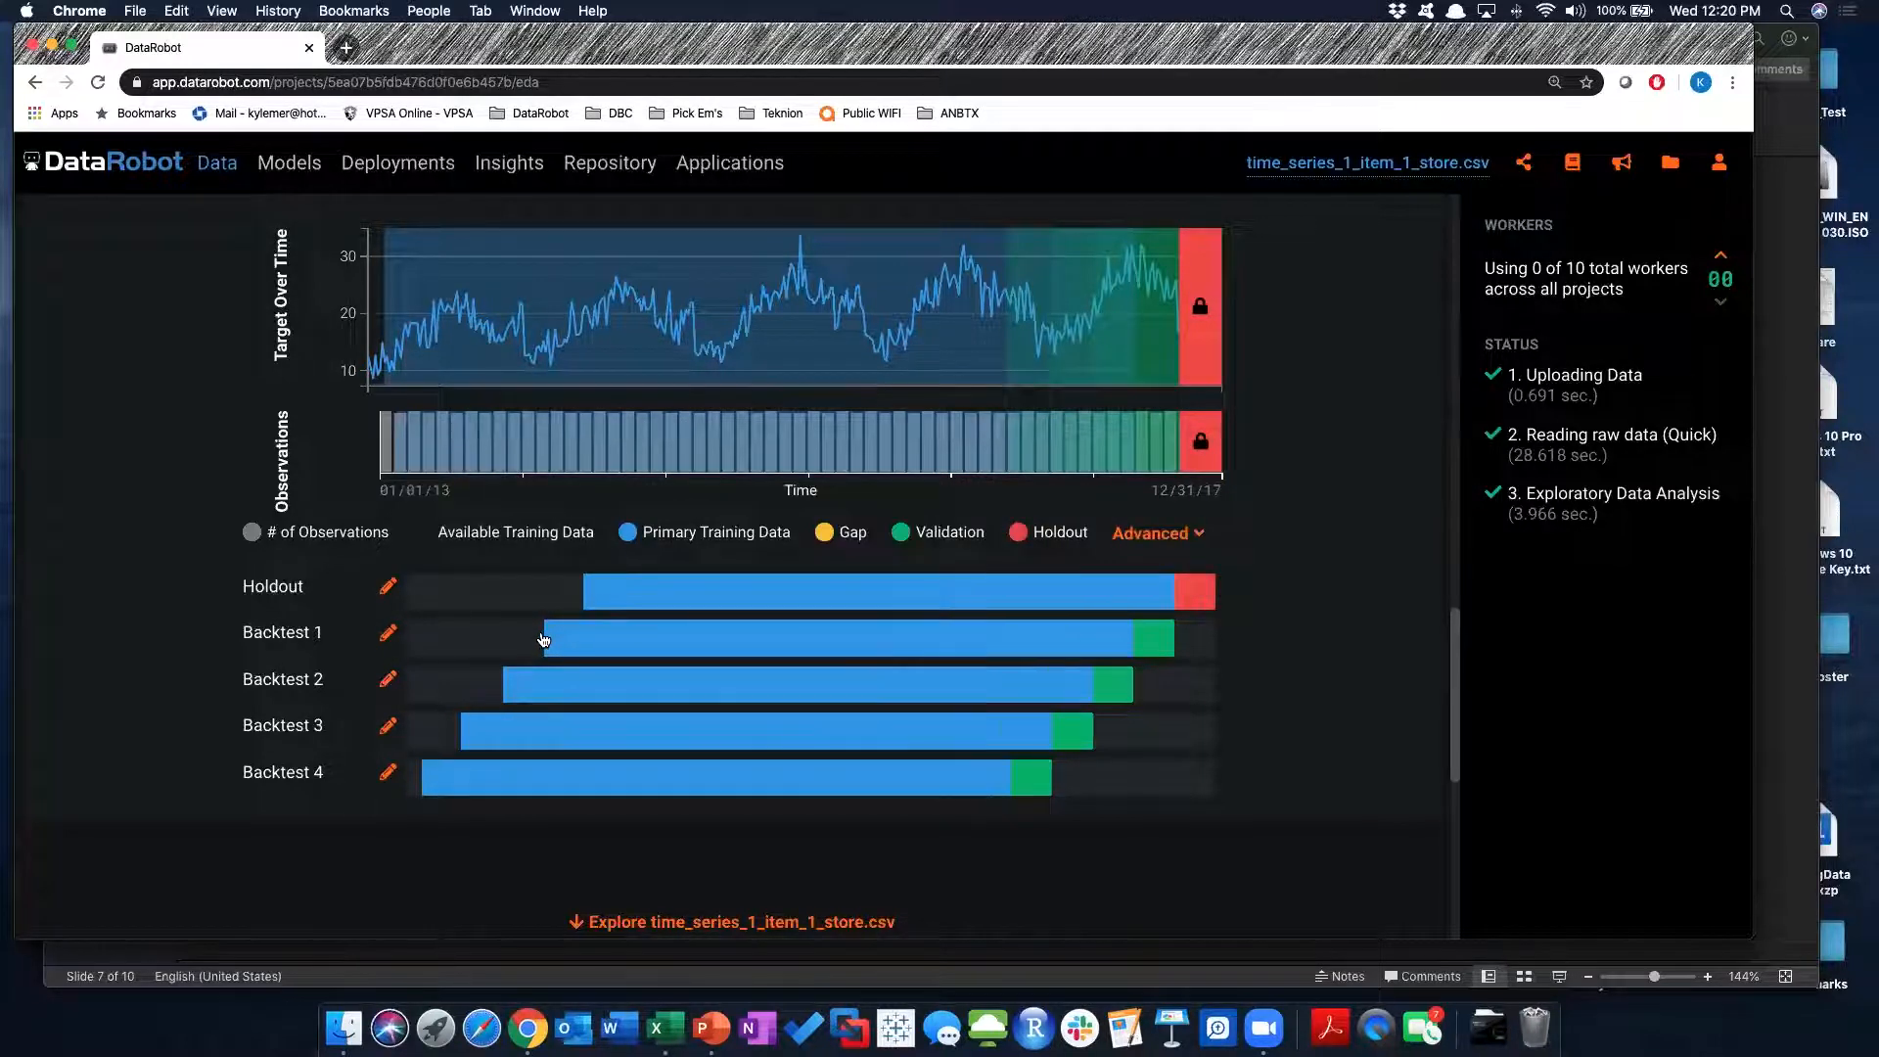
pyautogui.moveTo(546, 640)
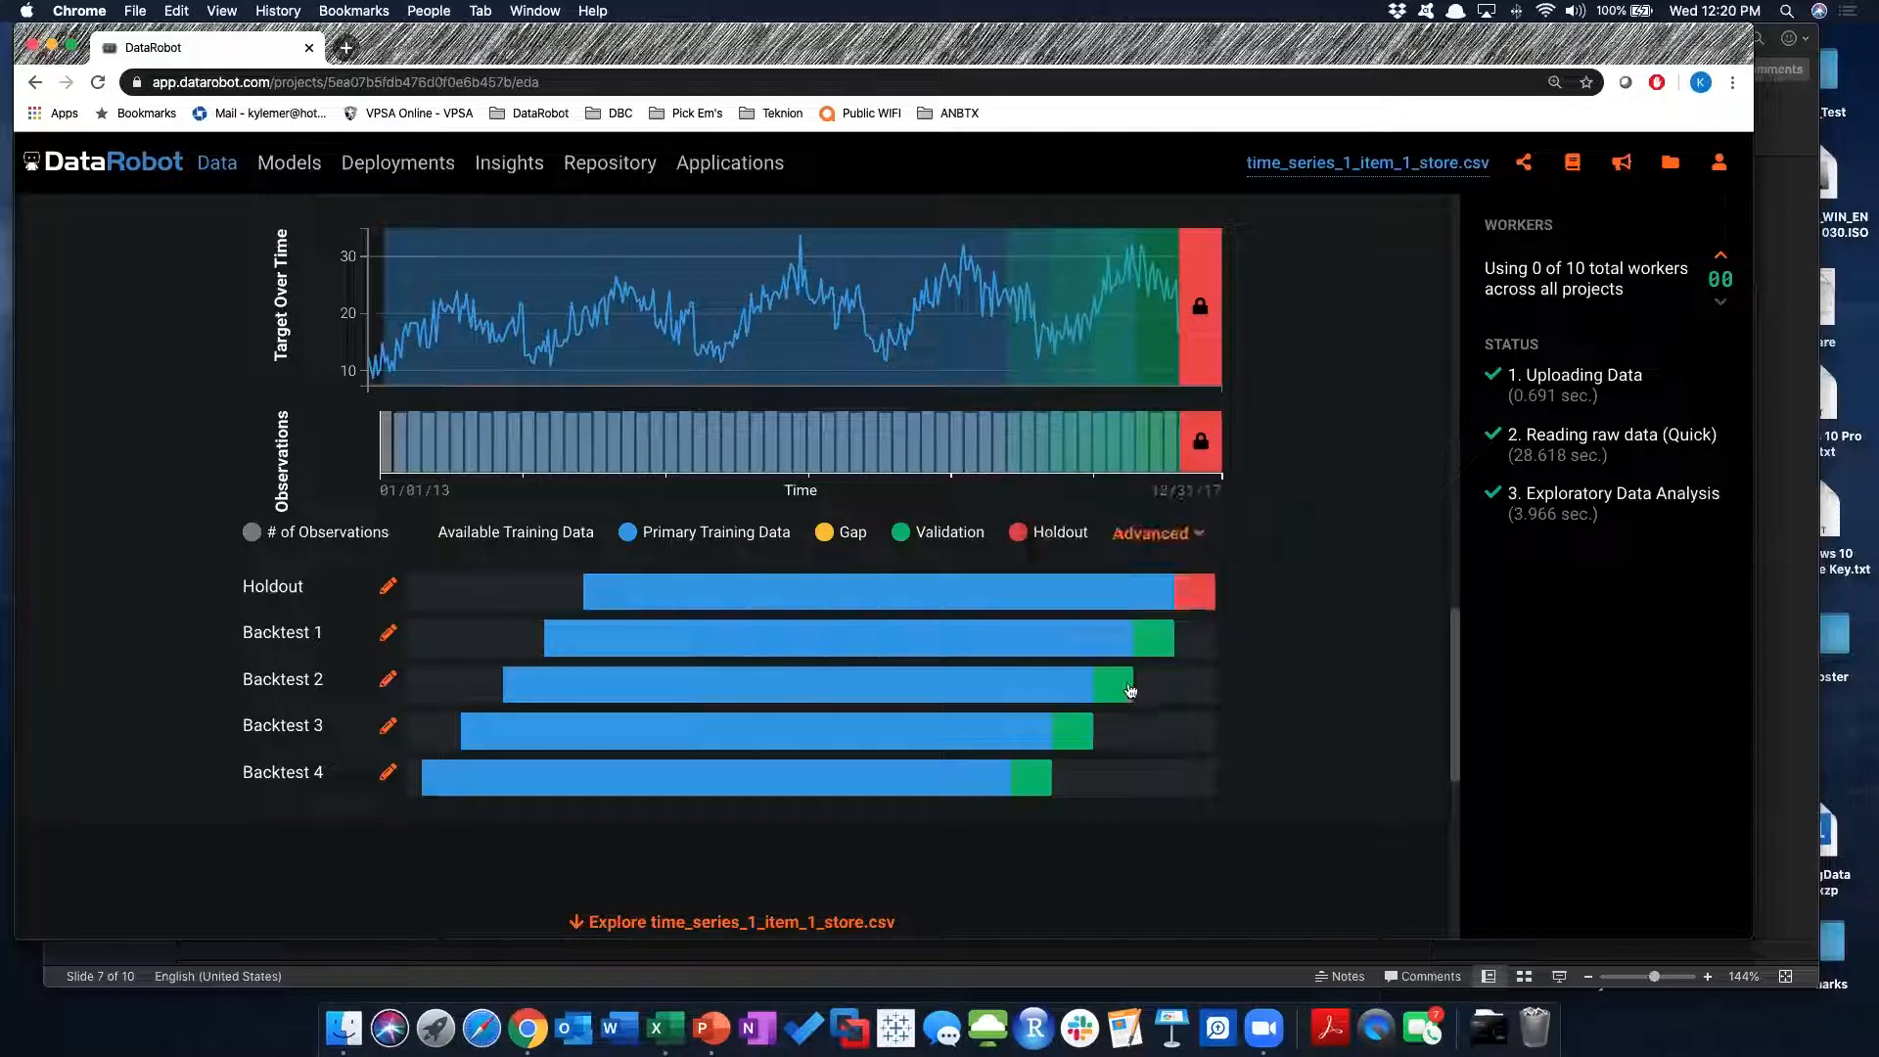
pyautogui.moveTo(1069, 737)
pyautogui.moveTo(1030, 785)
# Start modeling in Autopilot mode and raise the project's worker count to 10
pyautogui.scroll(15, 1255, 736)
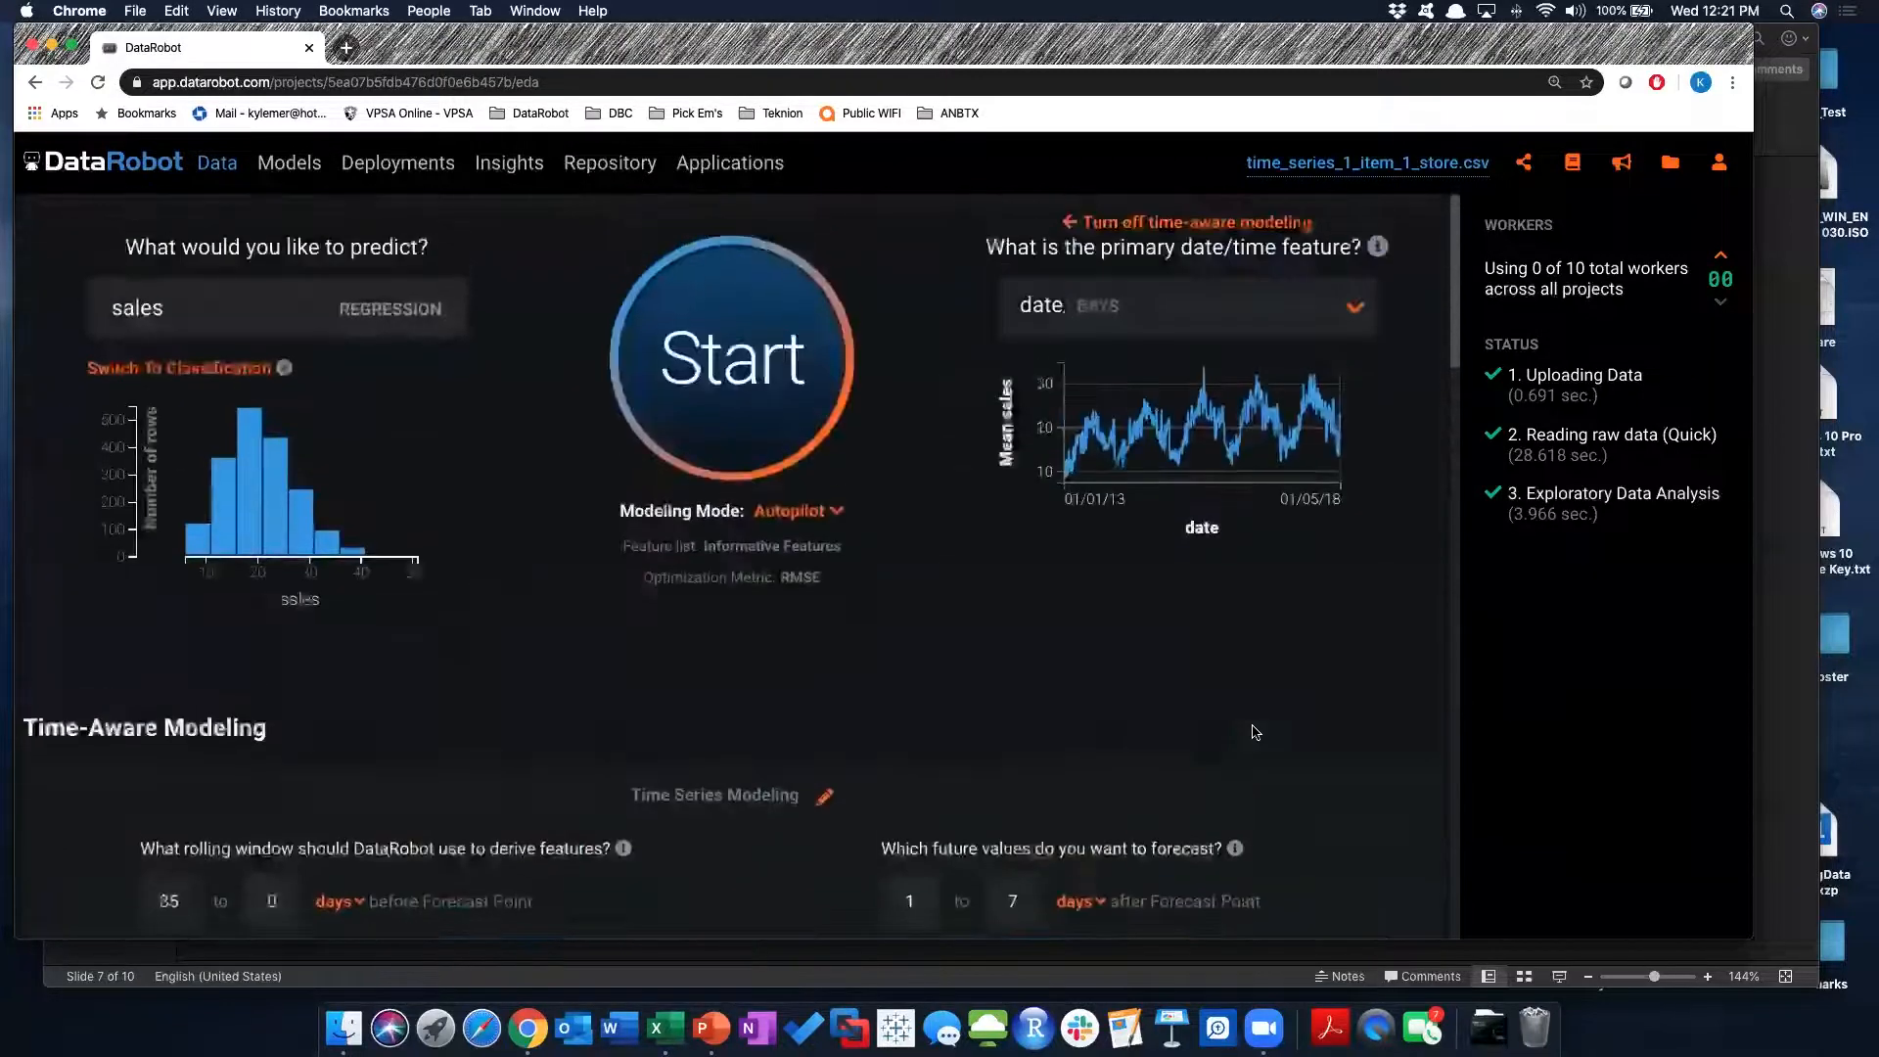
pyautogui.click(746, 348)
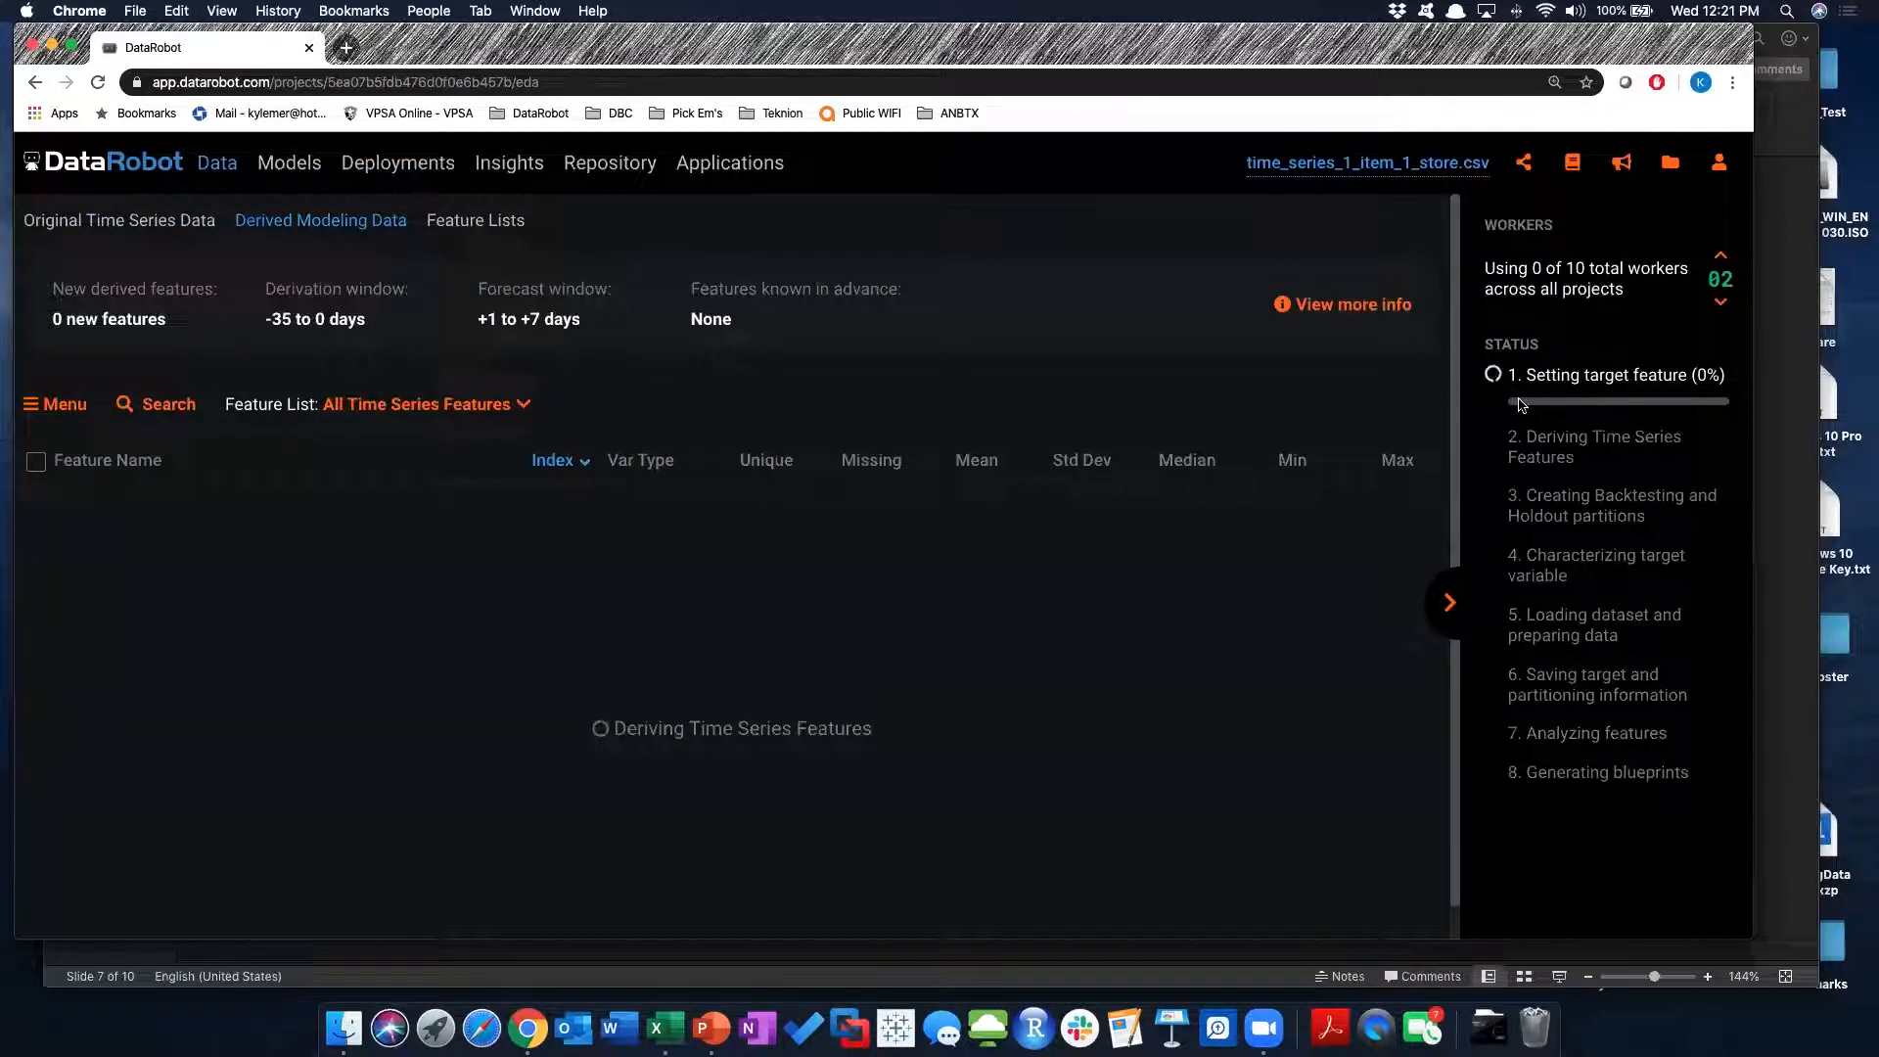
pyautogui.click(1726, 263)
pyautogui.click(1724, 261)
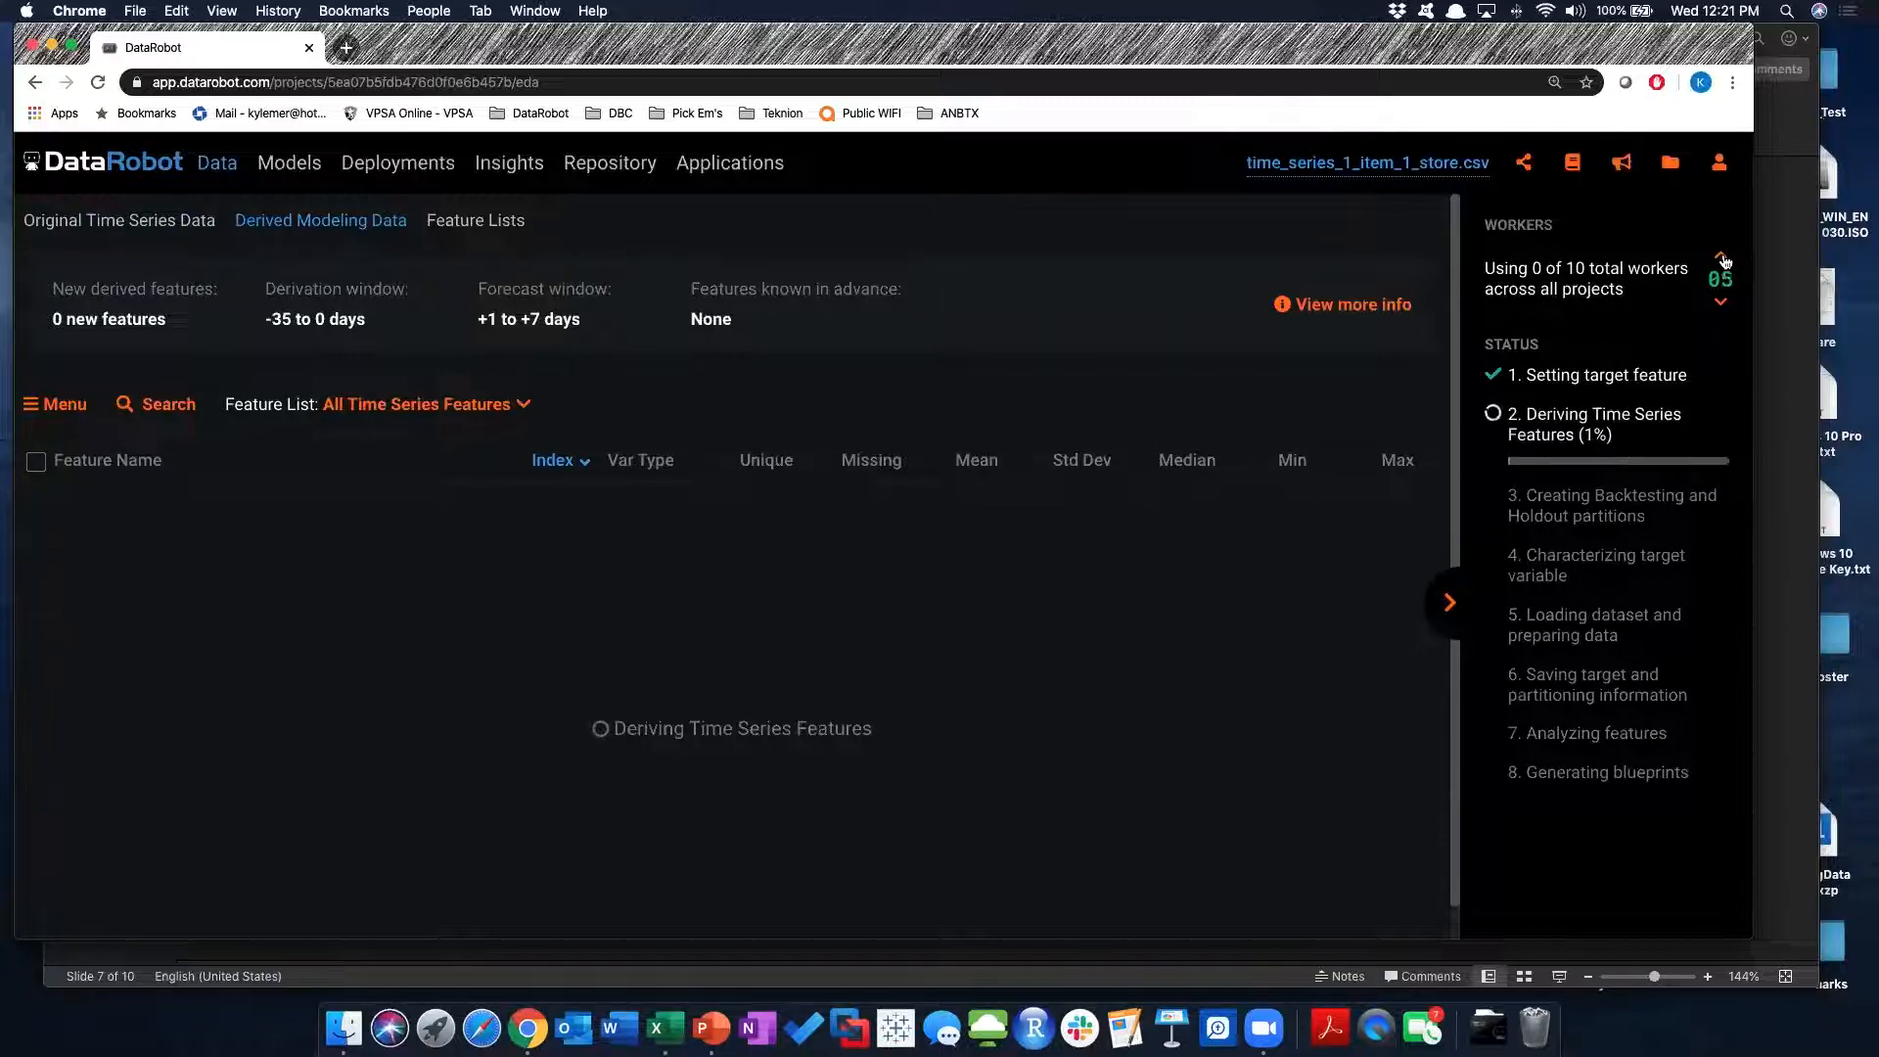
pyautogui.click(1724, 261)
pyautogui.click(1724, 261)
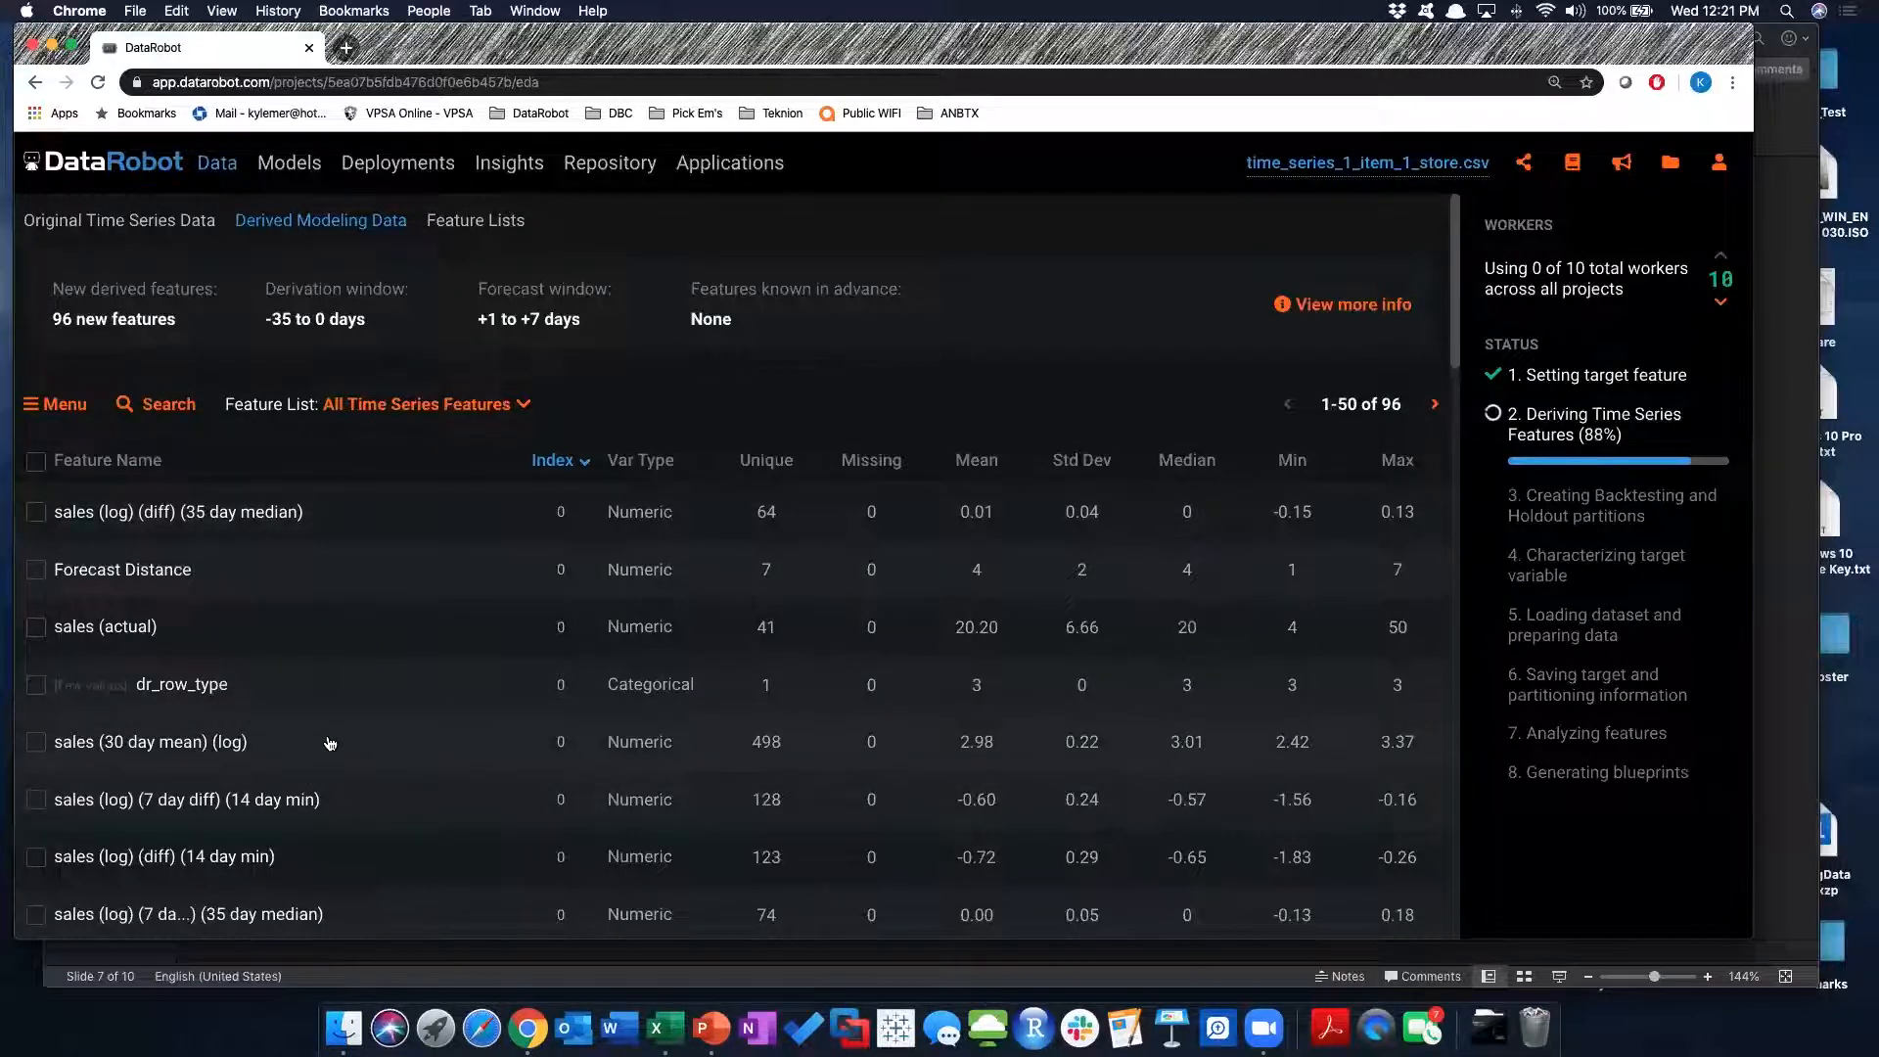
# Review the derived time series features, such as the sales lags, differences and rolling statistics
pyautogui.scroll(-3, 330, 743)
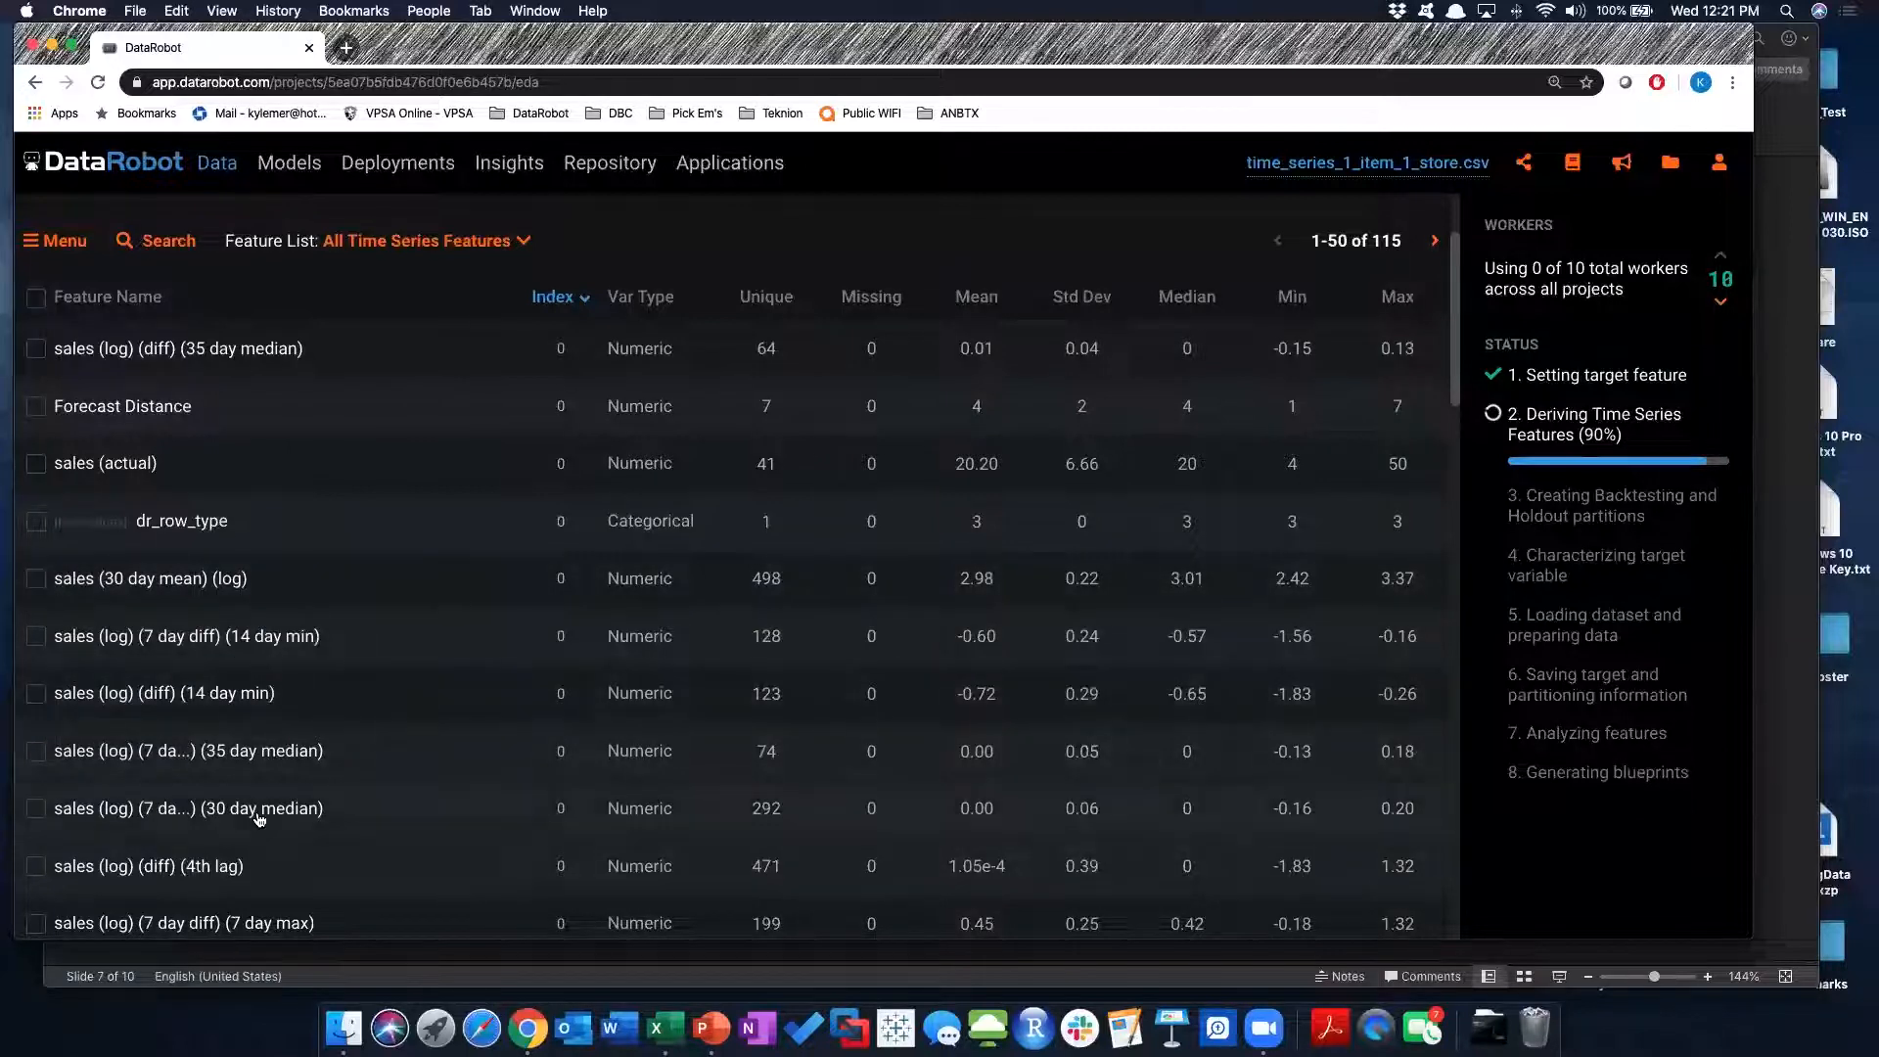
pyautogui.scroll(-3, 235, 812)
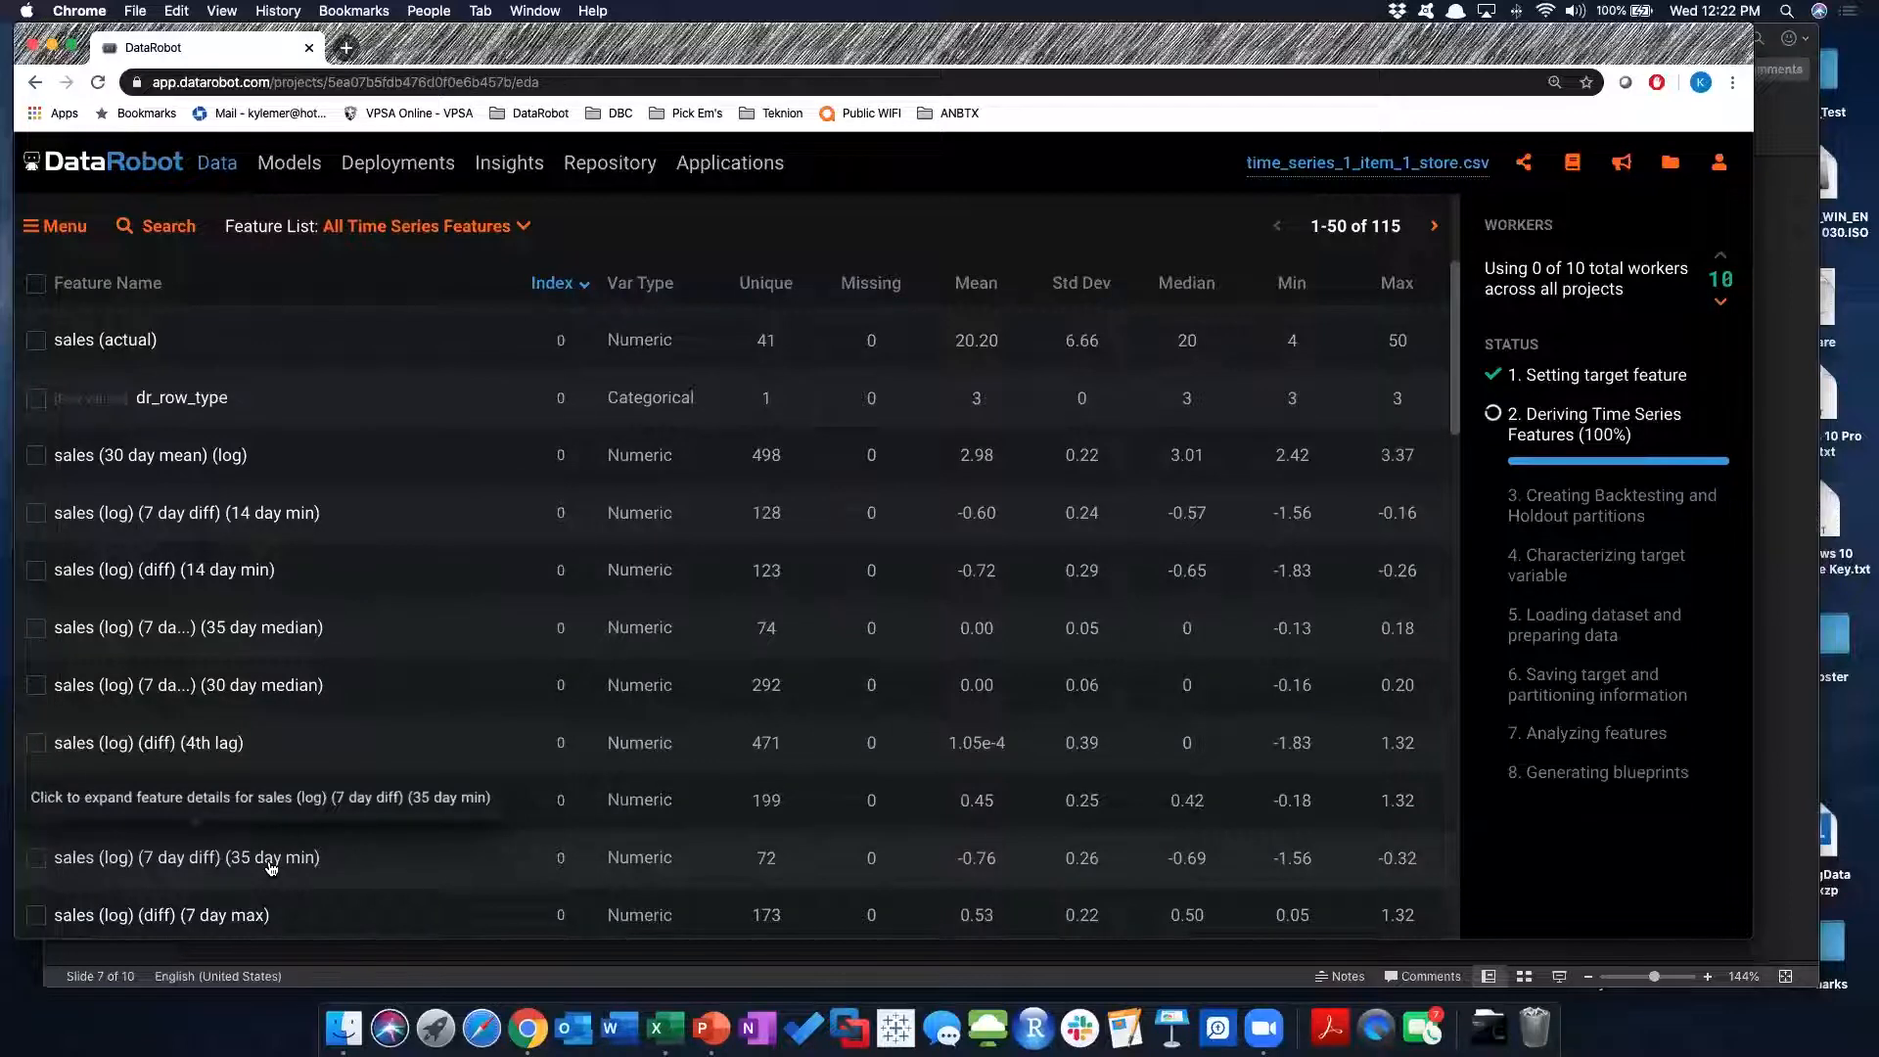
pyautogui.scroll(-5, 271, 867)
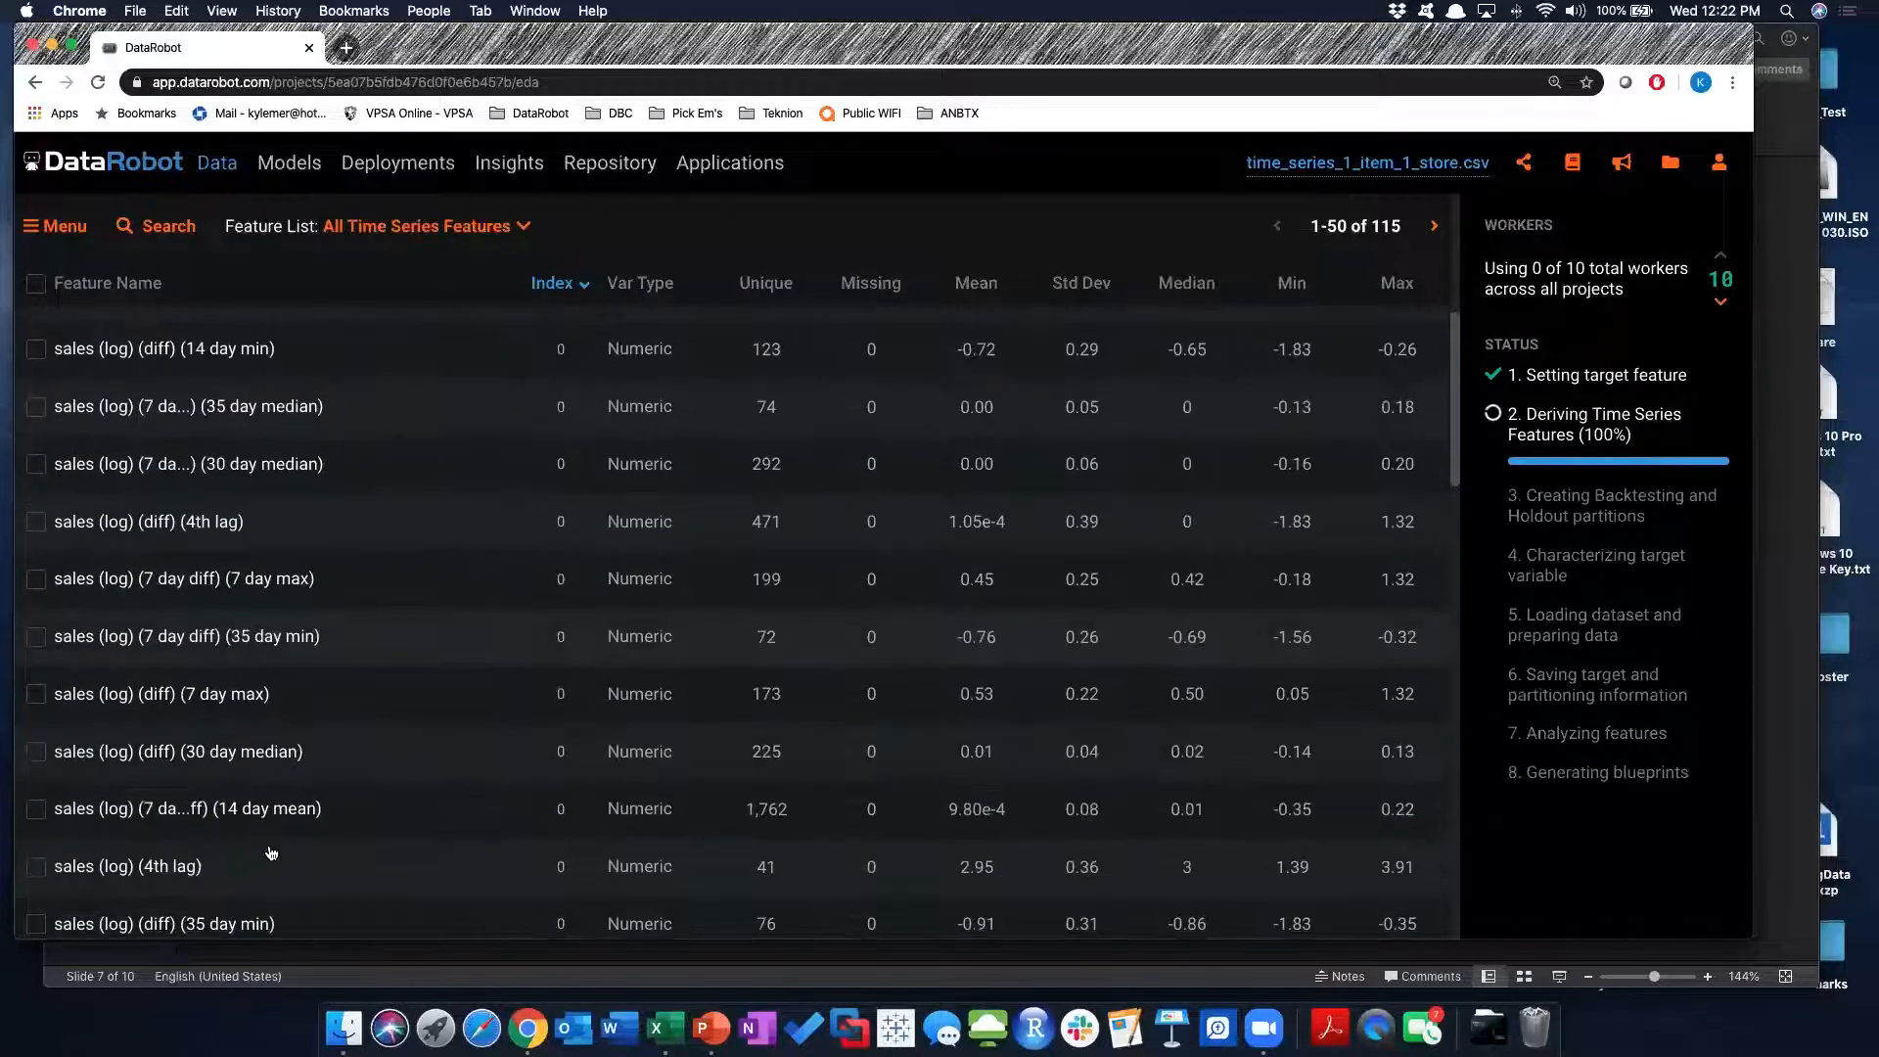
pyautogui.scroll(-2, 271, 853)
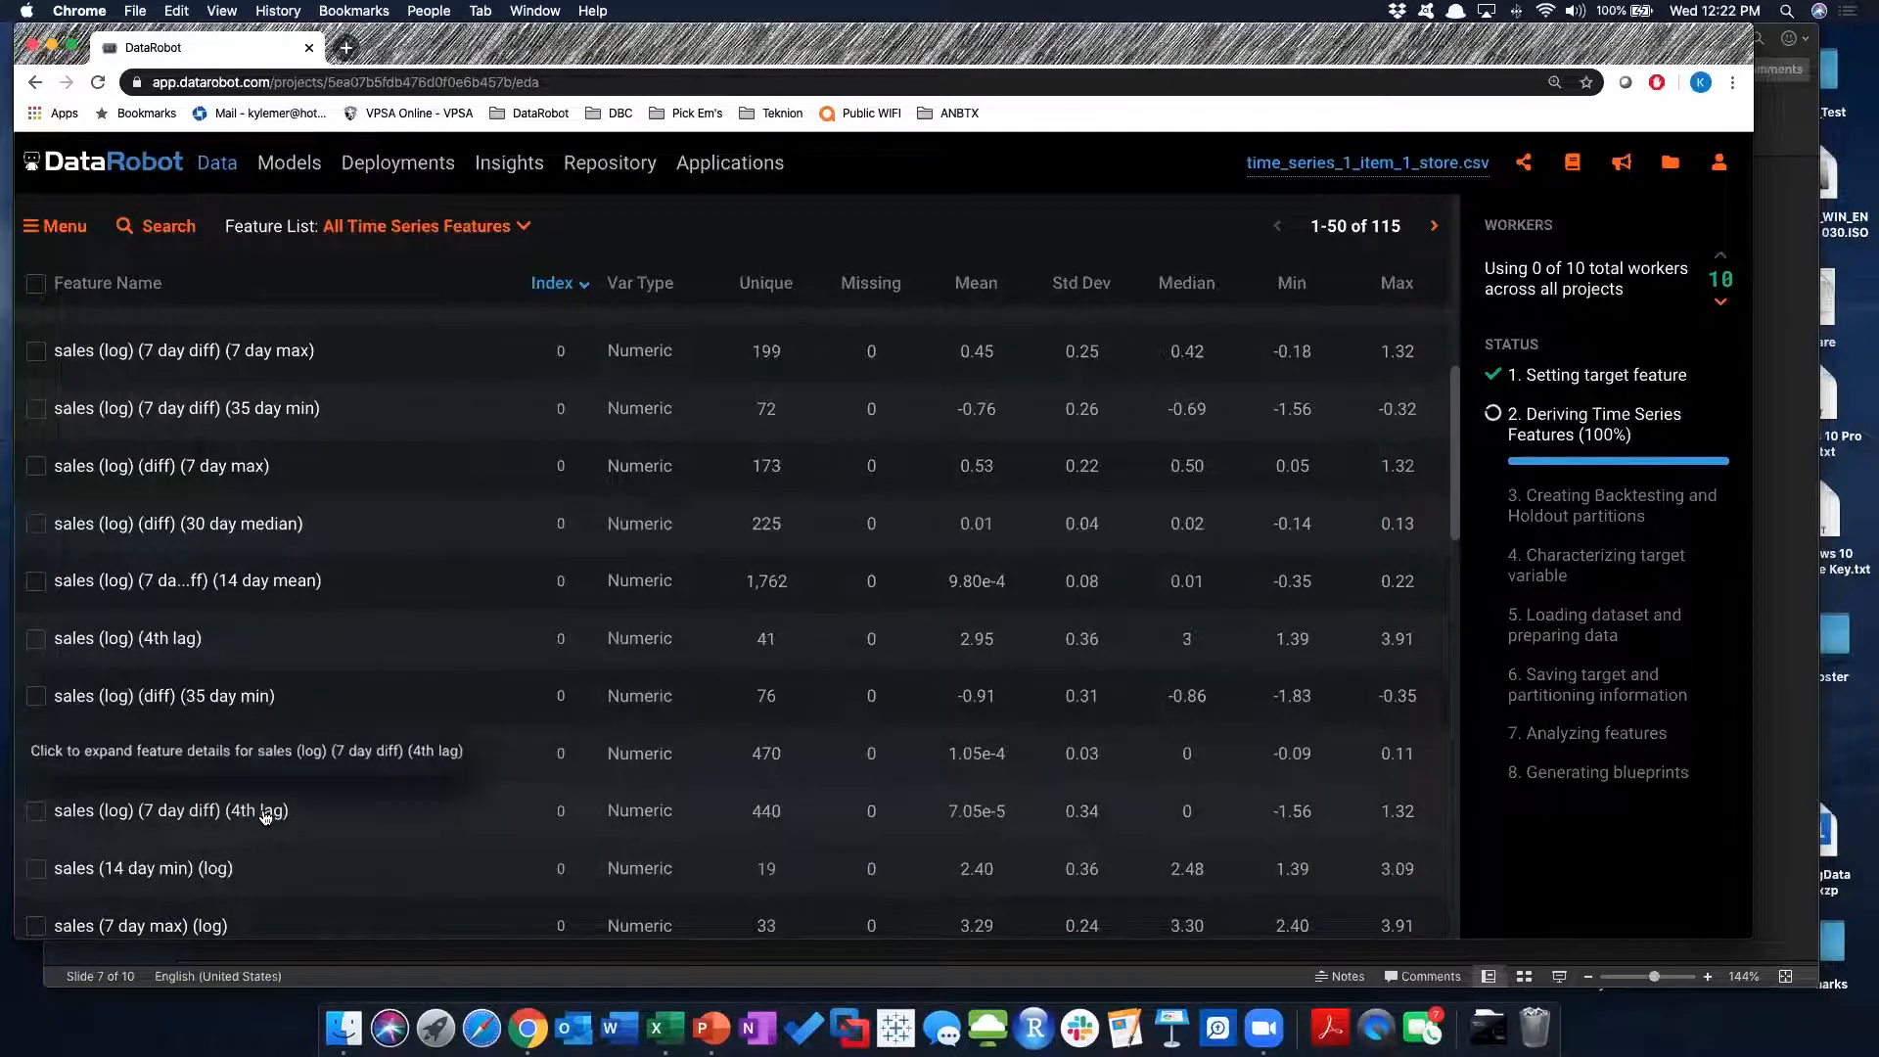
# Review the derived features ranked by importance and expand the histogram of the same-weekday 28 day mean (log) of sales
pyautogui.scroll(-5, 265, 817)
pyautogui.scroll(-2, 264, 817)
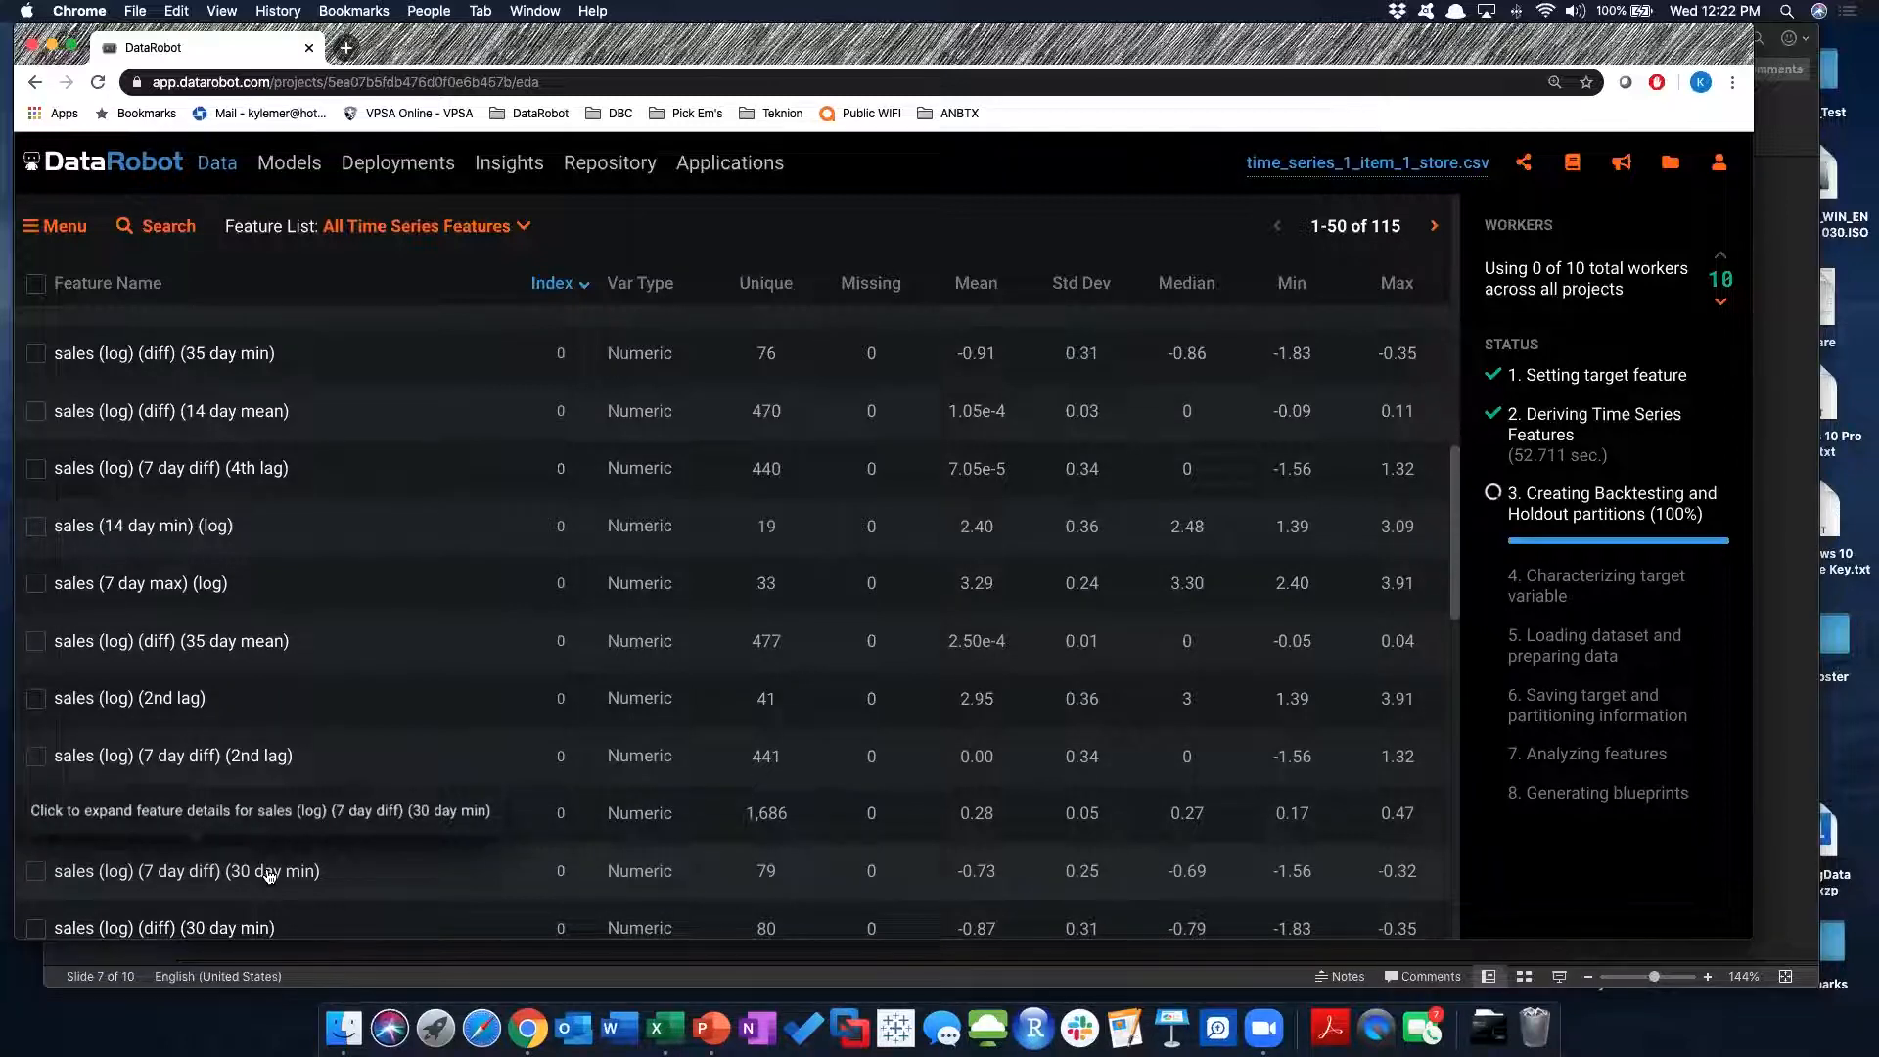
pyautogui.scroll(-2, 270, 876)
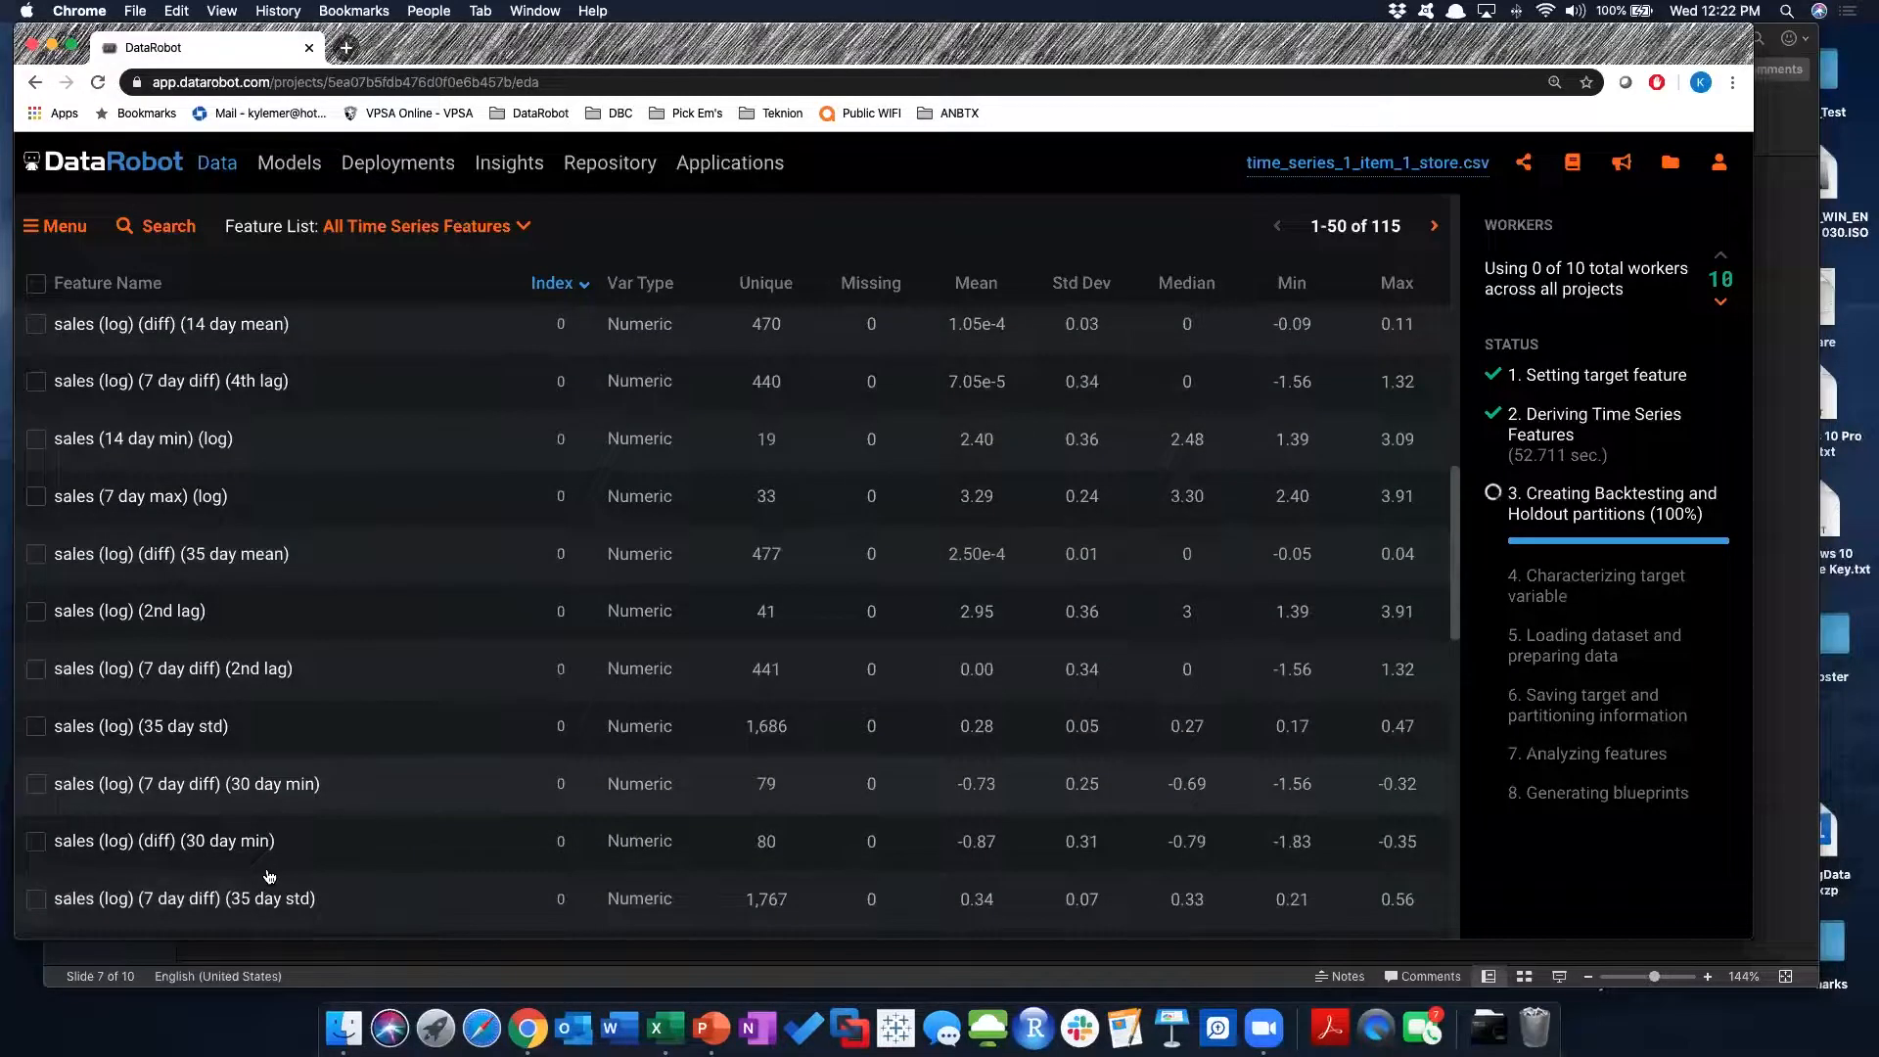
pyautogui.scroll(8, 248, 380)
pyautogui.scroll(8, 248, 380)
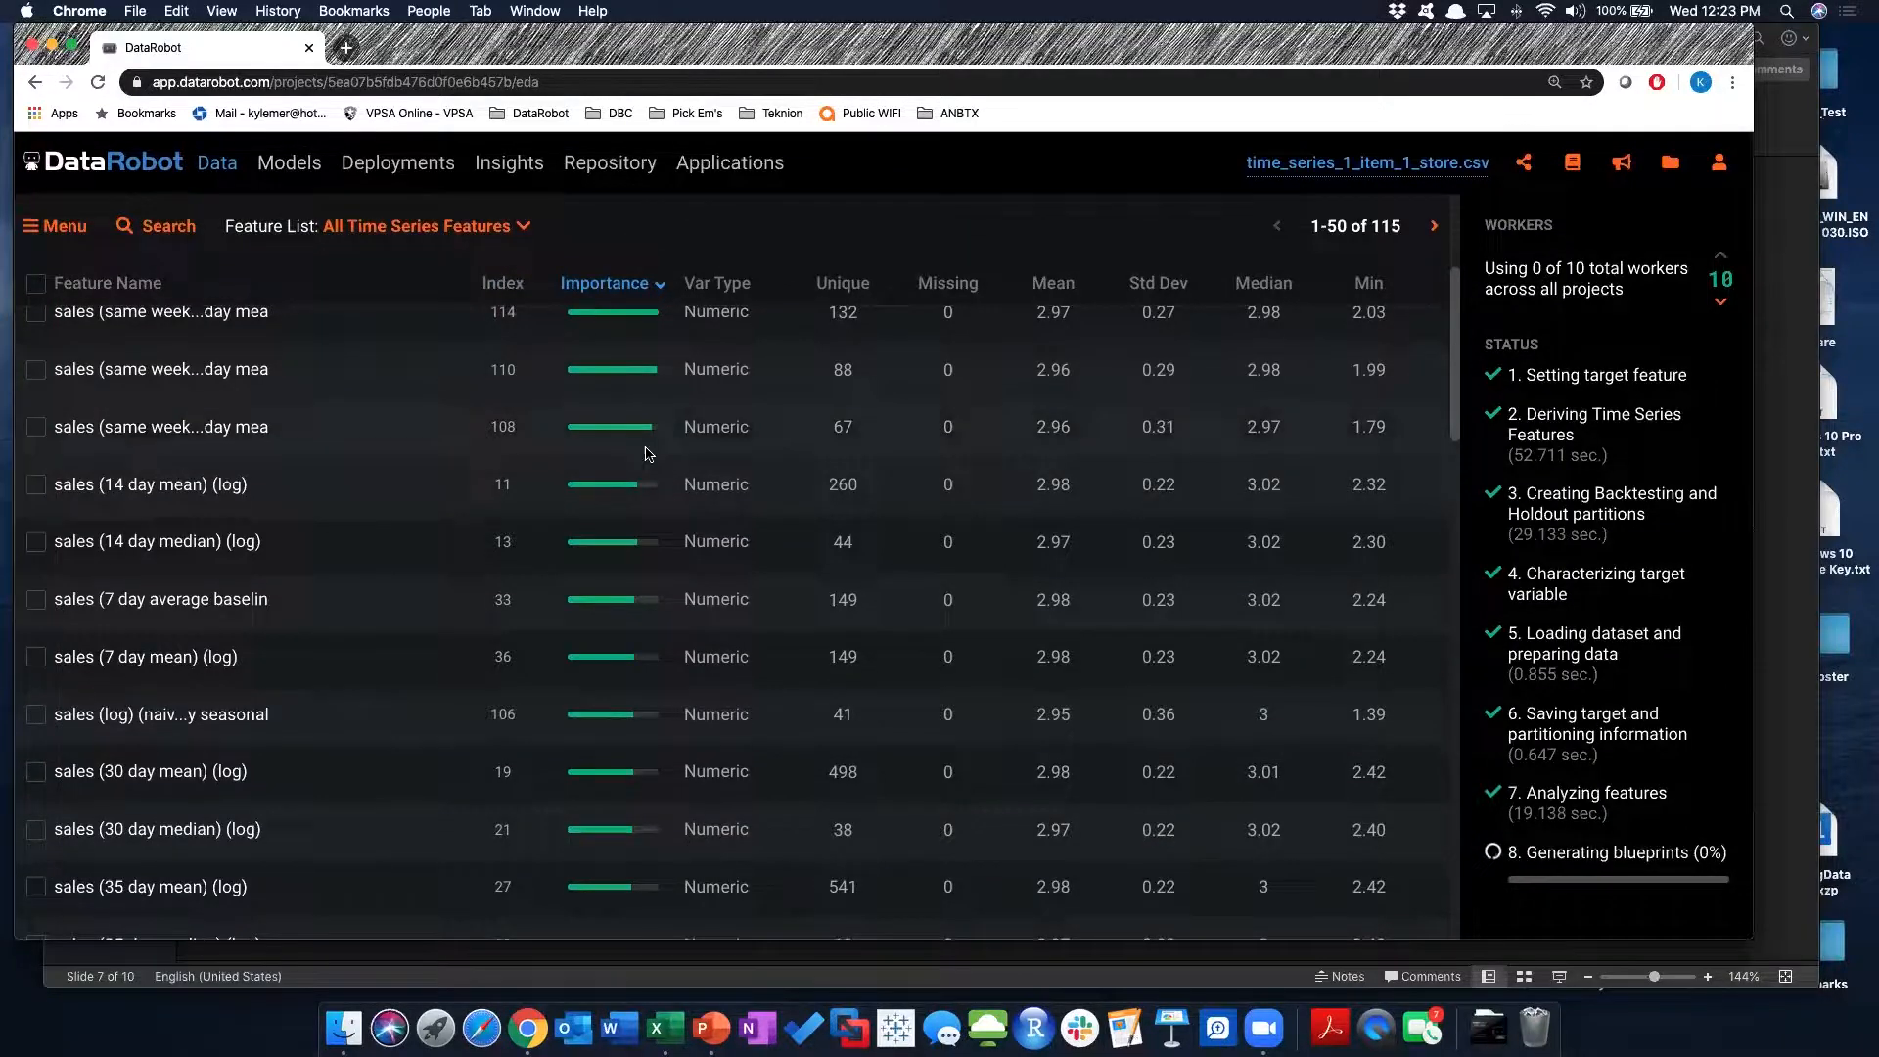
pyautogui.scroll(3, 644, 453)
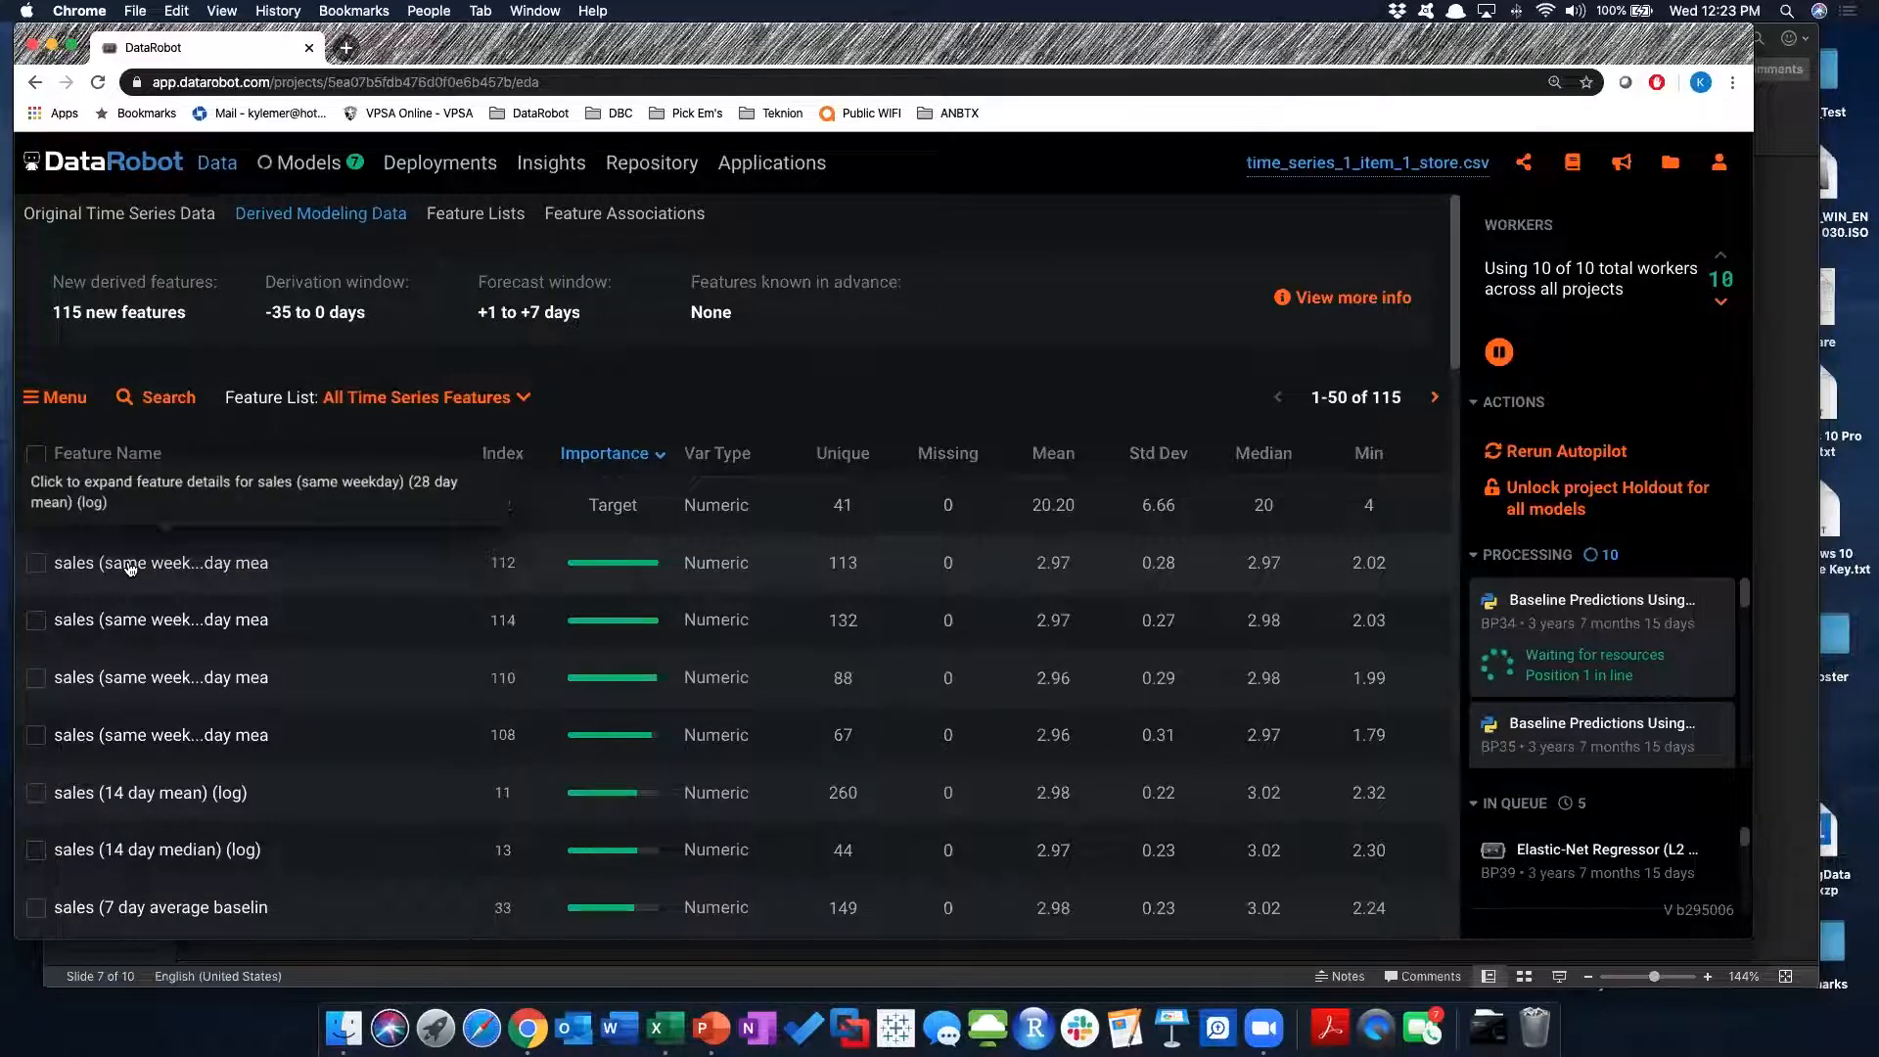
pyautogui.click(130, 564)
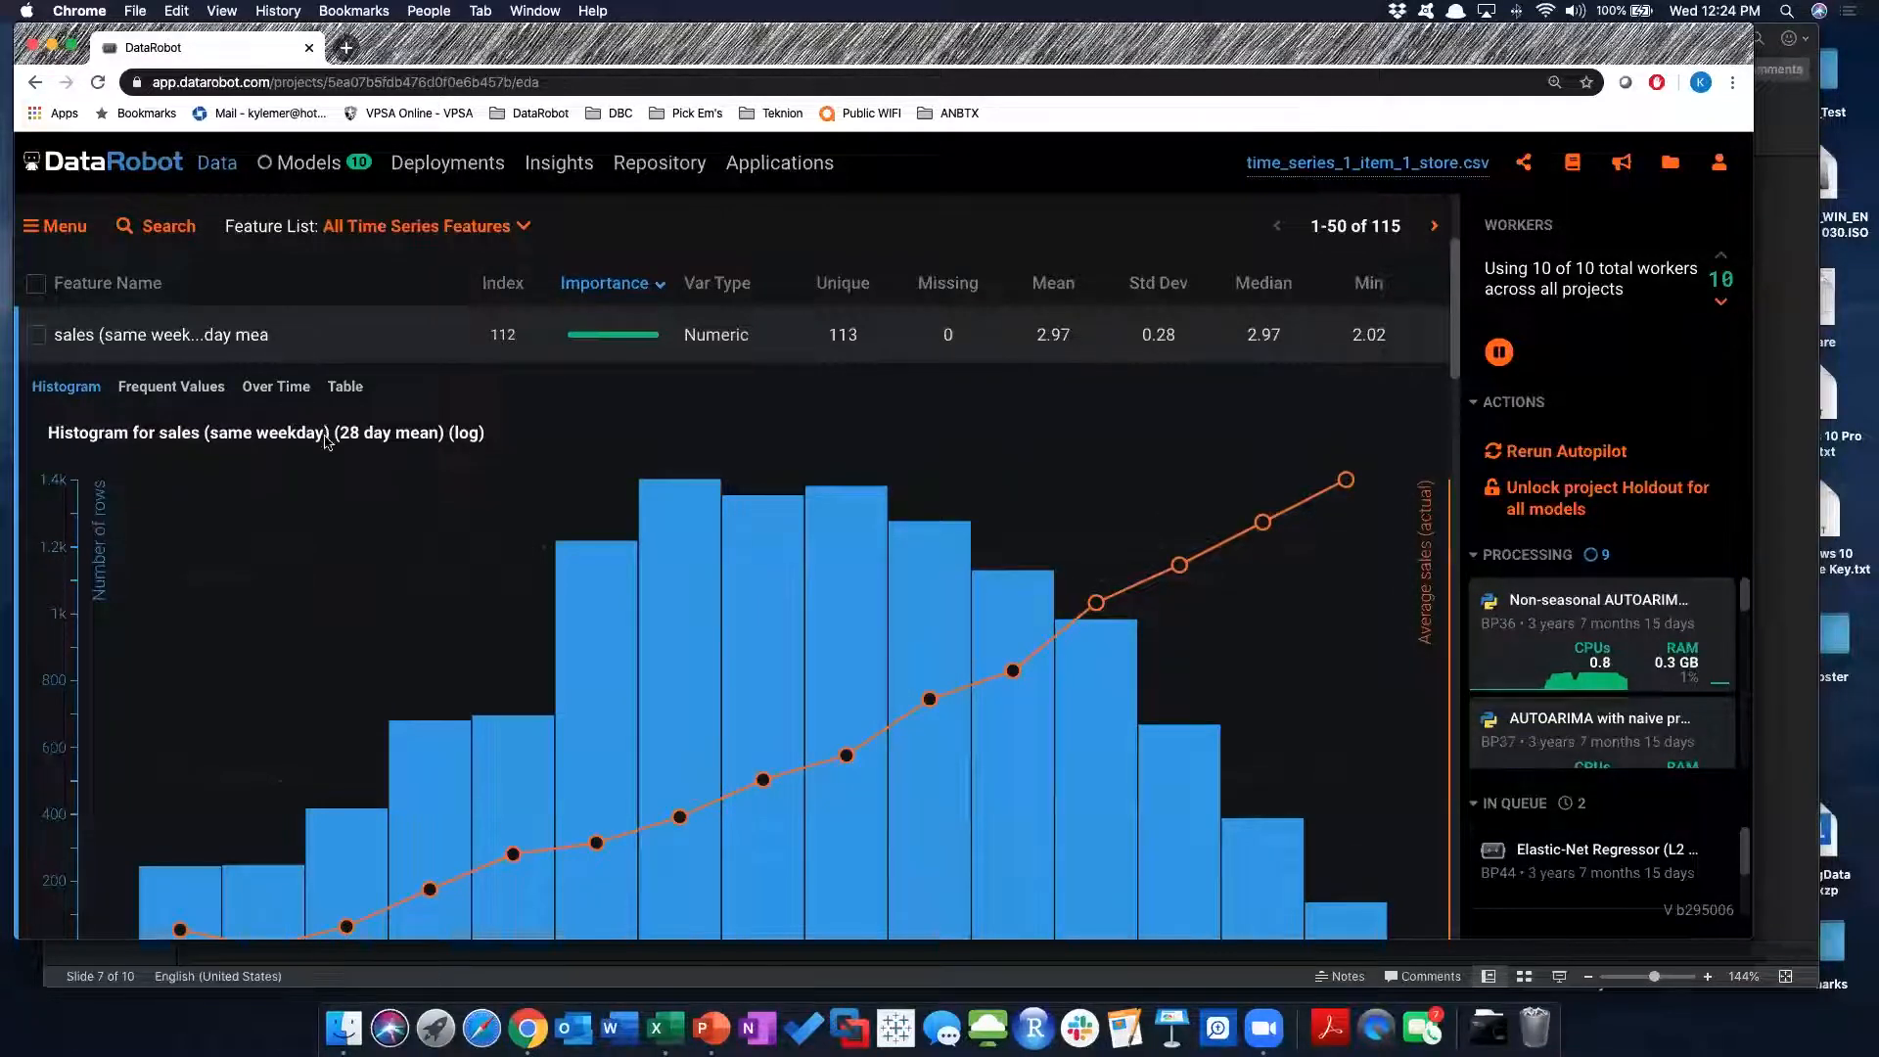
# Open the model leaderboard and change its ranking metric to MASE
pyautogui.click(320, 169)
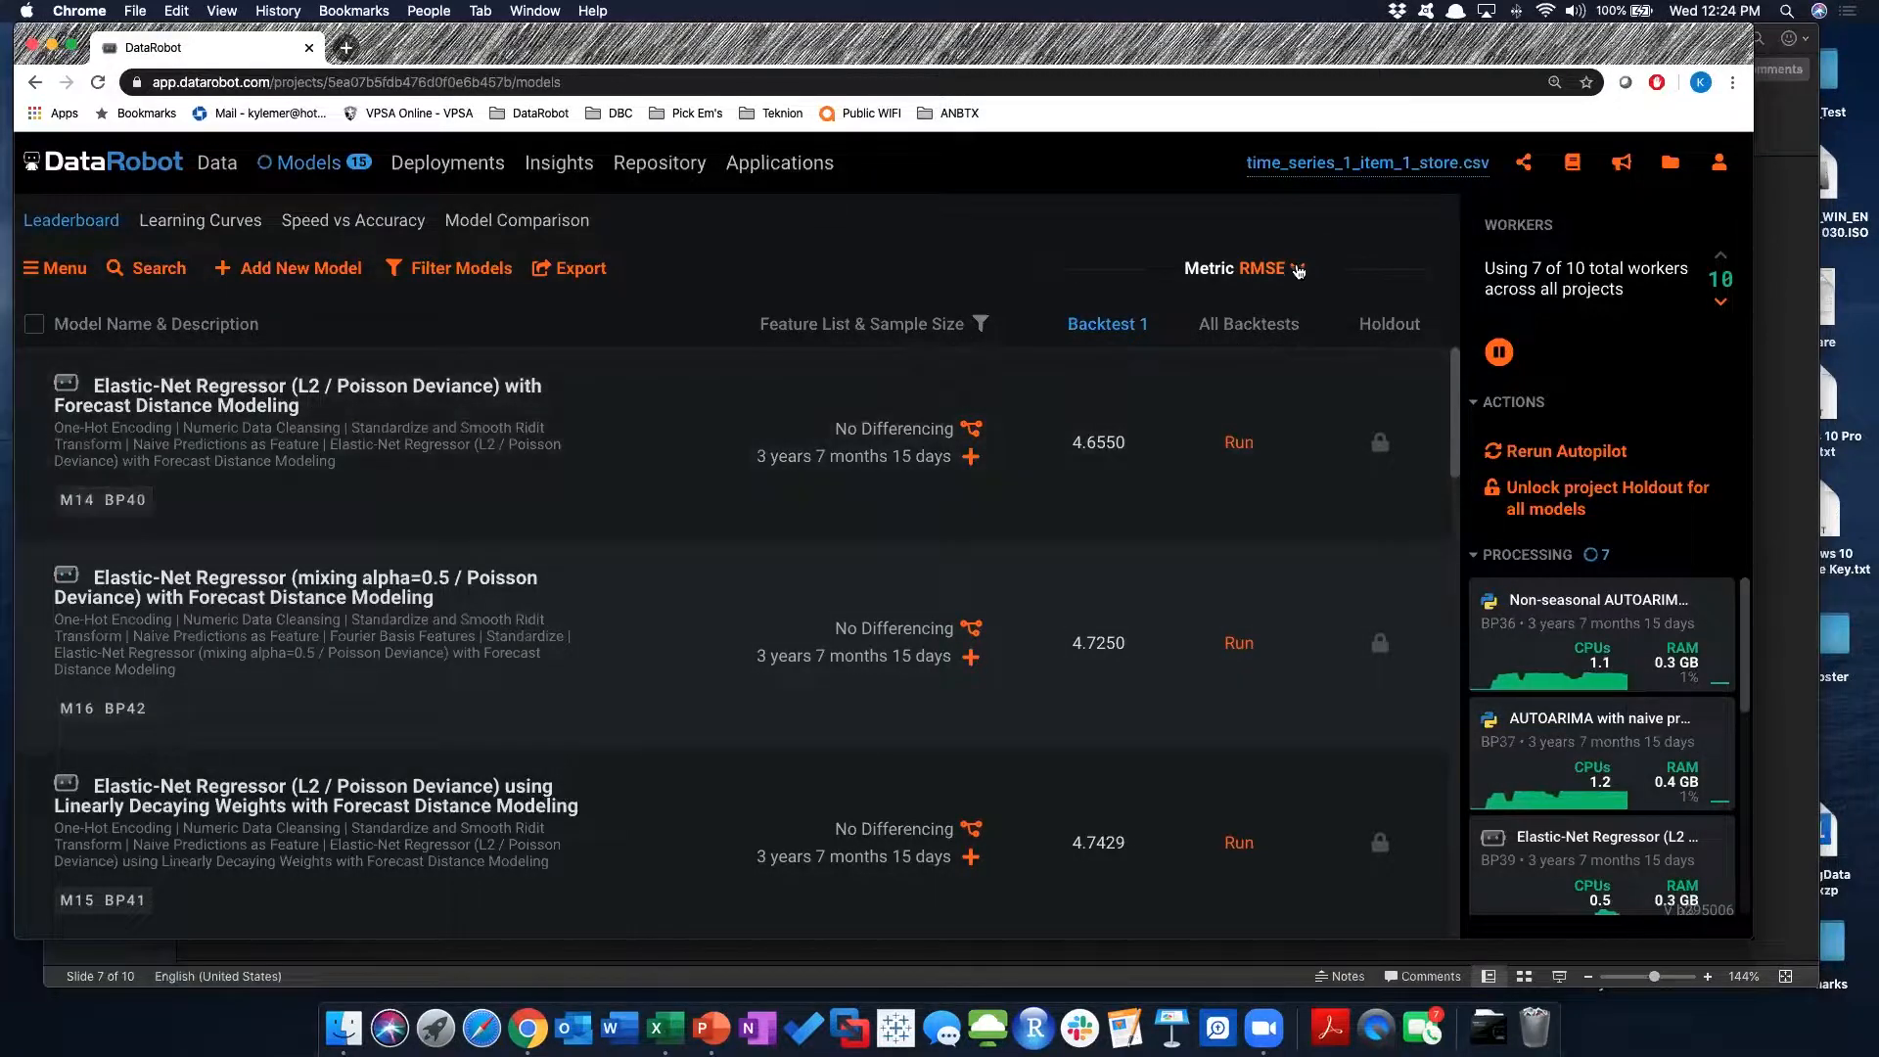
pyautogui.click(1299, 271)
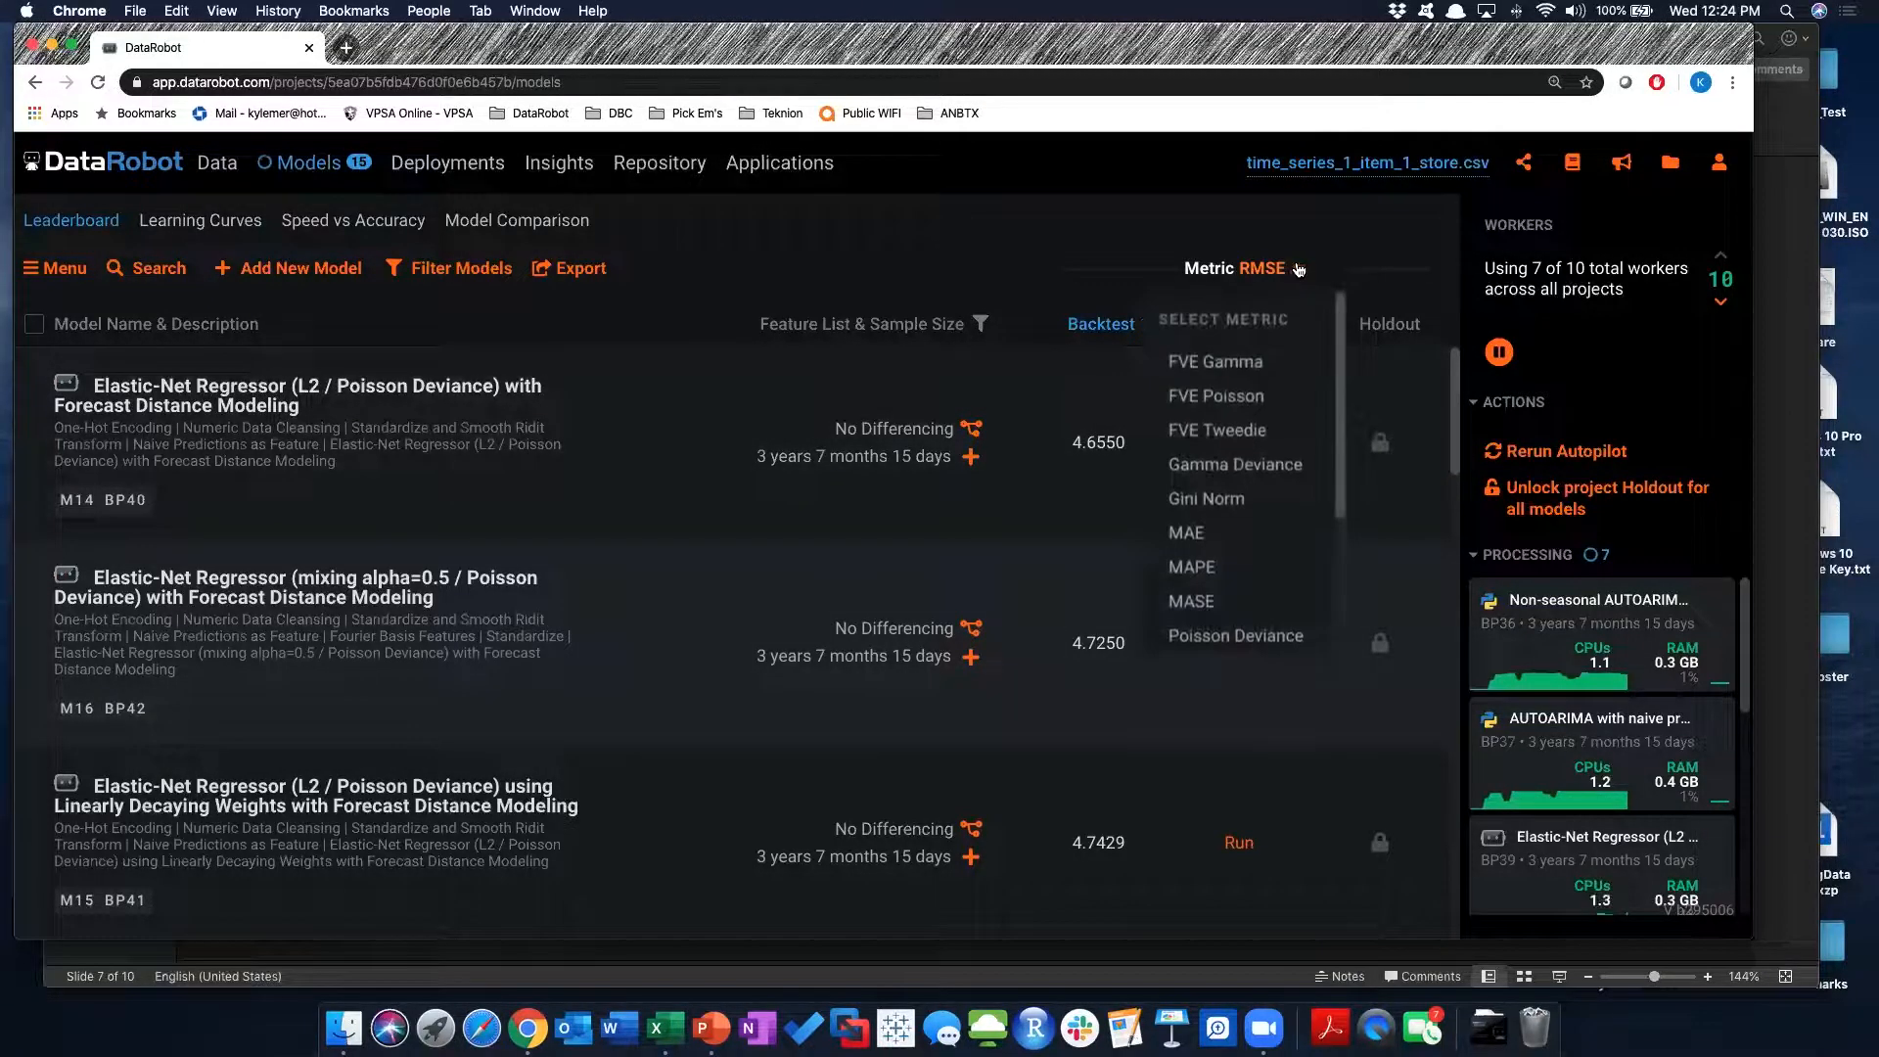
pyautogui.click(1208, 604)
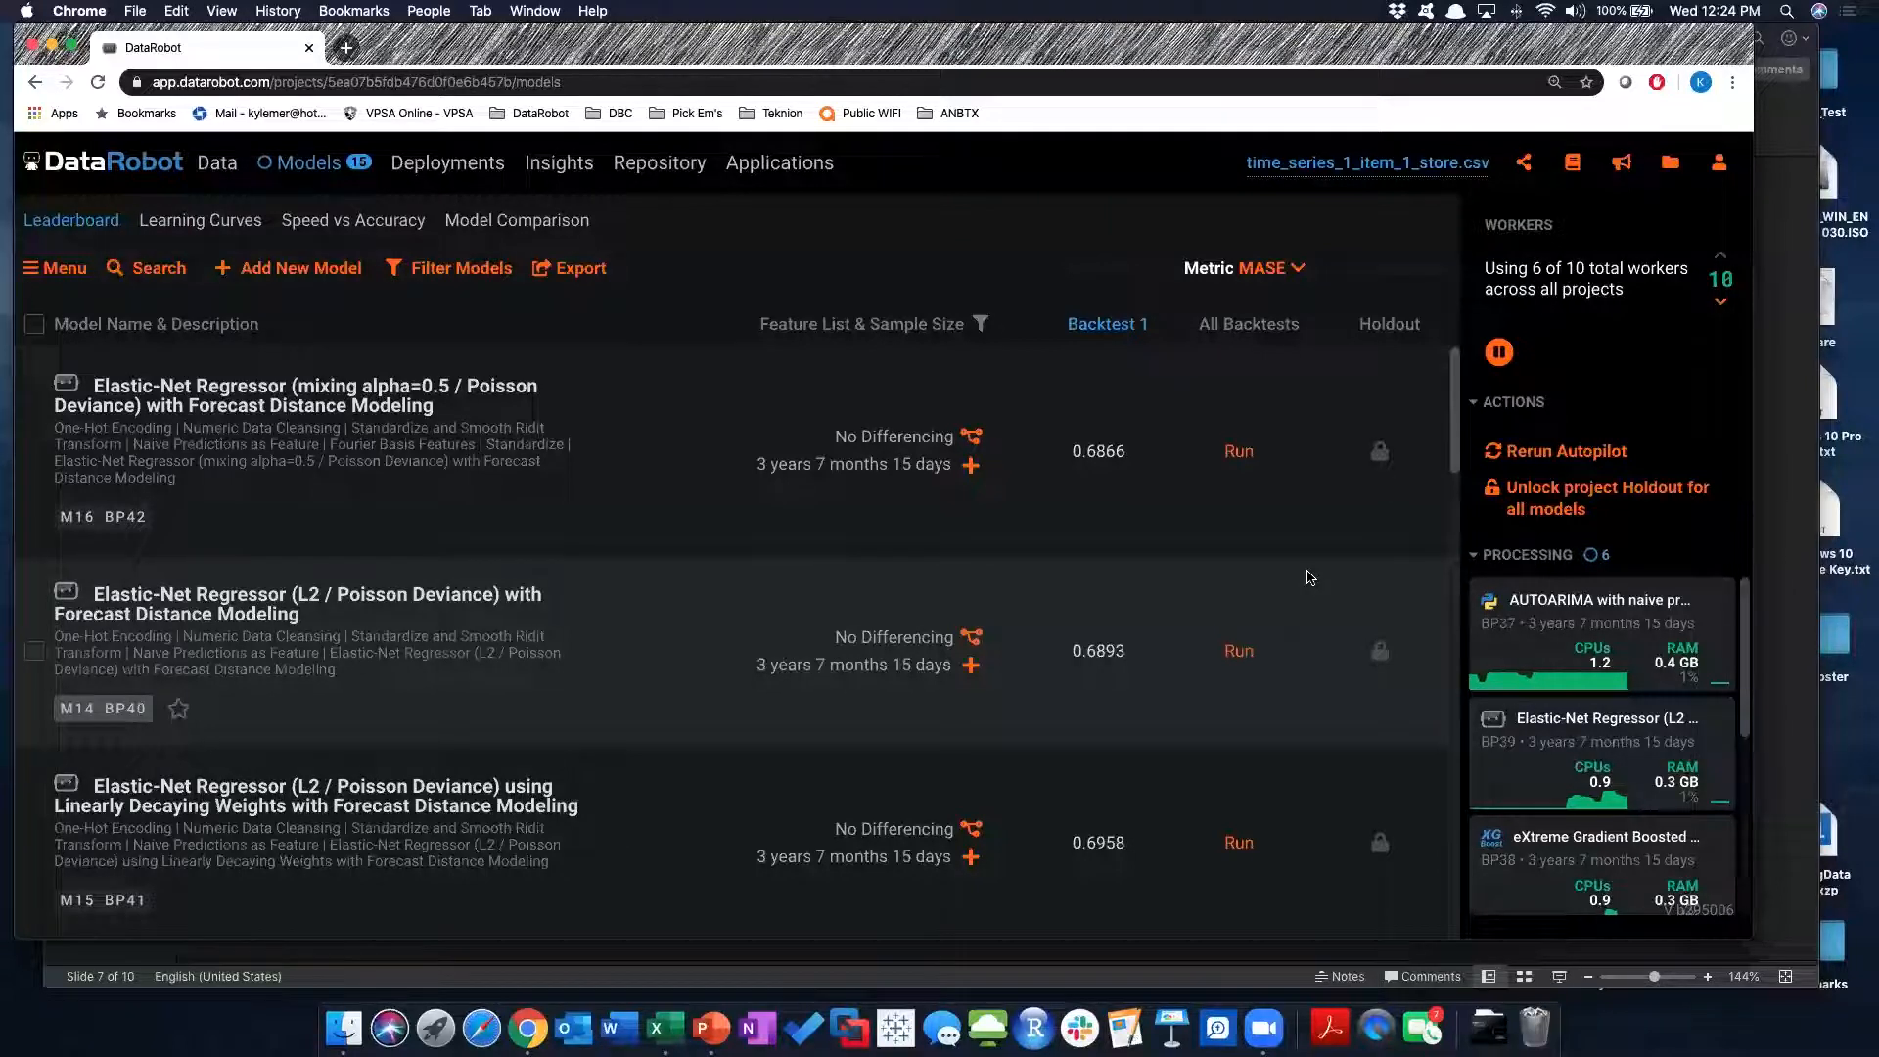
# Compare the leaderboard models' MASE scores on Backtest 1, from the Elastic-Net and XGBoost models down to AUTOARIMA and the baselines
pyautogui.moveTo(1454, 410); pyautogui.dragTo(1450, 654)
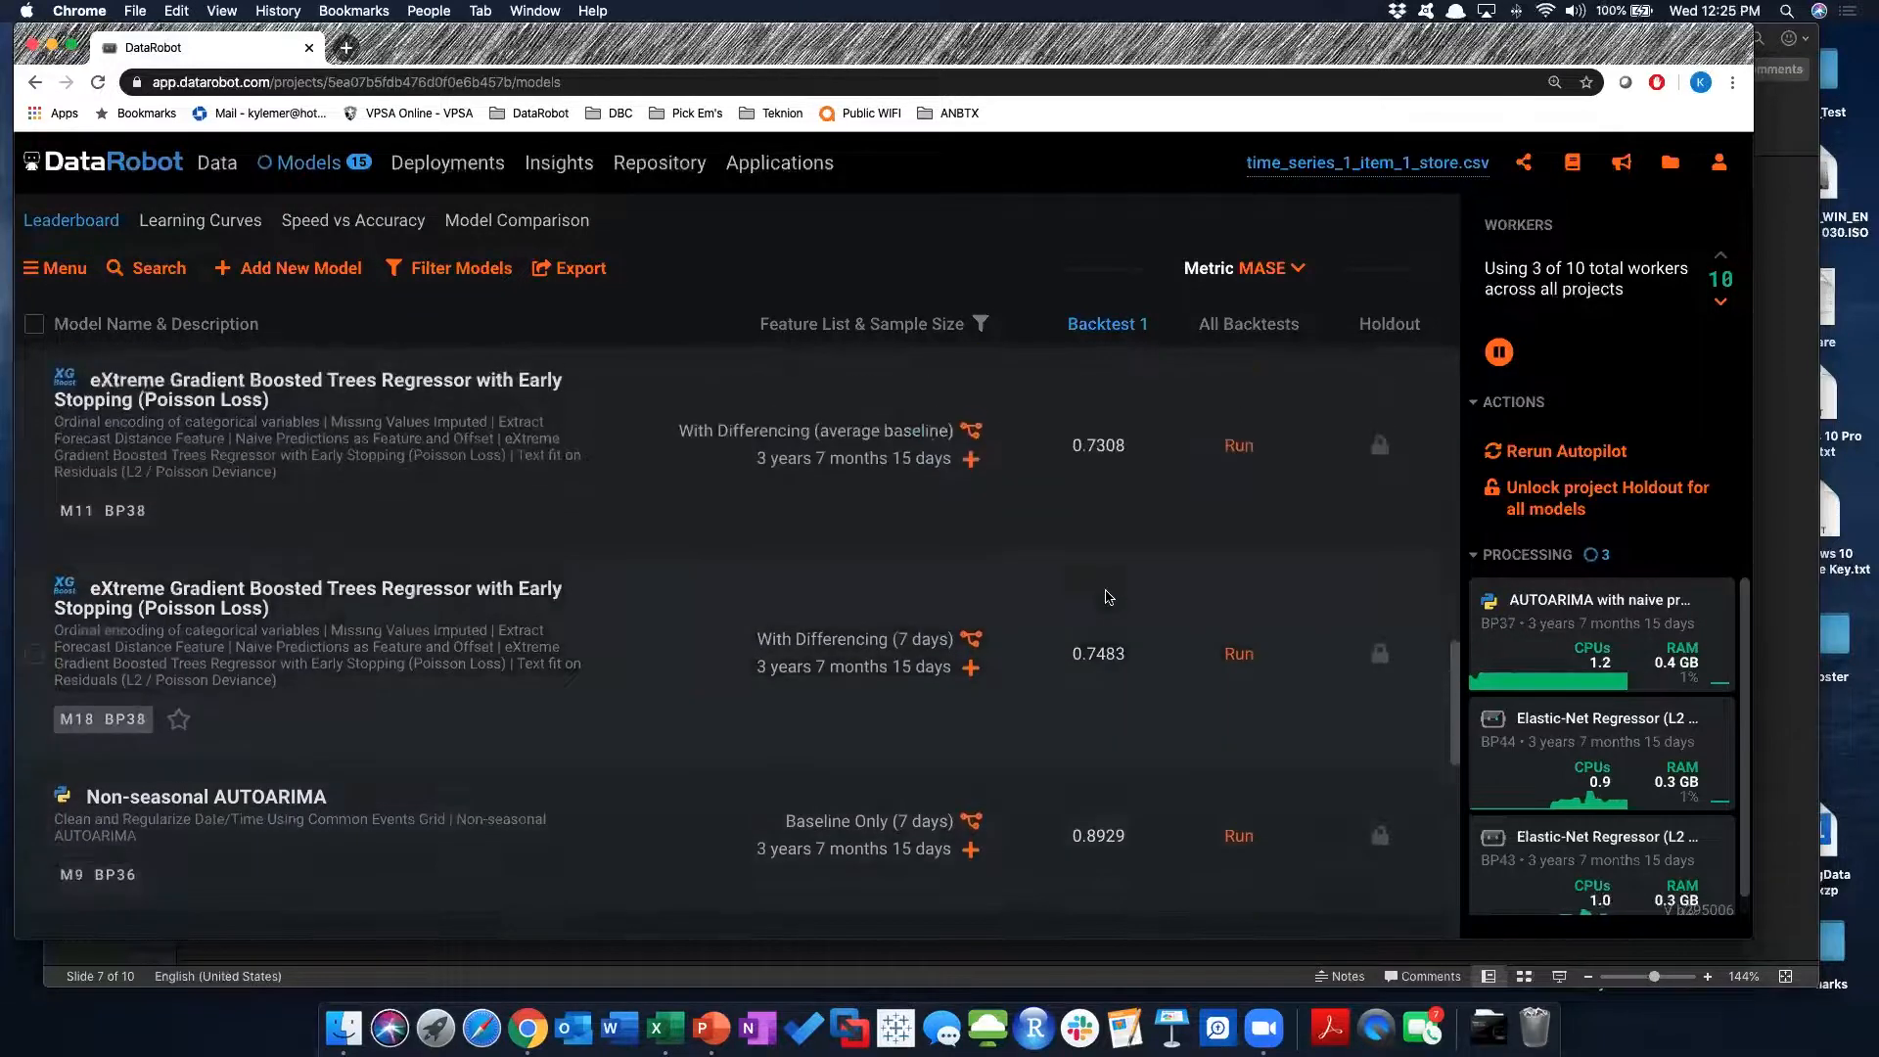
pyautogui.scroll(-3, 1107, 596)
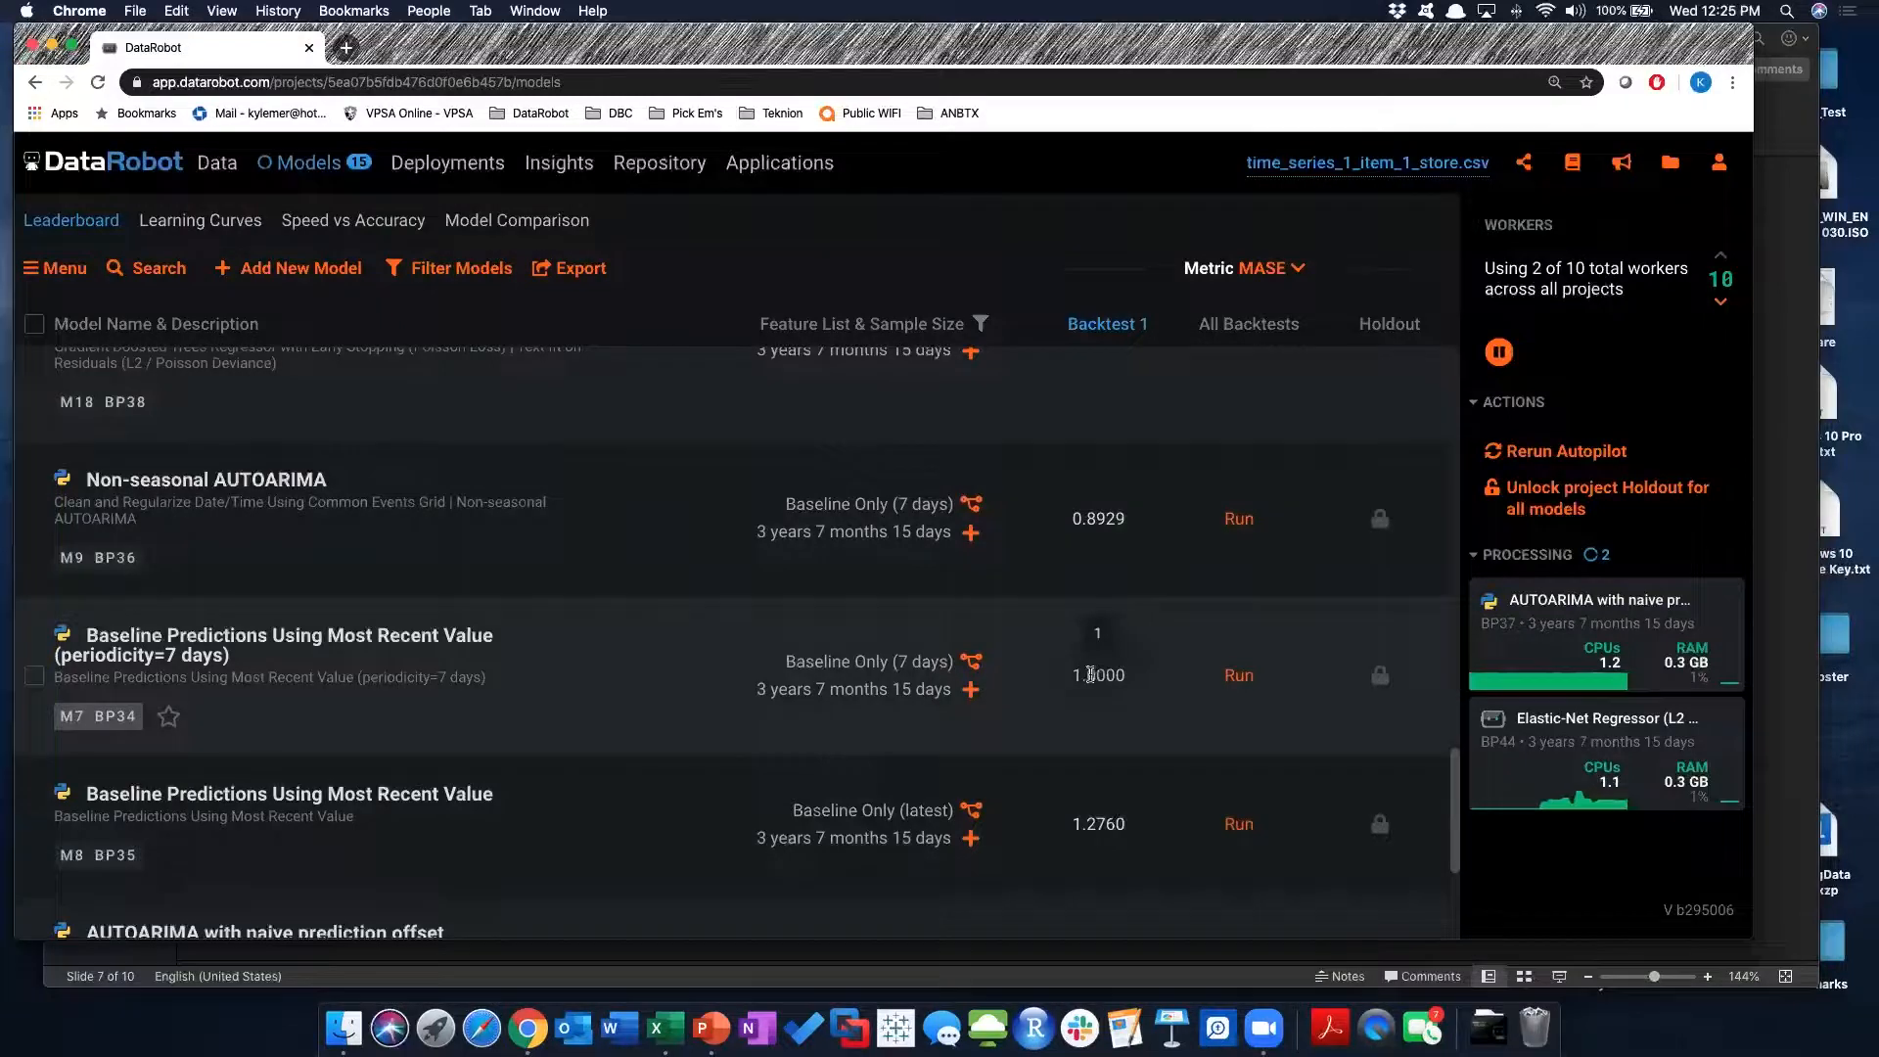
pyautogui.scroll(10, 1096, 680)
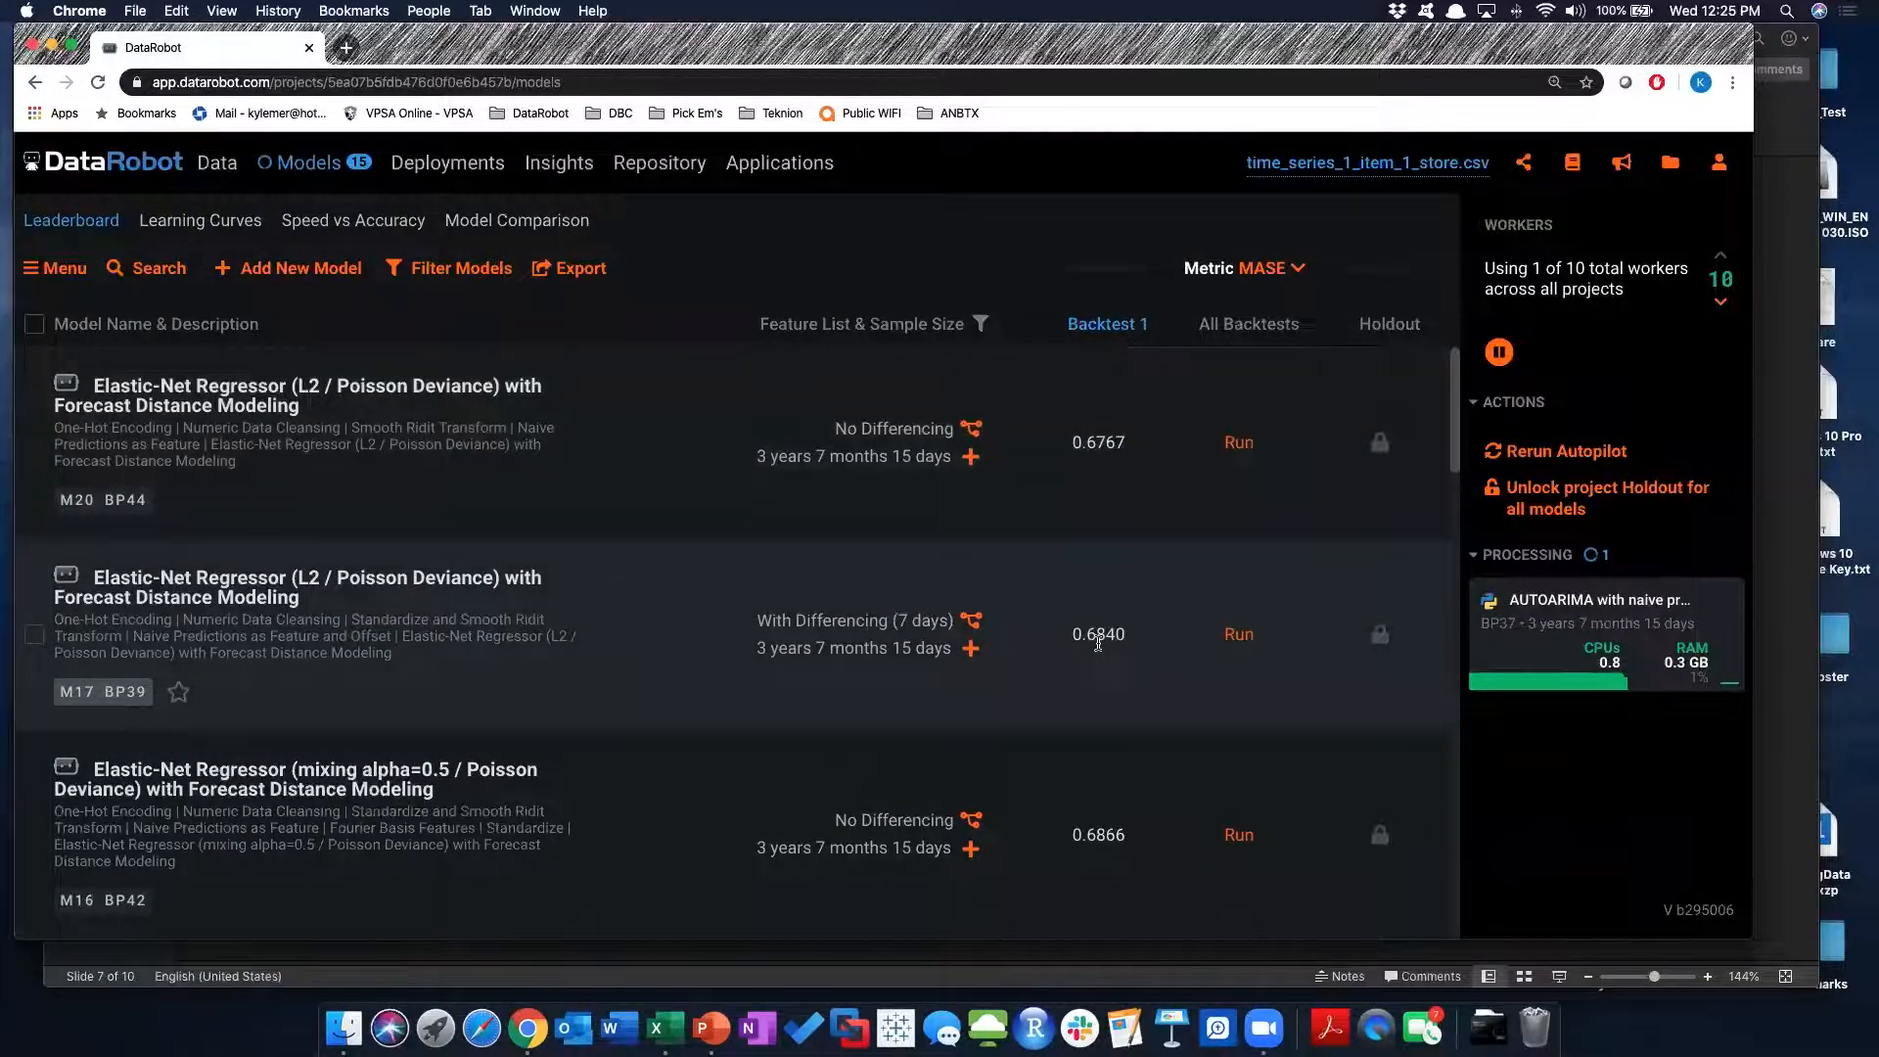
pyautogui.moveTo(1098, 637)
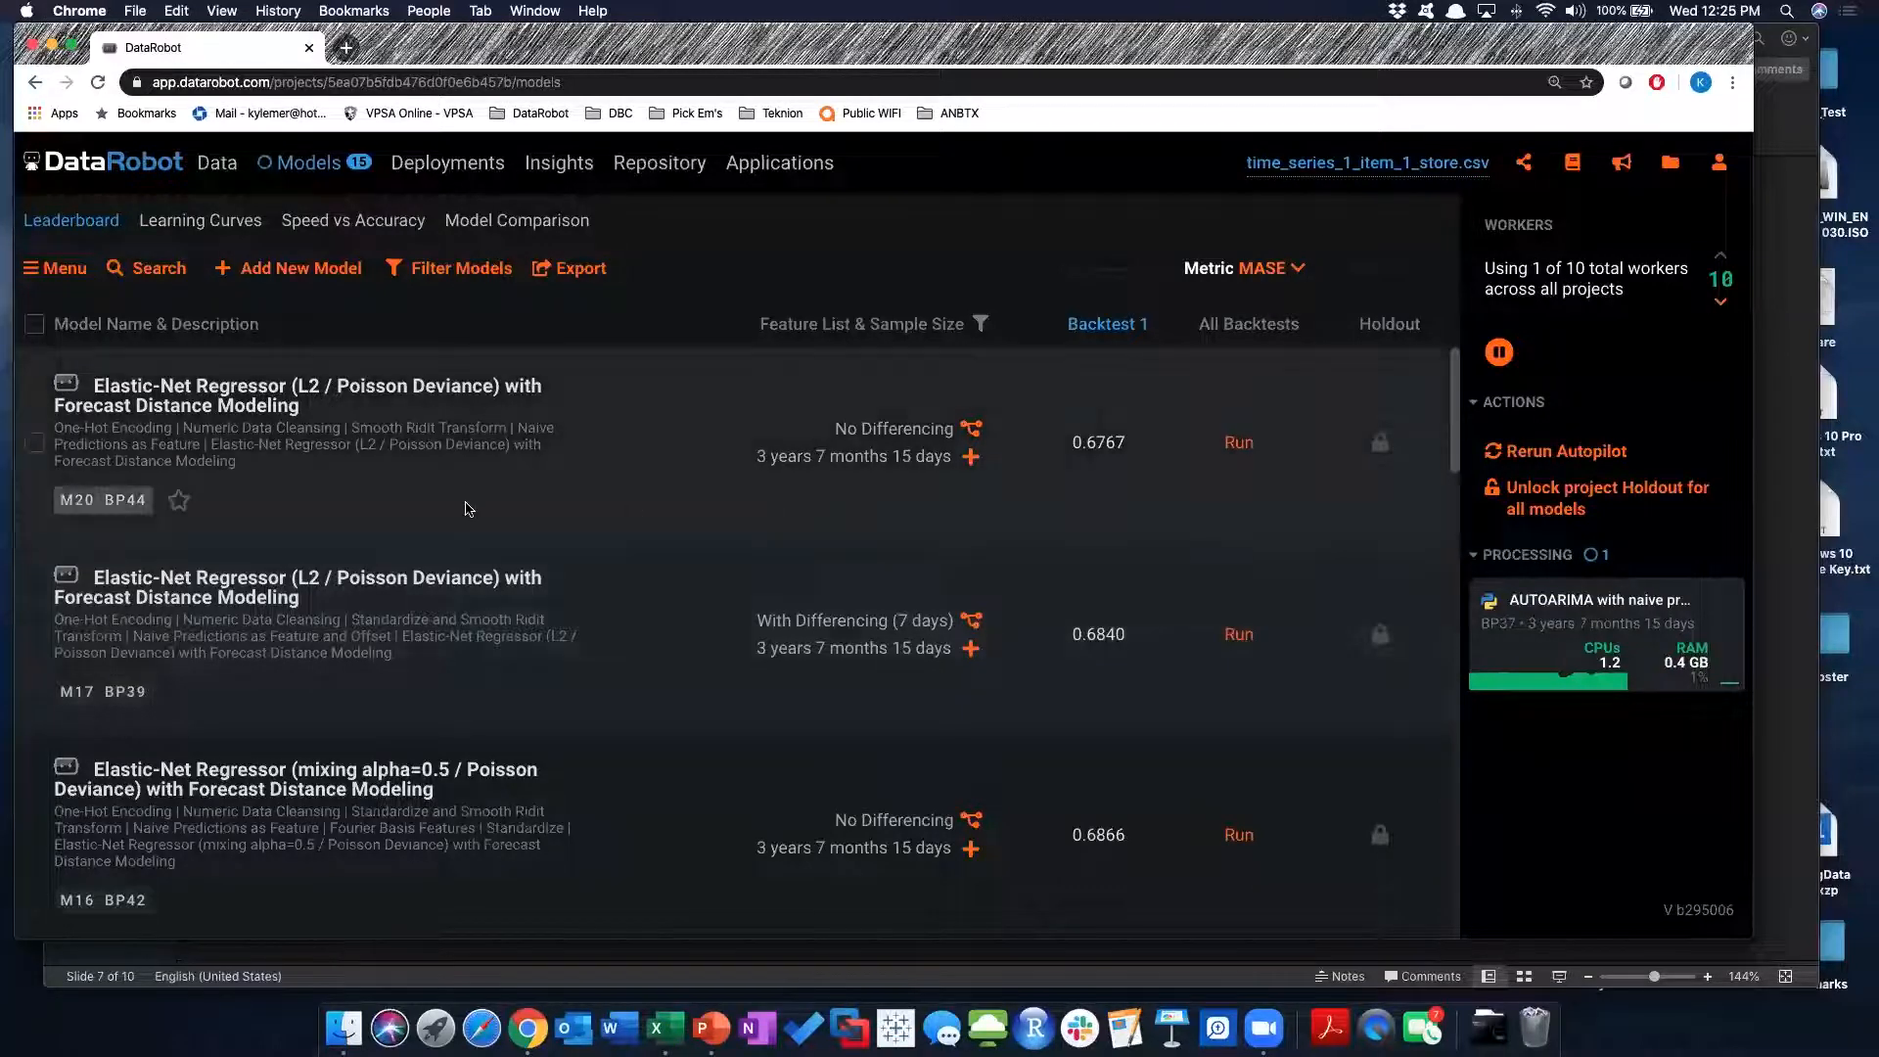
pyautogui.scroll(-2, 314, 471)
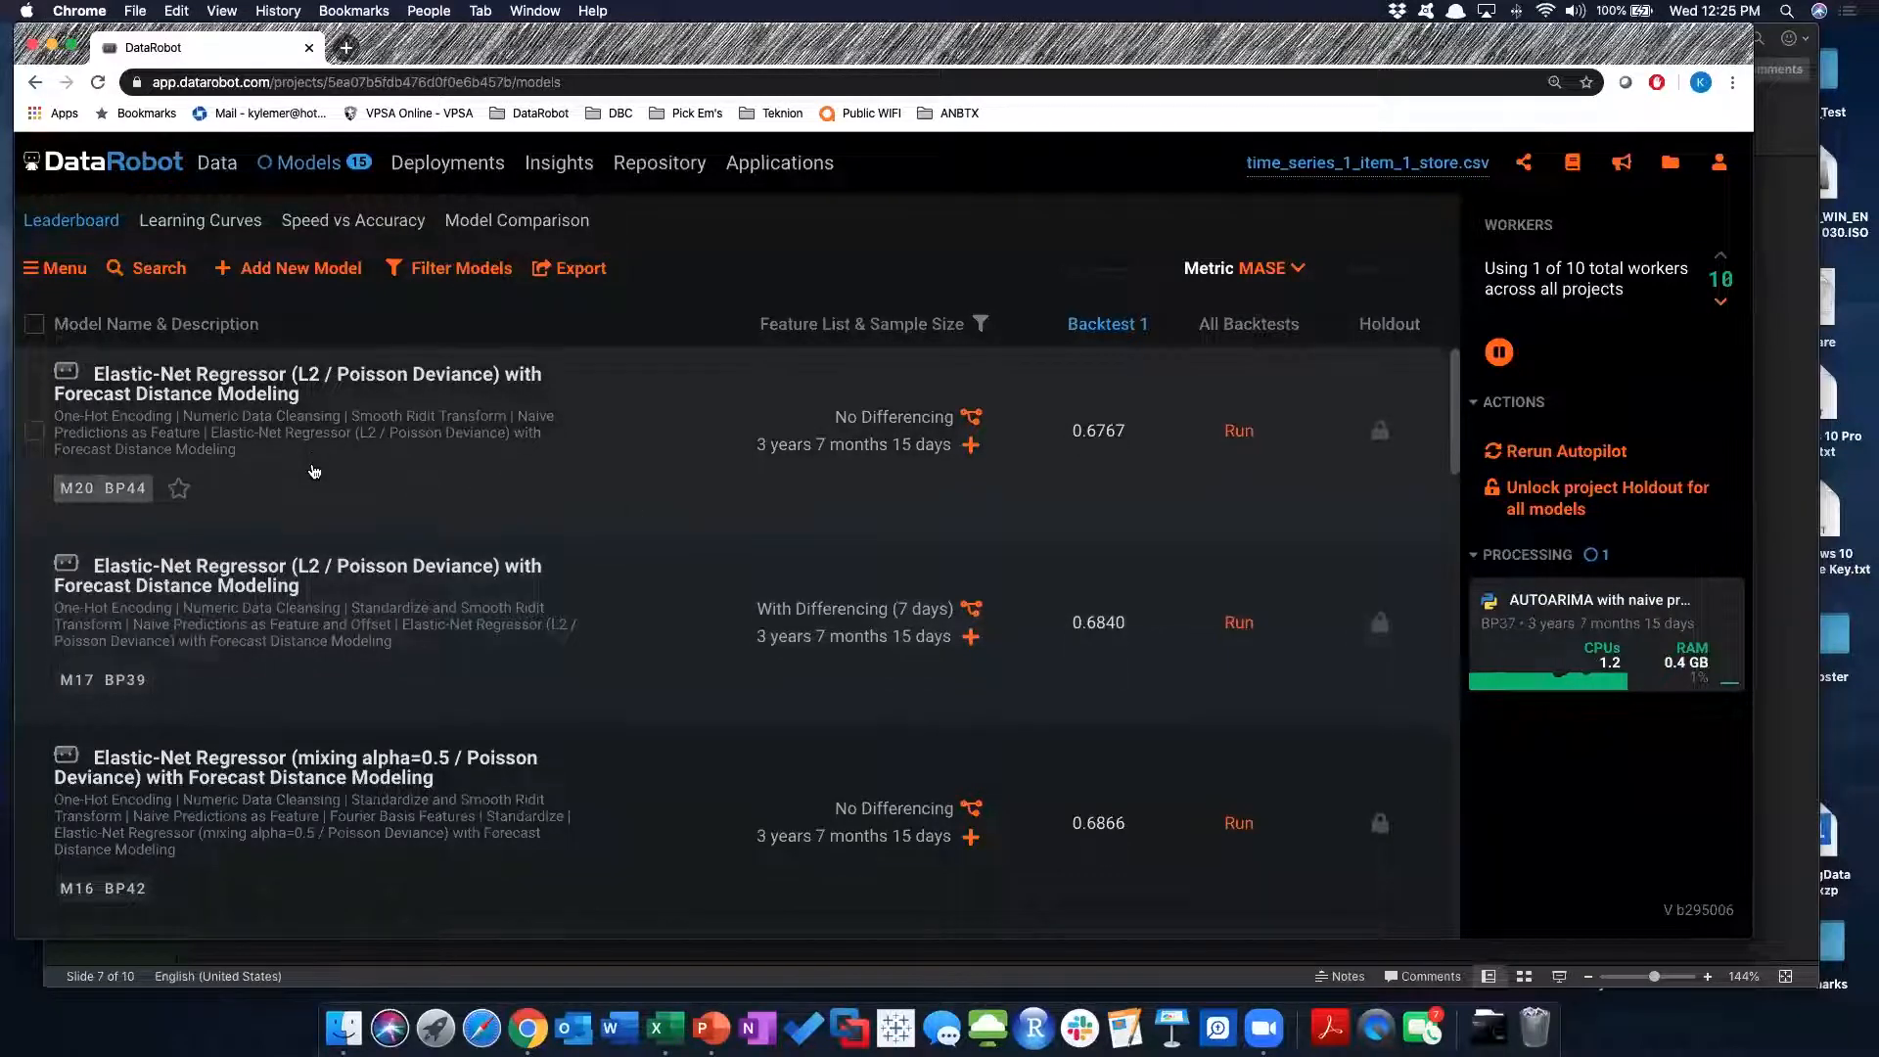
pyautogui.scroll(2, 161, 423)
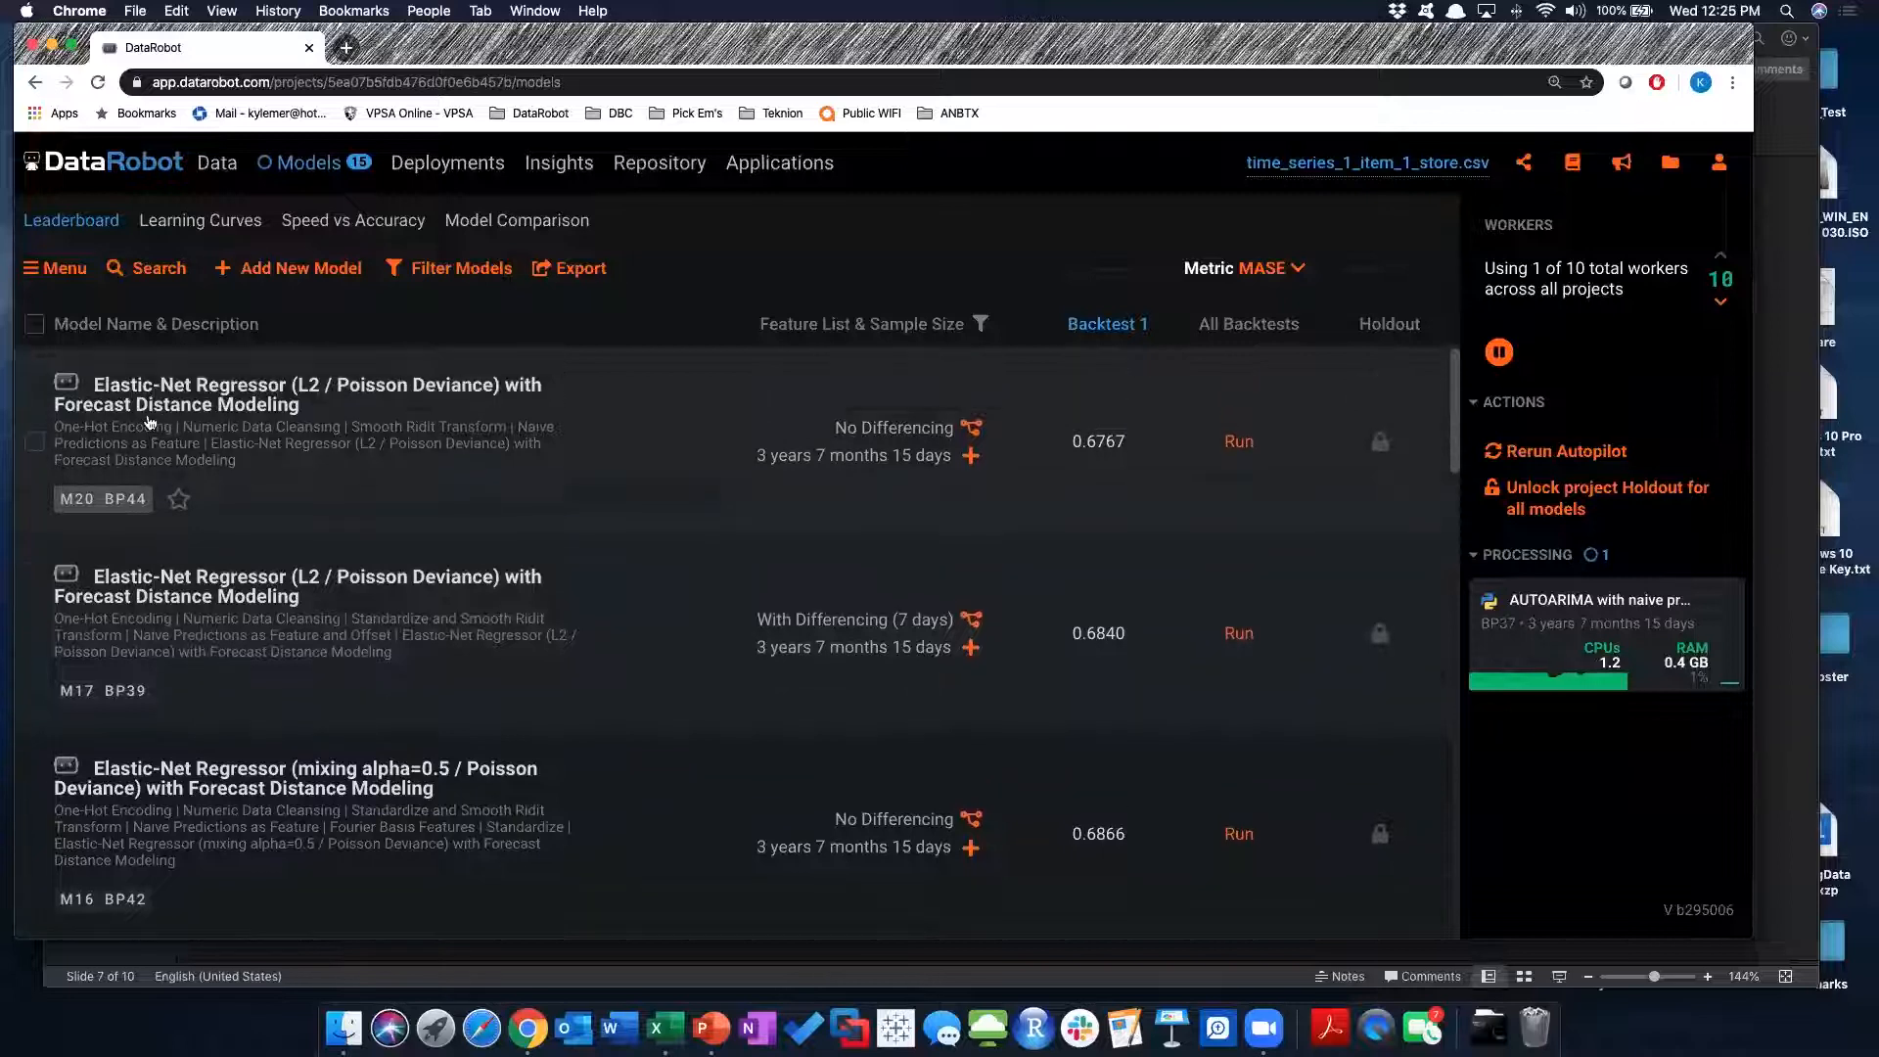
pyautogui.scroll(-15, 164, 436)
pyautogui.scroll(-10, 166, 447)
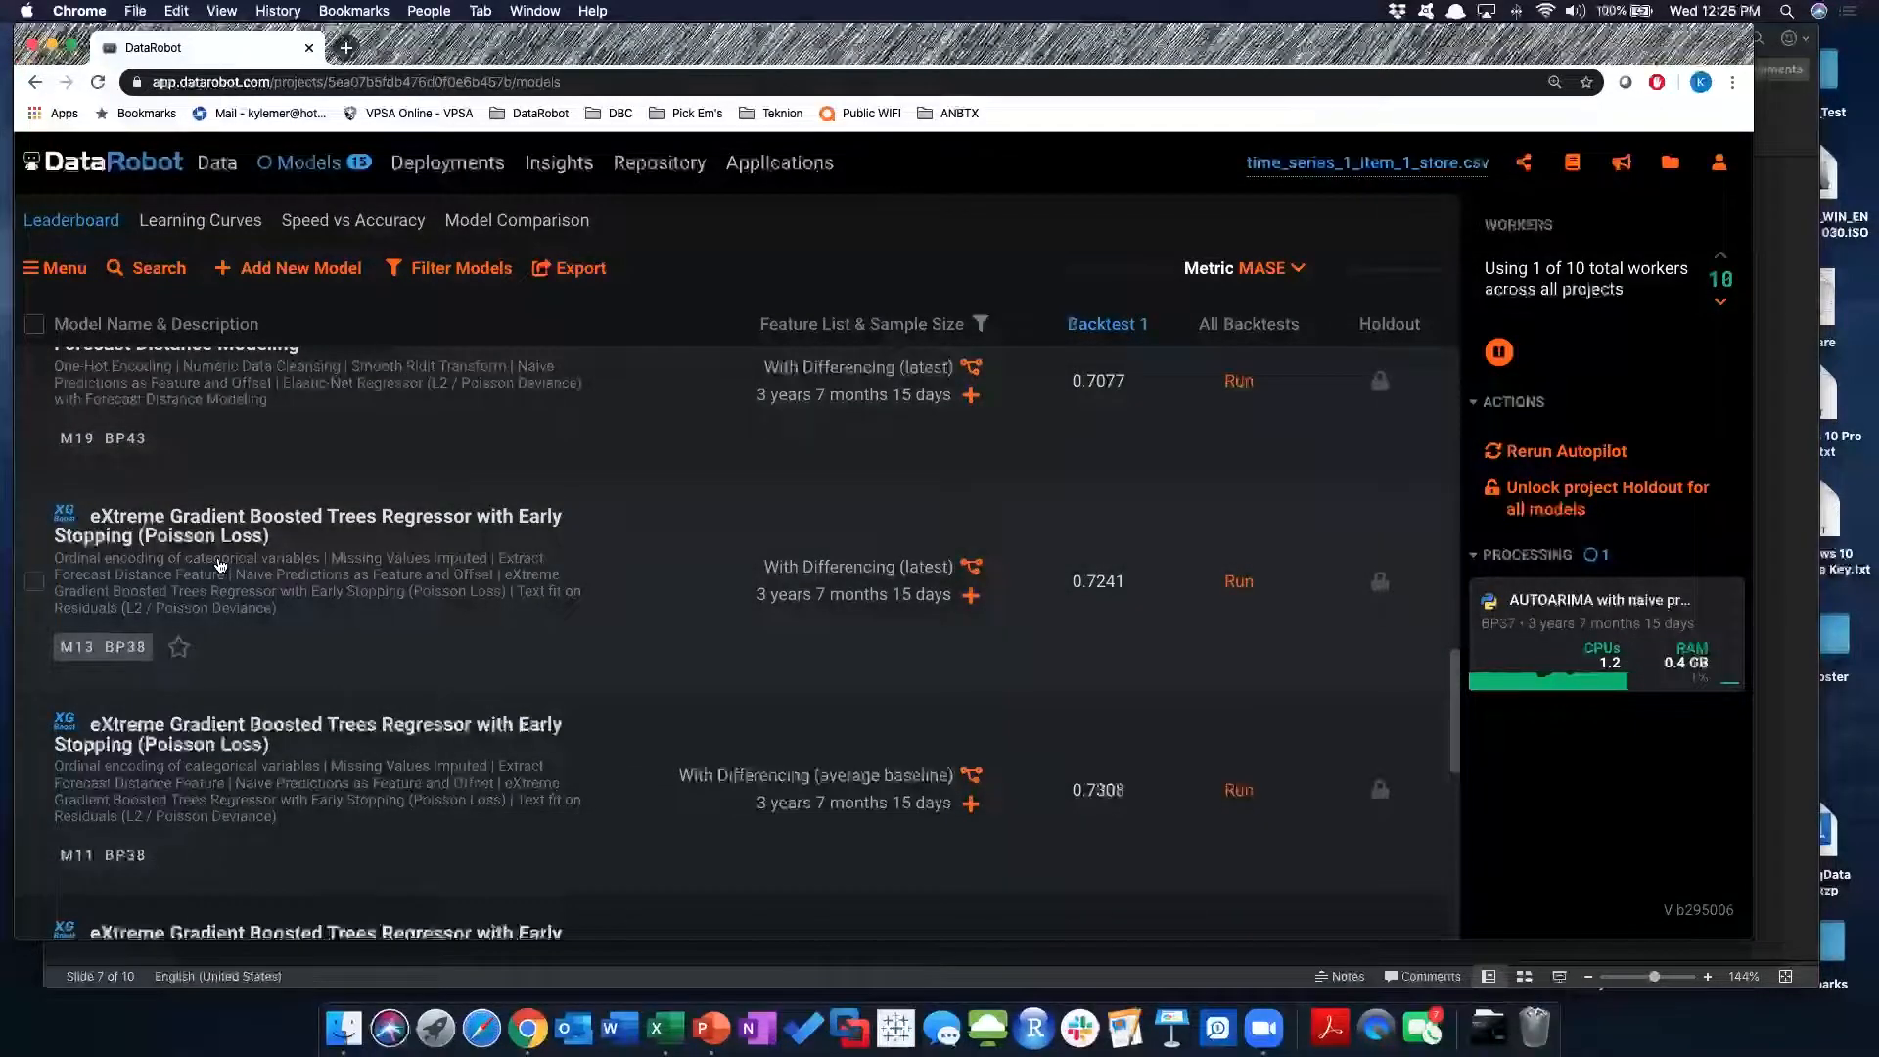
pyautogui.scroll(-10, 220, 565)
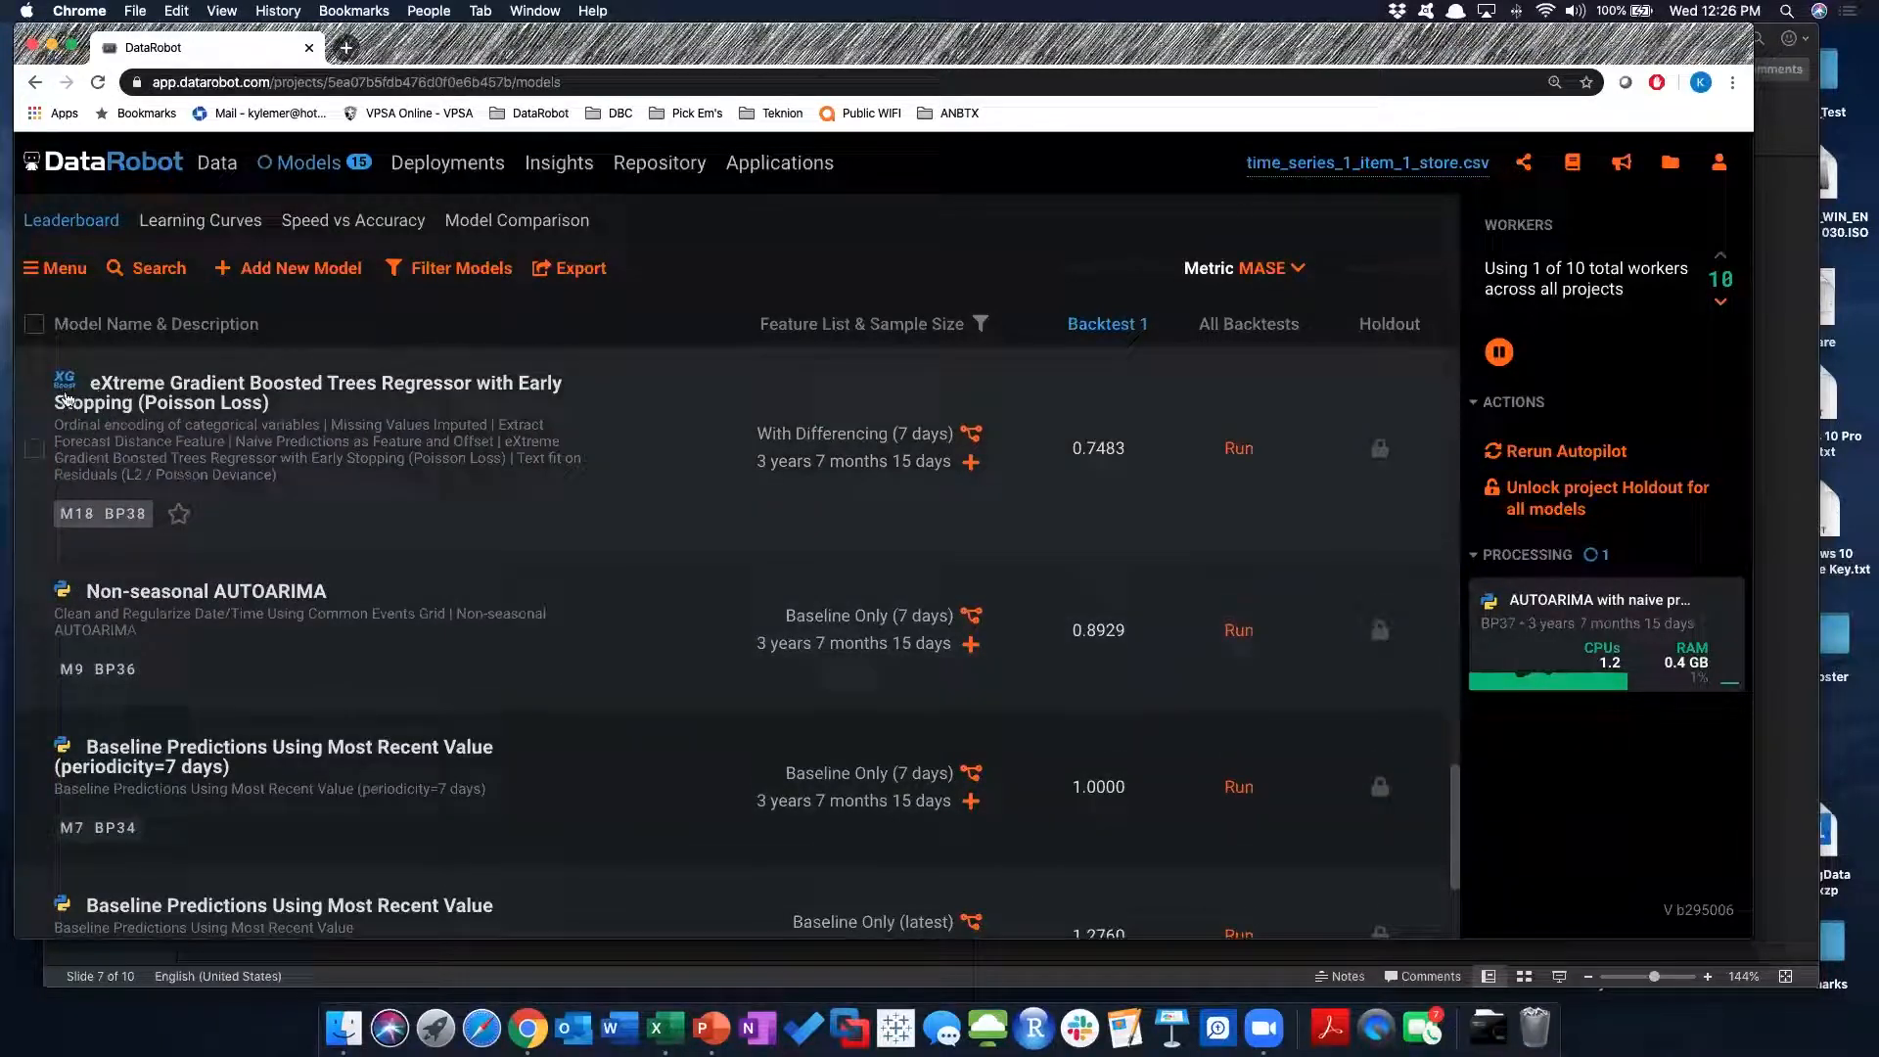
pyautogui.scroll(3, 355, 452)
pyautogui.scroll(10, 355, 452)
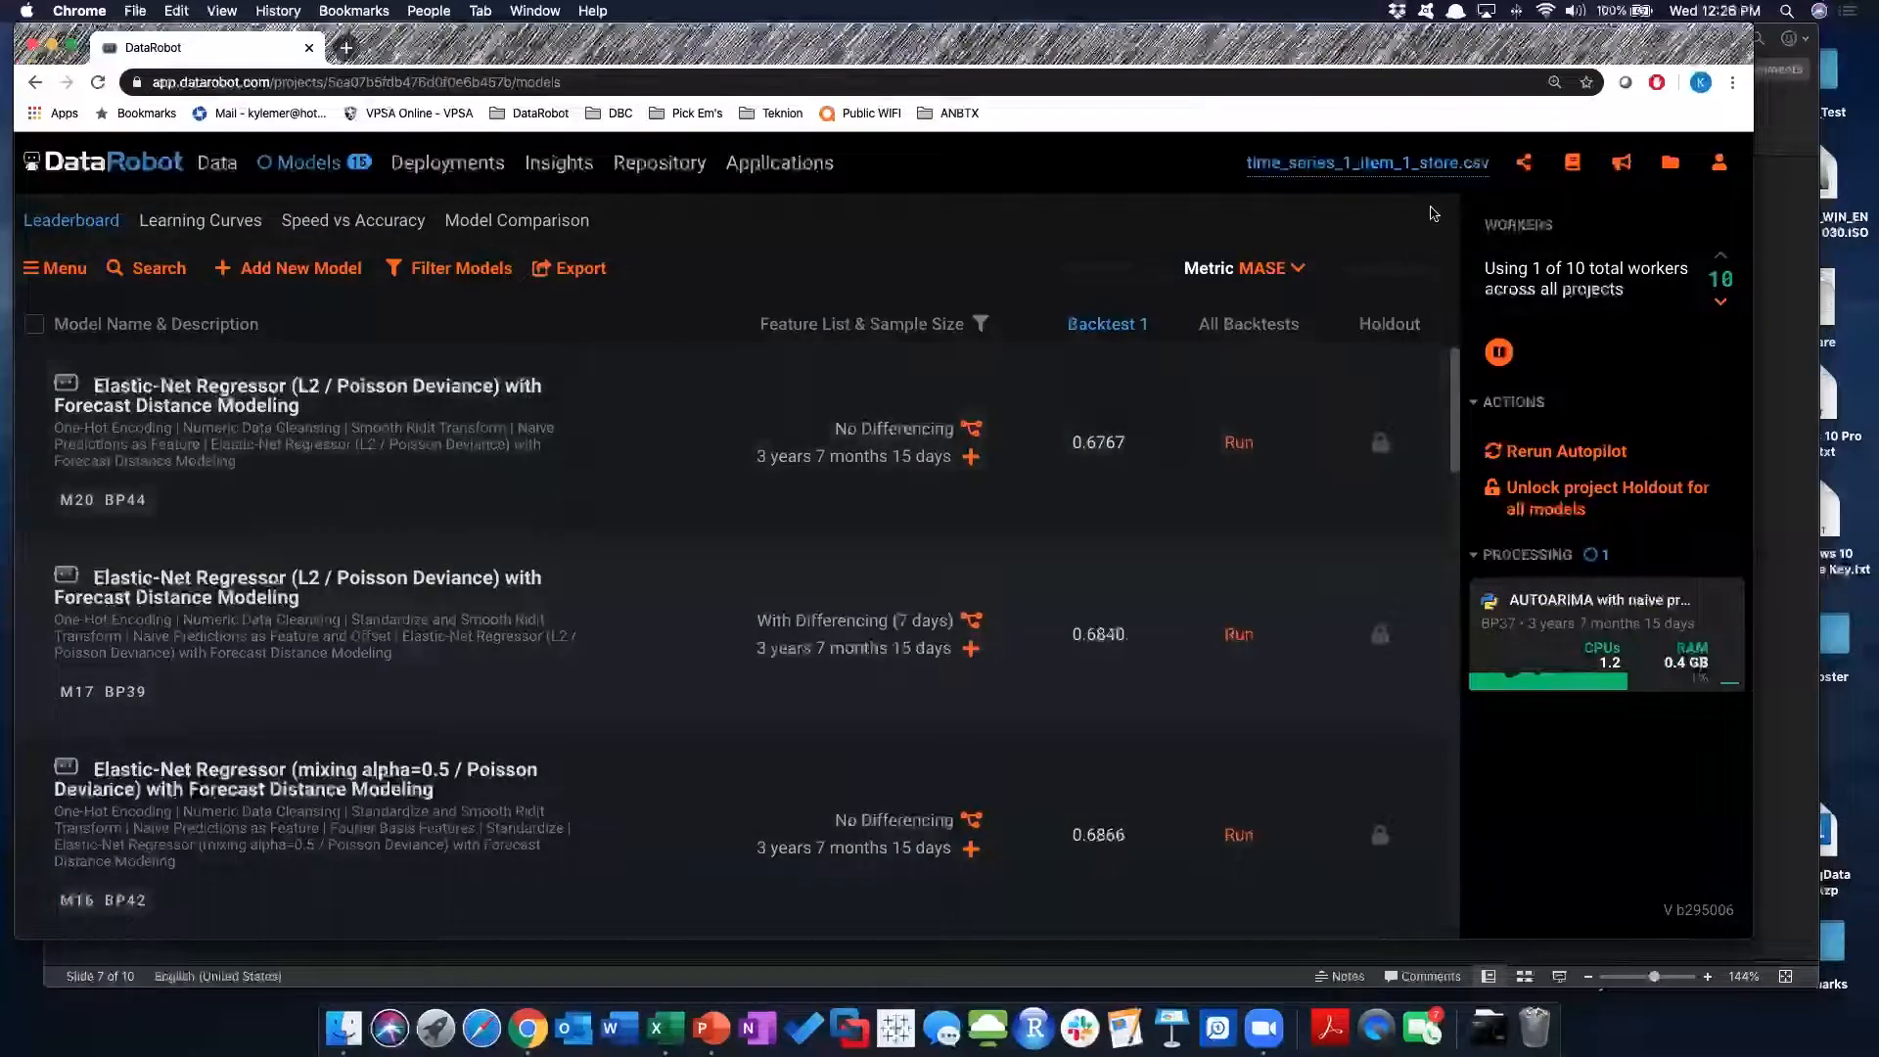
# Switch to the Time Series 1 Item Baked project and expand its most accurate Elastic-Net Regressor model
pyautogui.click(1673, 164)
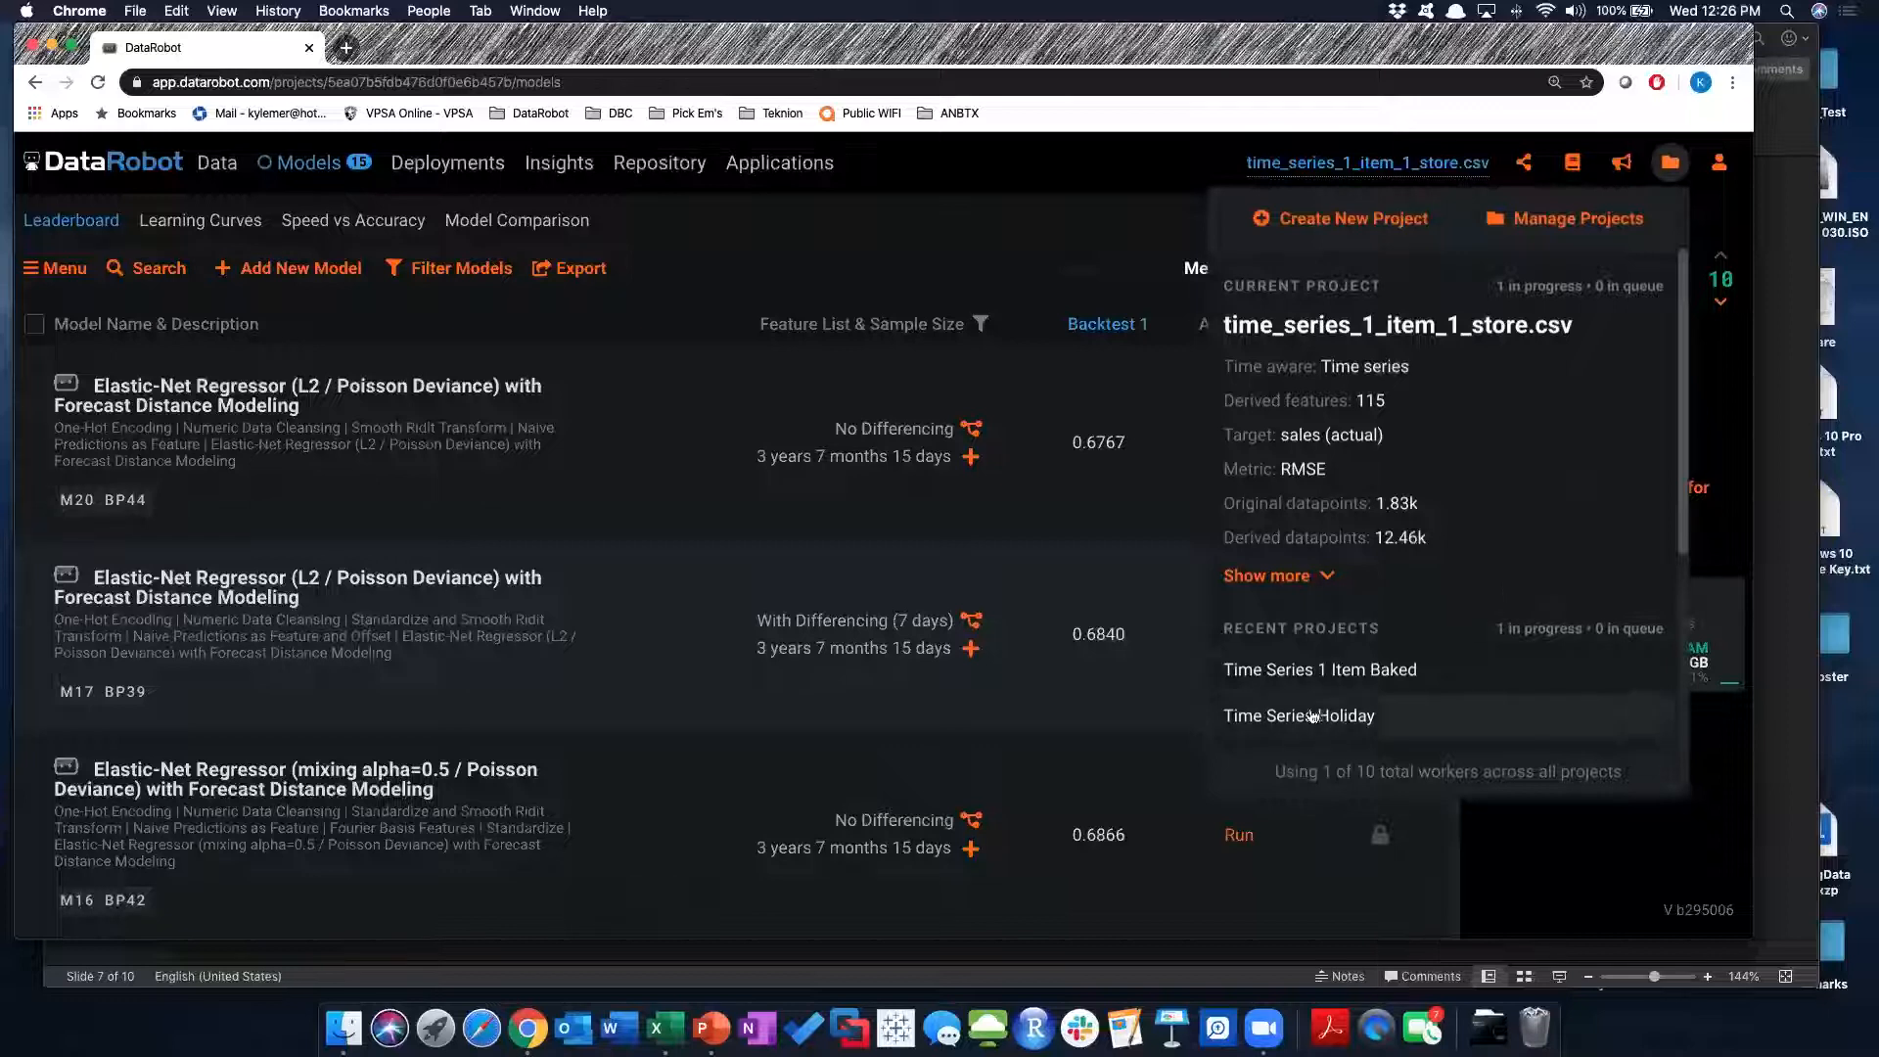
pyautogui.click(1298, 673)
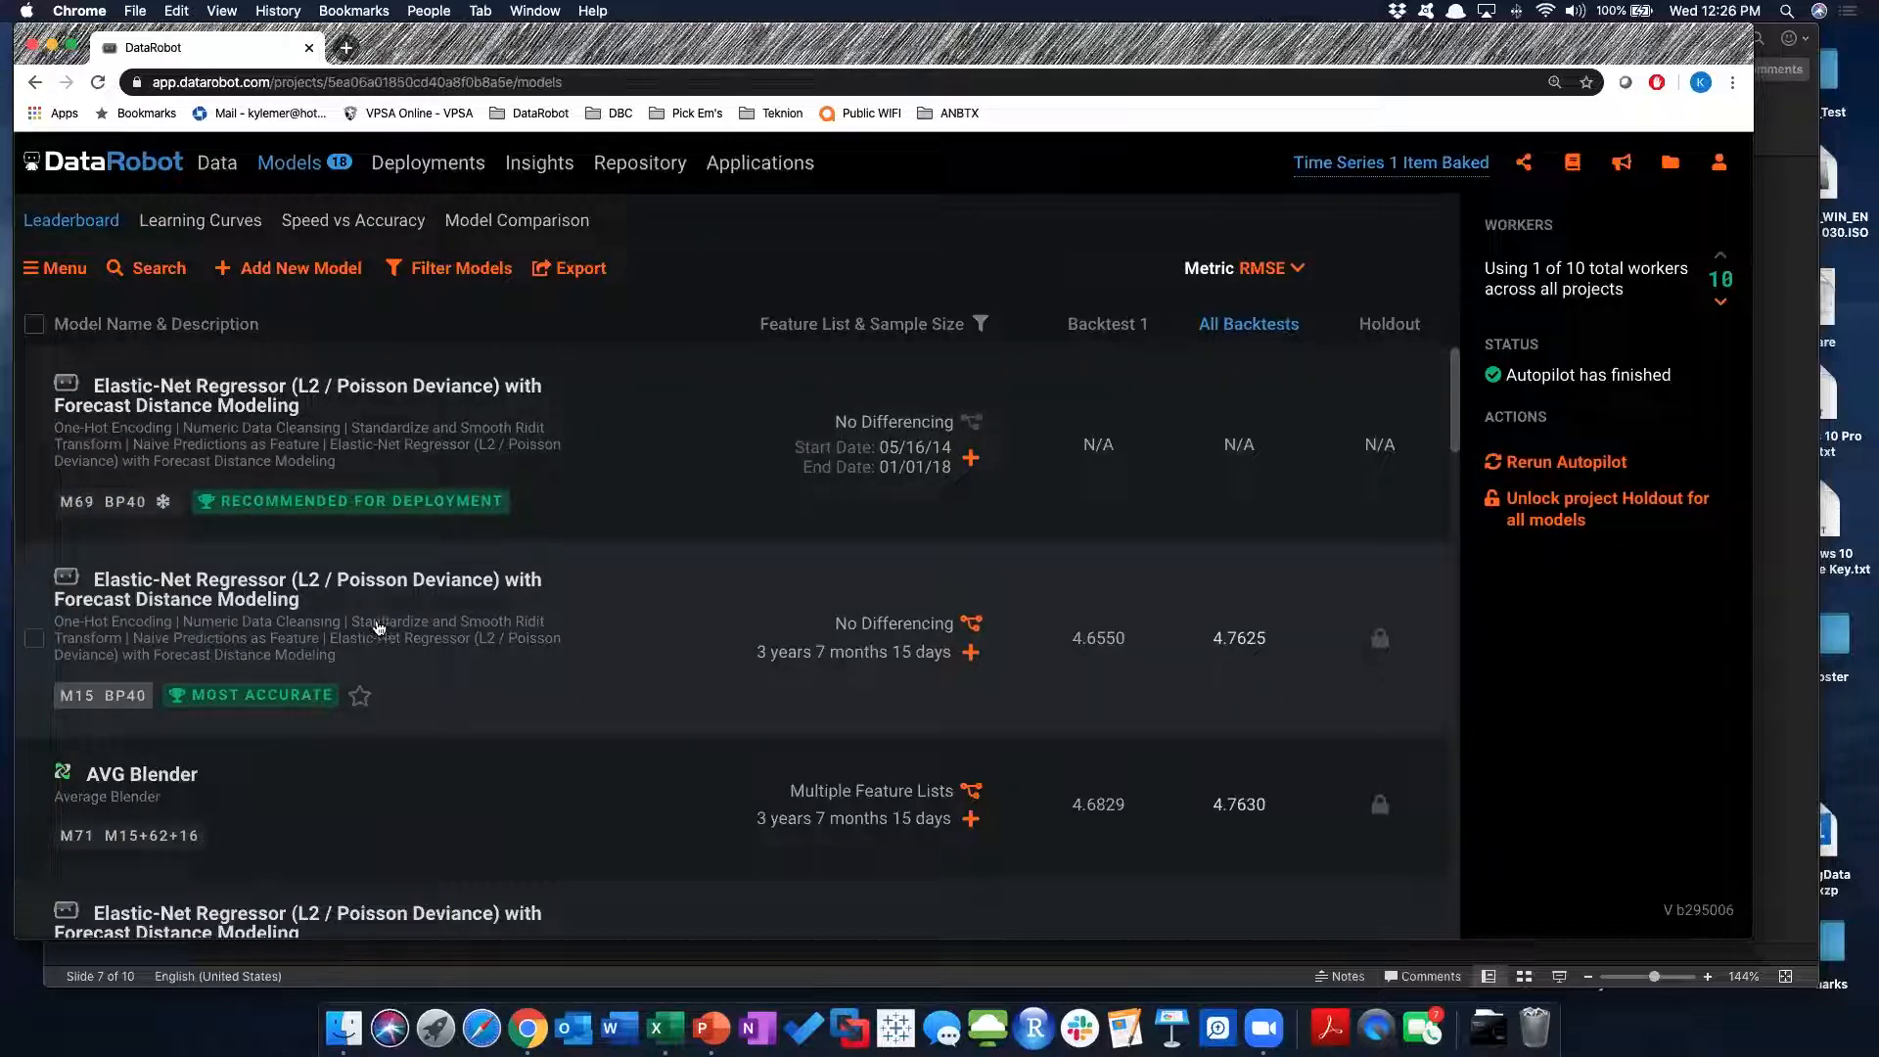
pyautogui.click(379, 627)
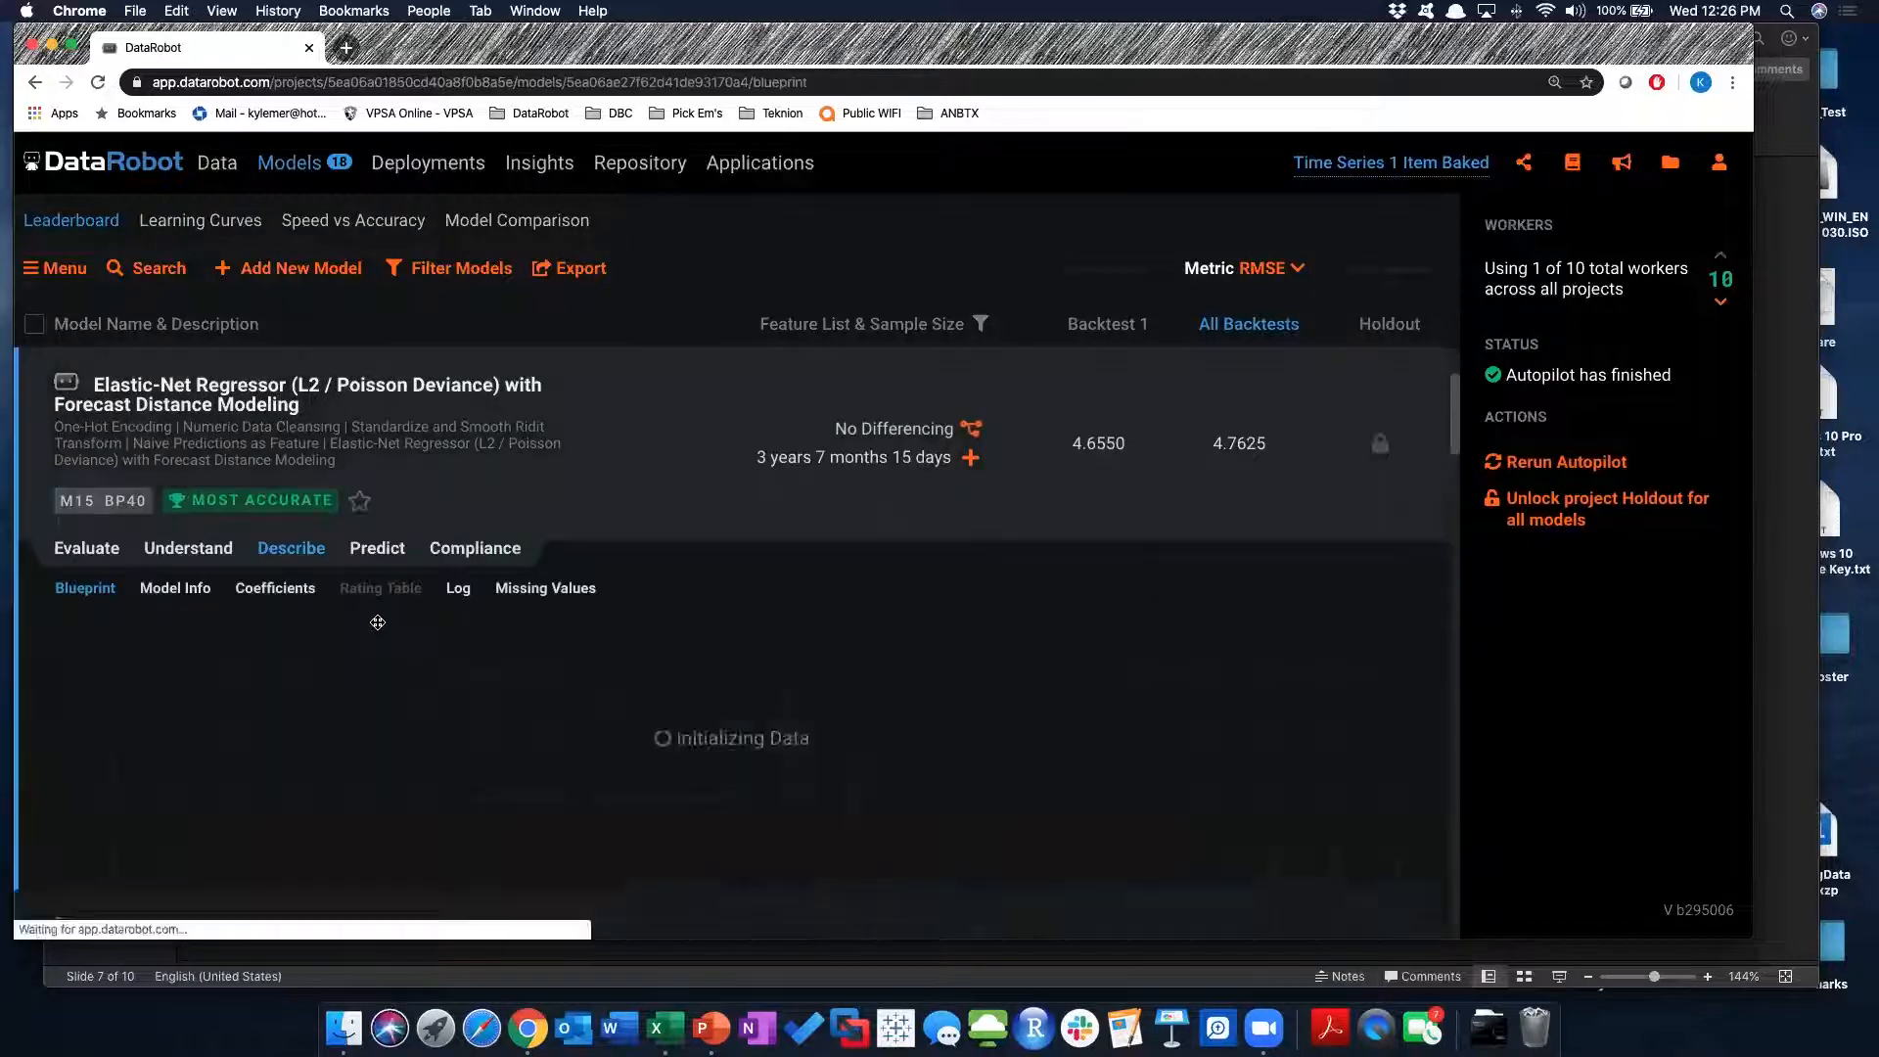
# Look at the Elastic-Net model's evaluation views, Accuracy Over Time and Lift Chart
pyautogui.click(106, 548)
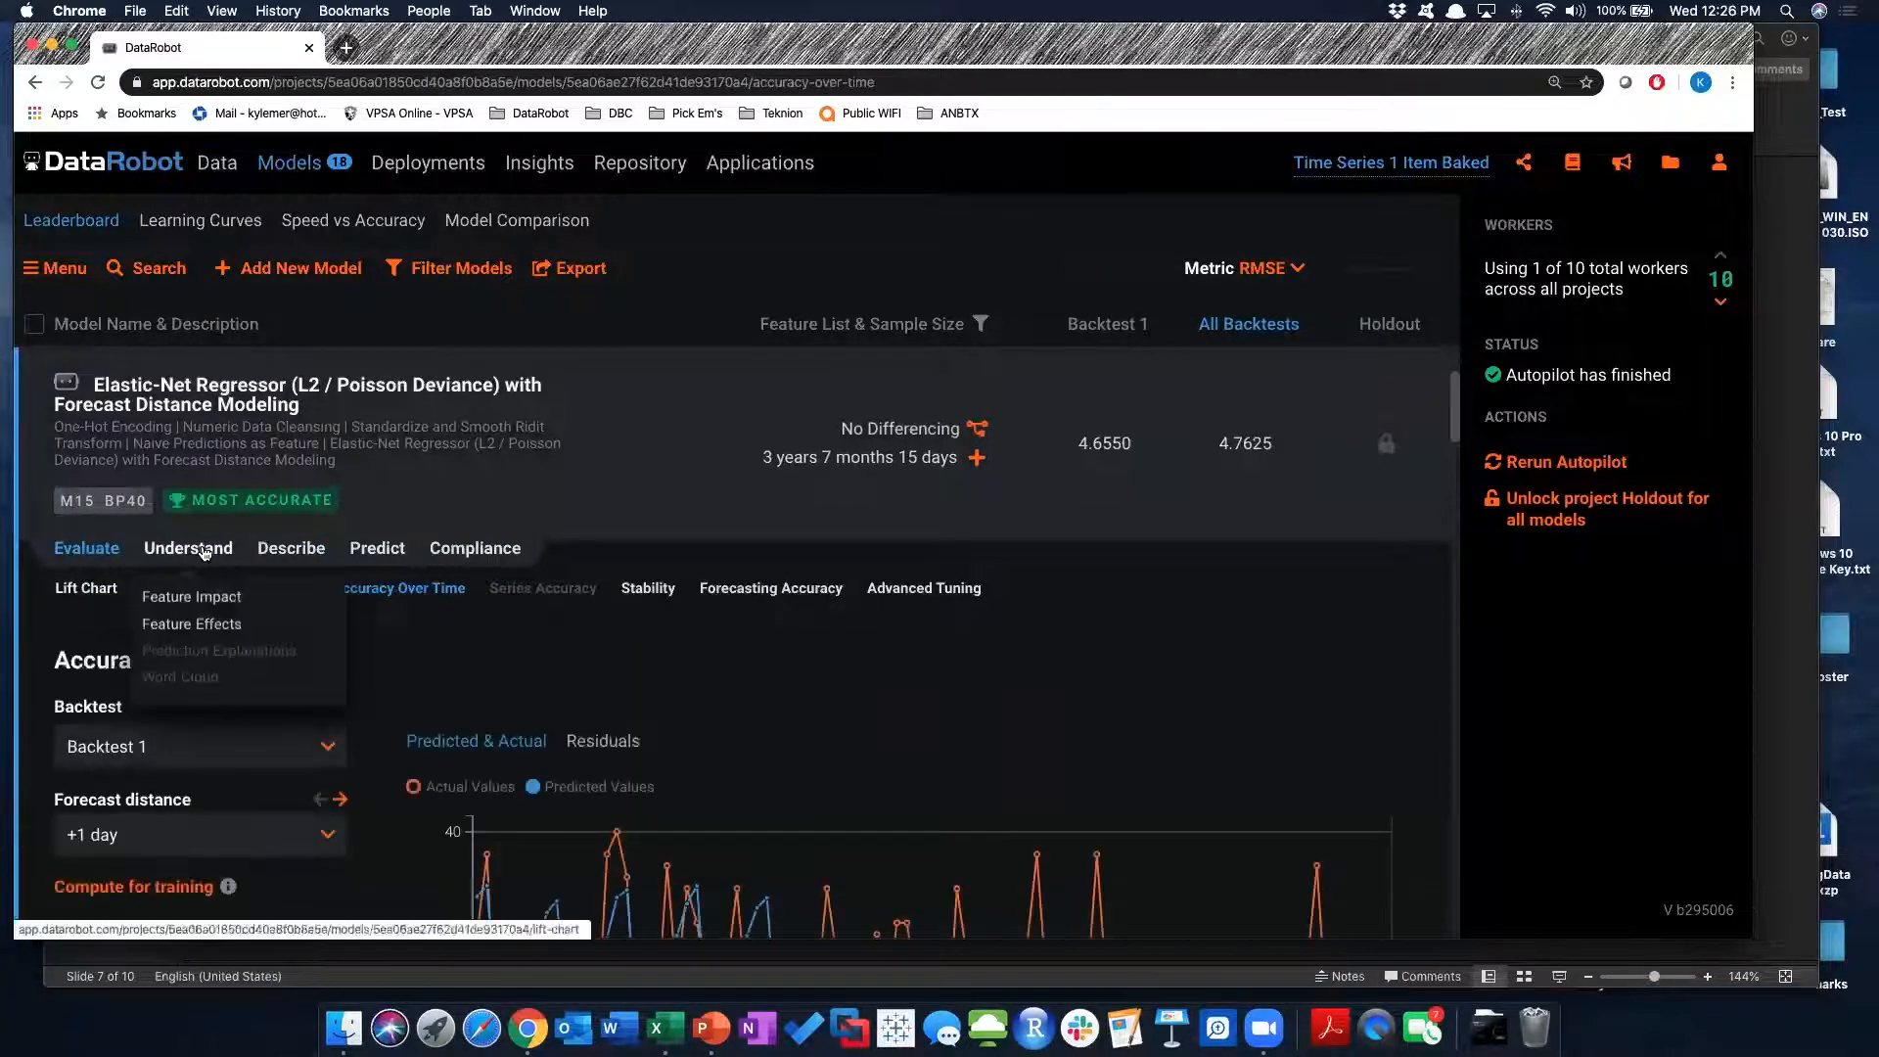
pyautogui.click(195, 550)
pyautogui.click(106, 554)
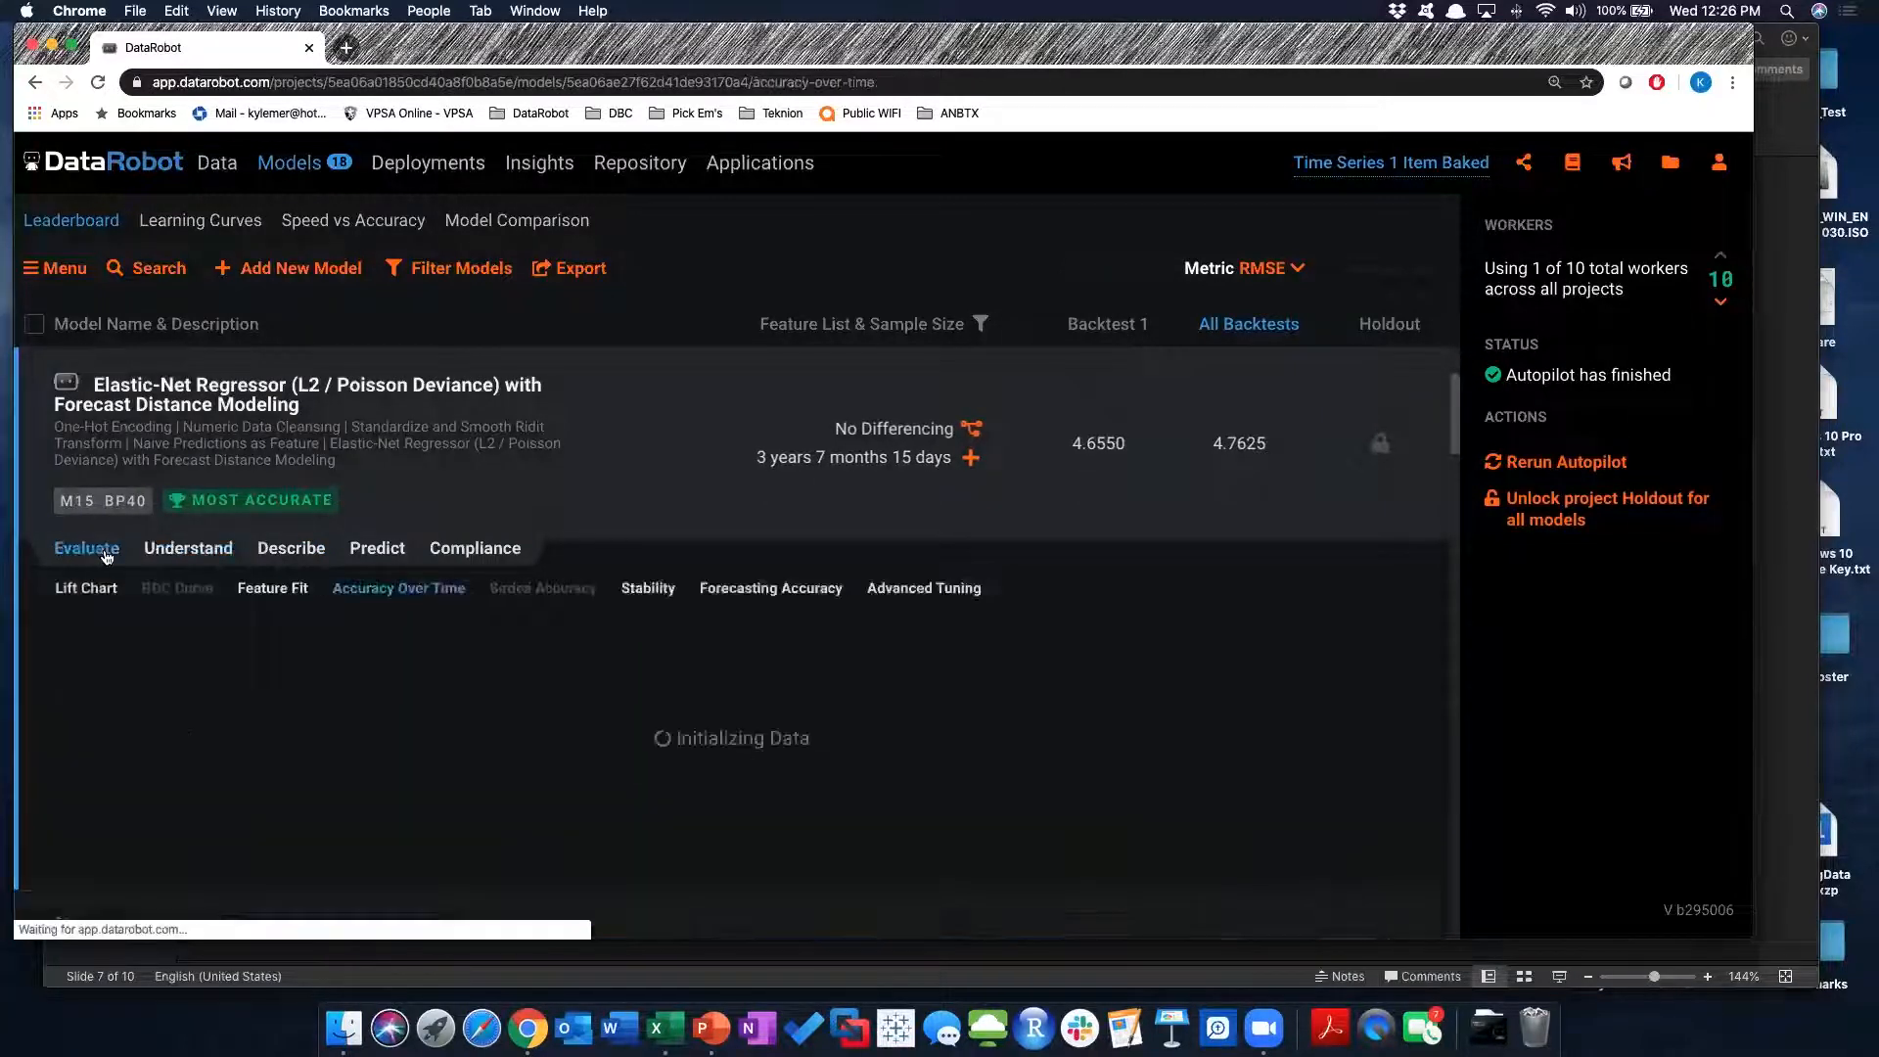
pyautogui.click(87, 589)
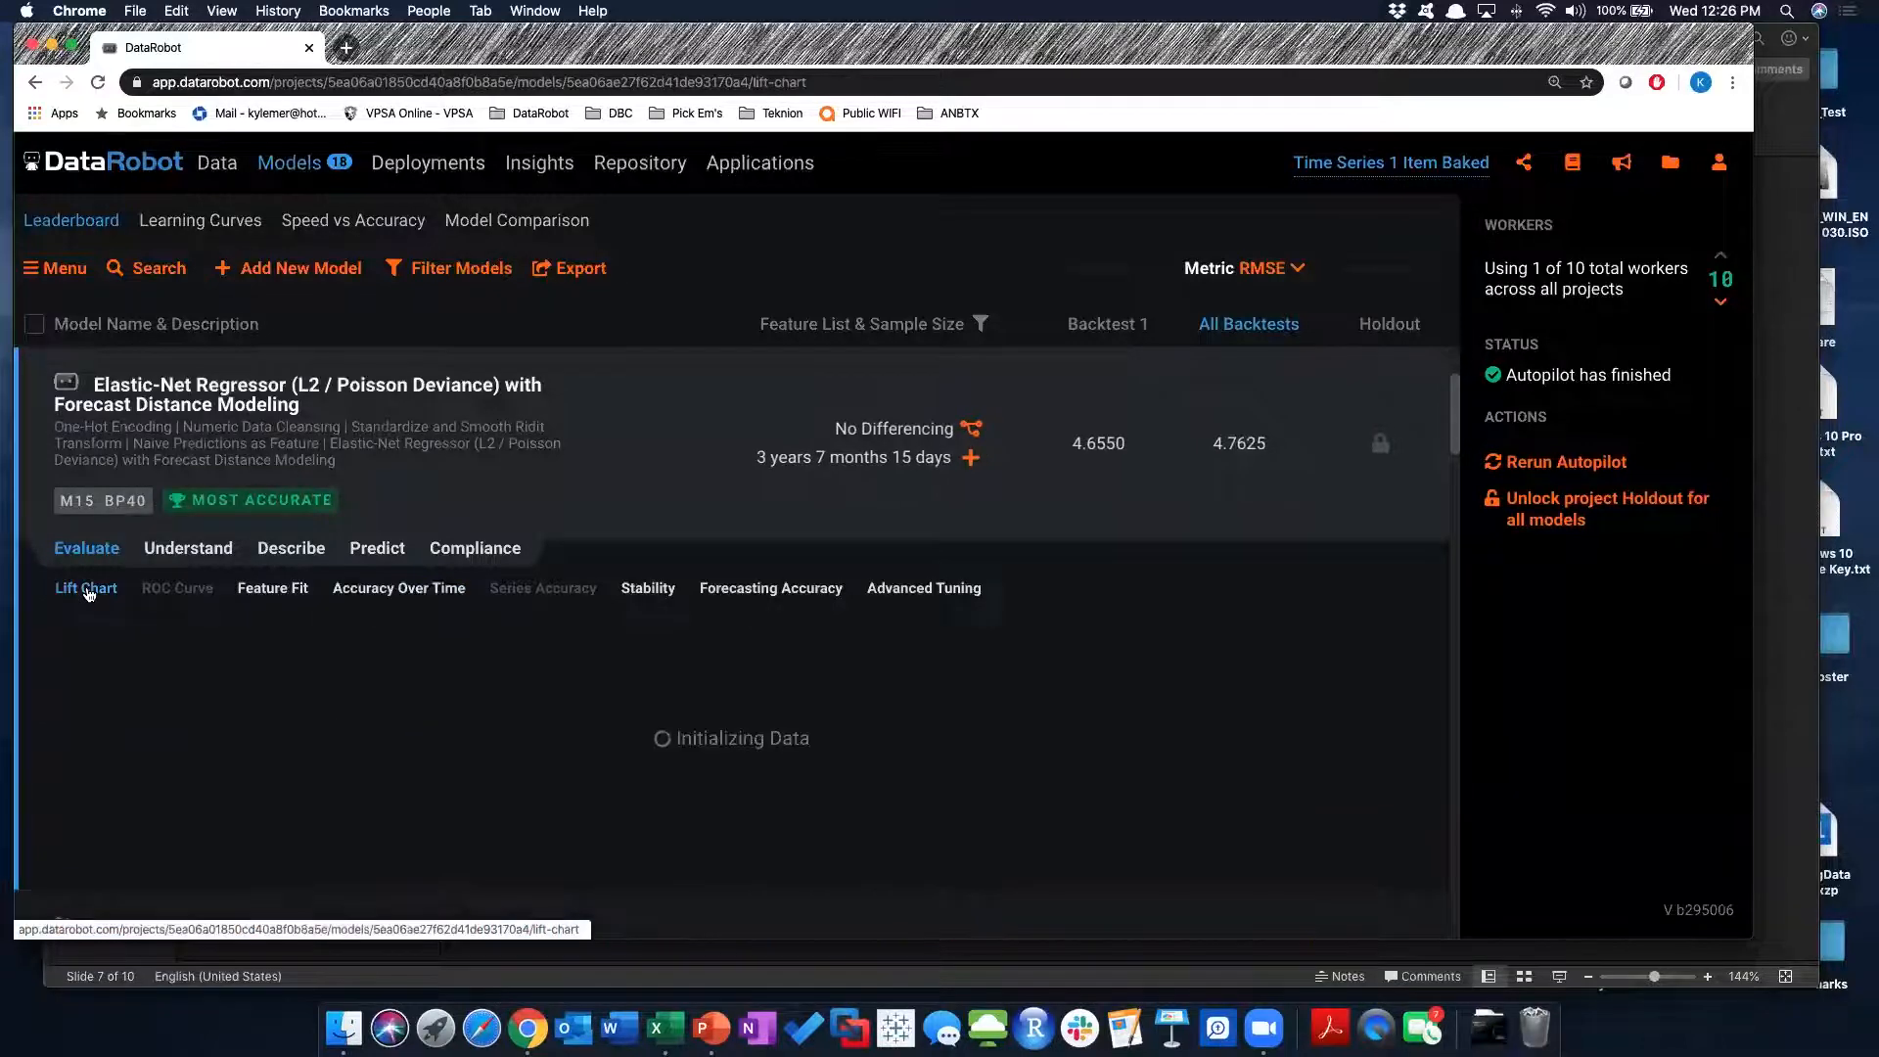
# Examine the Elastic-Net model's blueprint, from the data preprocessing branches through naive predictions to the final prediction
pyautogui.click(292, 548)
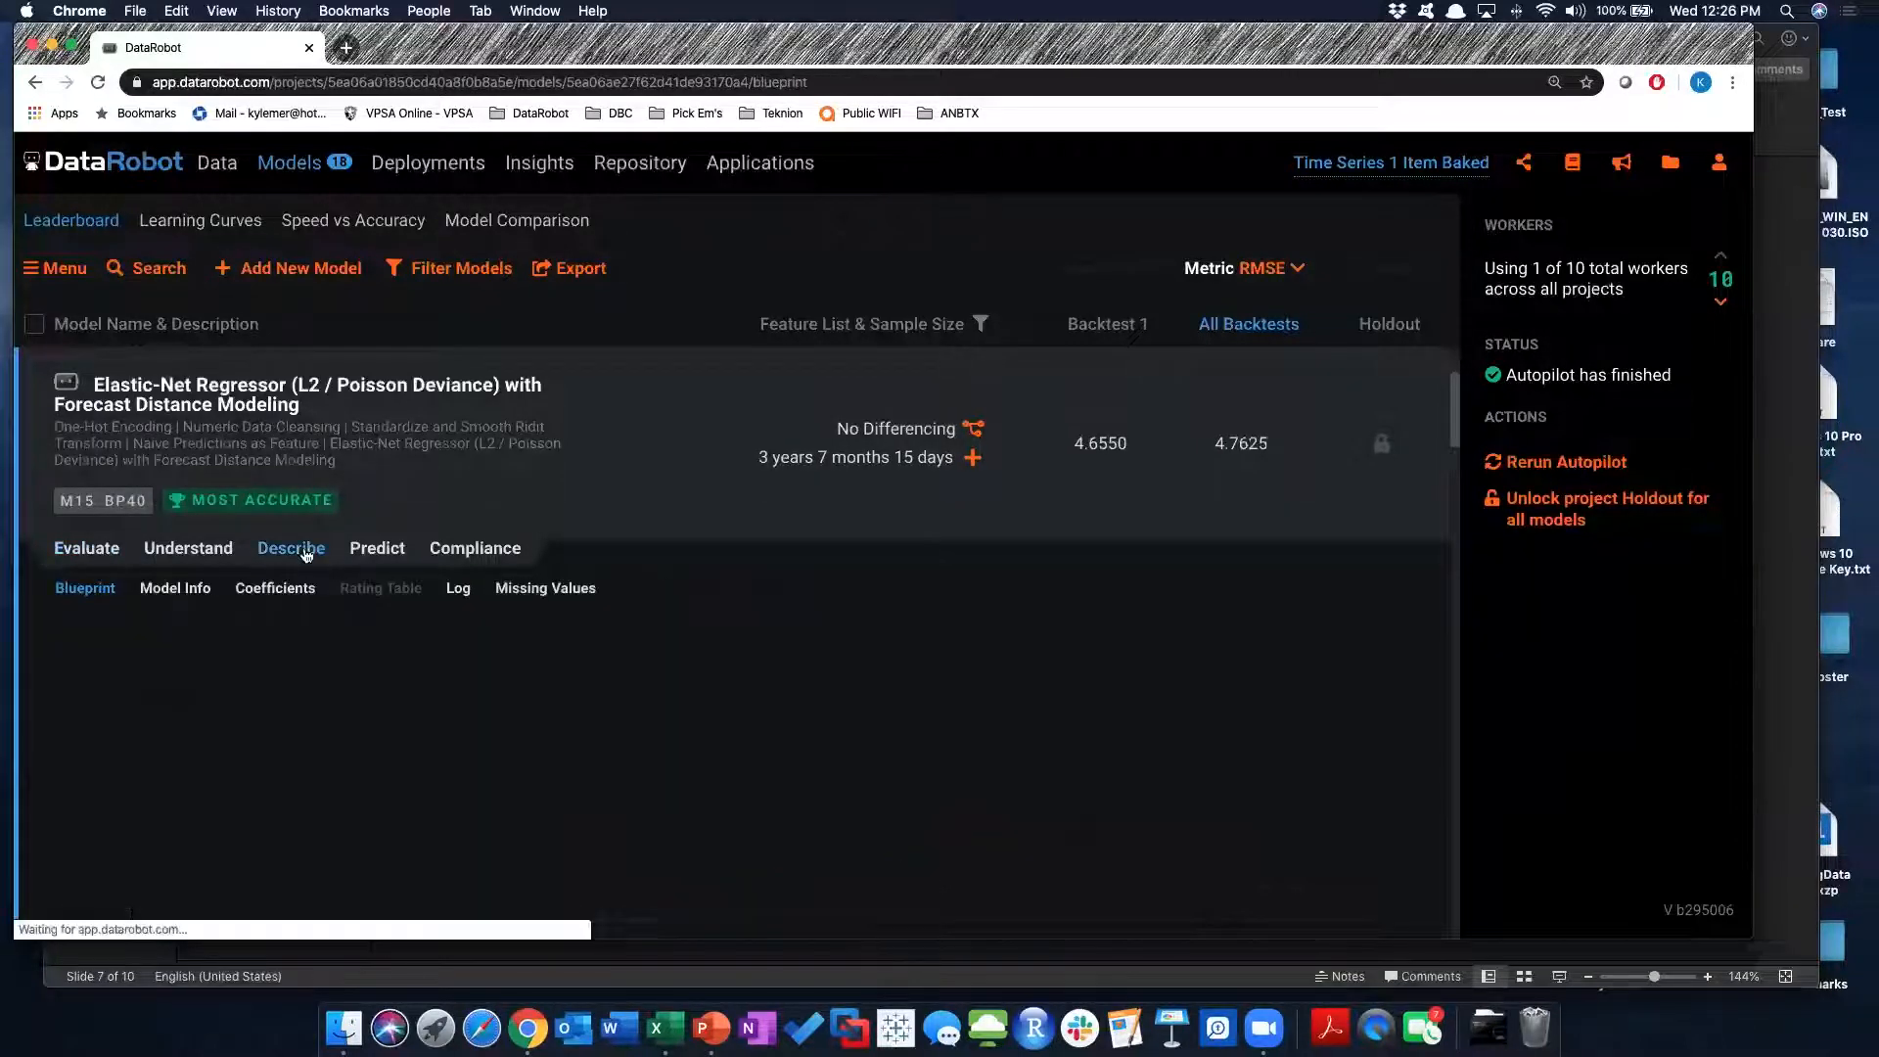
pyautogui.scroll(-5, 565, 675)
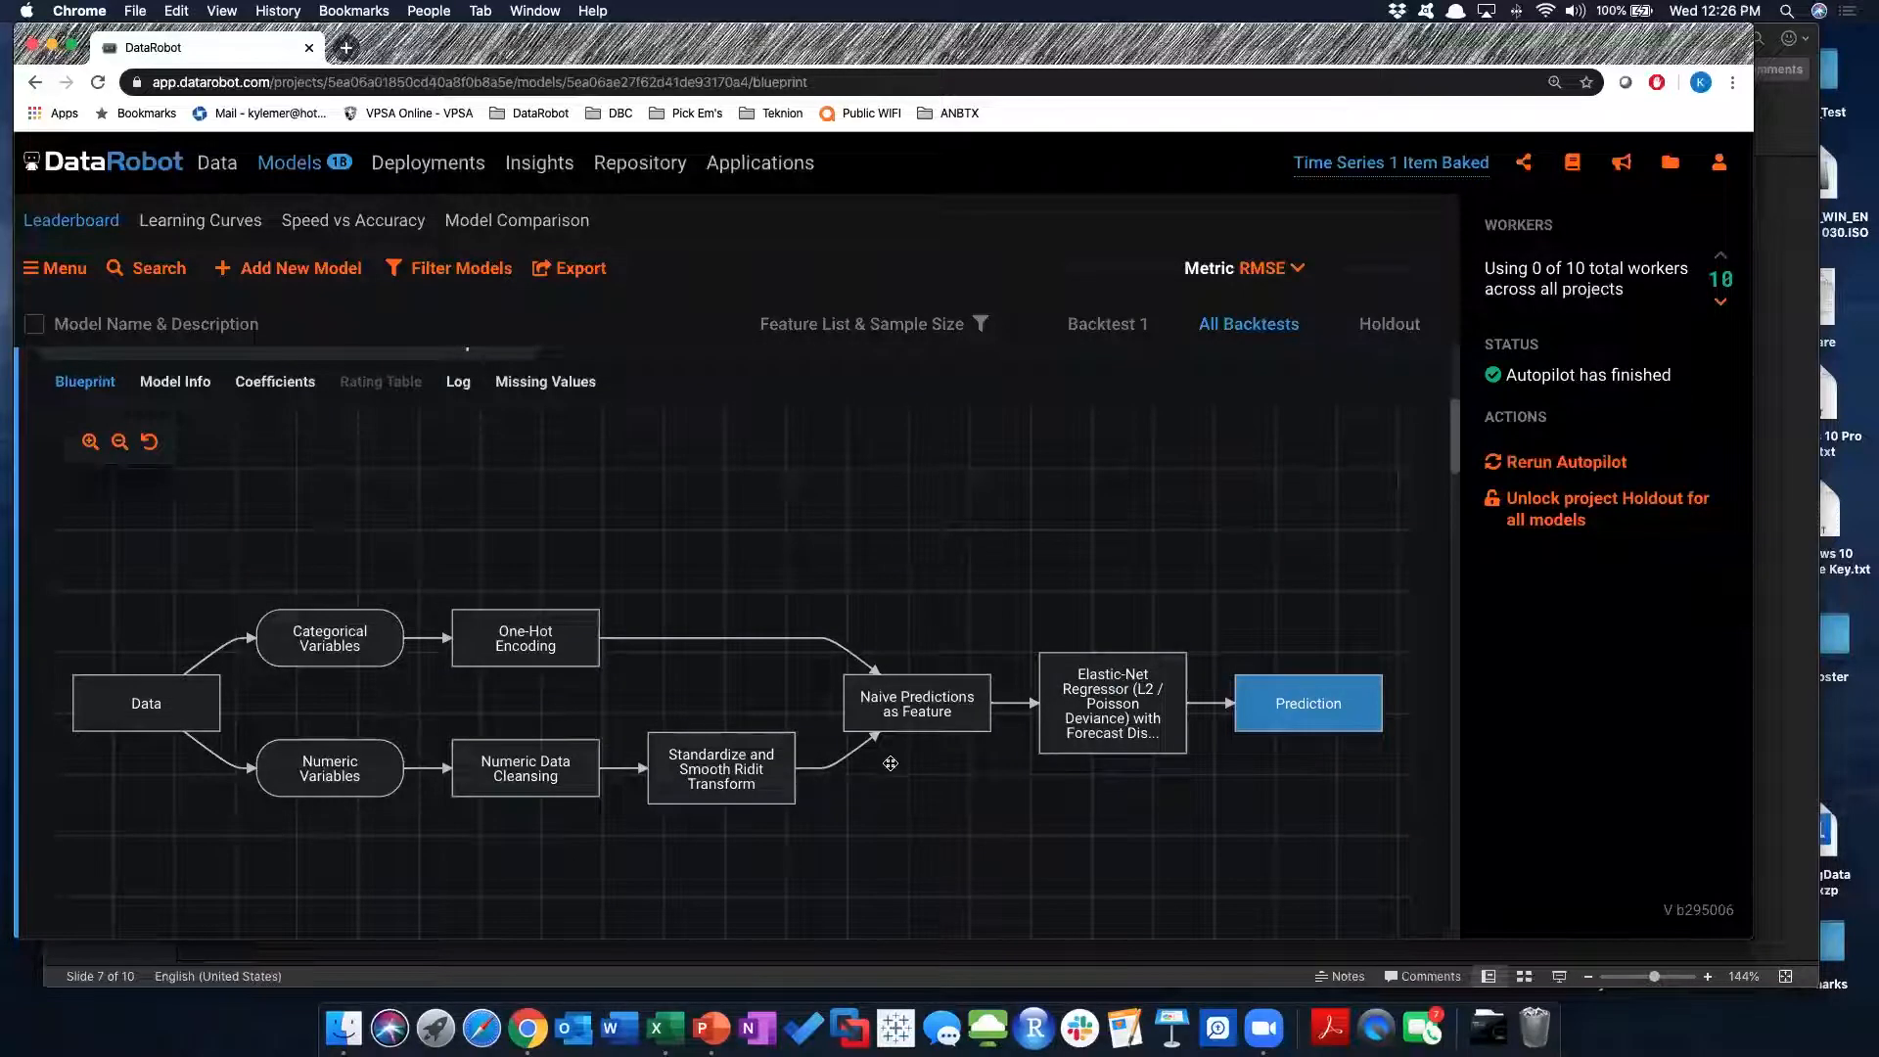
pyautogui.scroll(1, 890, 764)
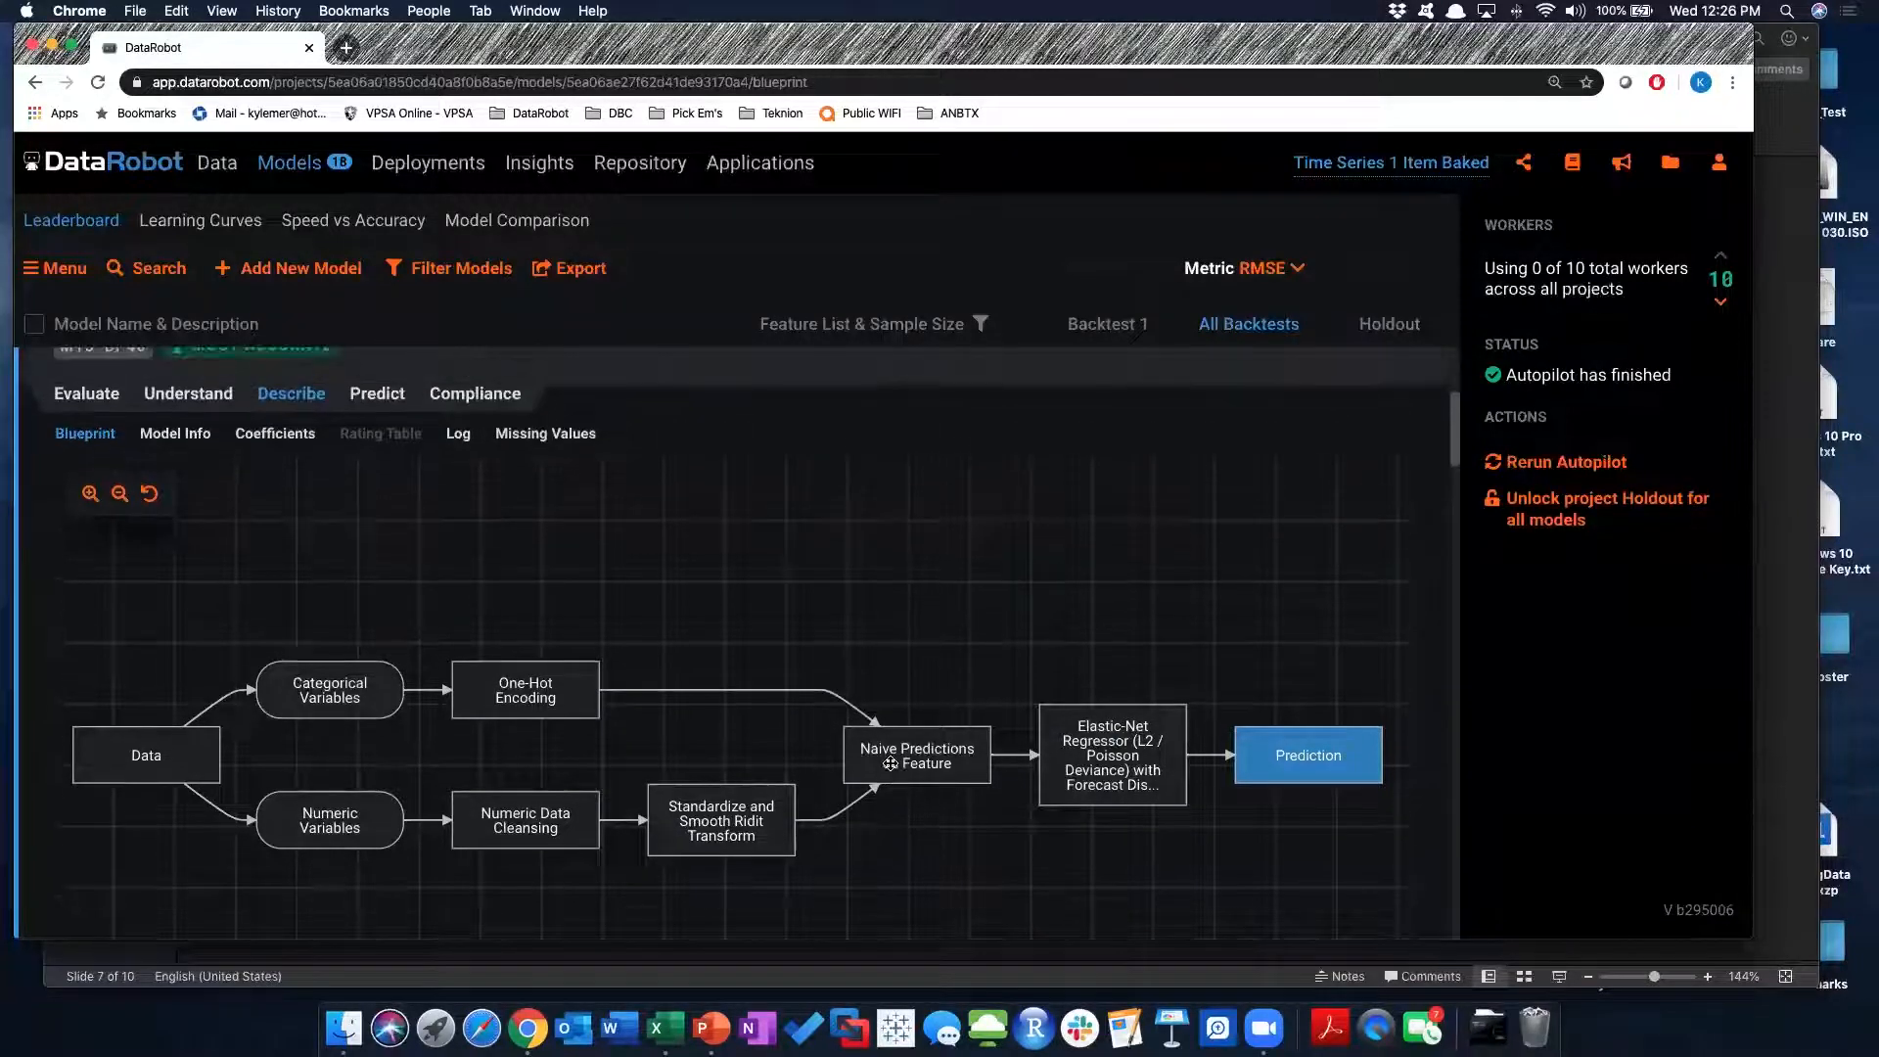
pyautogui.scroll(-1, 891, 769)
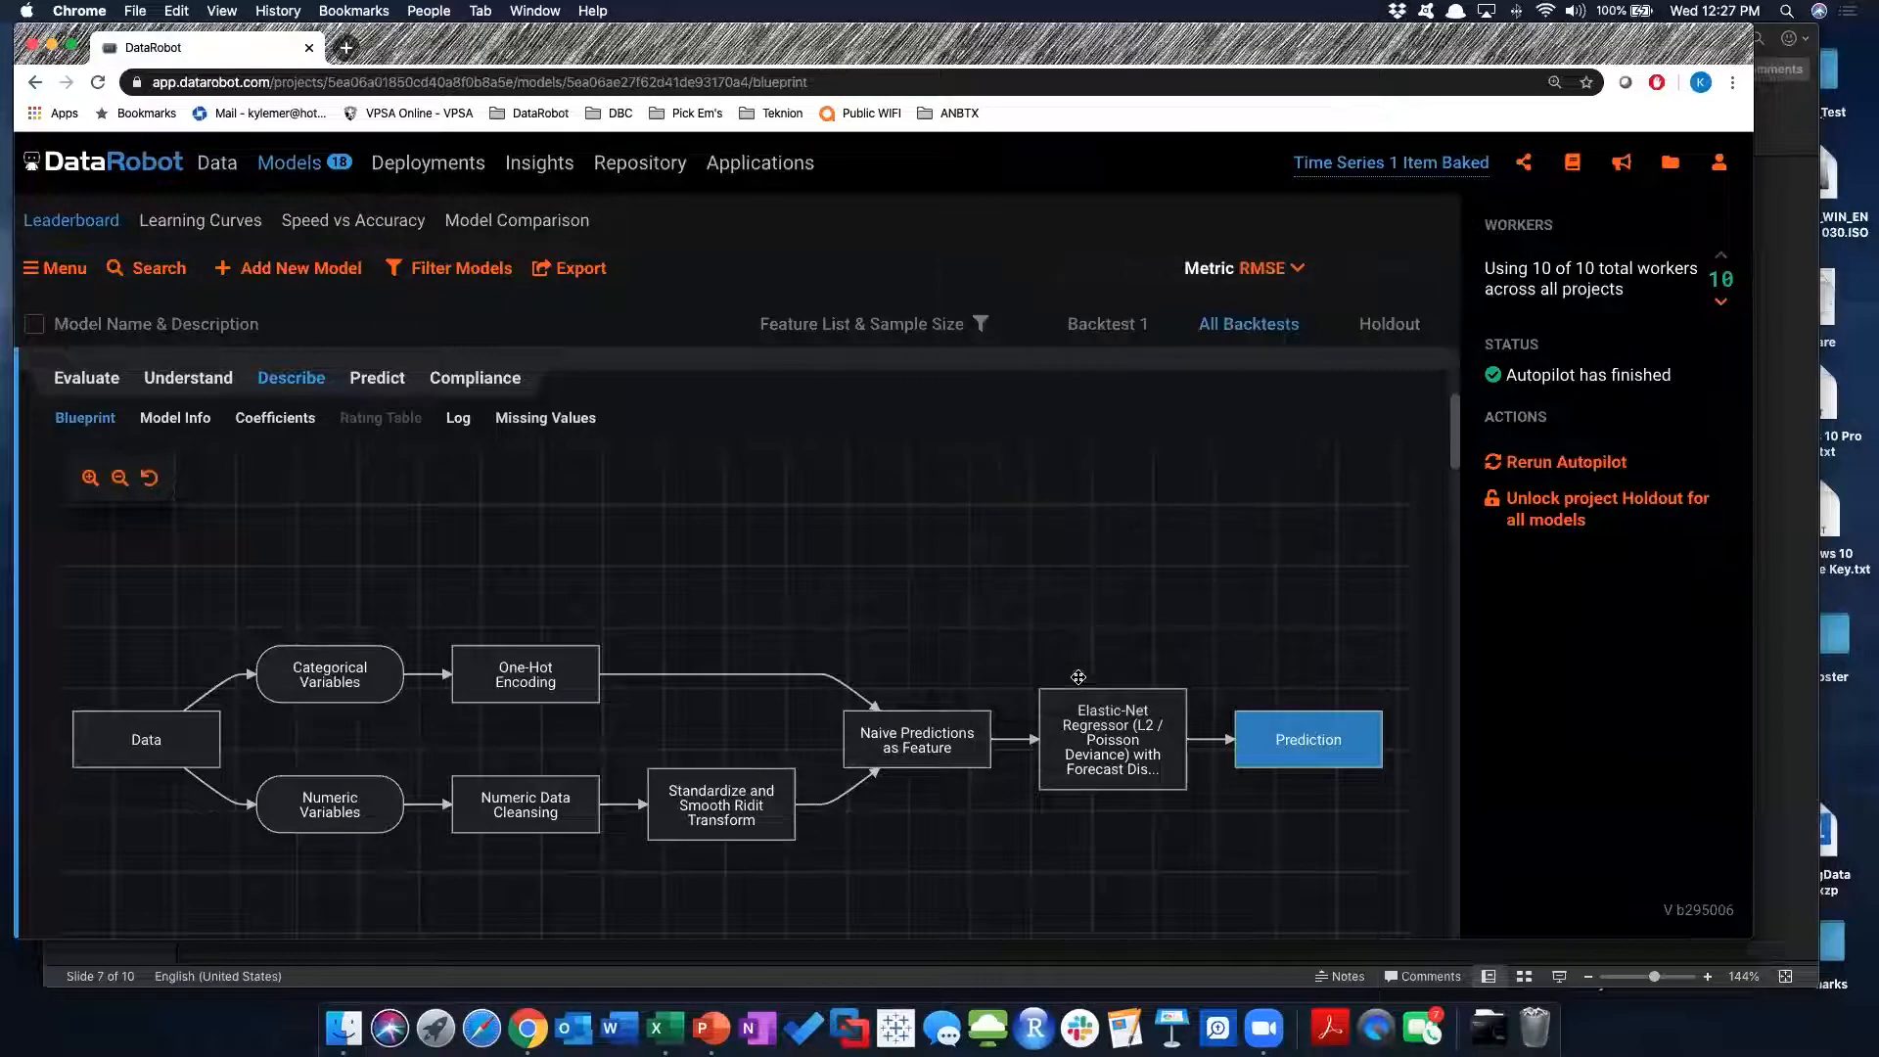
# Read the model documentation for the blueprint's Elastic-Net Regressor, including its parameters and external references, and close it
pyautogui.moveTo(1097, 734)
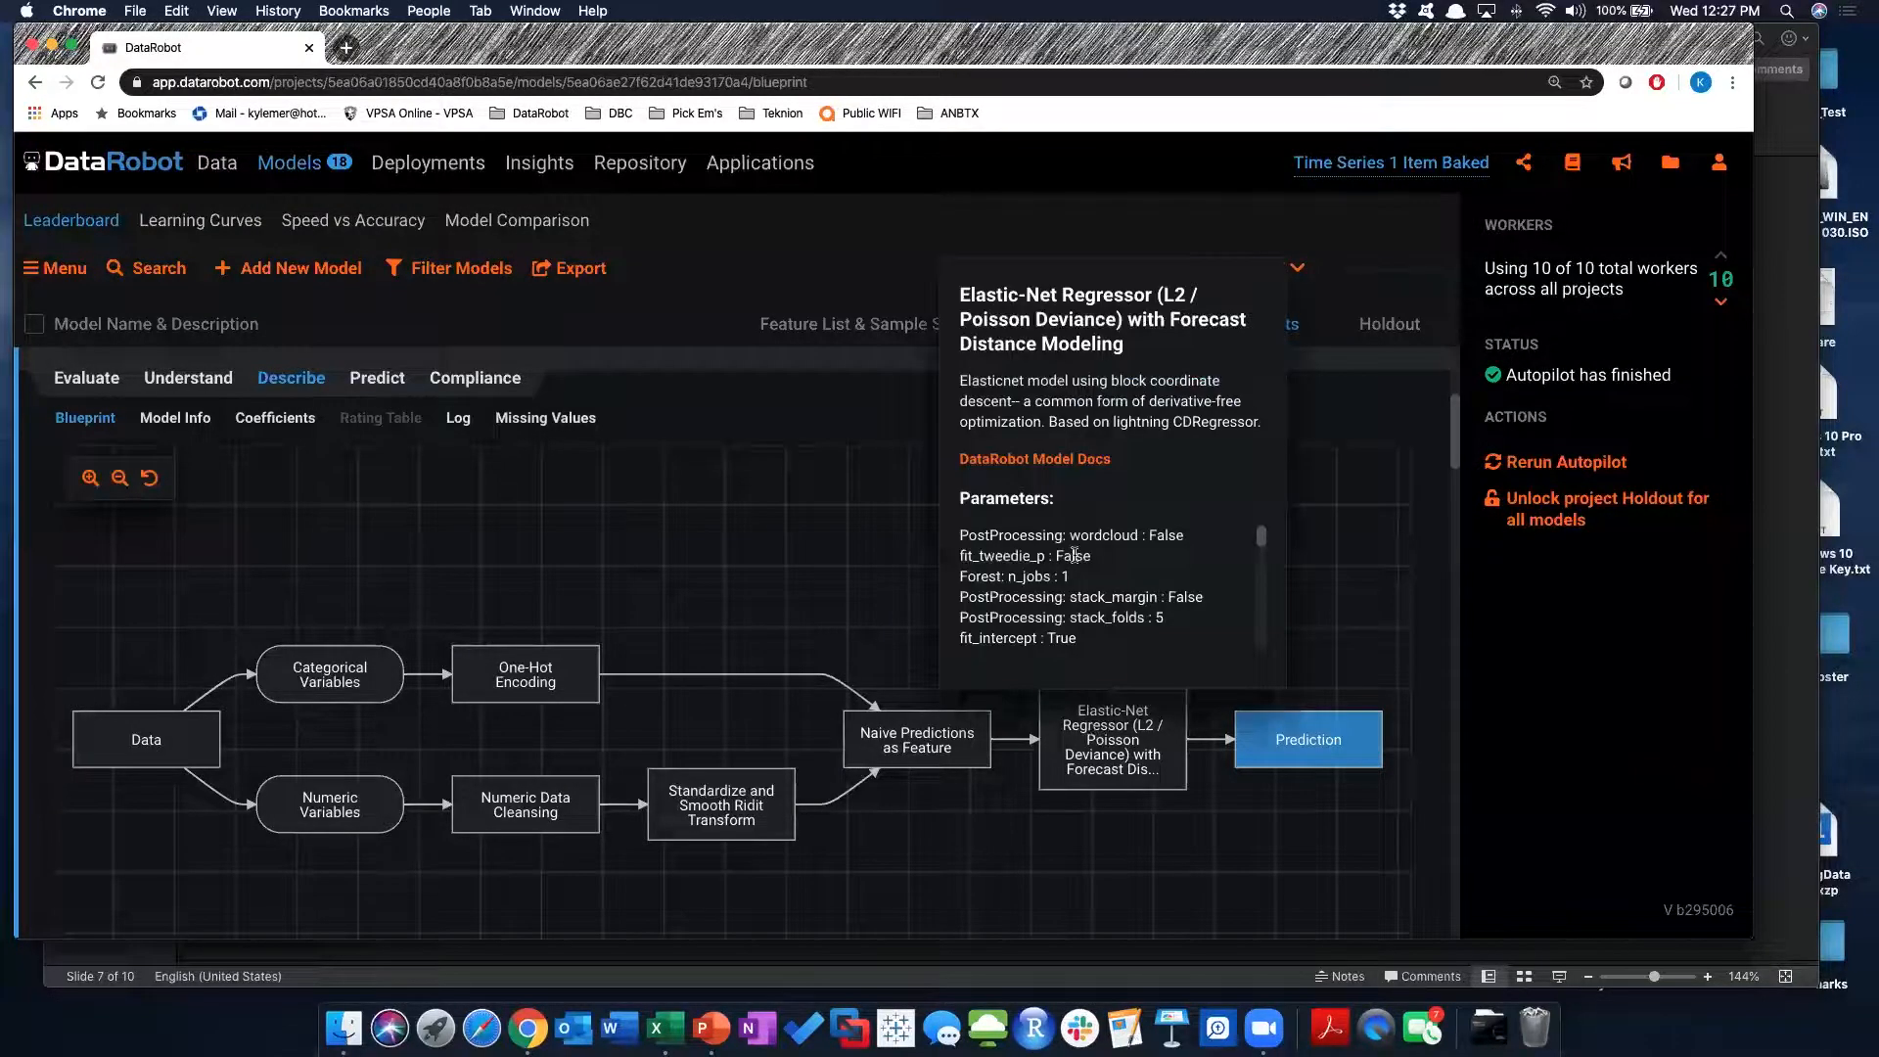
pyautogui.click(1052, 462)
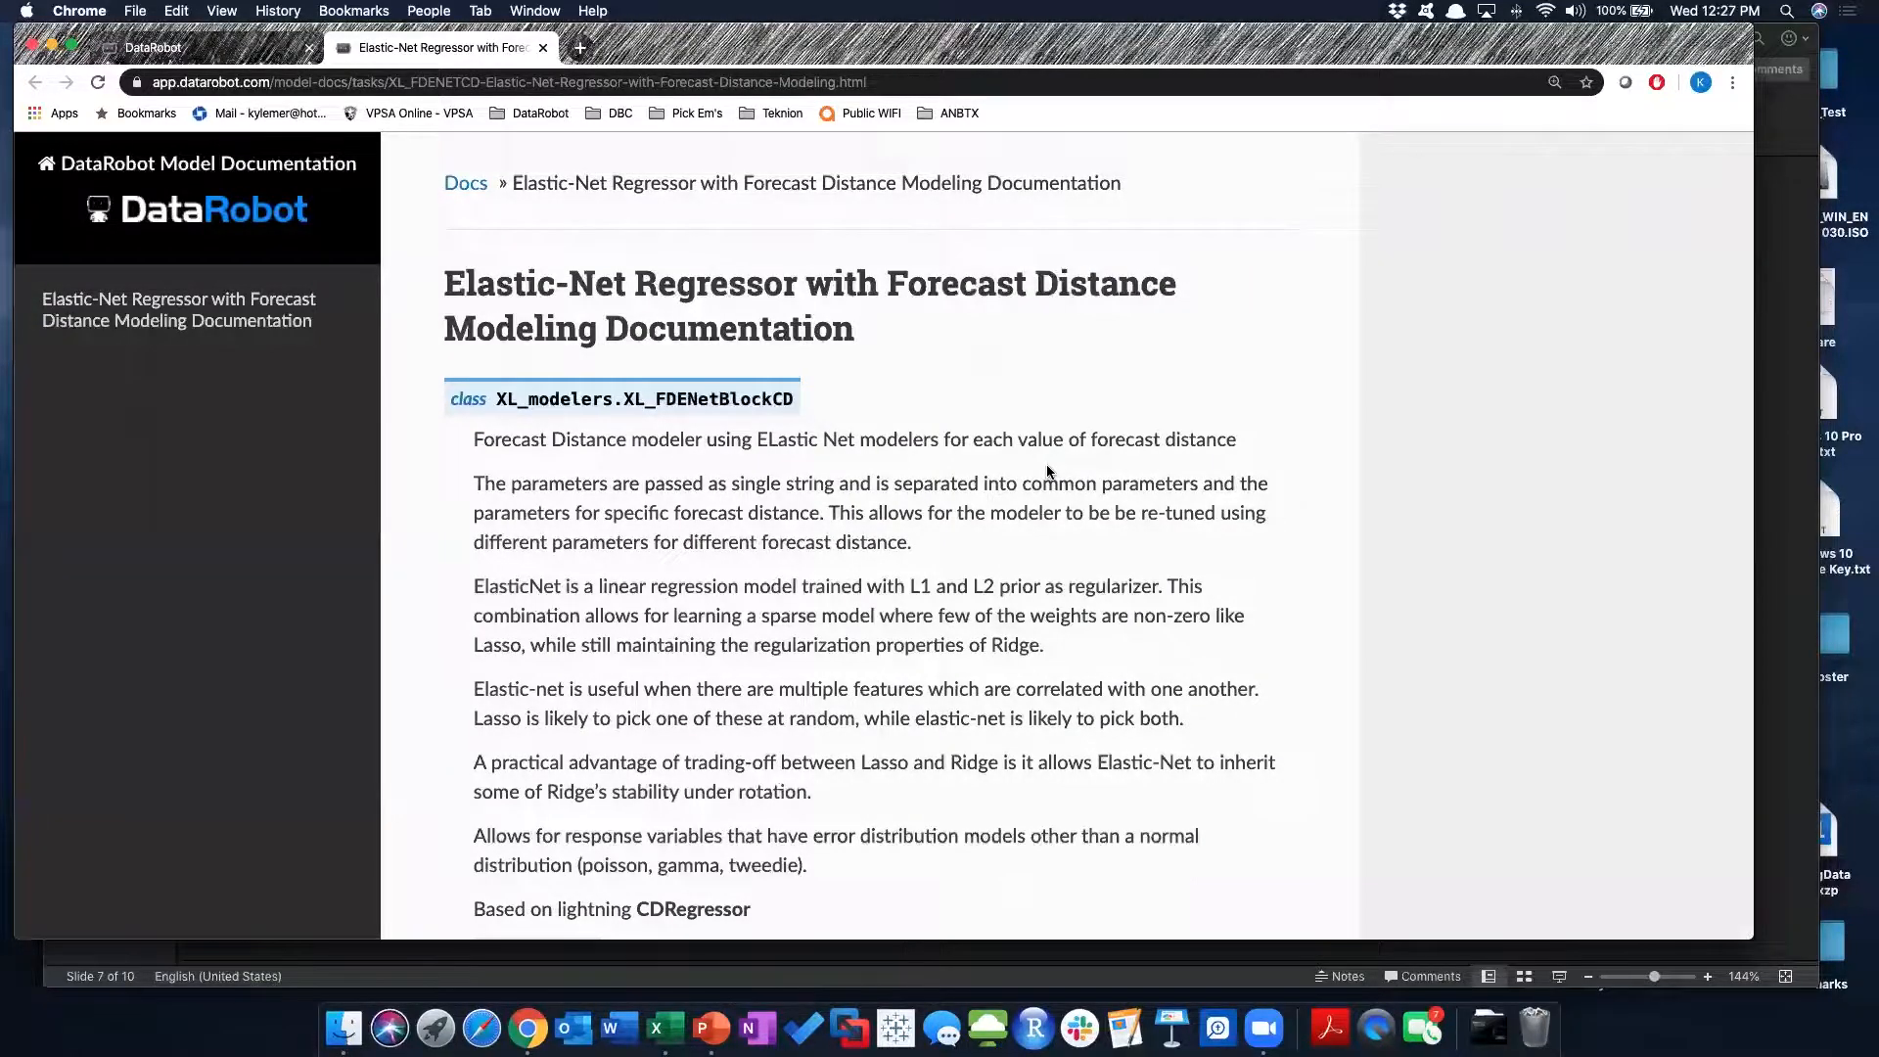
pyautogui.scroll(-8, 1047, 471)
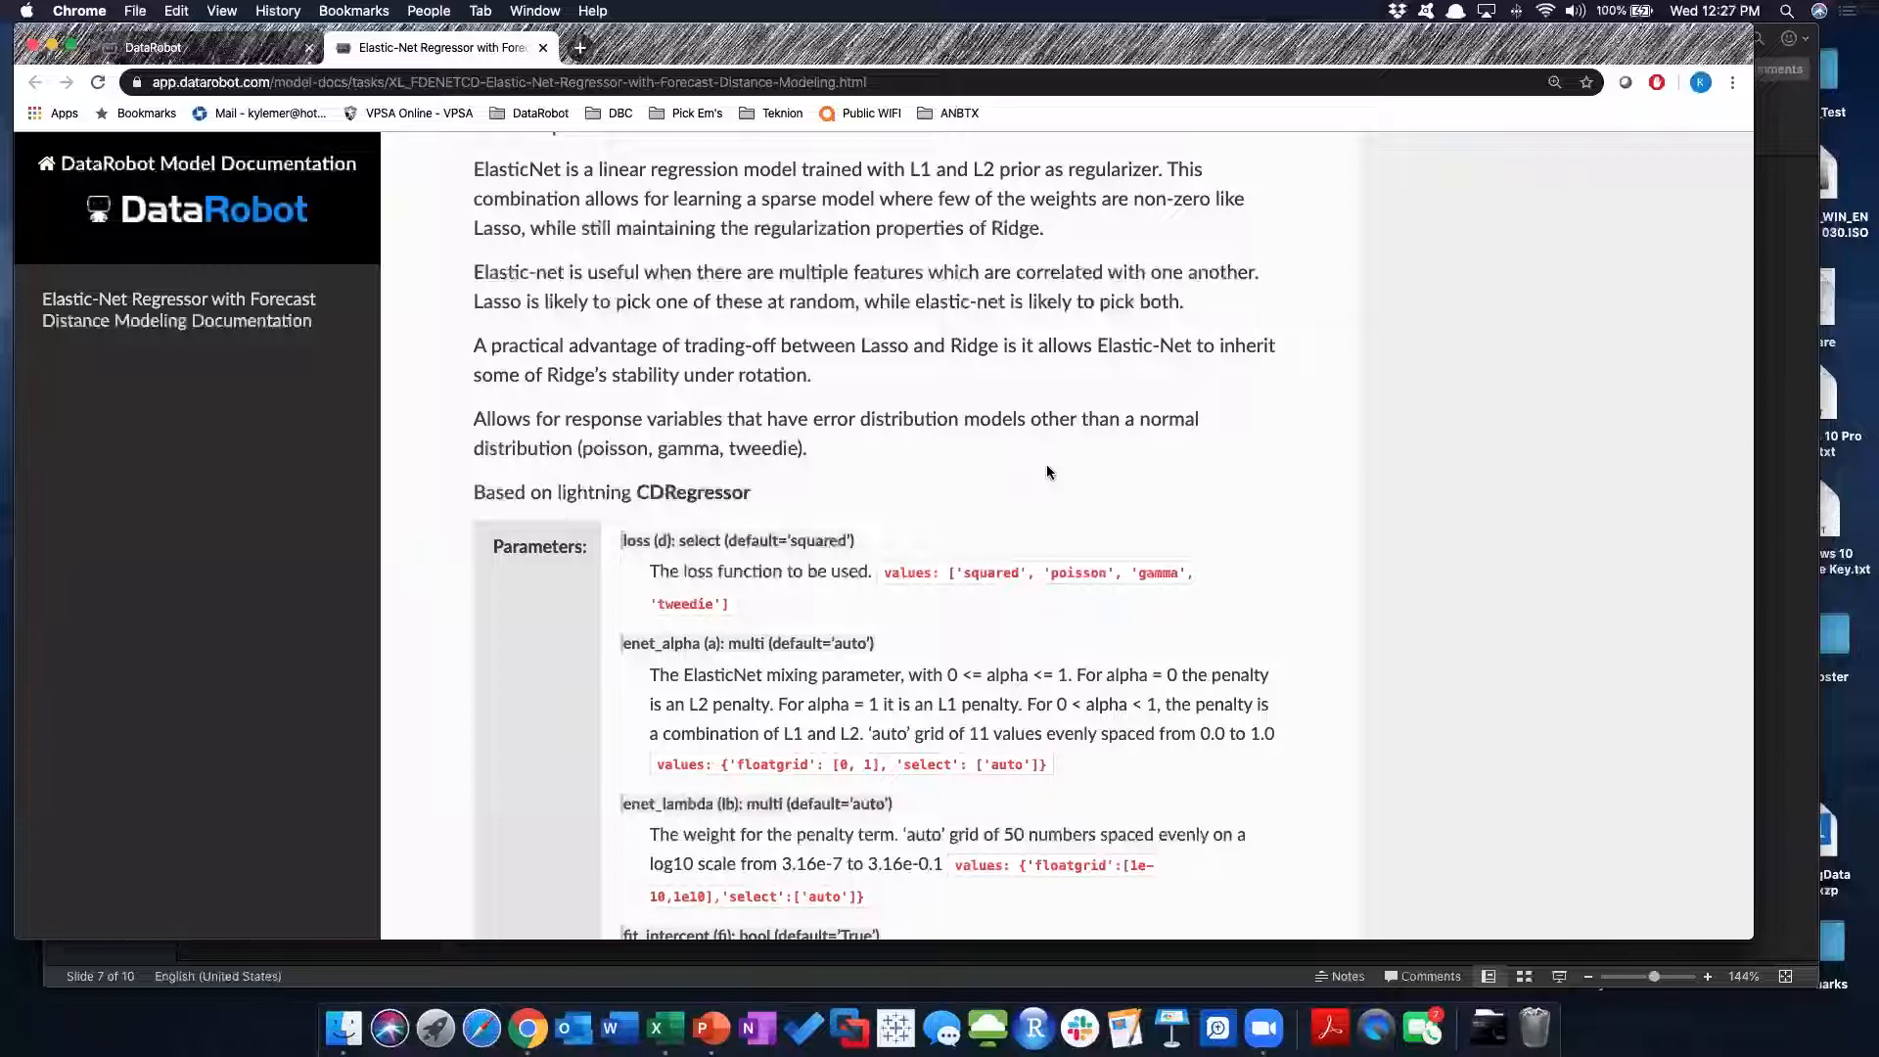
pyautogui.scroll(-4, 1047, 472)
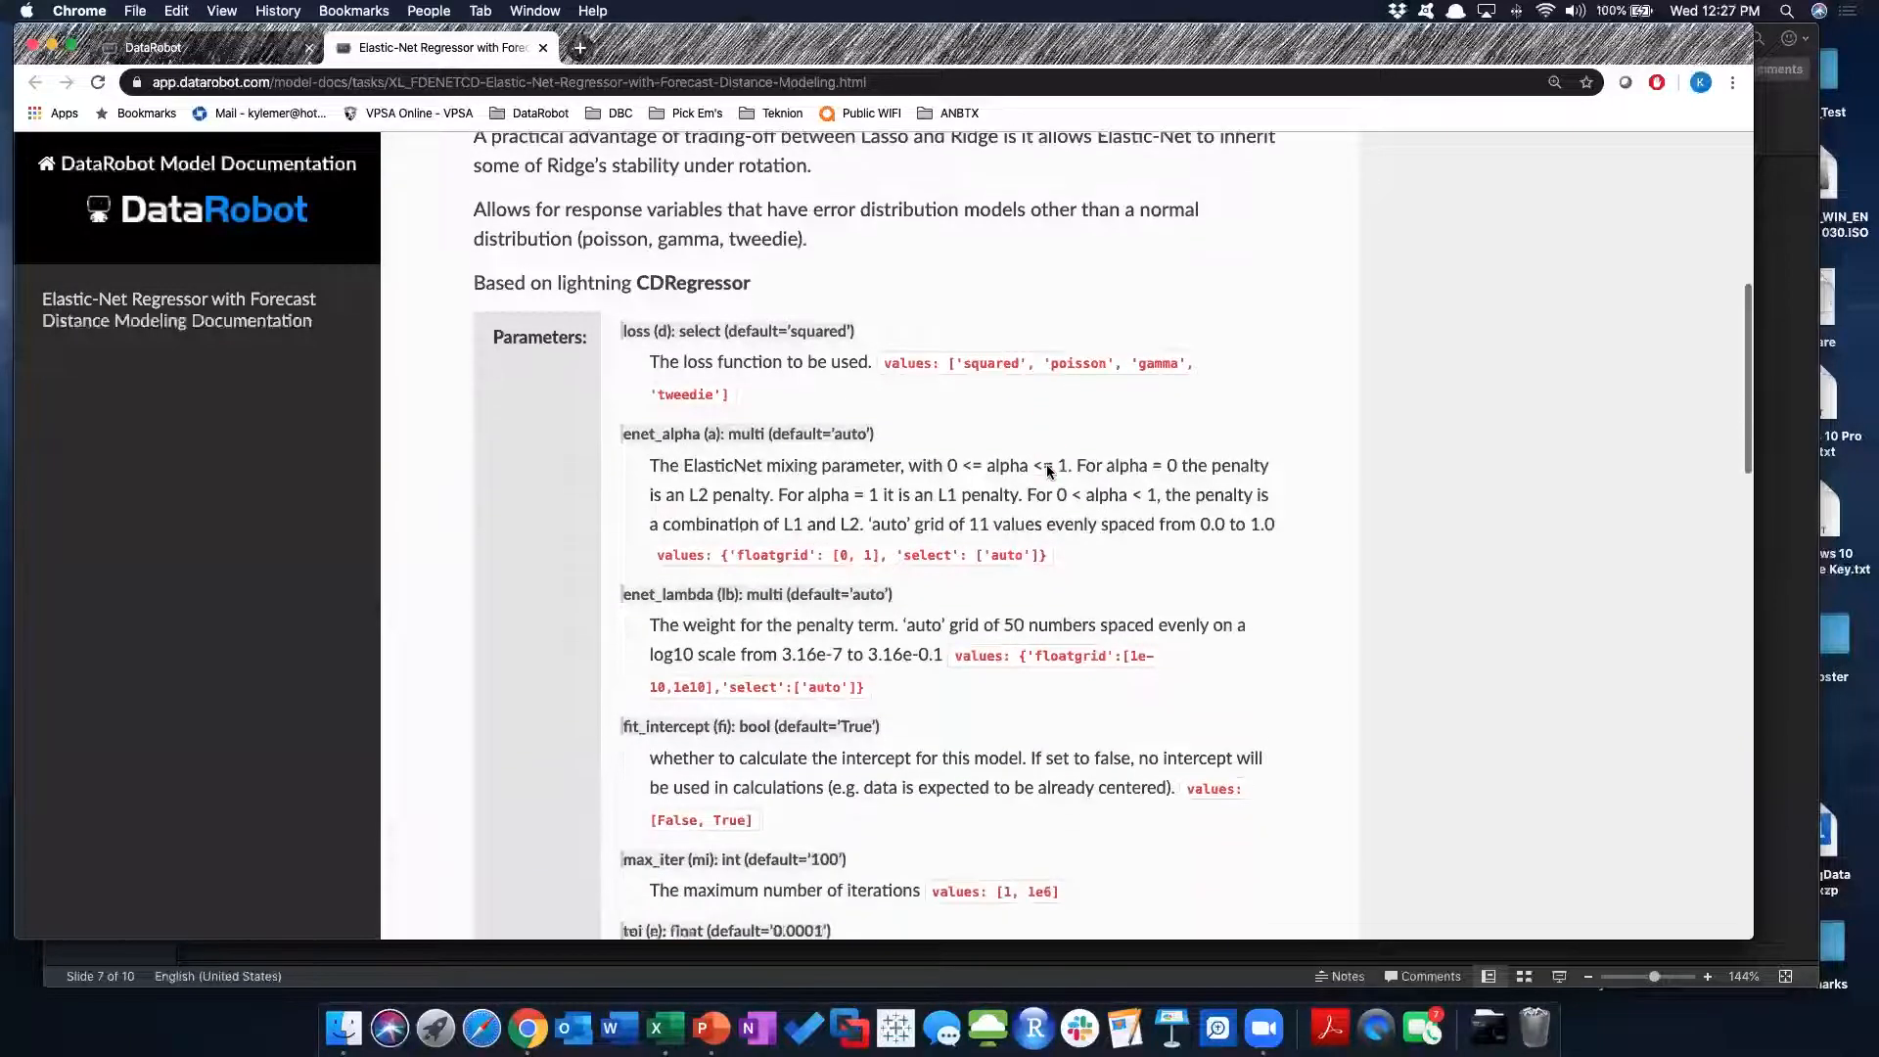
pyautogui.scroll(-10, 1047, 472)
pyautogui.scroll(-10, 1047, 472)
pyautogui.scroll(-10, 1047, 470)
pyautogui.scroll(-1, 1047, 472)
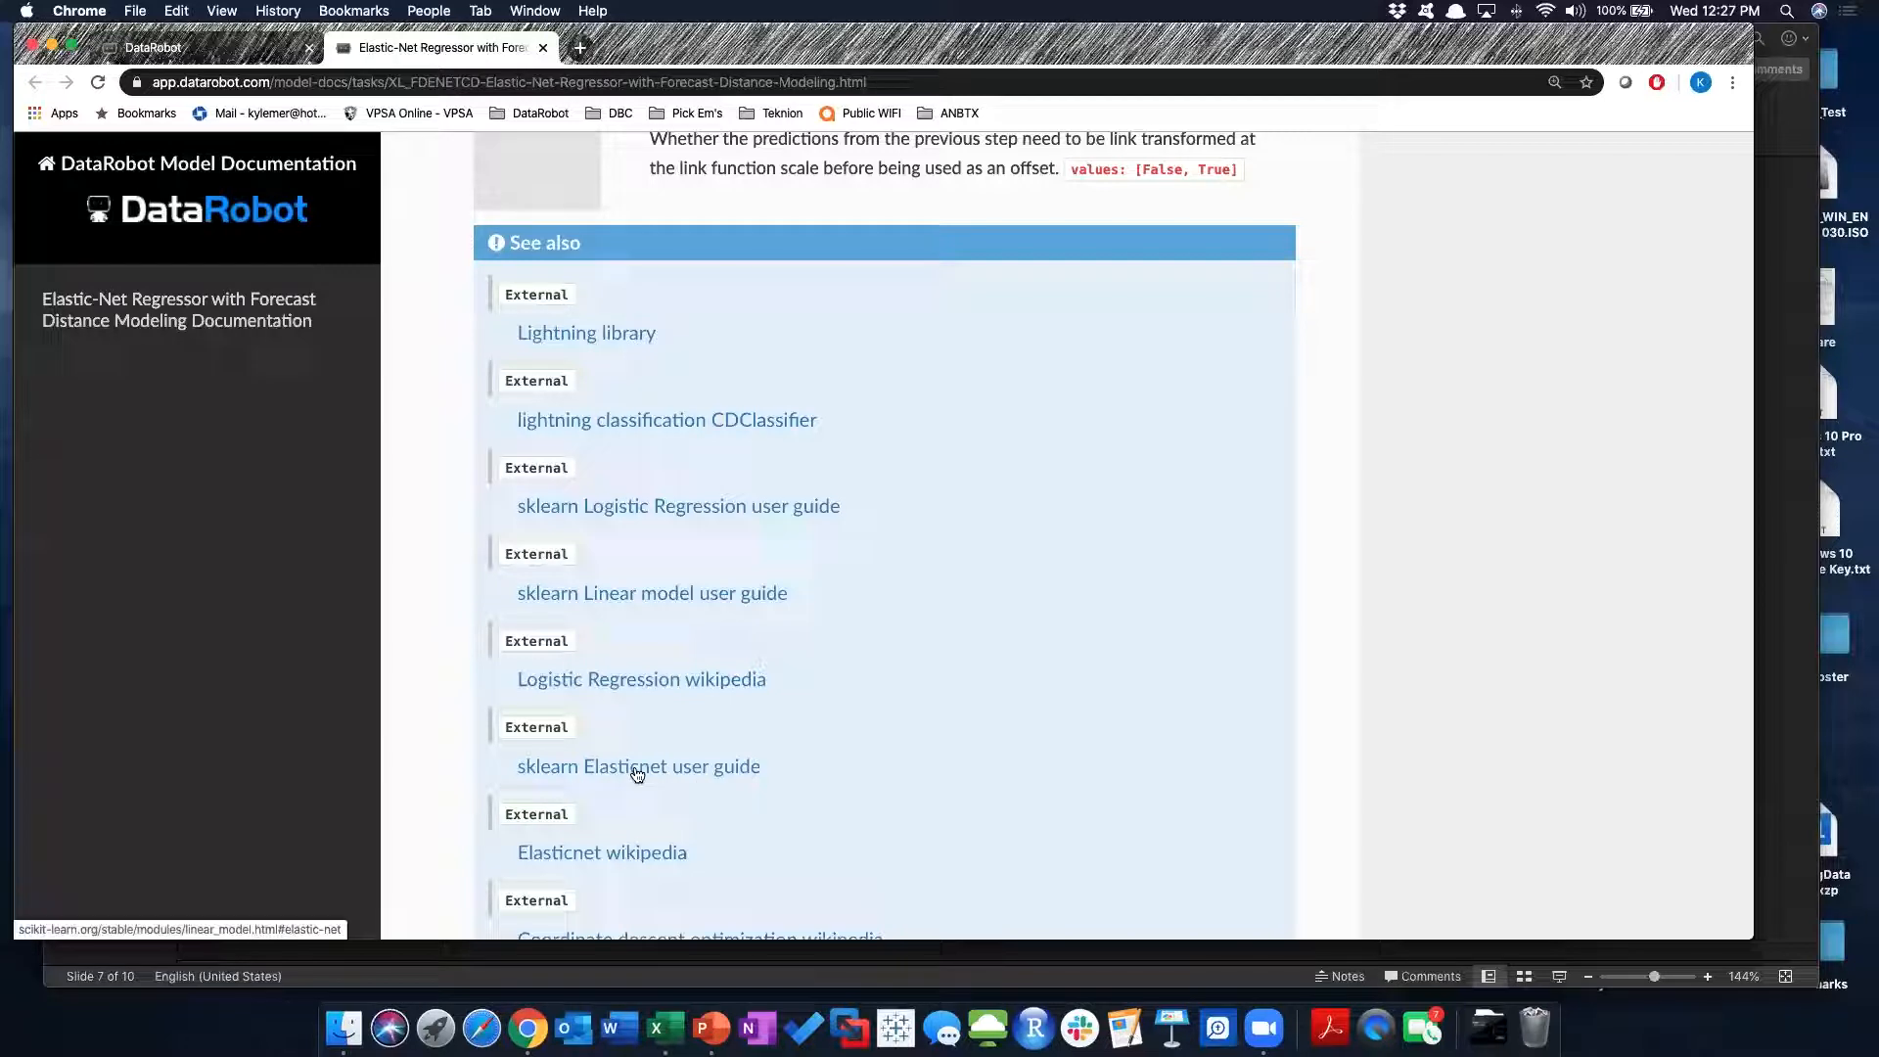
pyautogui.scroll(10, 796, 787)
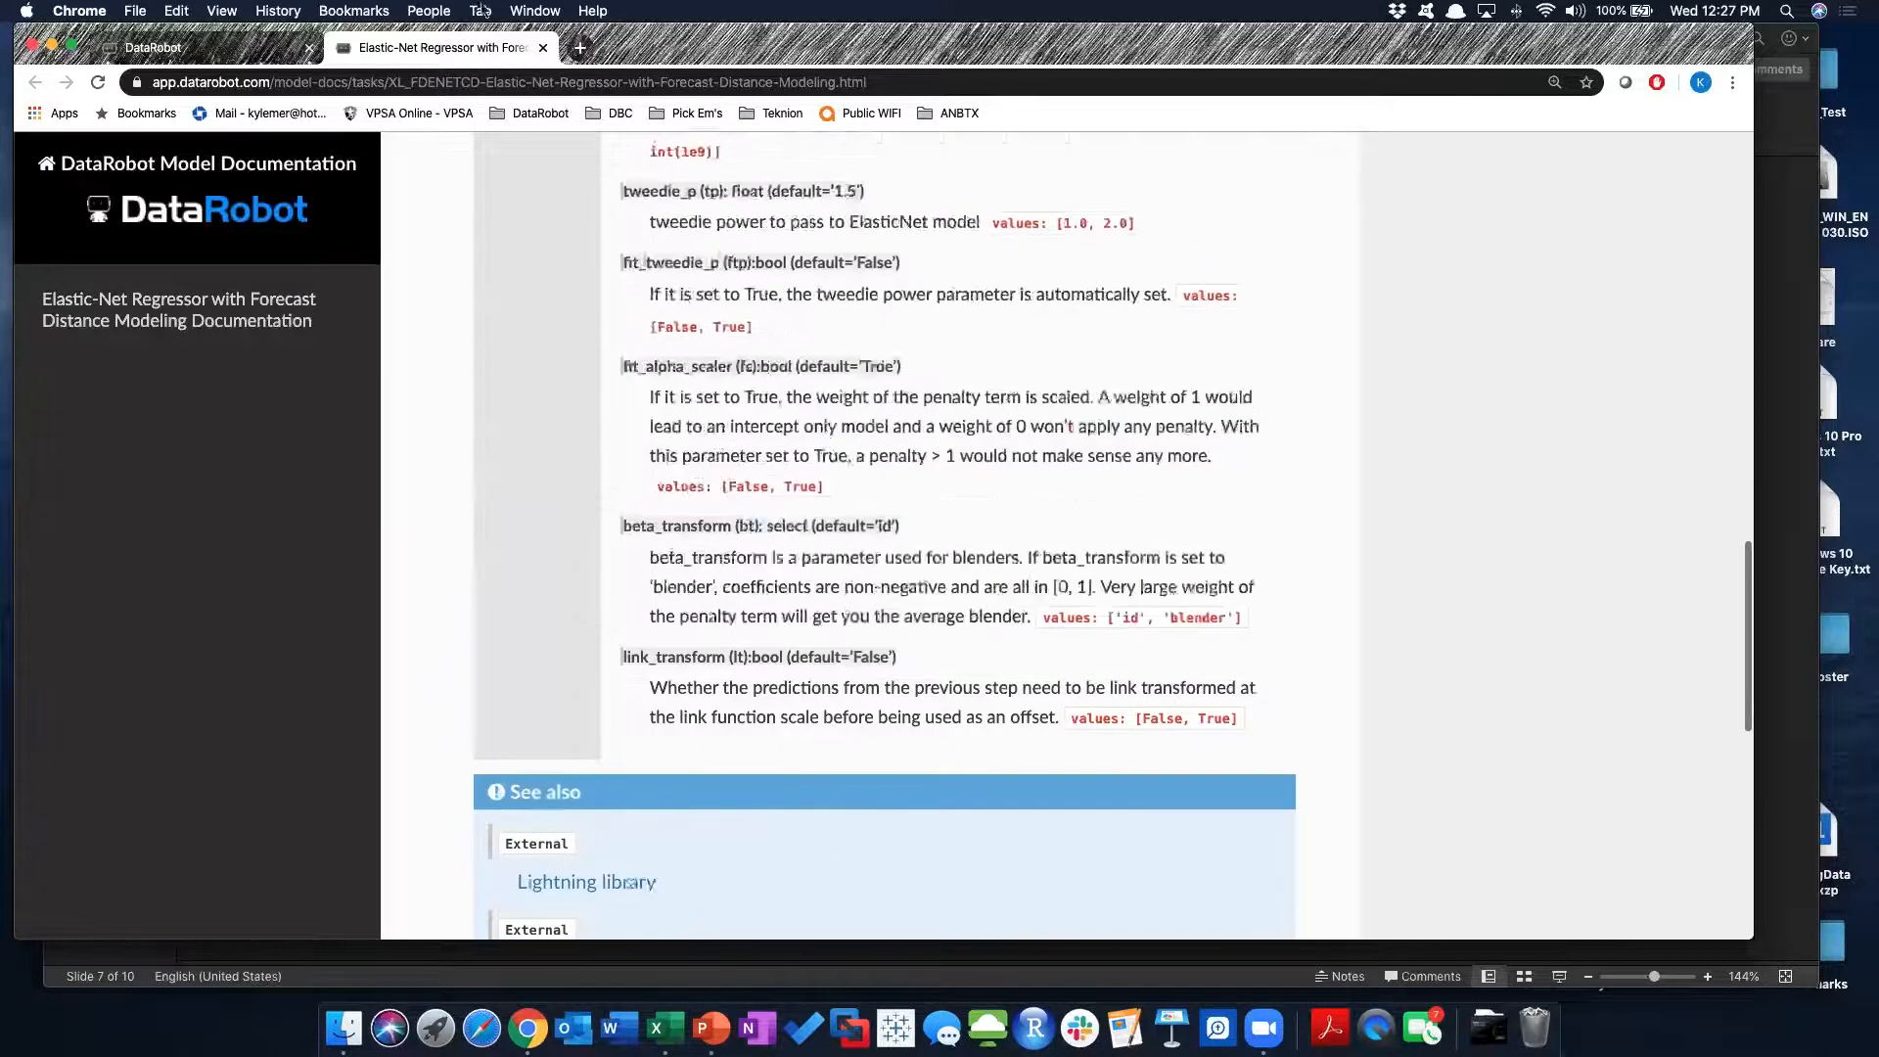
pyautogui.click(543, 47)
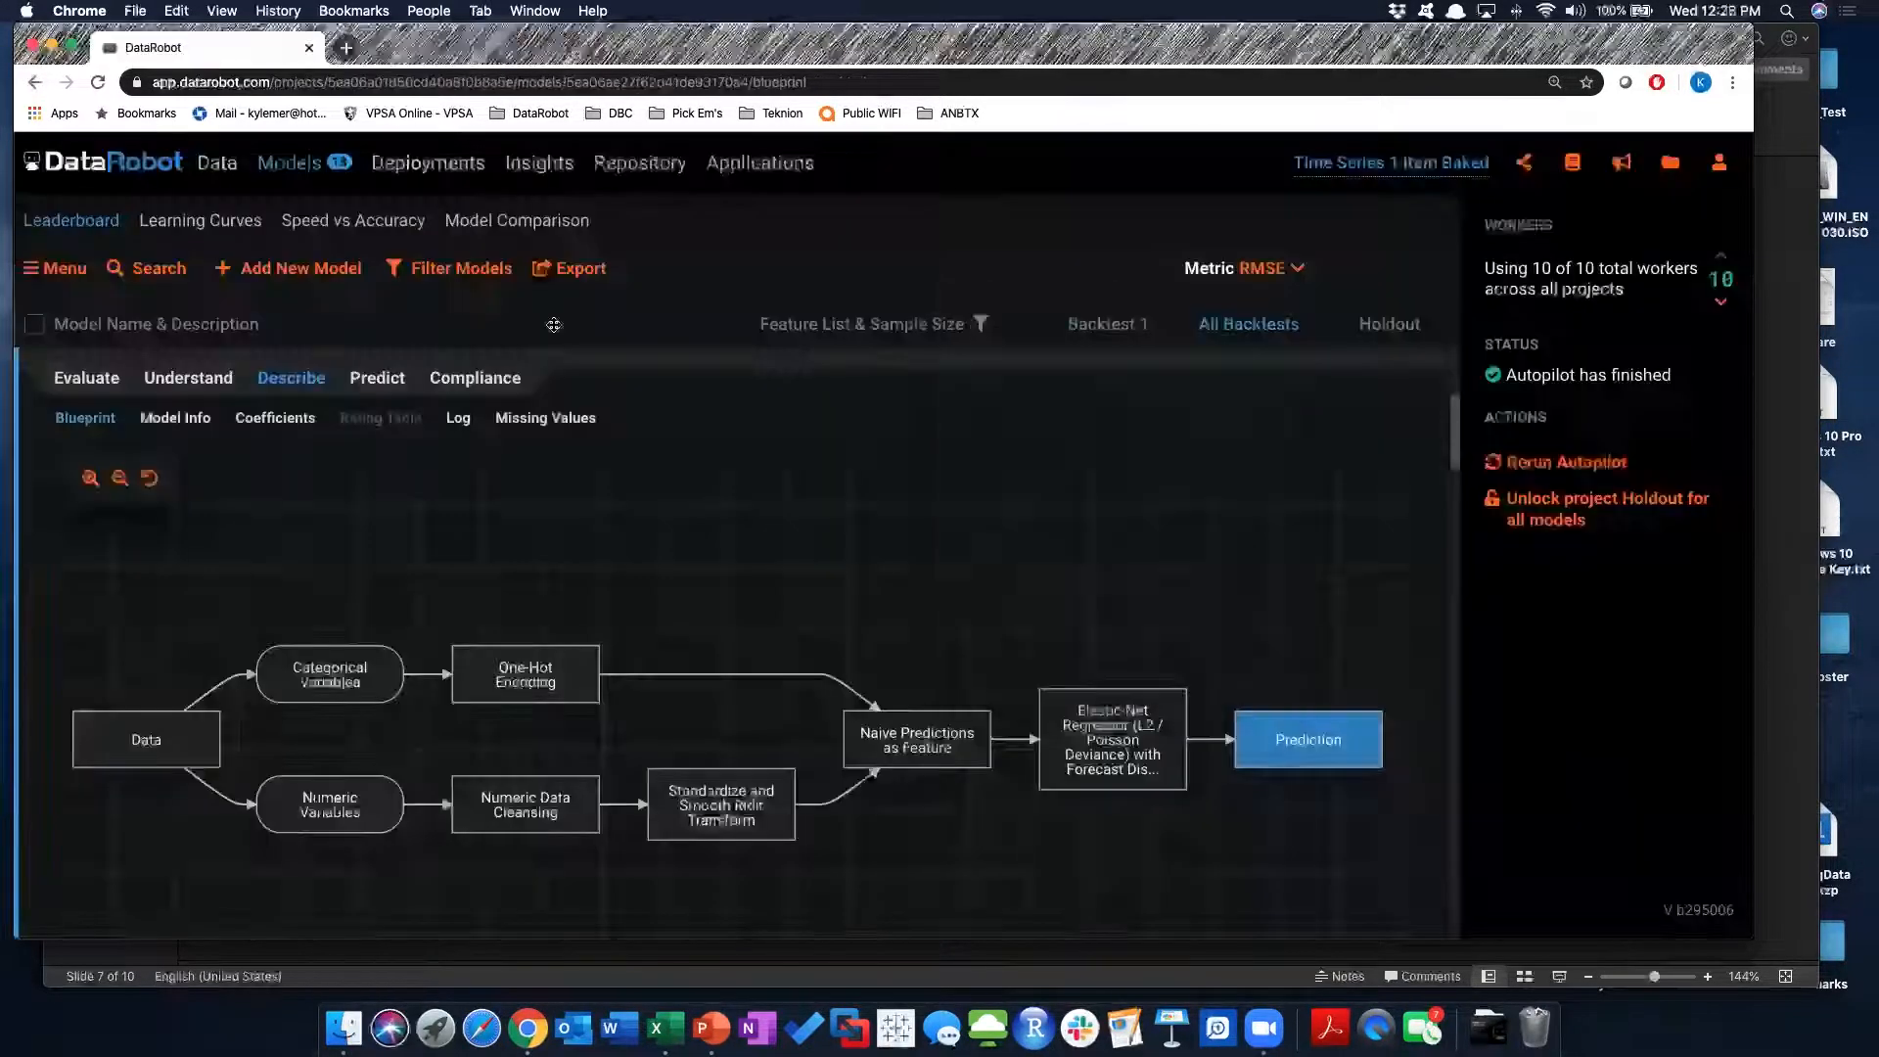
# Display the Elastic-Net model's Accuracy Over Time chart for Backtest 1 at a forecast distance of +1 day
pyautogui.scroll(2, 637, 567)
pyautogui.moveTo(83, 455)
pyautogui.click(118, 582)
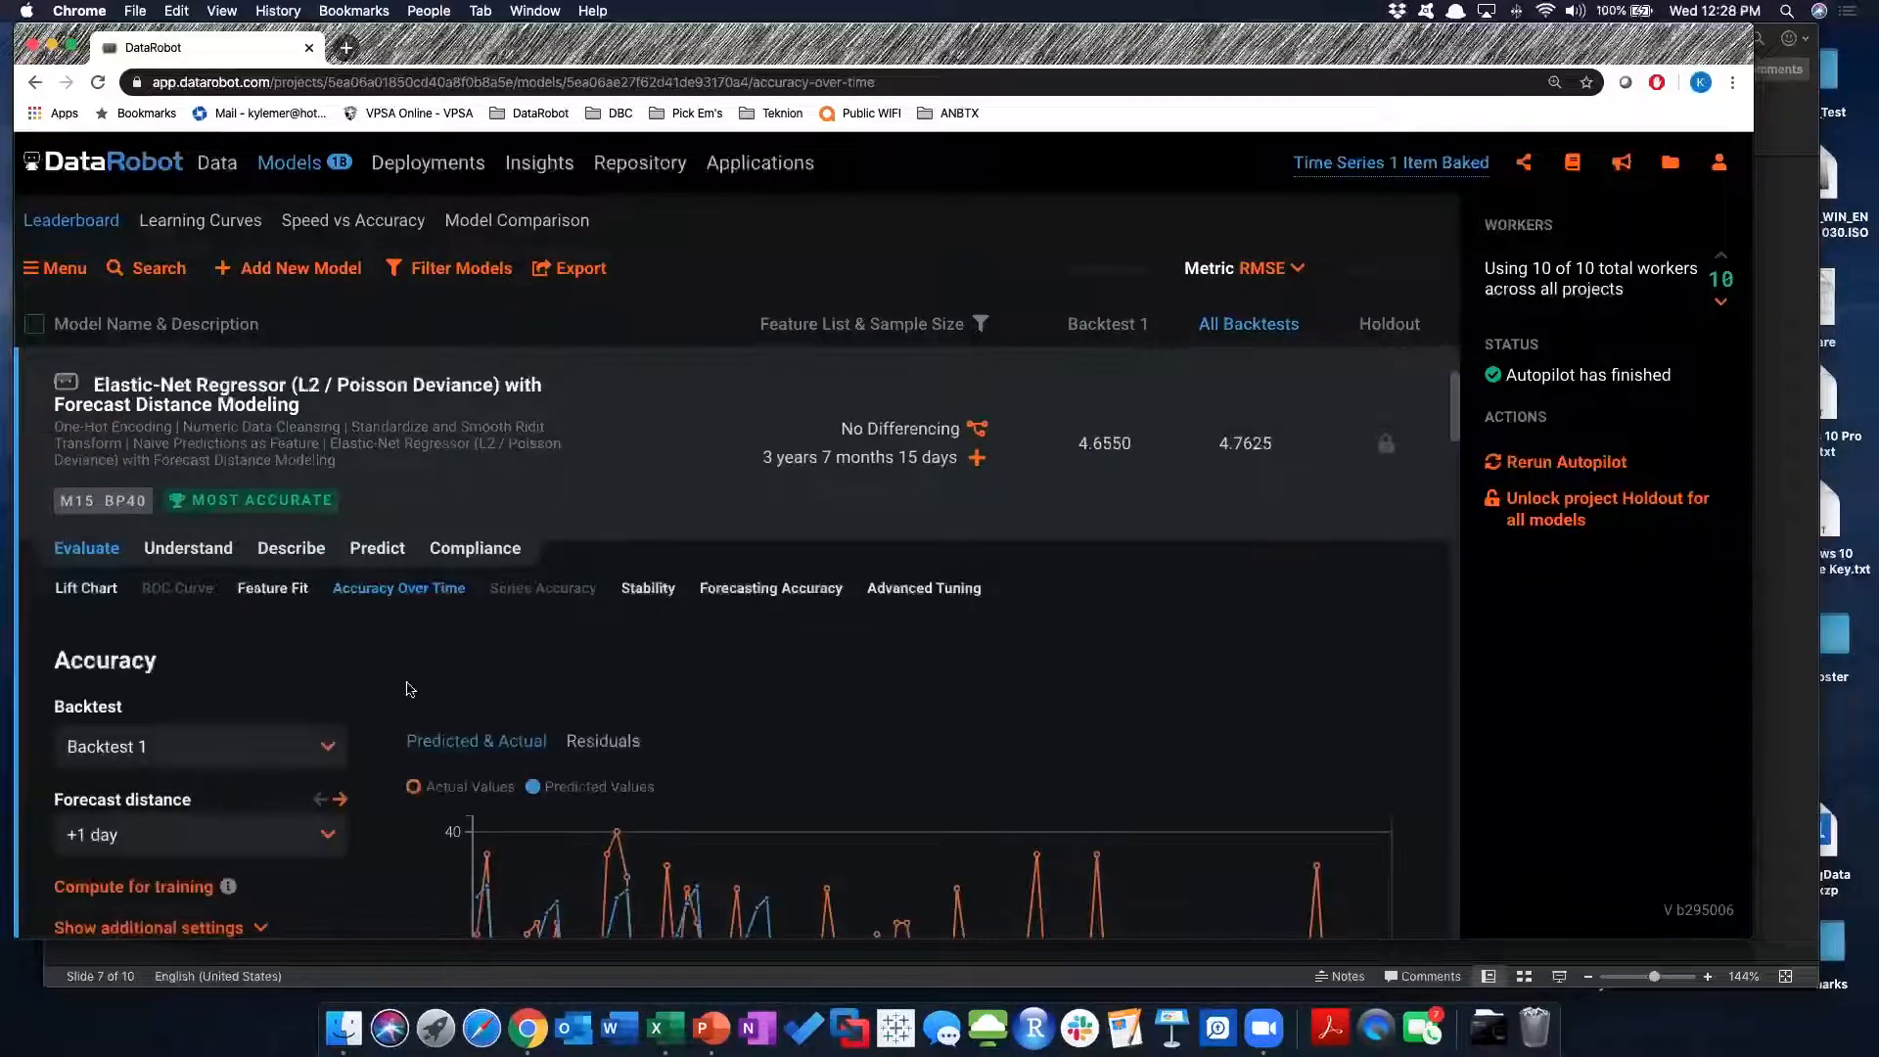
# Examine the Elastic-Net model's Lift Chart, comparing predicted and actual values from bin 1 through bin 10
pyautogui.click(99, 595)
pyautogui.scroll(-2, 897, 700)
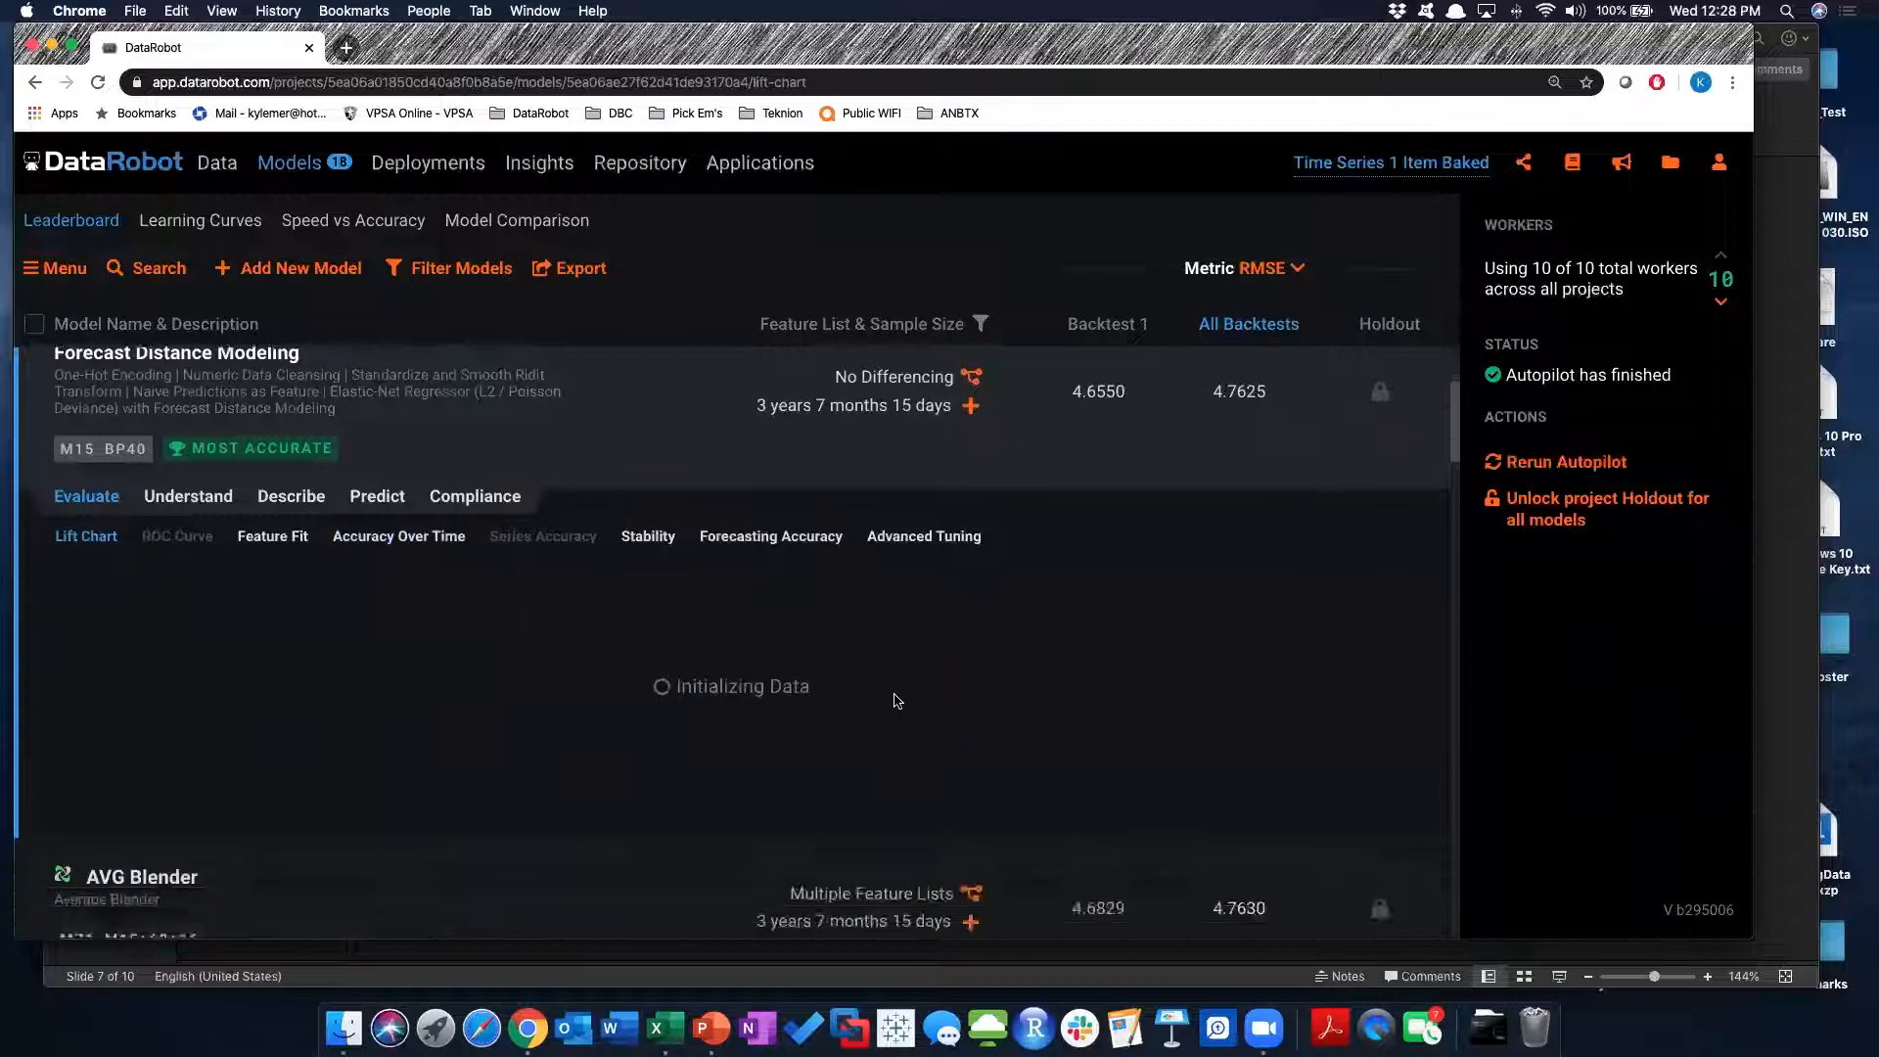
pyautogui.scroll(-1, 898, 701)
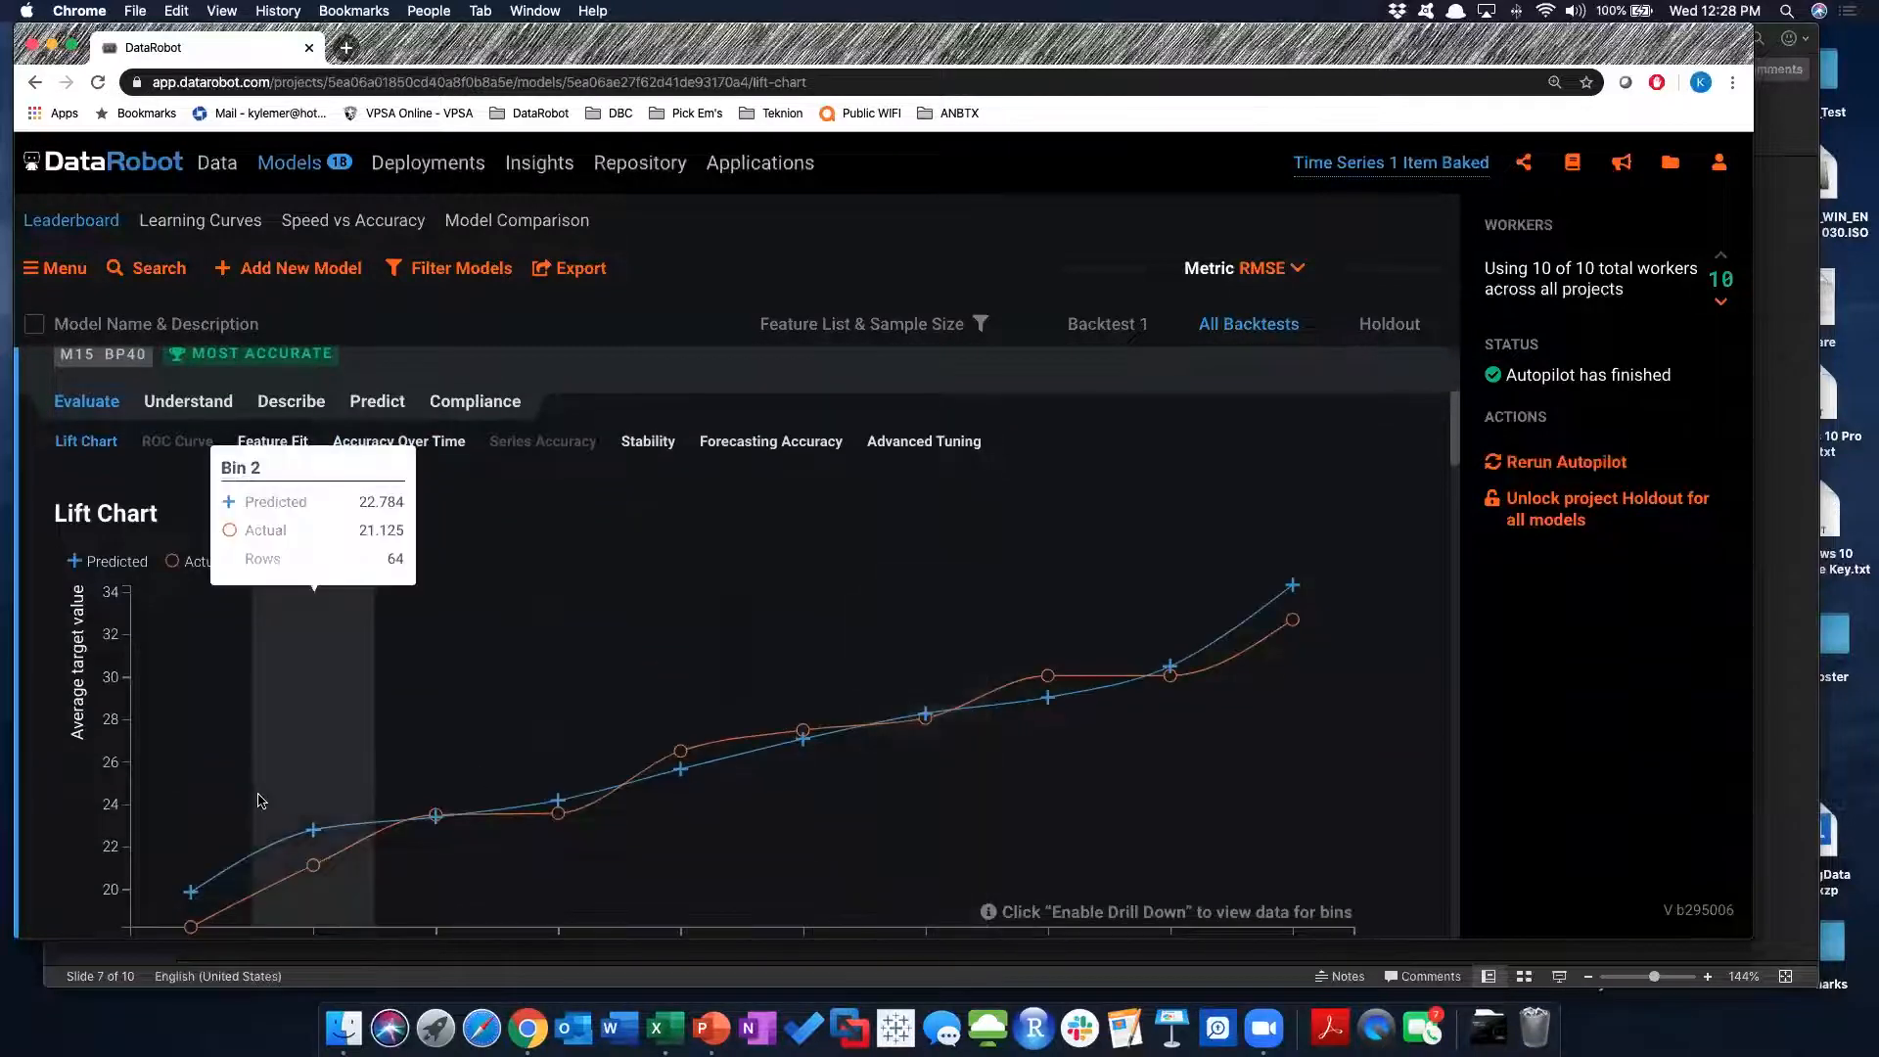
pyautogui.scroll(-1, 201, 818)
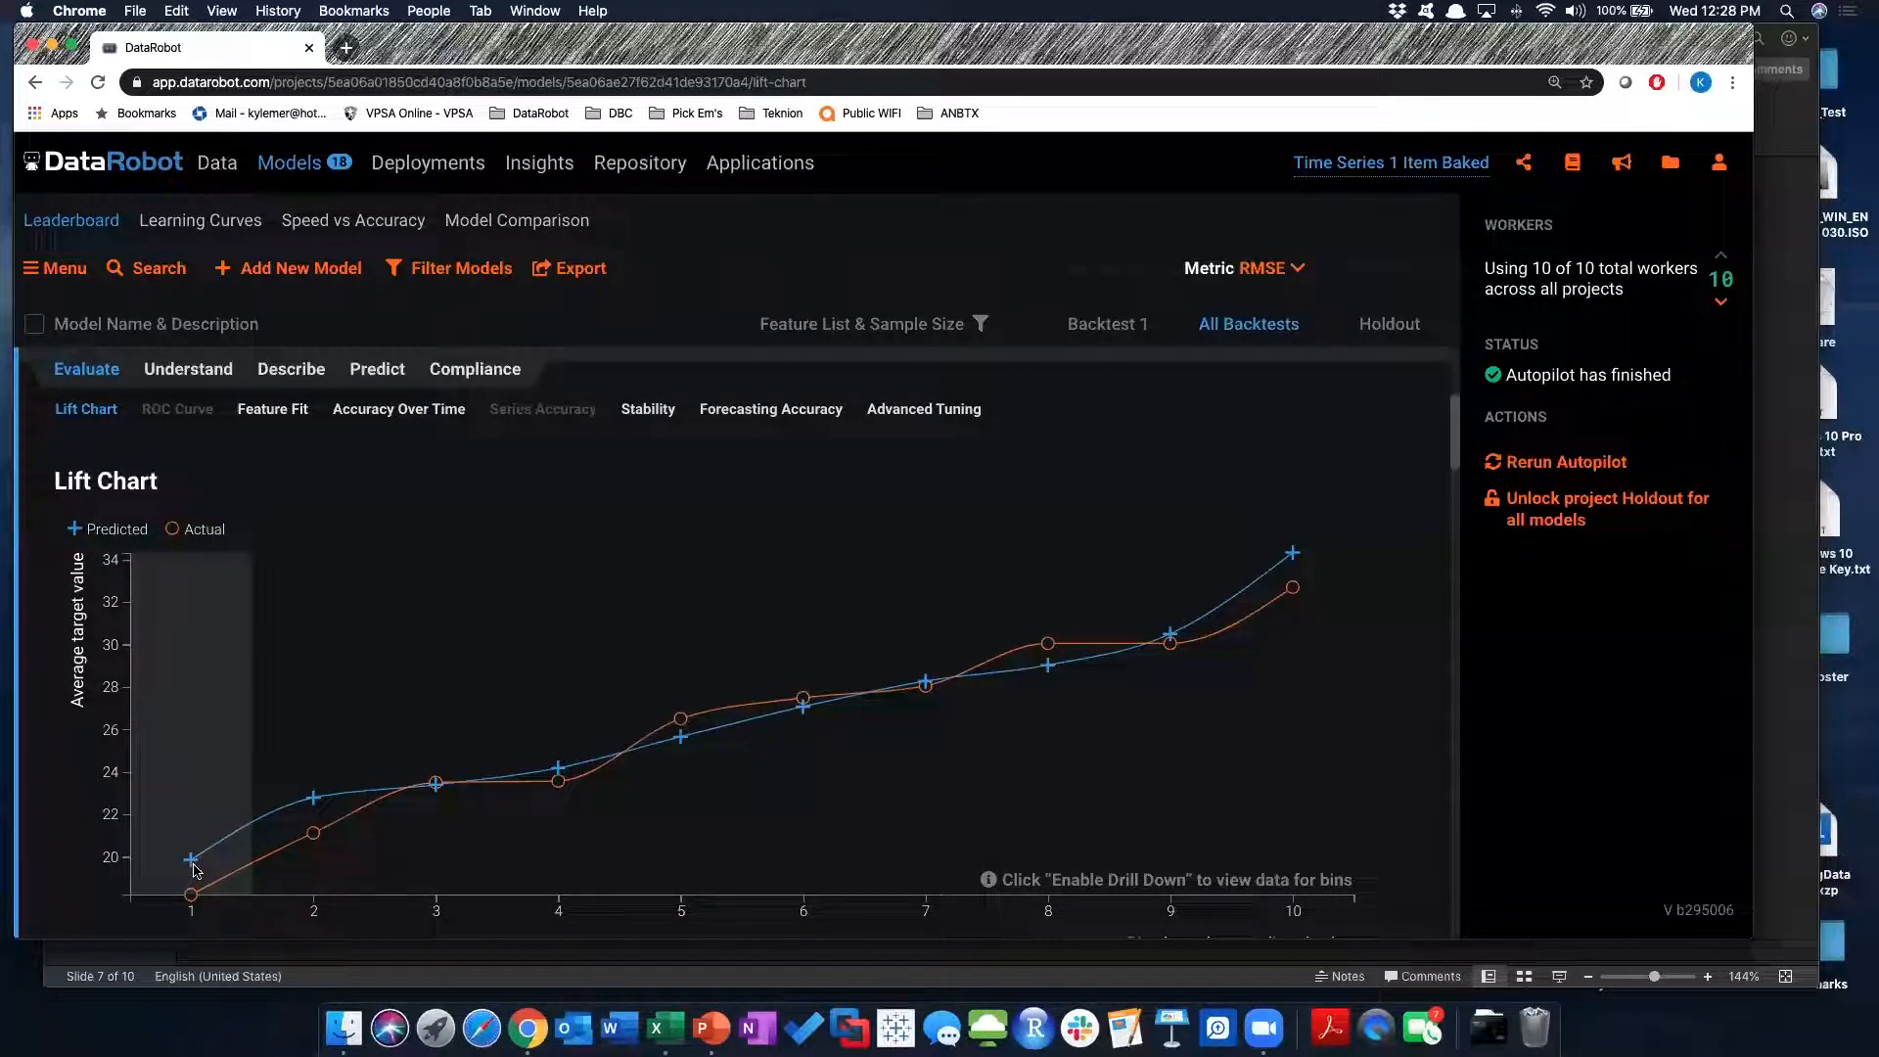
pyautogui.moveTo(315, 846)
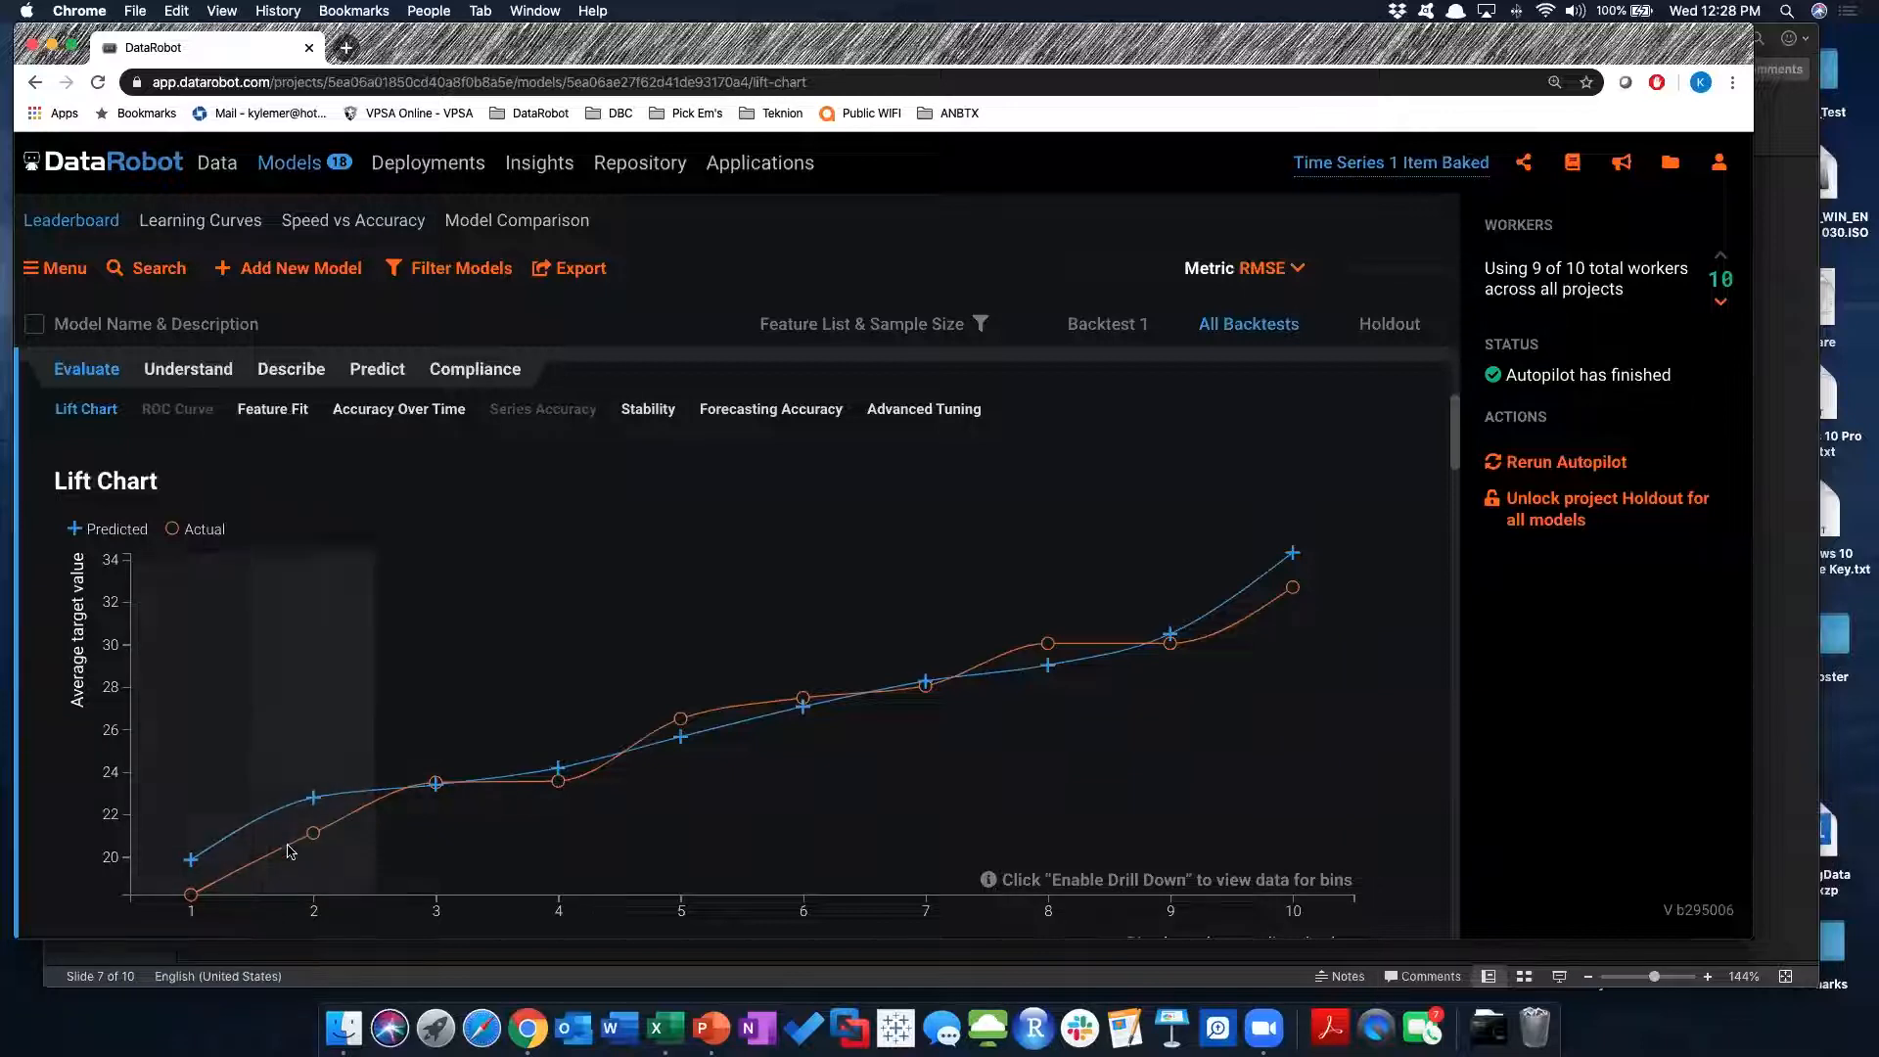
pyautogui.moveTo(738, 854)
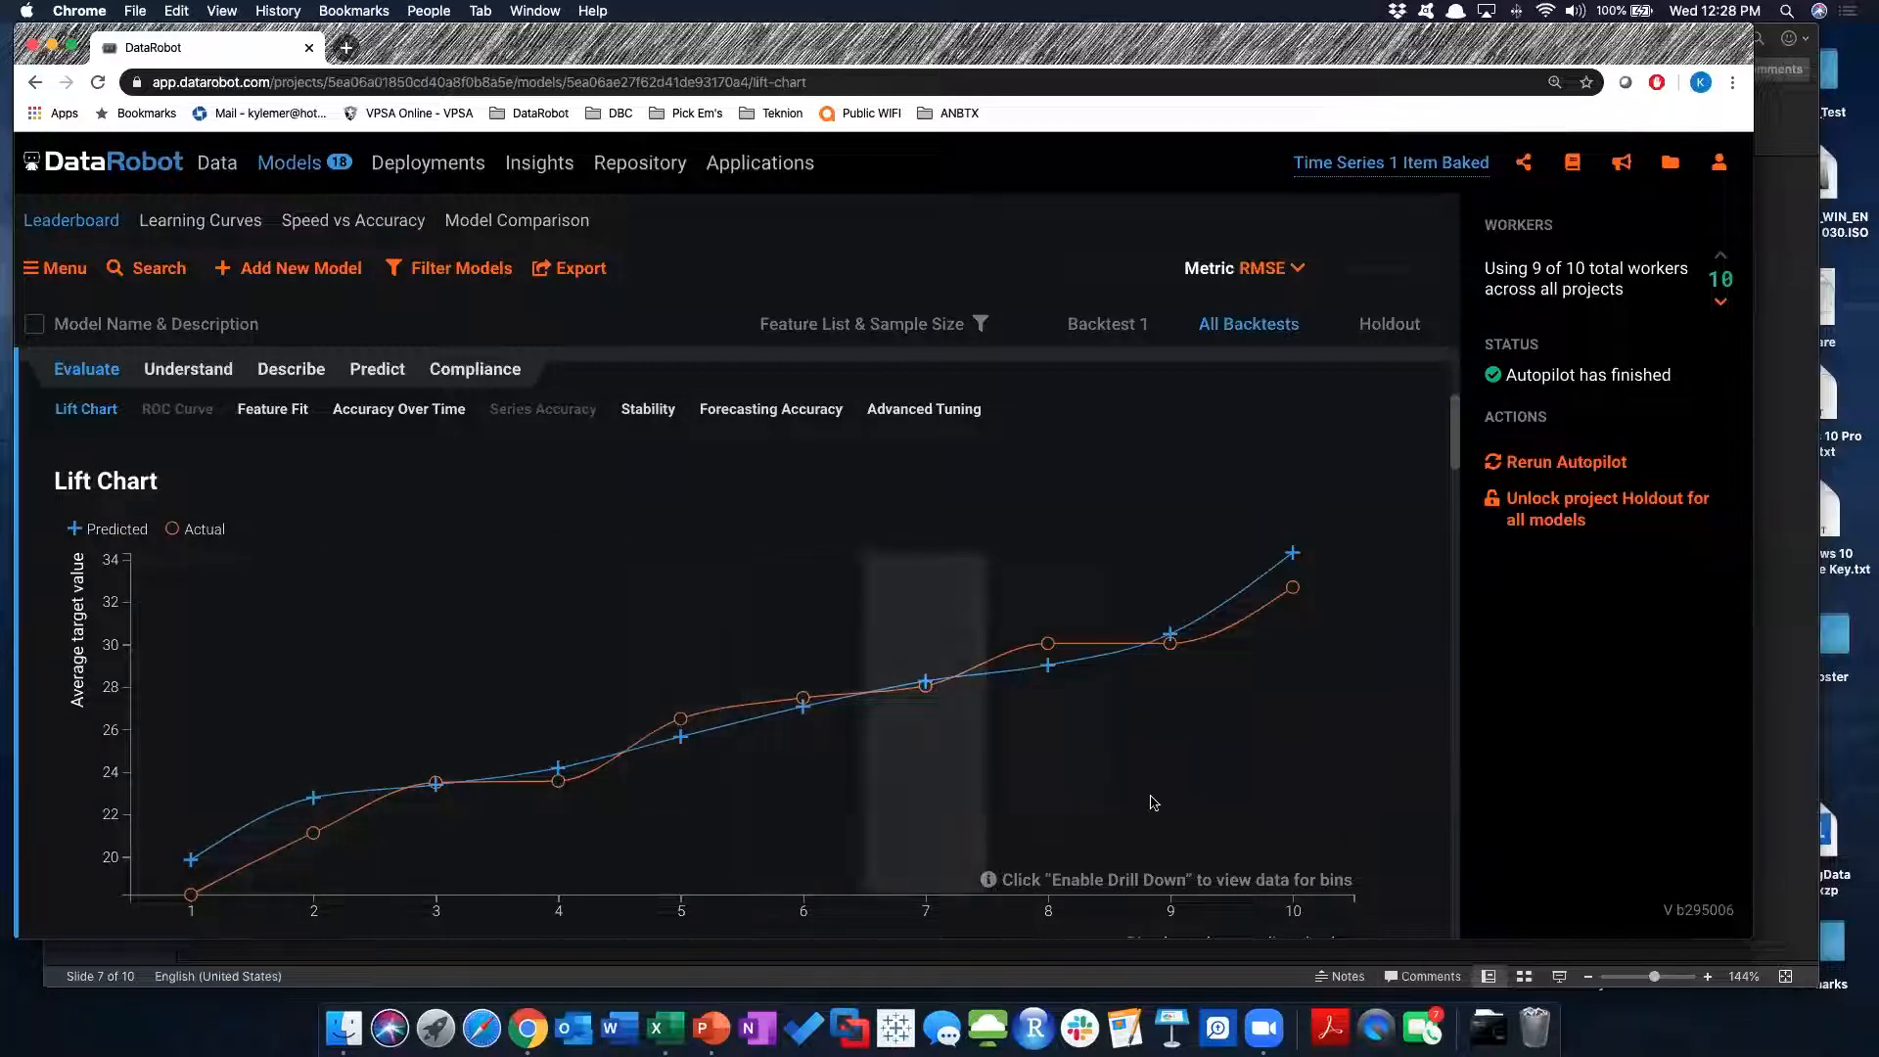
pyautogui.moveTo(1313, 808)
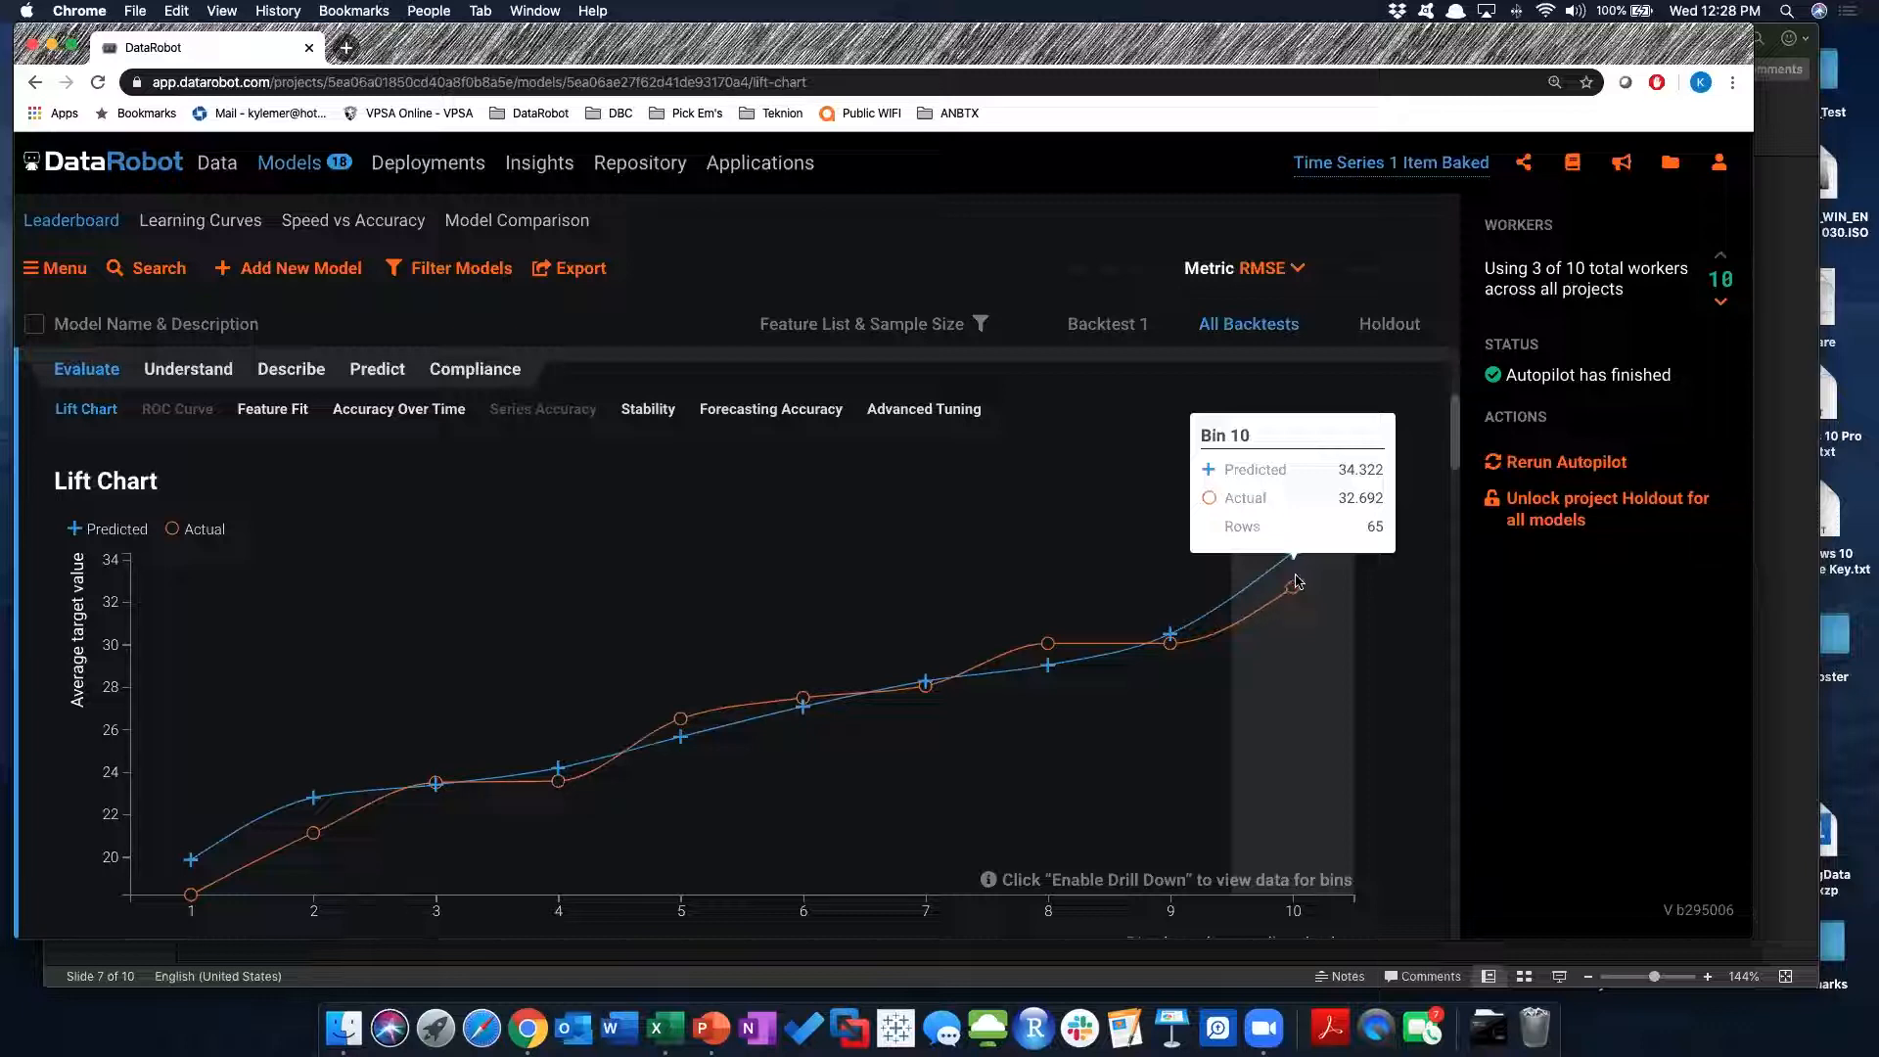
pyautogui.moveTo(1299, 610)
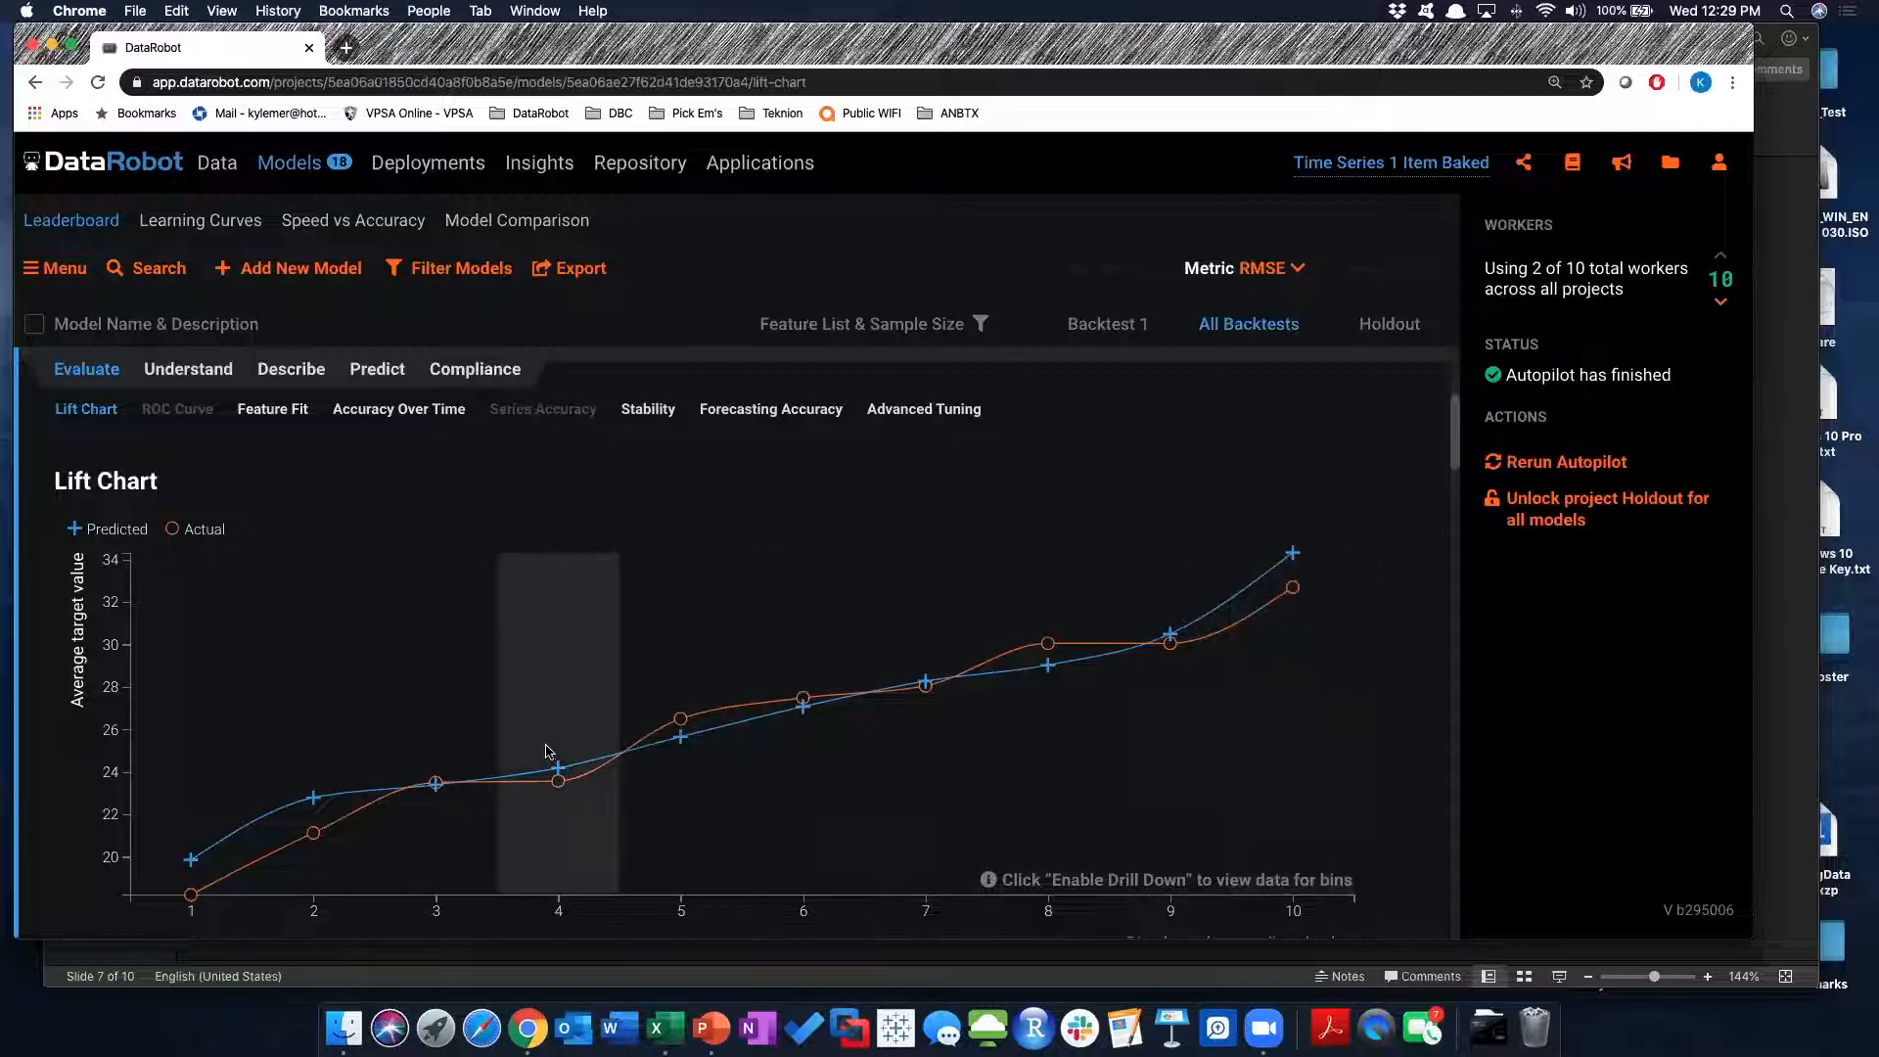
pyautogui.moveTo(180, 810)
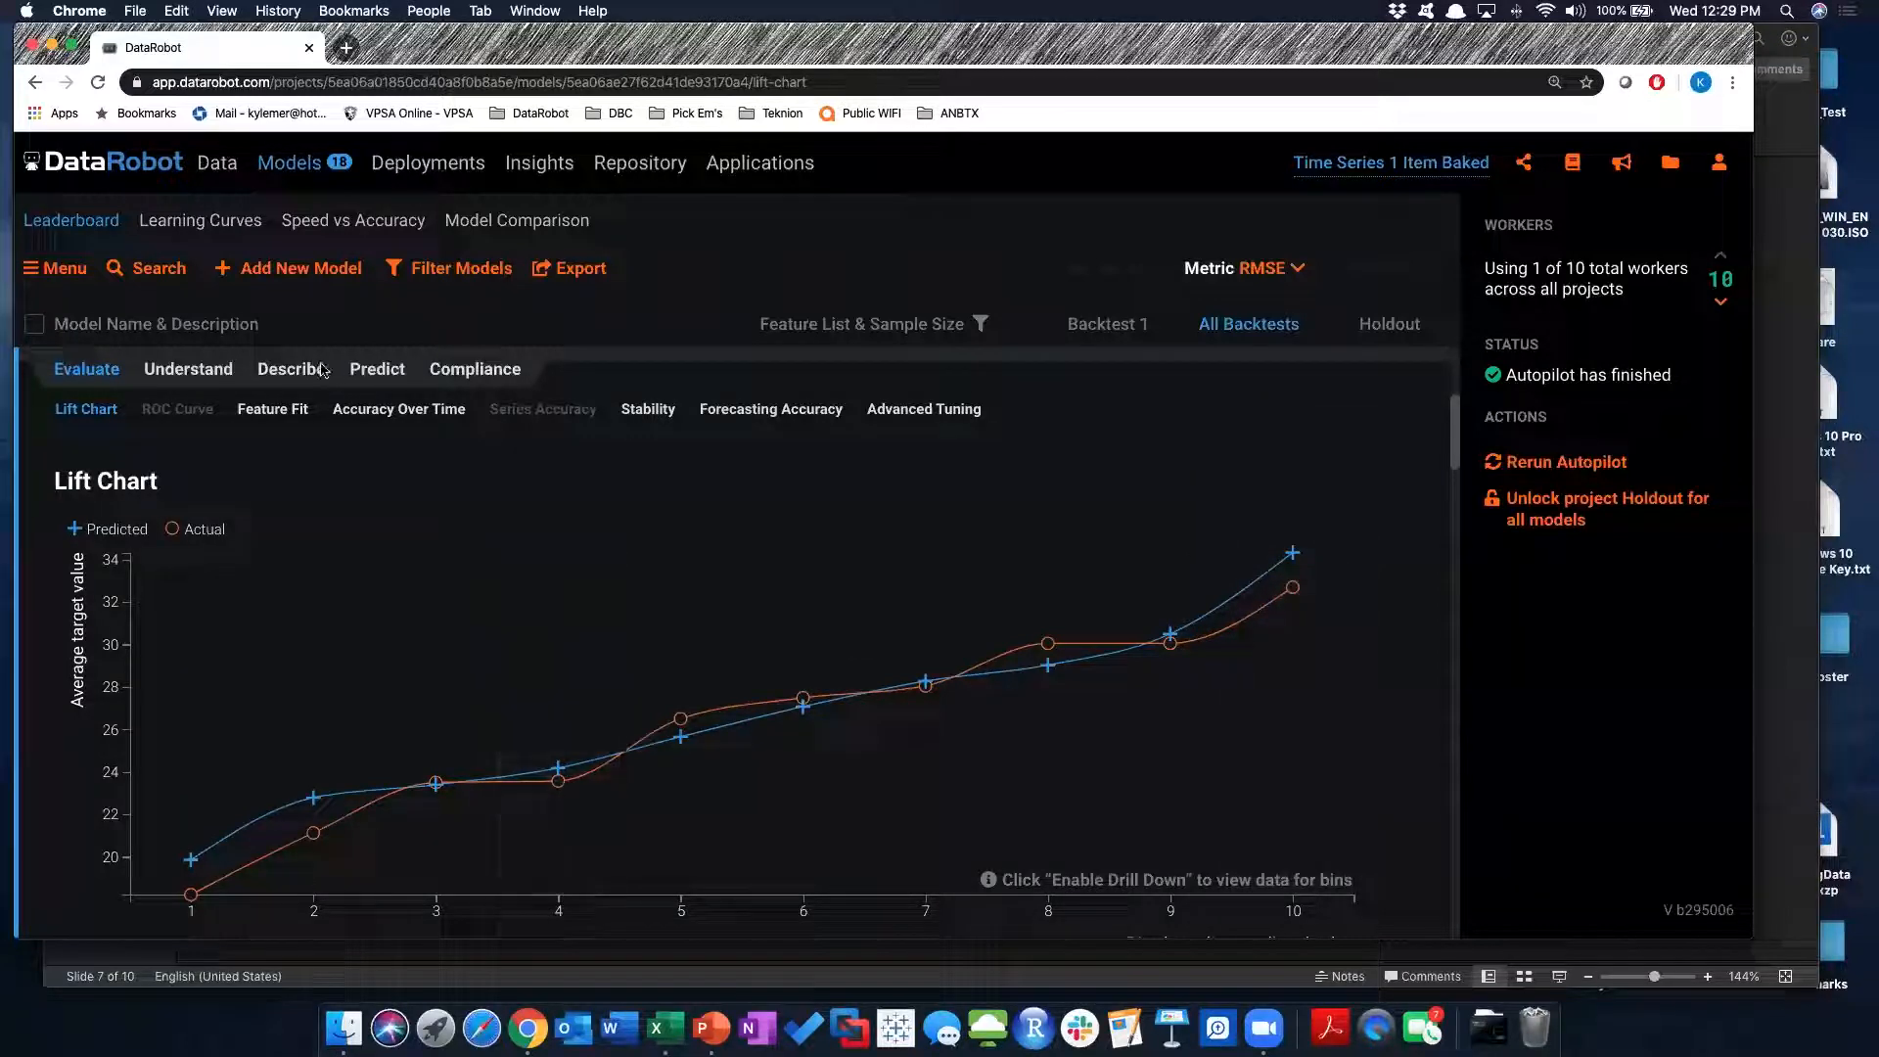
# Look at the Elastic-Net model's Feature Fit chart for the sales (same weekday) (28 day mean) (log) feature
pyautogui.click(277, 413)
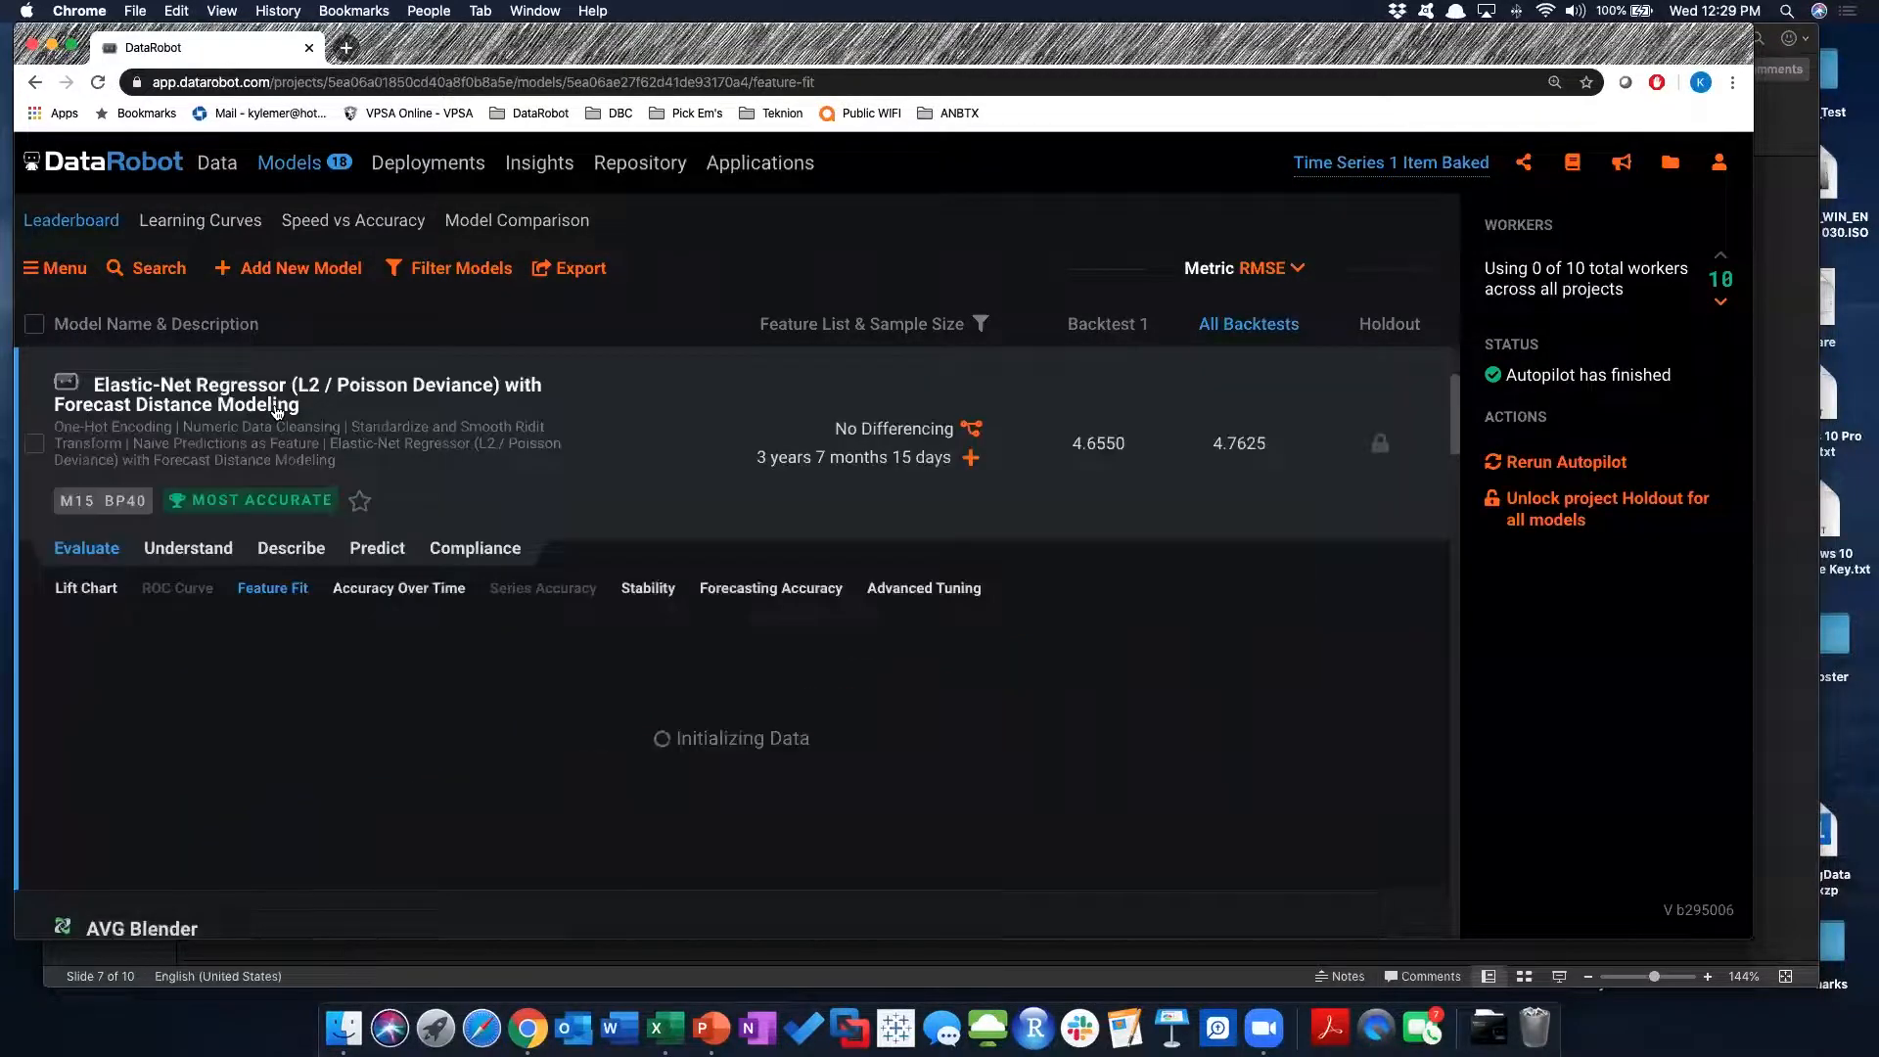
pyautogui.scroll(-5, 688, 712)
pyautogui.moveTo(550, 748)
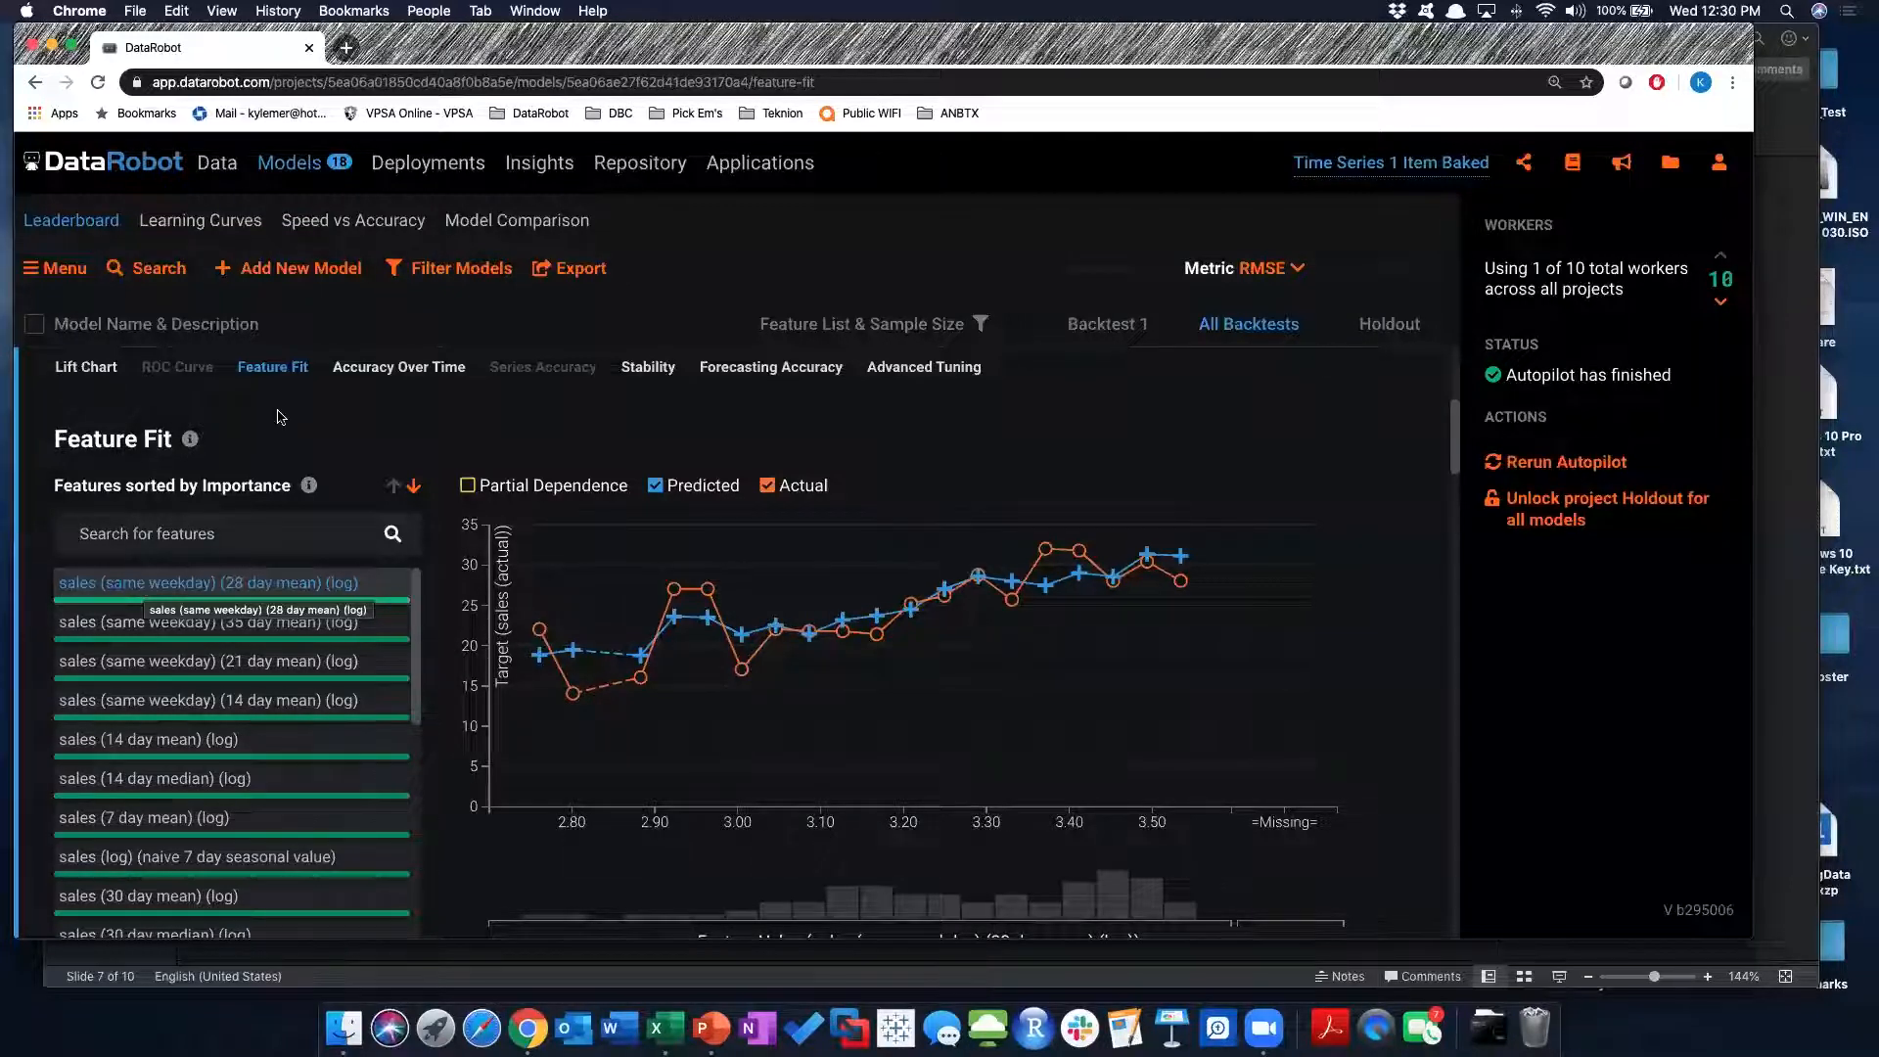
# Review the Elastic-Net model's Accuracy Over Time chart for All Backtests and for Backtest 2 at a +1 day forecast distance
pyautogui.click(377, 368)
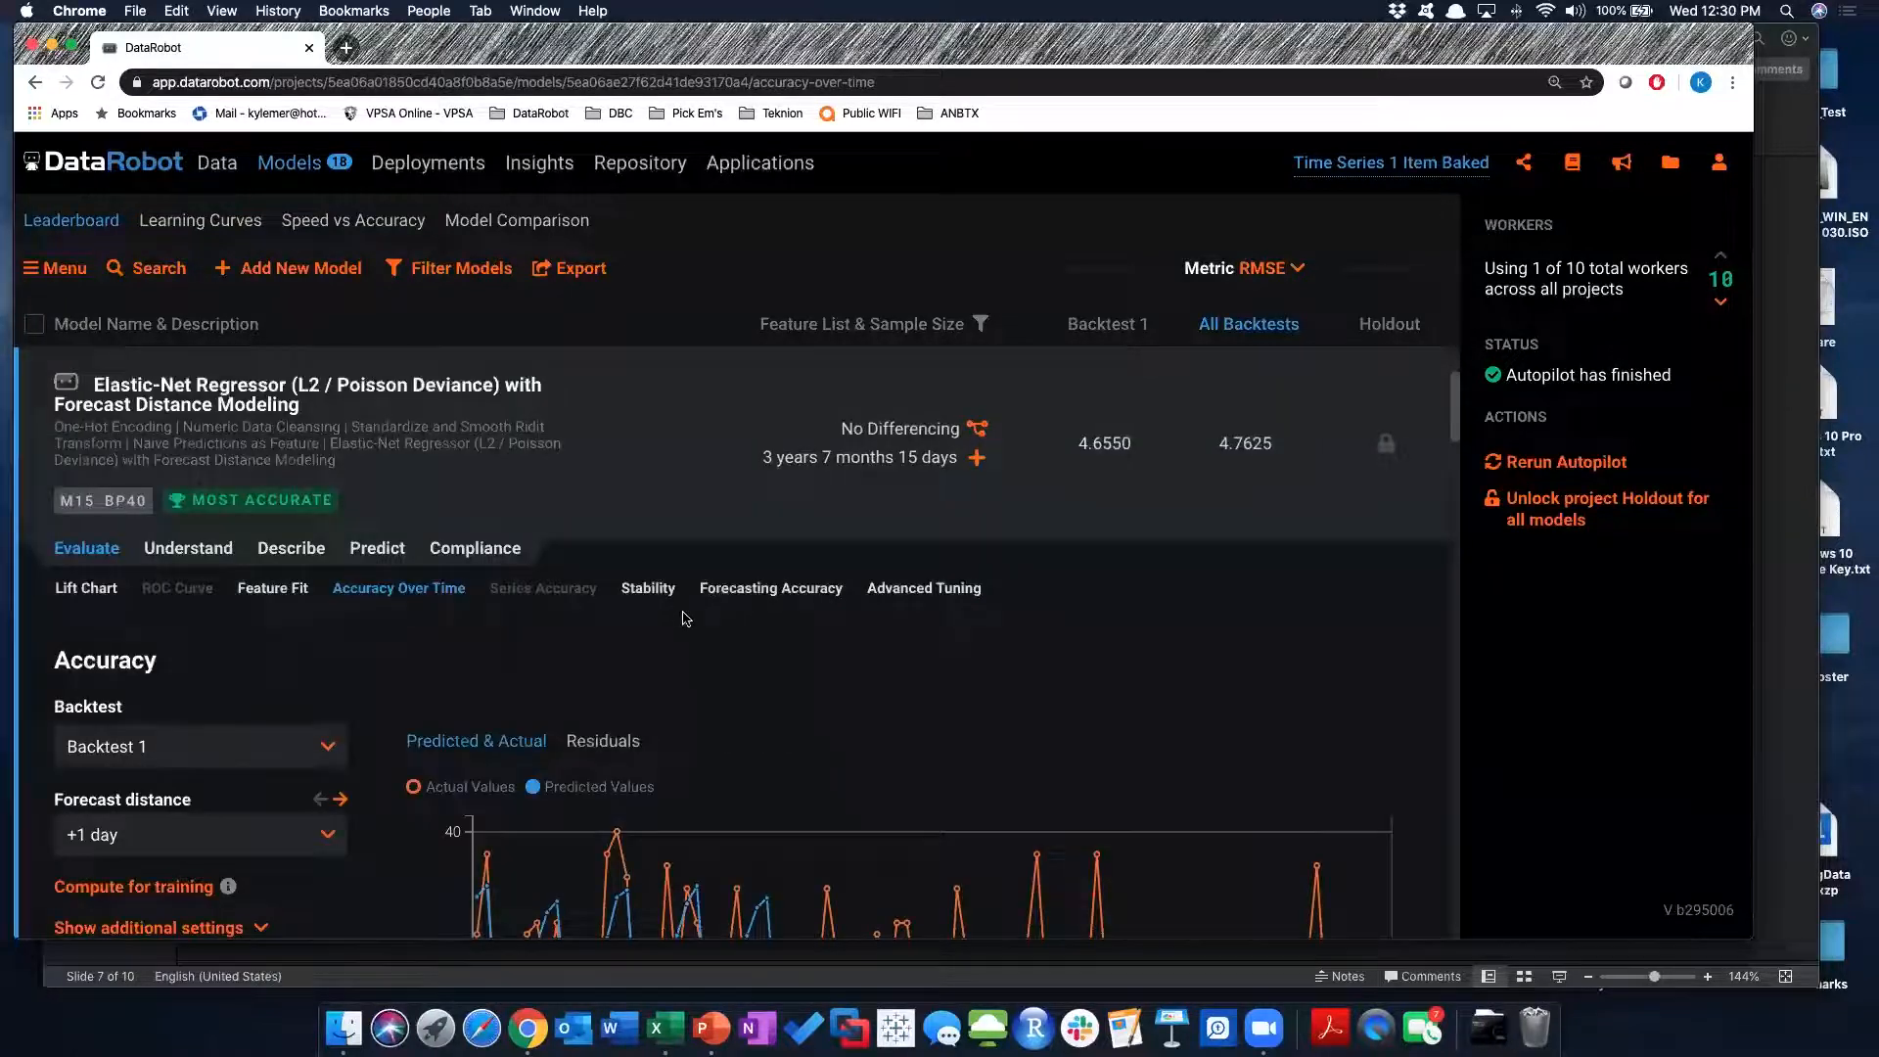
pyautogui.scroll(-3, 686, 618)
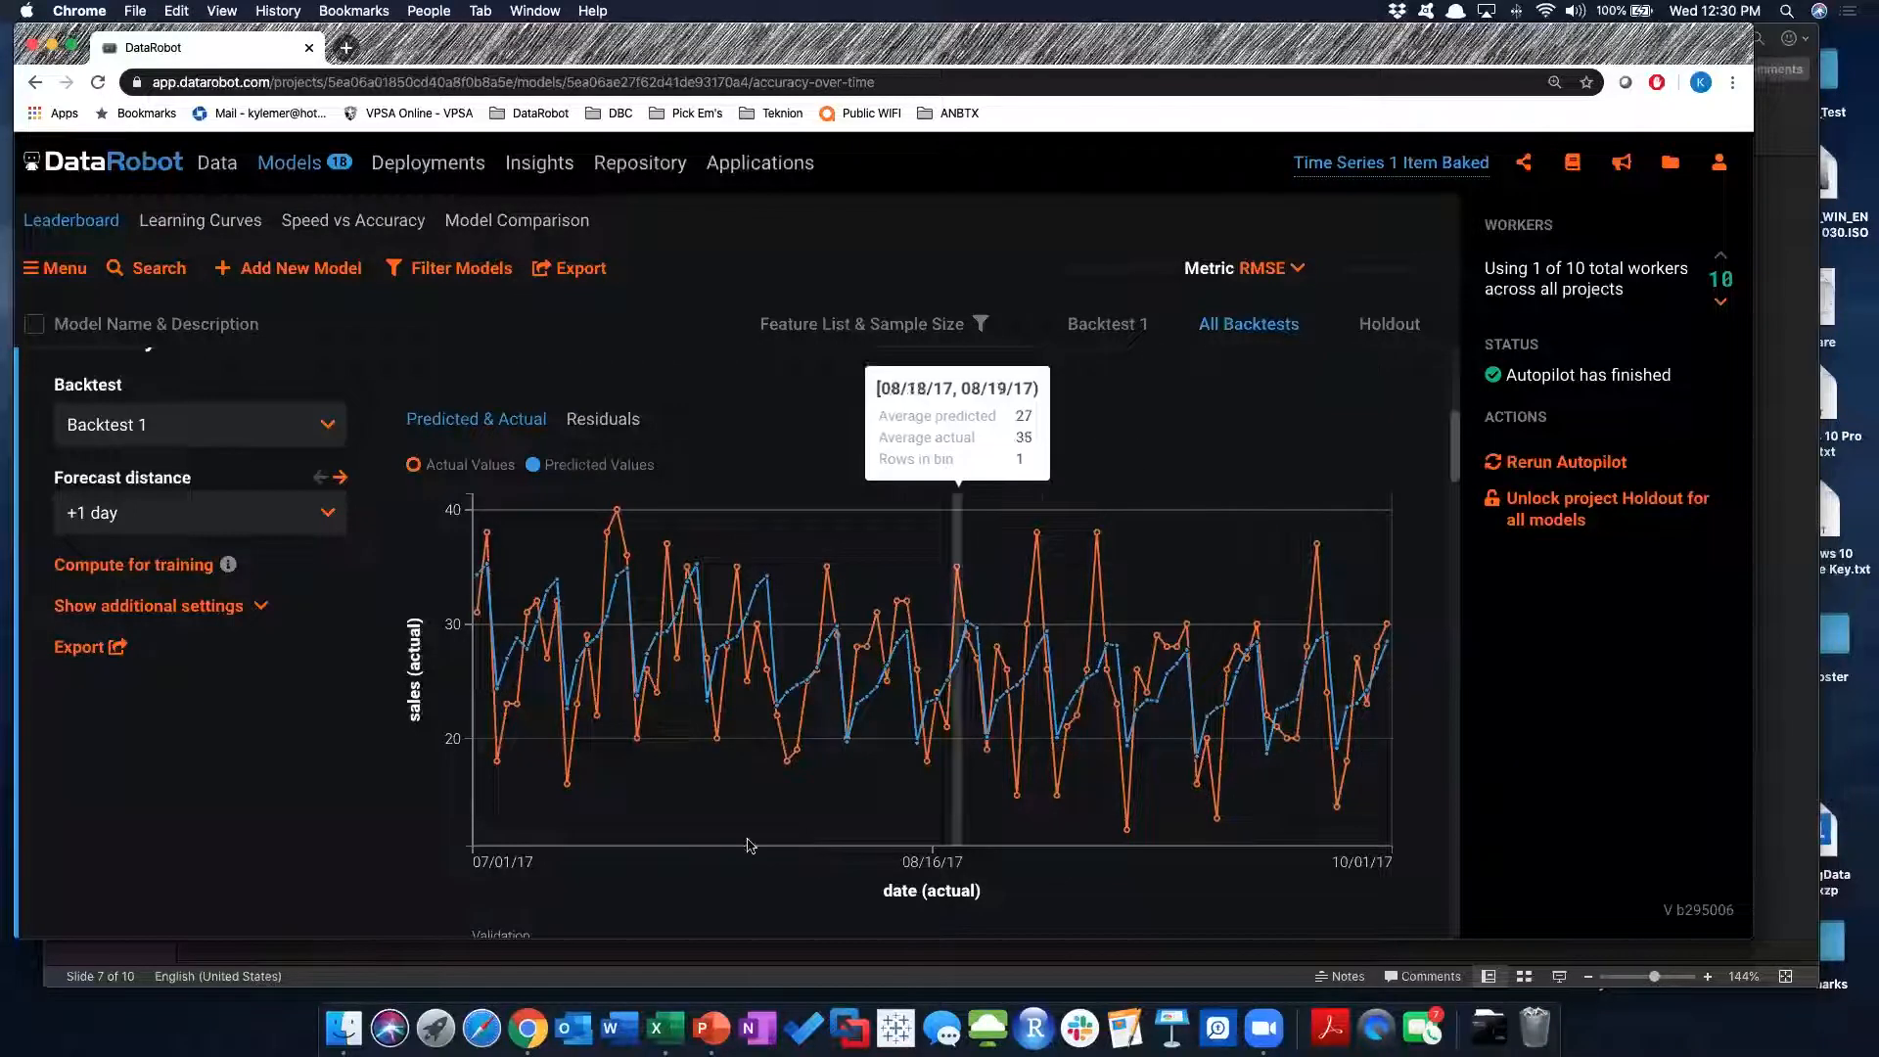
pyautogui.click(322, 430)
pyautogui.click(245, 663)
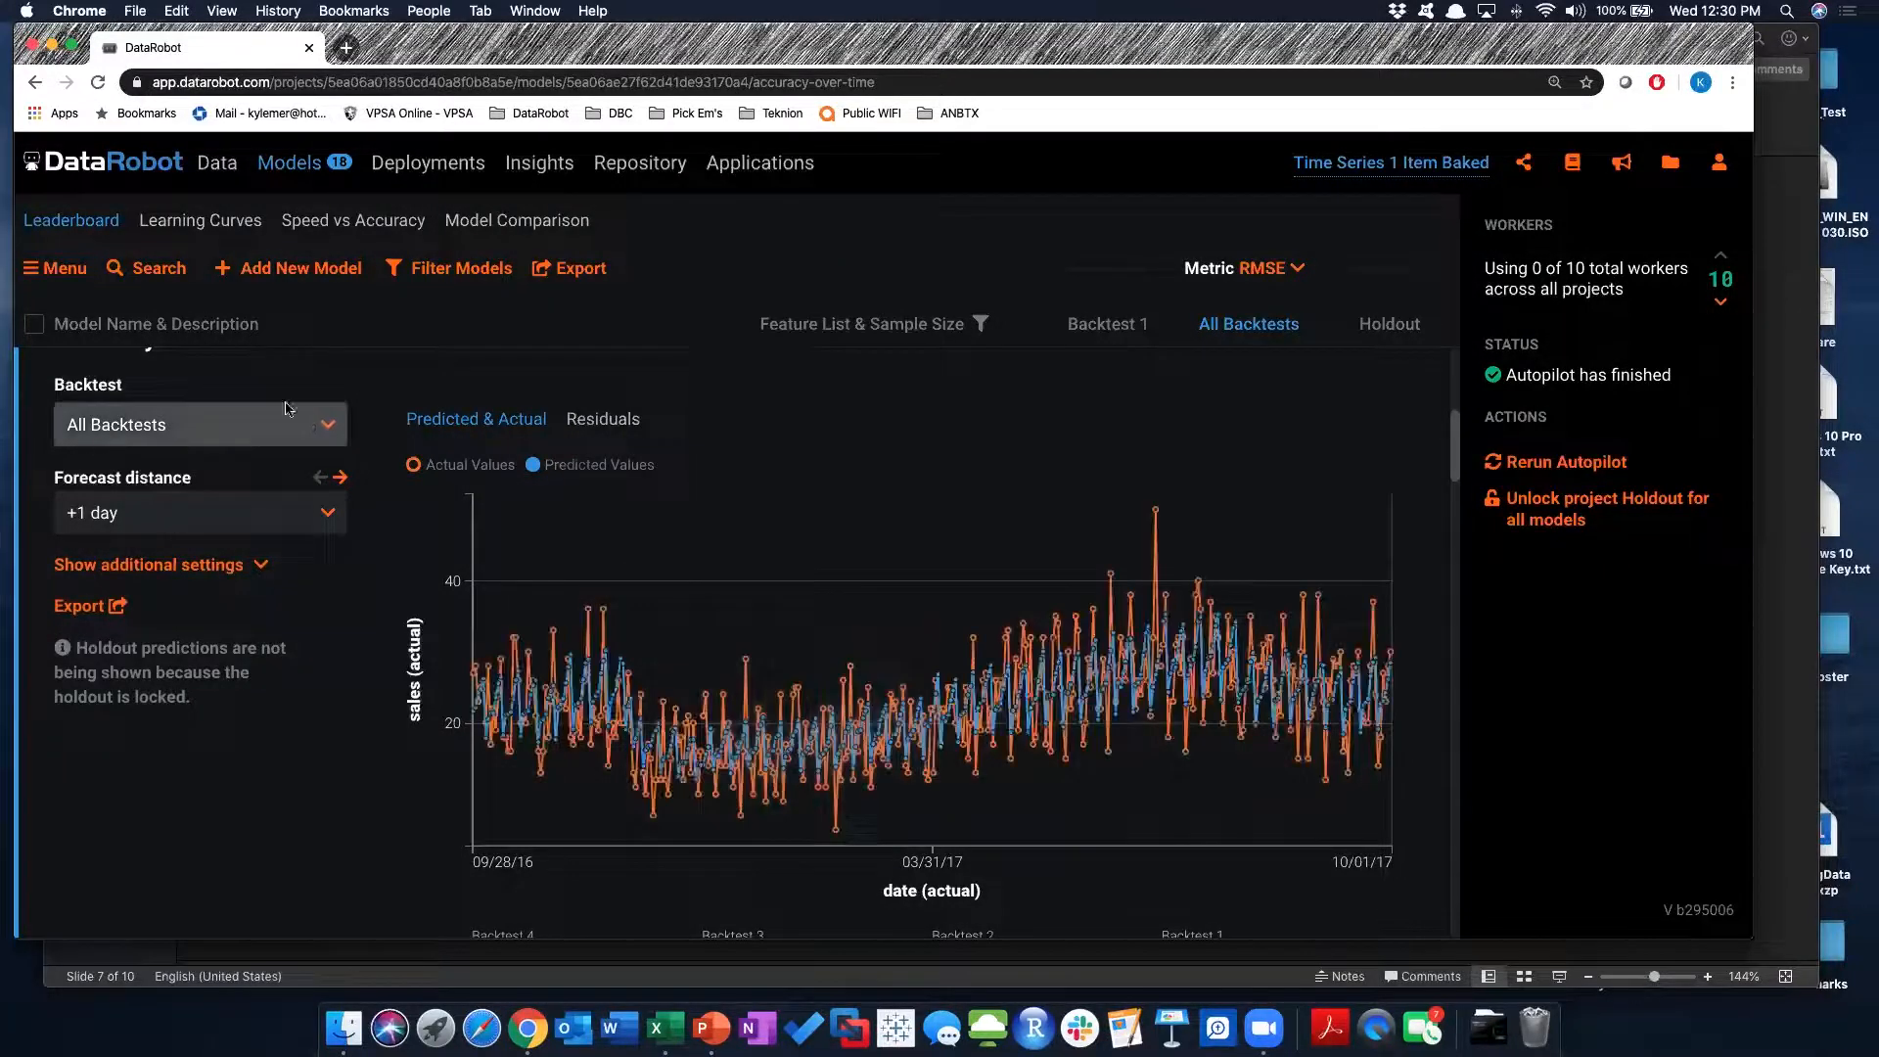
pyautogui.click(330, 427)
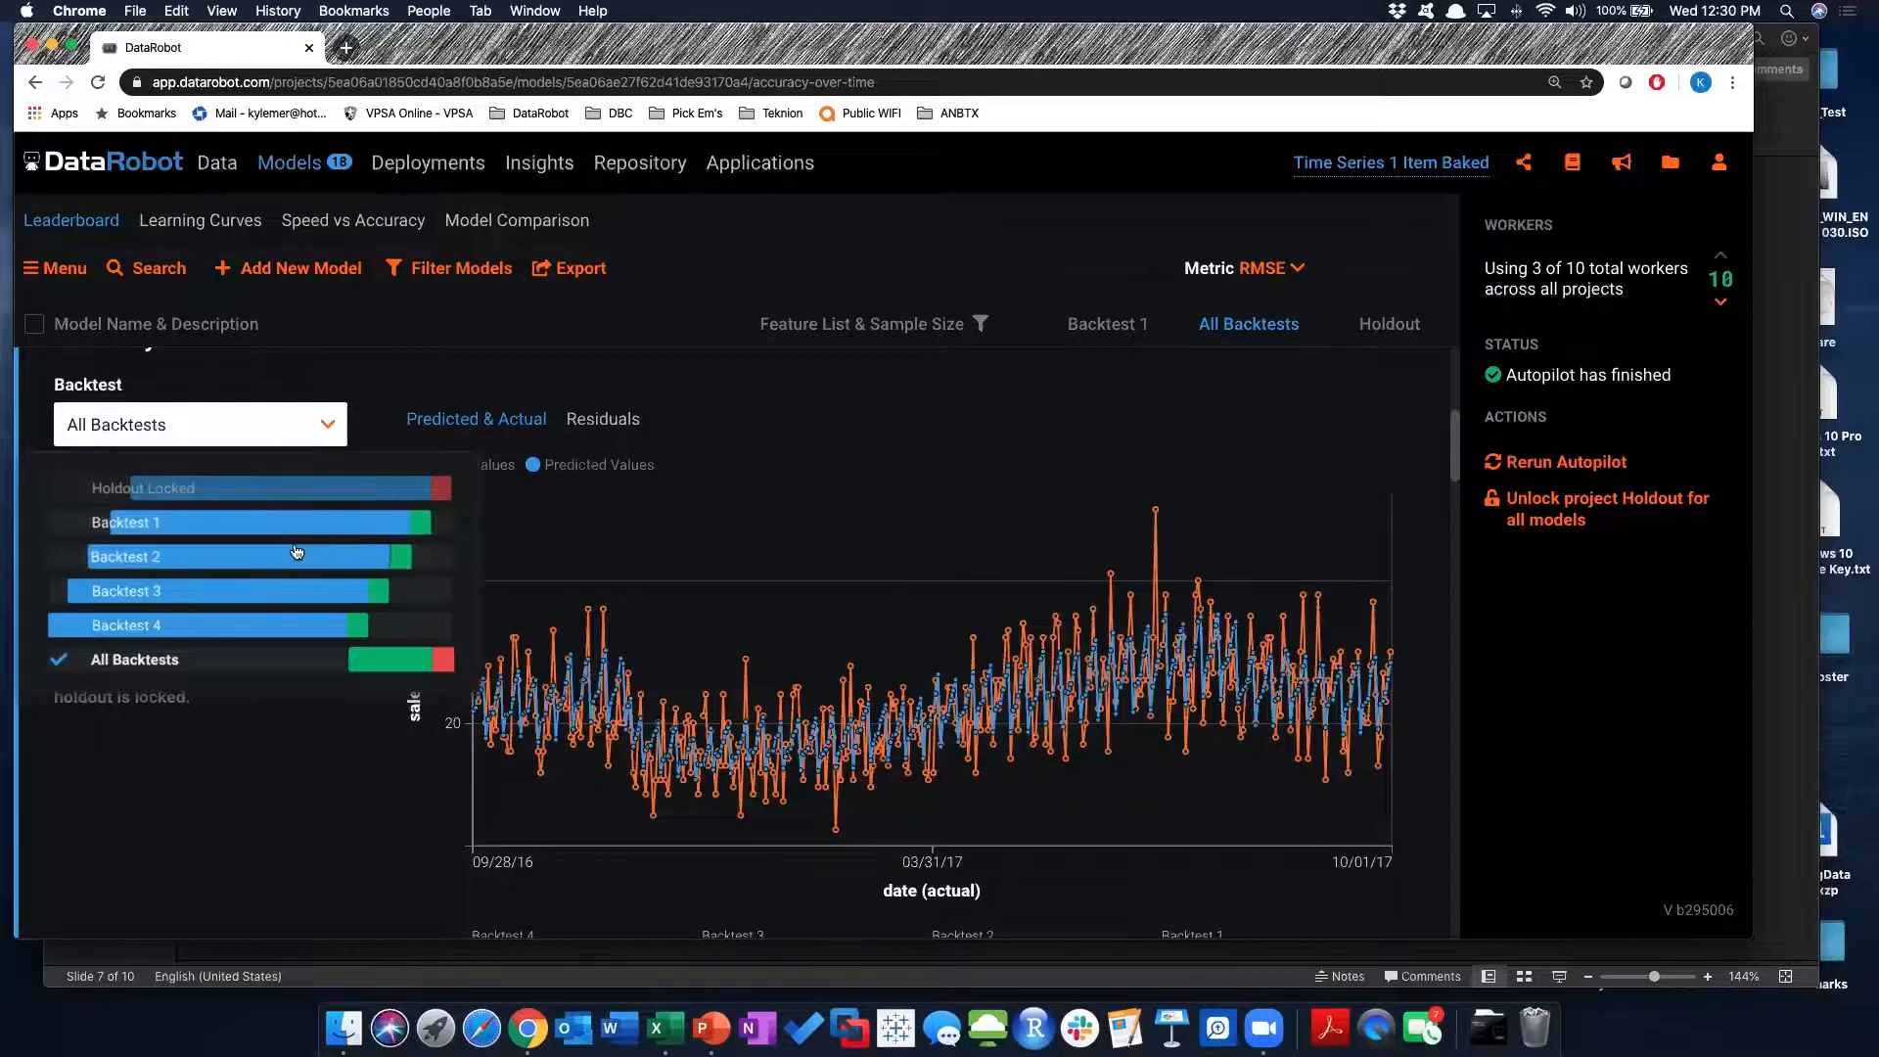
pyautogui.click(256, 556)
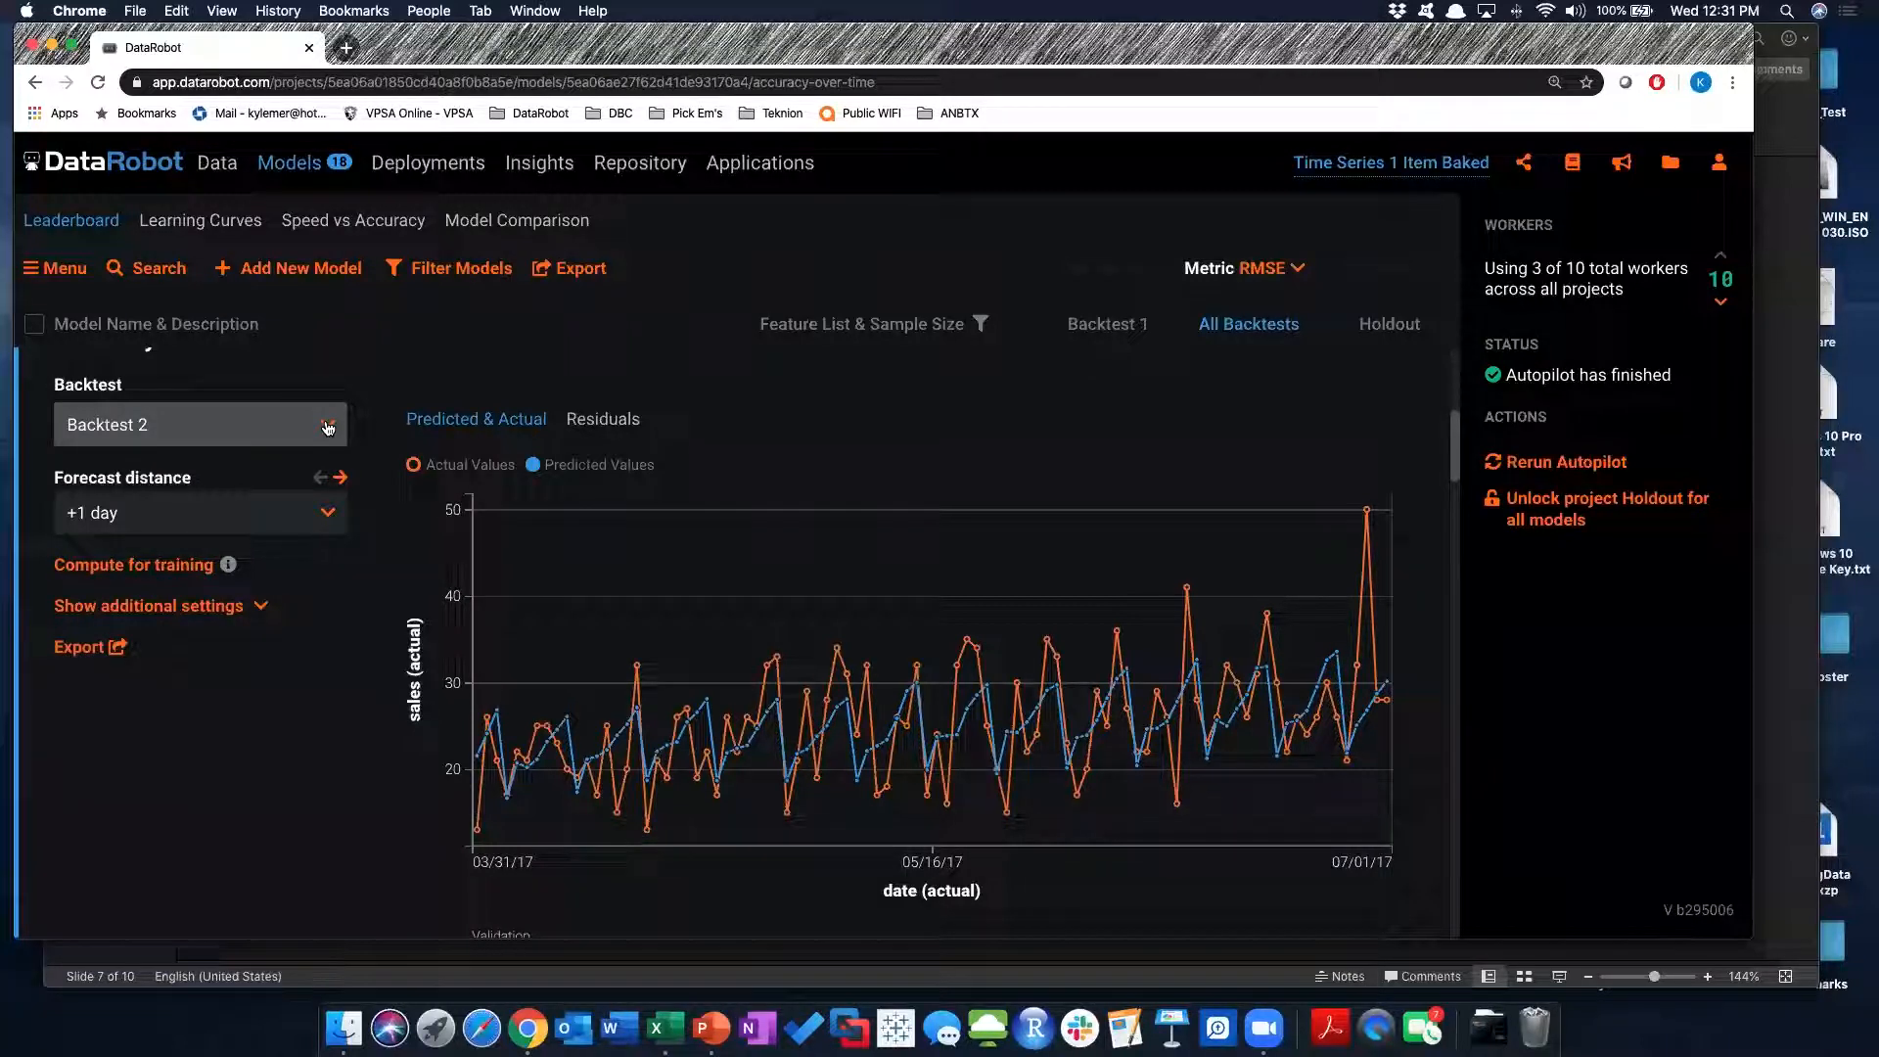
# Look at the Elastic-Net model's Feature Impact chart for the original features
pyautogui.scroll(3, 328, 427)
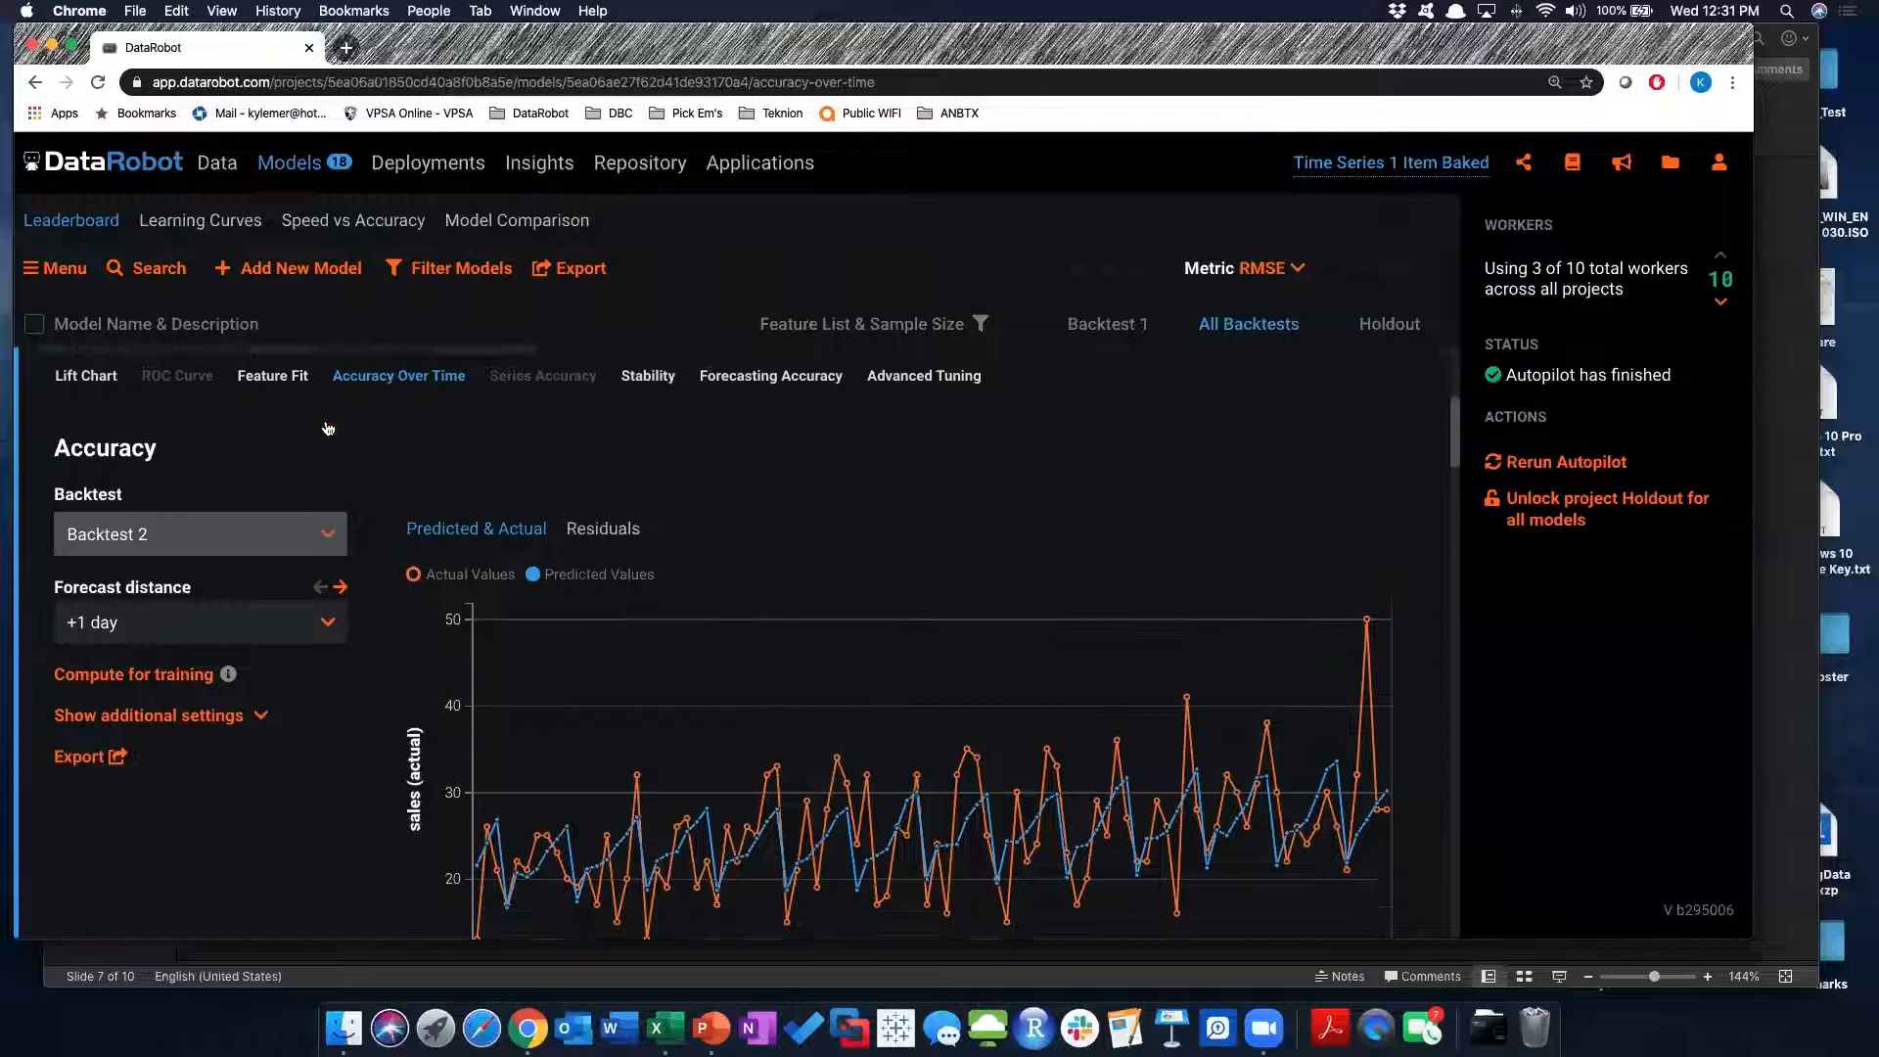
pyautogui.scroll(1, 328, 427)
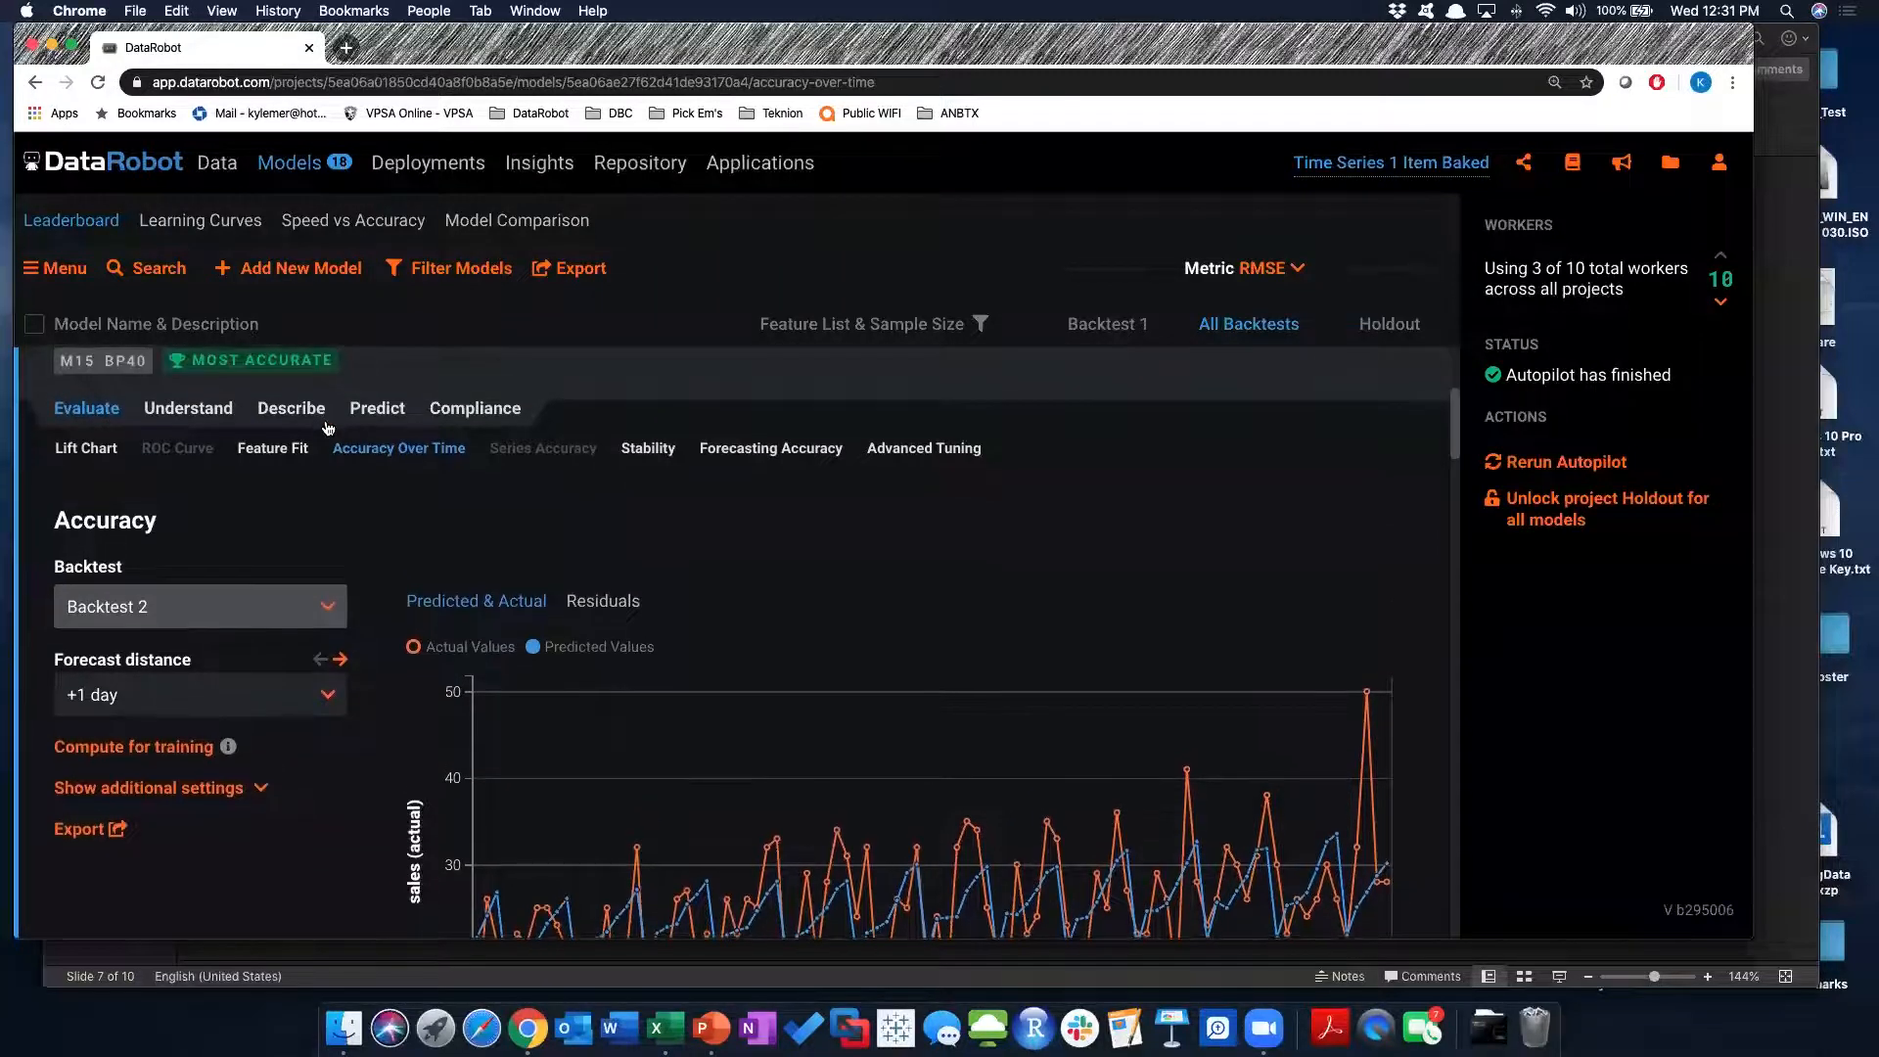
pyautogui.click(196, 411)
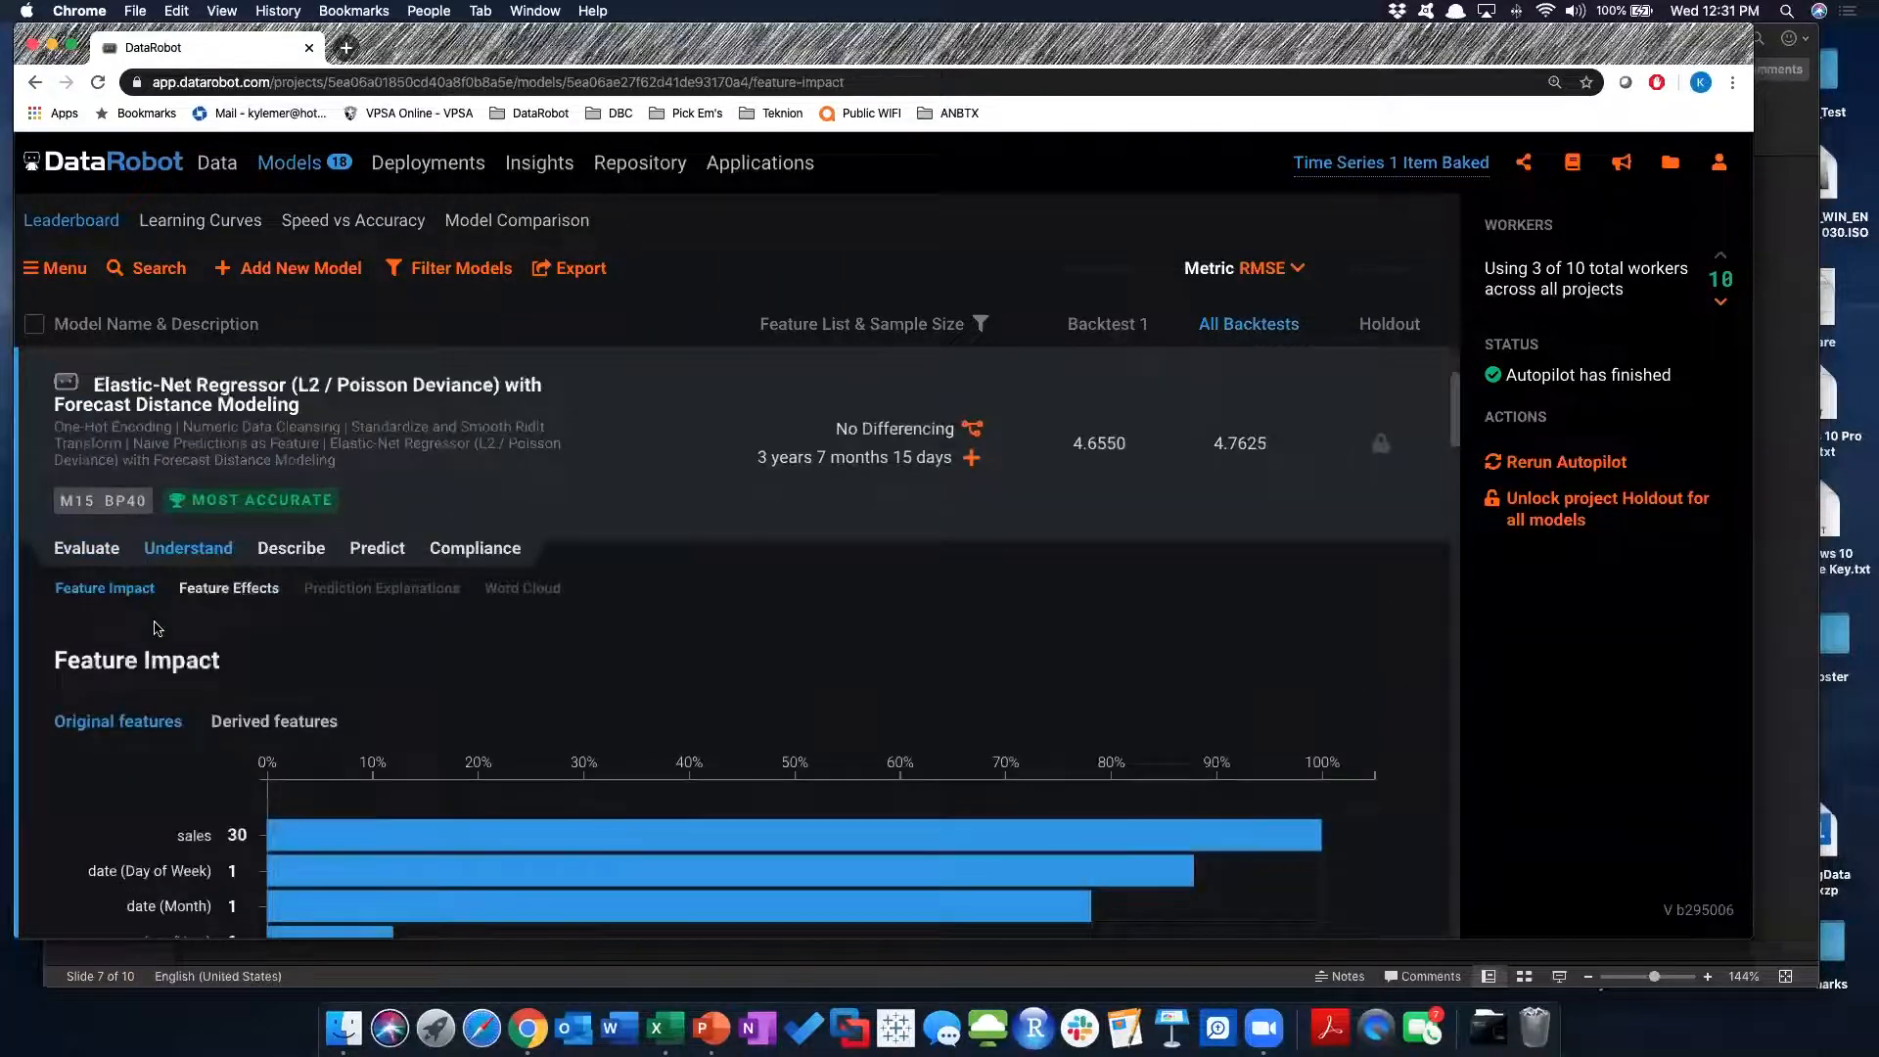
pyautogui.scroll(-3, 161, 627)
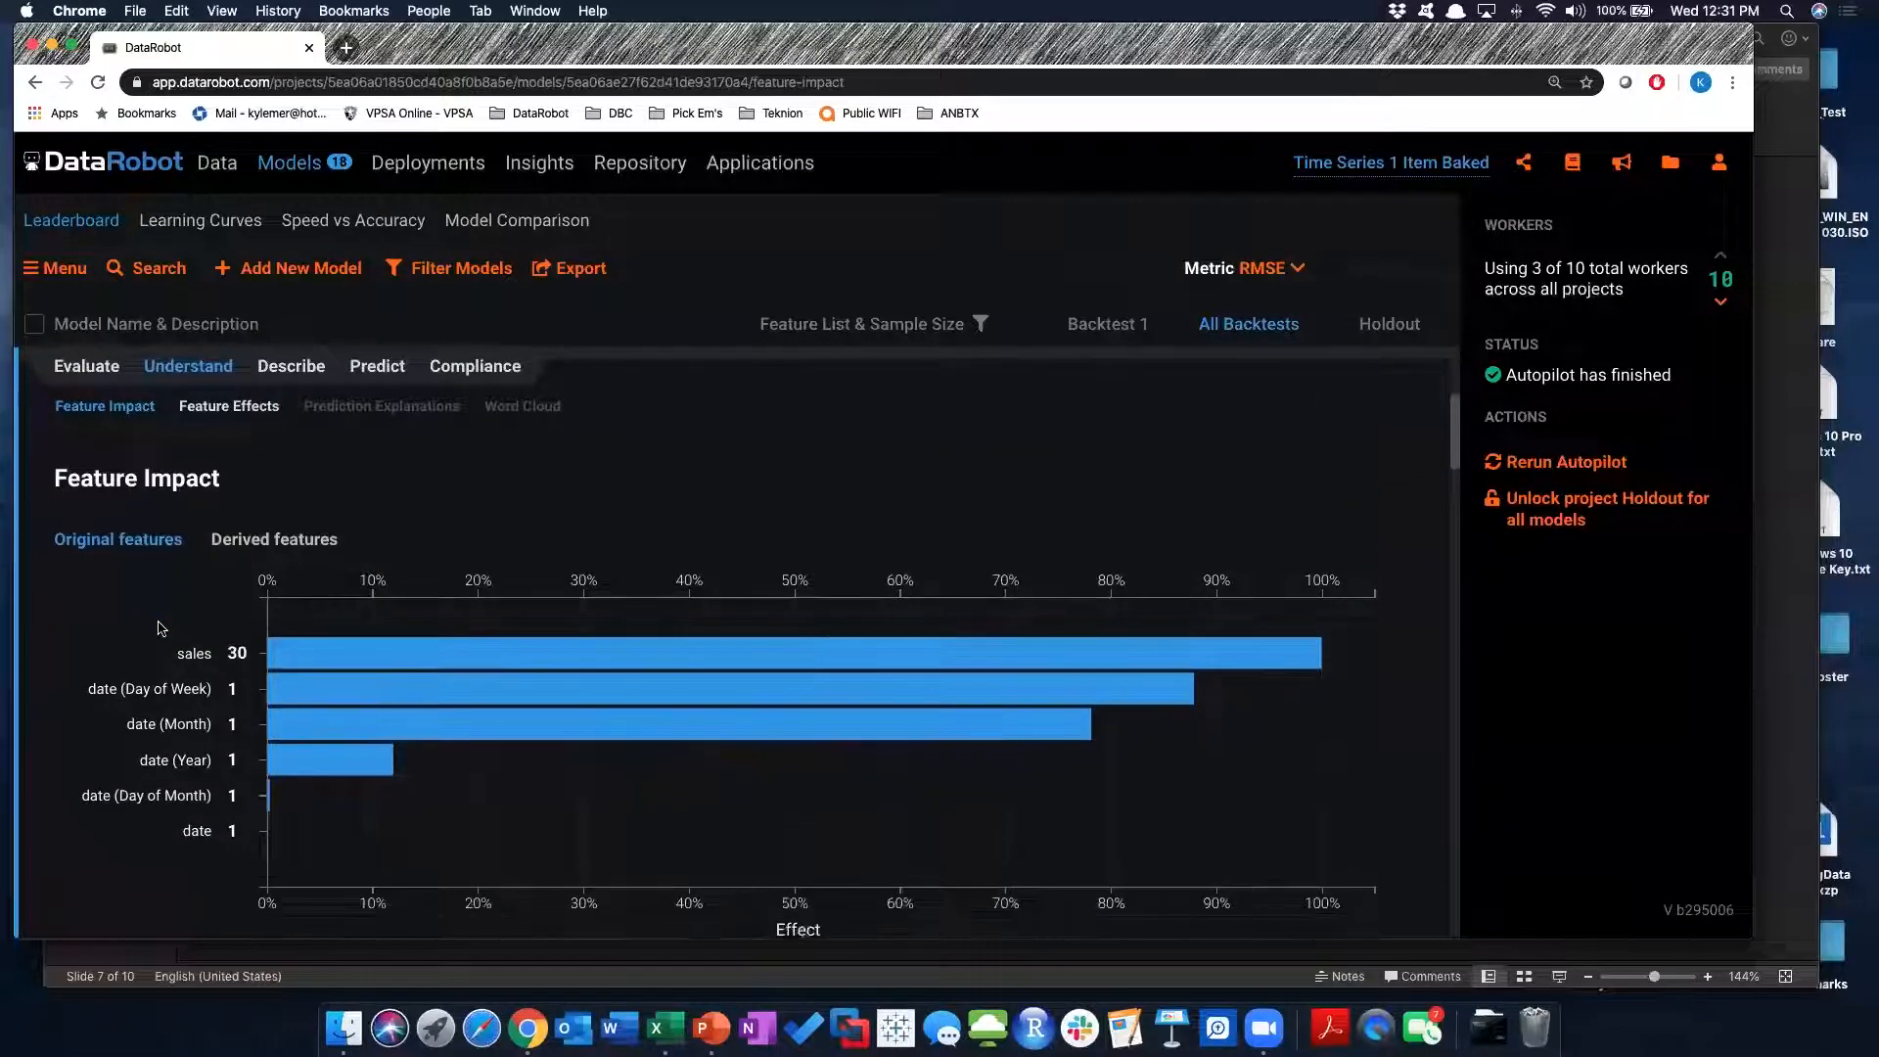
# Examine the Feature Effects partial dependence plot for the date (Day of Week) (actual) feature
pyautogui.scroll(1, 185, 469)
pyautogui.click(205, 429)
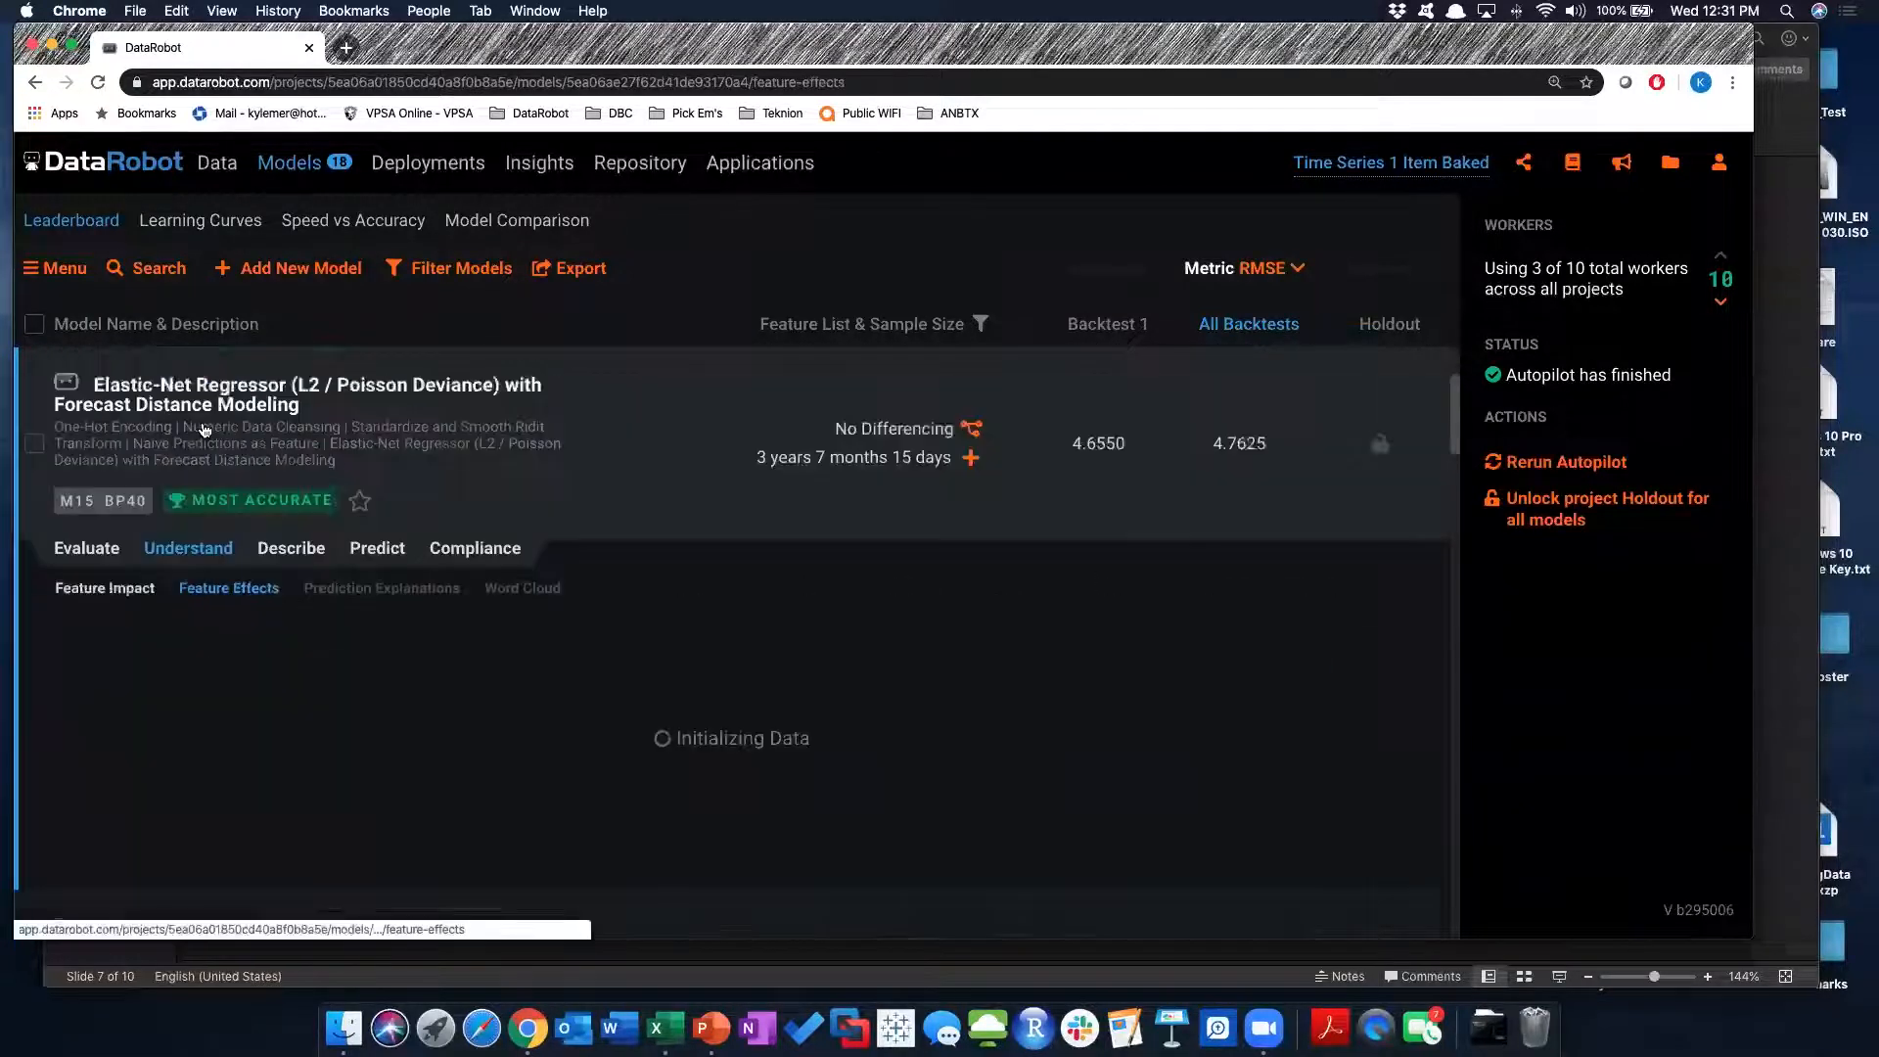
pyautogui.scroll(-3, 118, 587)
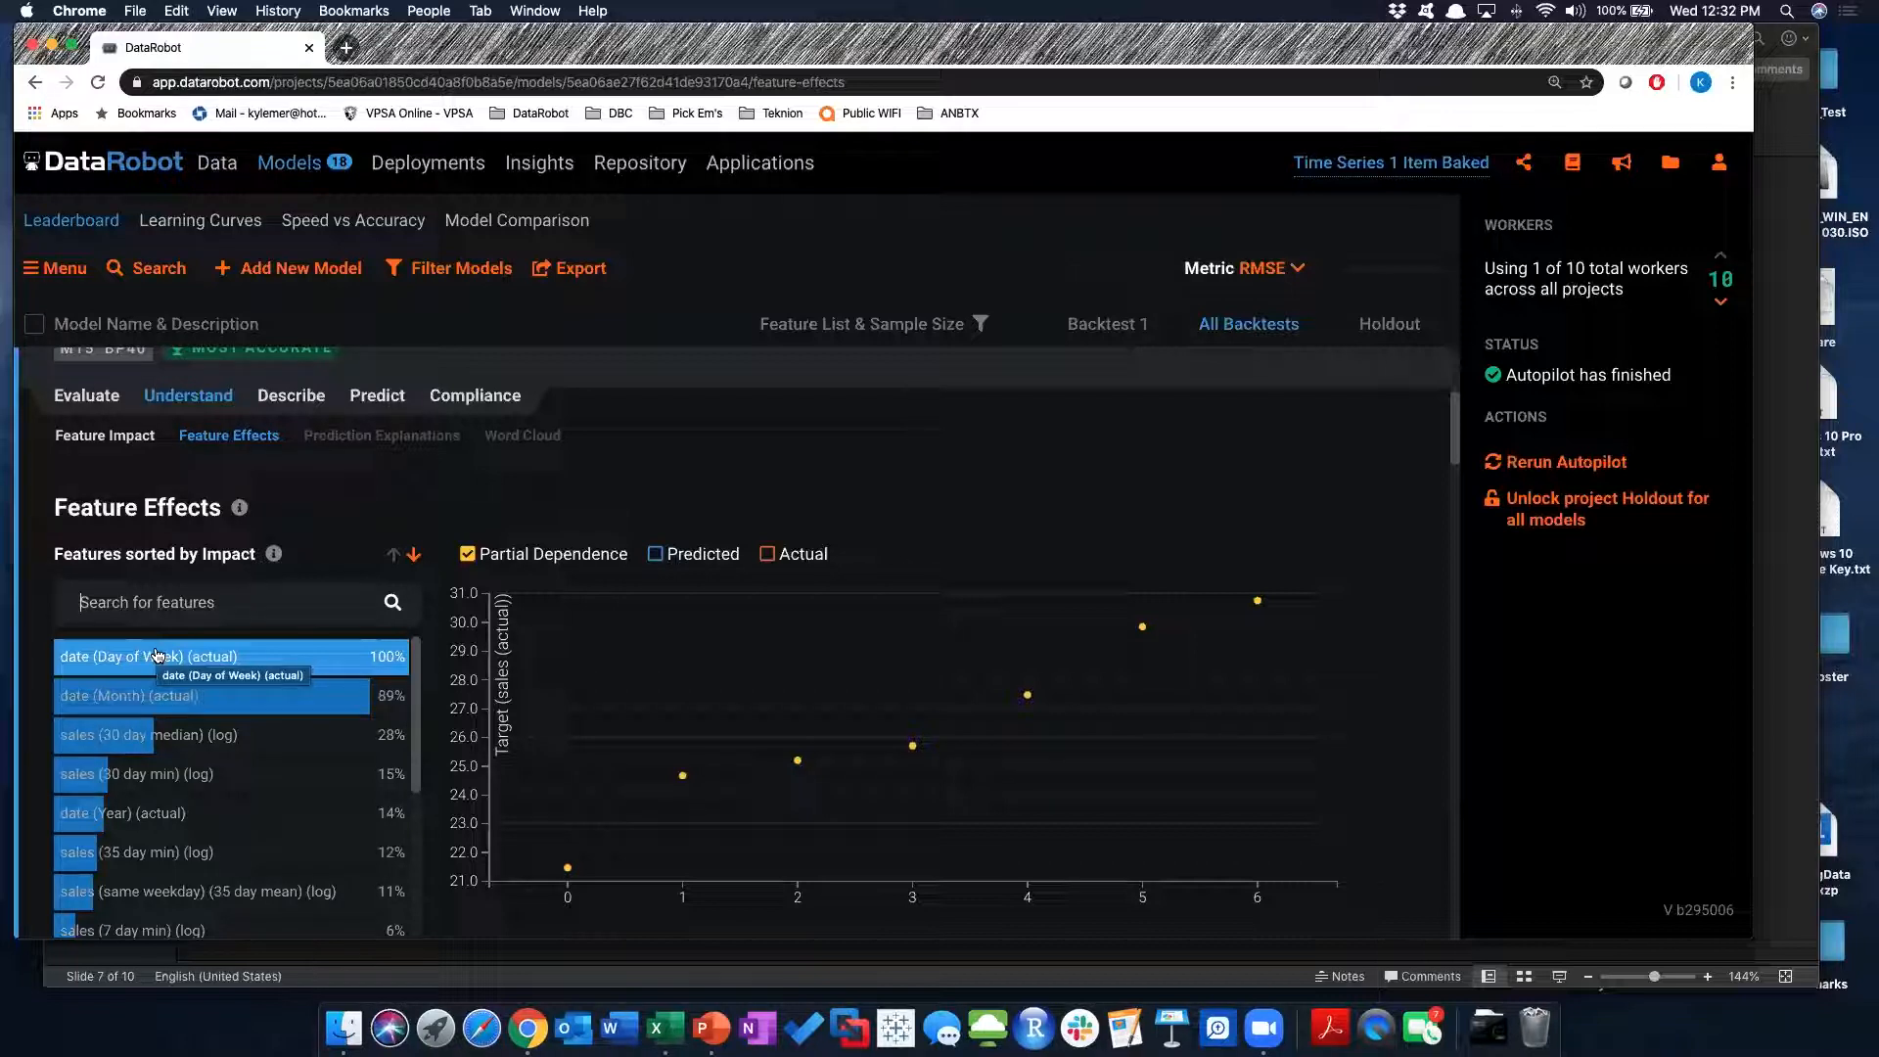
# Display the Elastic-Net model's Make Predictions page and review its row requirements, retrained model and prediction datasets
pyautogui.scroll(2, 587, 478)
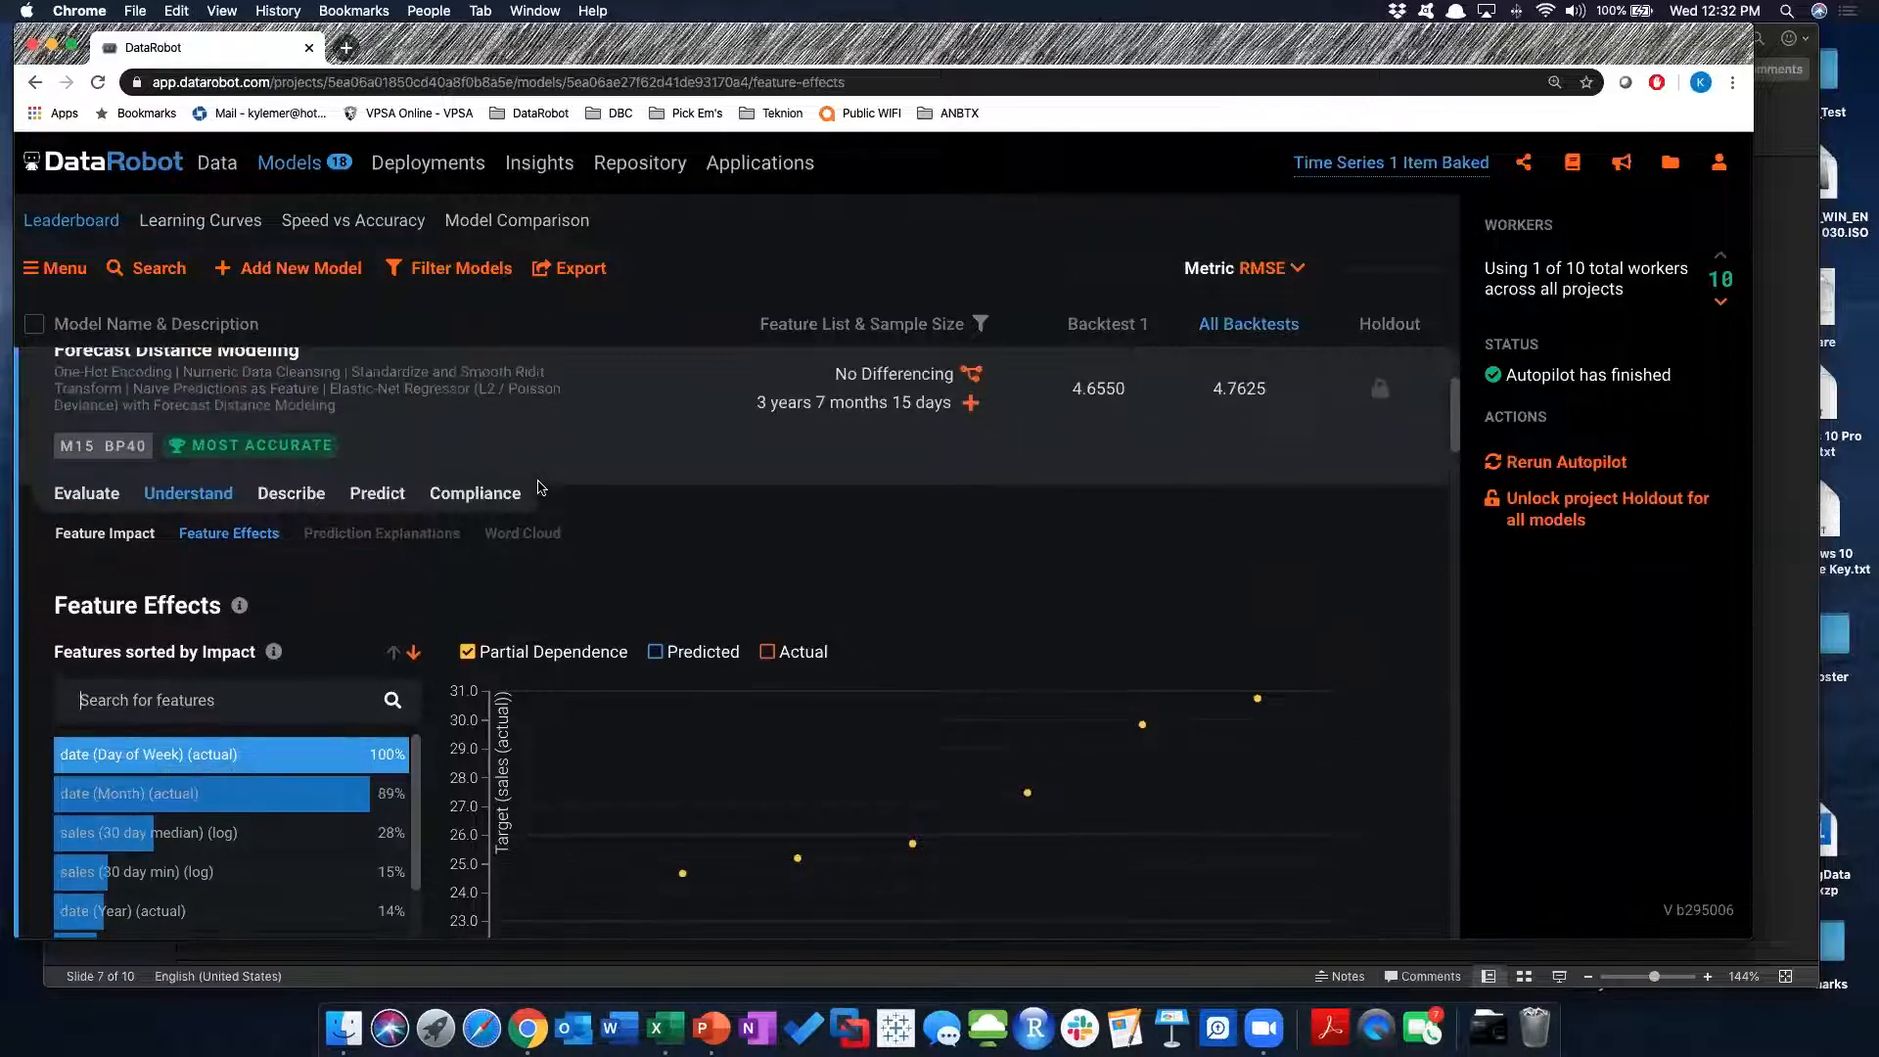
pyautogui.scroll(1, 757, 599)
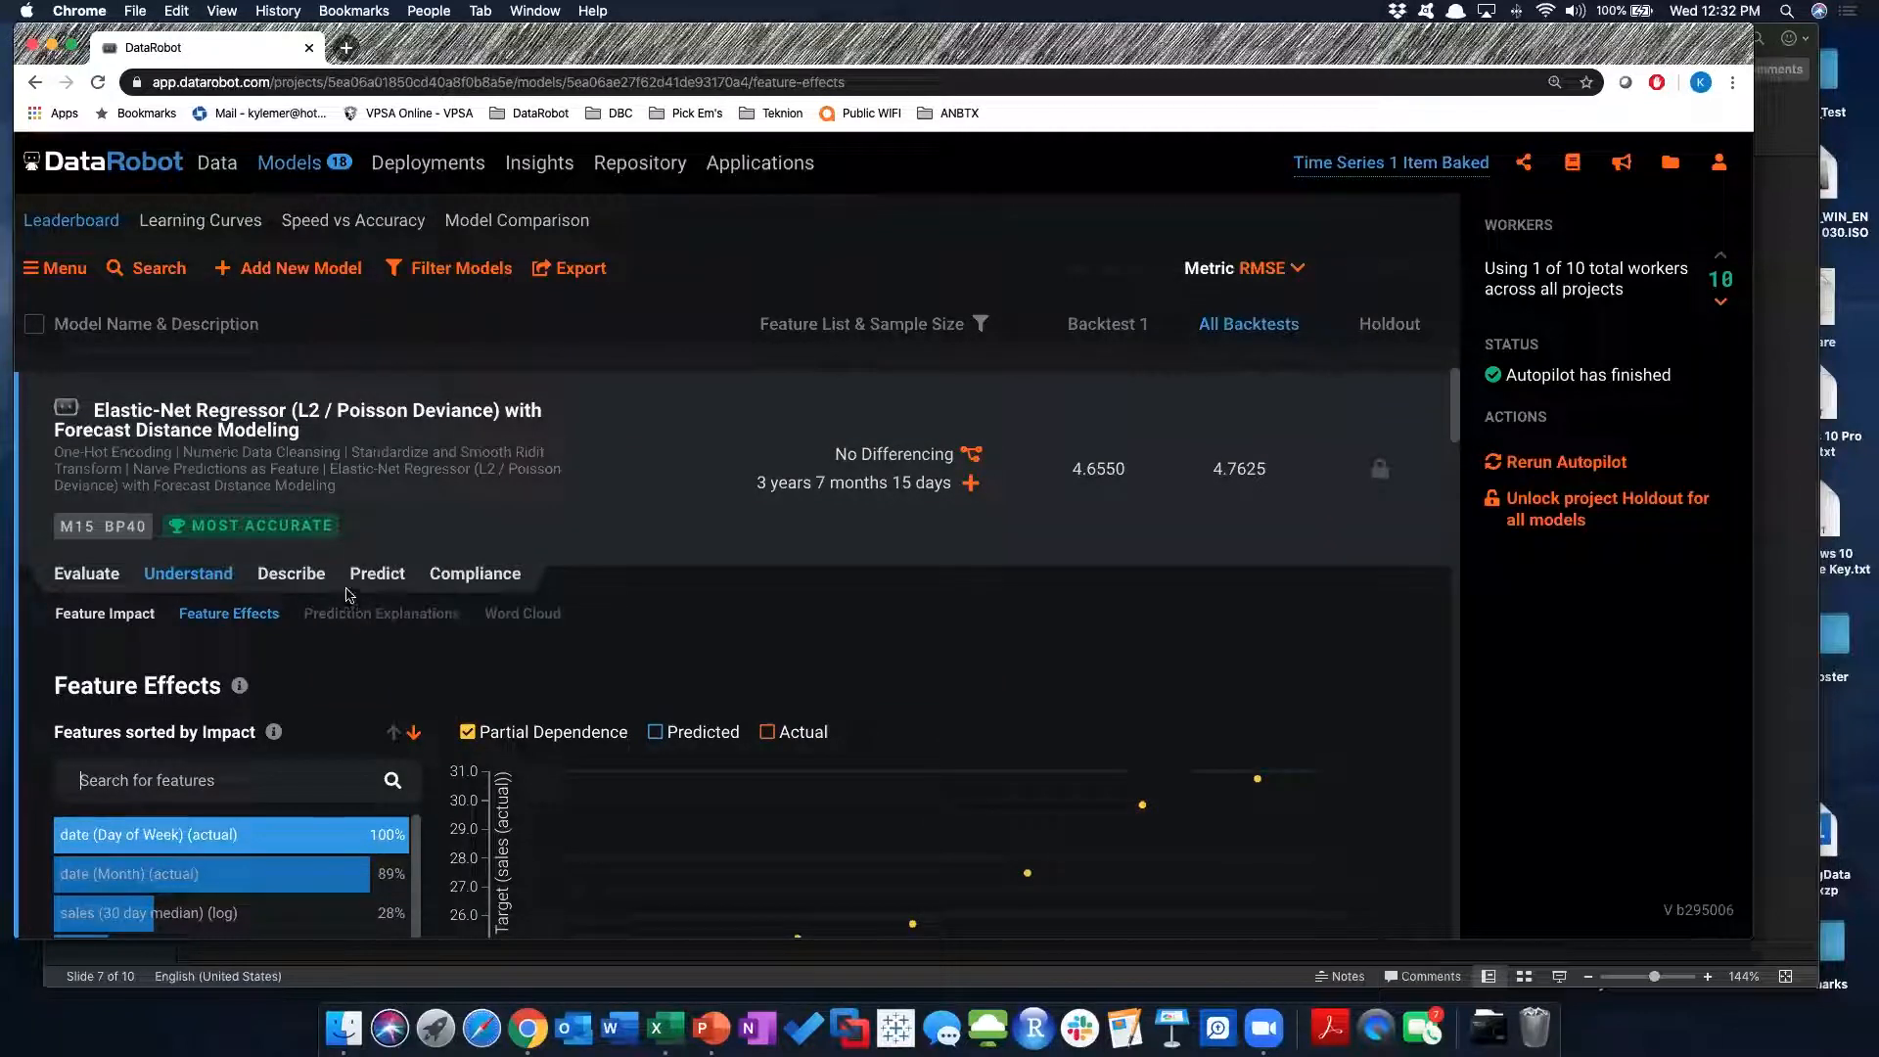
pyautogui.moveTo(379, 575)
pyautogui.click(380, 575)
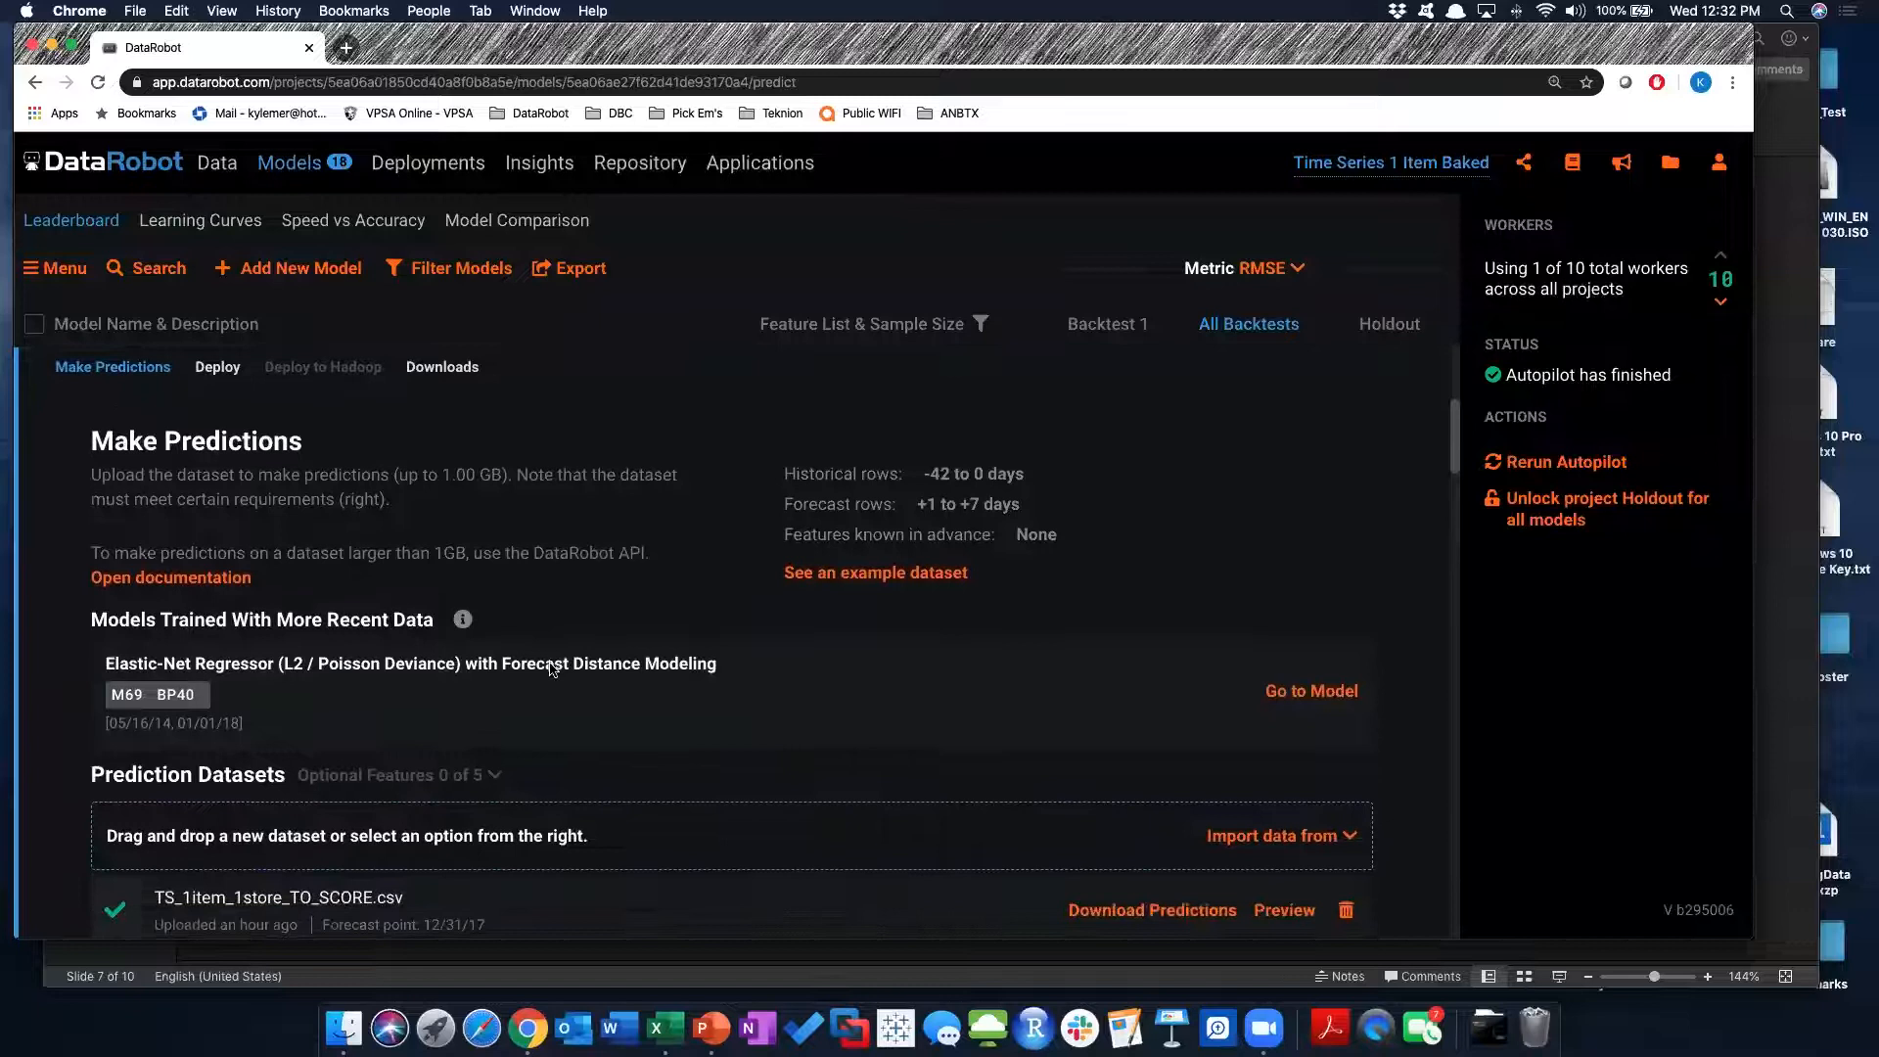
pyautogui.scroll(1, 553, 670)
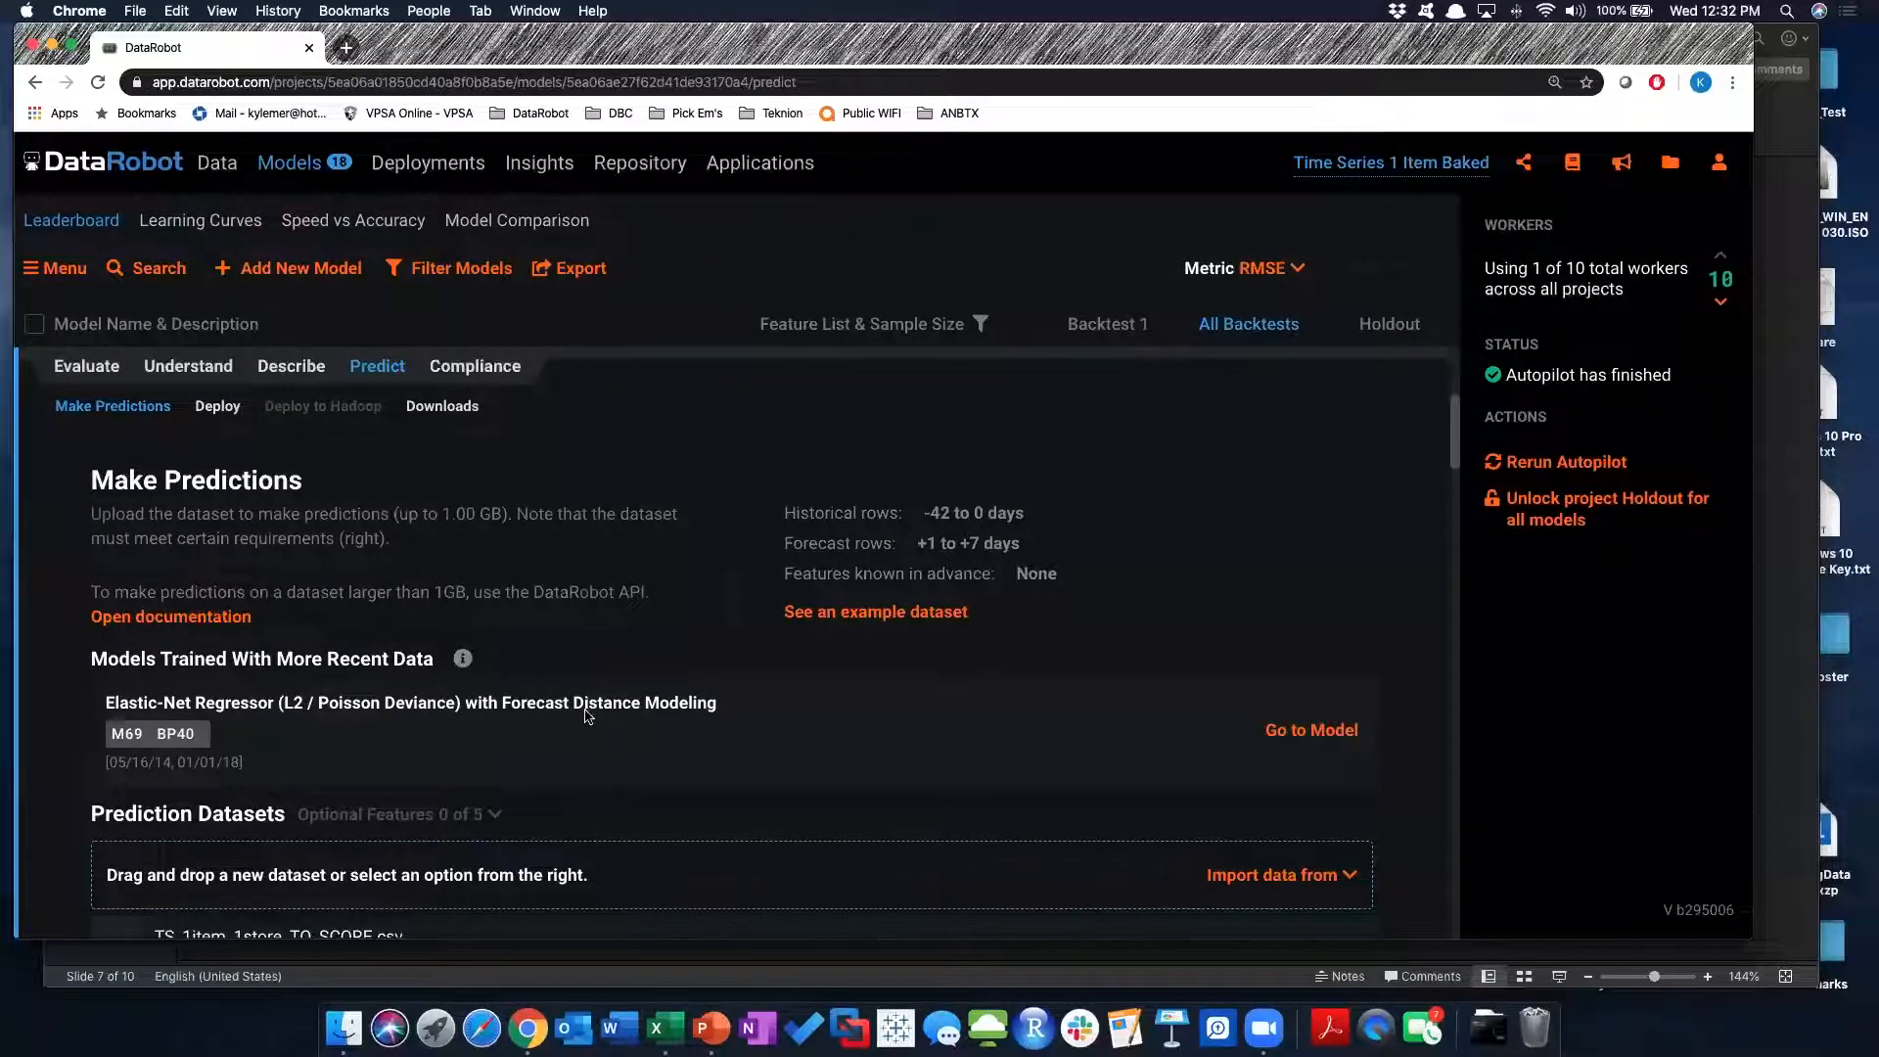
pyautogui.scroll(-1, 577, 714)
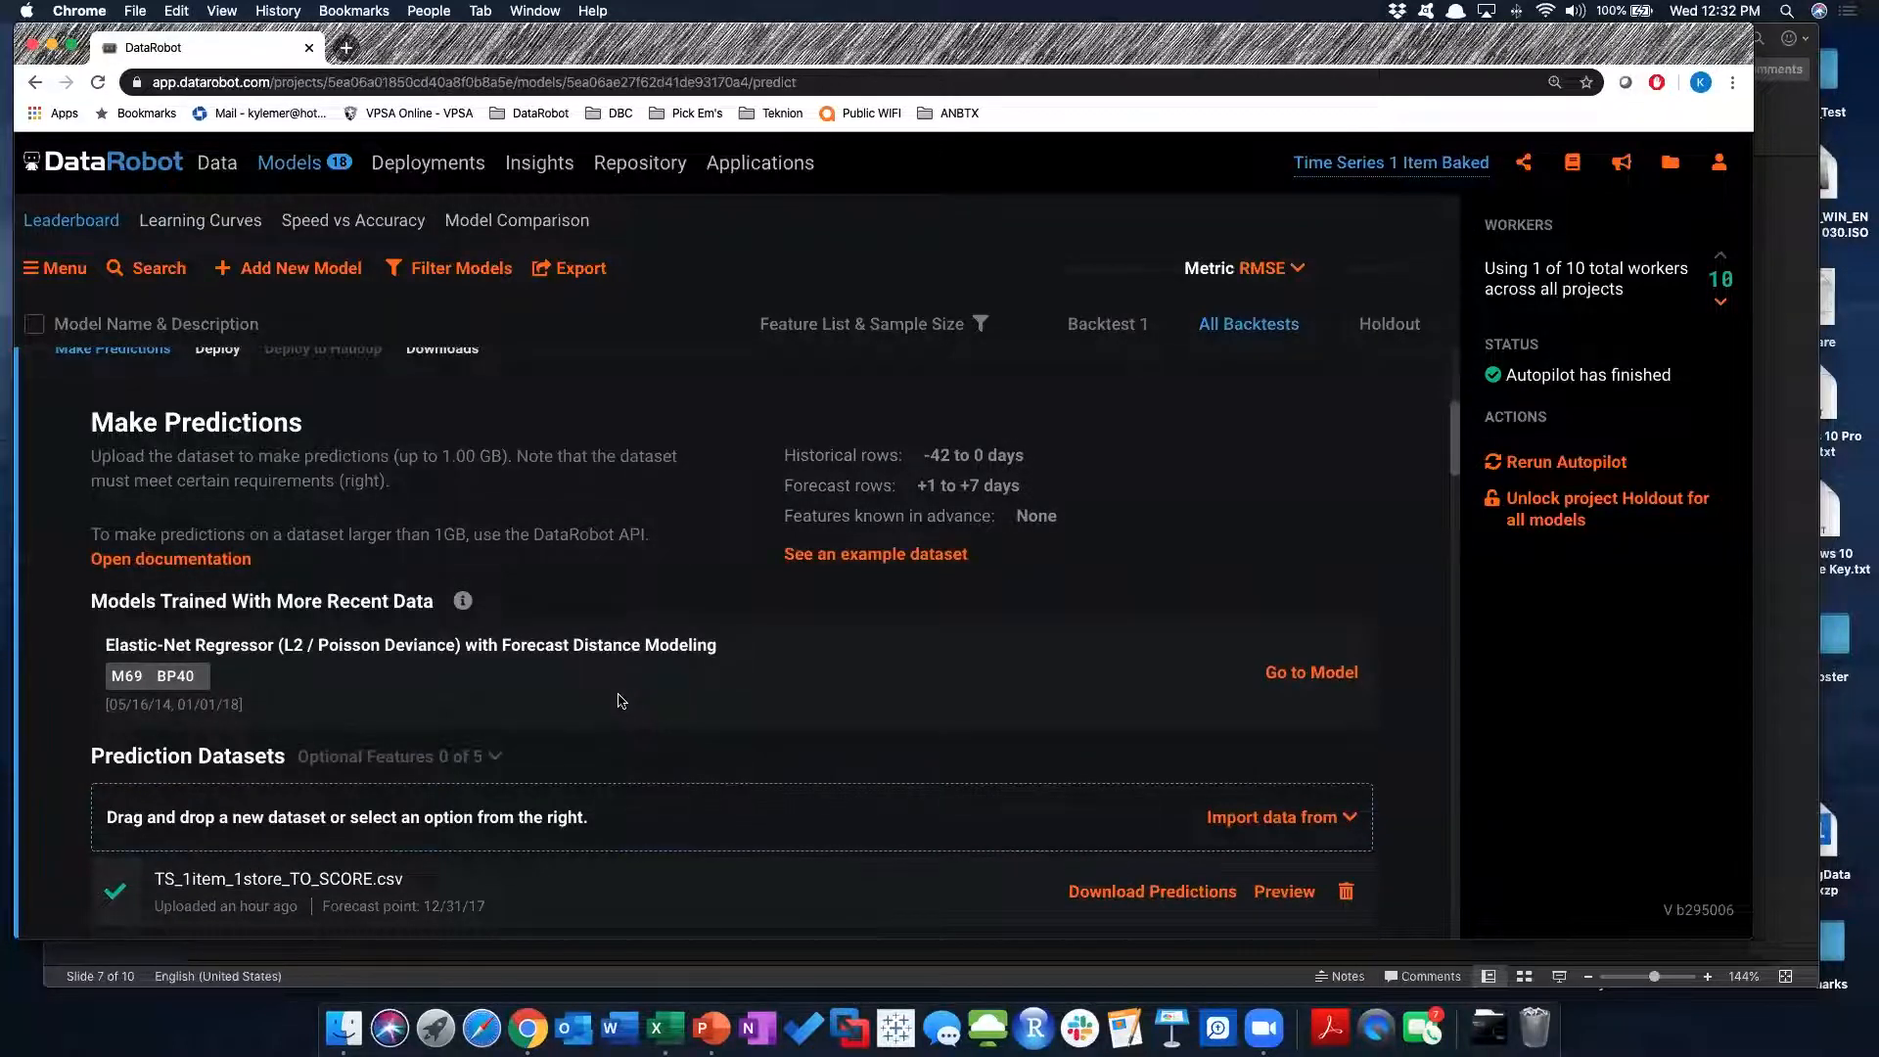
# Switch to Excel and review the time_series_1item_1_store_SCORE sheet down to the January 2018 forecast dates
pyautogui.click(664, 1029)
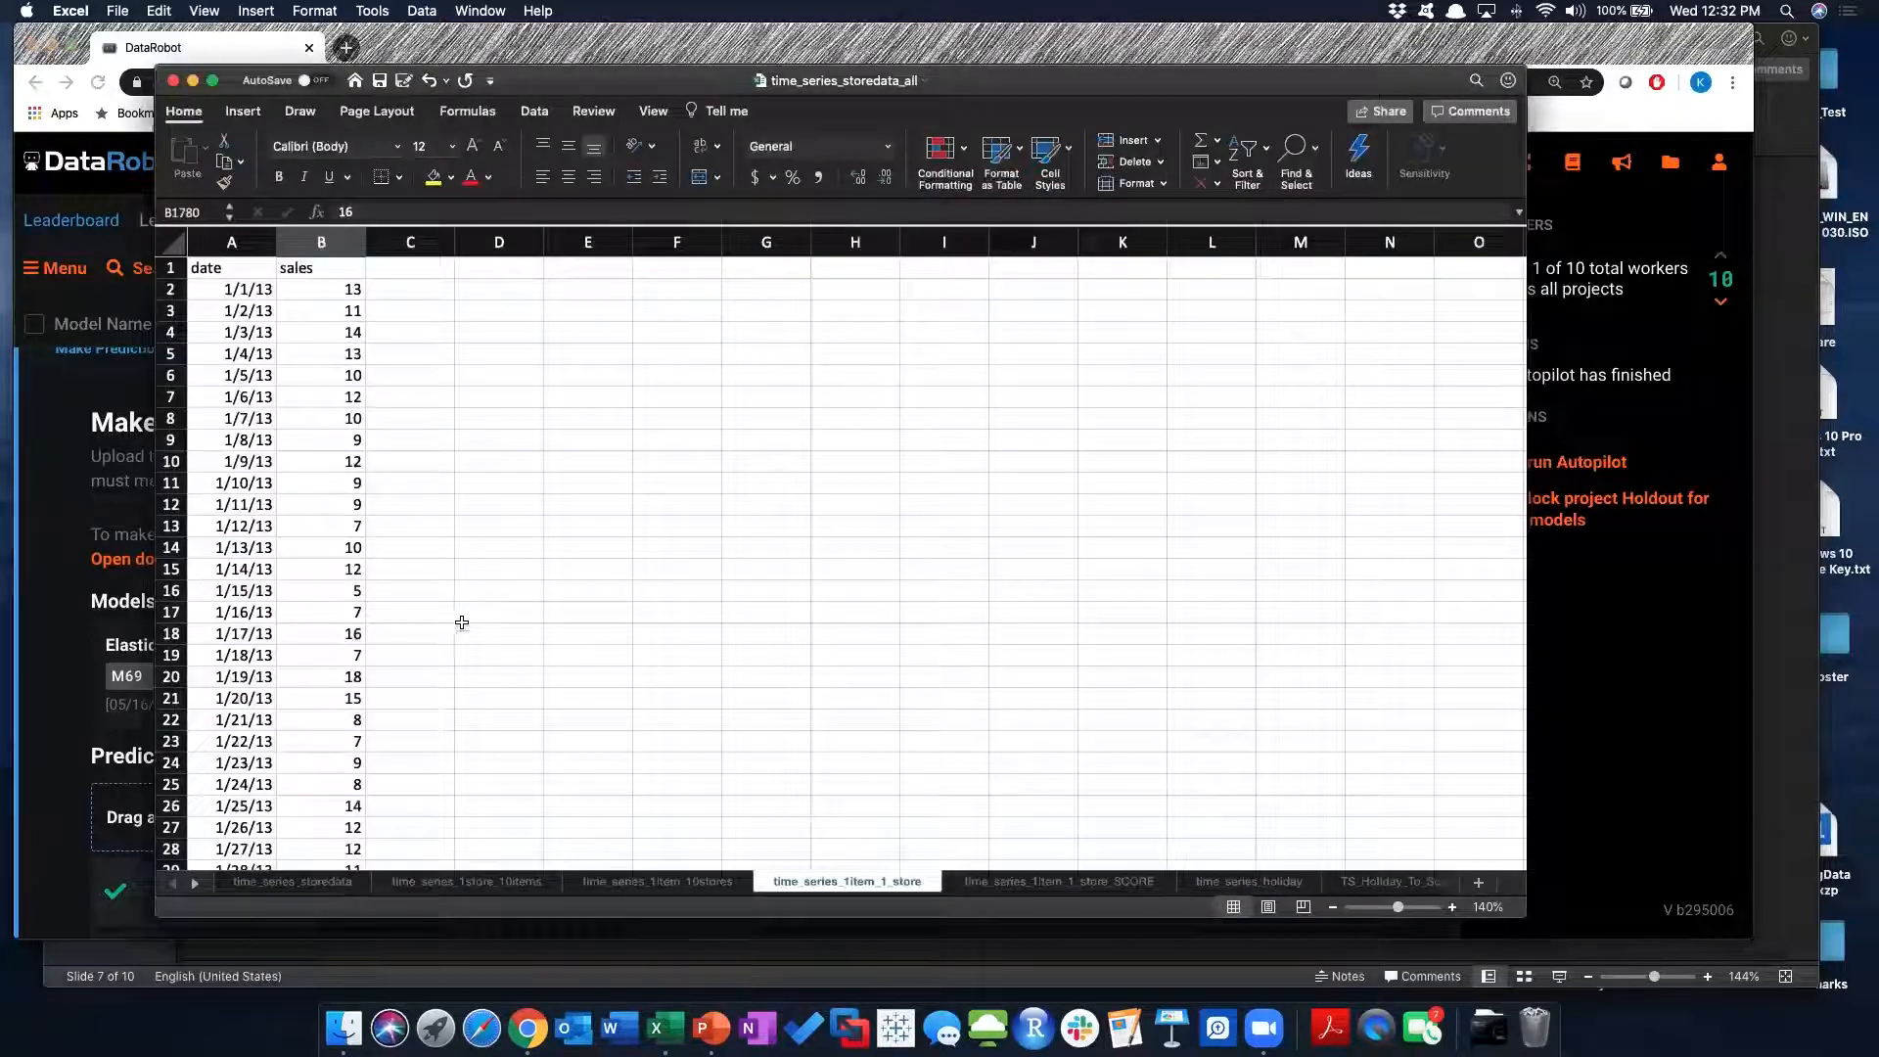
pyautogui.click(1017, 882)
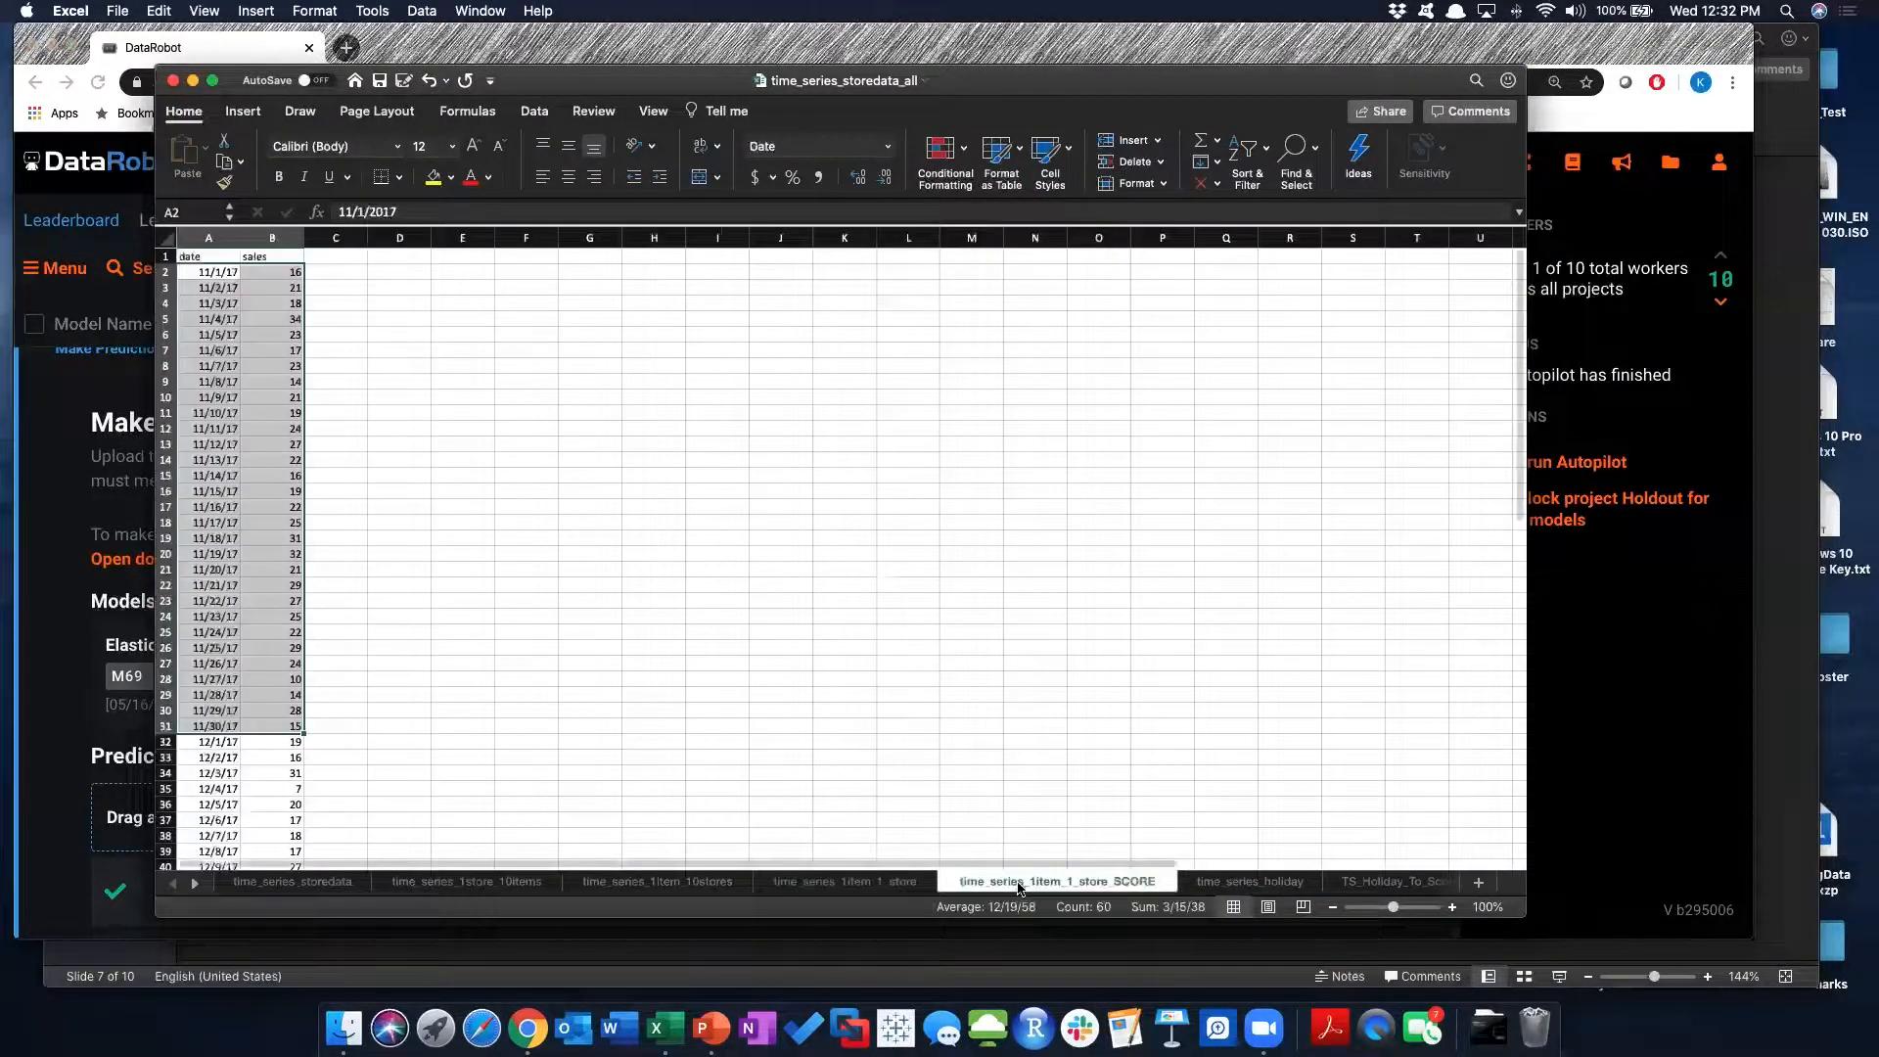
pyautogui.click(209, 272)
pyautogui.scroll(-11, 249, 636)
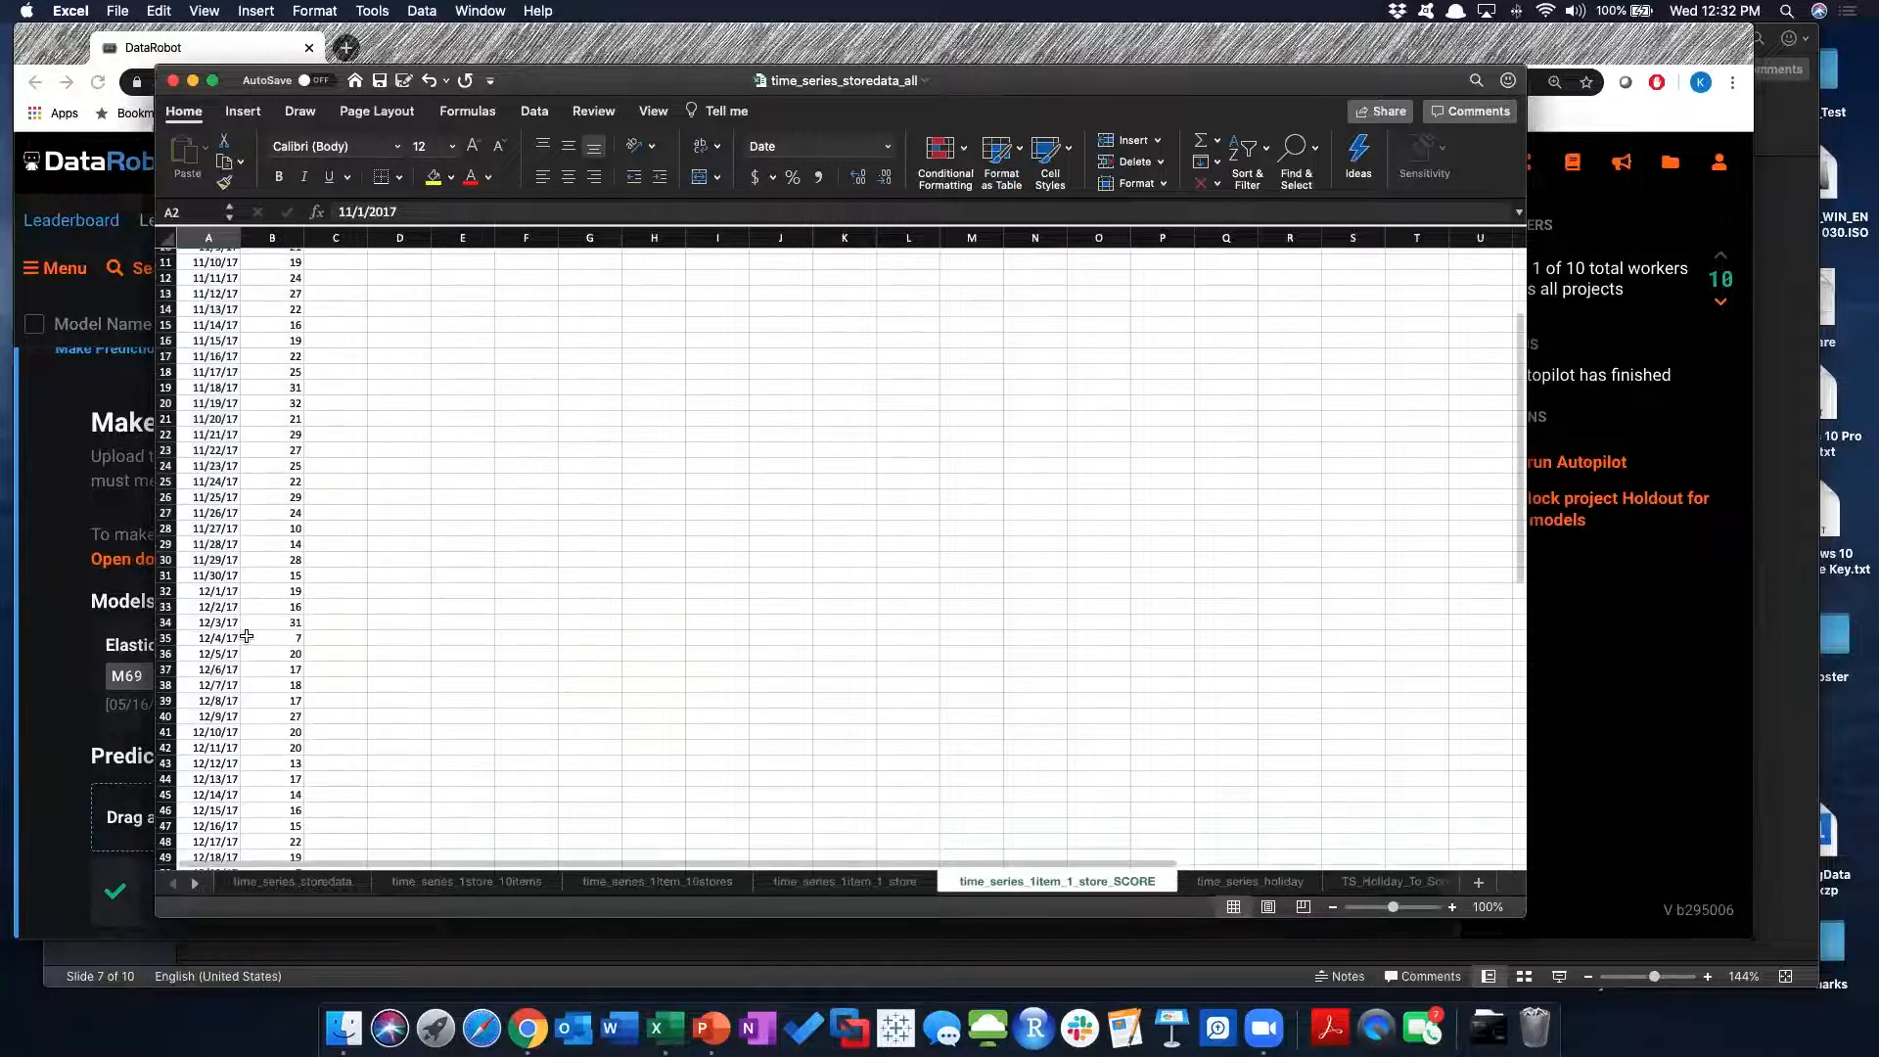
pyautogui.scroll(-2, 249, 637)
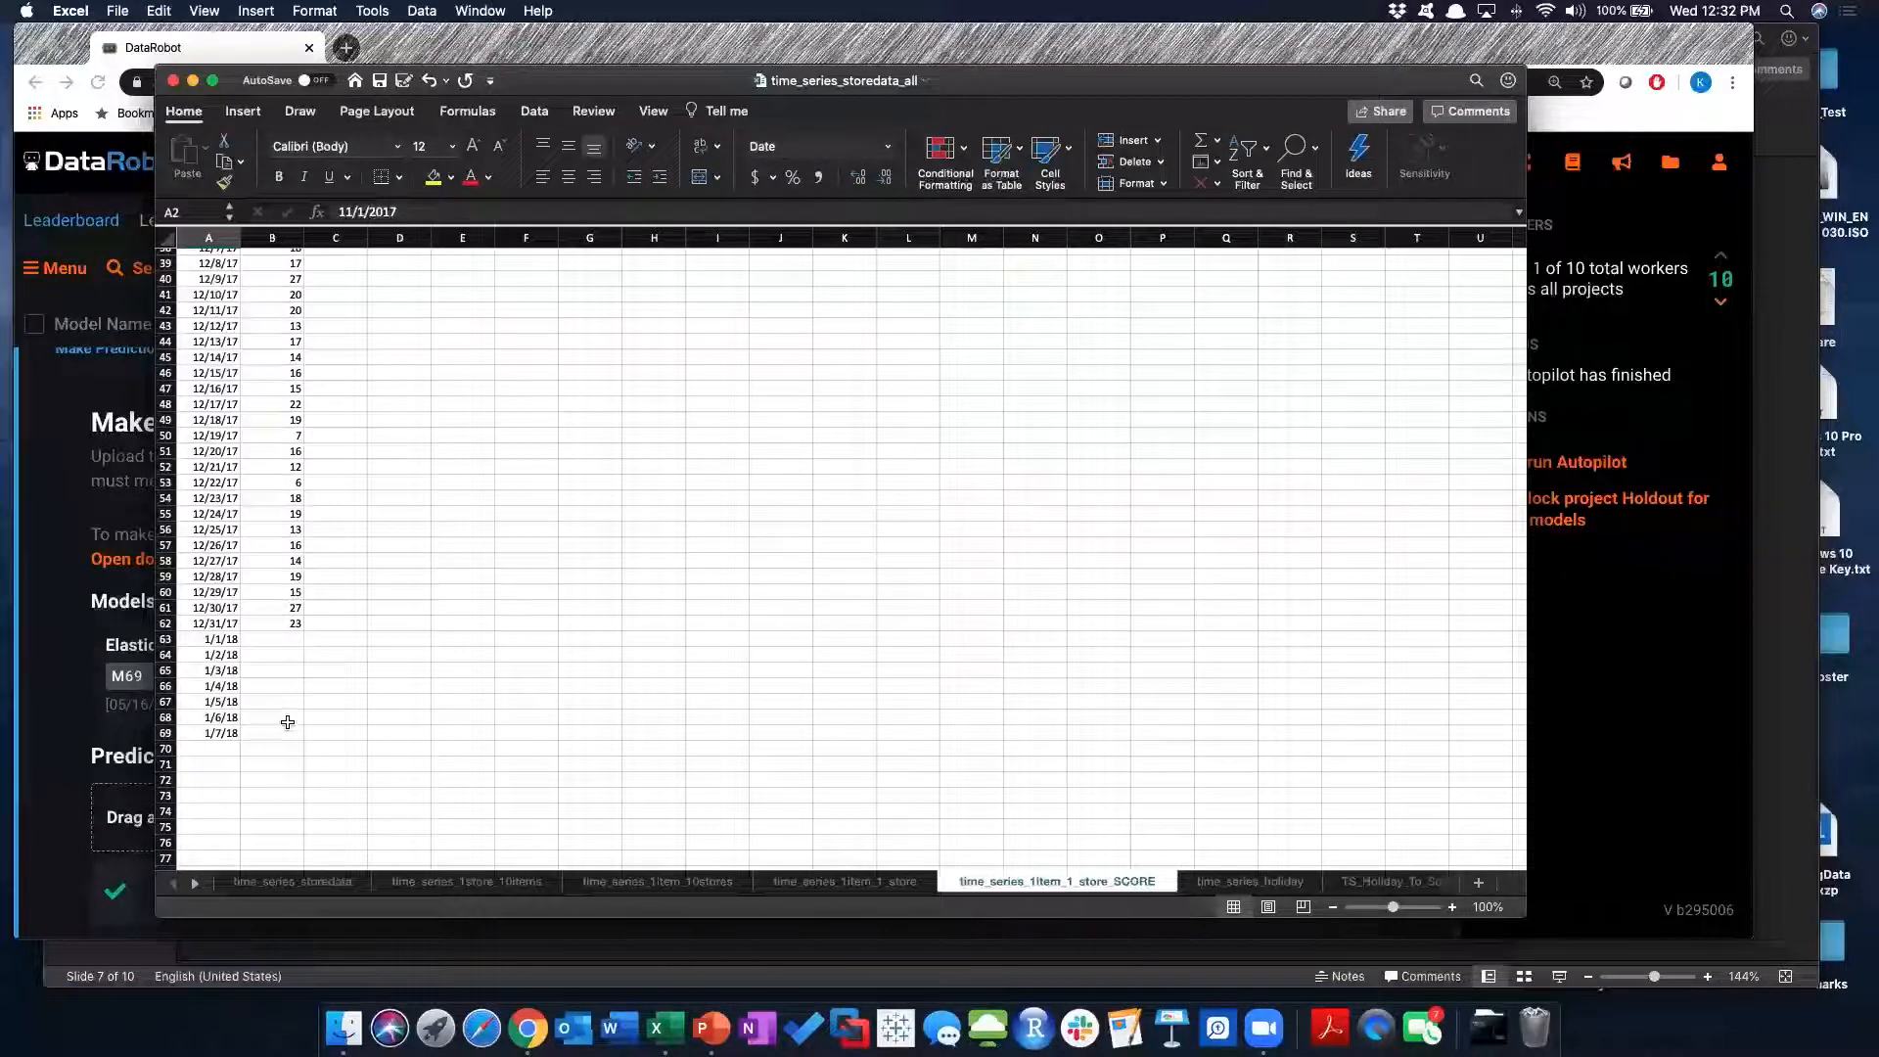
# Highlight the scoring sheet's historical rows from 11/1/17 to 12/31/17, and select the empty sales cell for 1/6/18
pyautogui.scroll(12, 341, 577)
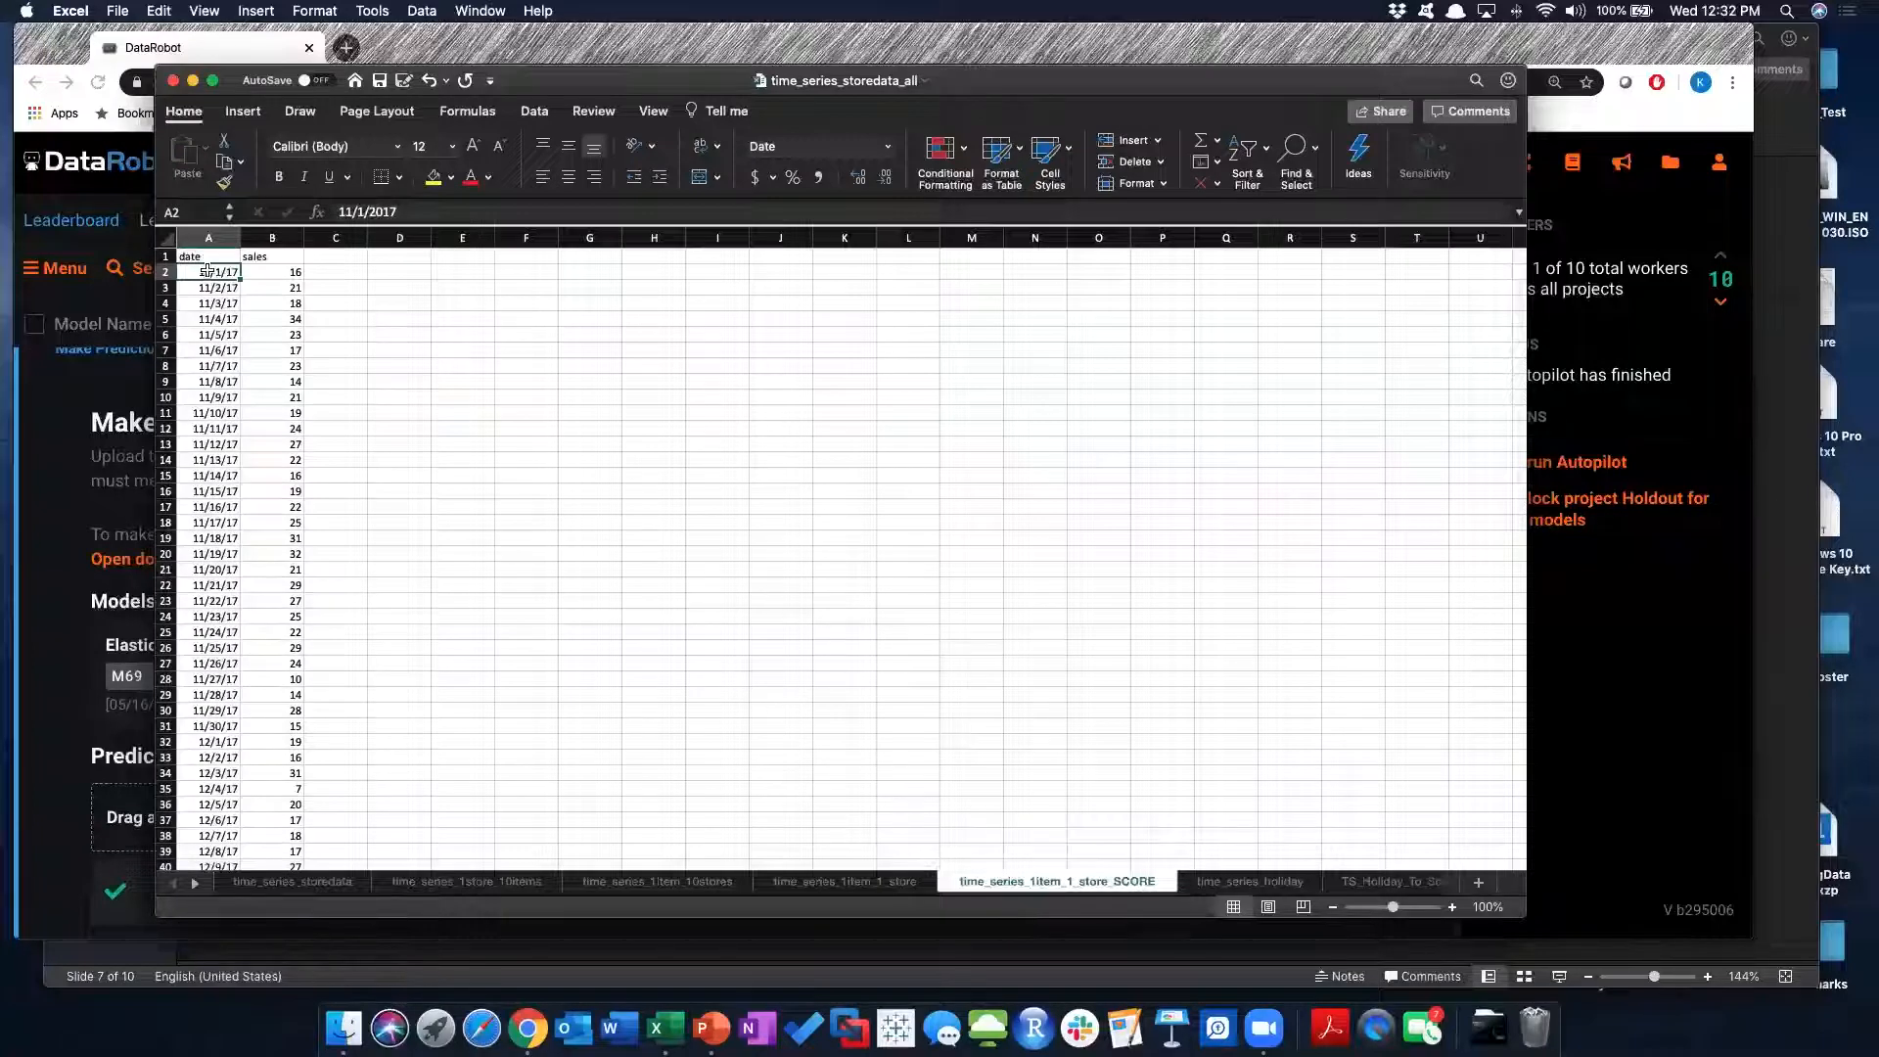
pyautogui.moveTo(208, 271); pyautogui.dragTo(274, 779)
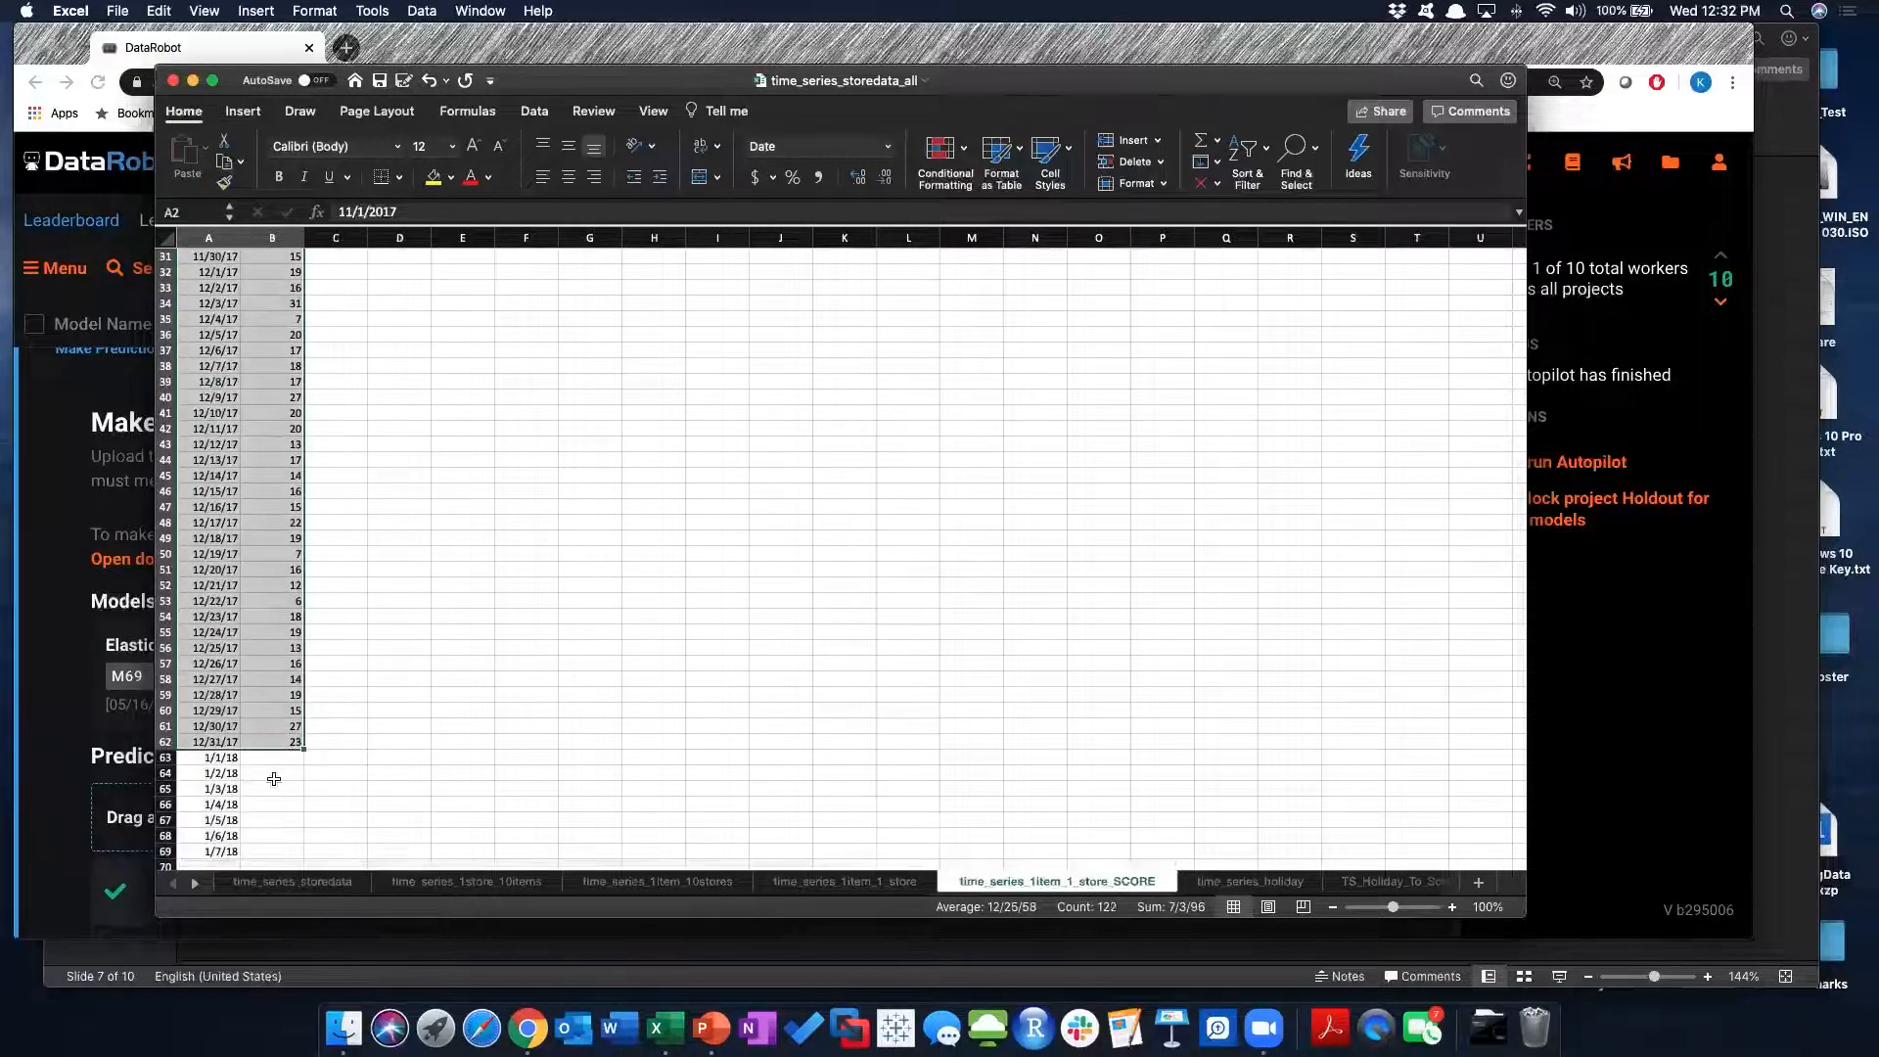
pyautogui.click(265, 835)
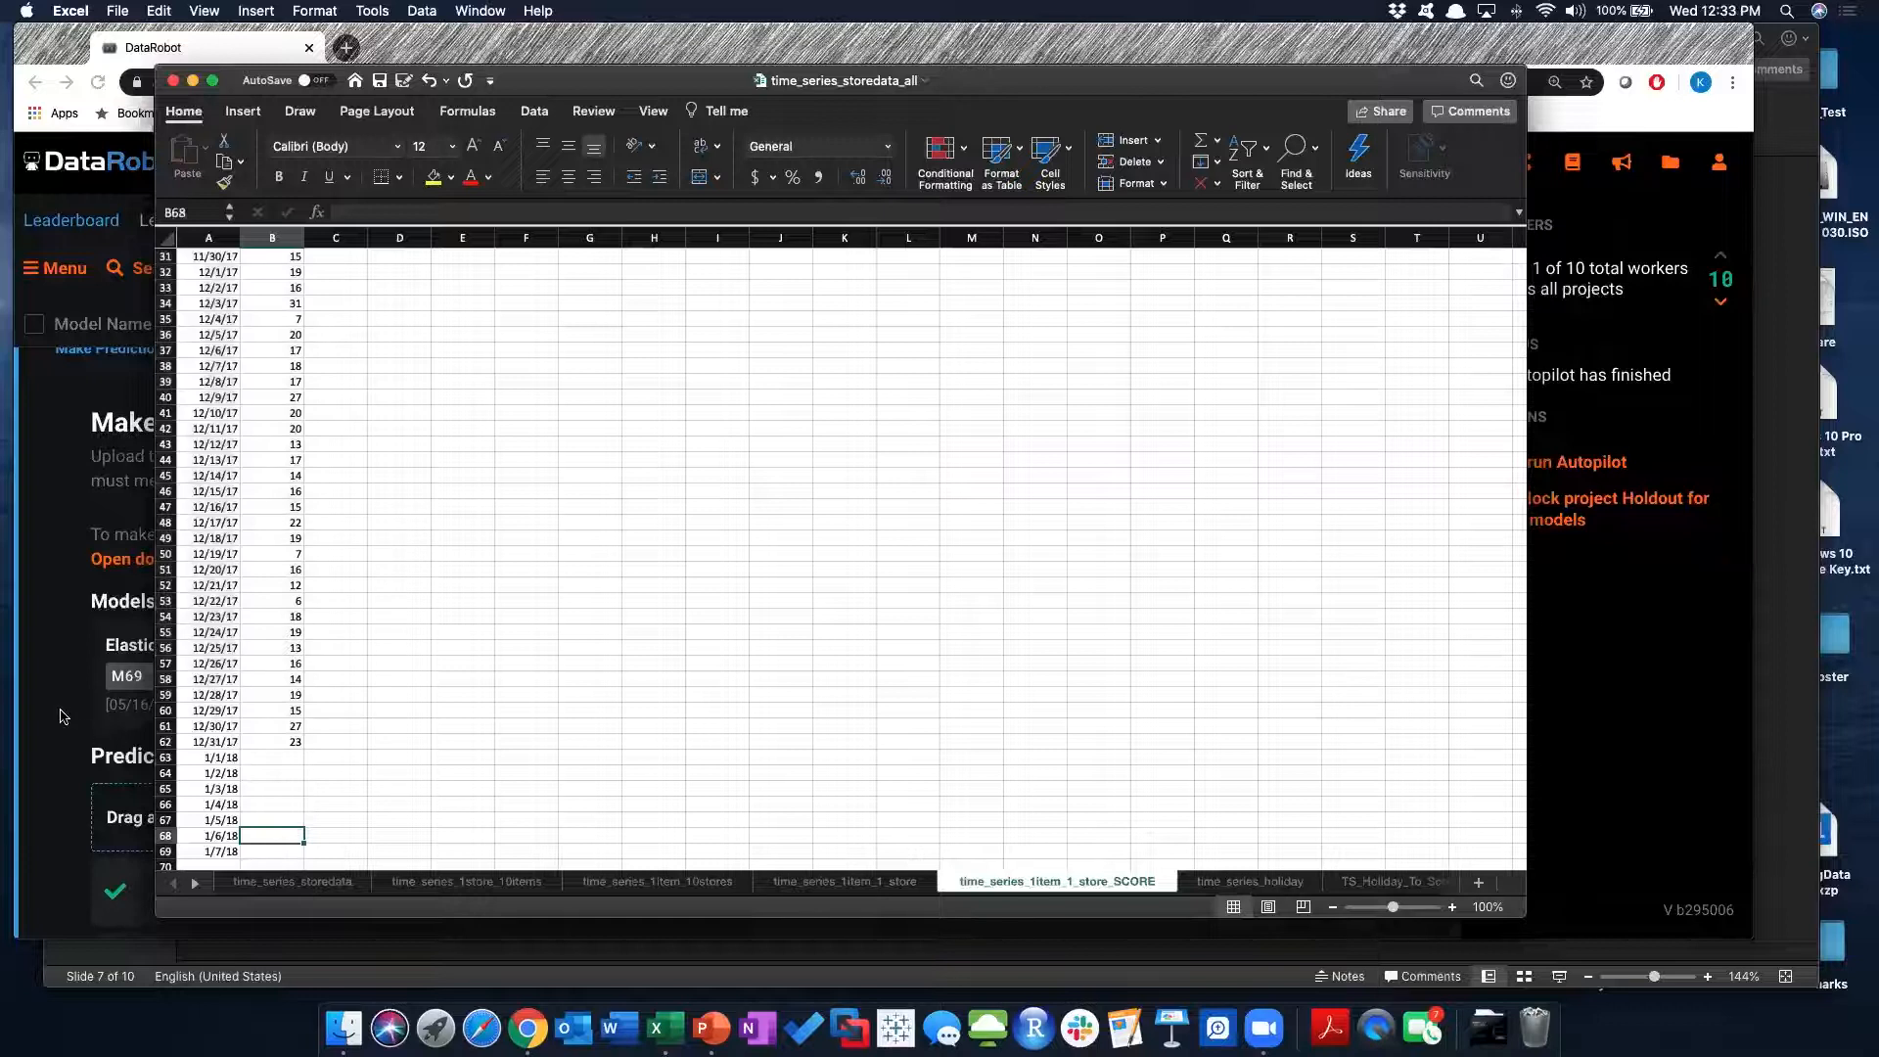
# Switch back to DataRobot and preview the predictions made from TS_1item_1store_TO_SCORE.csv
pyautogui.click(63, 716)
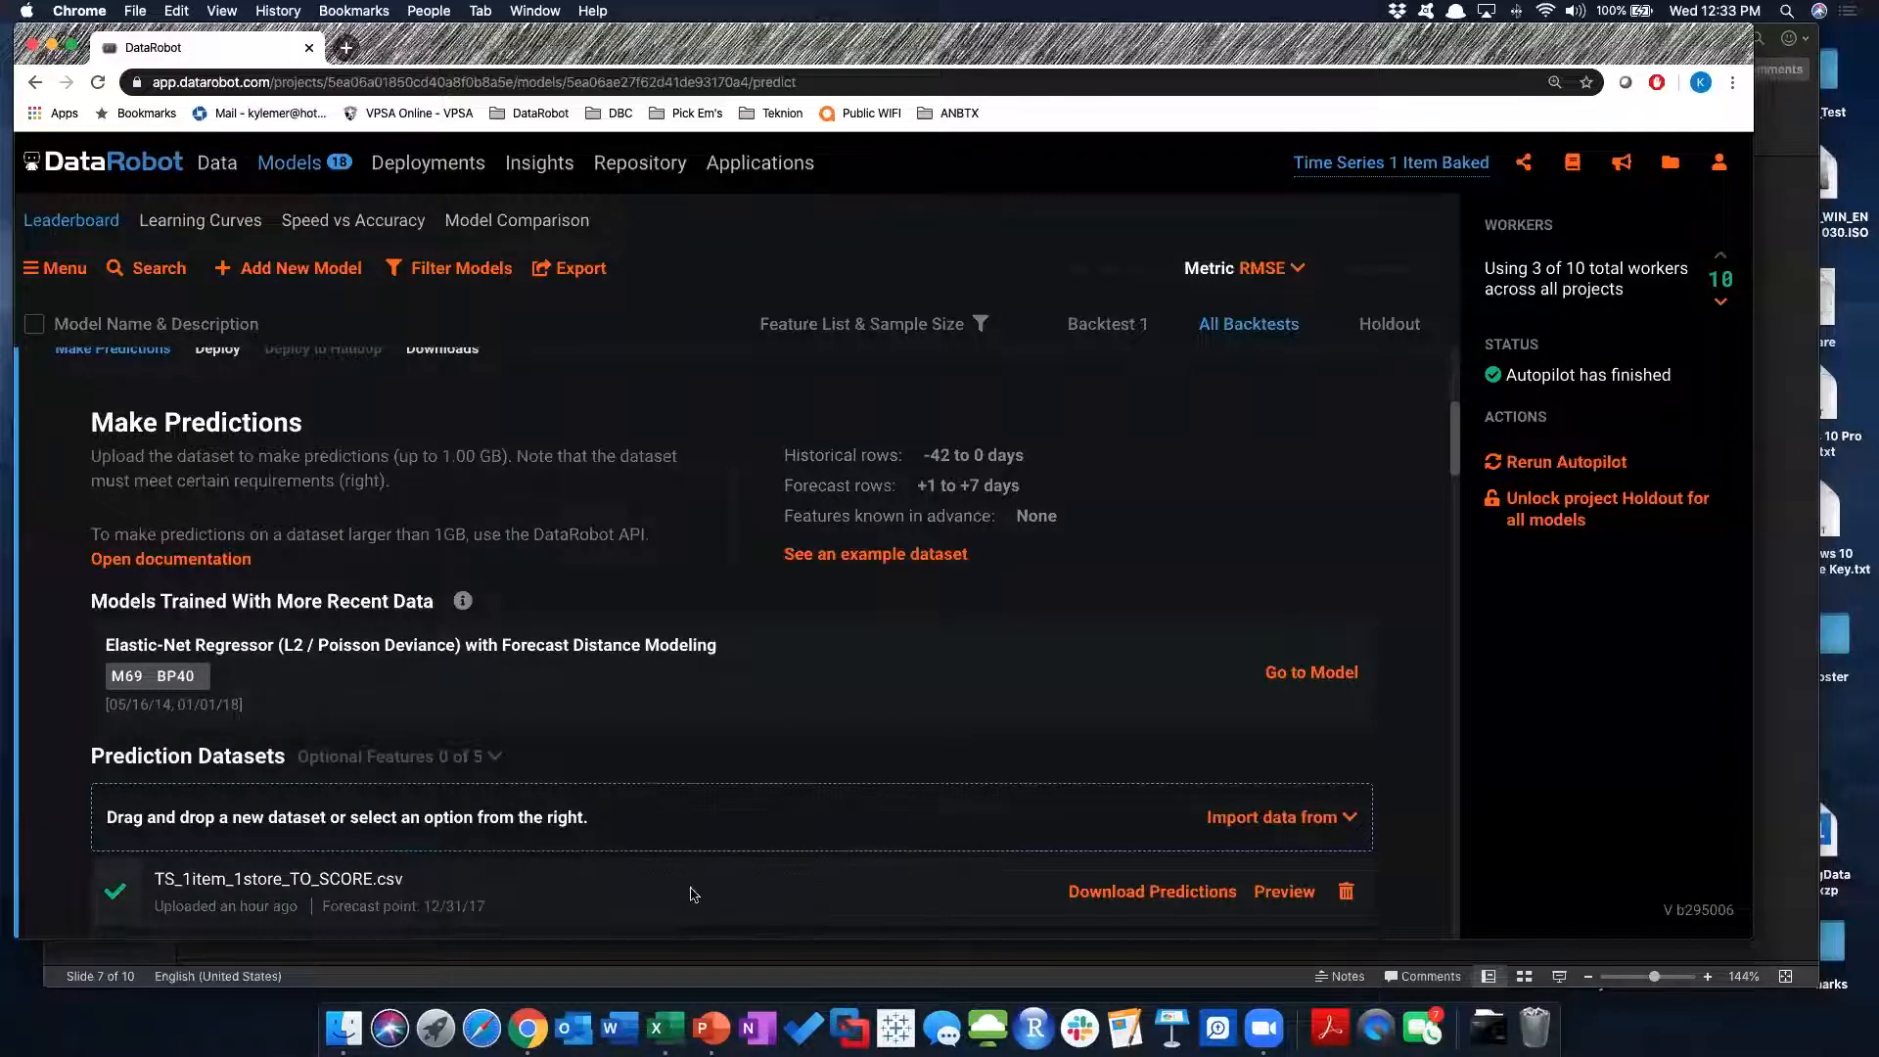
pyautogui.click(1284, 892)
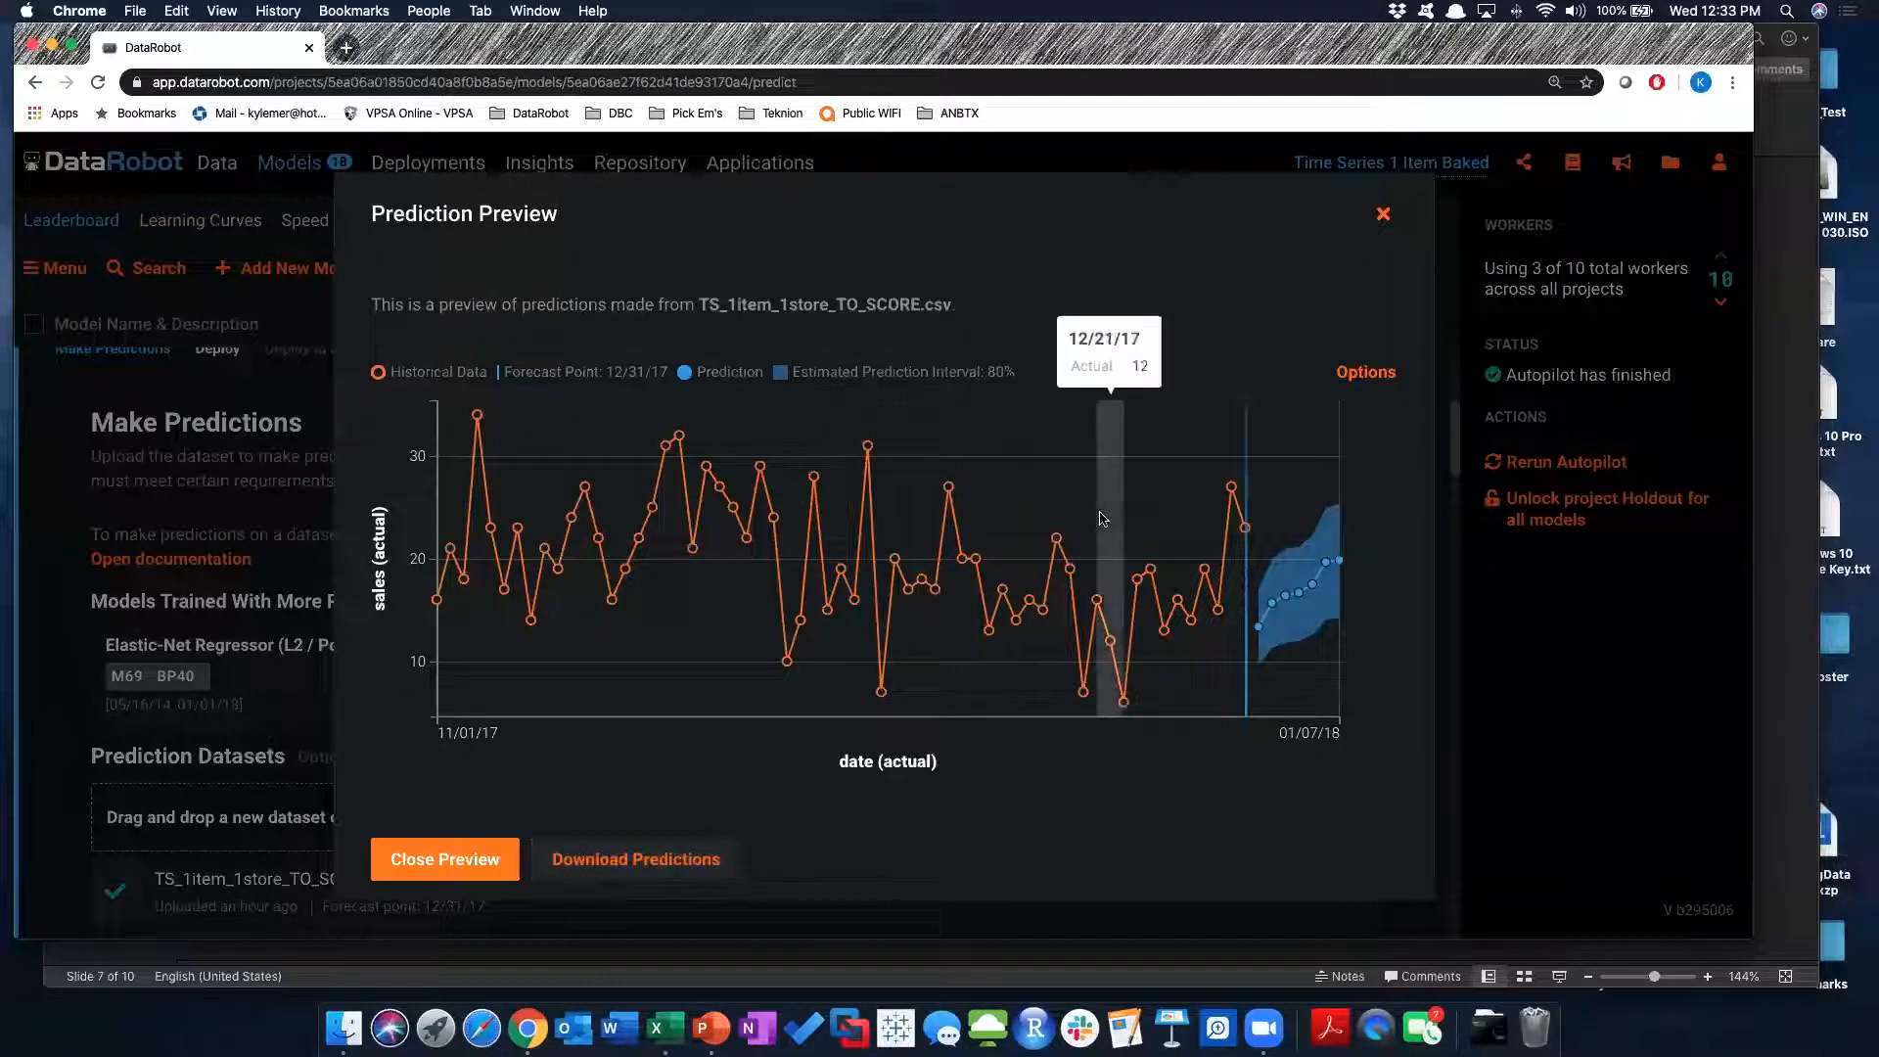
# Close the prediction preview, then switch to Excel and review the sales and holiday columns of the time_series_holiday sheet
pyautogui.click(1383, 215)
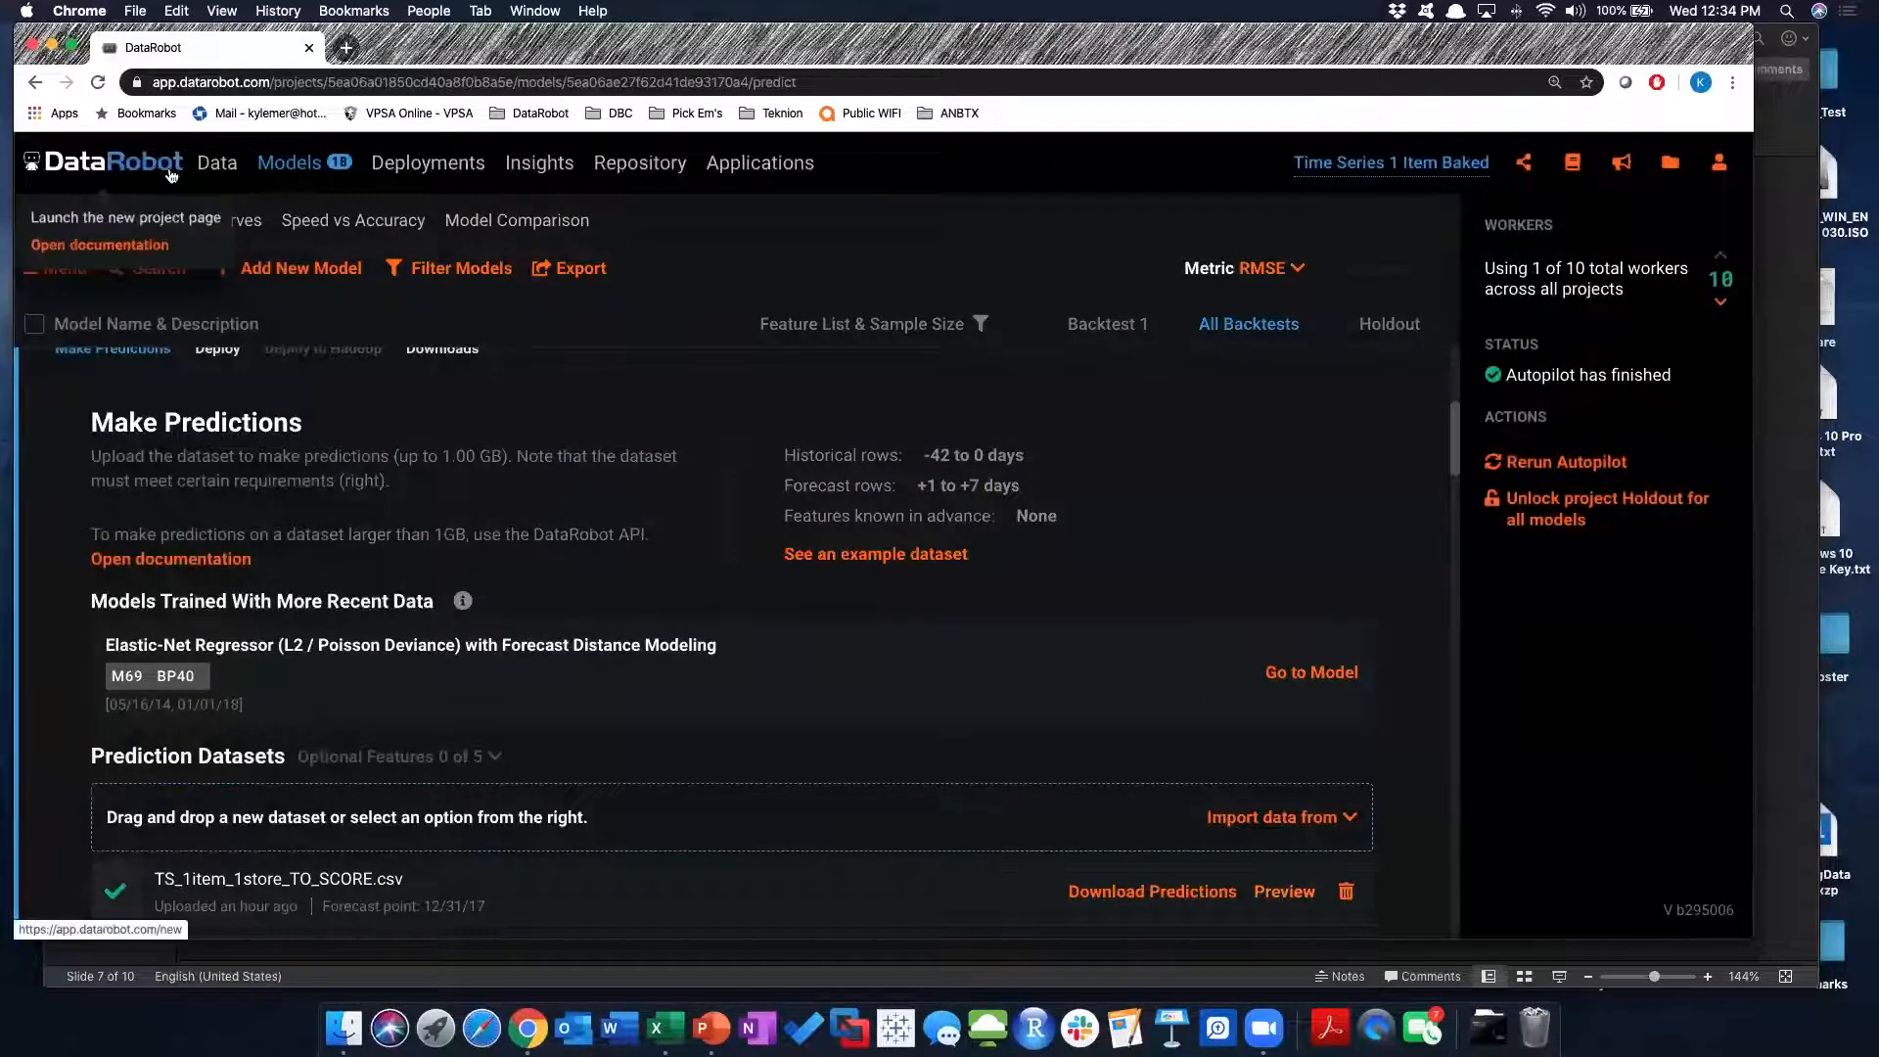
pyautogui.click(655, 1028)
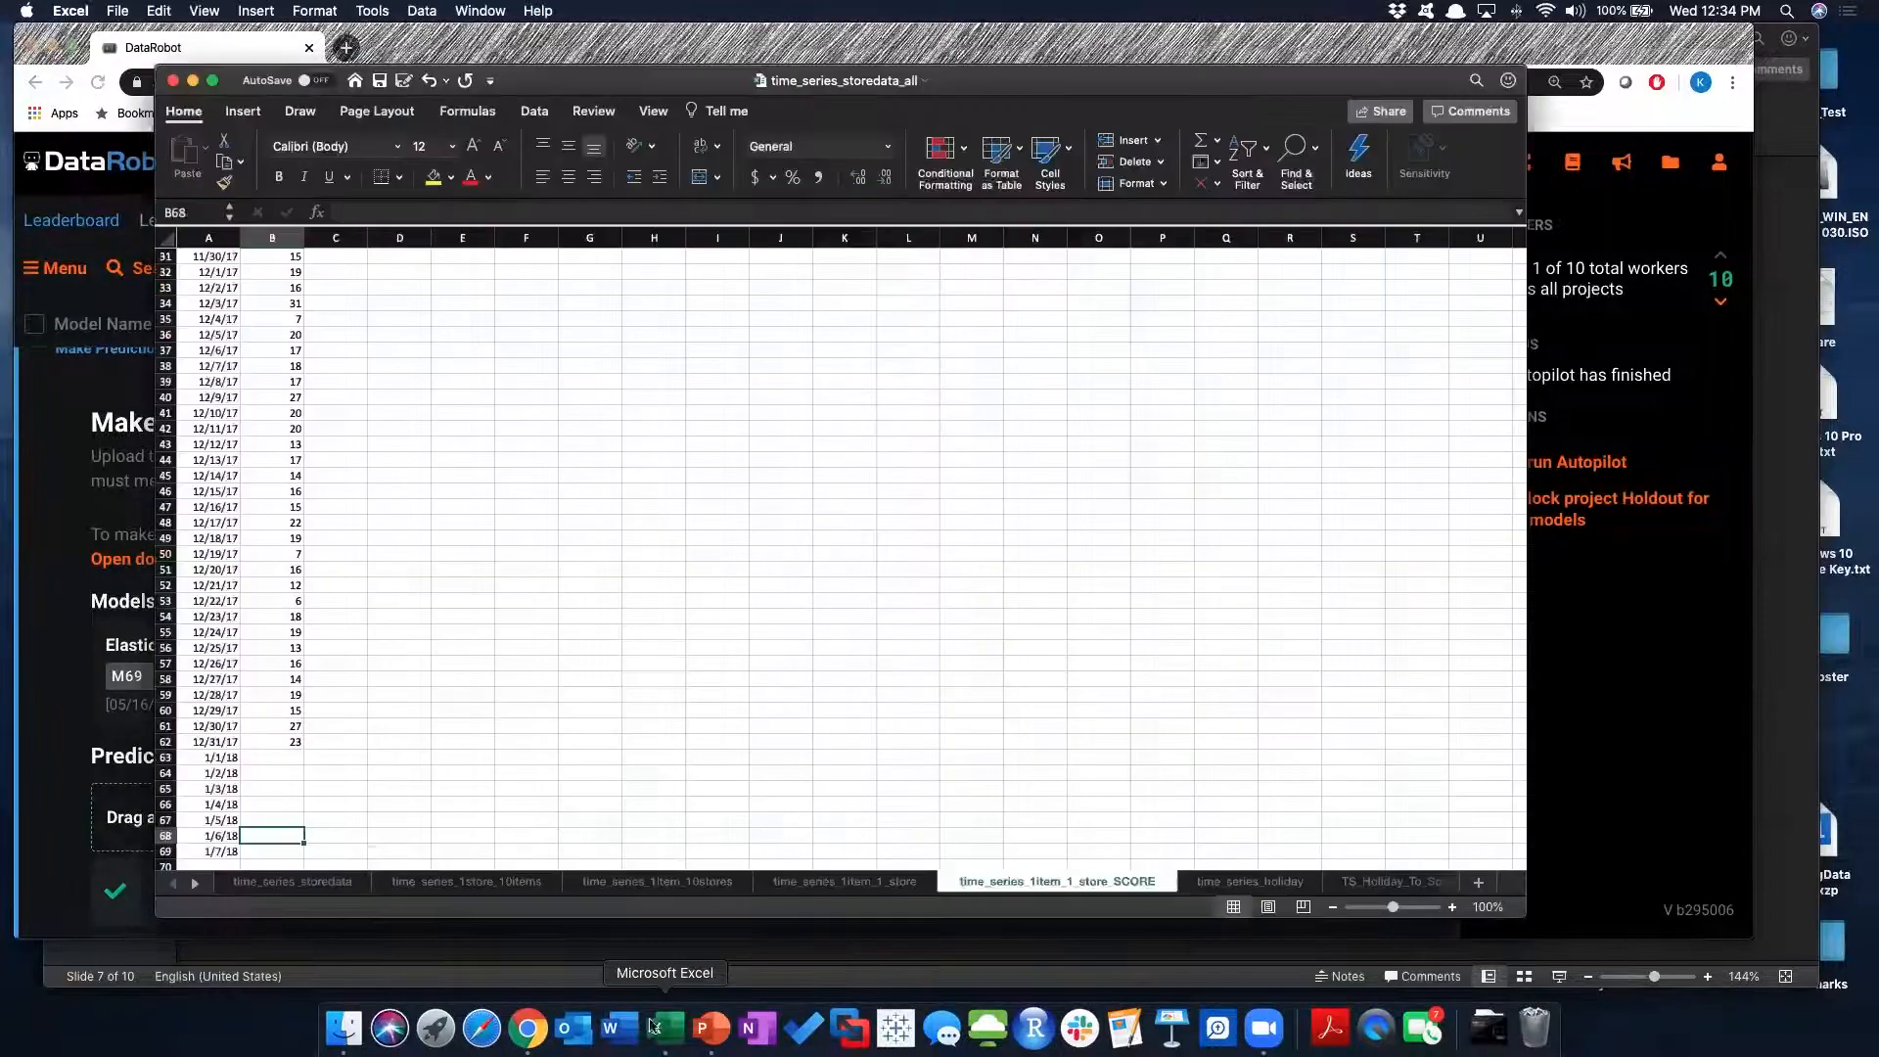
pyautogui.click(1241, 883)
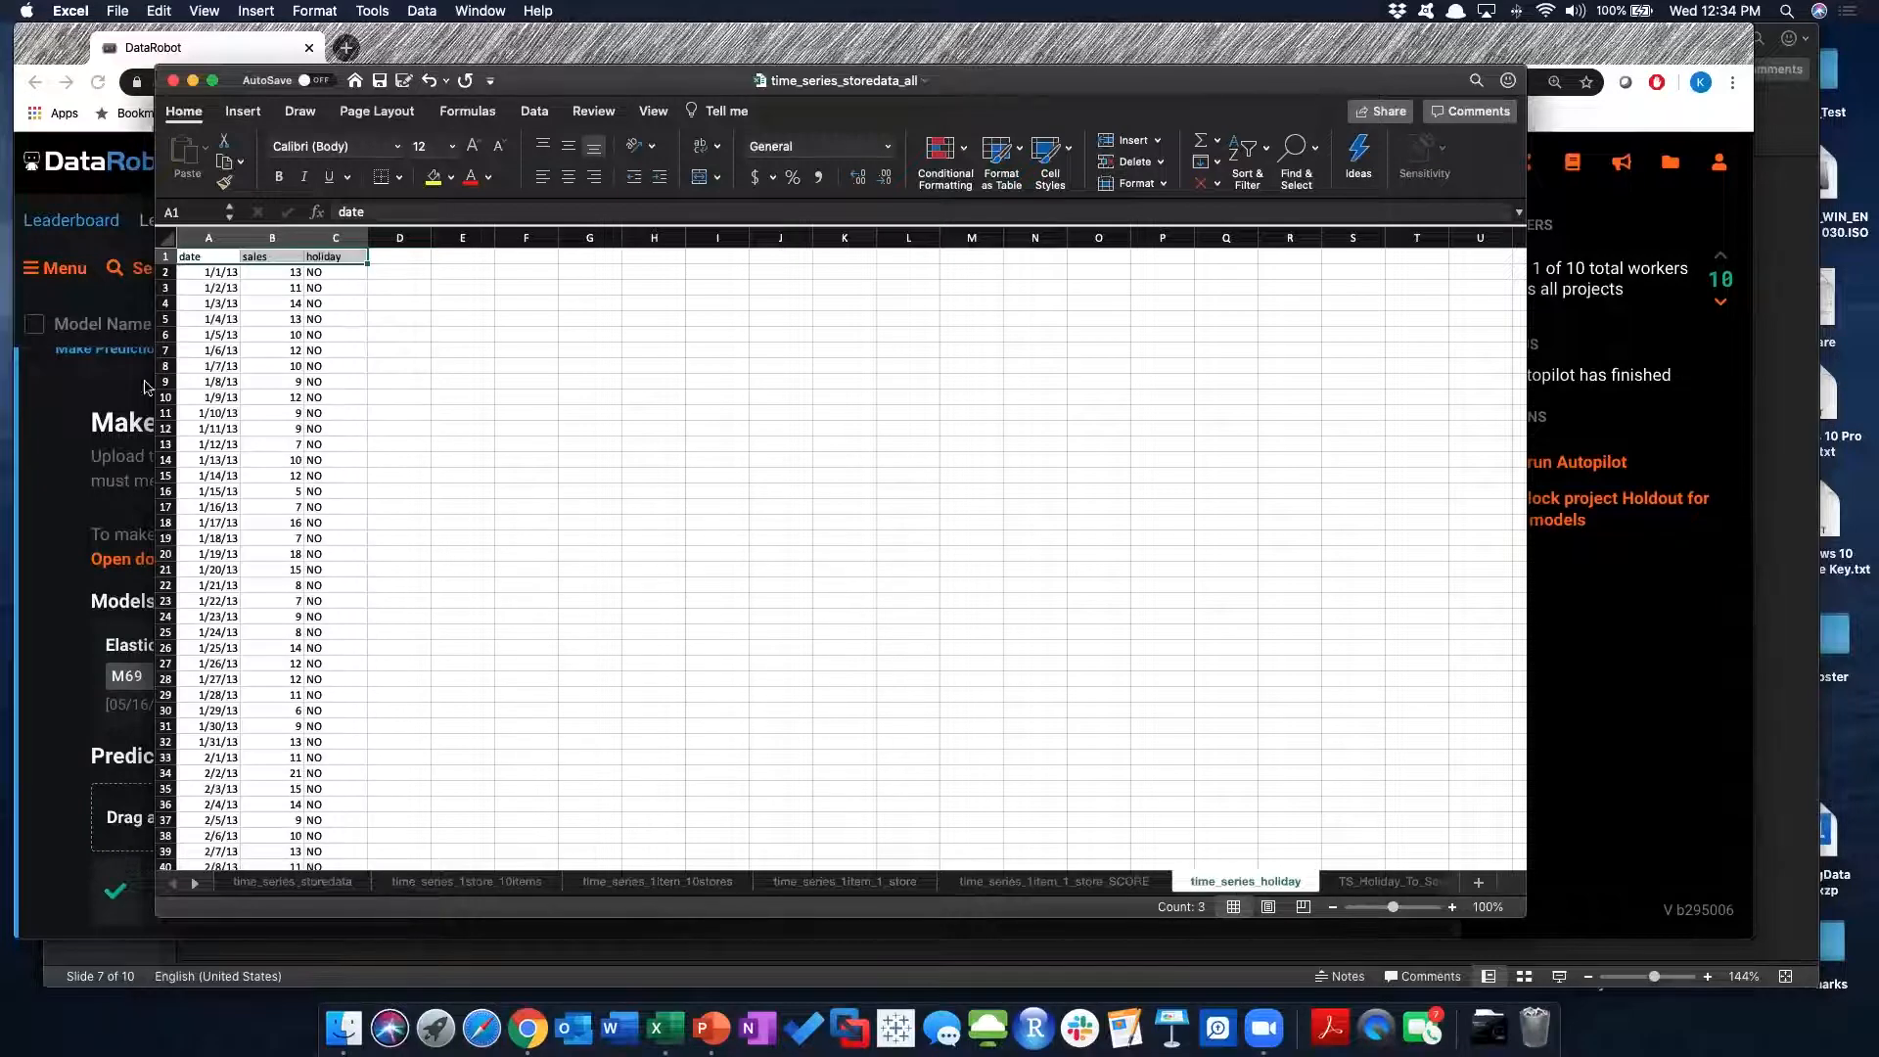
pyautogui.click(321, 258)
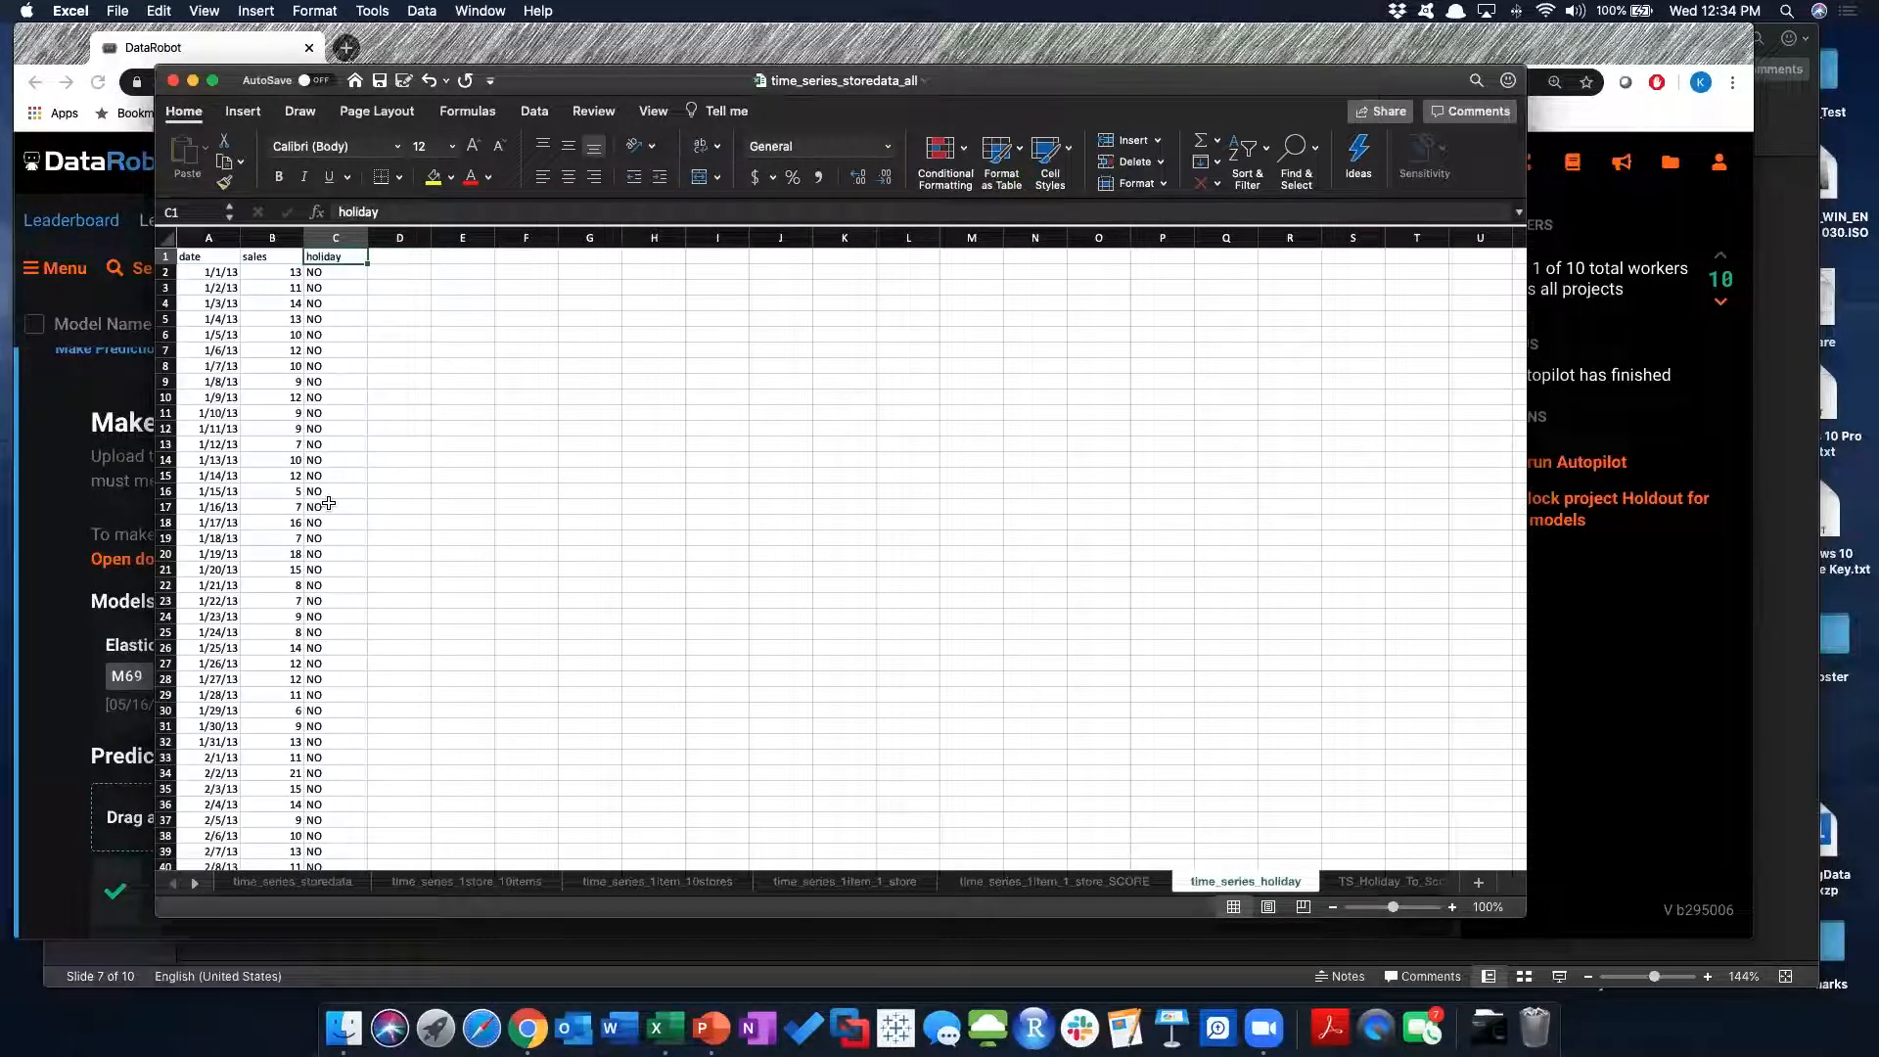
pyautogui.scroll(-4, 329, 503)
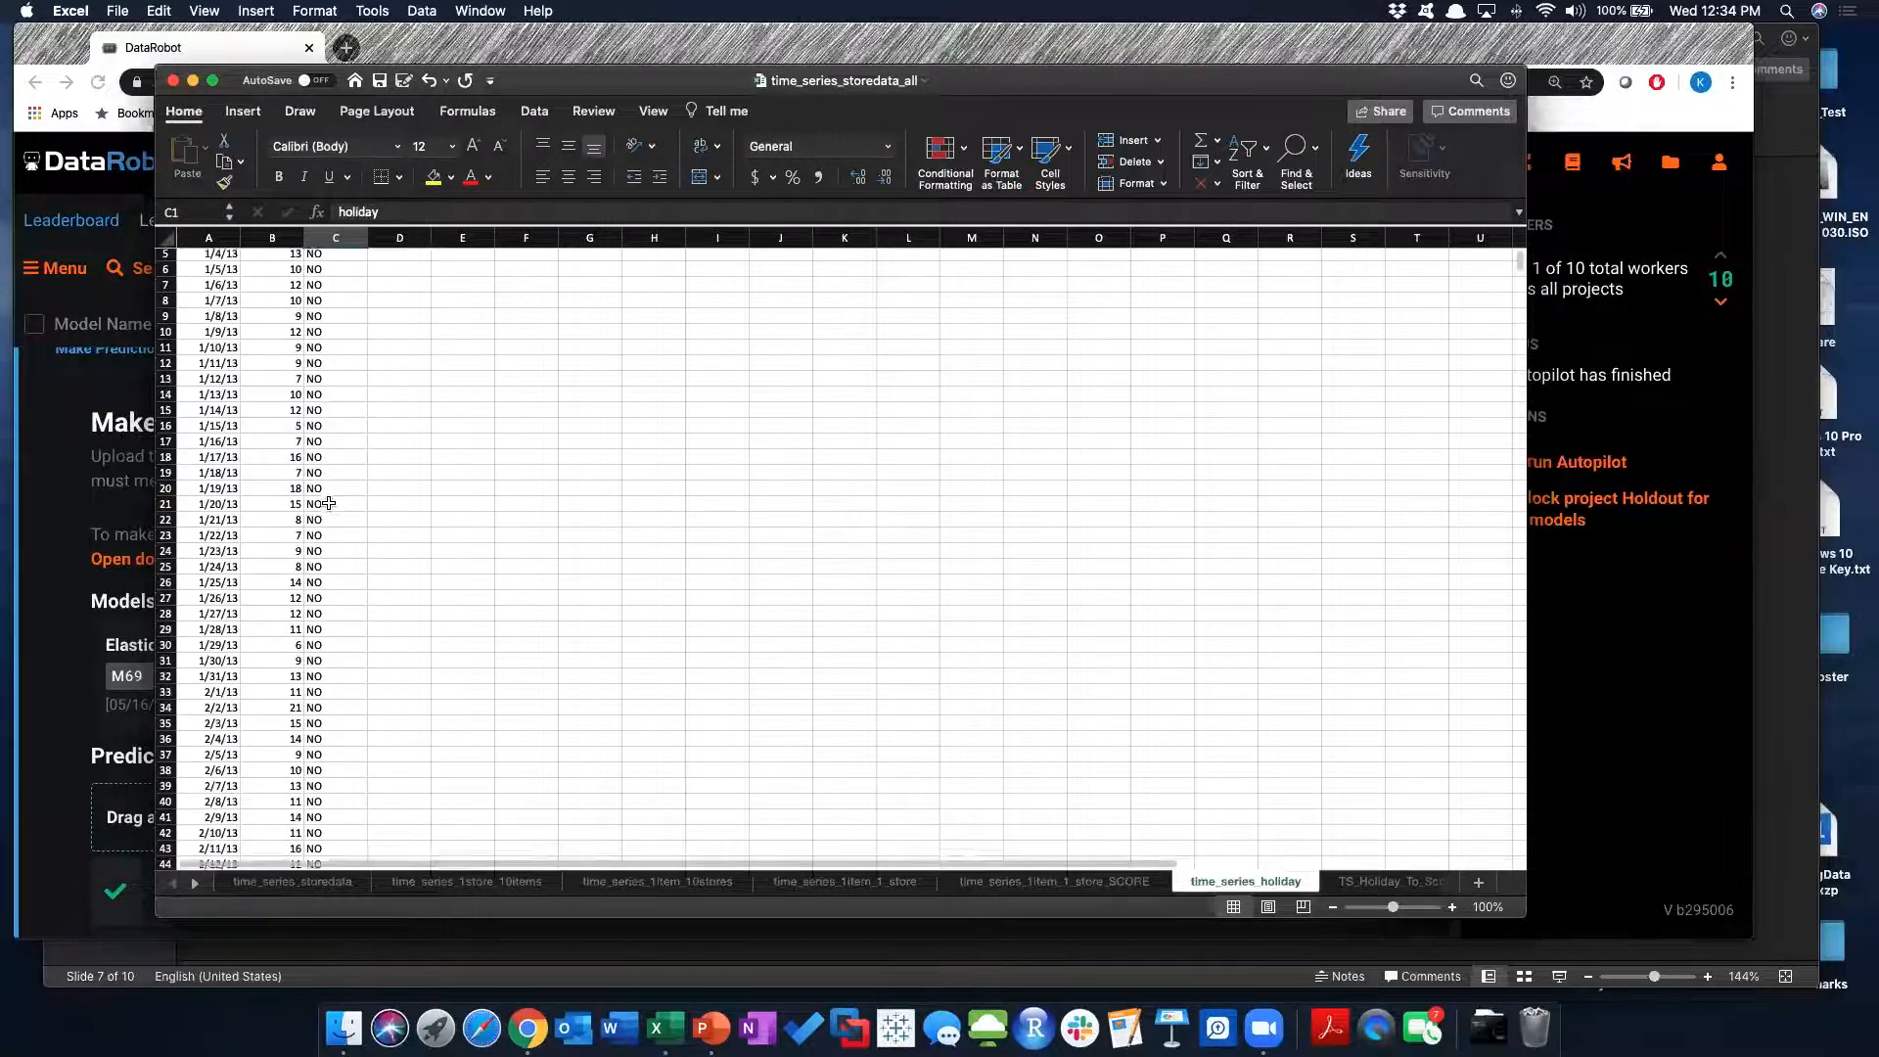
pyautogui.scroll(-7, 328, 503)
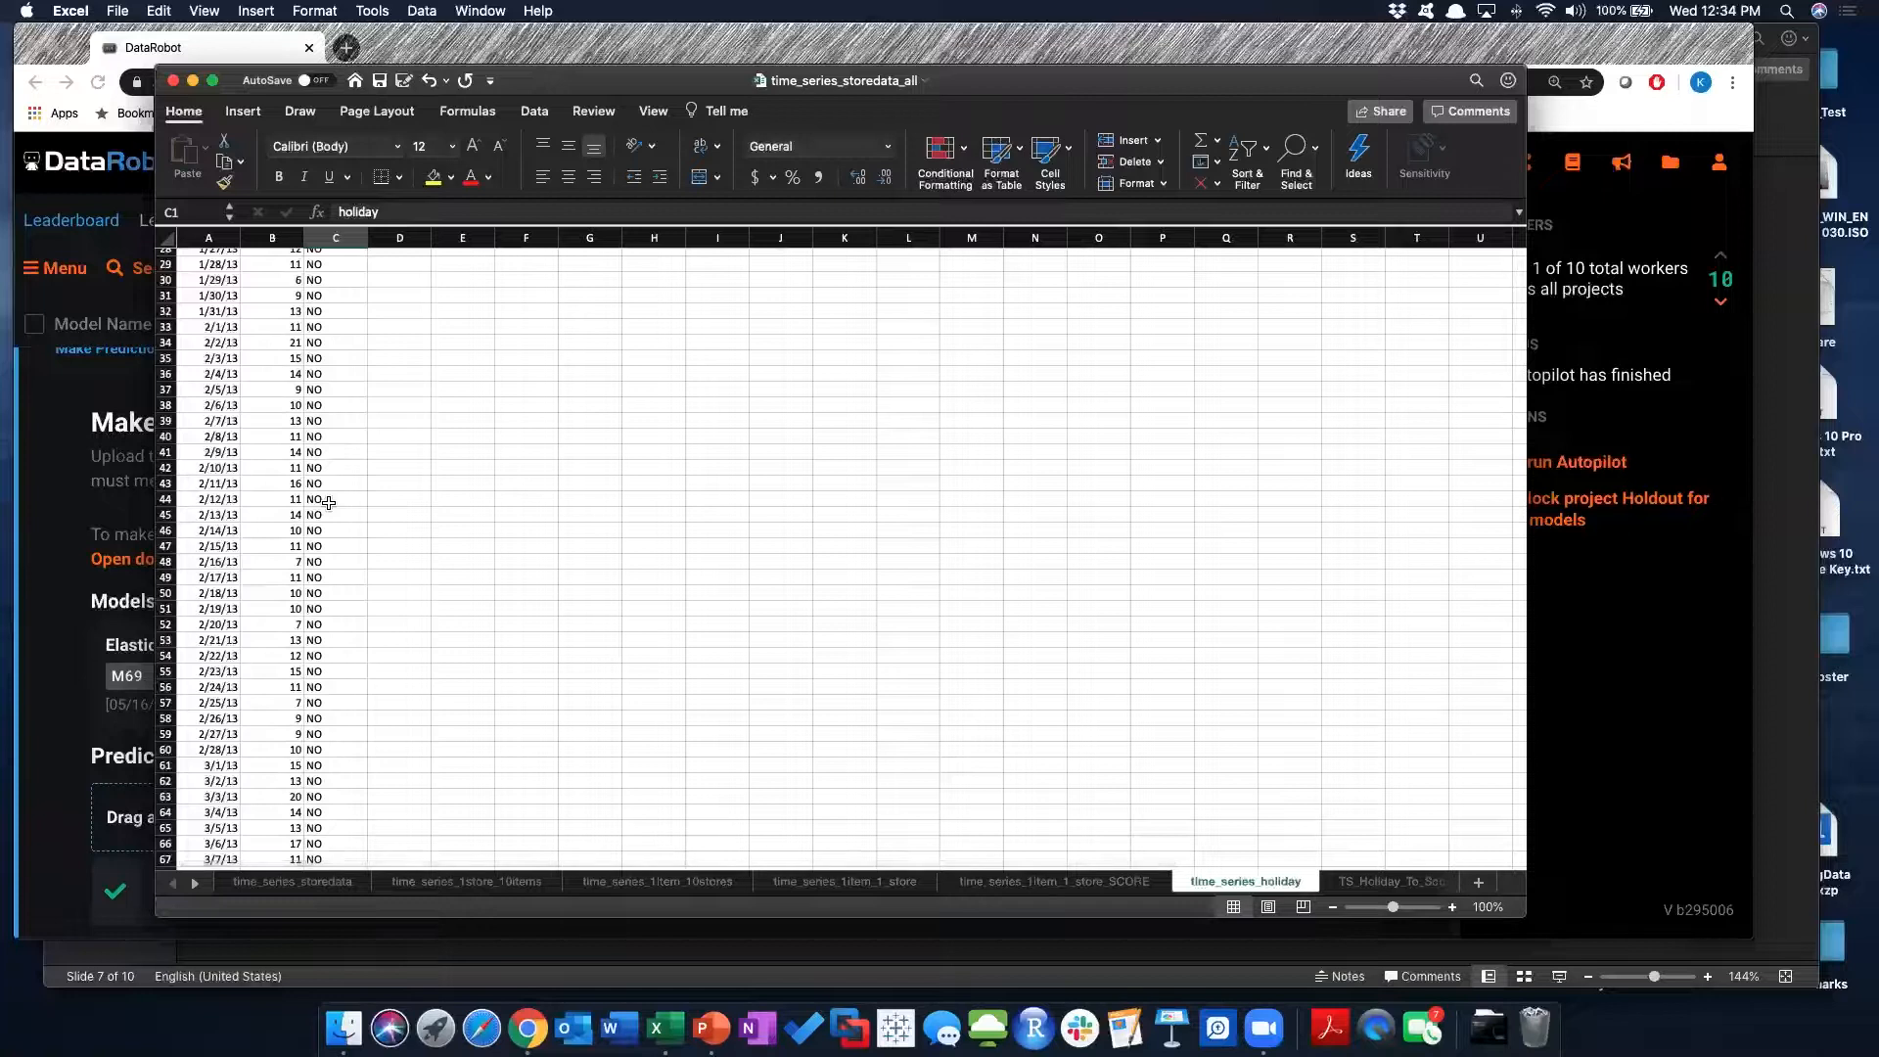
pyautogui.scroll(11, 329, 503)
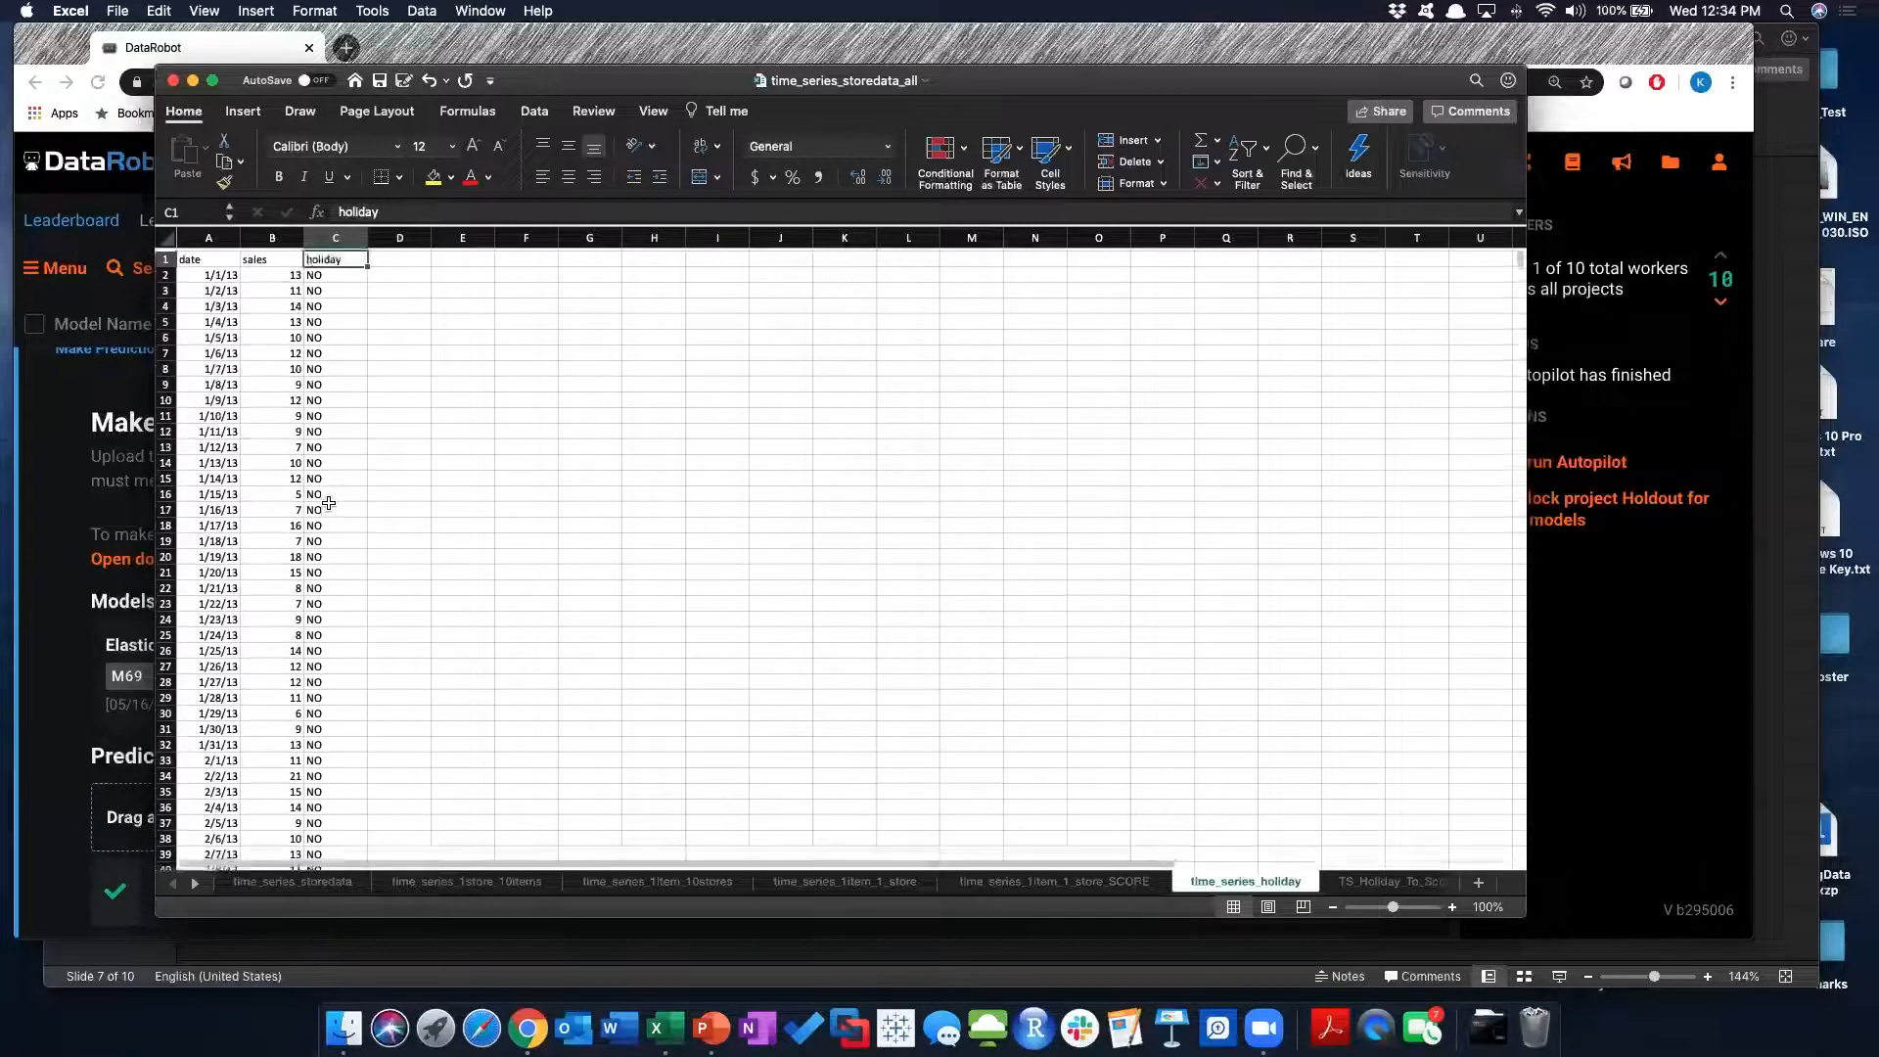
pyautogui.click(260, 256)
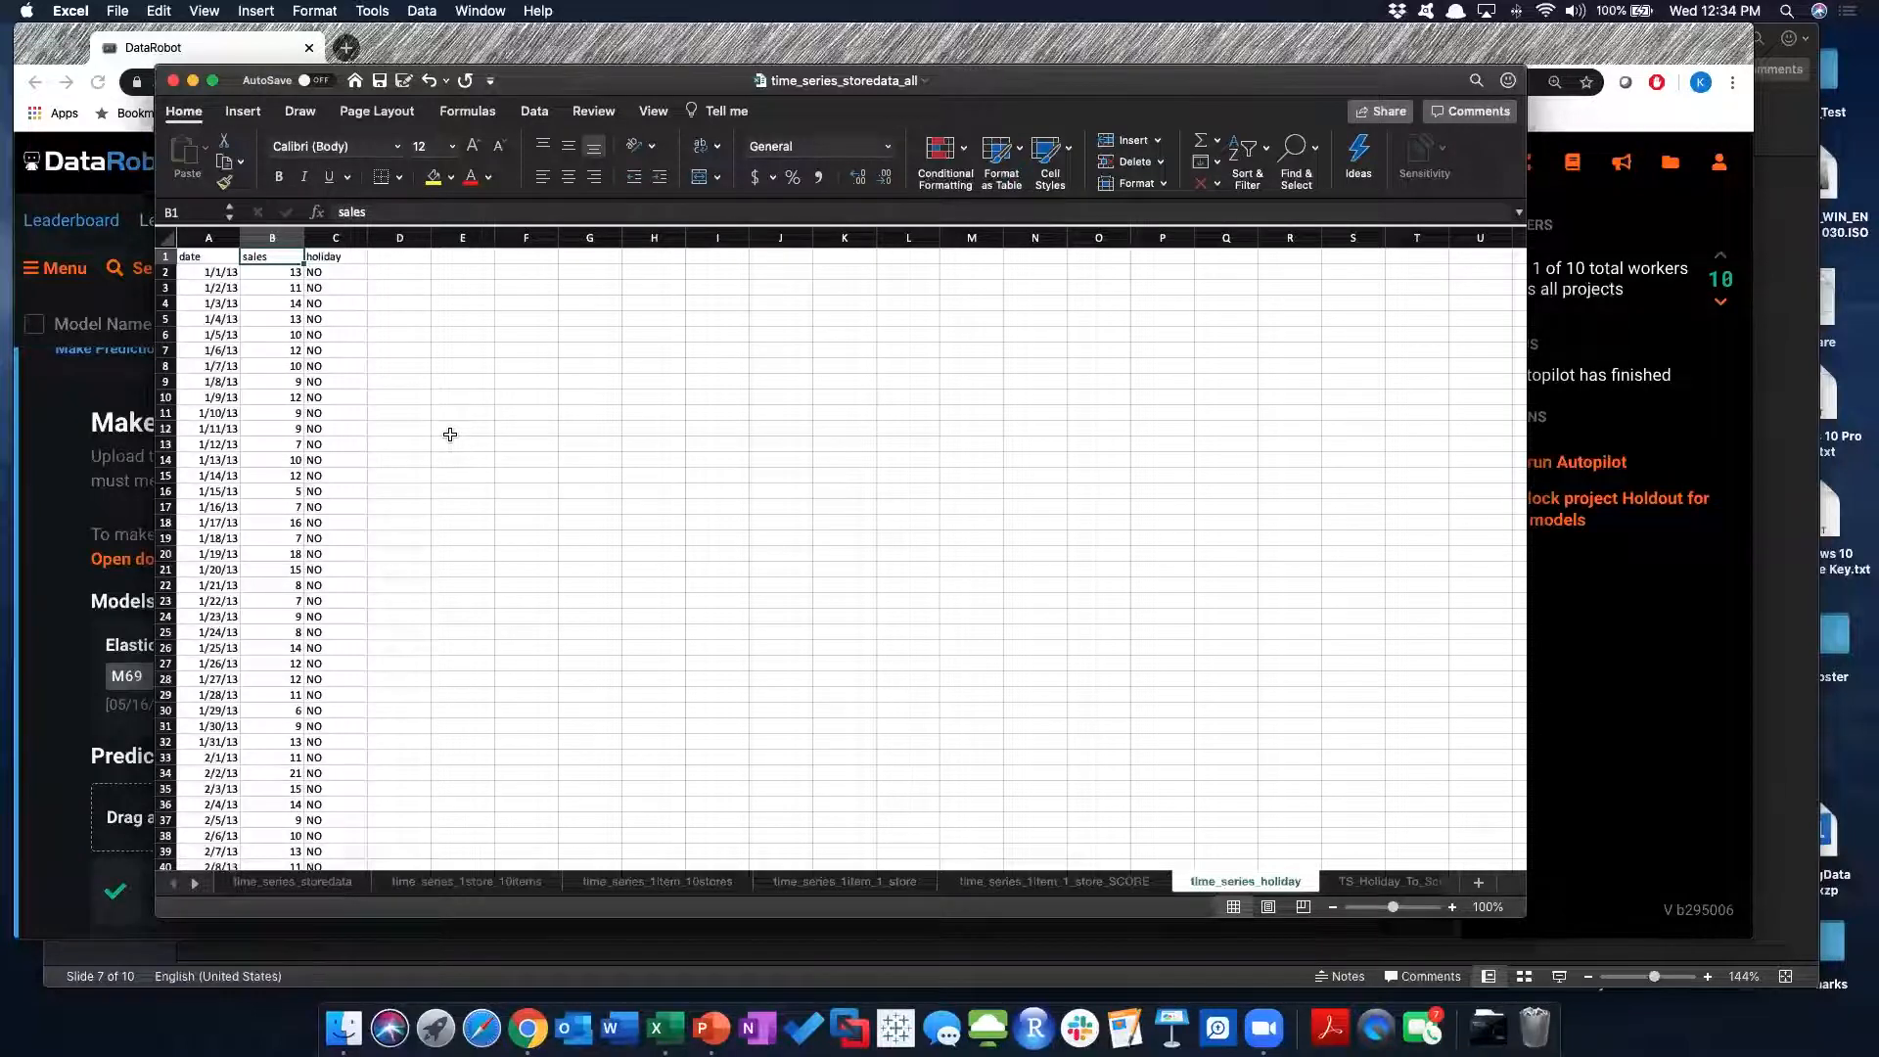
pyautogui.scroll(-3, 337, 540)
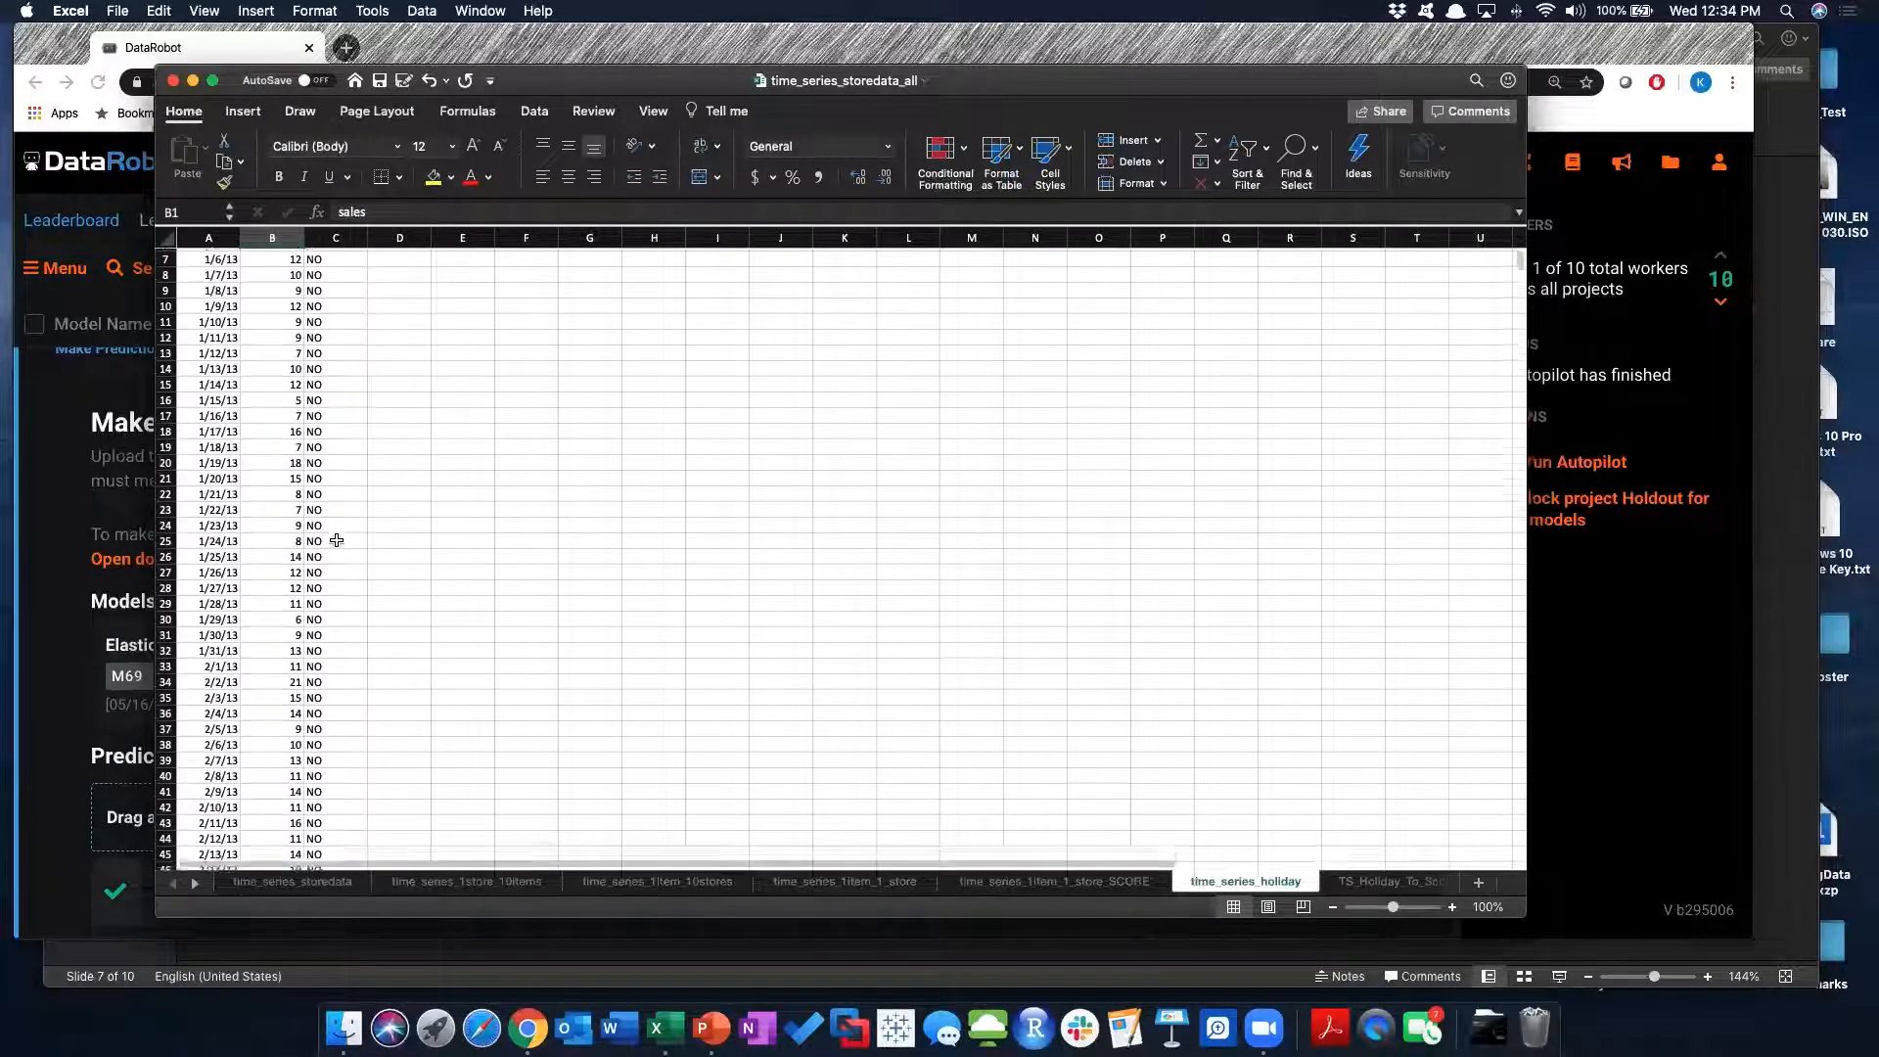
pyautogui.scroll(3, 337, 540)
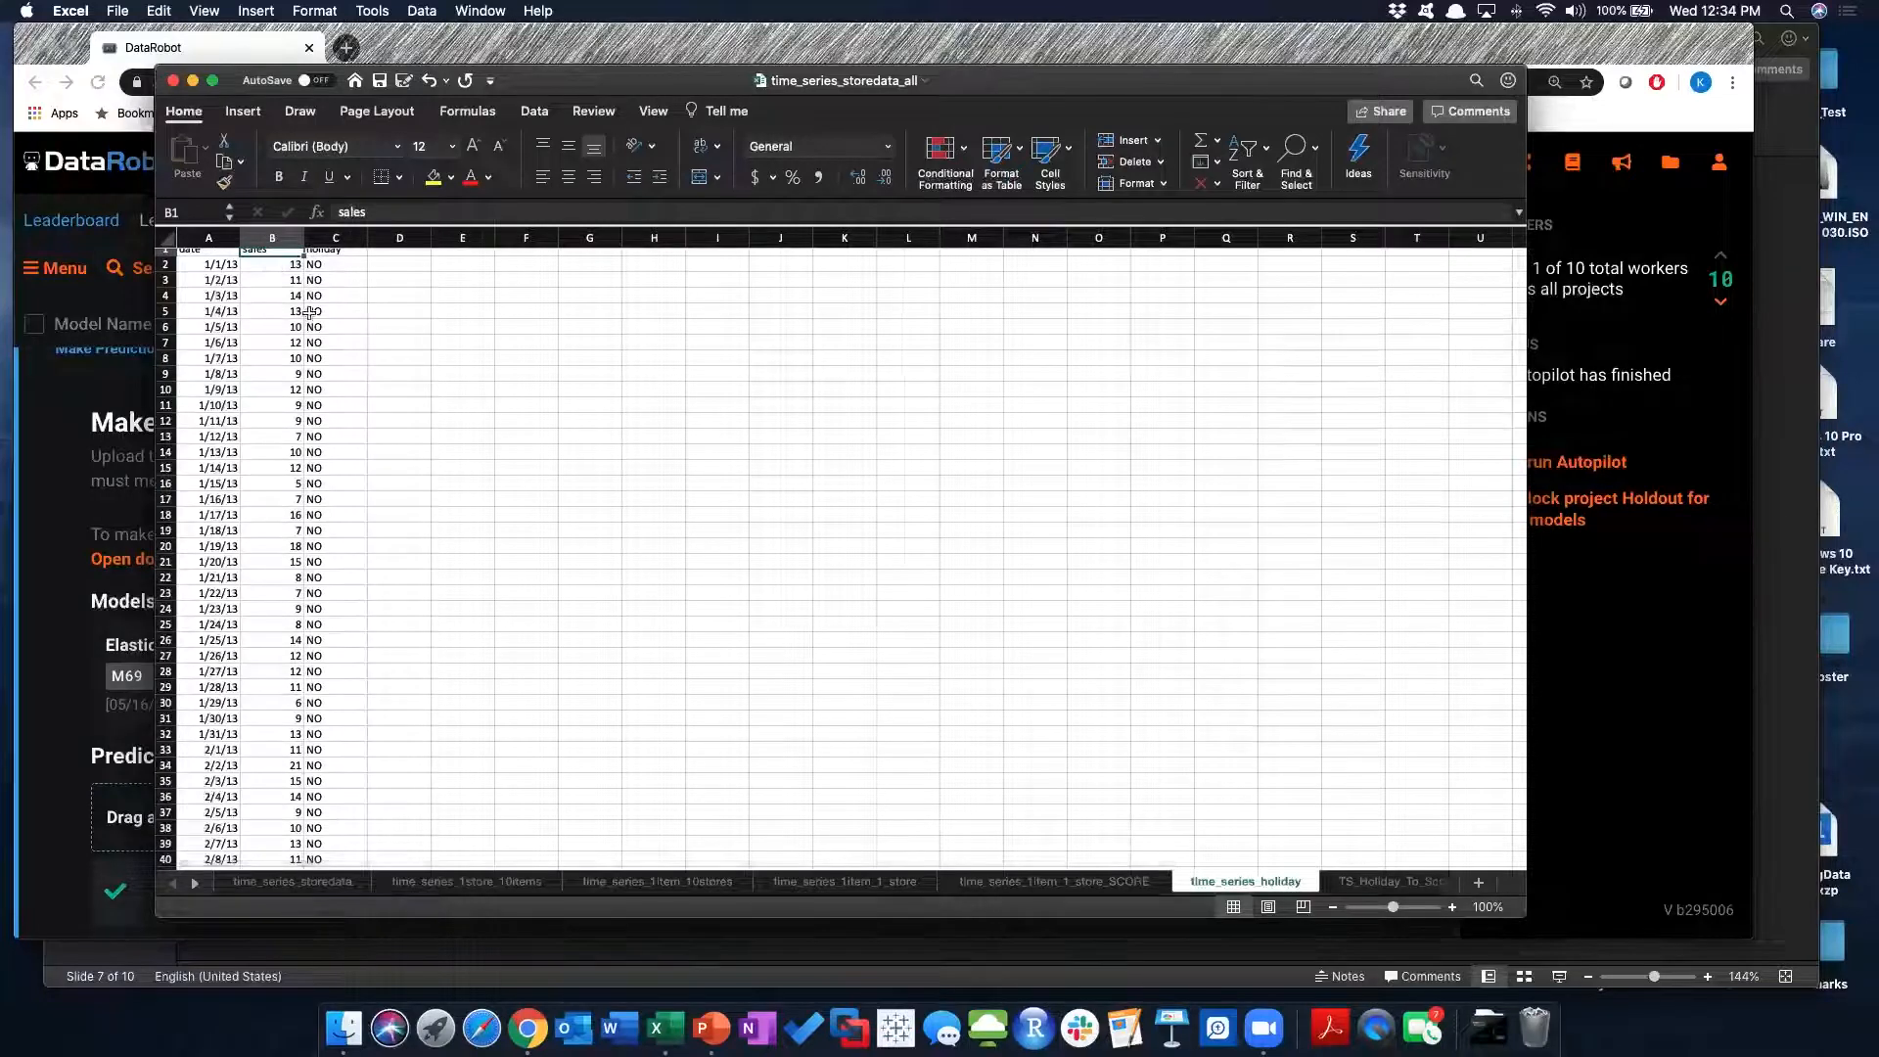
# Find the 5/5/13 holiday row in the time_series_holiday sheet, highlight it and select its sales value
pyautogui.scroll(-5, 353, 421)
pyautogui.scroll(-20, 352, 422)
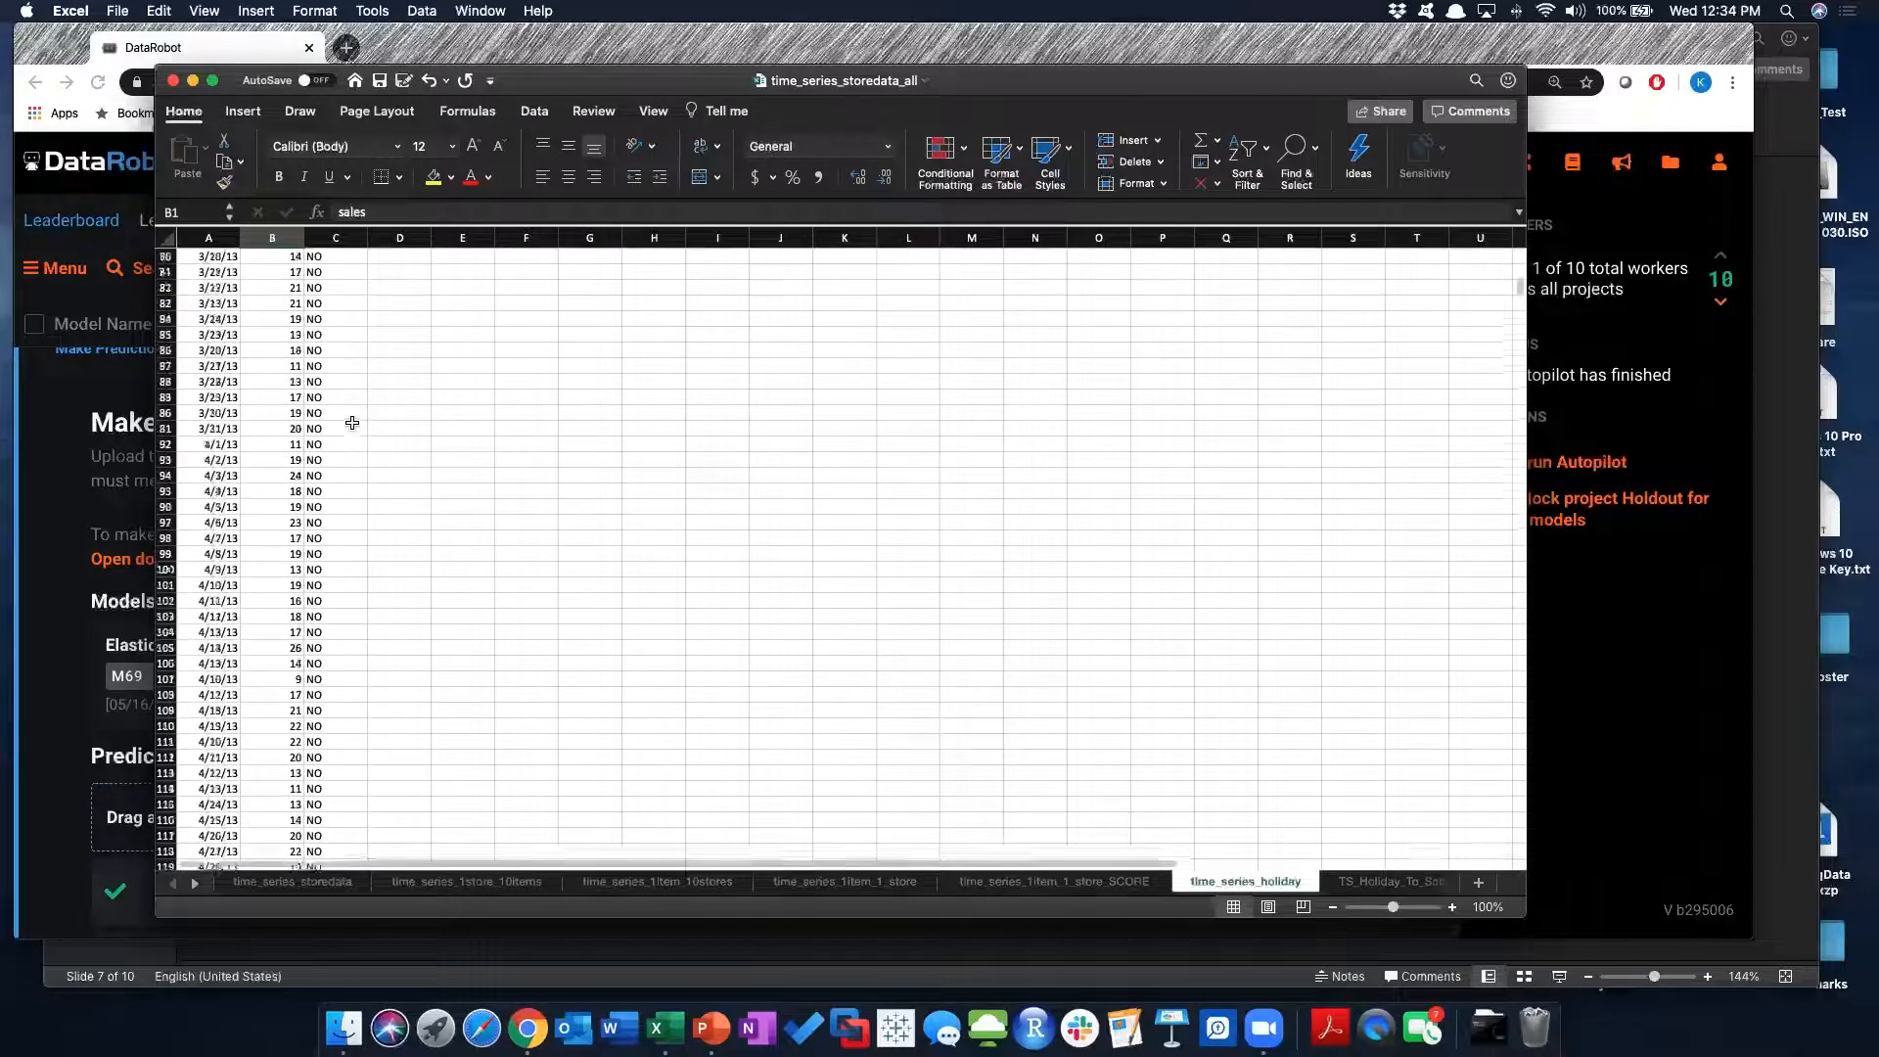
pyautogui.scroll(-7, 352, 422)
pyautogui.scroll(-1, 352, 422)
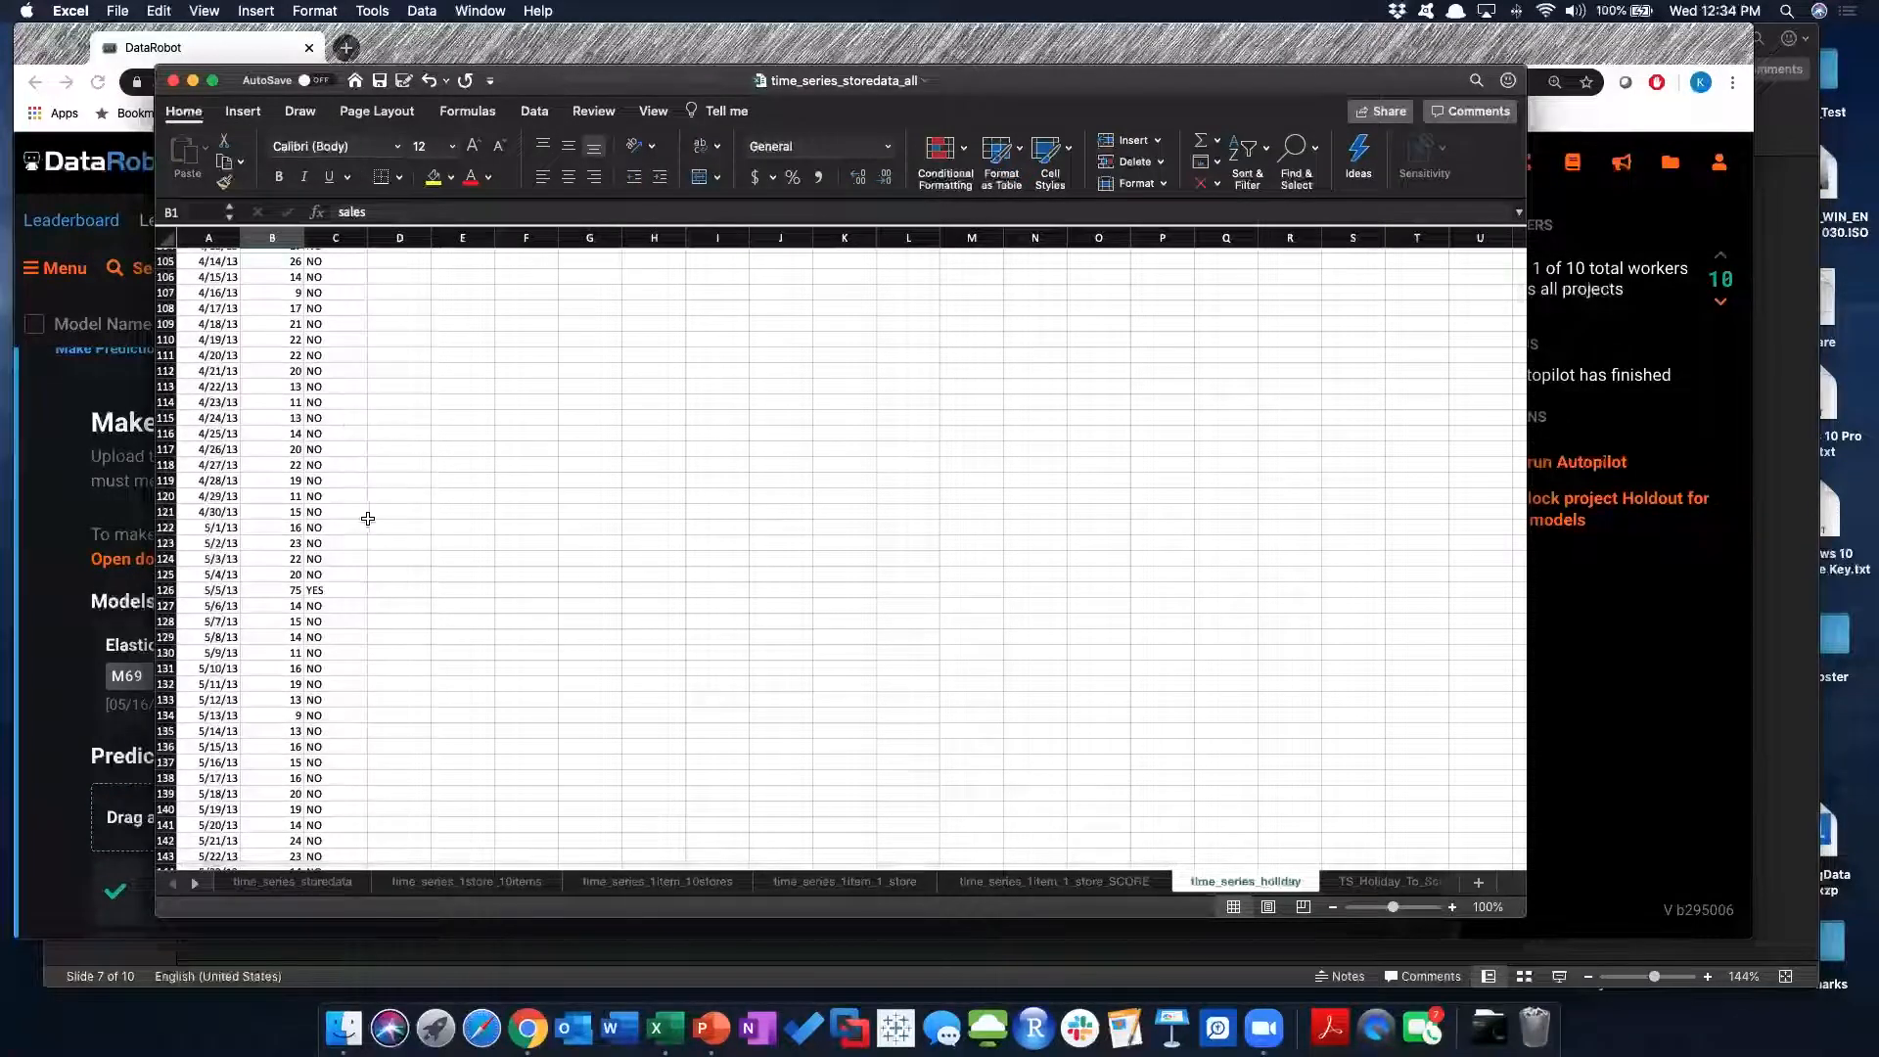
pyautogui.moveTo(191, 591); pyautogui.dragTo(346, 590)
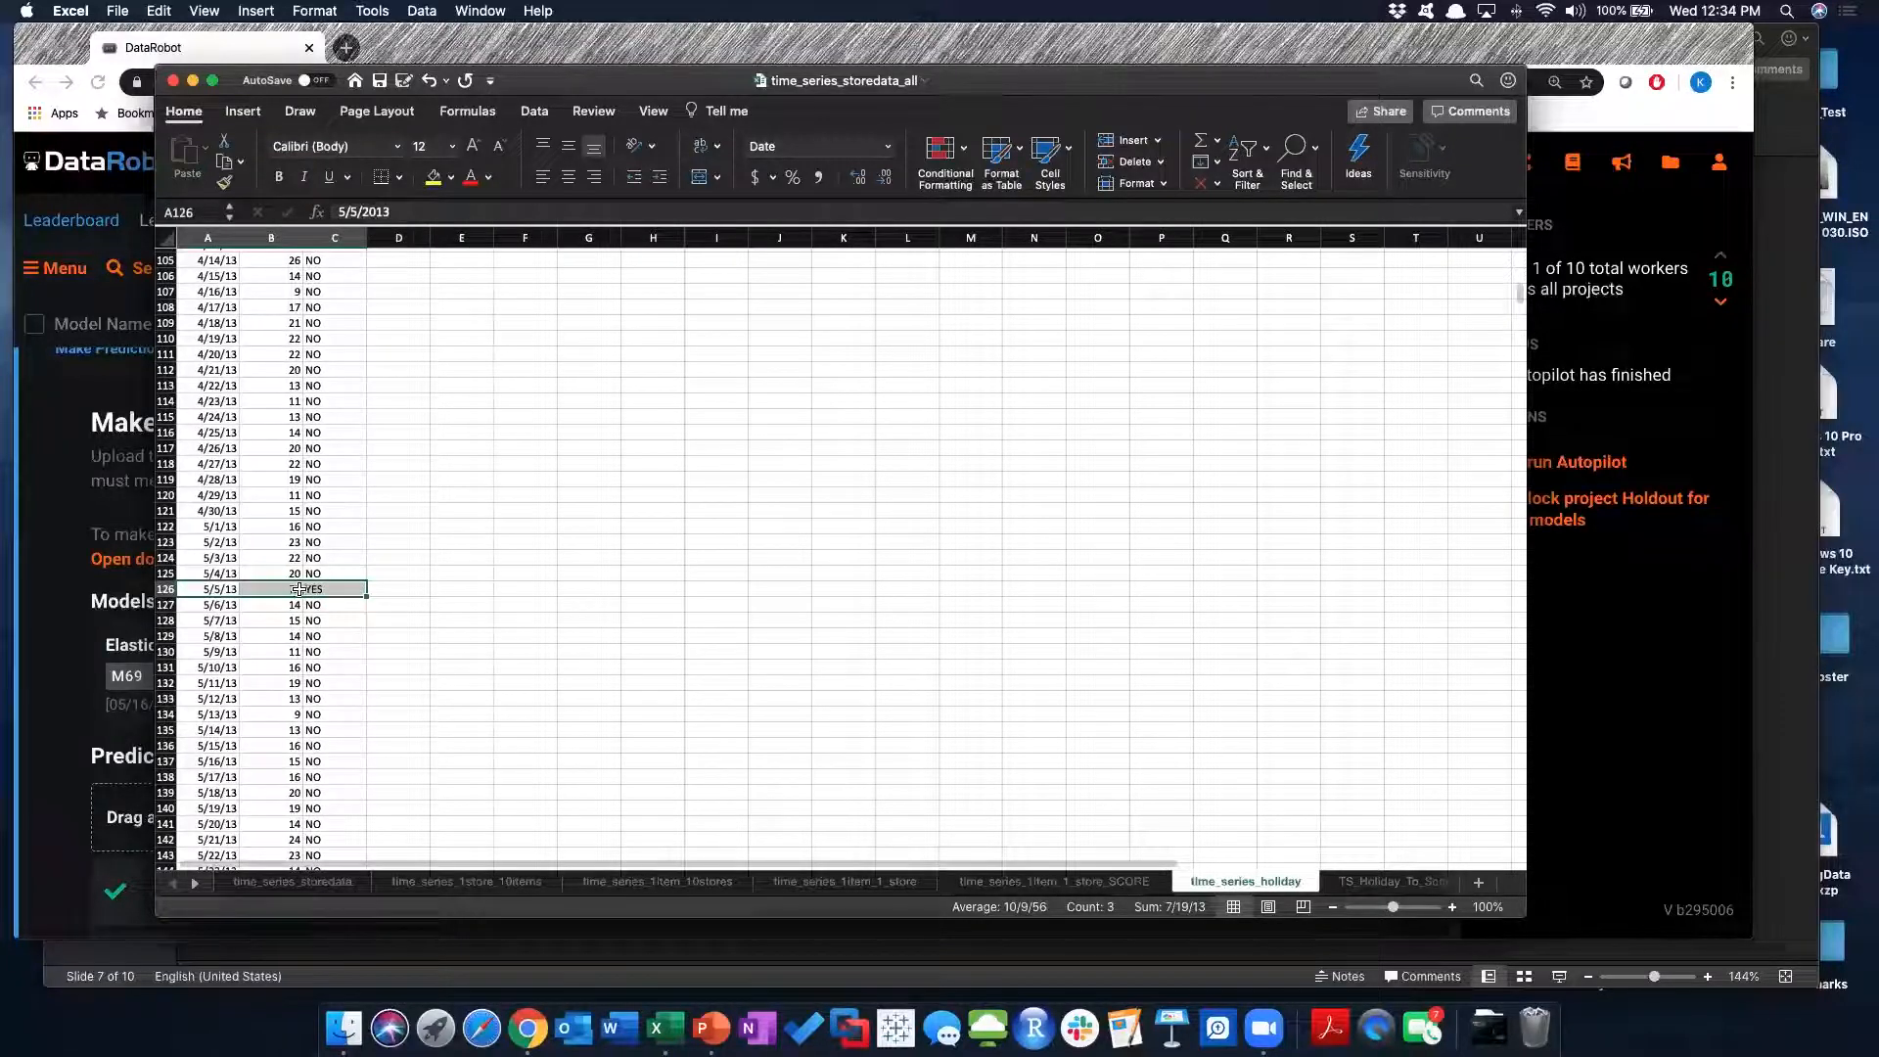
pyautogui.press('Right')
# Highlight the sales and holiday values for 7/4/13 and 7/5/13, ending with only their two holiday flags selected
pyautogui.scroll(-8, 358, 636)
pyautogui.scroll(-5, 359, 636)
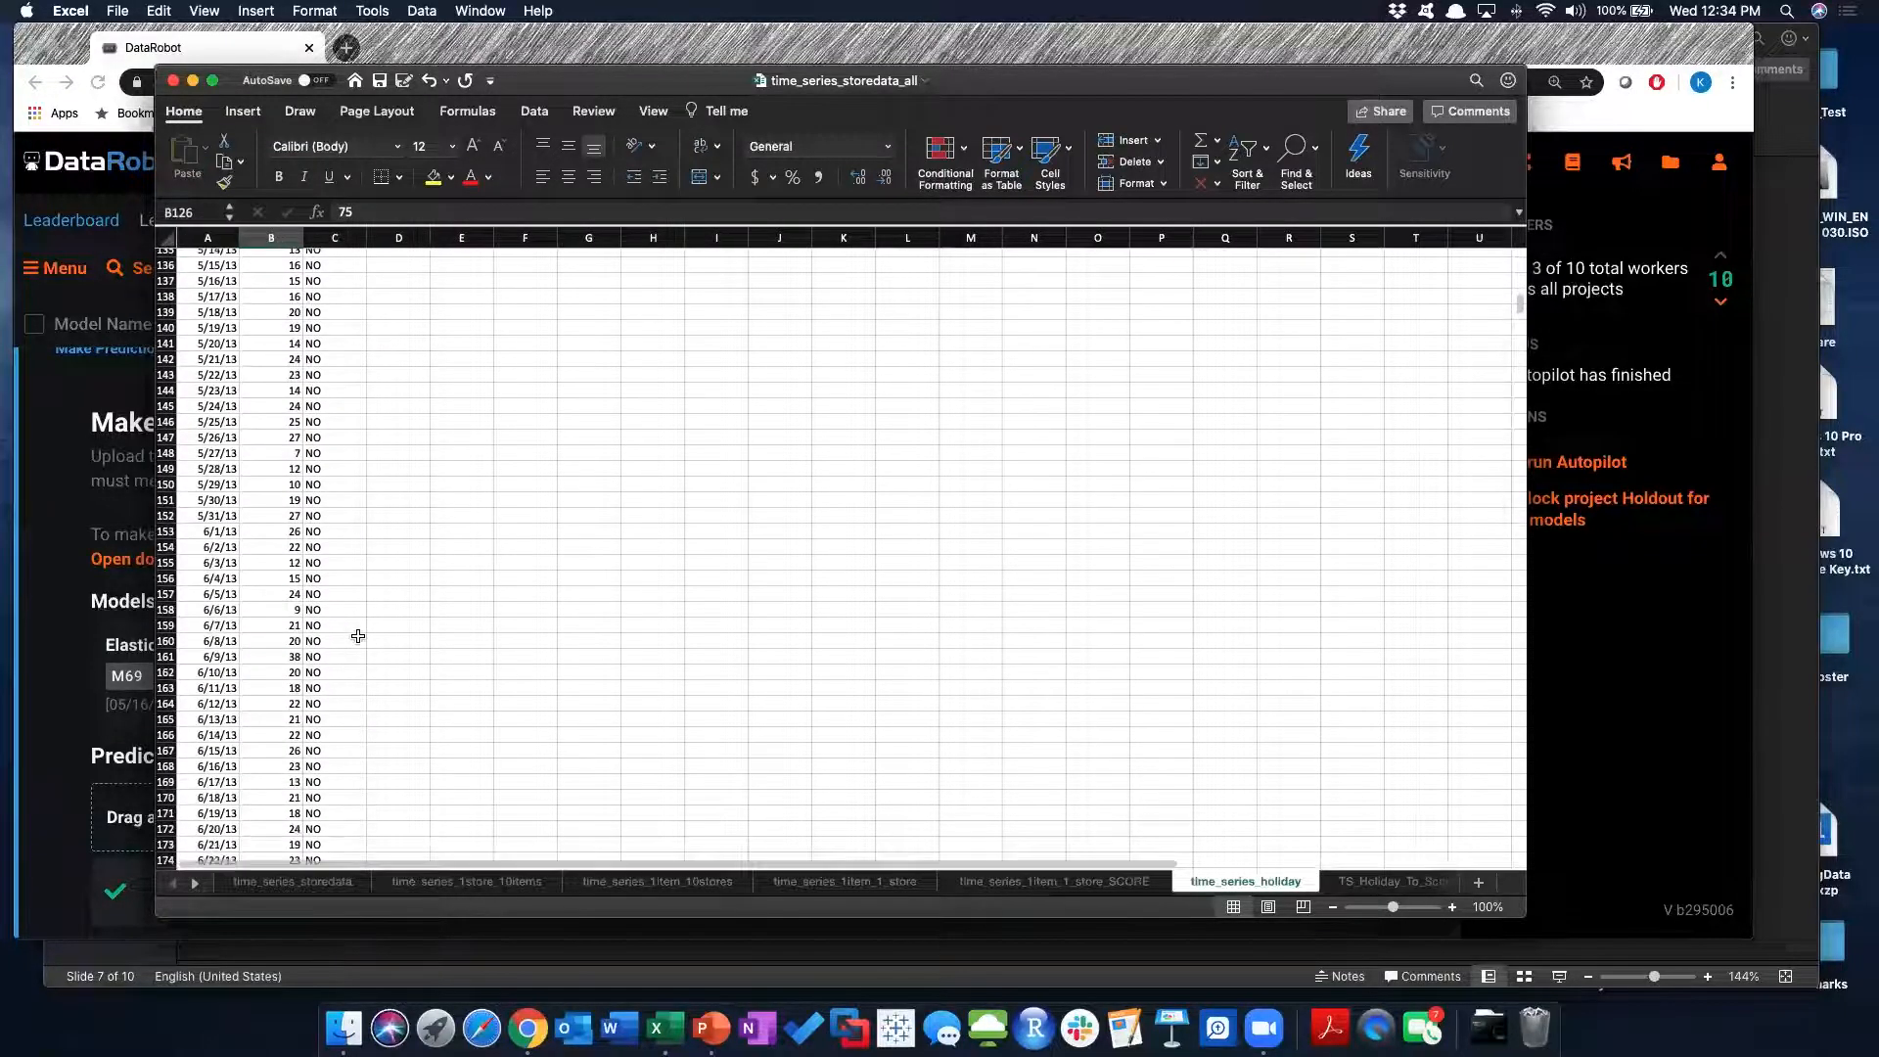
pyautogui.scroll(-6, 359, 636)
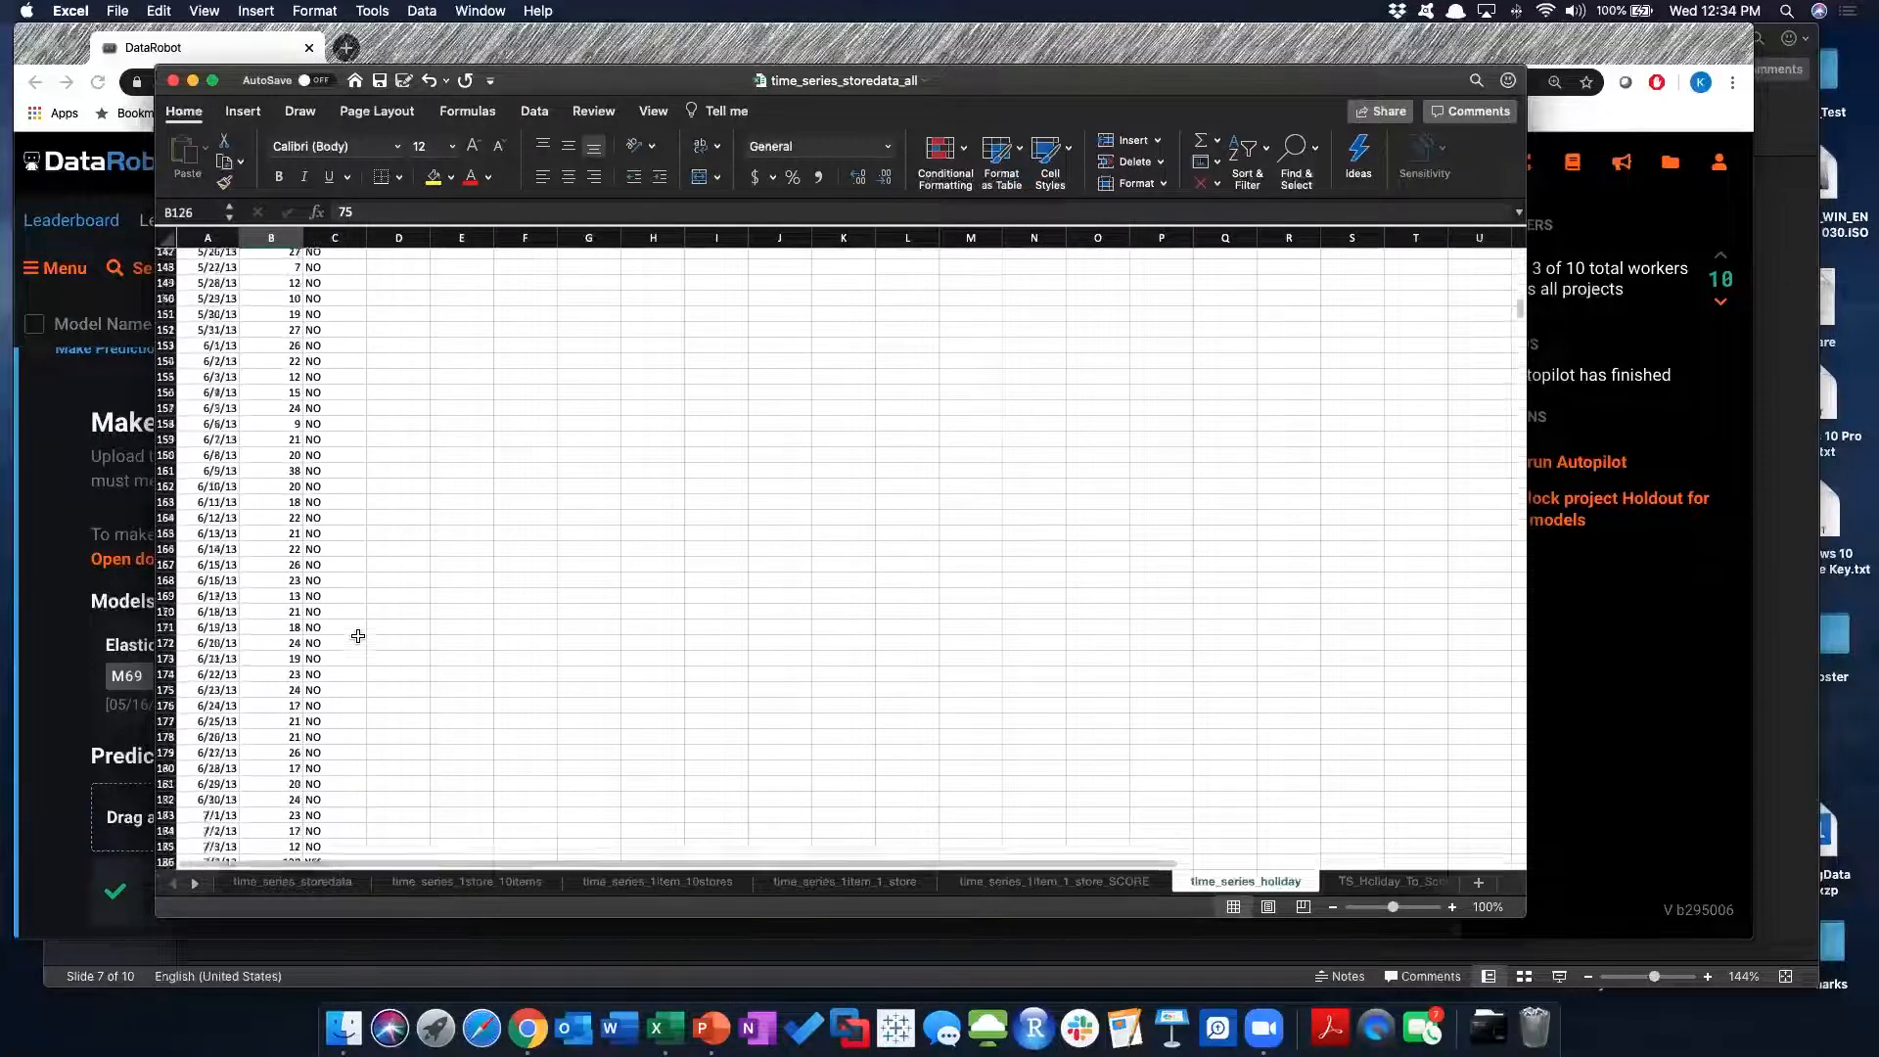
pyautogui.moveTo(290, 663); pyautogui.dragTo(354, 679)
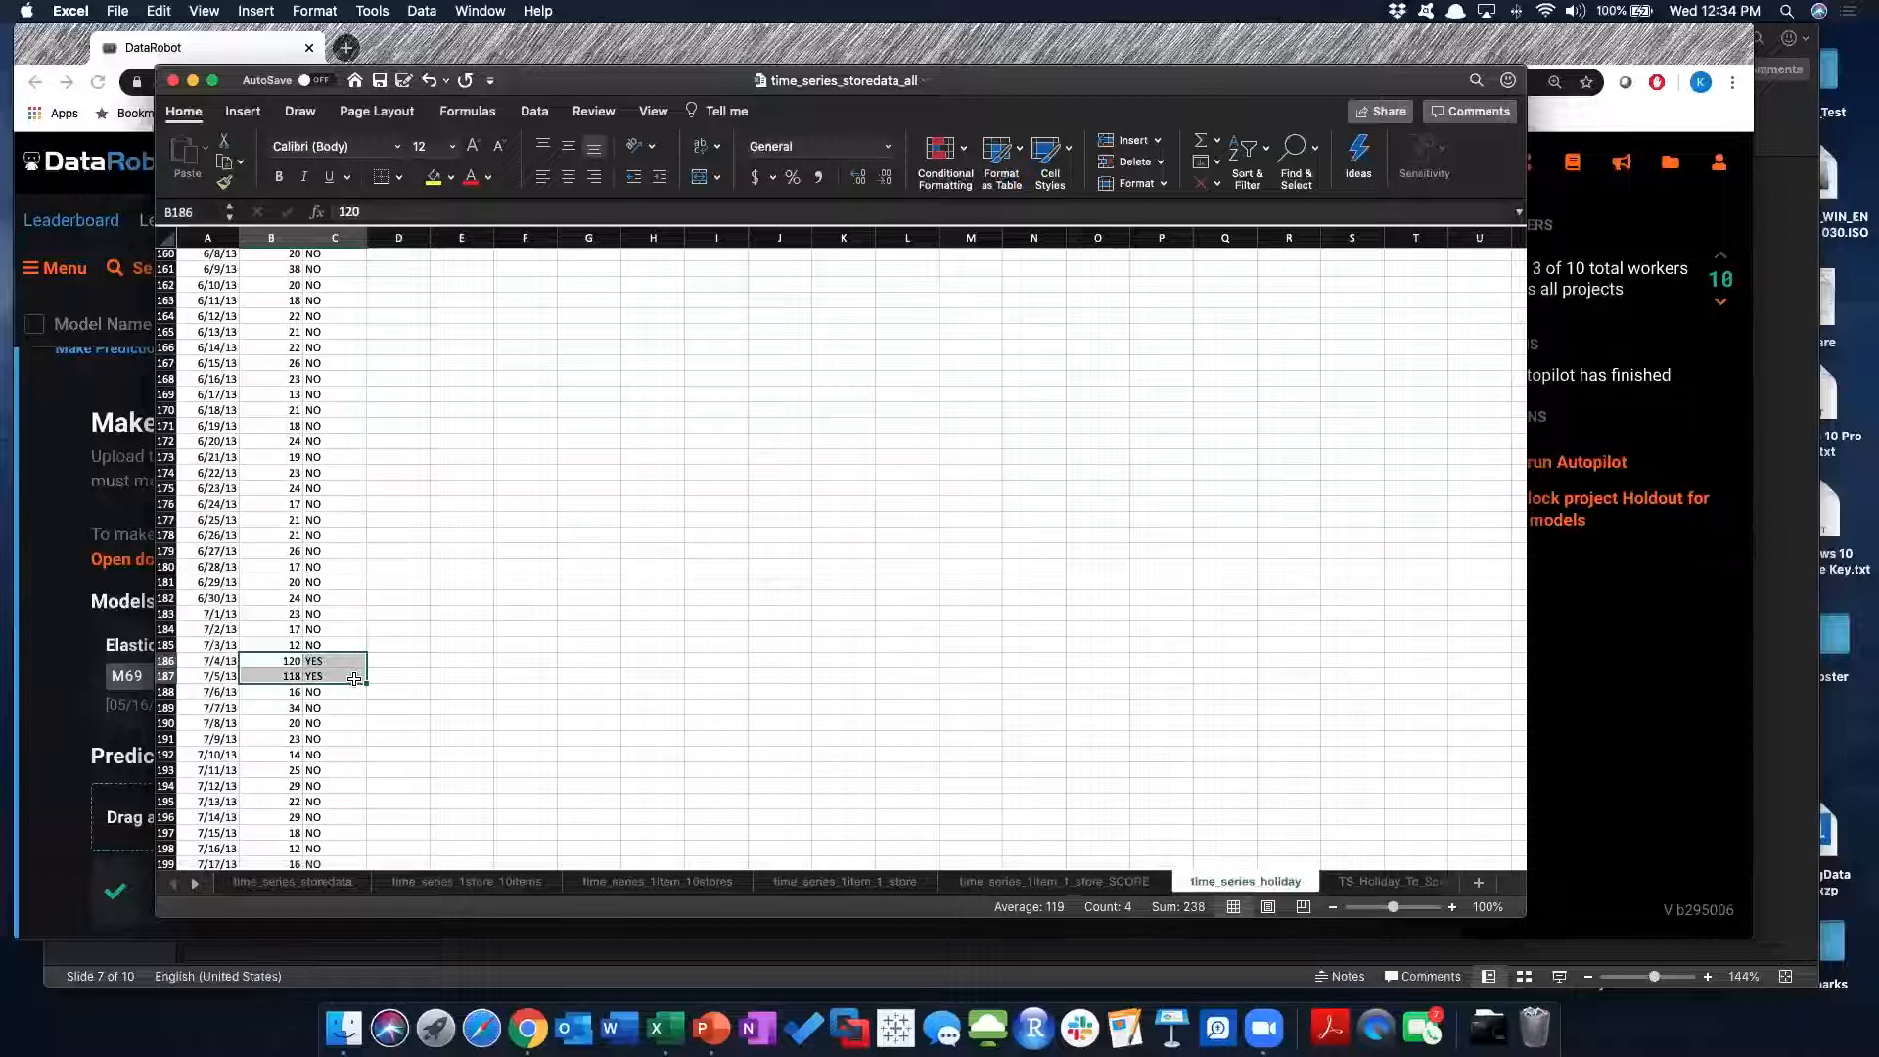
pyautogui.click(355, 679)
pyautogui.scroll(-8, 354, 677)
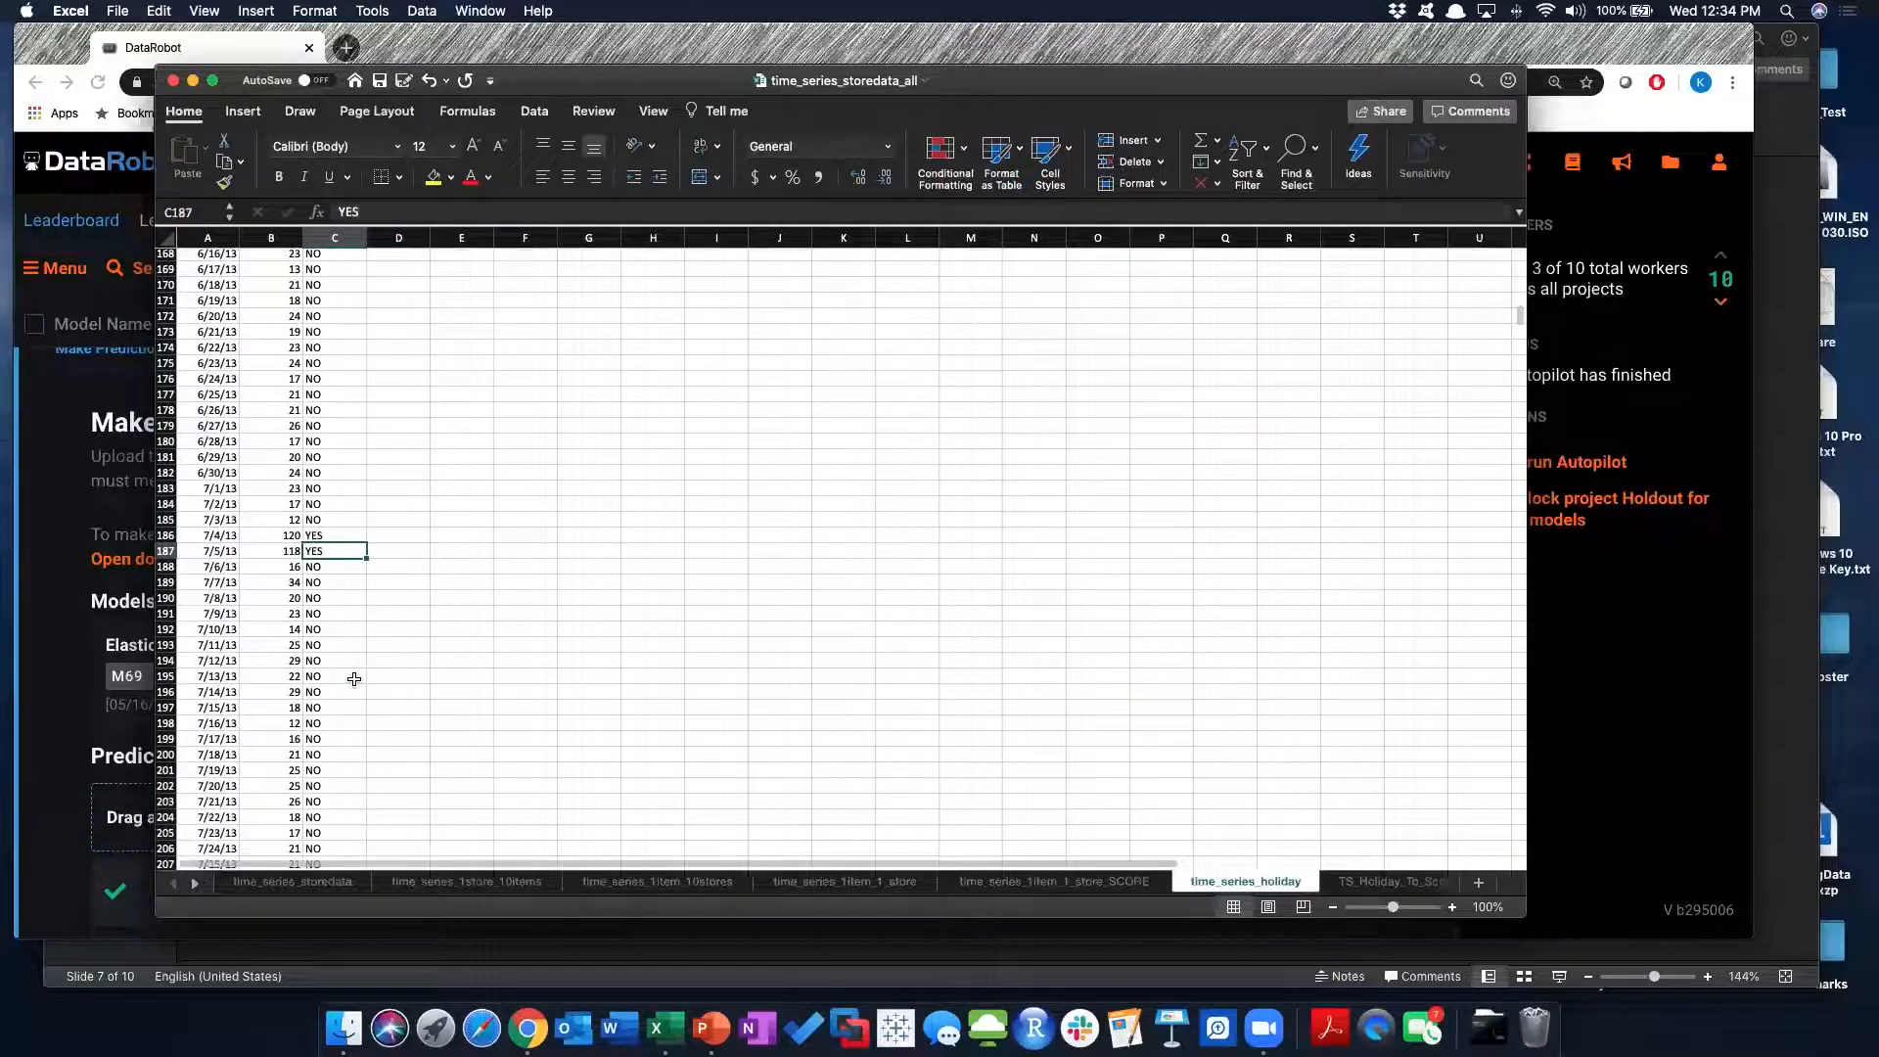
pyautogui.scroll(4, 352, 673)
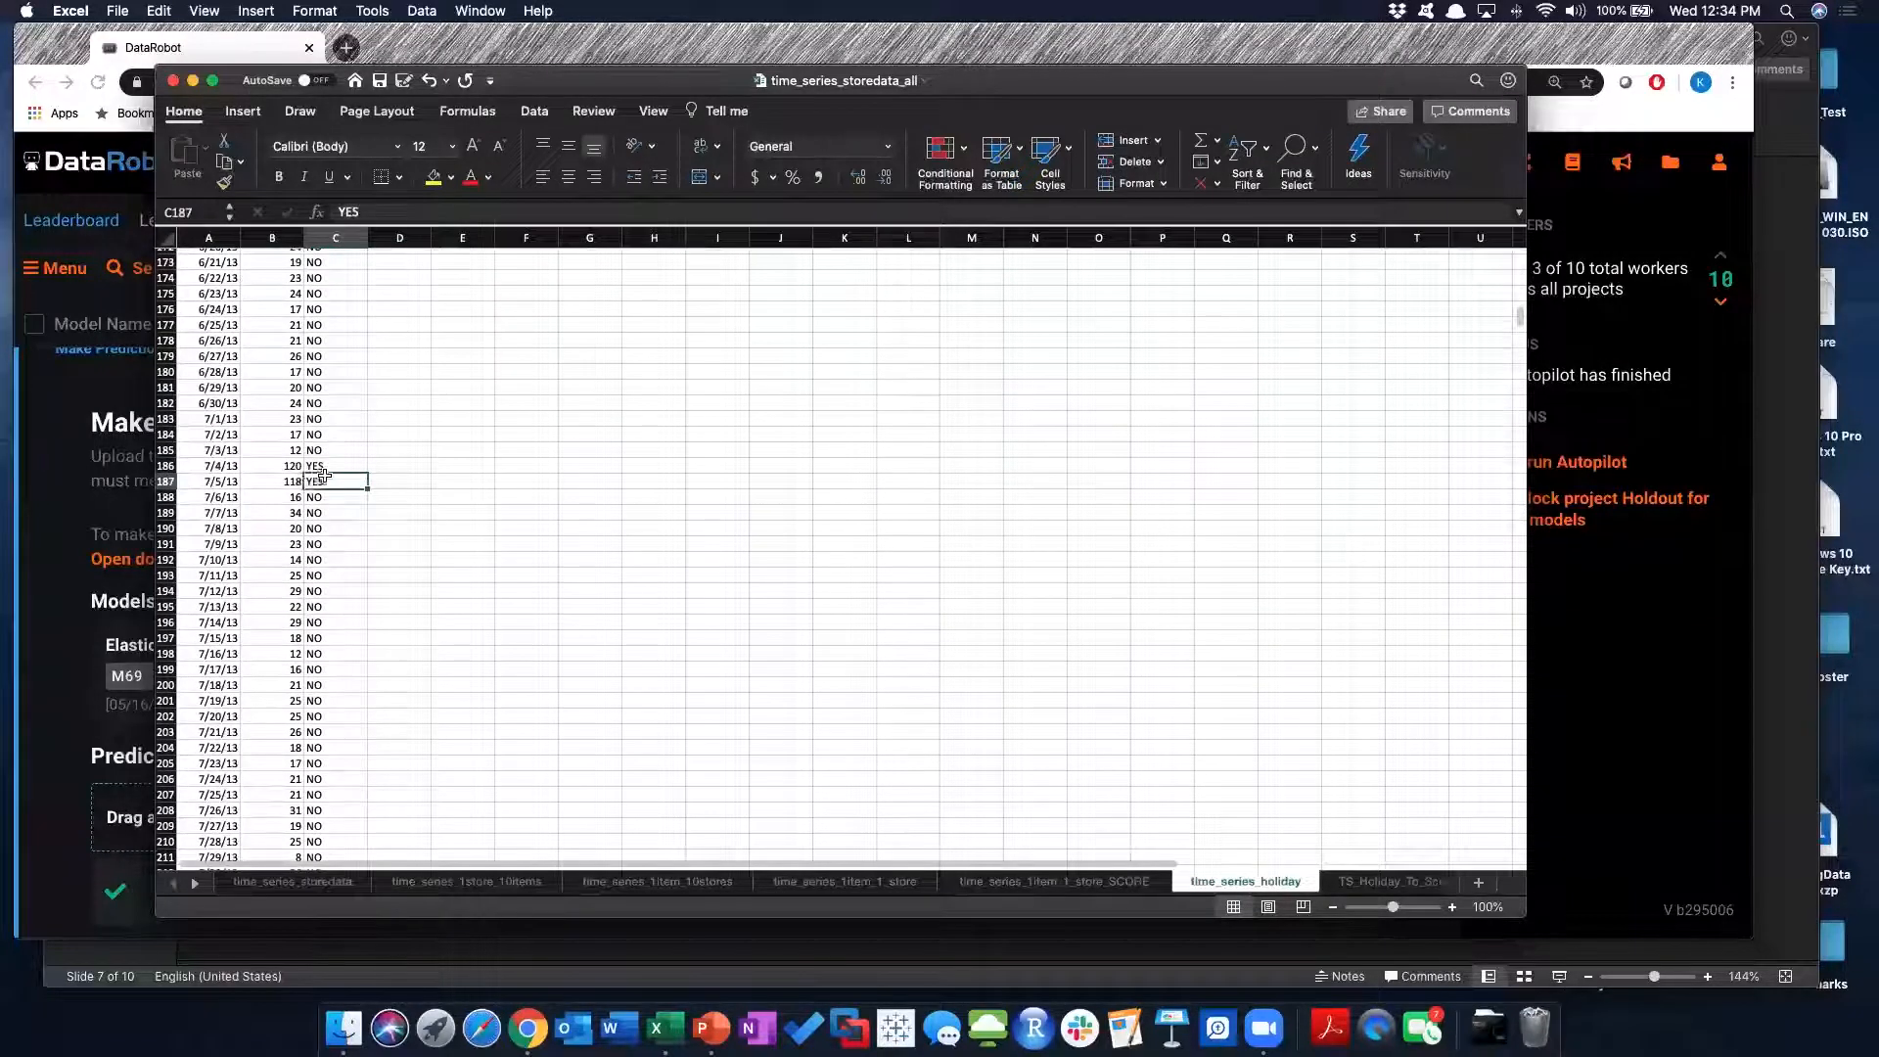
pyautogui.moveTo(315, 467); pyautogui.dragTo(322, 476)
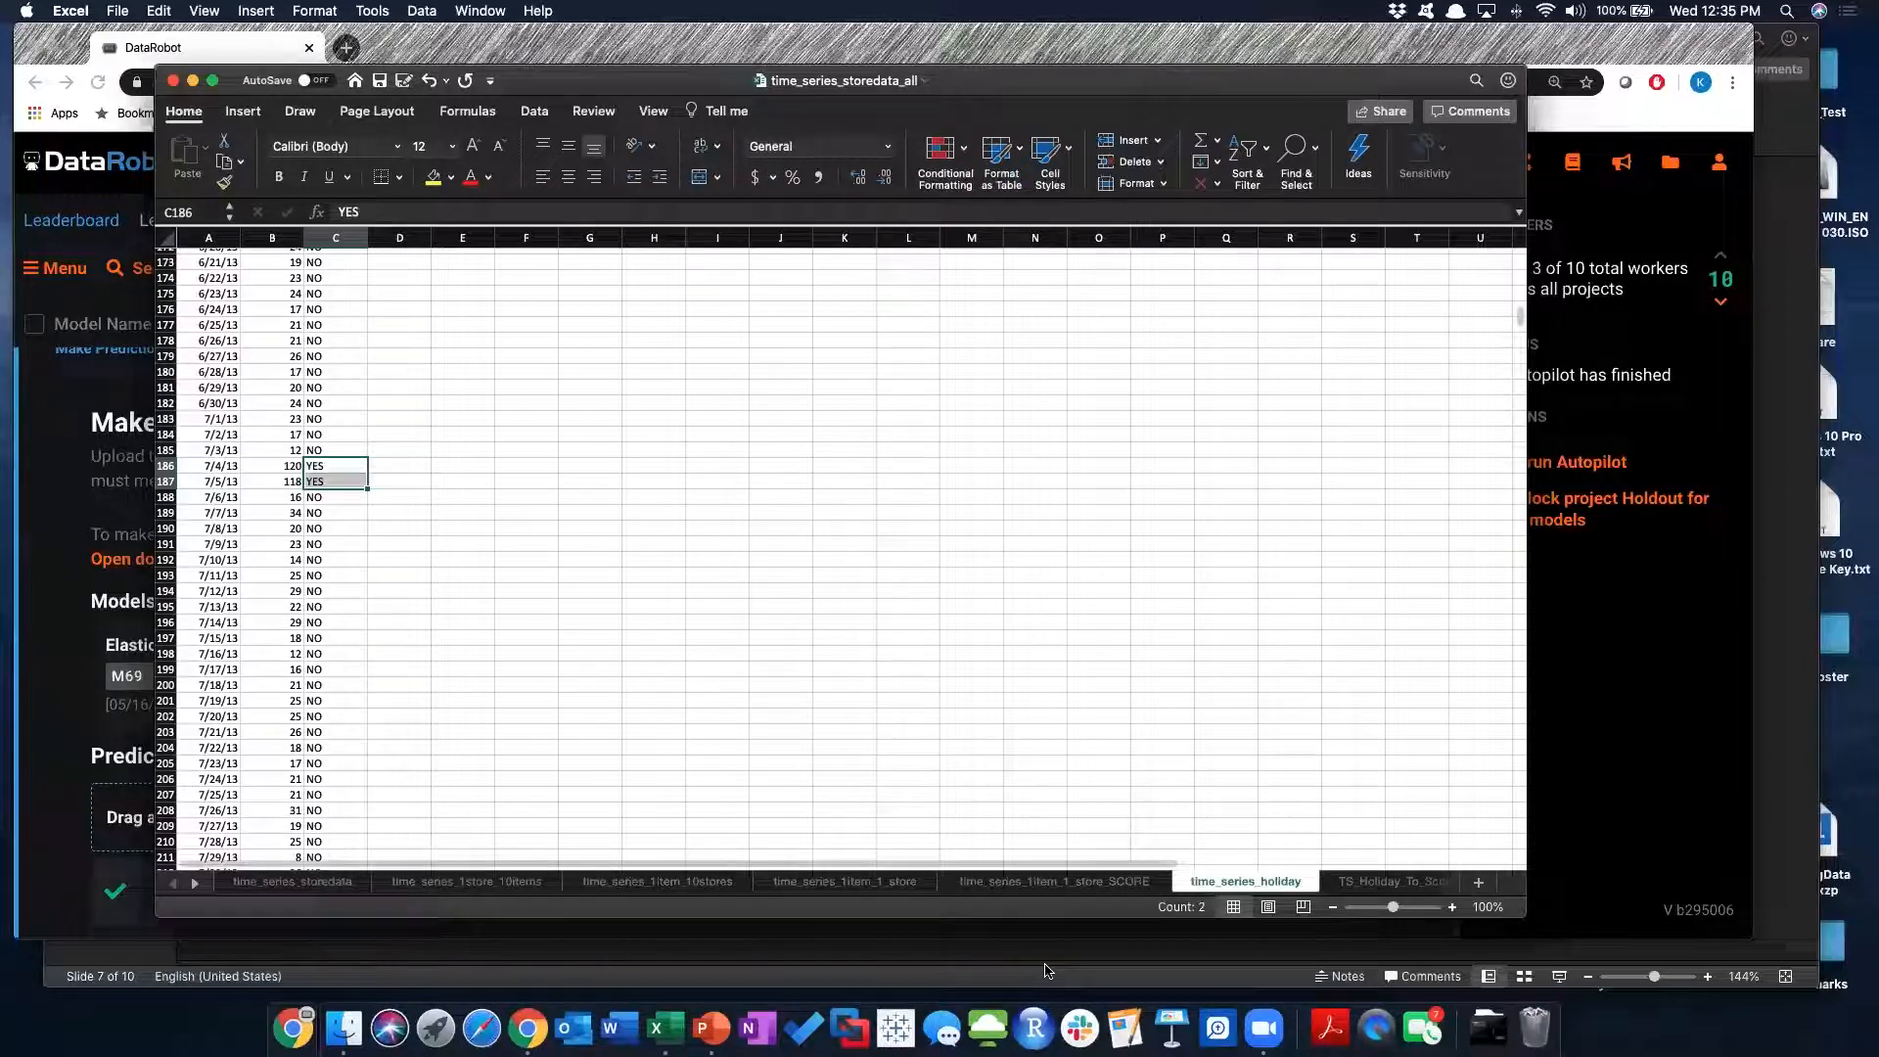
# Switch back to DataRobot and start a new project from the Time Series folder's time_series_holiday.csv file
pyautogui.click(527, 1027)
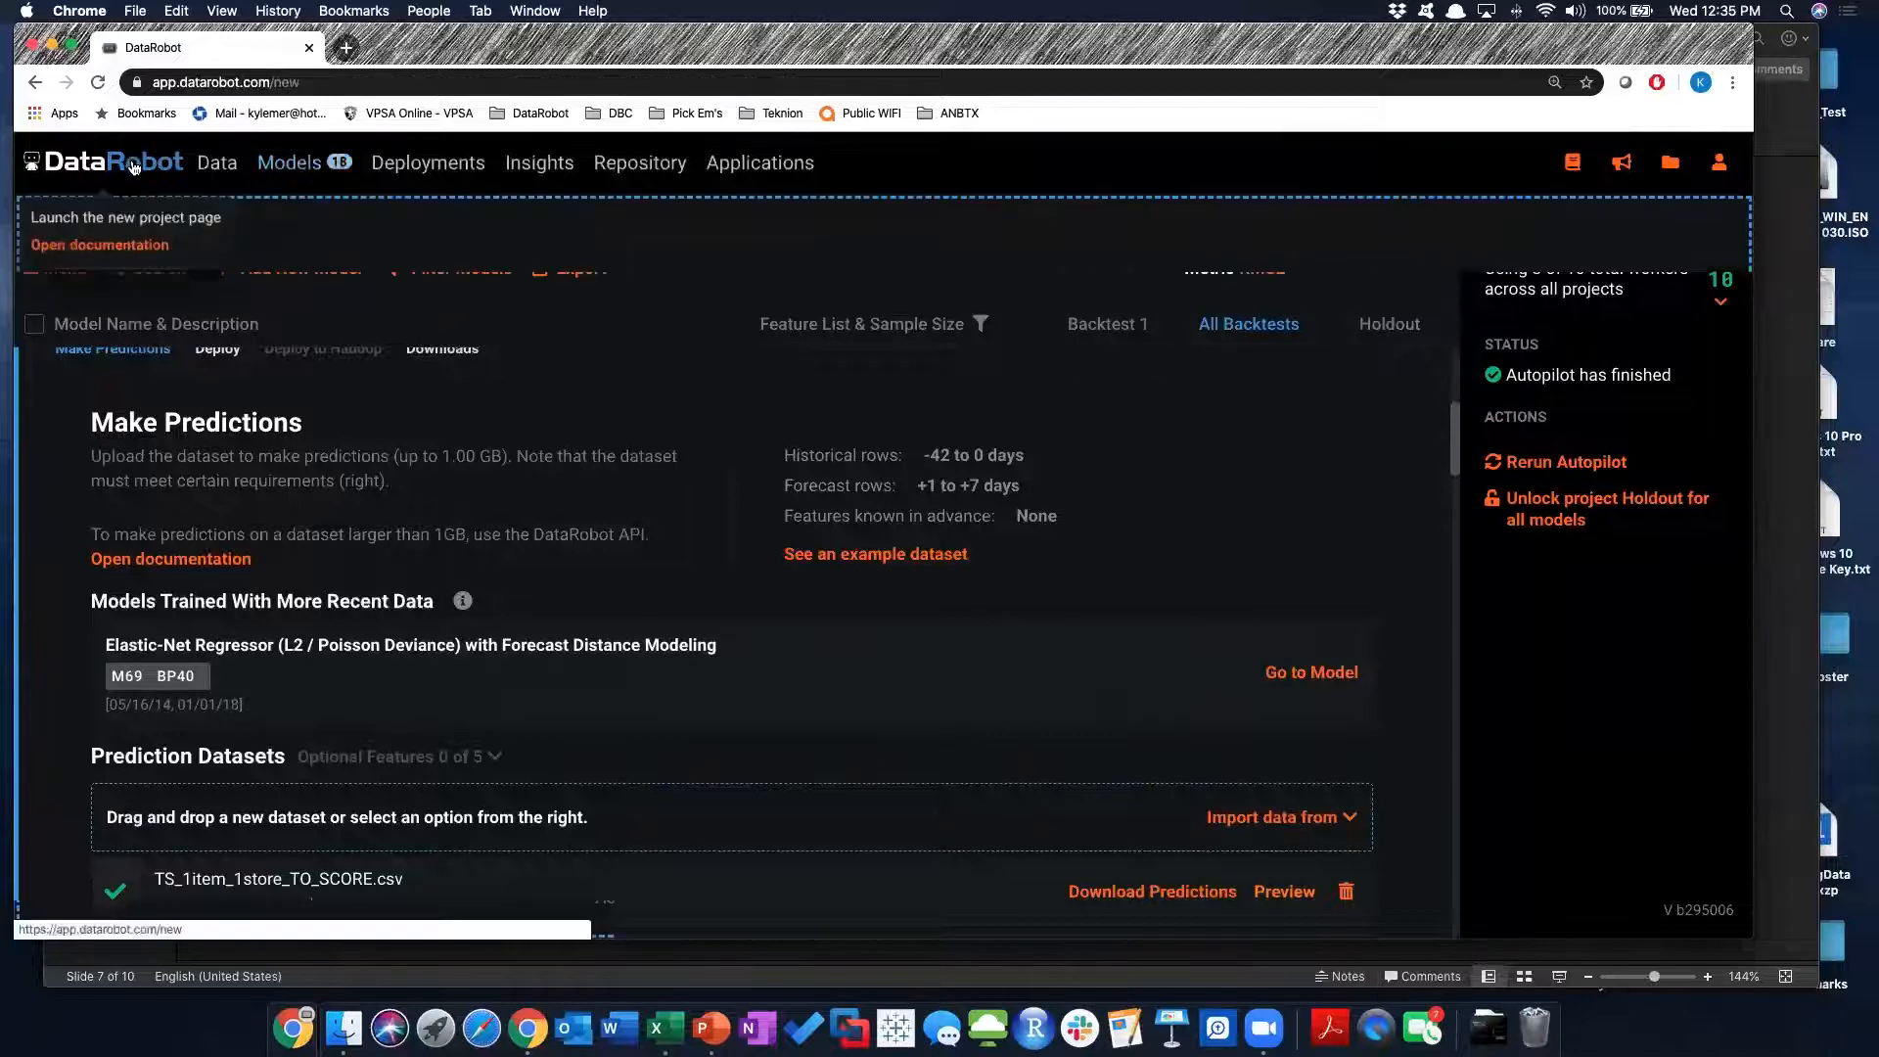
pyautogui.click(129, 167)
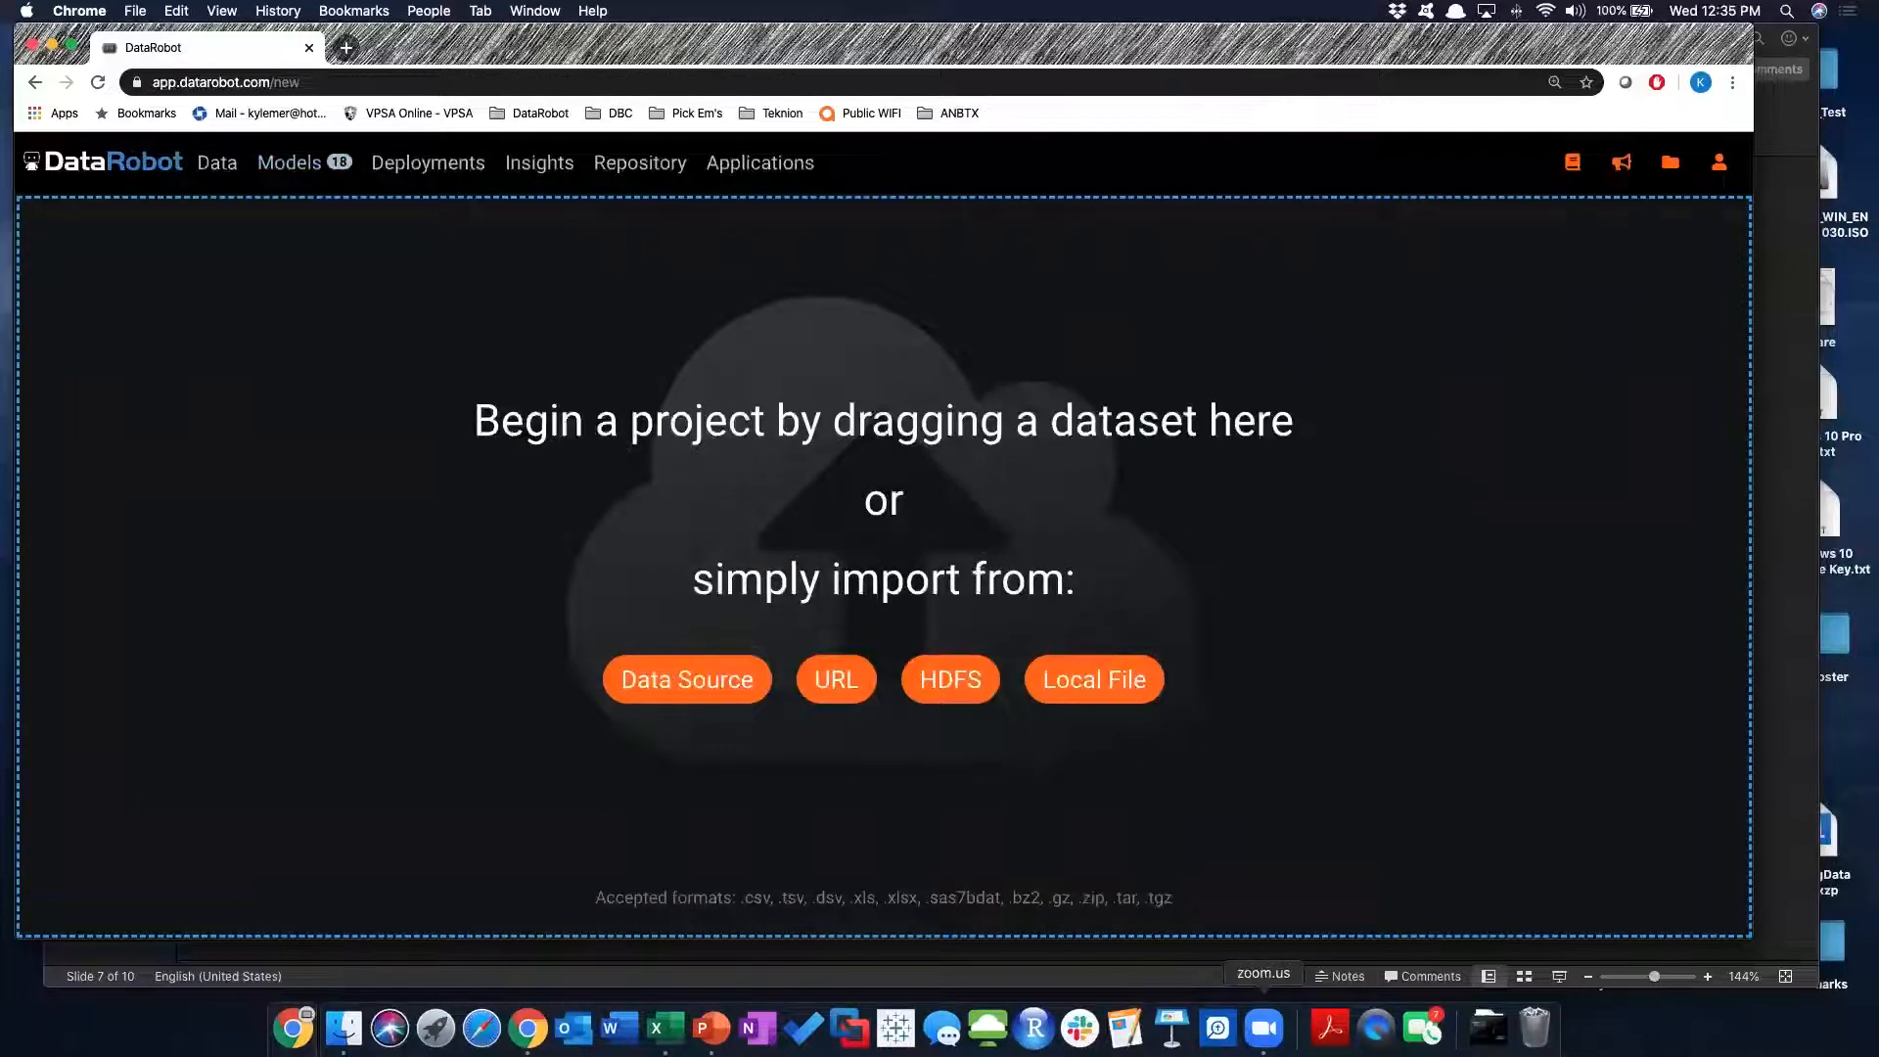
pyautogui.click(345, 1027)
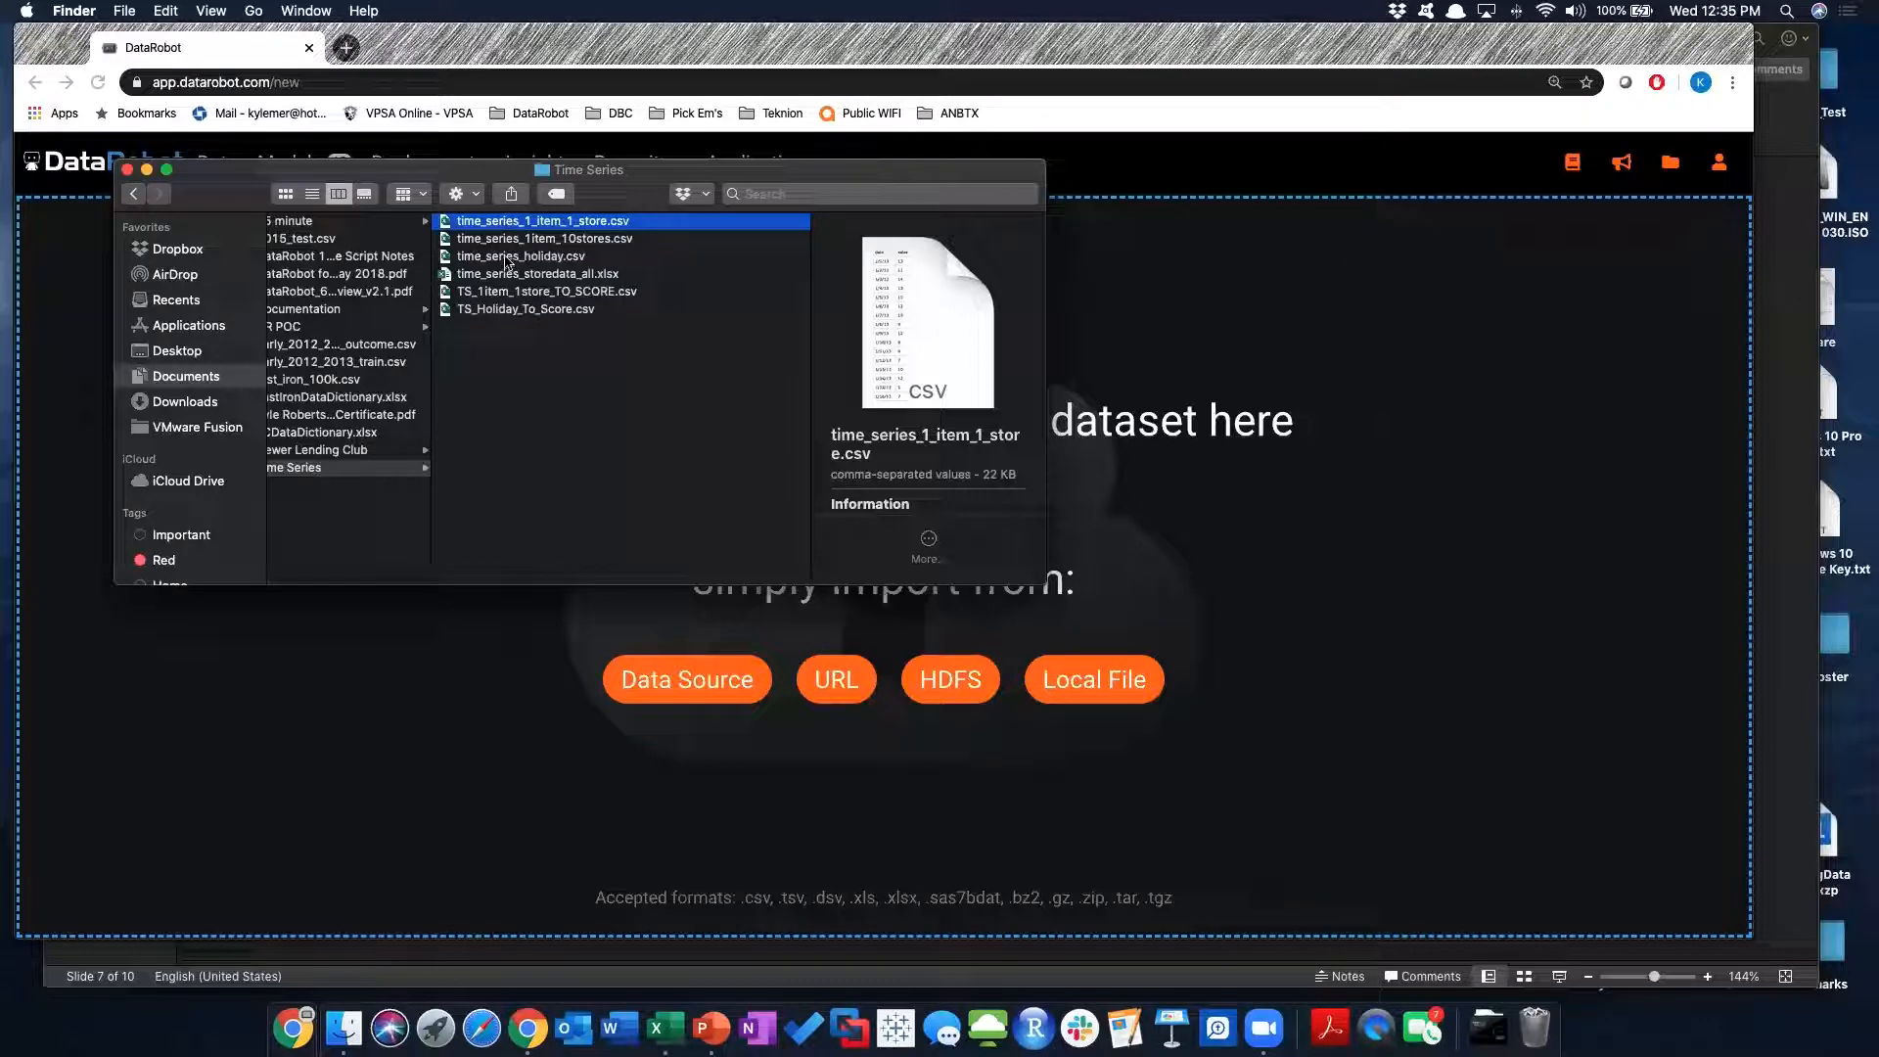
pyautogui.moveTo(507, 262); pyautogui.dragTo(646, 856)
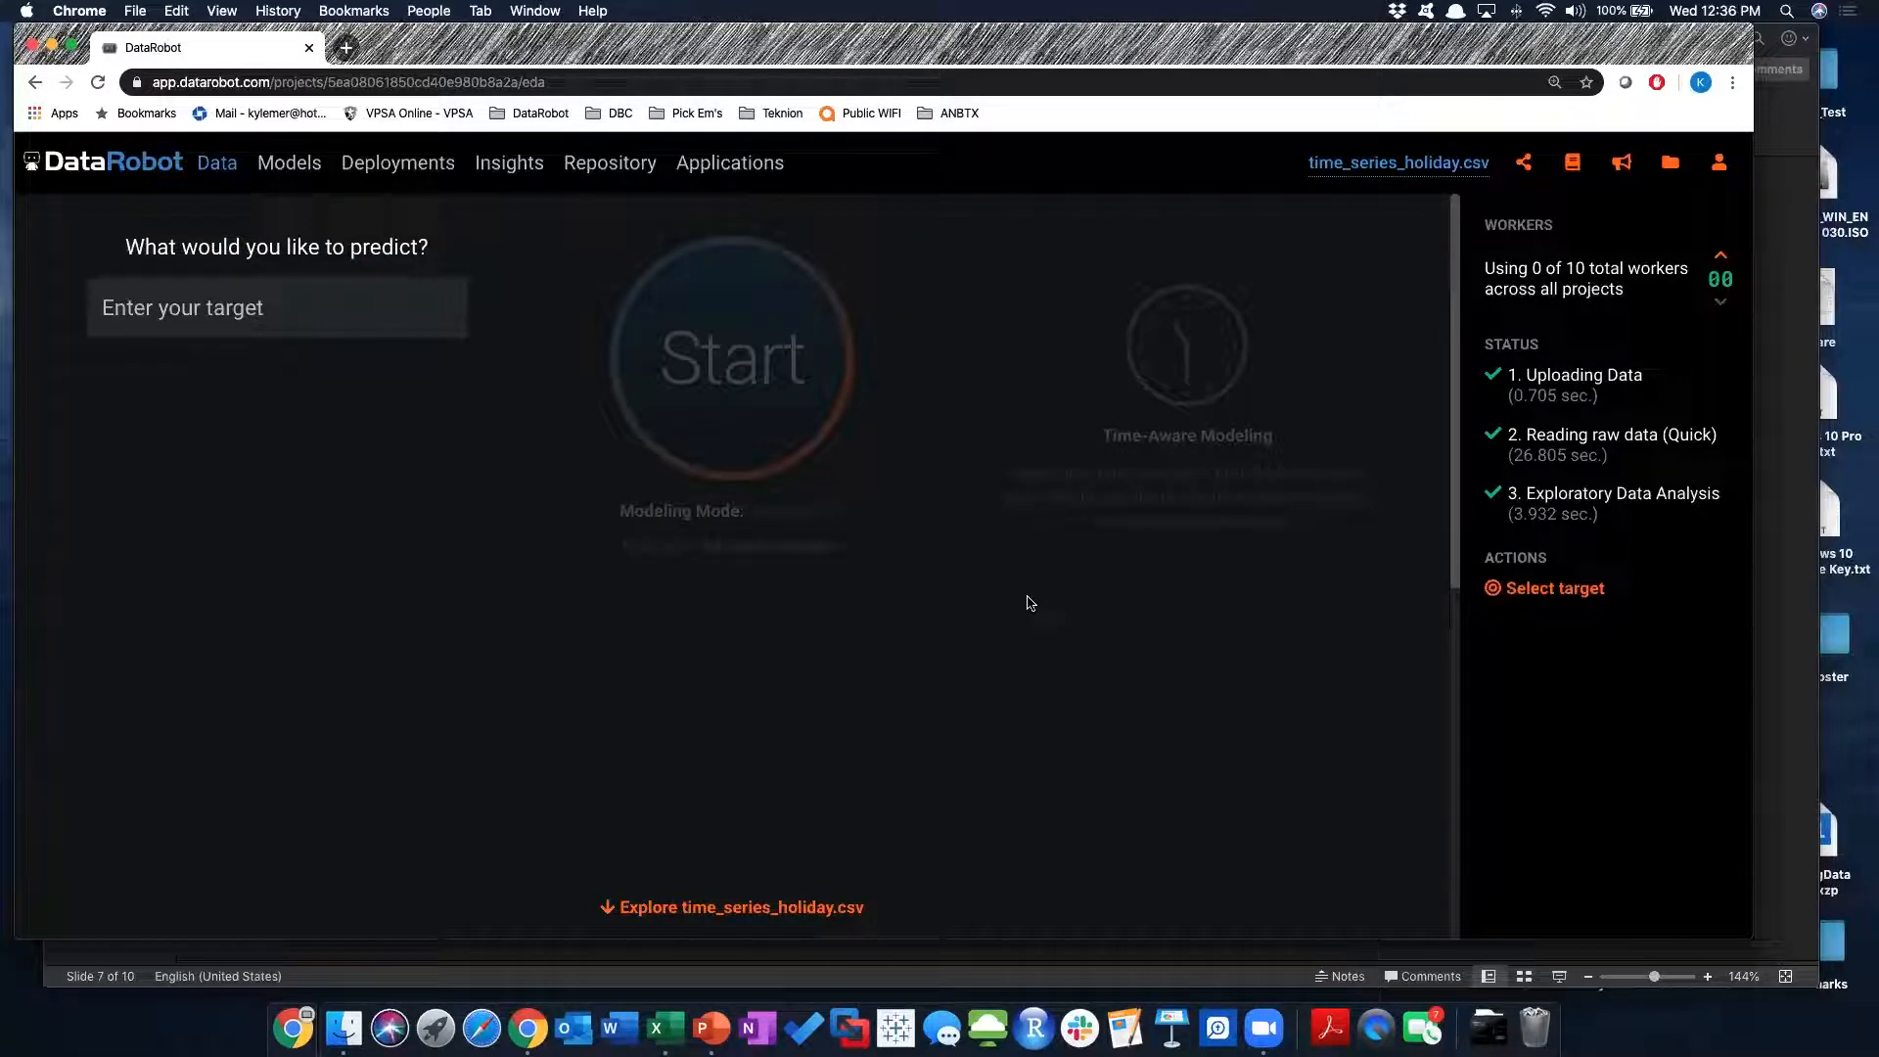
# Set sales as the target to predict in the time_series_holiday.csv project
pyautogui.click(281, 290)
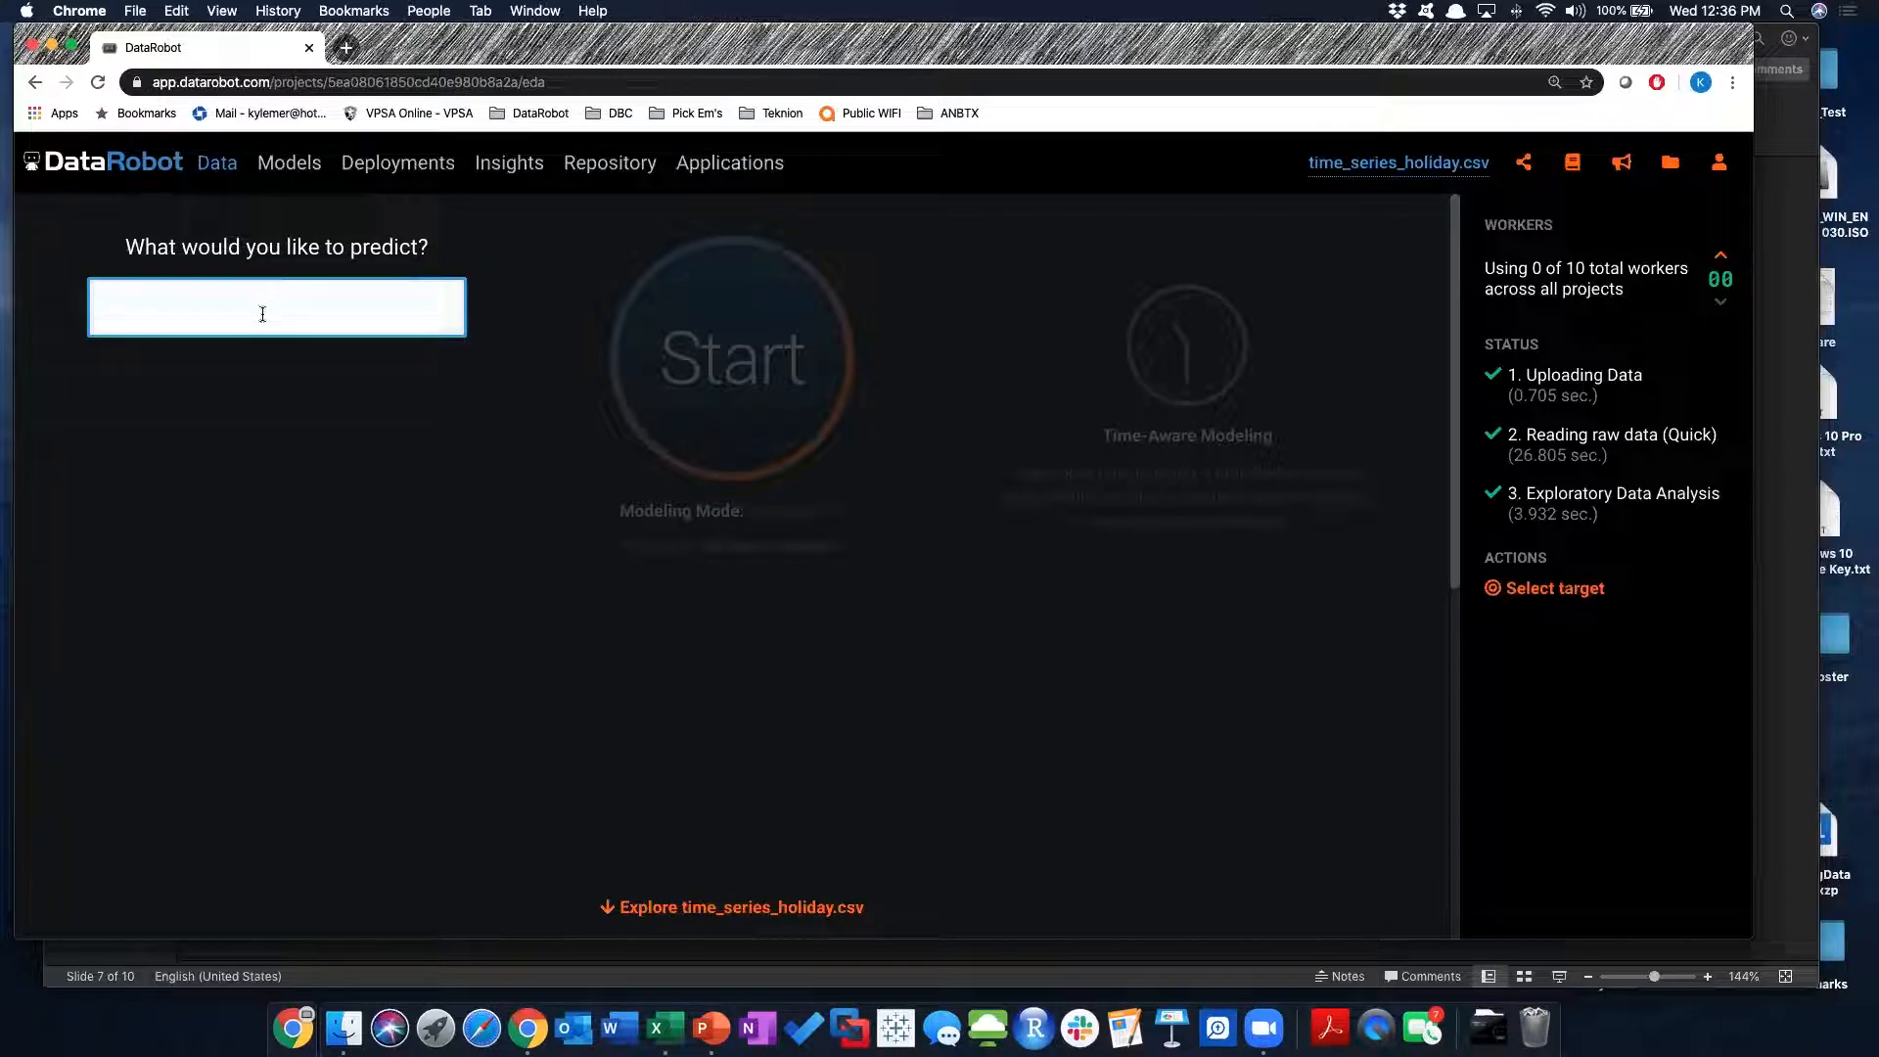
pyautogui.write('sale')
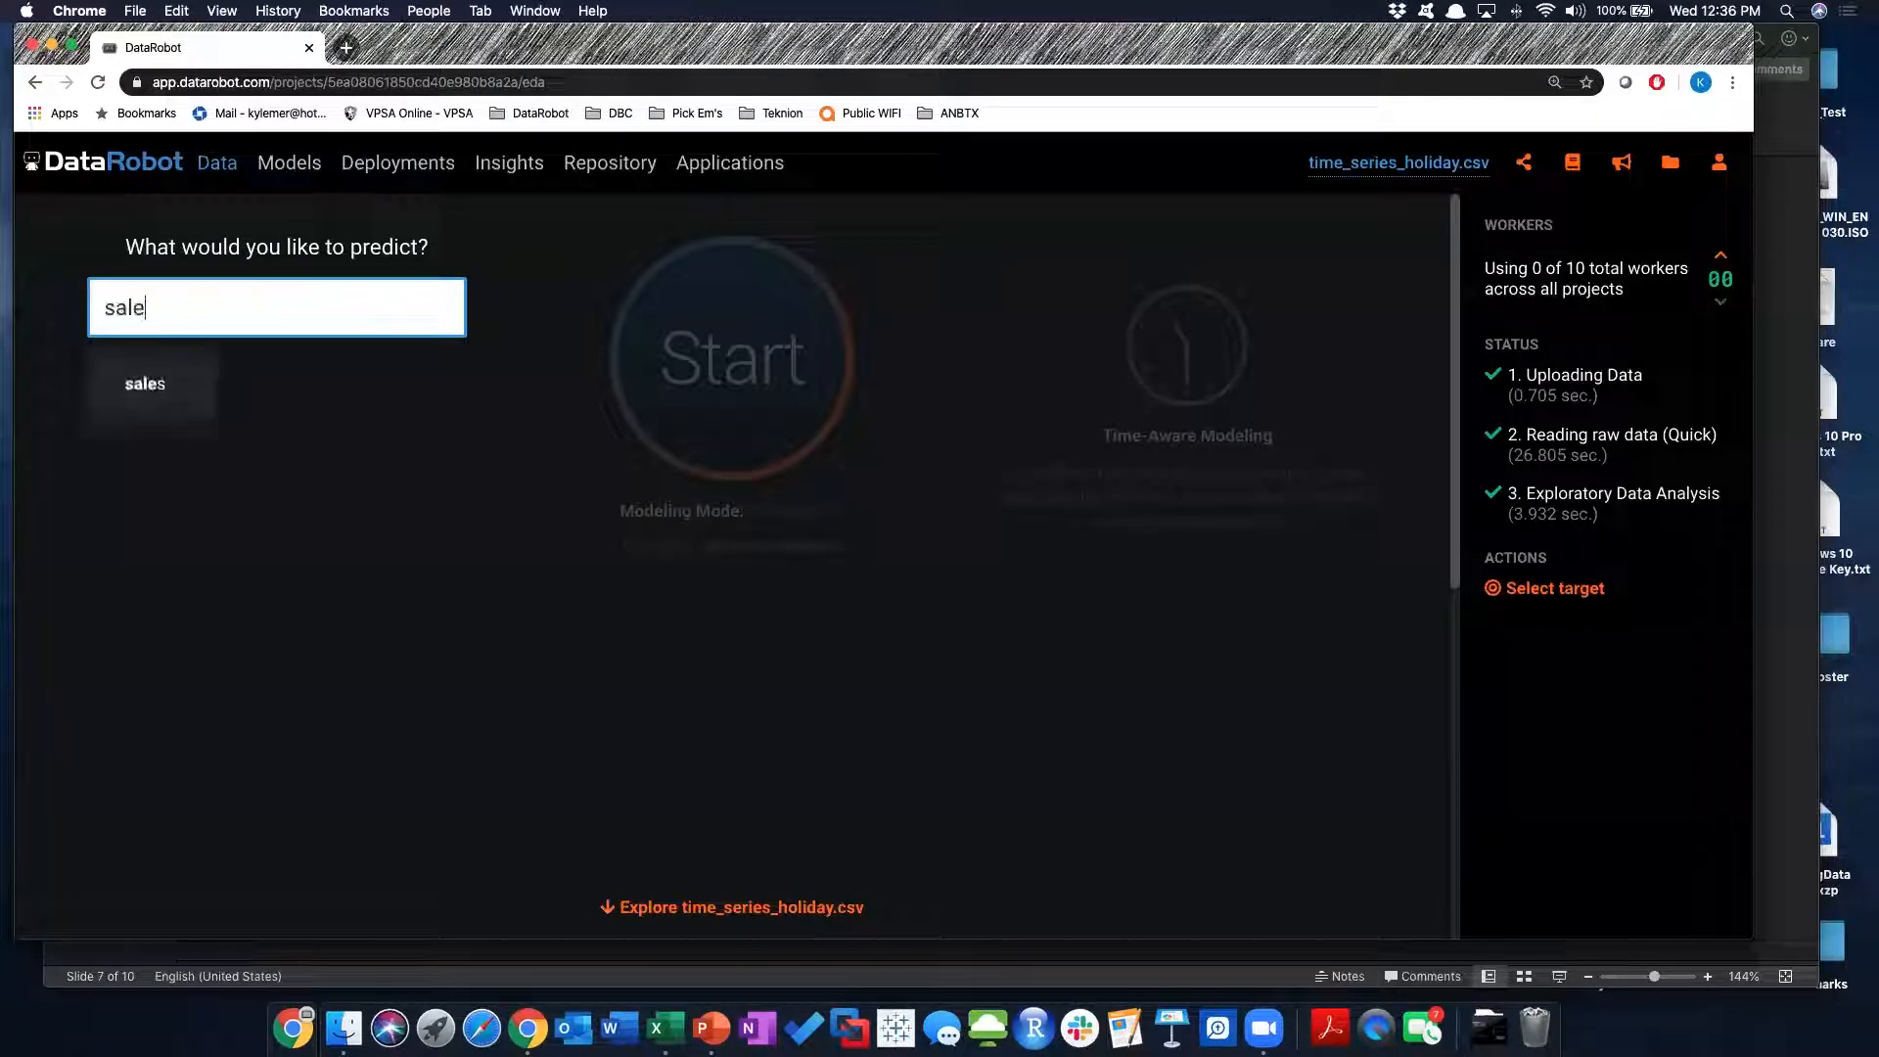
pyautogui.click(147, 383)
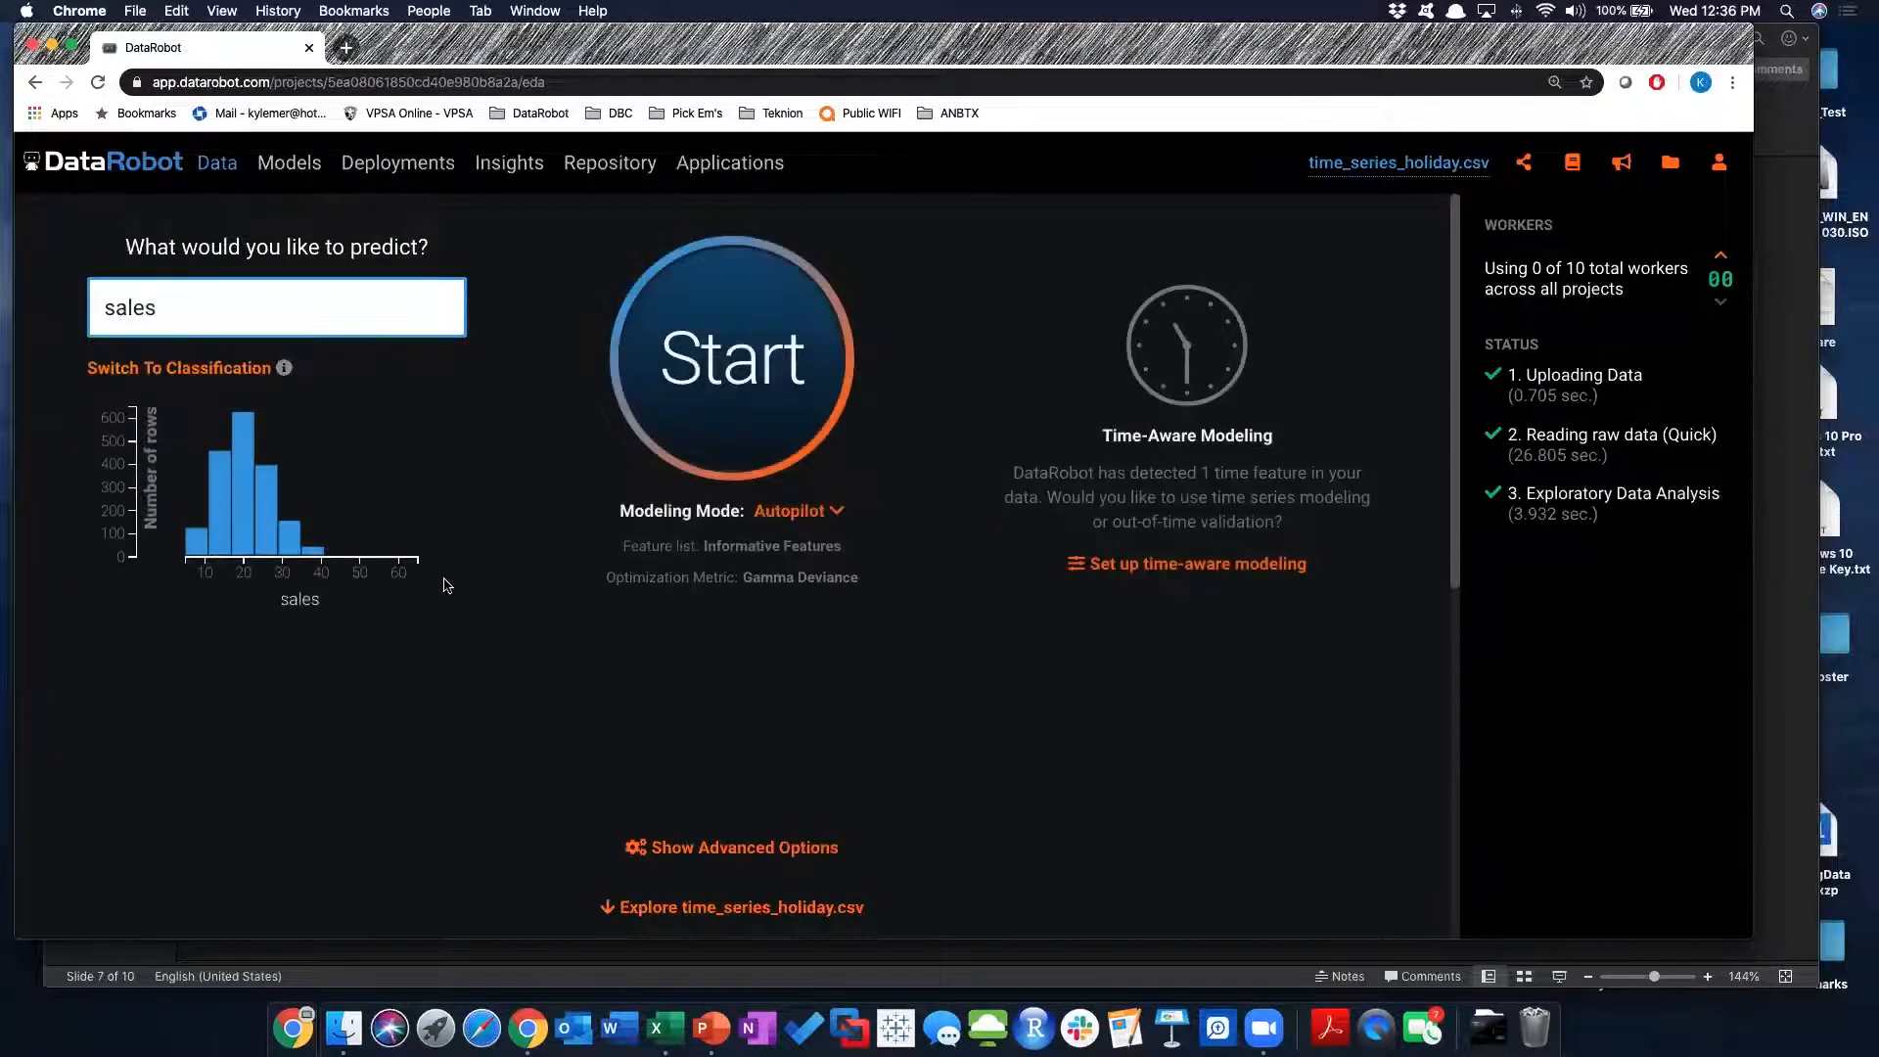
# Set up time-aware modeling with date as the primary date/time feature, using Time Series Modeling
pyautogui.click(1196, 564)
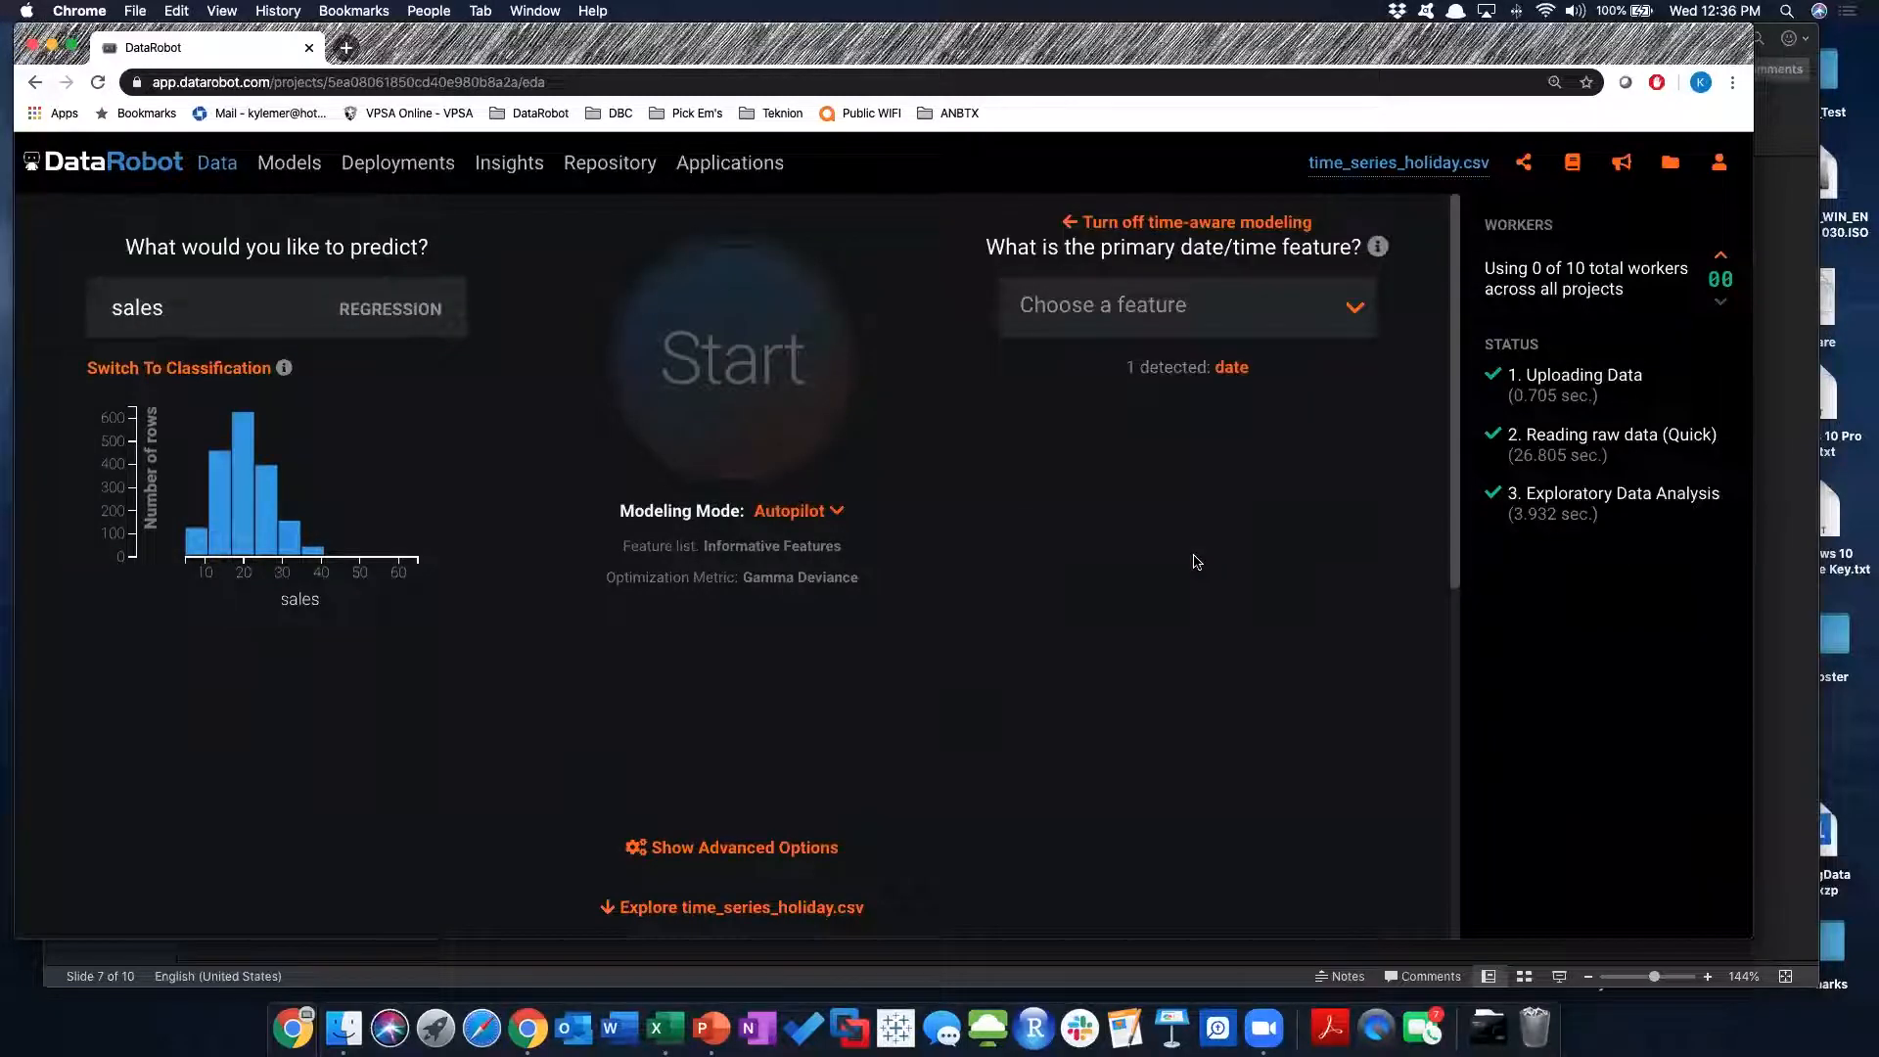
pyautogui.click(1232, 371)
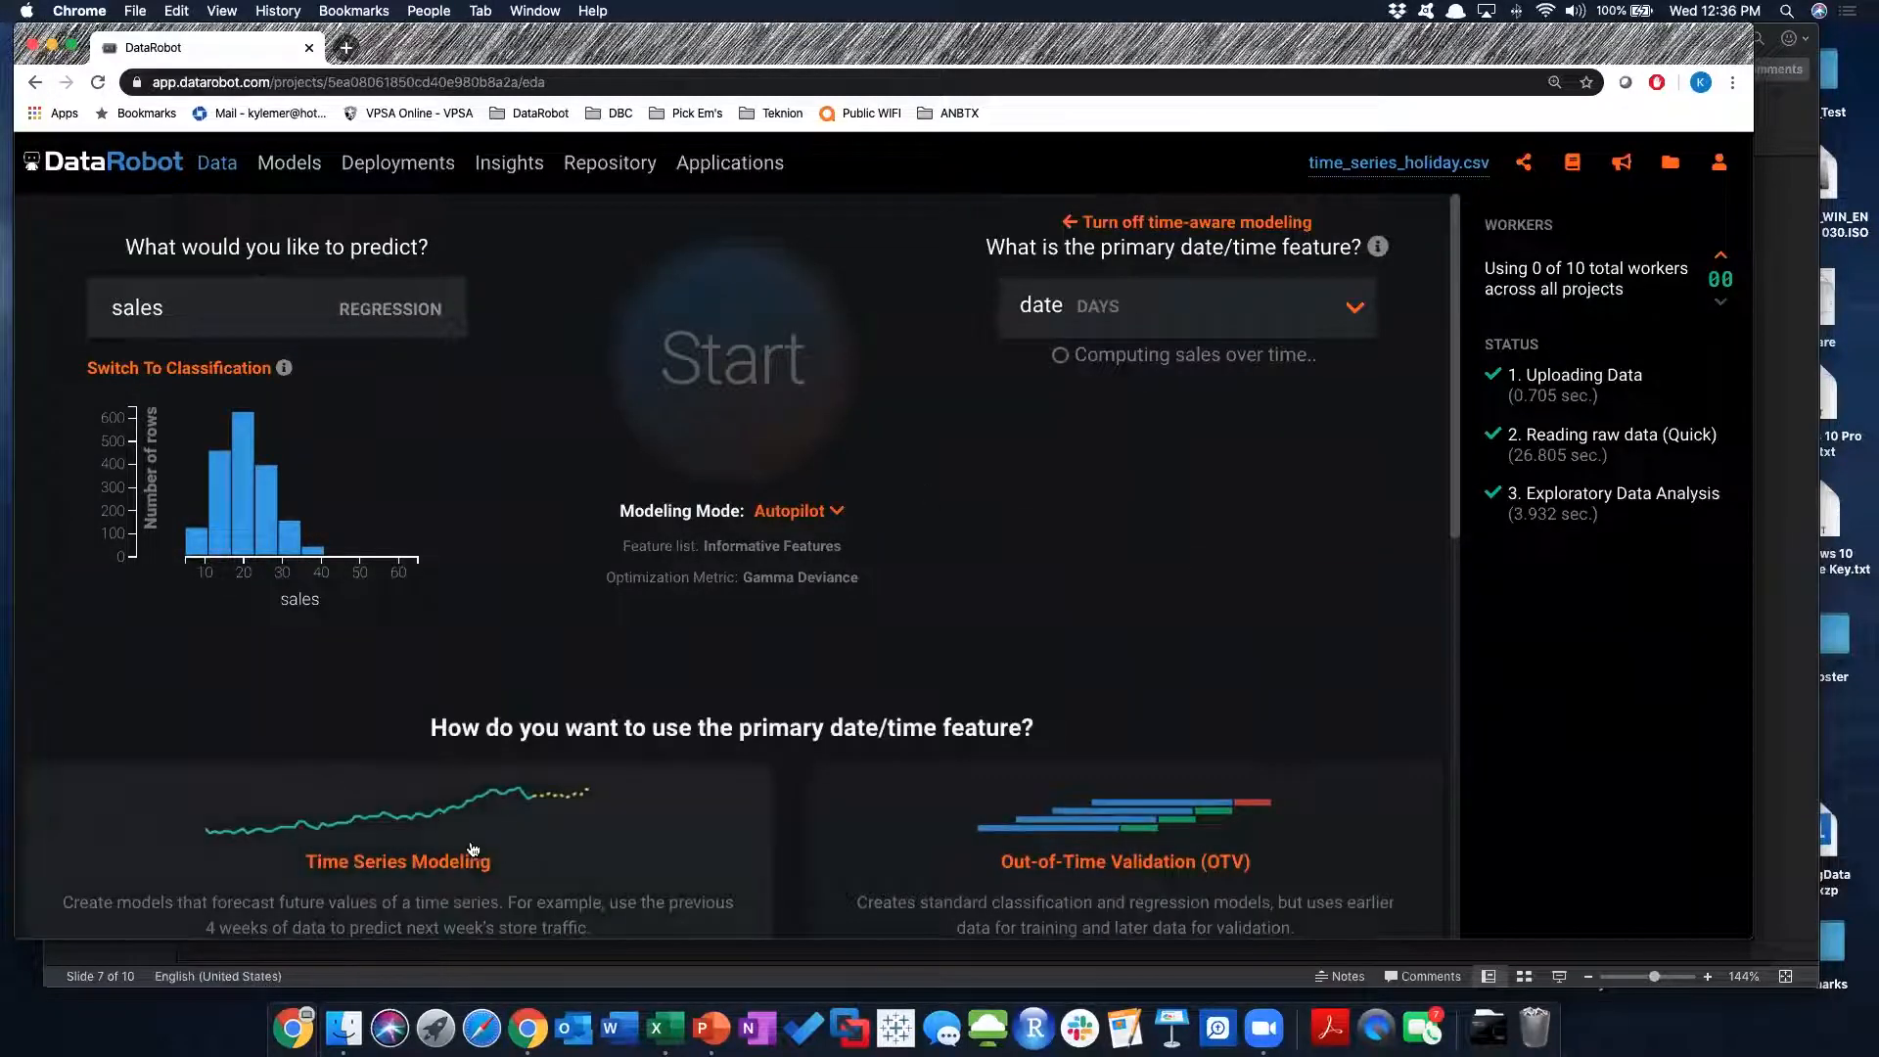
pyautogui.click(443, 820)
# Set the forecast window to 1 to 14 days after the forecast point
pyautogui.scroll(-2, 671, 814)
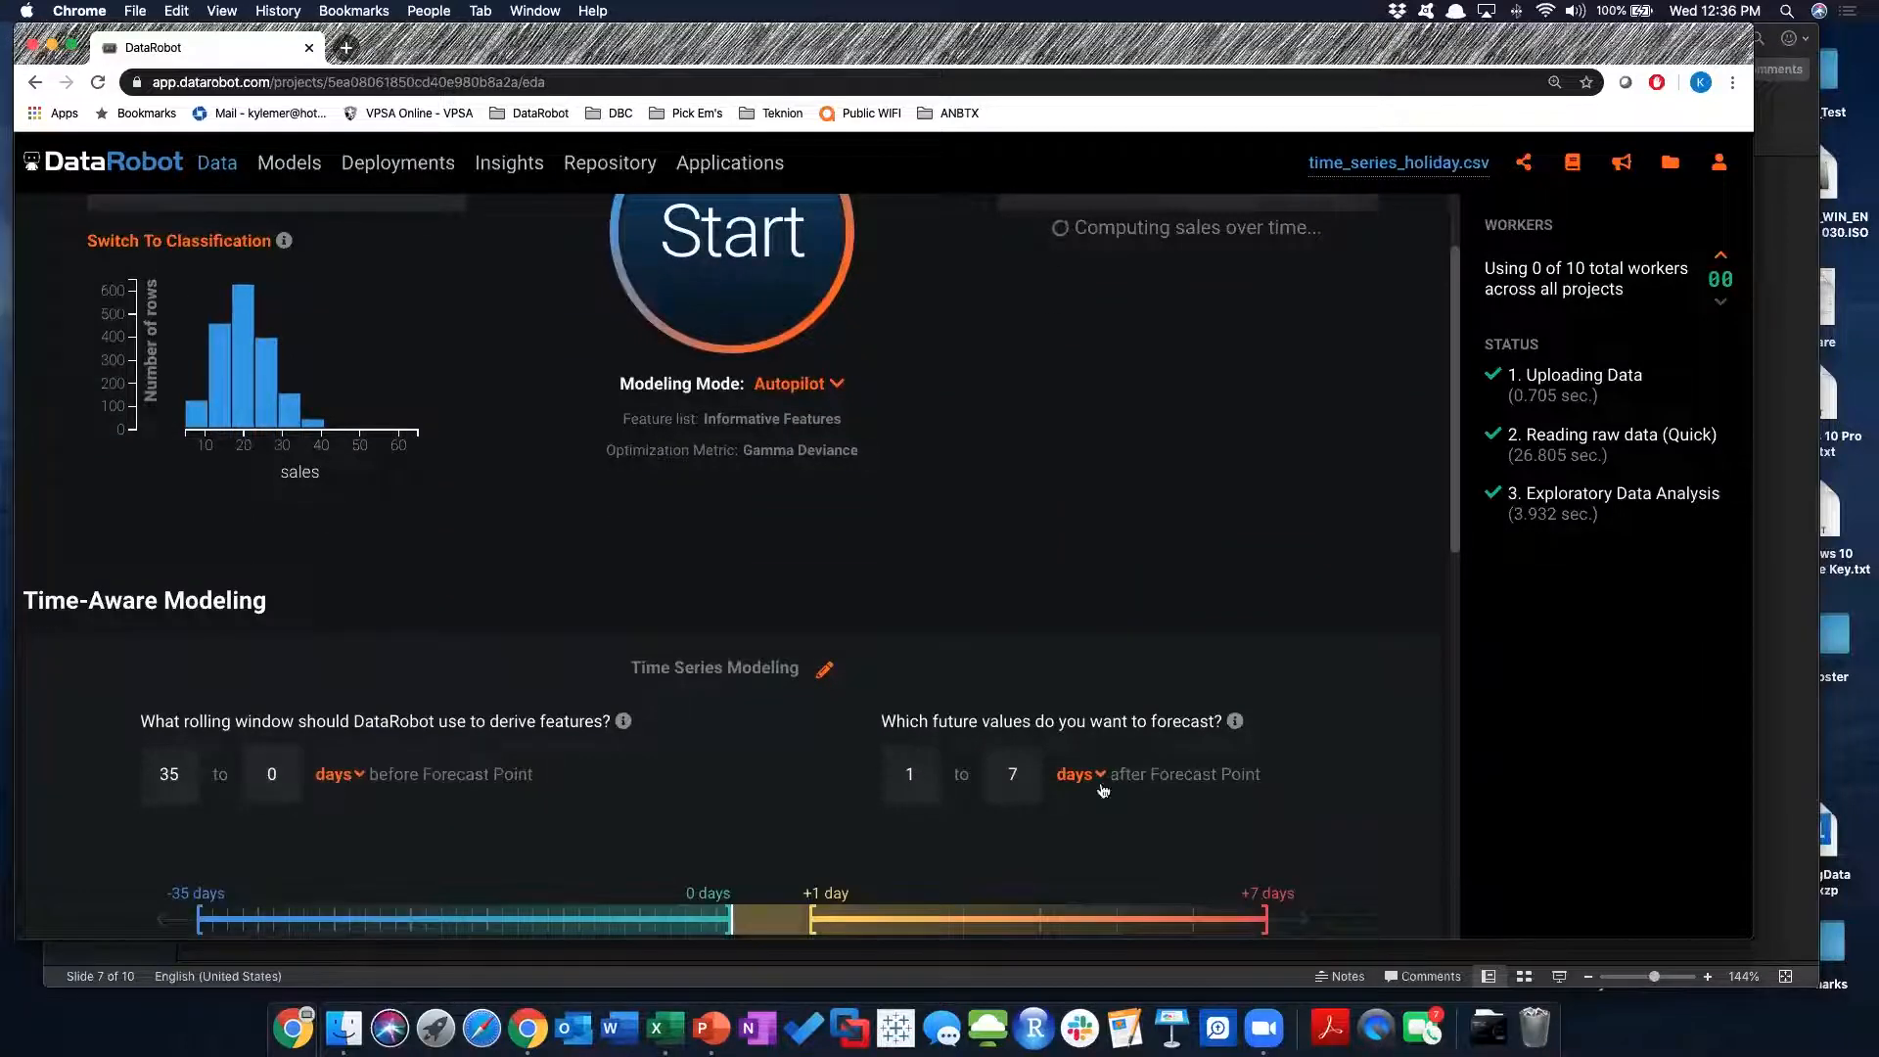
pyautogui.click(1000, 776)
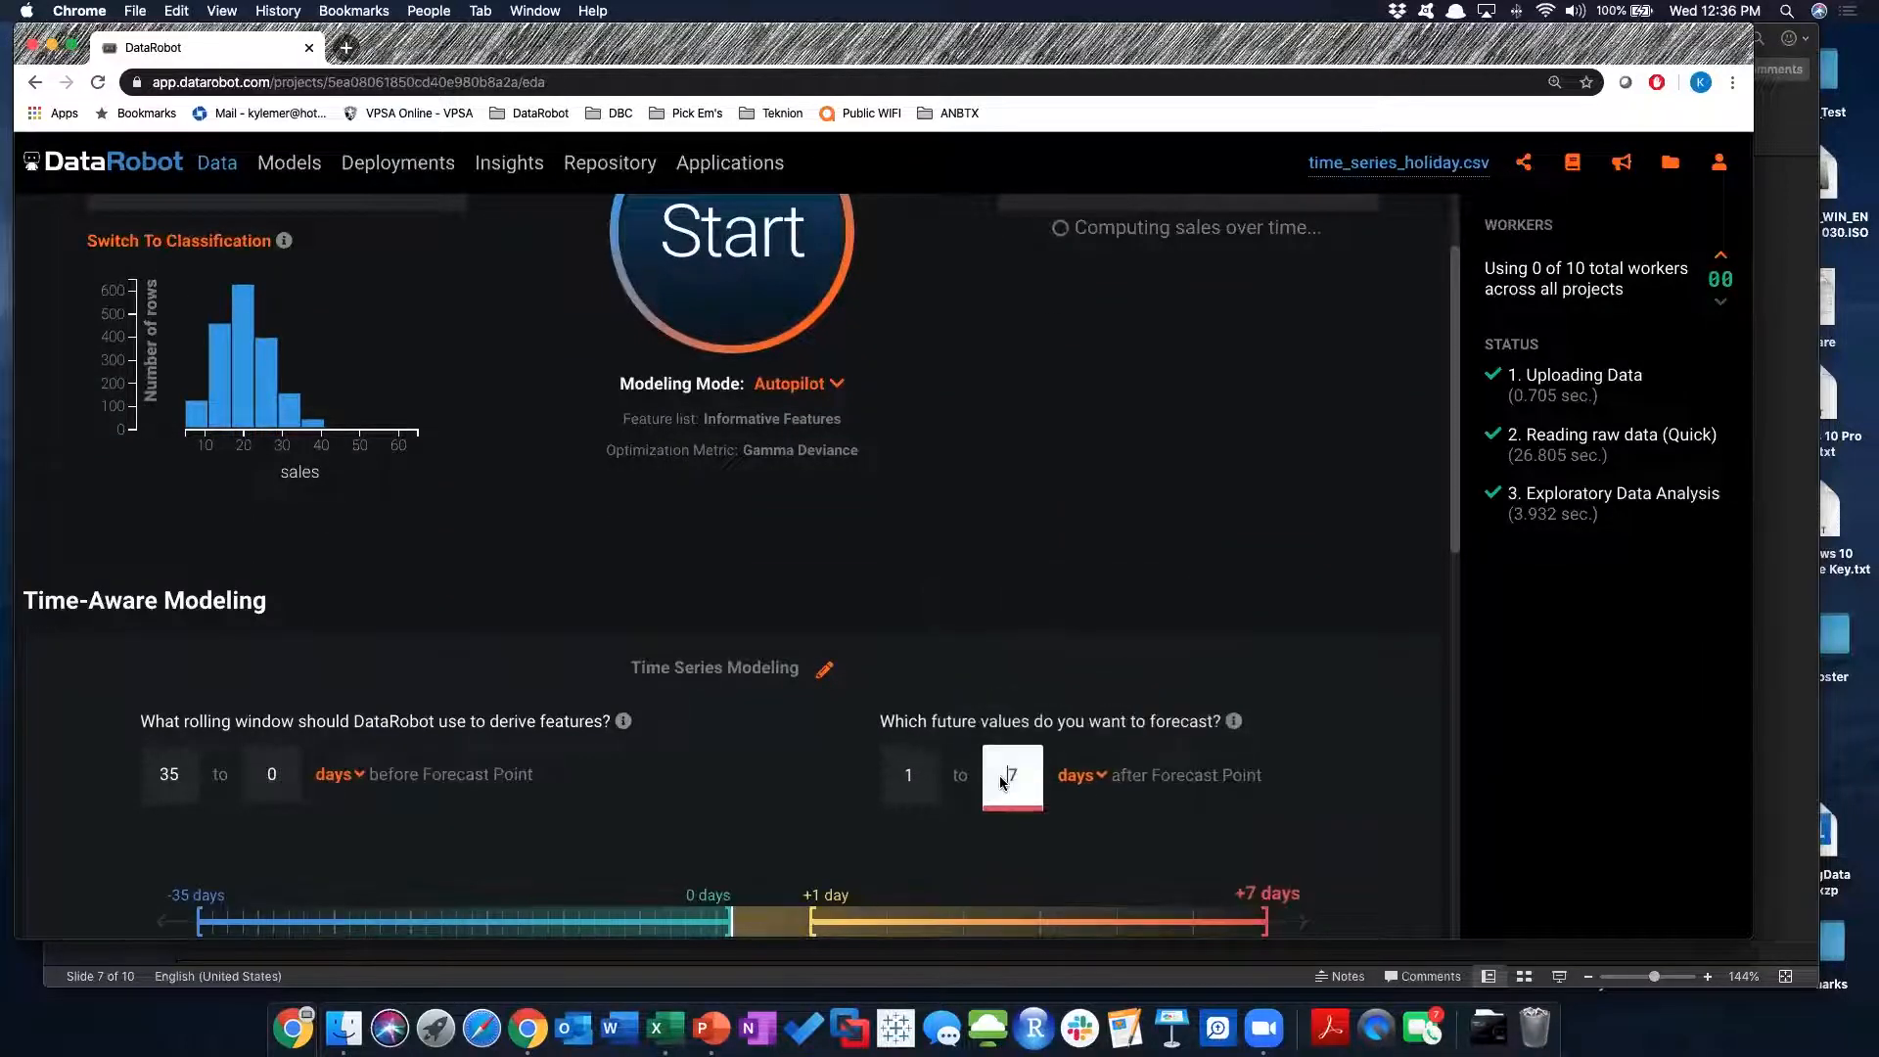
pyautogui.press('BackSpace')
pyautogui.write('14')
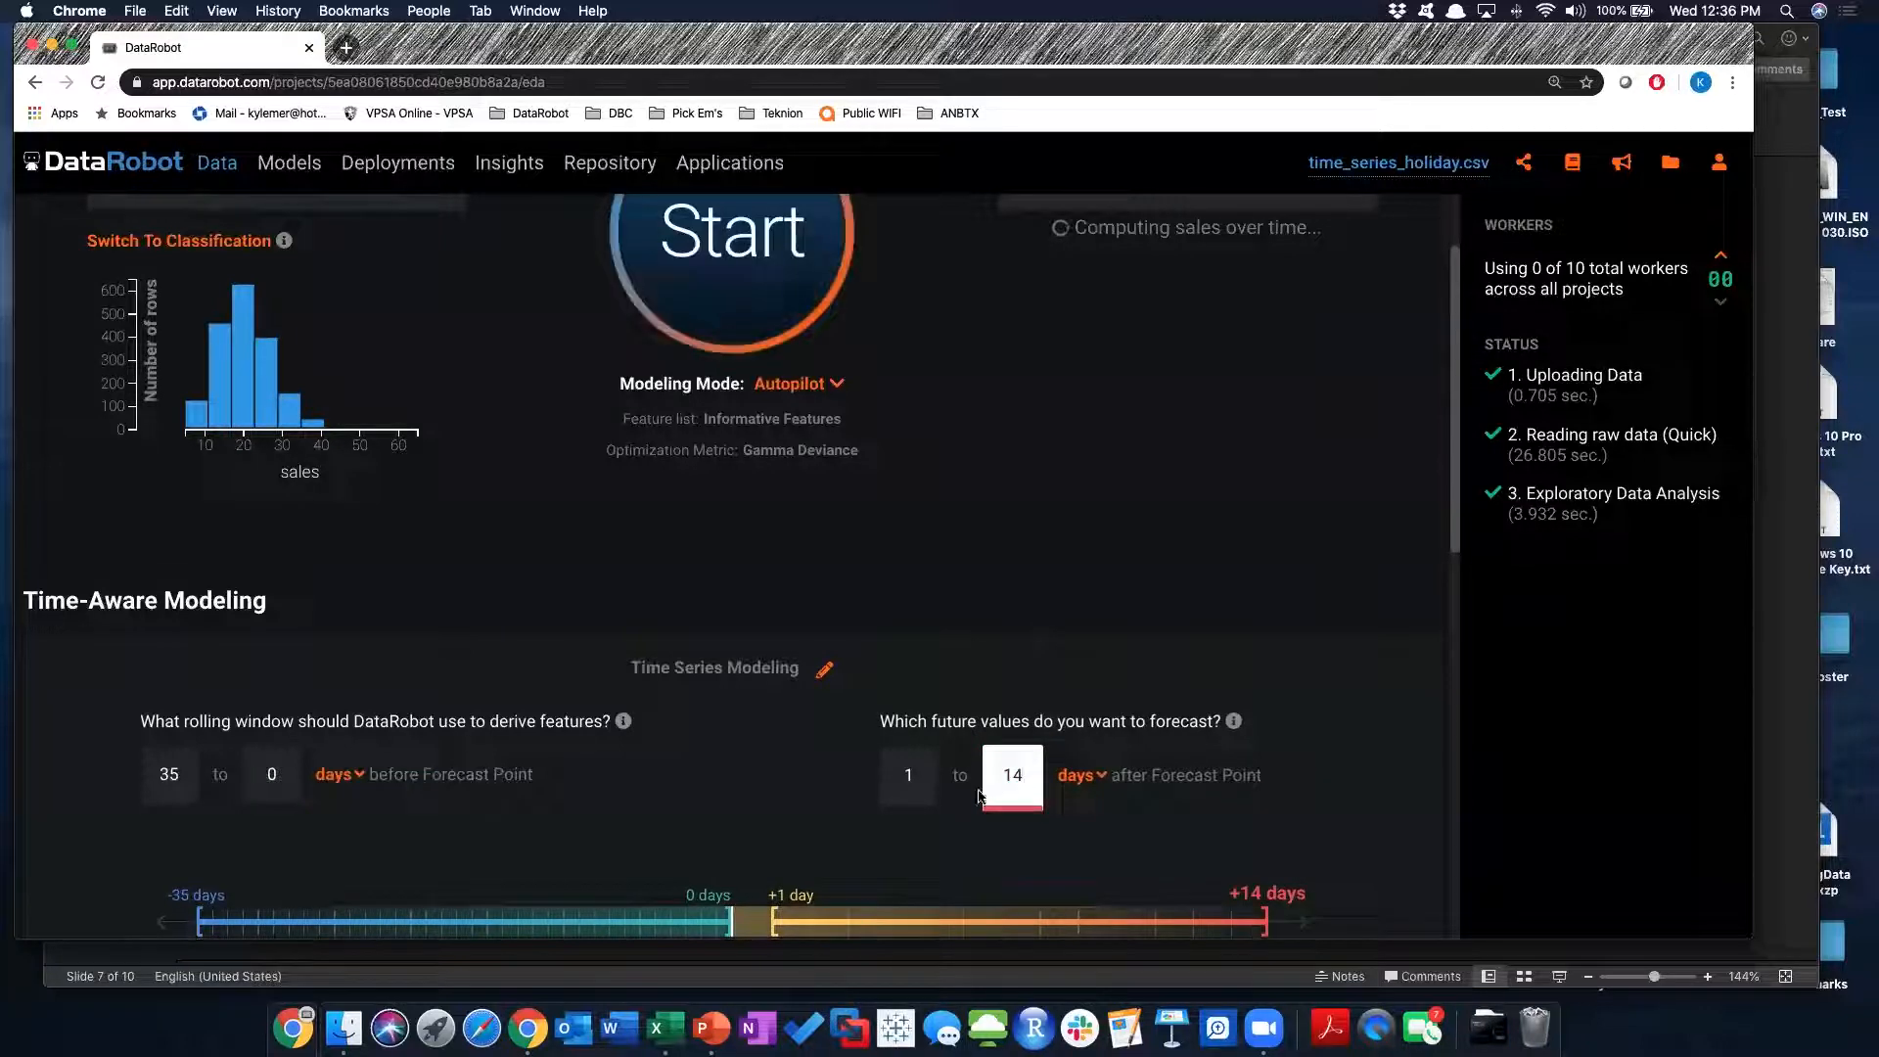
# Add holiday as a feature known in advance in the project's time series options
pyautogui.scroll(-3, 787, 567)
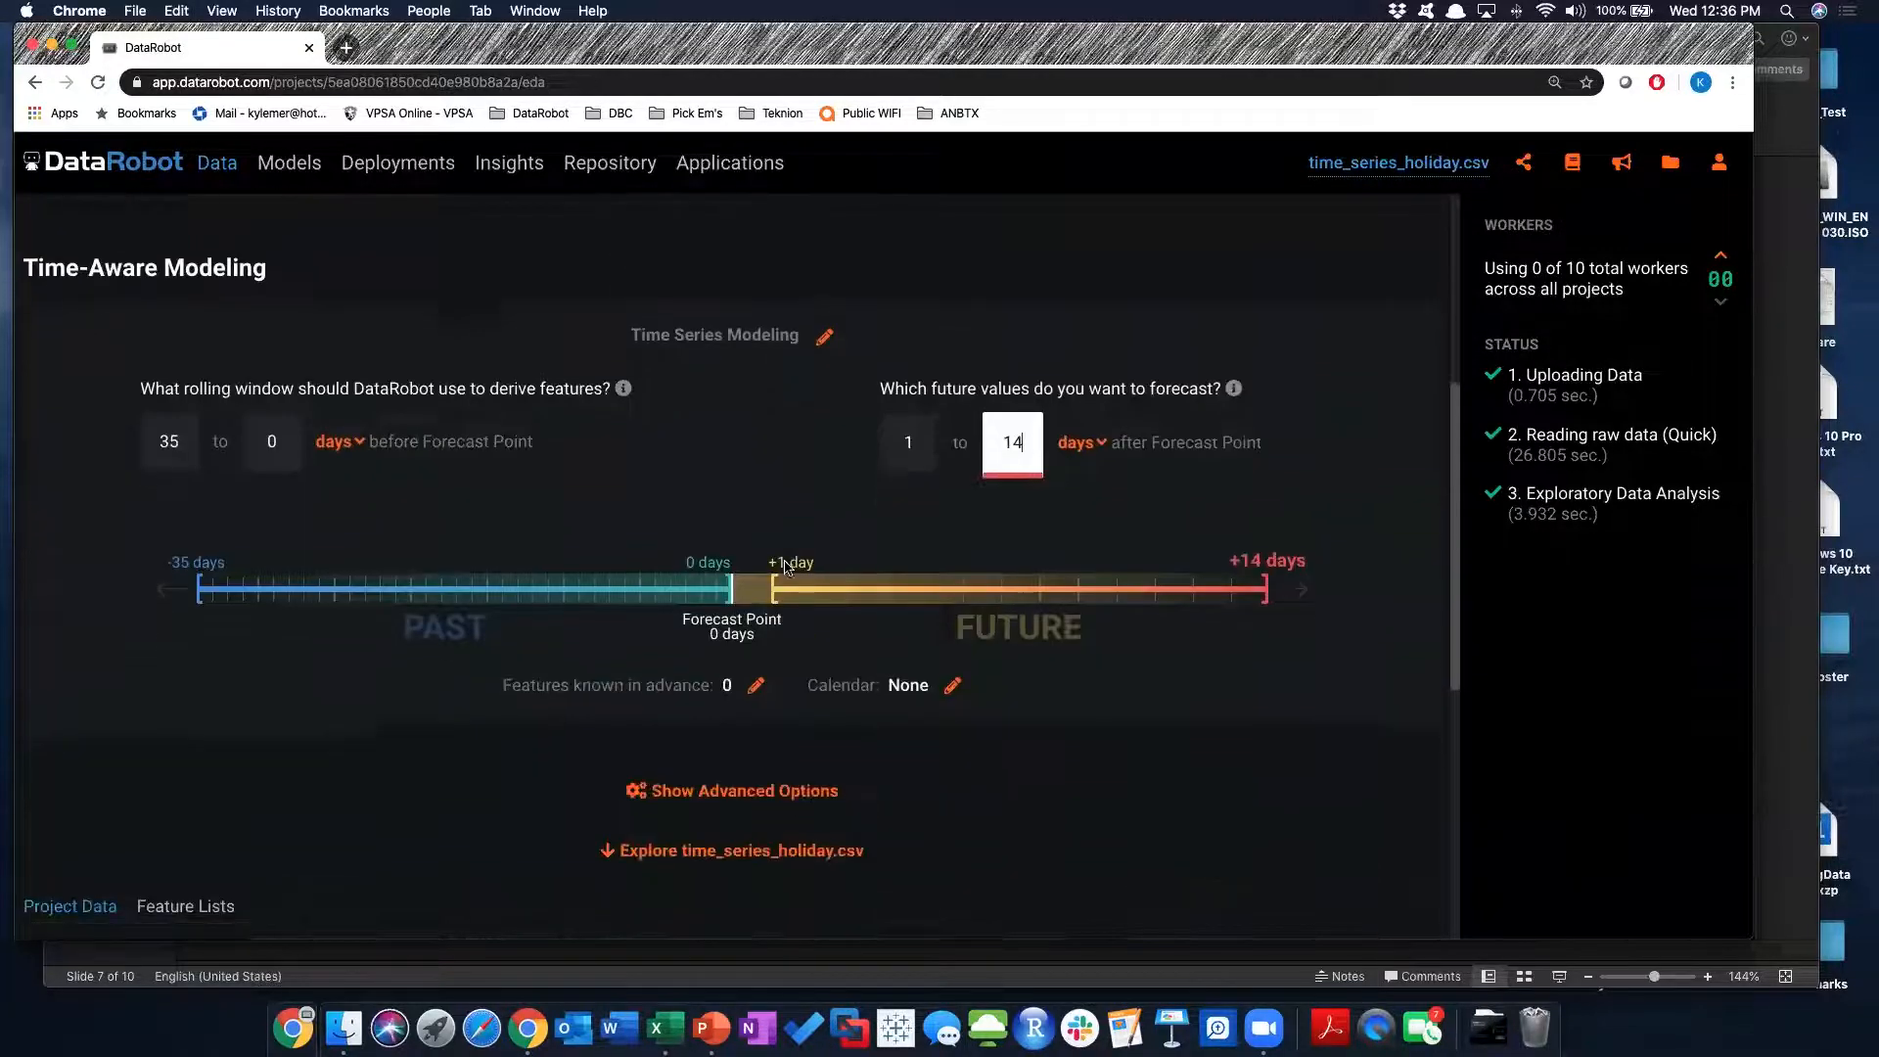
pyautogui.scroll(-1, 787, 567)
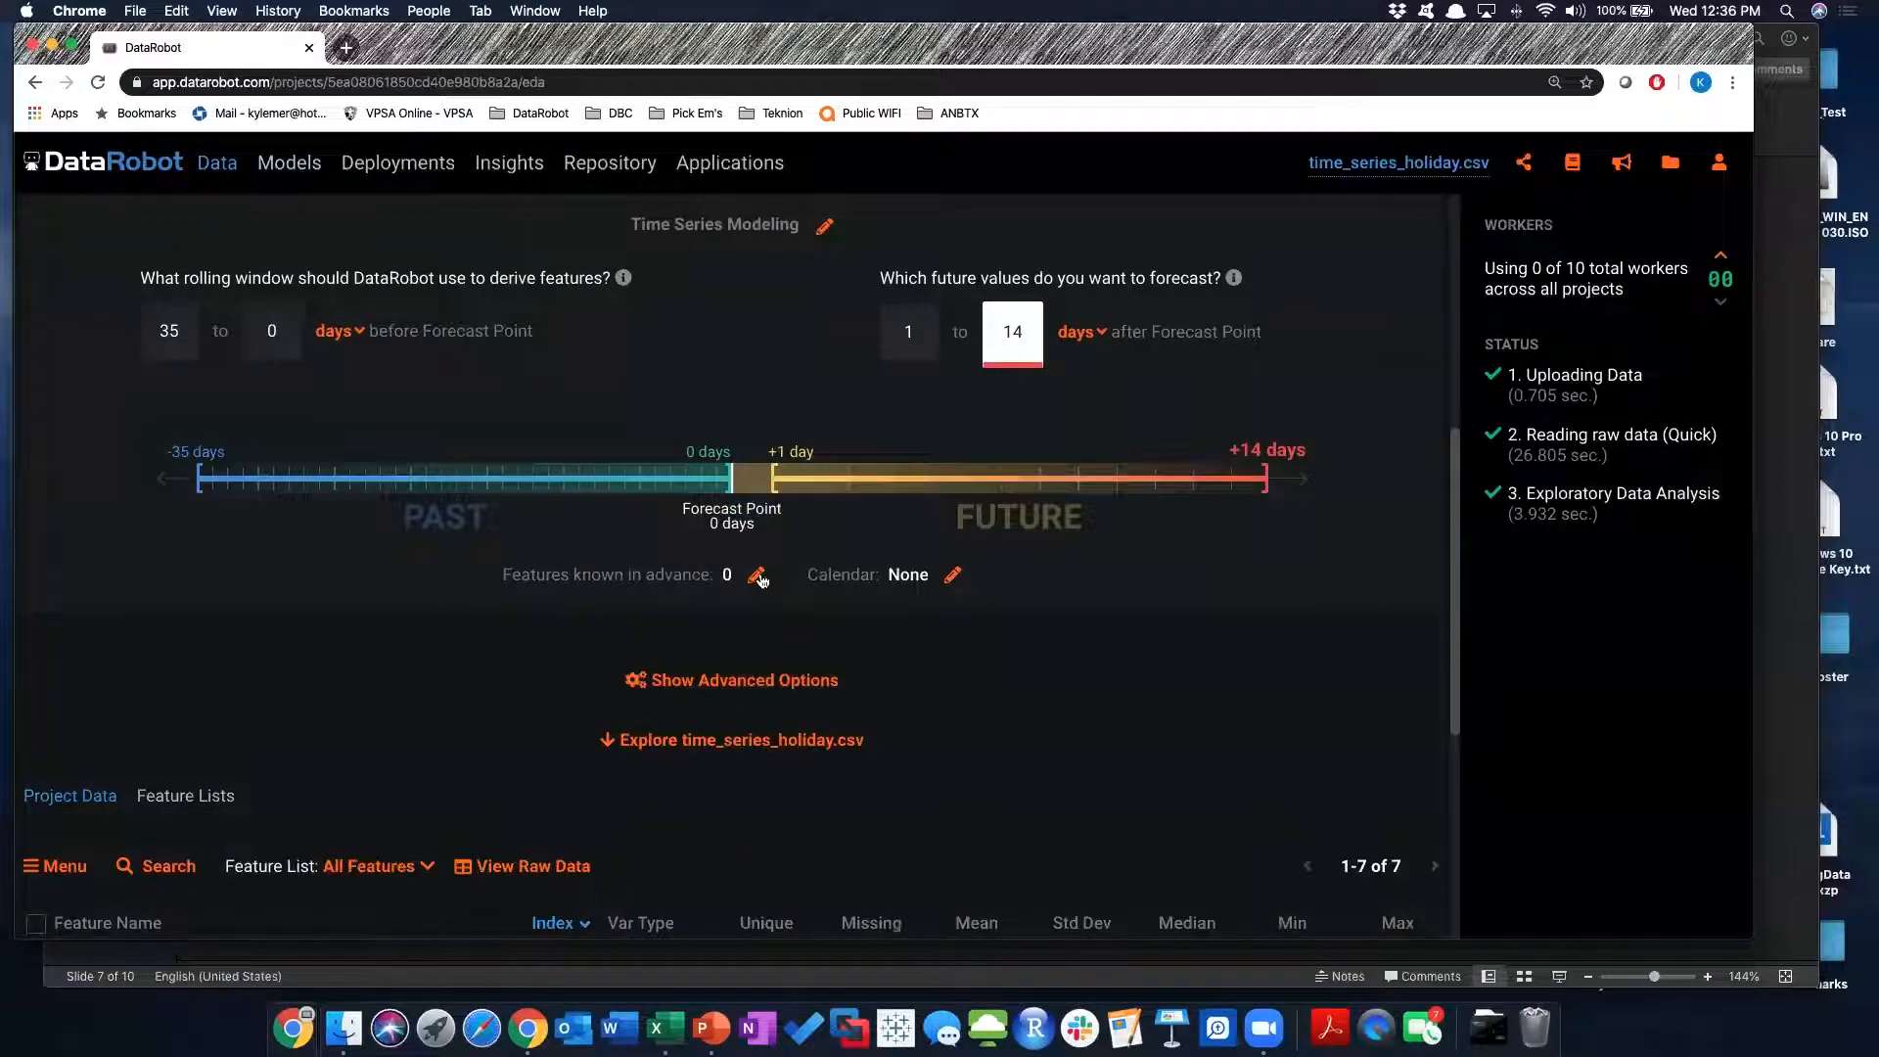
pyautogui.click(757, 576)
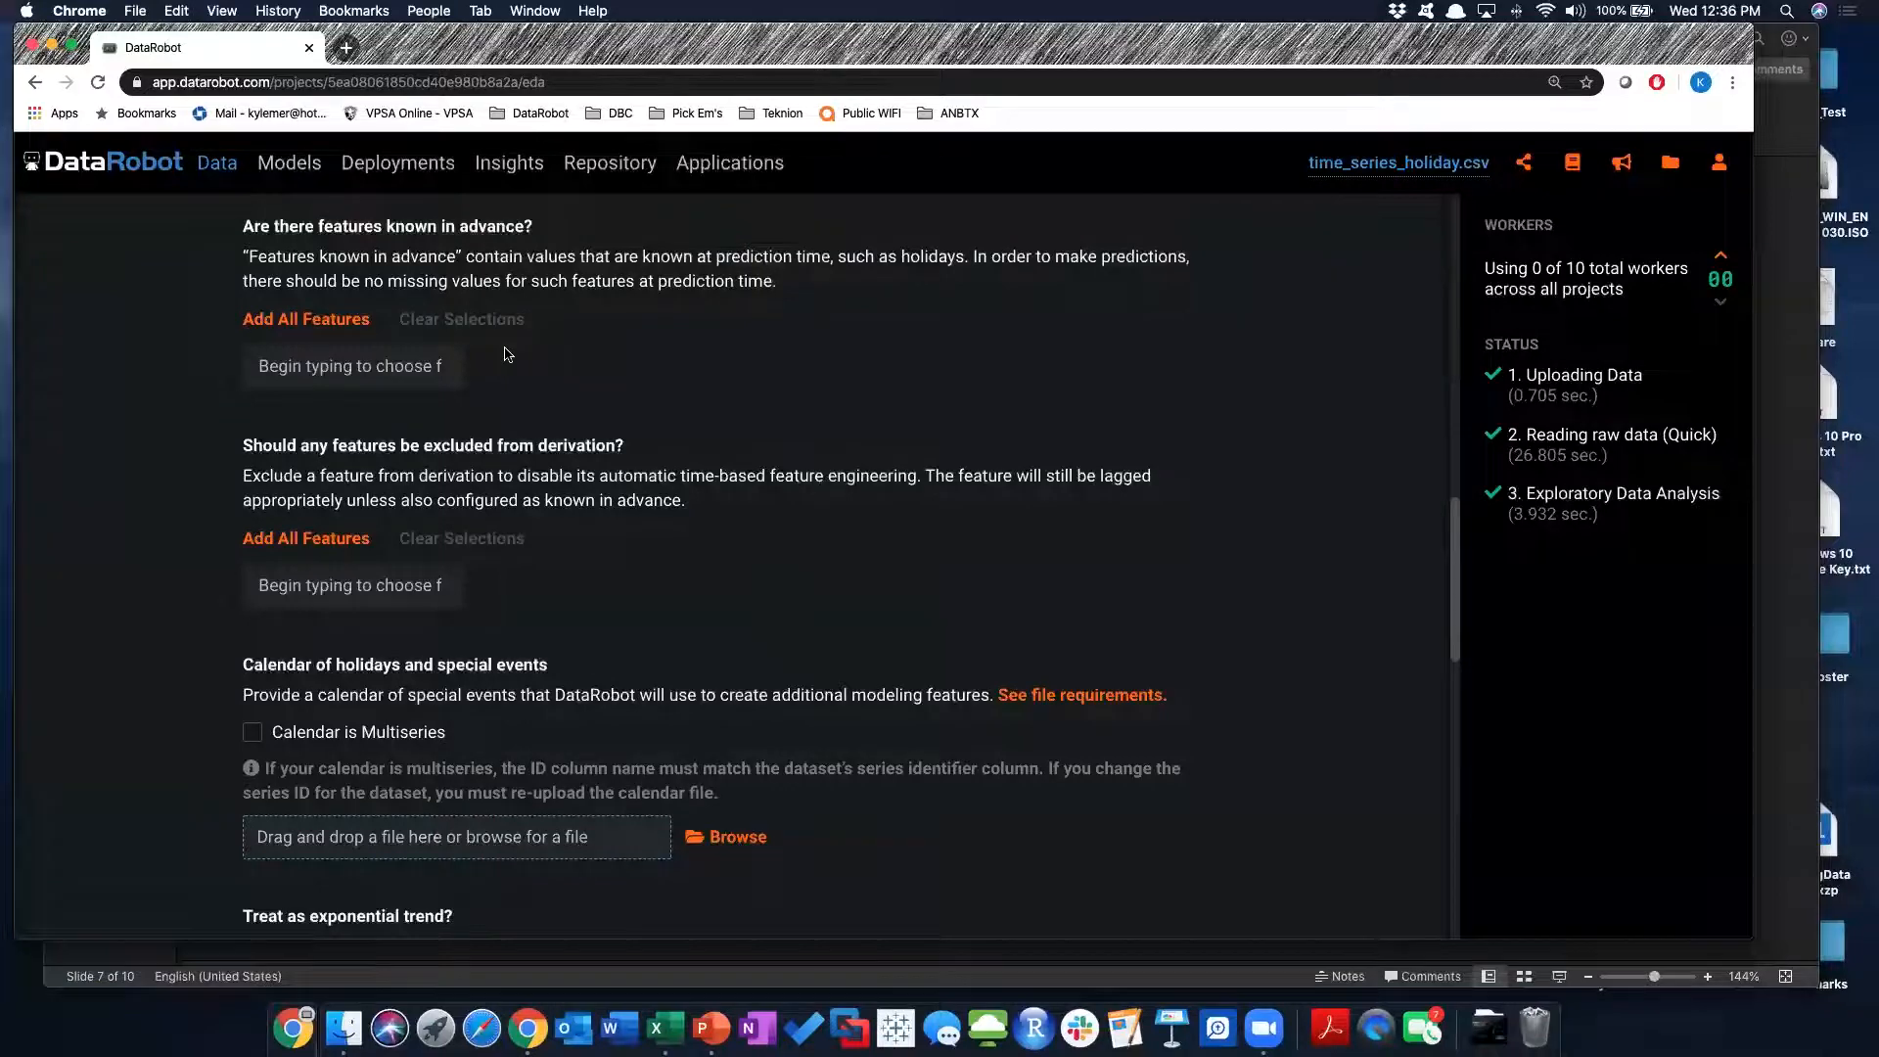
pyautogui.click(364, 363)
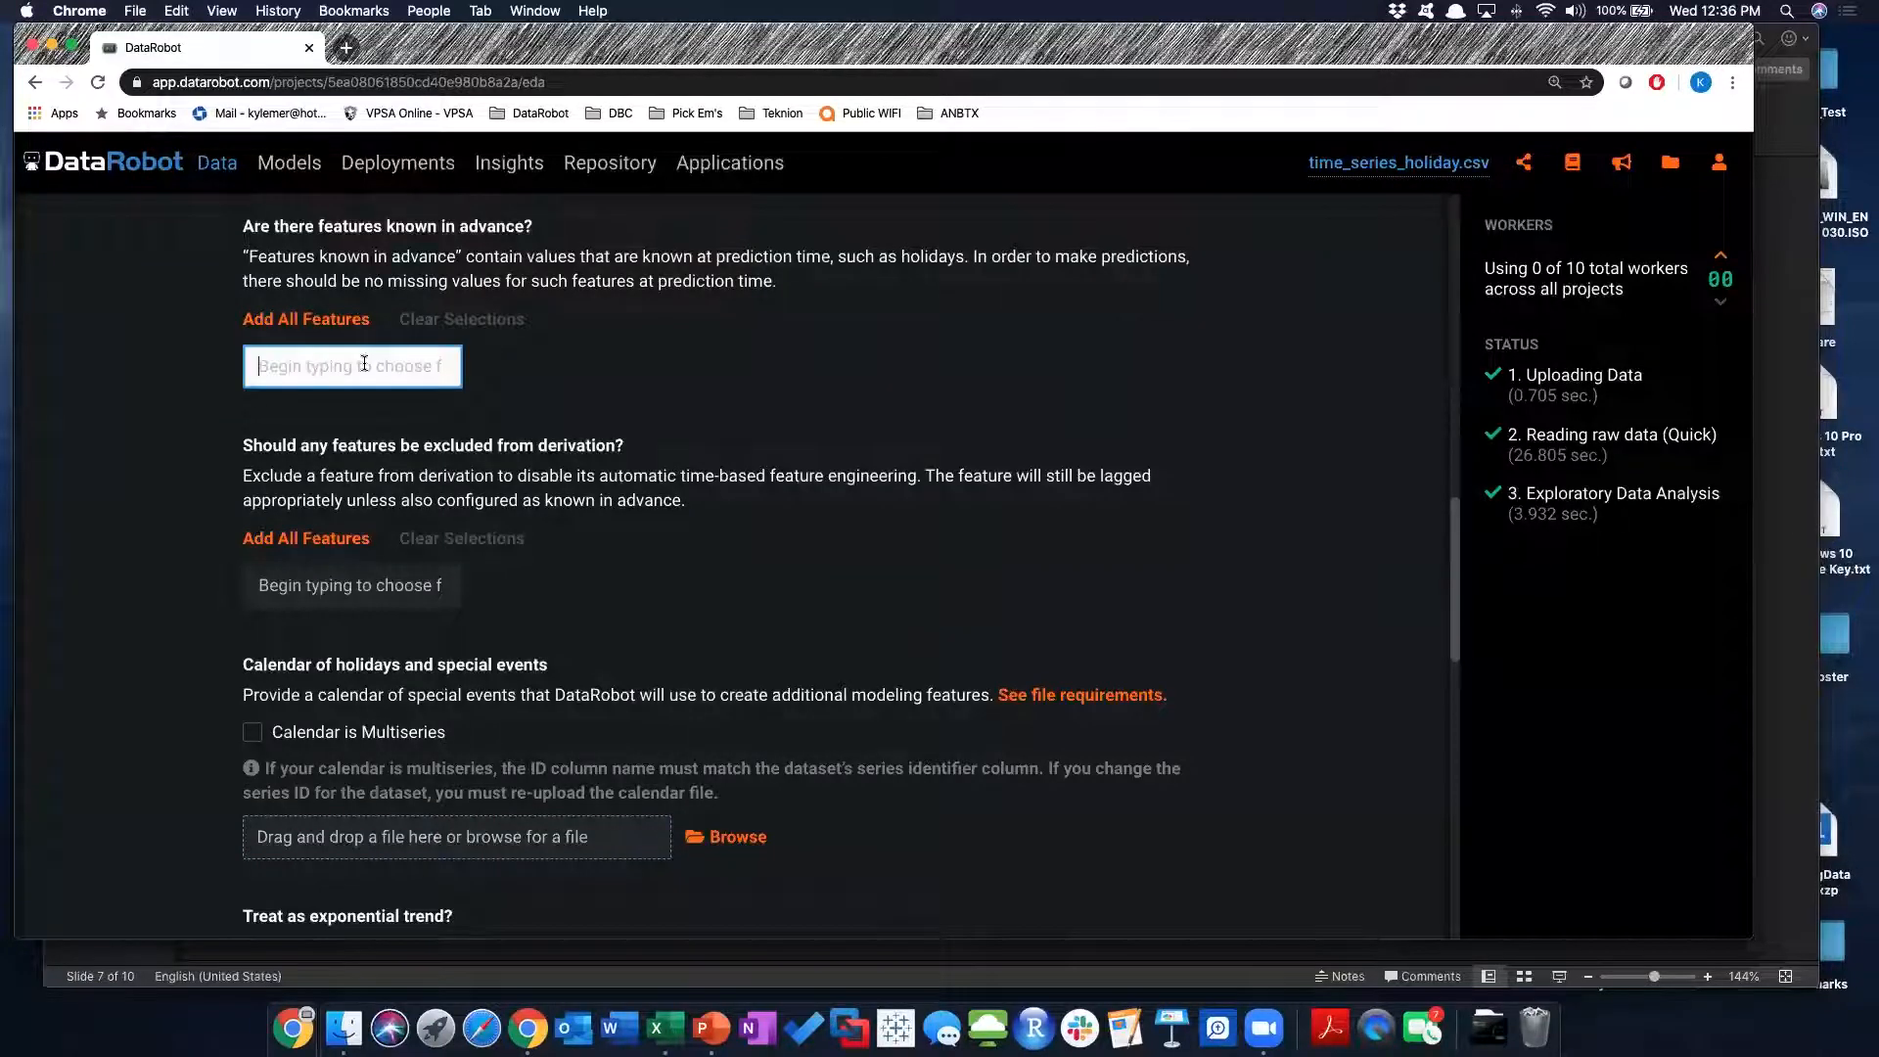
pyautogui.write('ho')
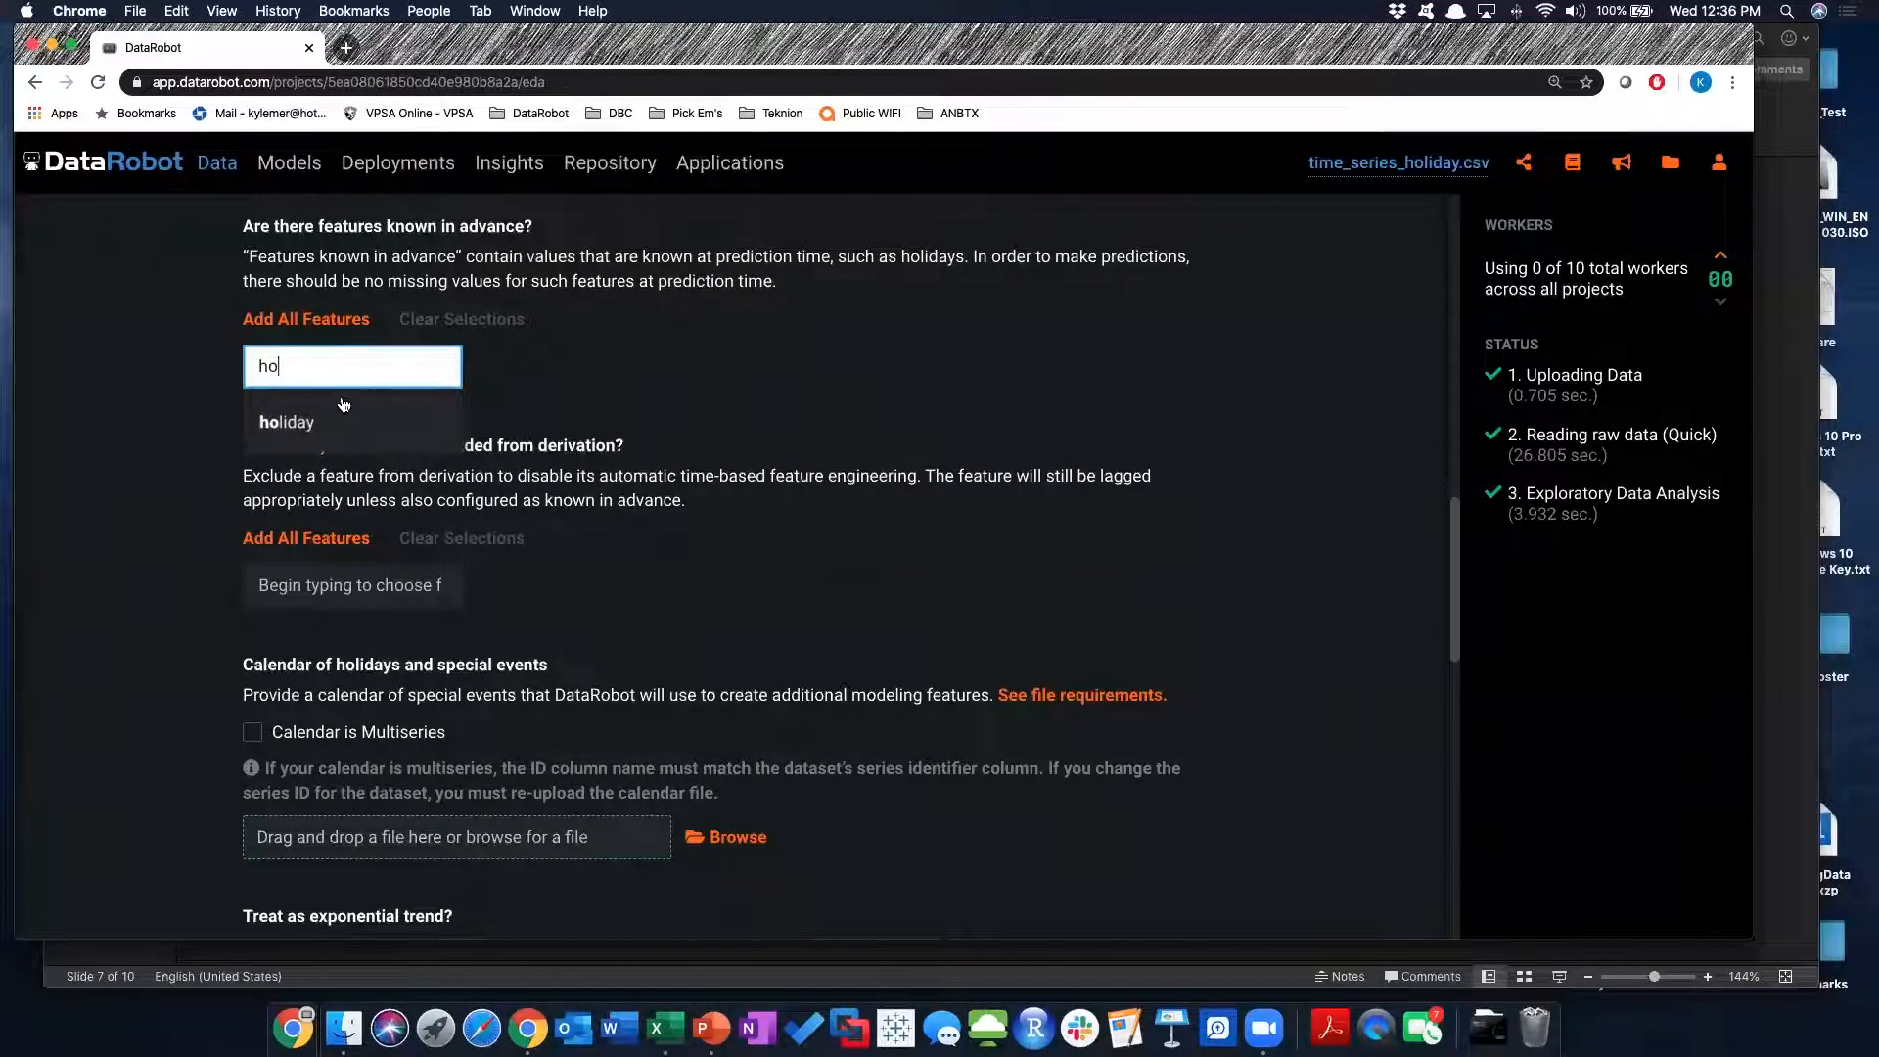
pyautogui.click(296, 422)
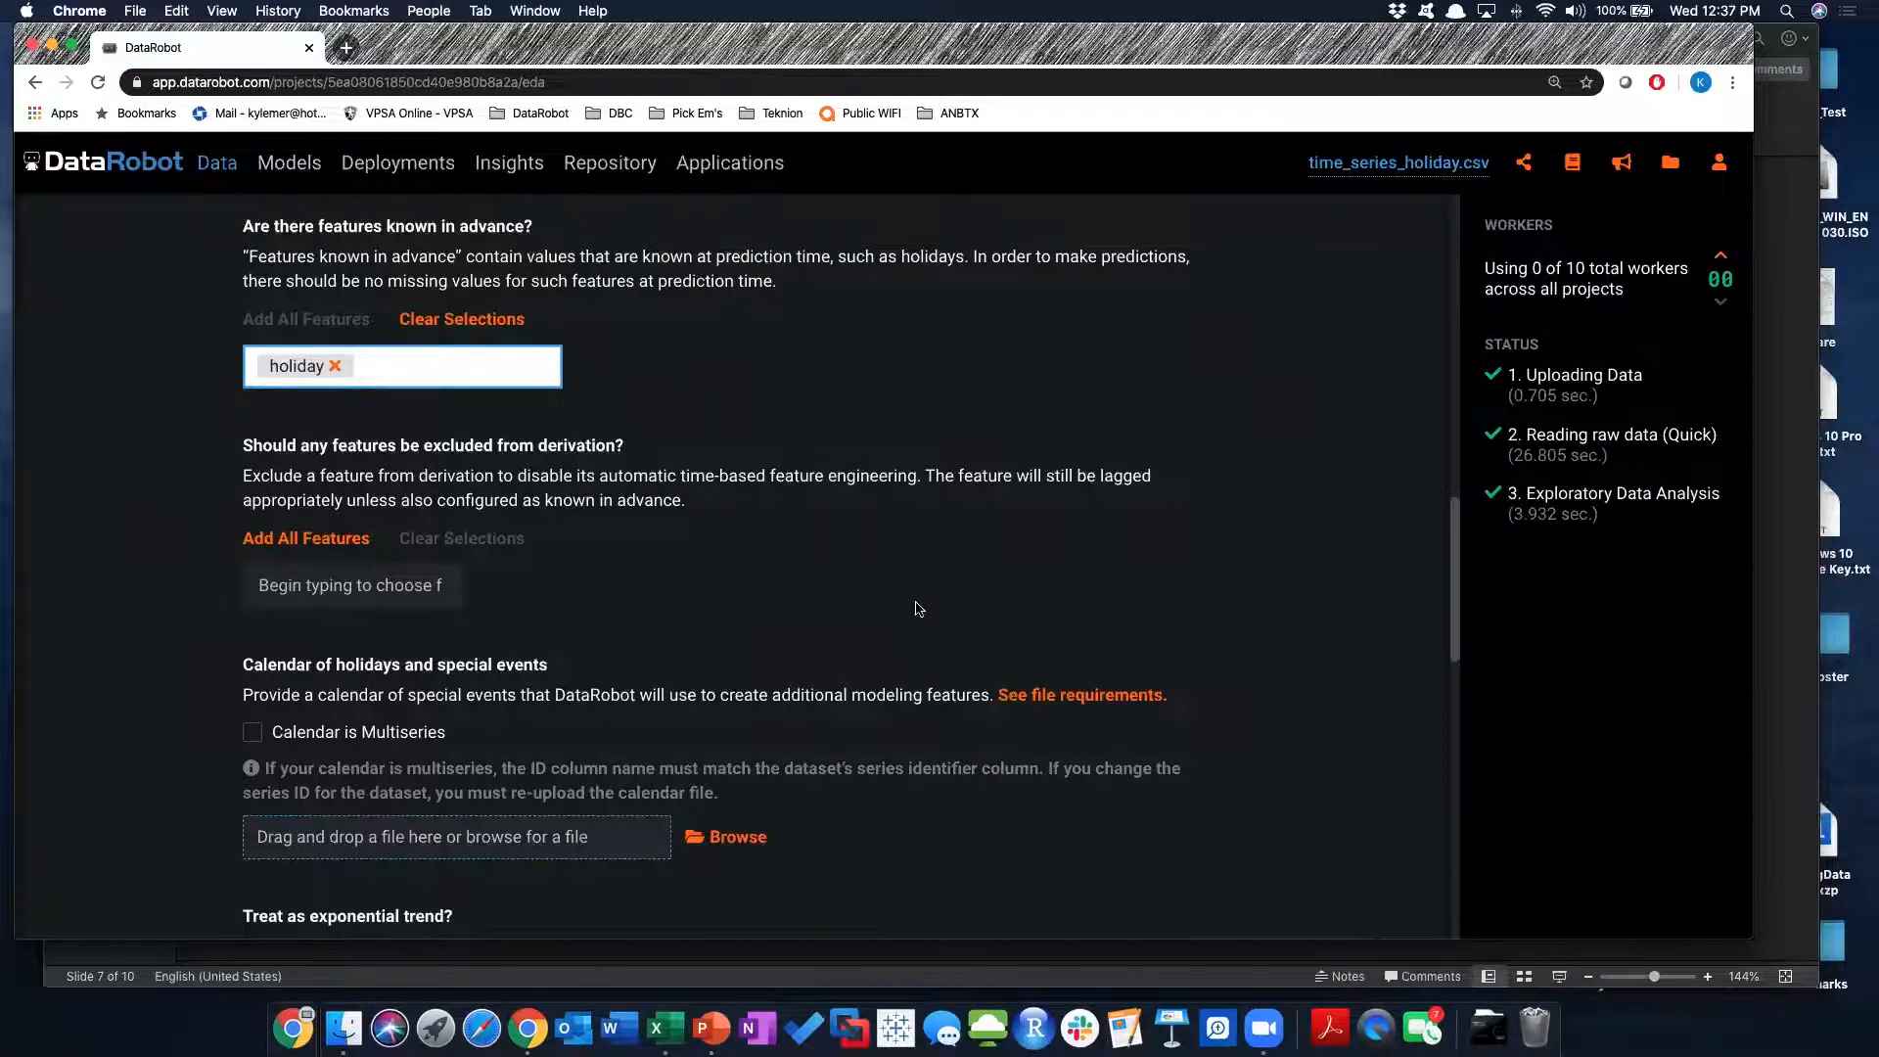
pyautogui.scroll(8, 918, 606)
pyautogui.scroll(1, 918, 606)
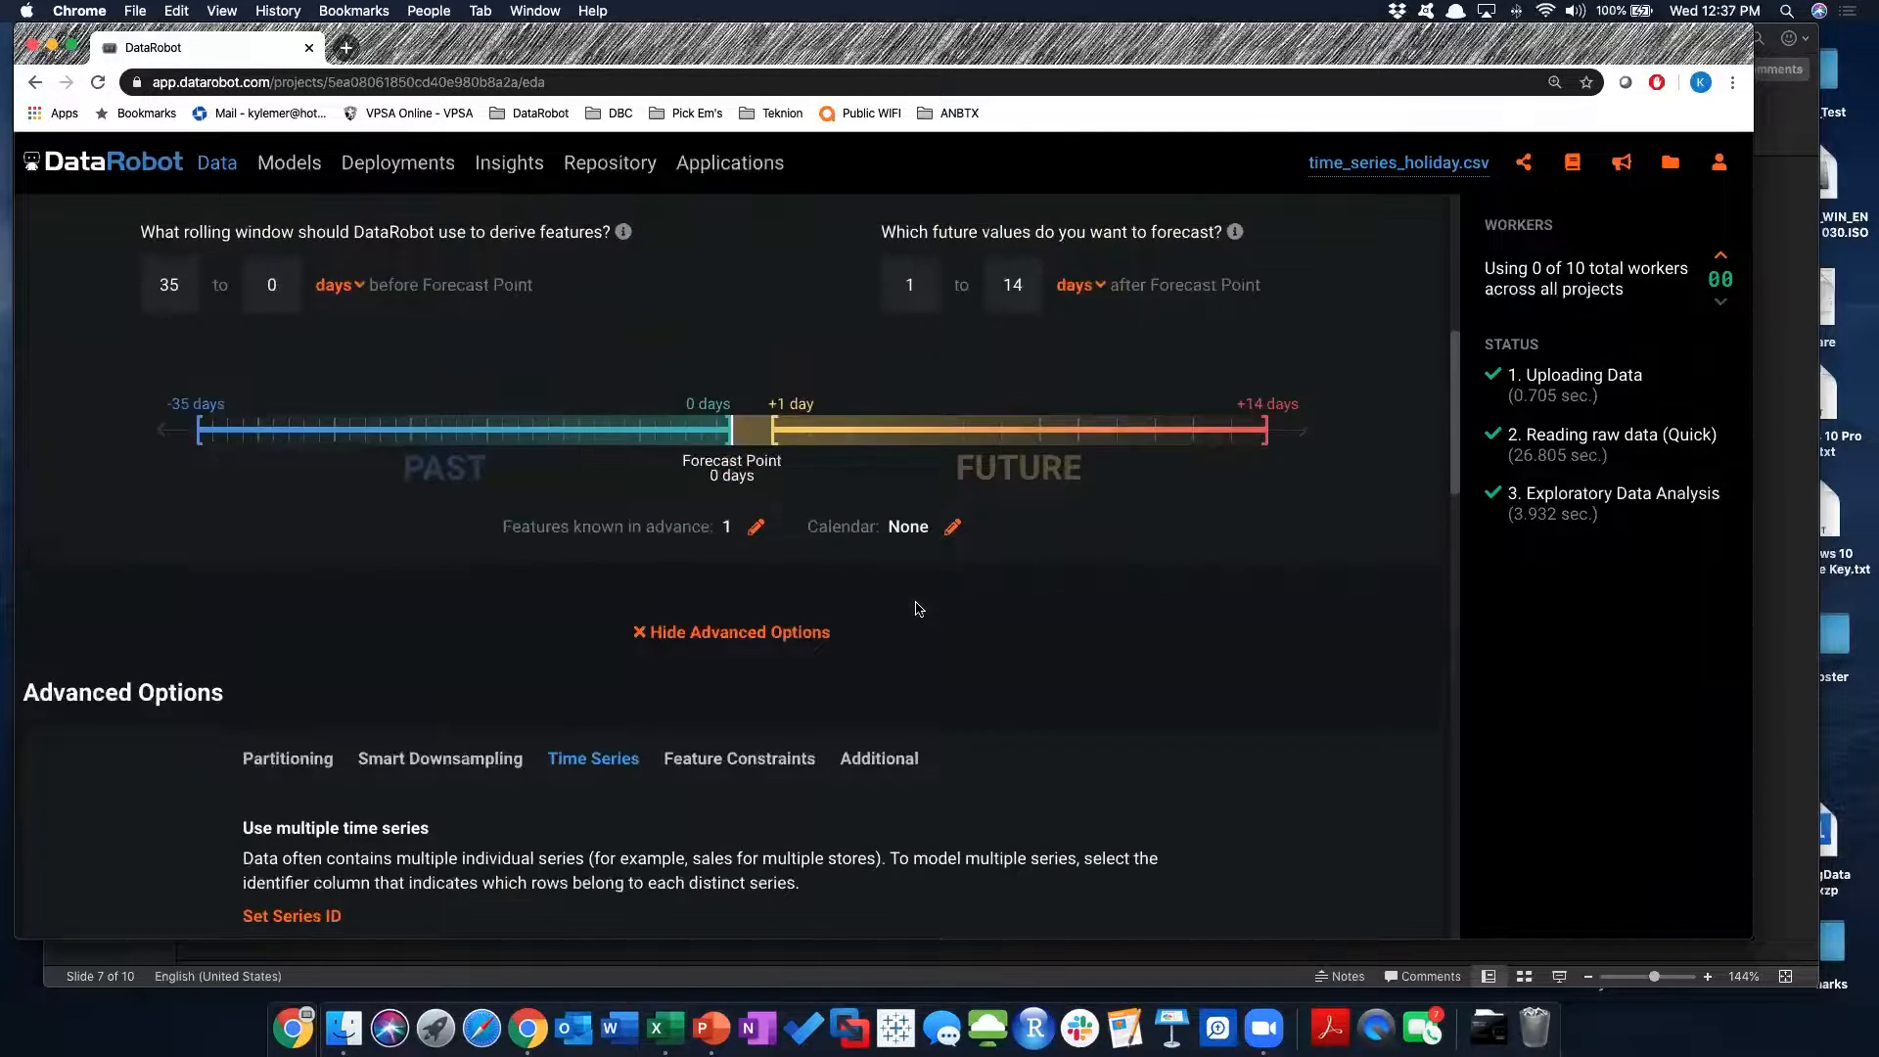
pyautogui.scroll(-6, 918, 607)
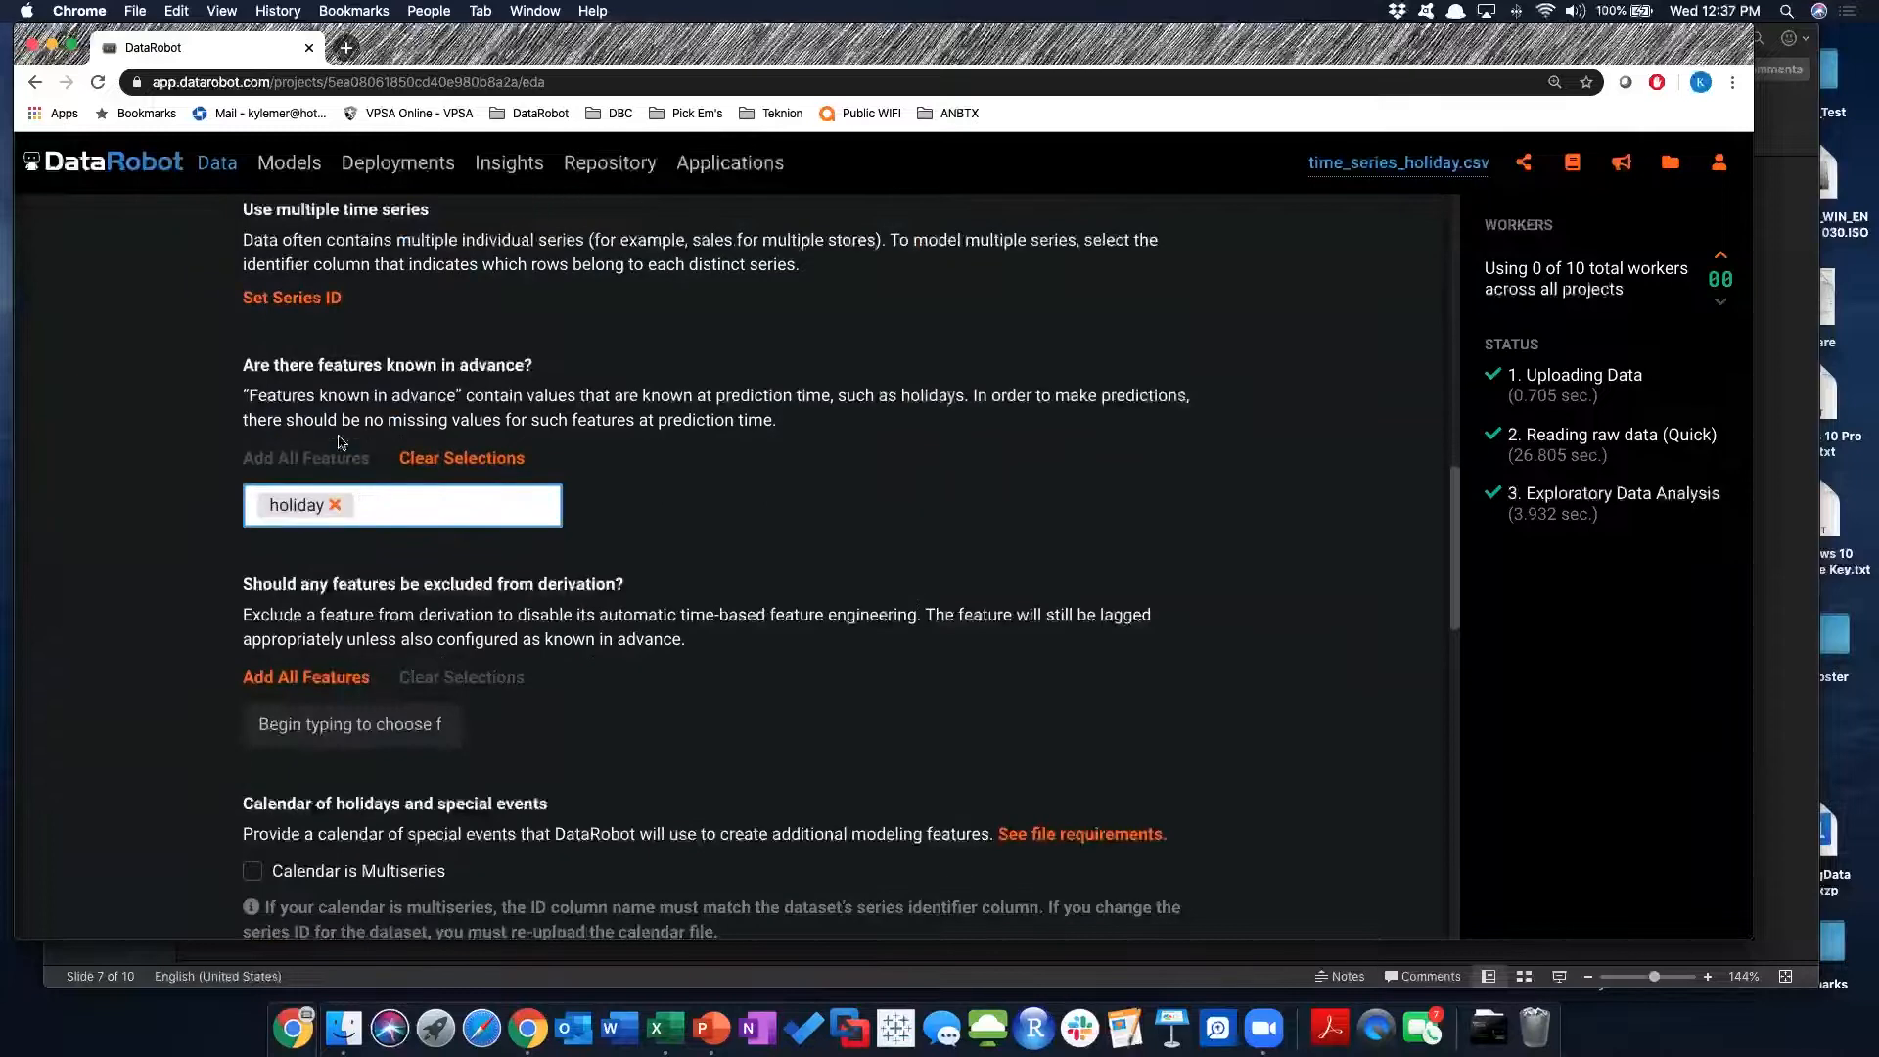
pyautogui.scroll(10, 894, 562)
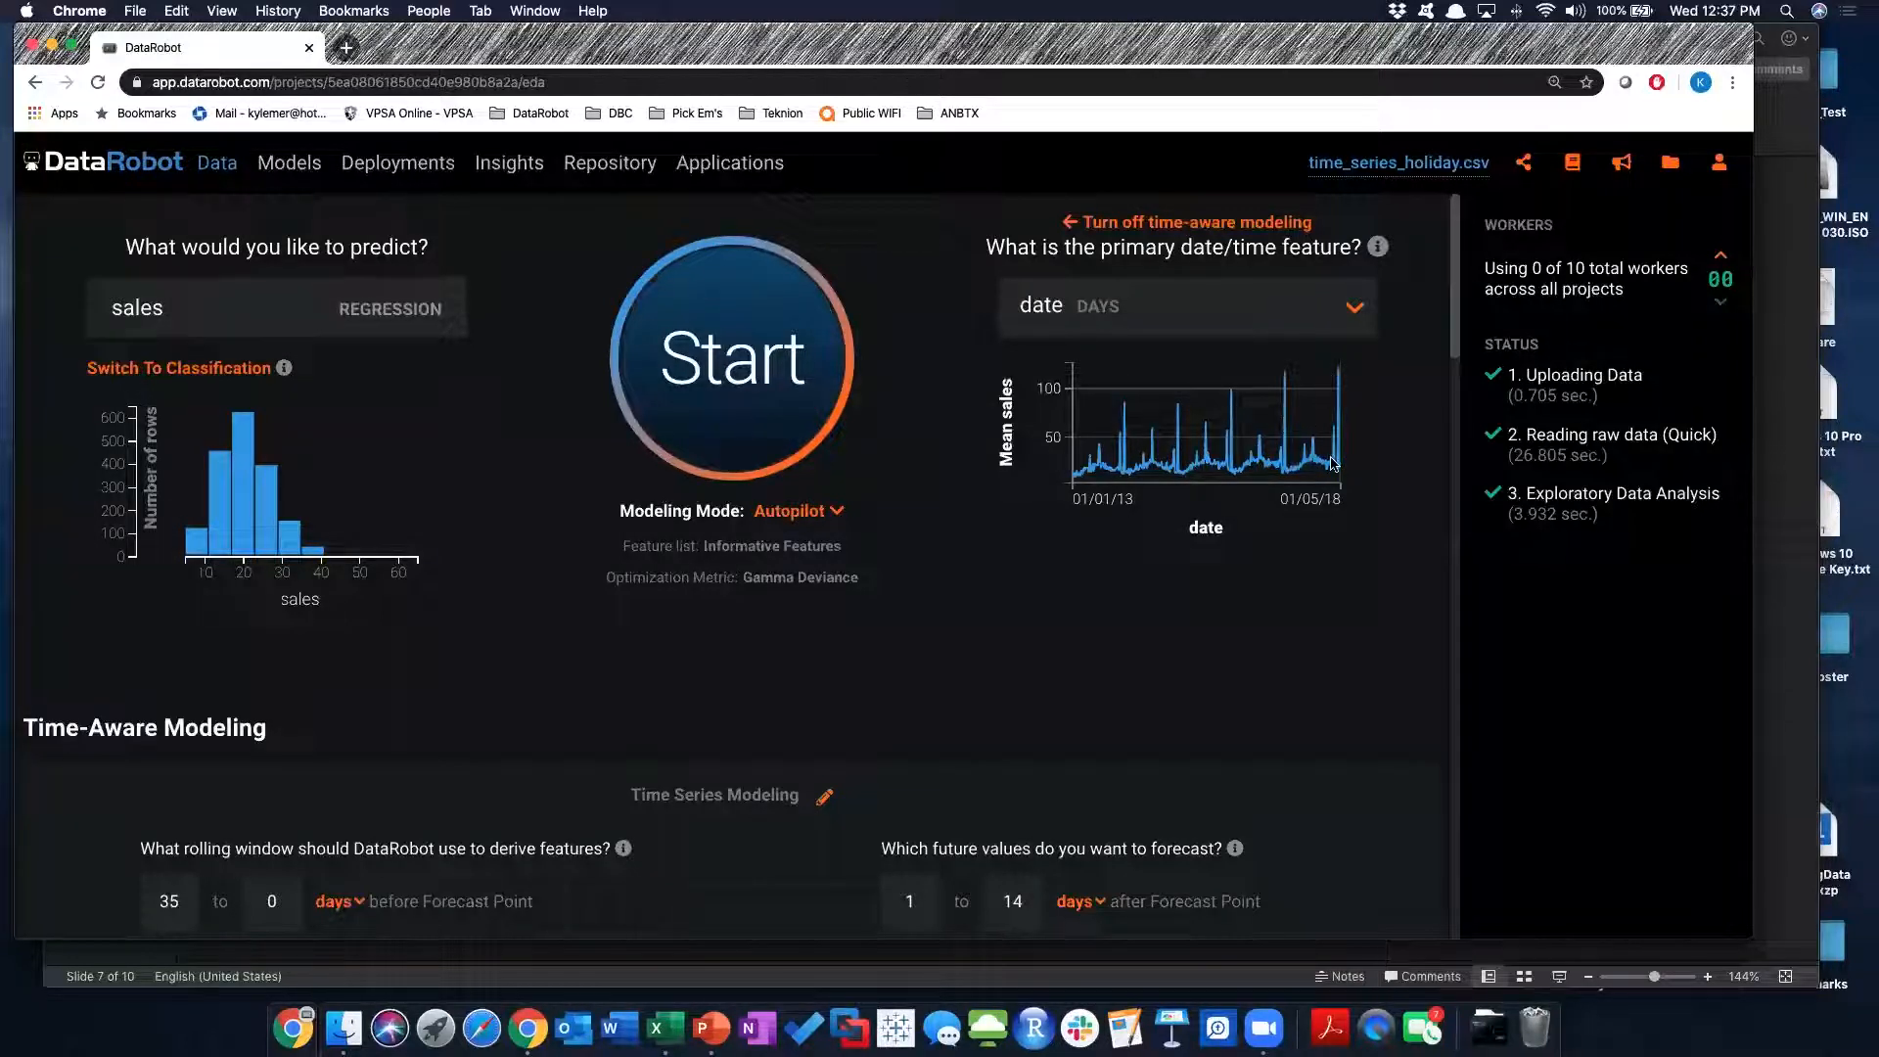
# Open the existing Time Series Holiday project and show its model leaderboard
pyautogui.click(1669, 168)
pyautogui.click(1473, 611)
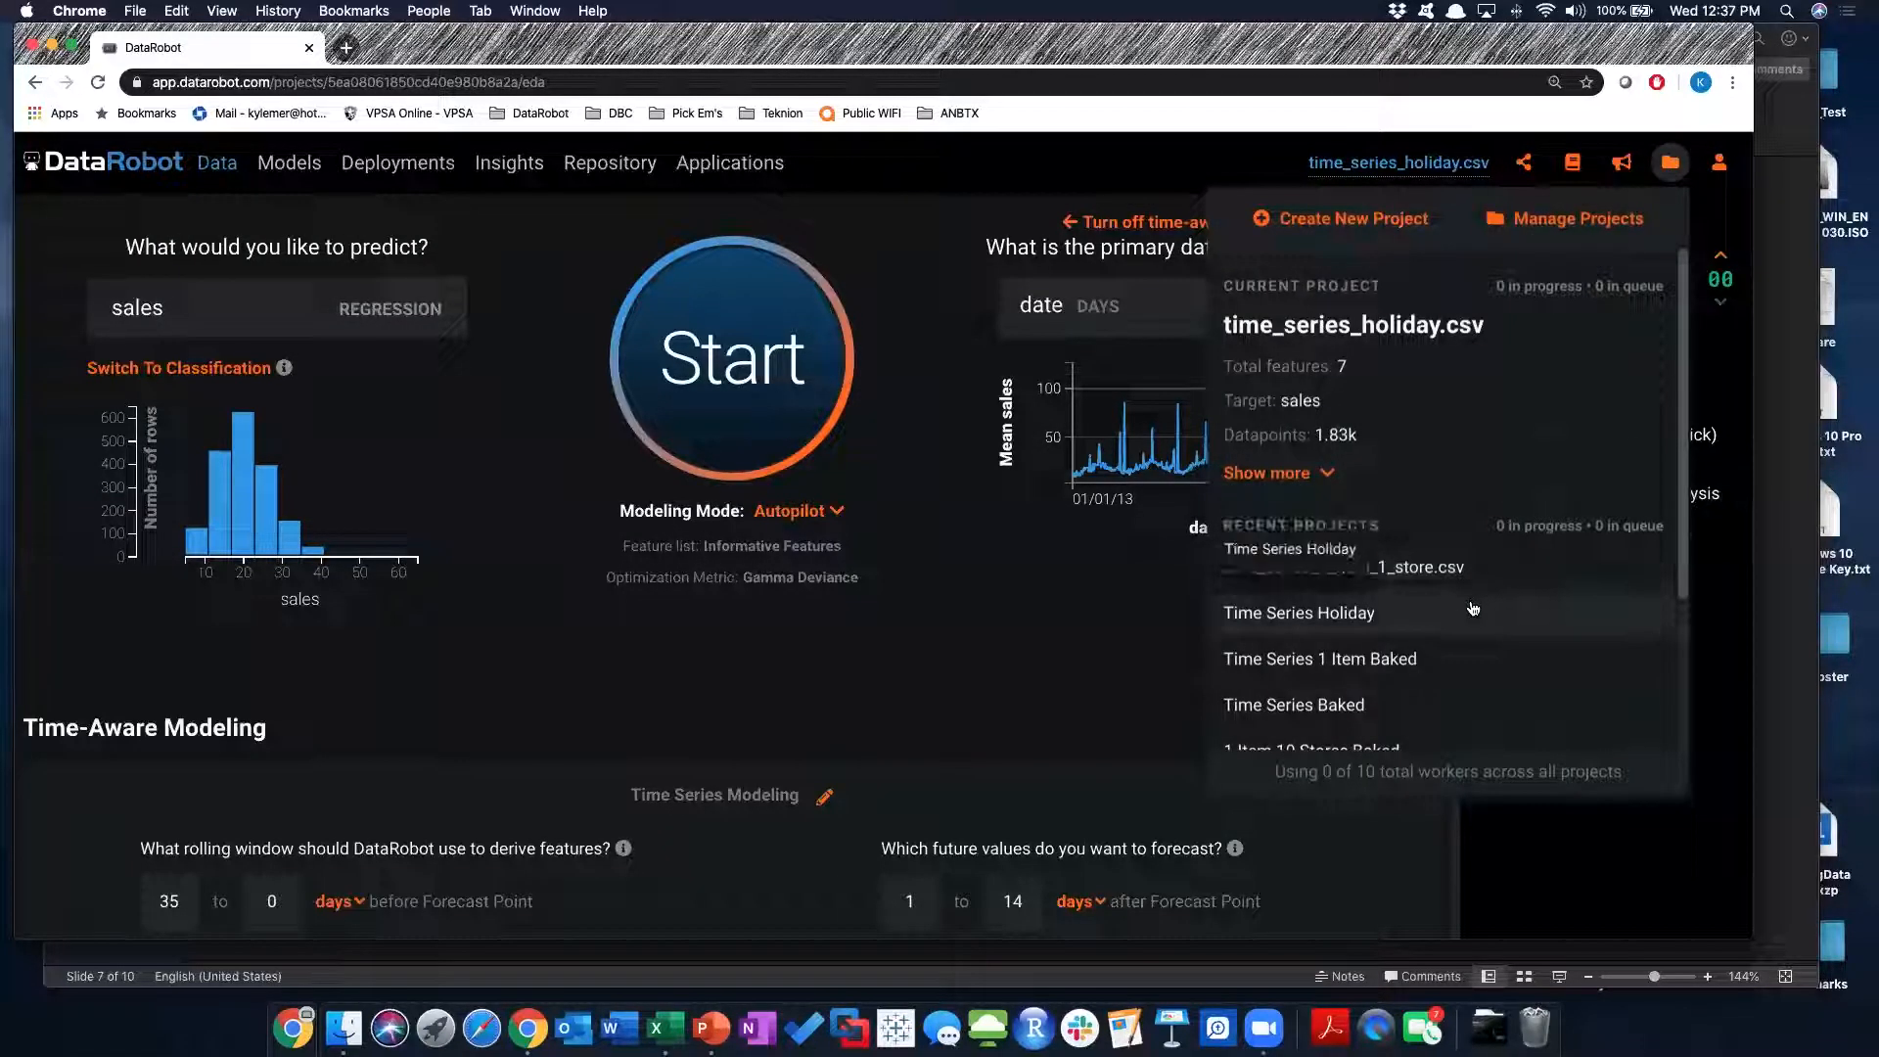
pyautogui.scroll(-2, 1473, 609)
pyautogui.click(1323, 545)
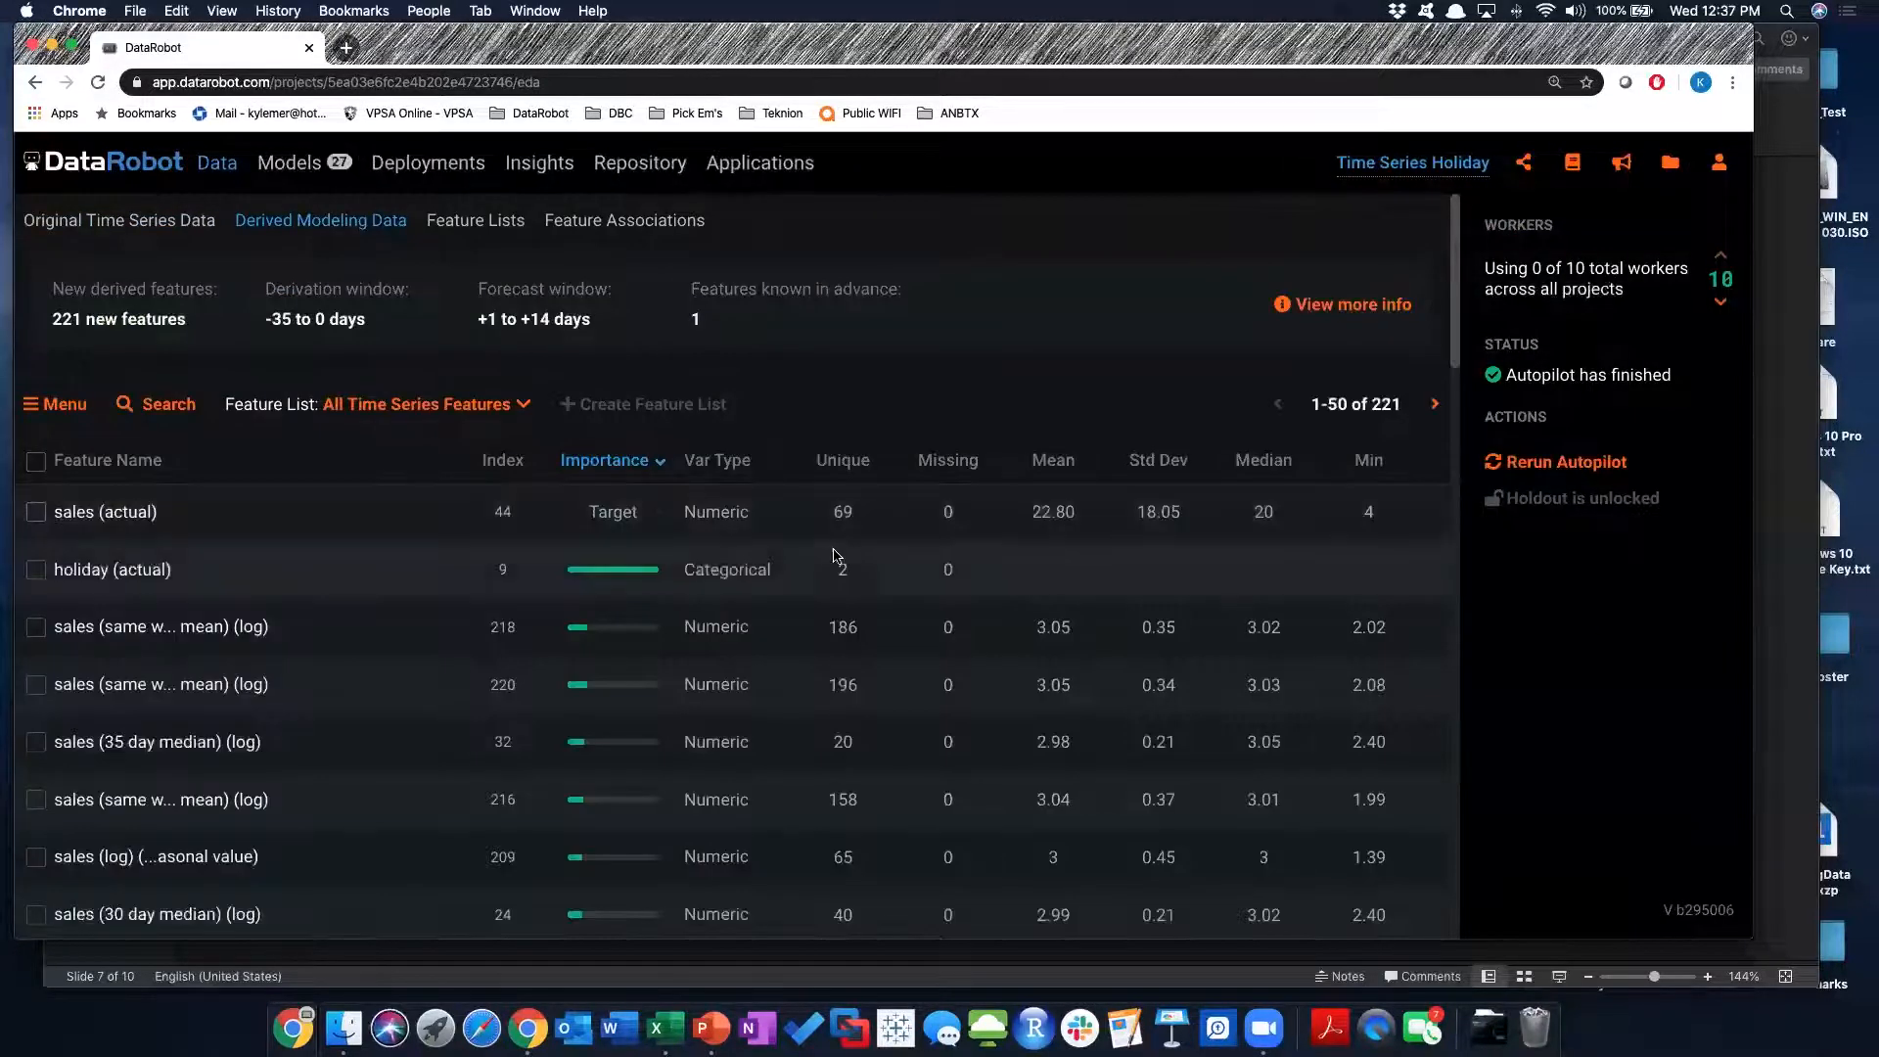
pyautogui.click(311, 168)
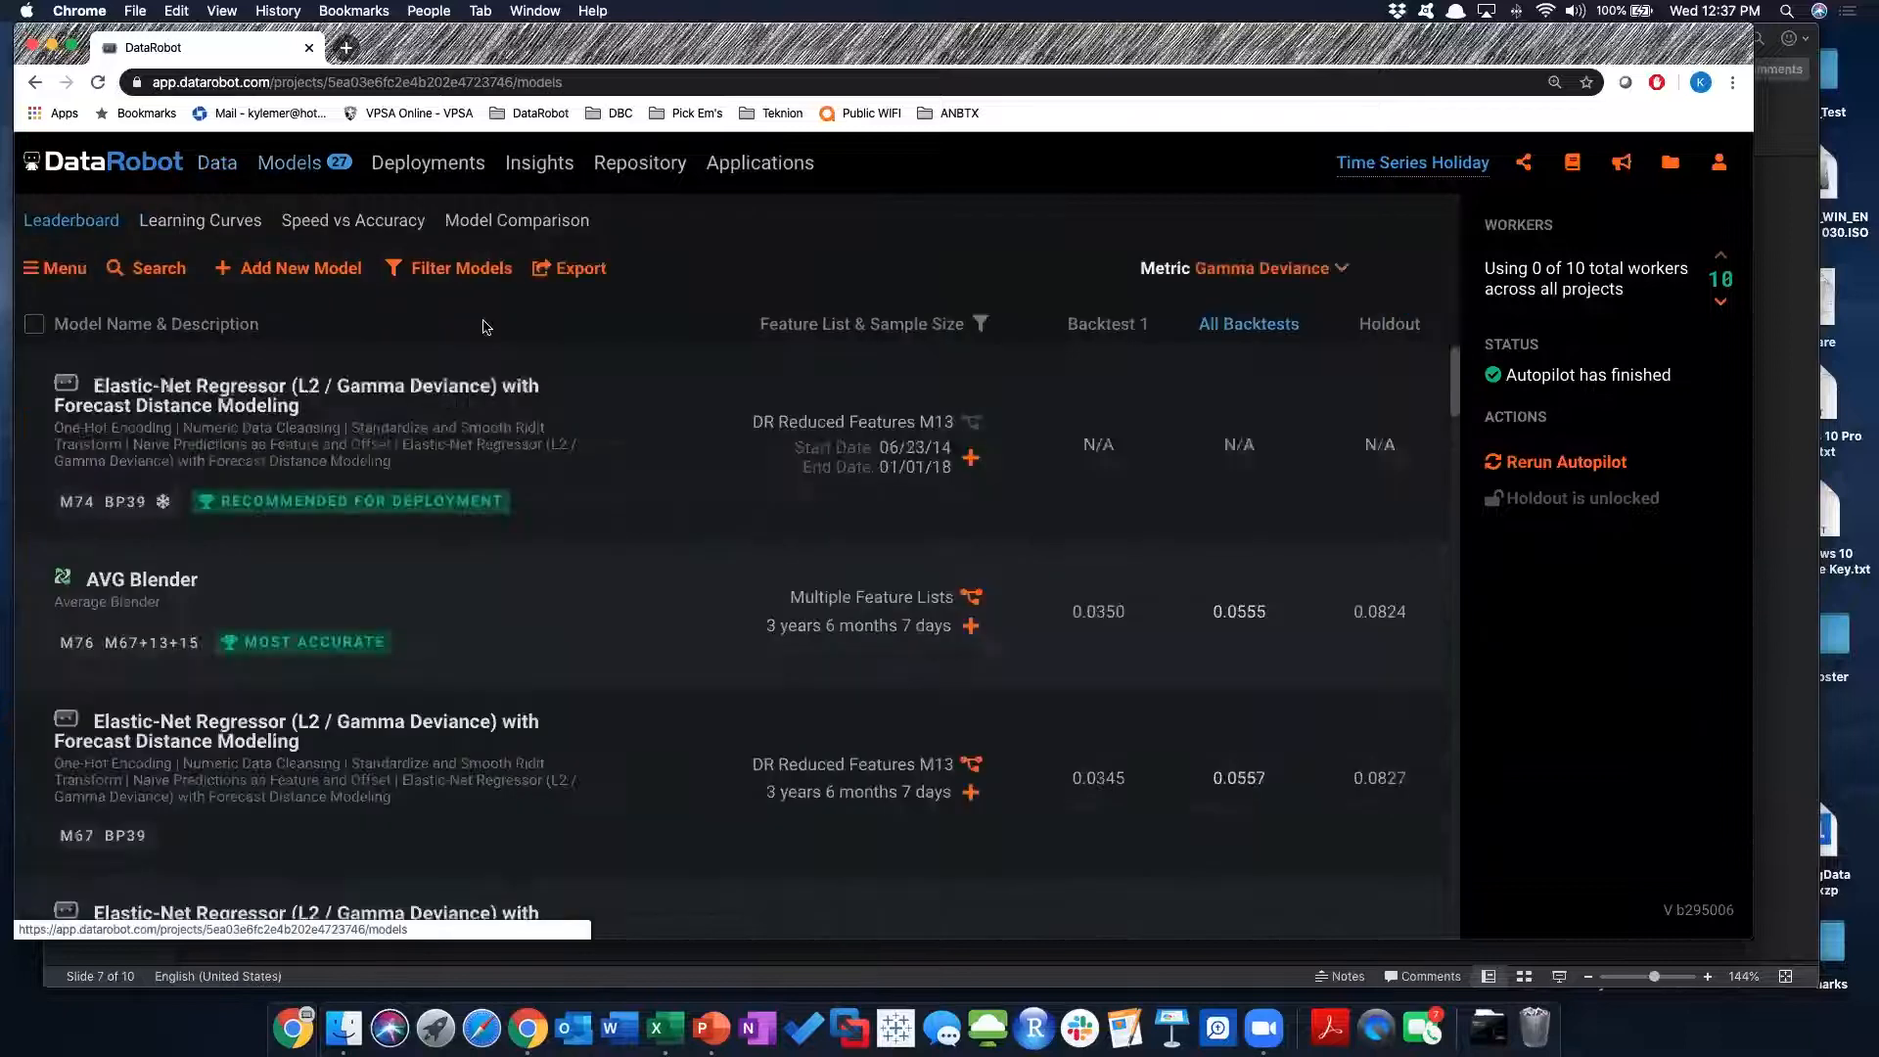
# Examine the Accuracy Over Time chart of the most accurate AVG Blender model
pyautogui.click(400, 598)
pyautogui.scroll(-3, 400, 593)
pyautogui.scroll(3, 399, 593)
pyautogui.moveTo(94, 492)
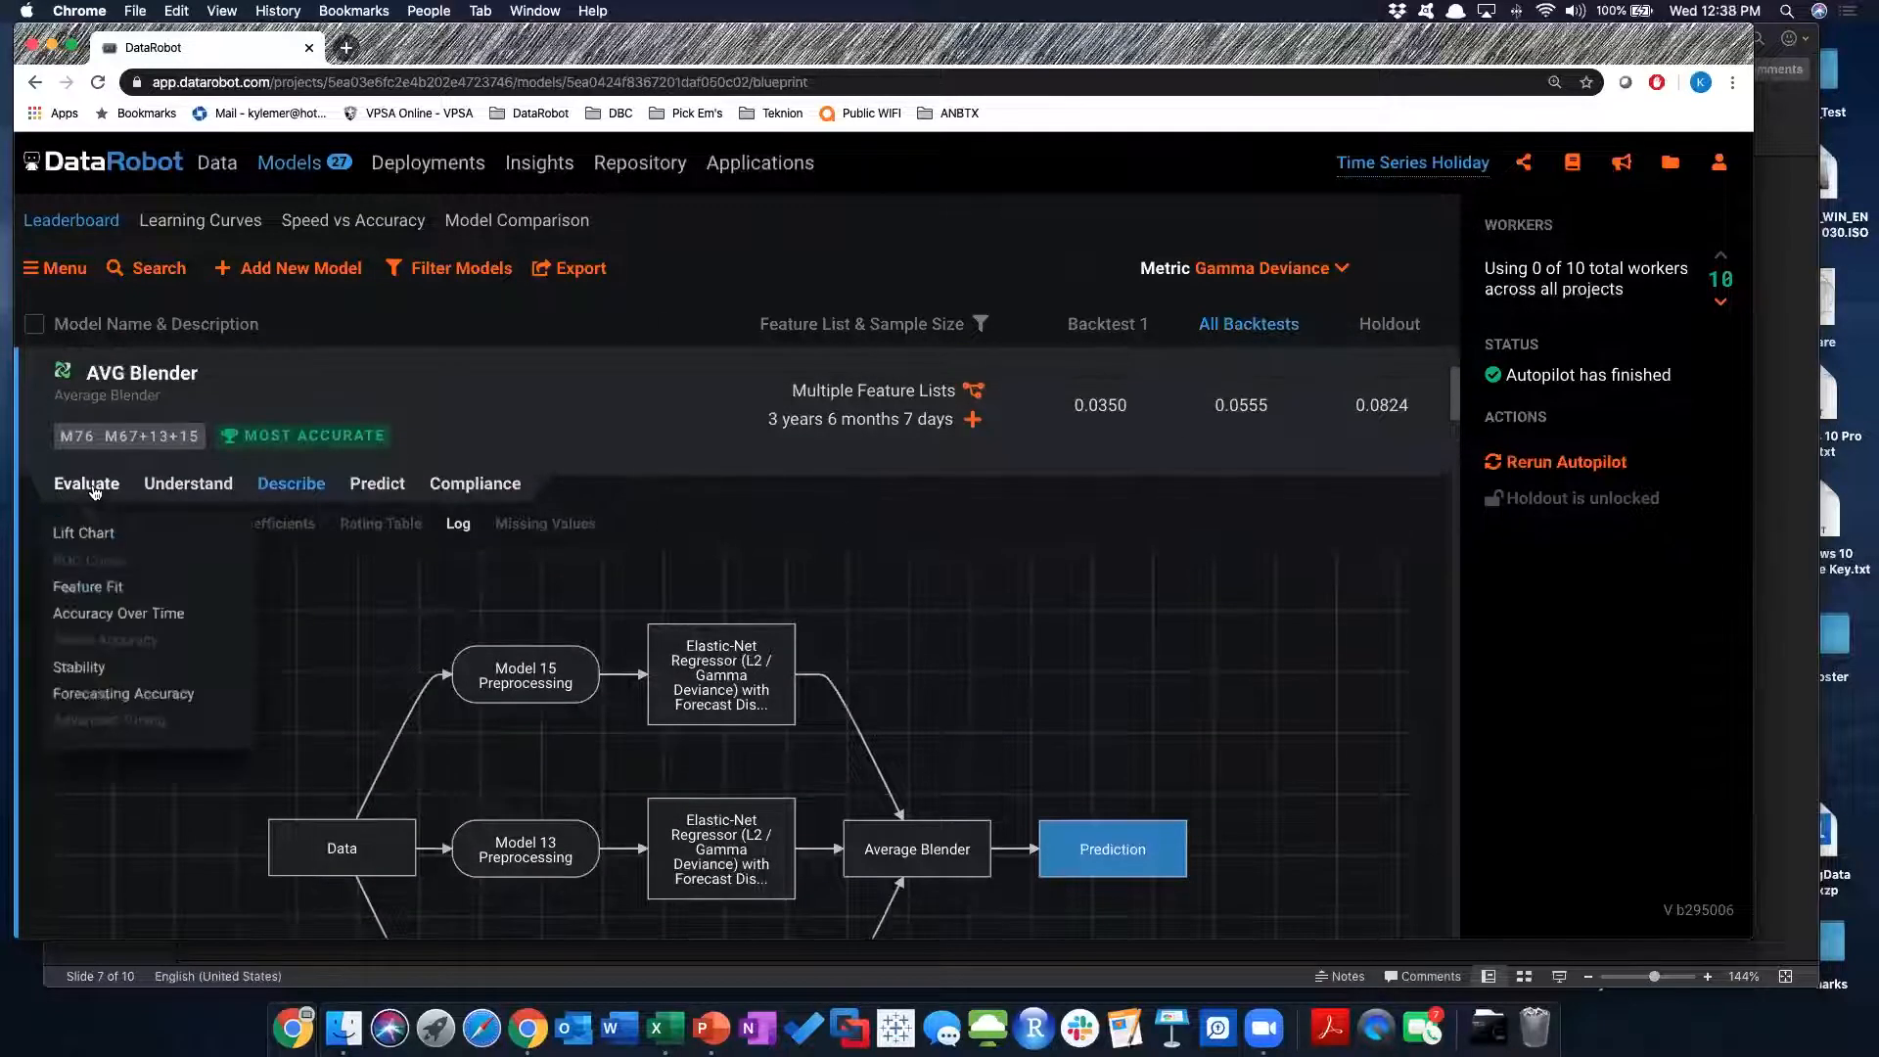
pyautogui.click(119, 612)
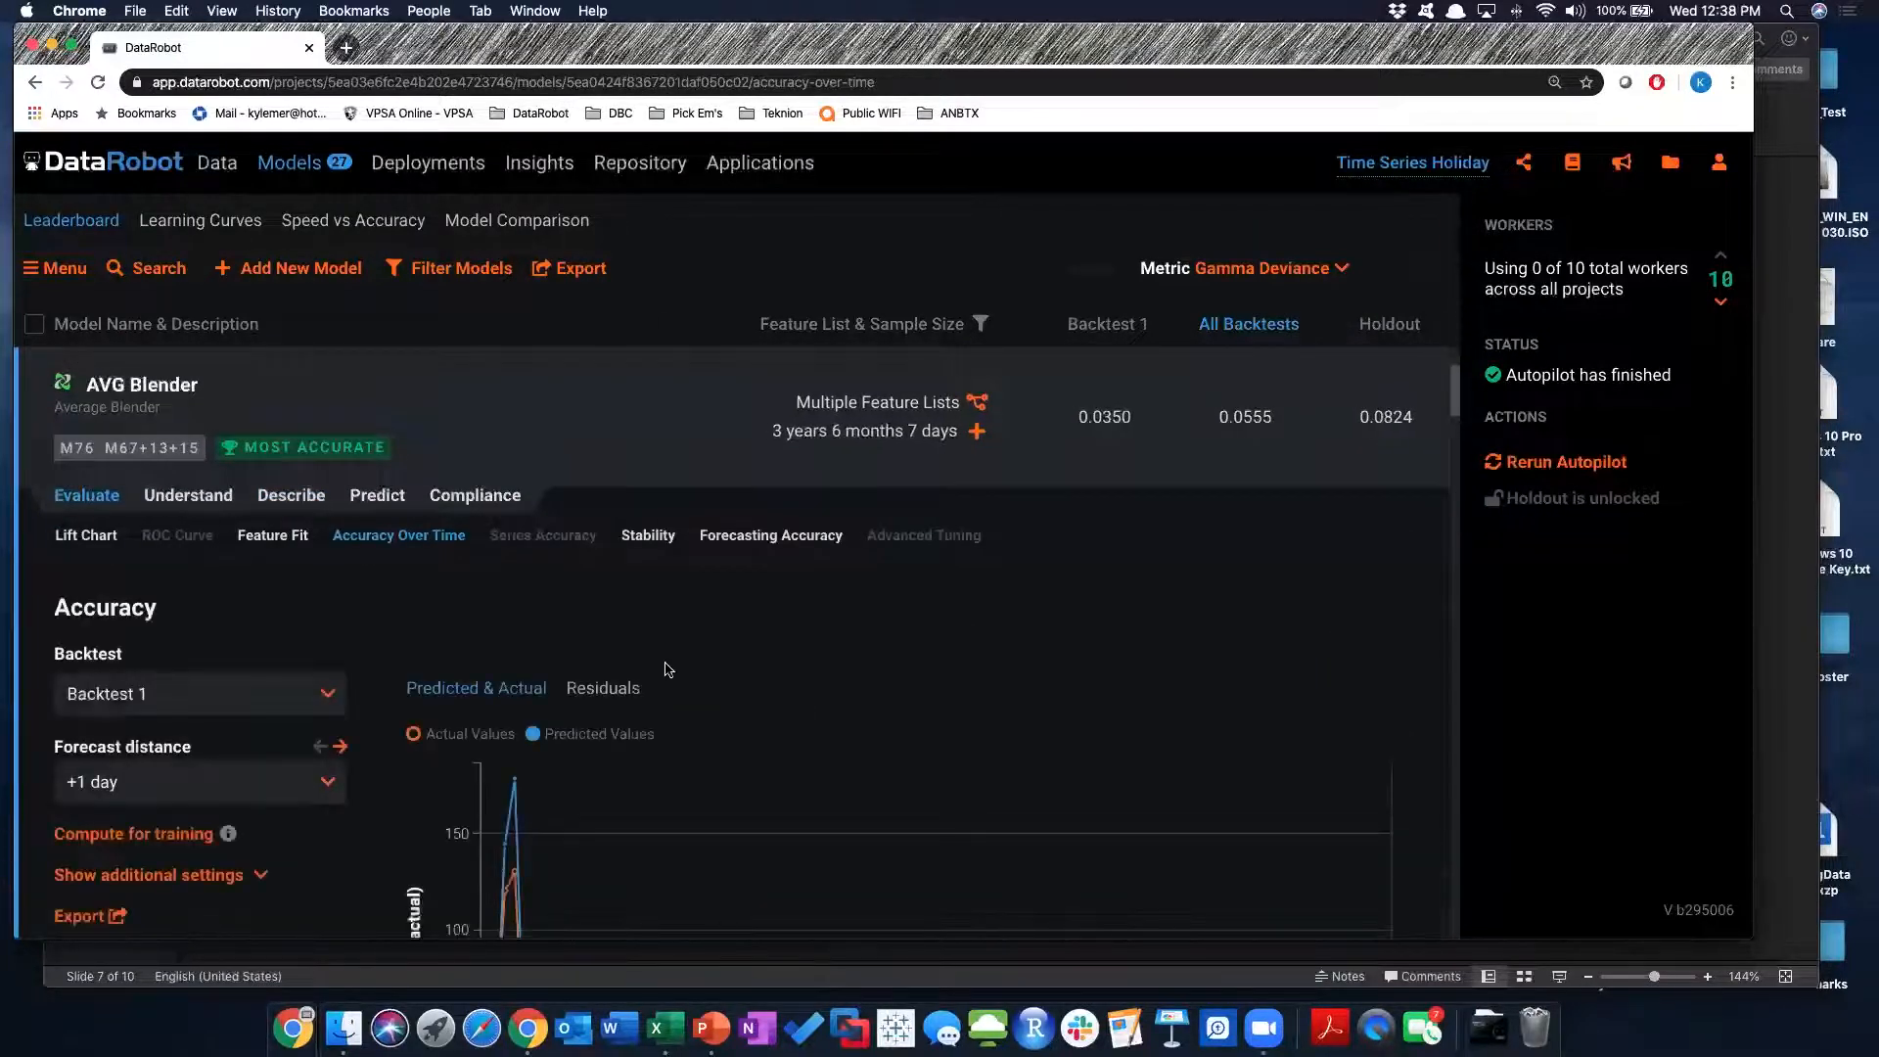
pyautogui.scroll(-1, 668, 669)
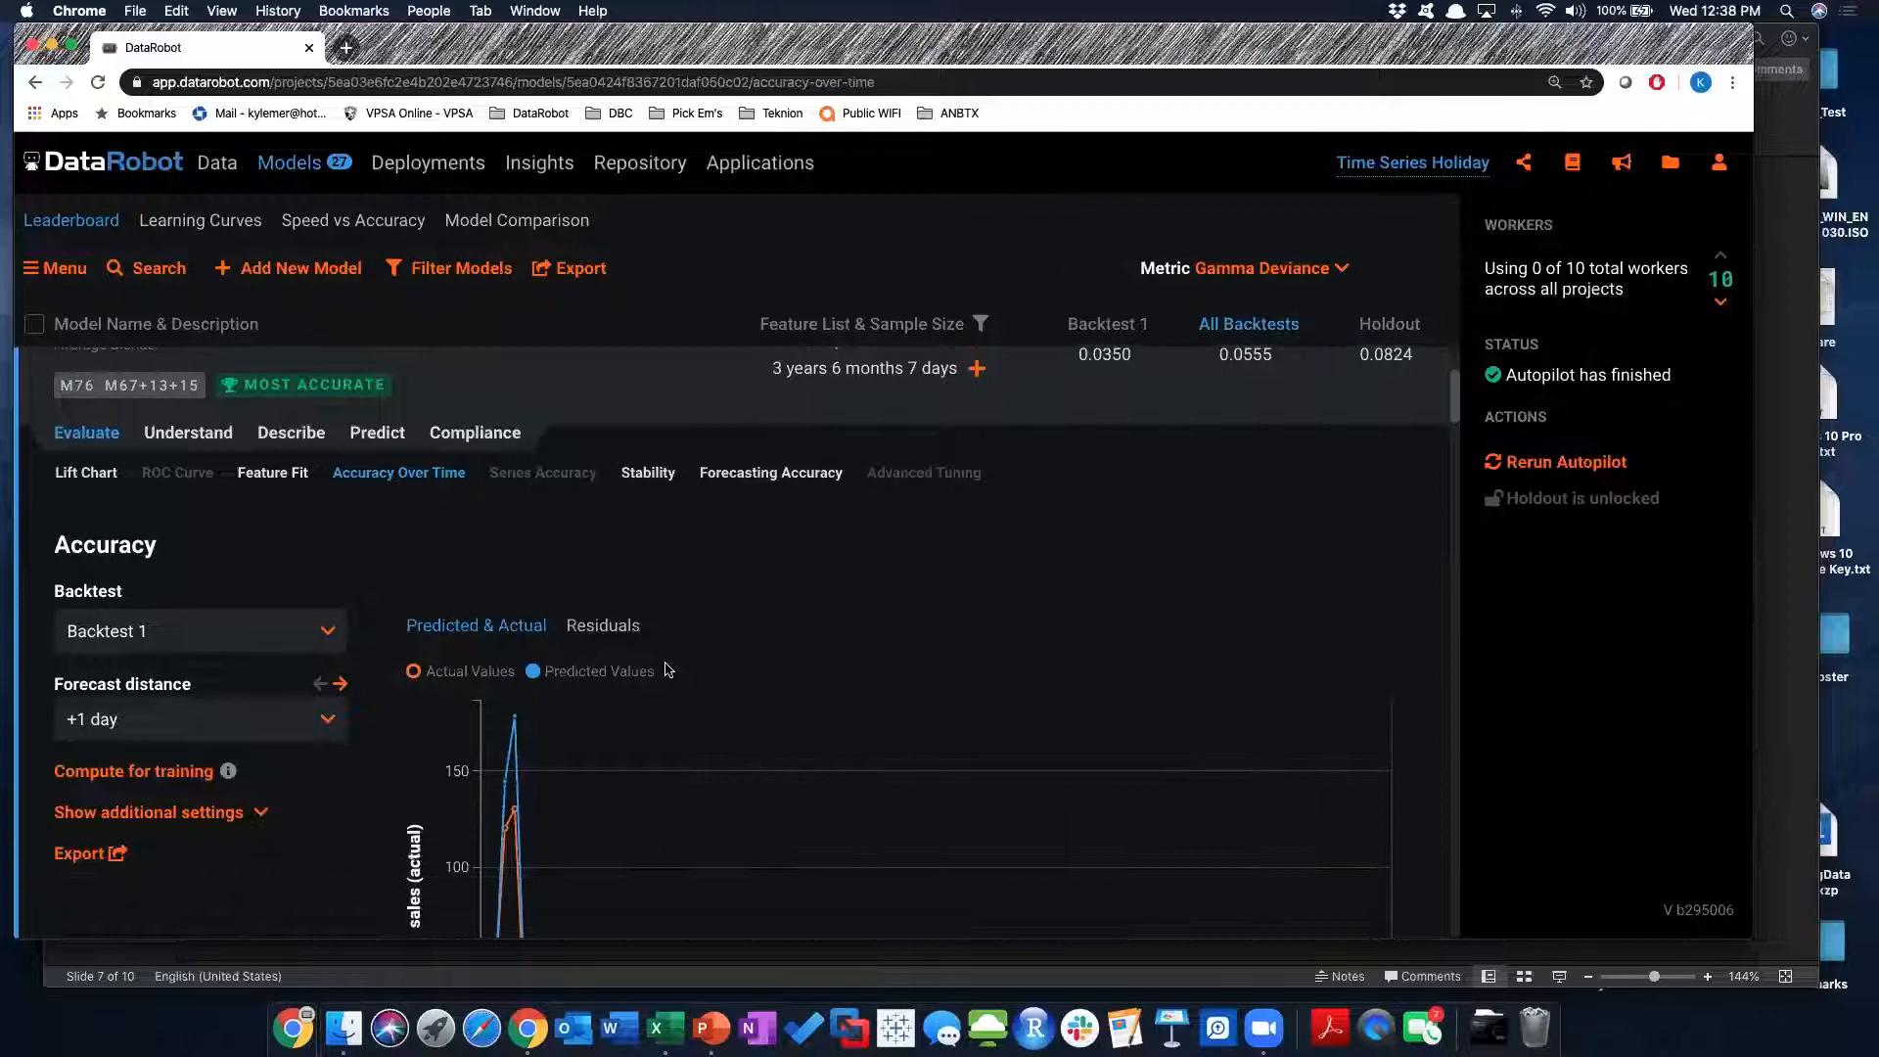
pyautogui.scroll(-1, 669, 669)
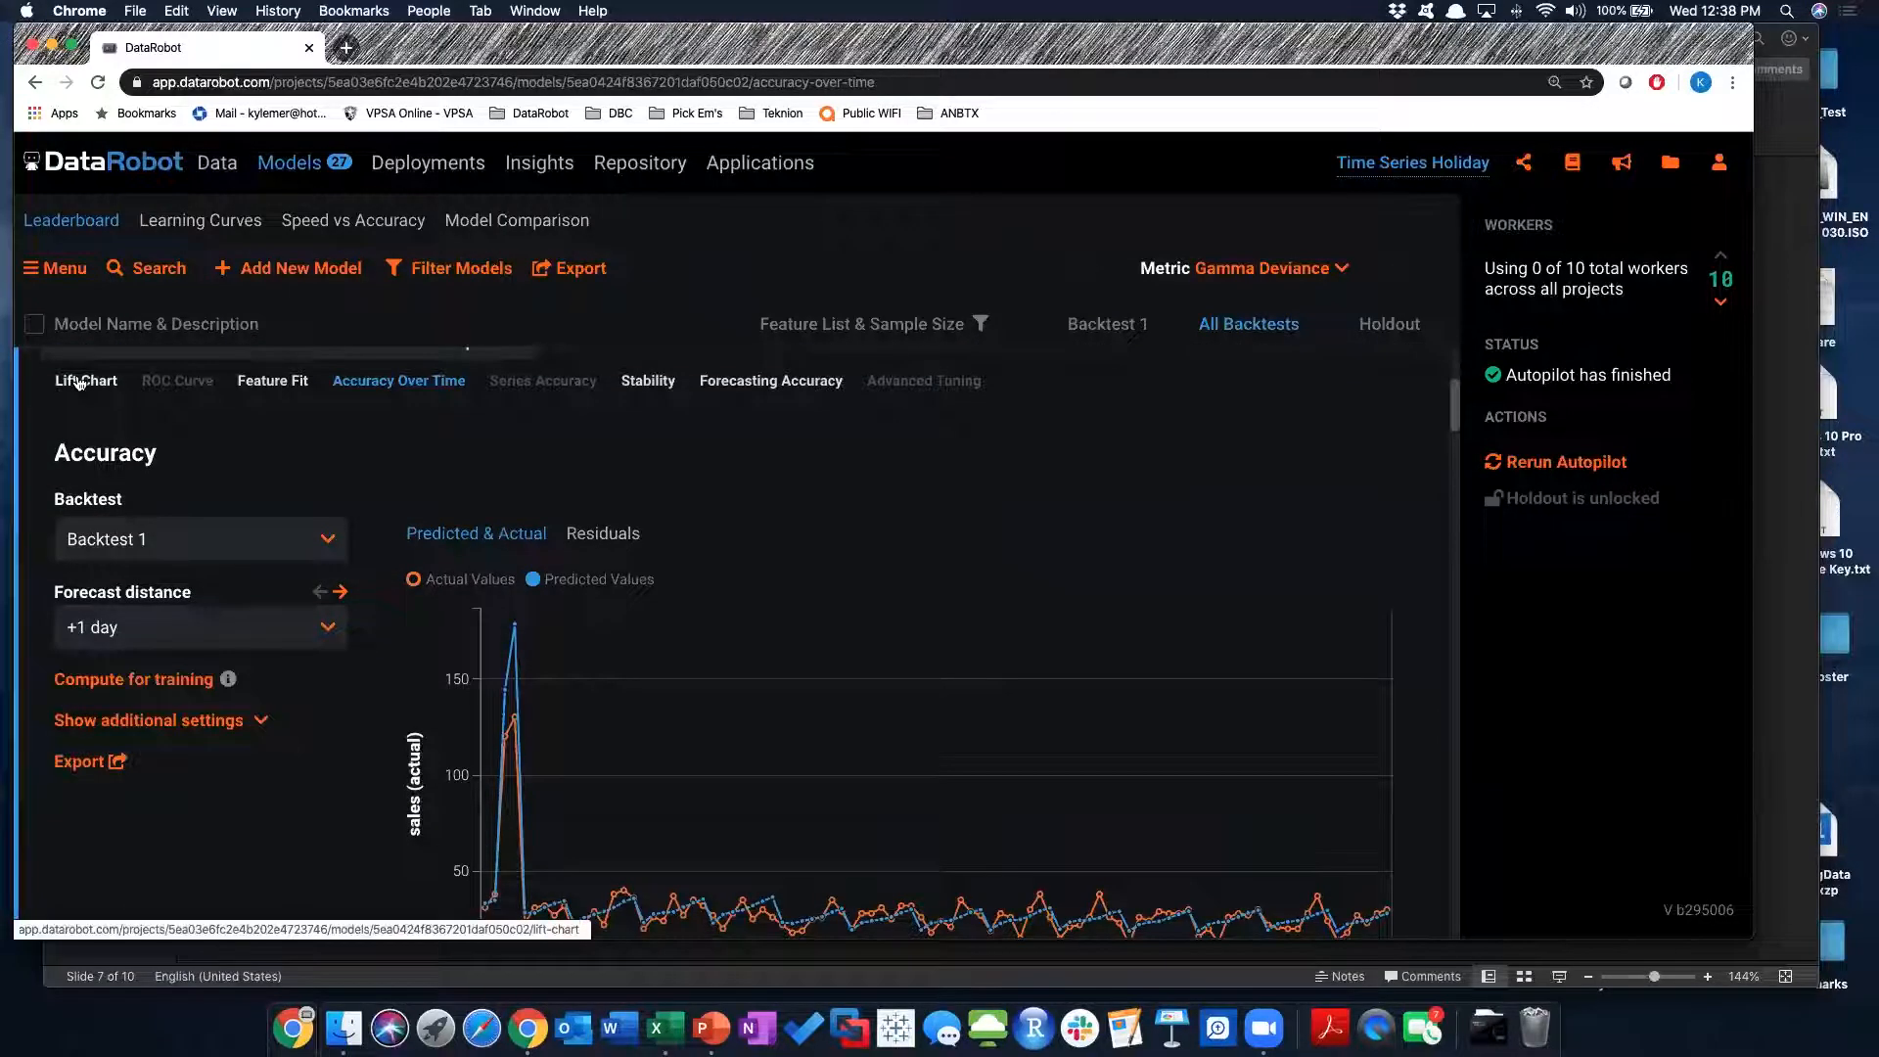
# Examine the AVG Blender's Lift Chart, comparing predicted and actual values in bin 10
pyautogui.click(78, 382)
pyautogui.scroll(-4, 721, 561)
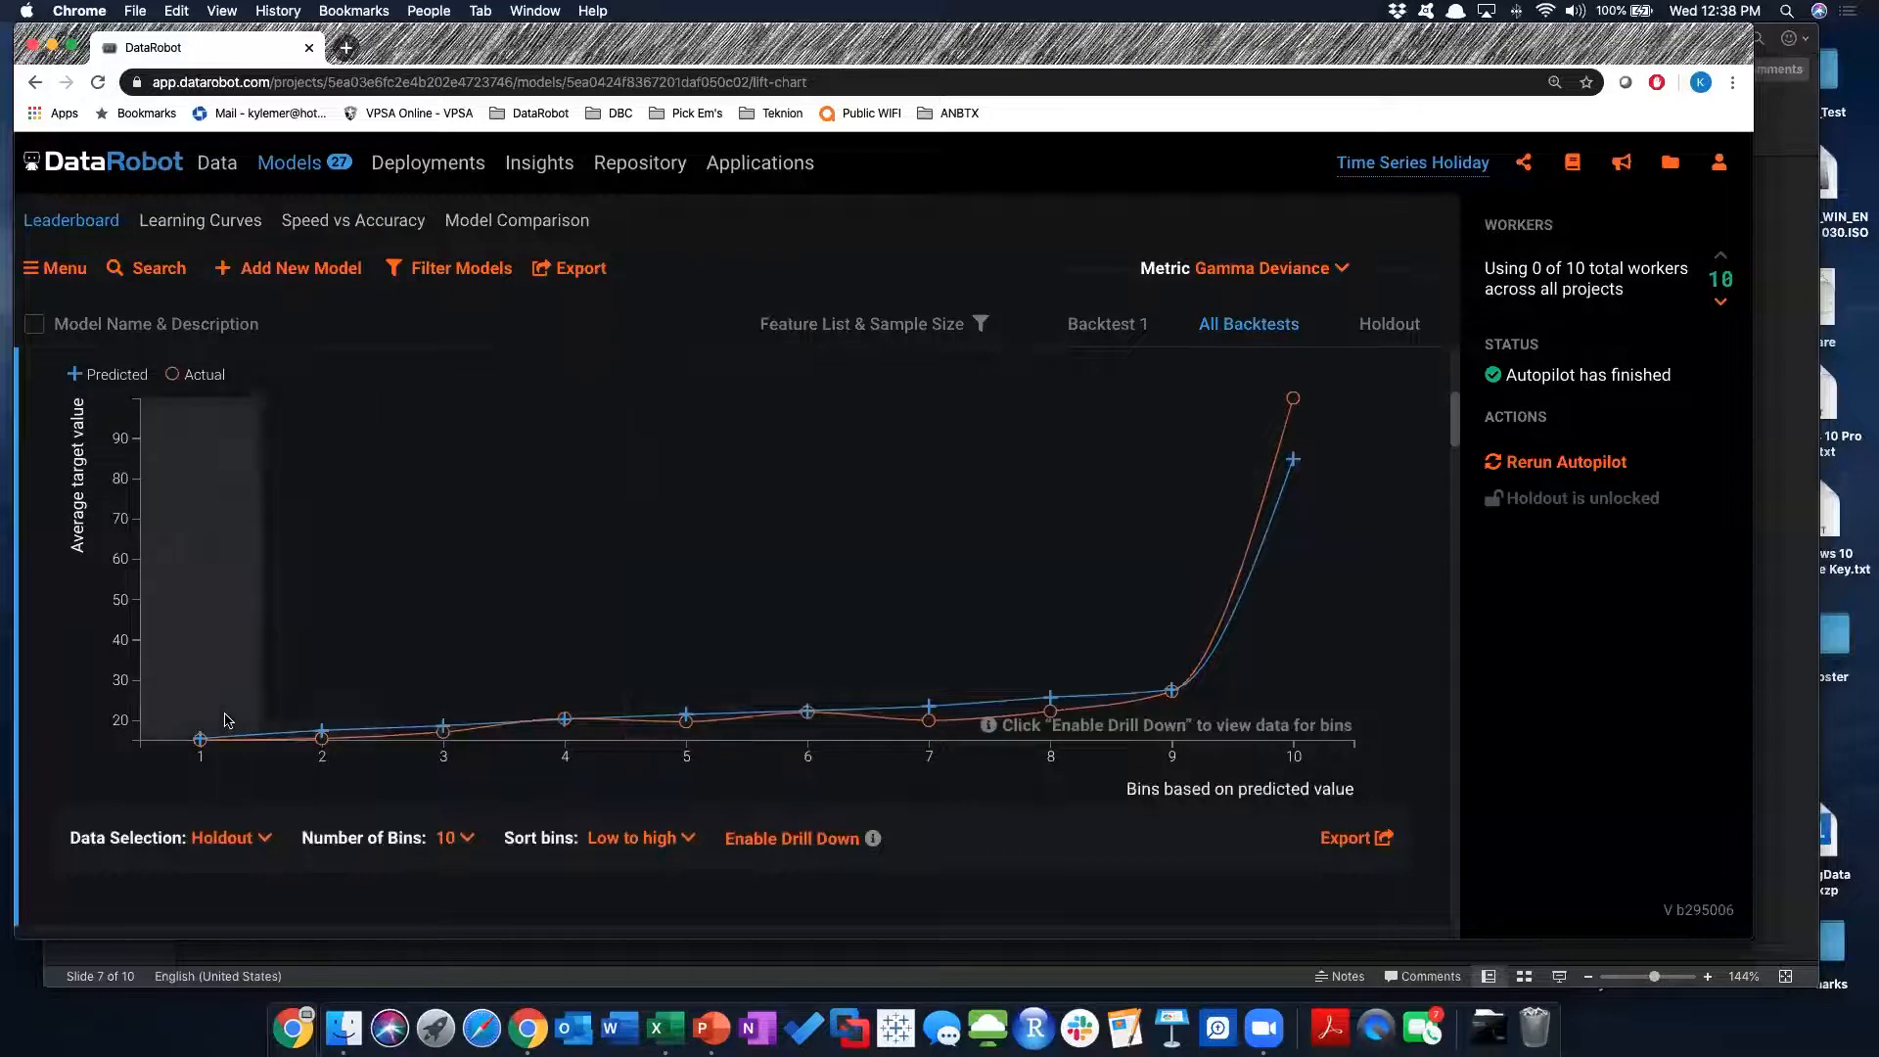
pyautogui.moveTo(1281, 642)
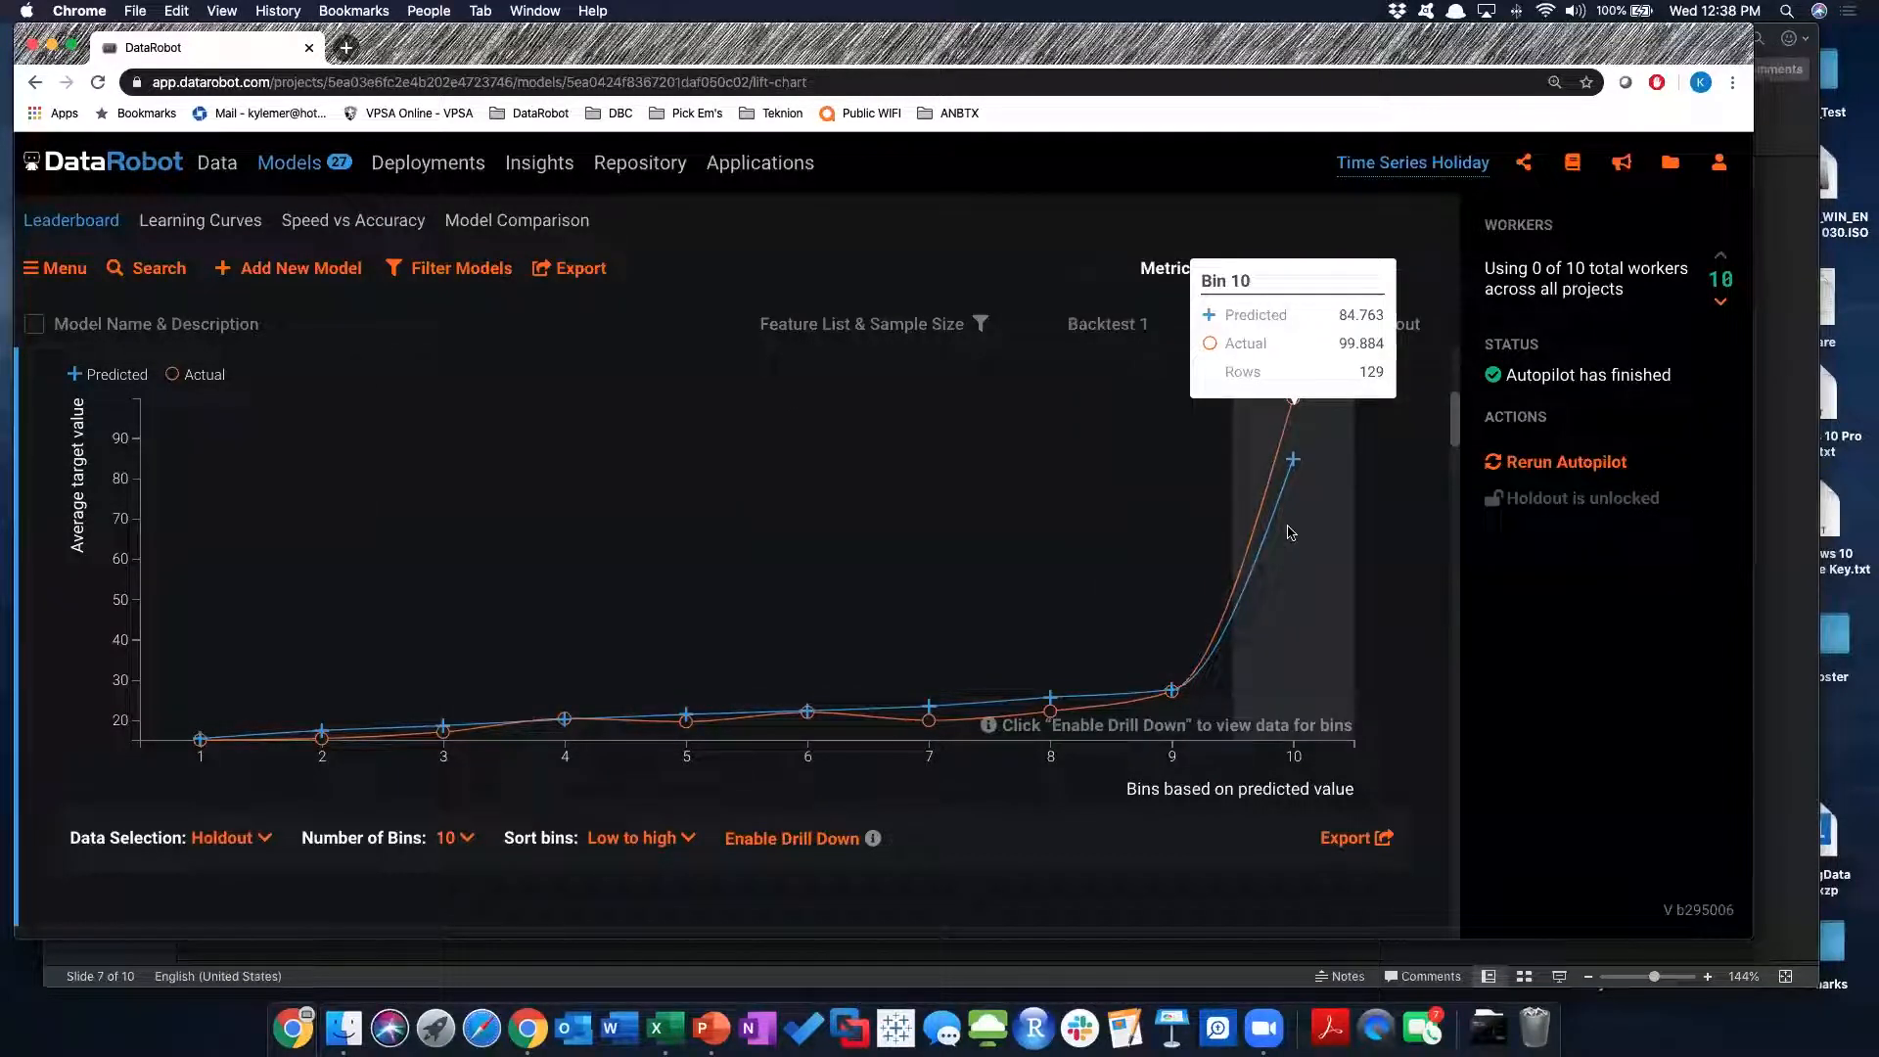
pyautogui.moveTo(1290, 443)
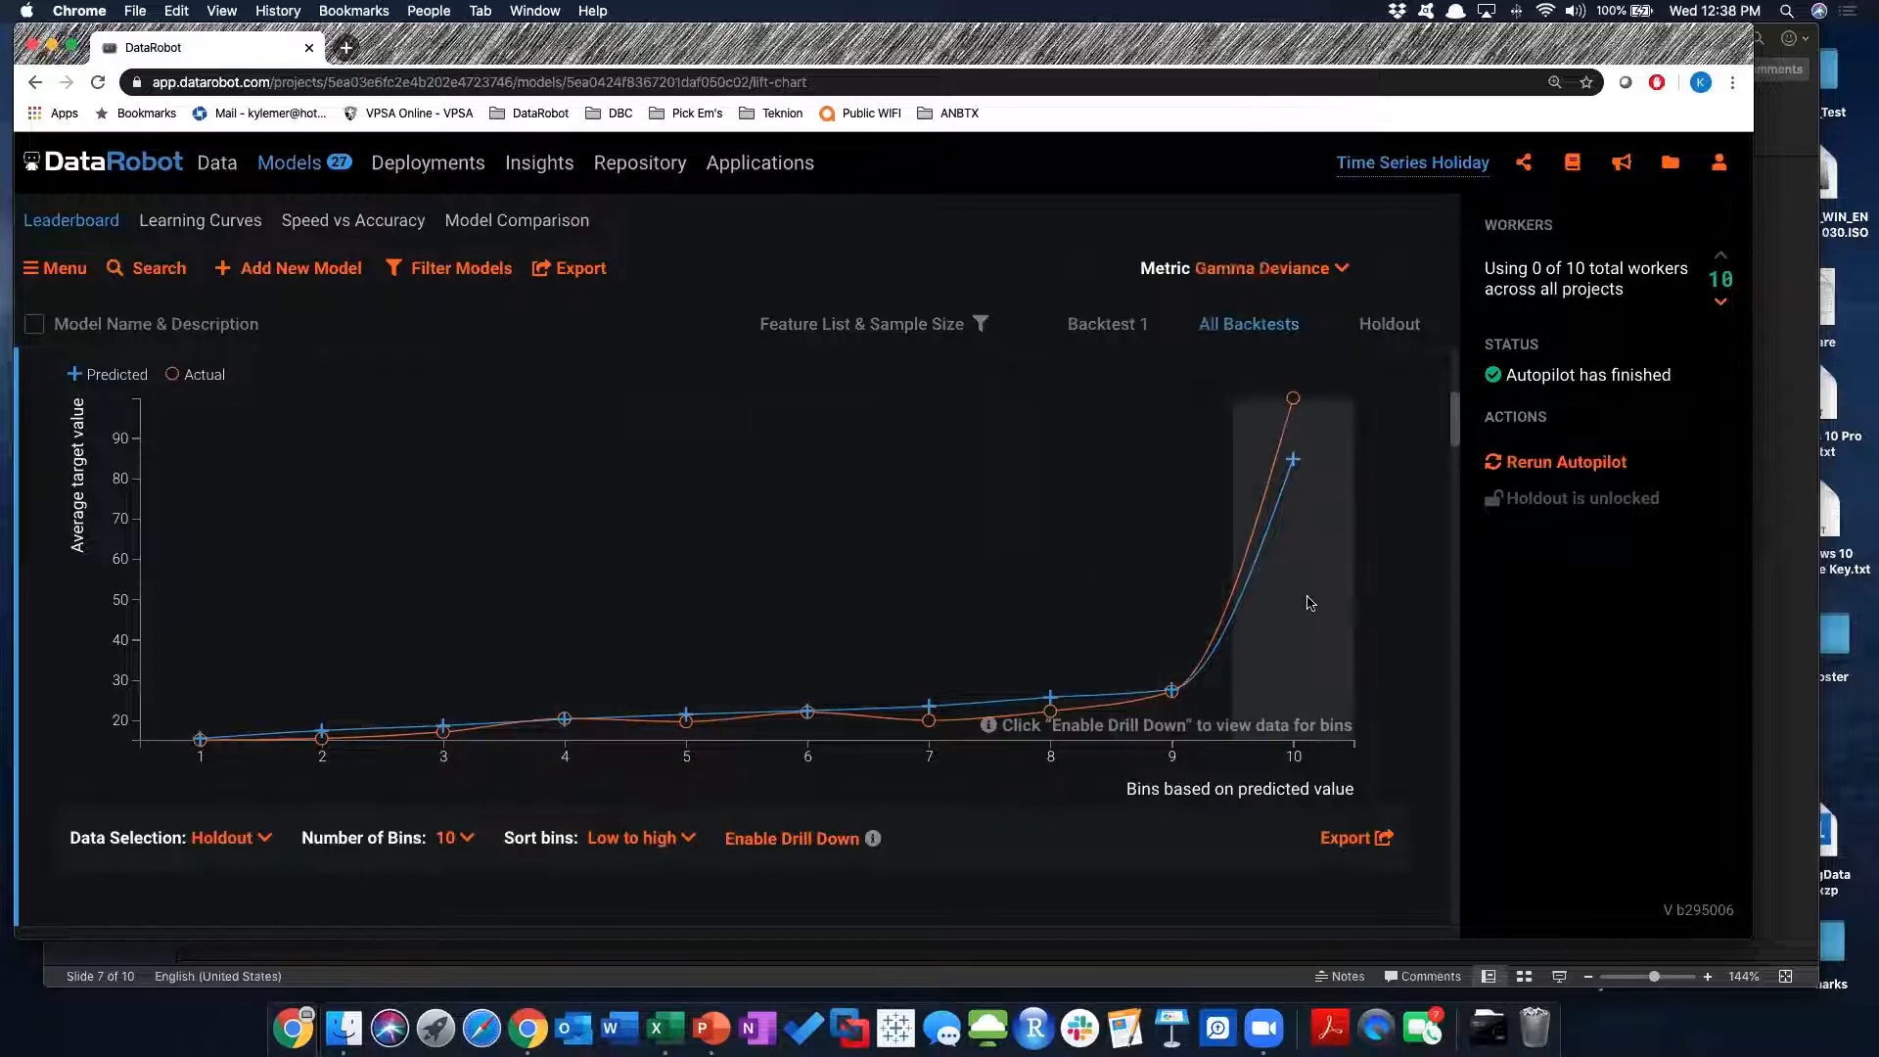
pyautogui.moveTo(1310, 603)
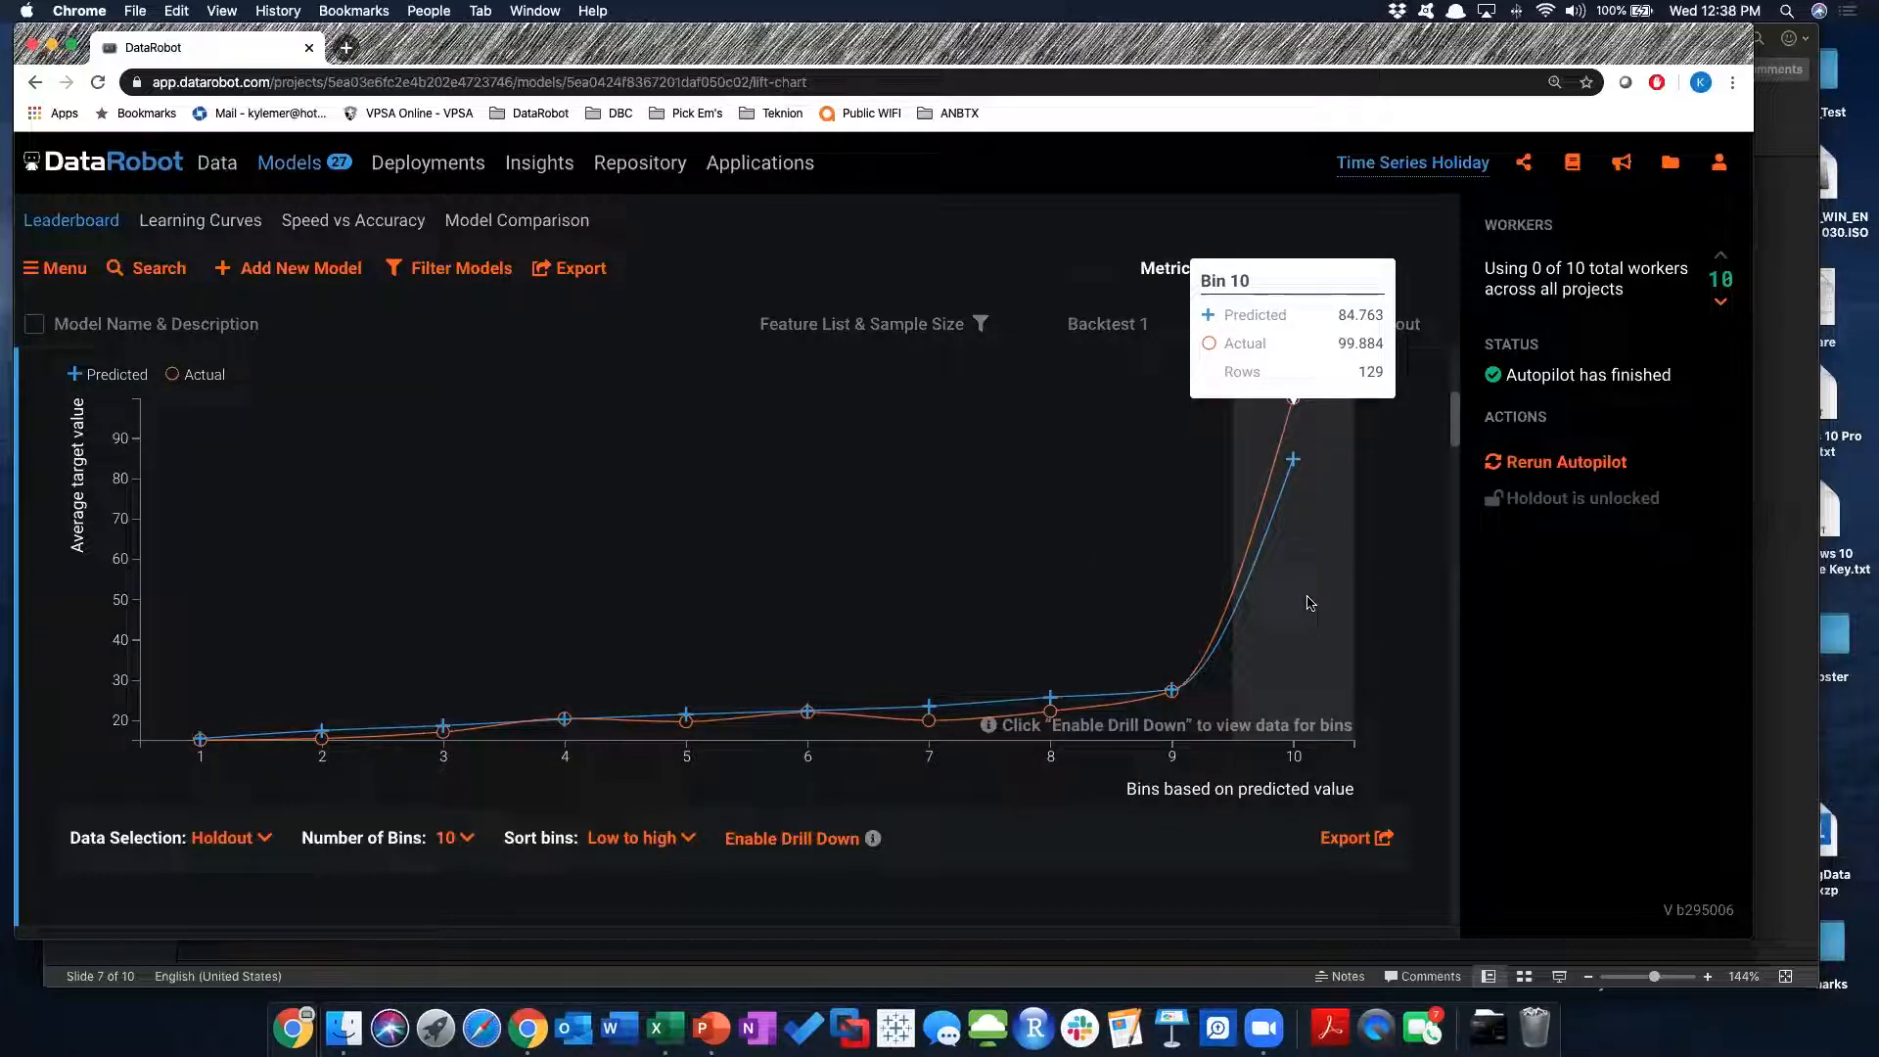
# Change the leaderboard's metric to MASE
pyautogui.scroll(5, 934, 631)
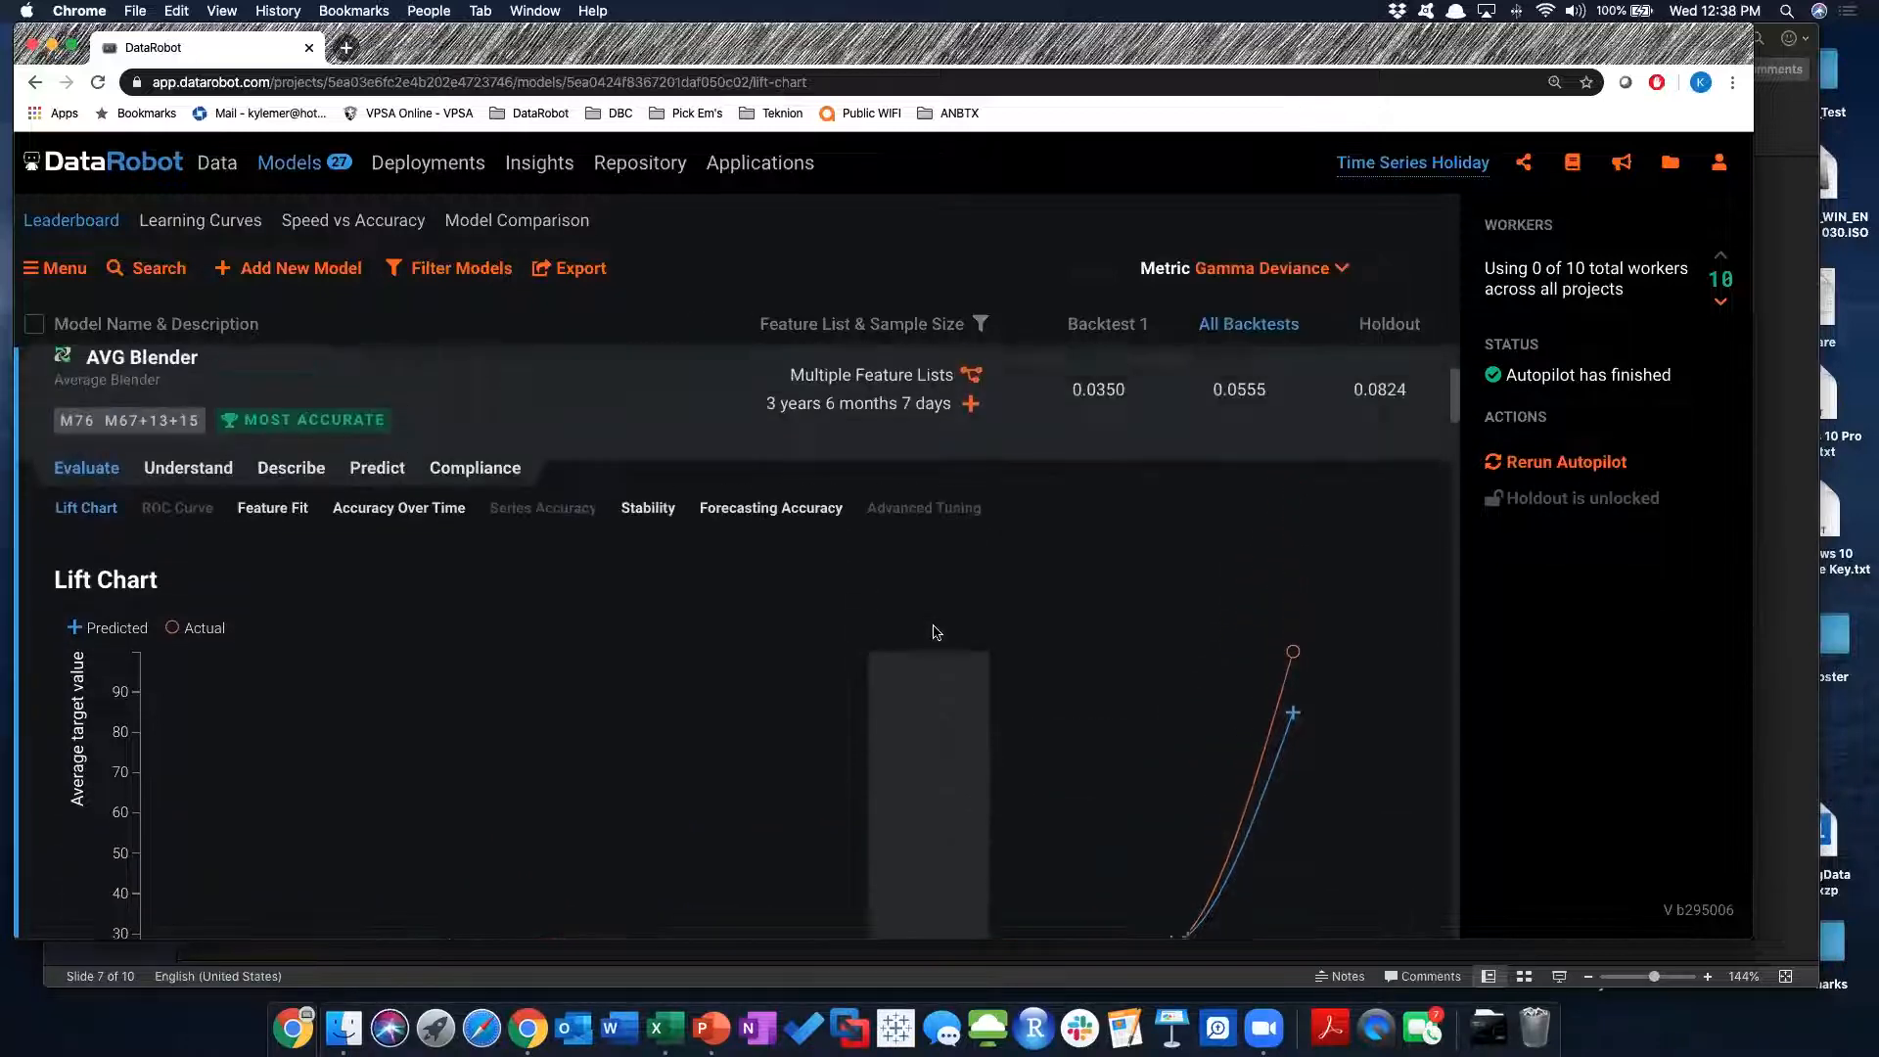
pyautogui.click(1342, 270)
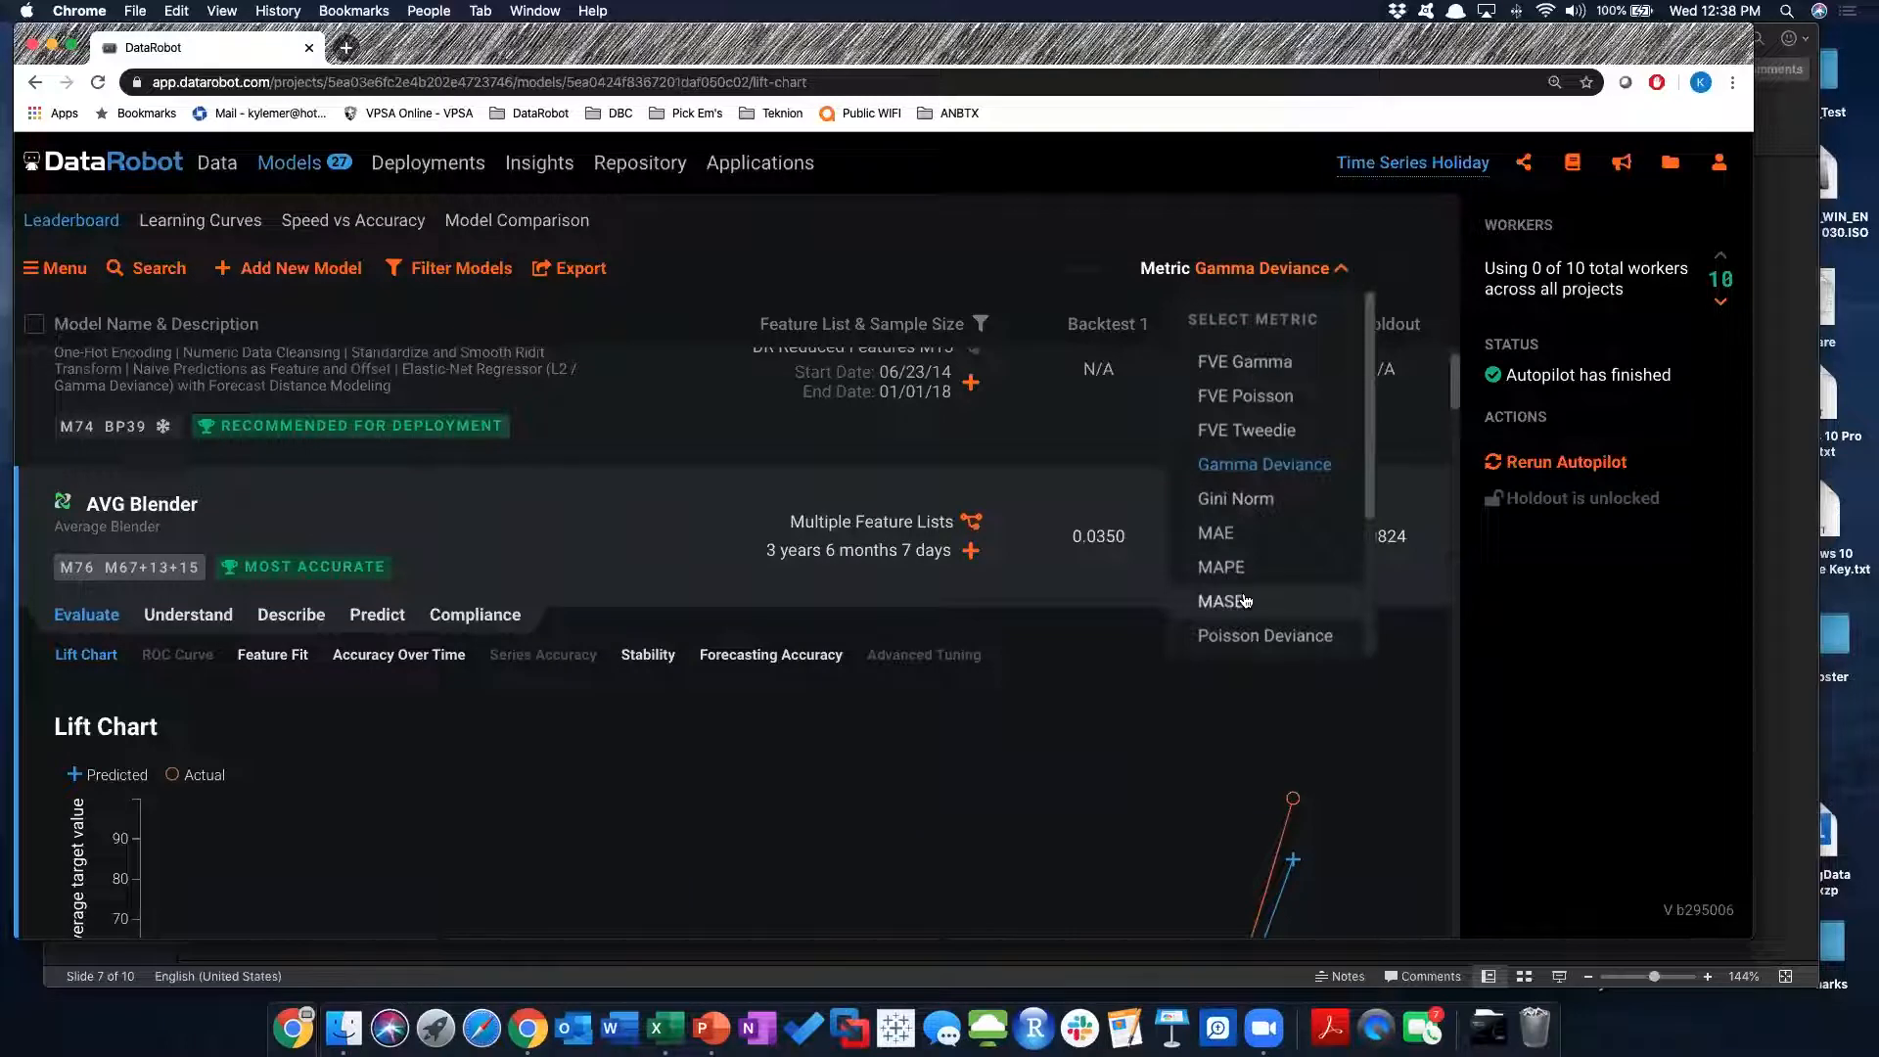
pyautogui.click(1246, 600)
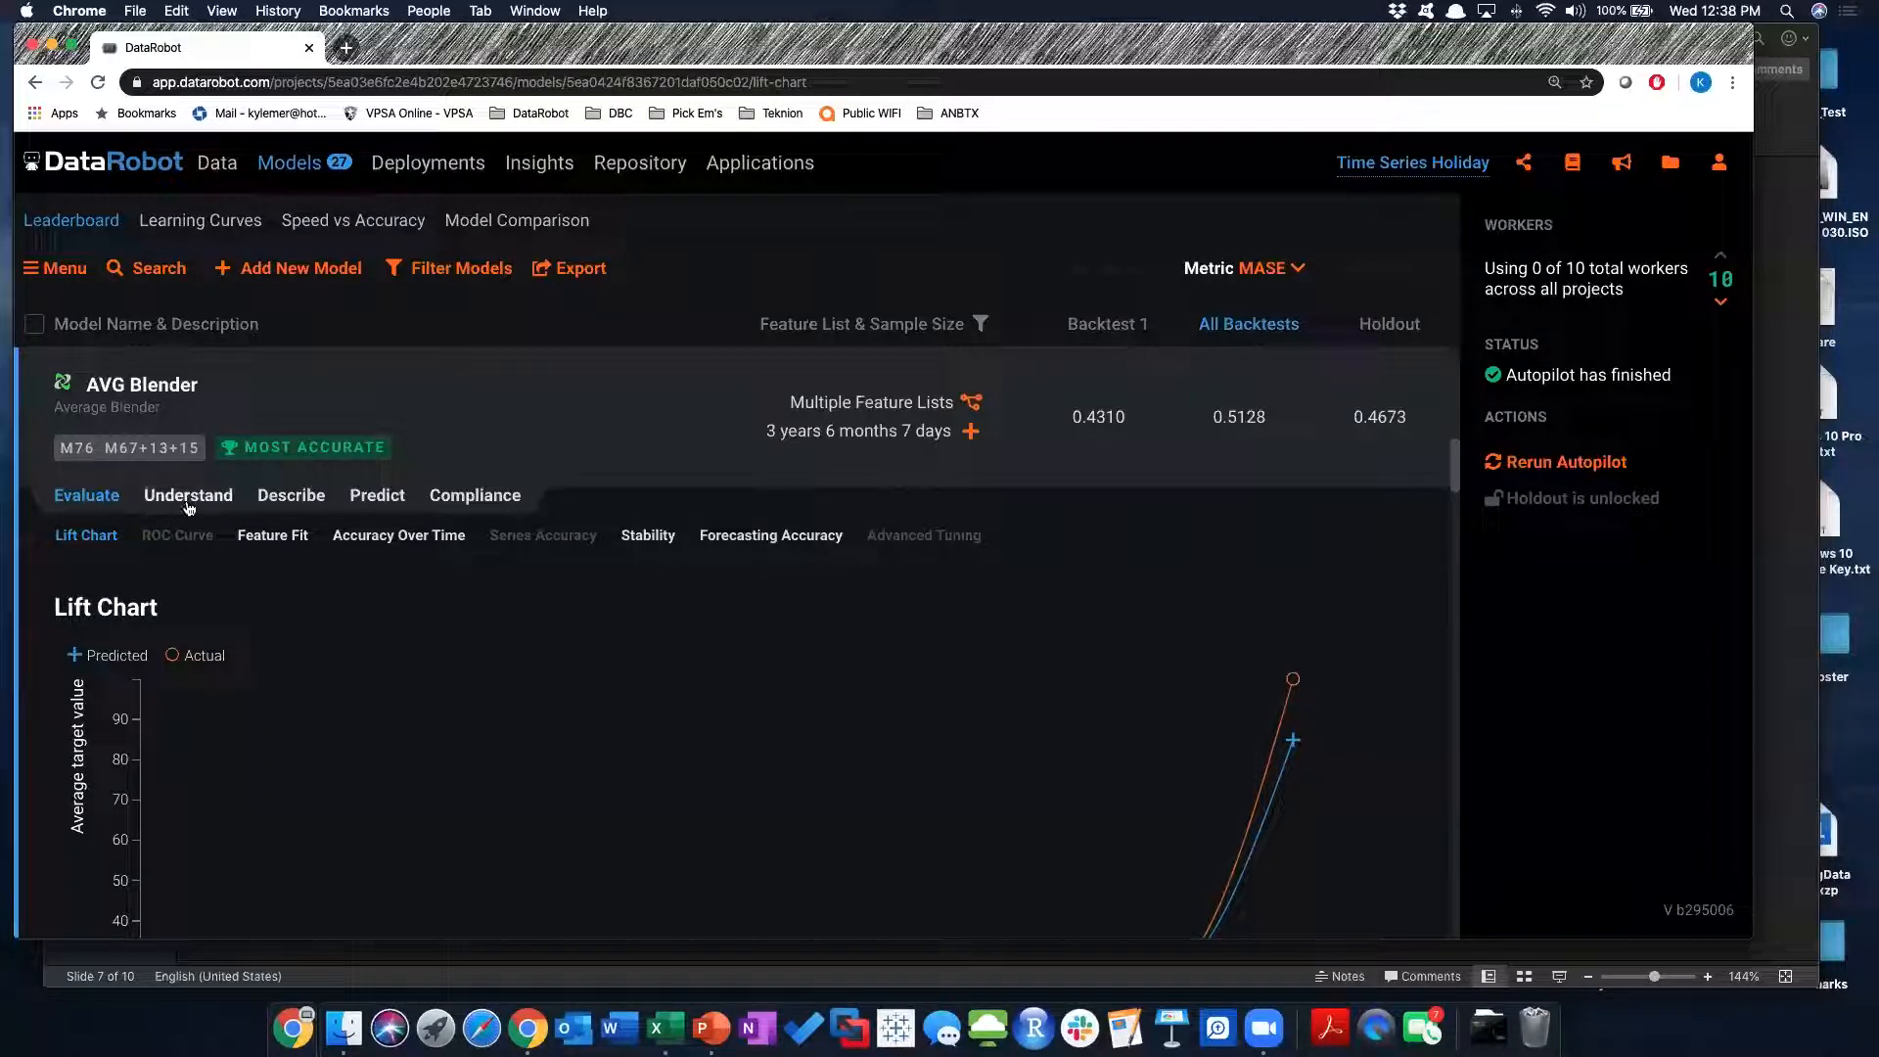
# Examine the AVG Blender's Feature Impact chart for the original features, comparing holiday with the date features
pyautogui.moveTo(186, 497)
pyautogui.click(194, 546)
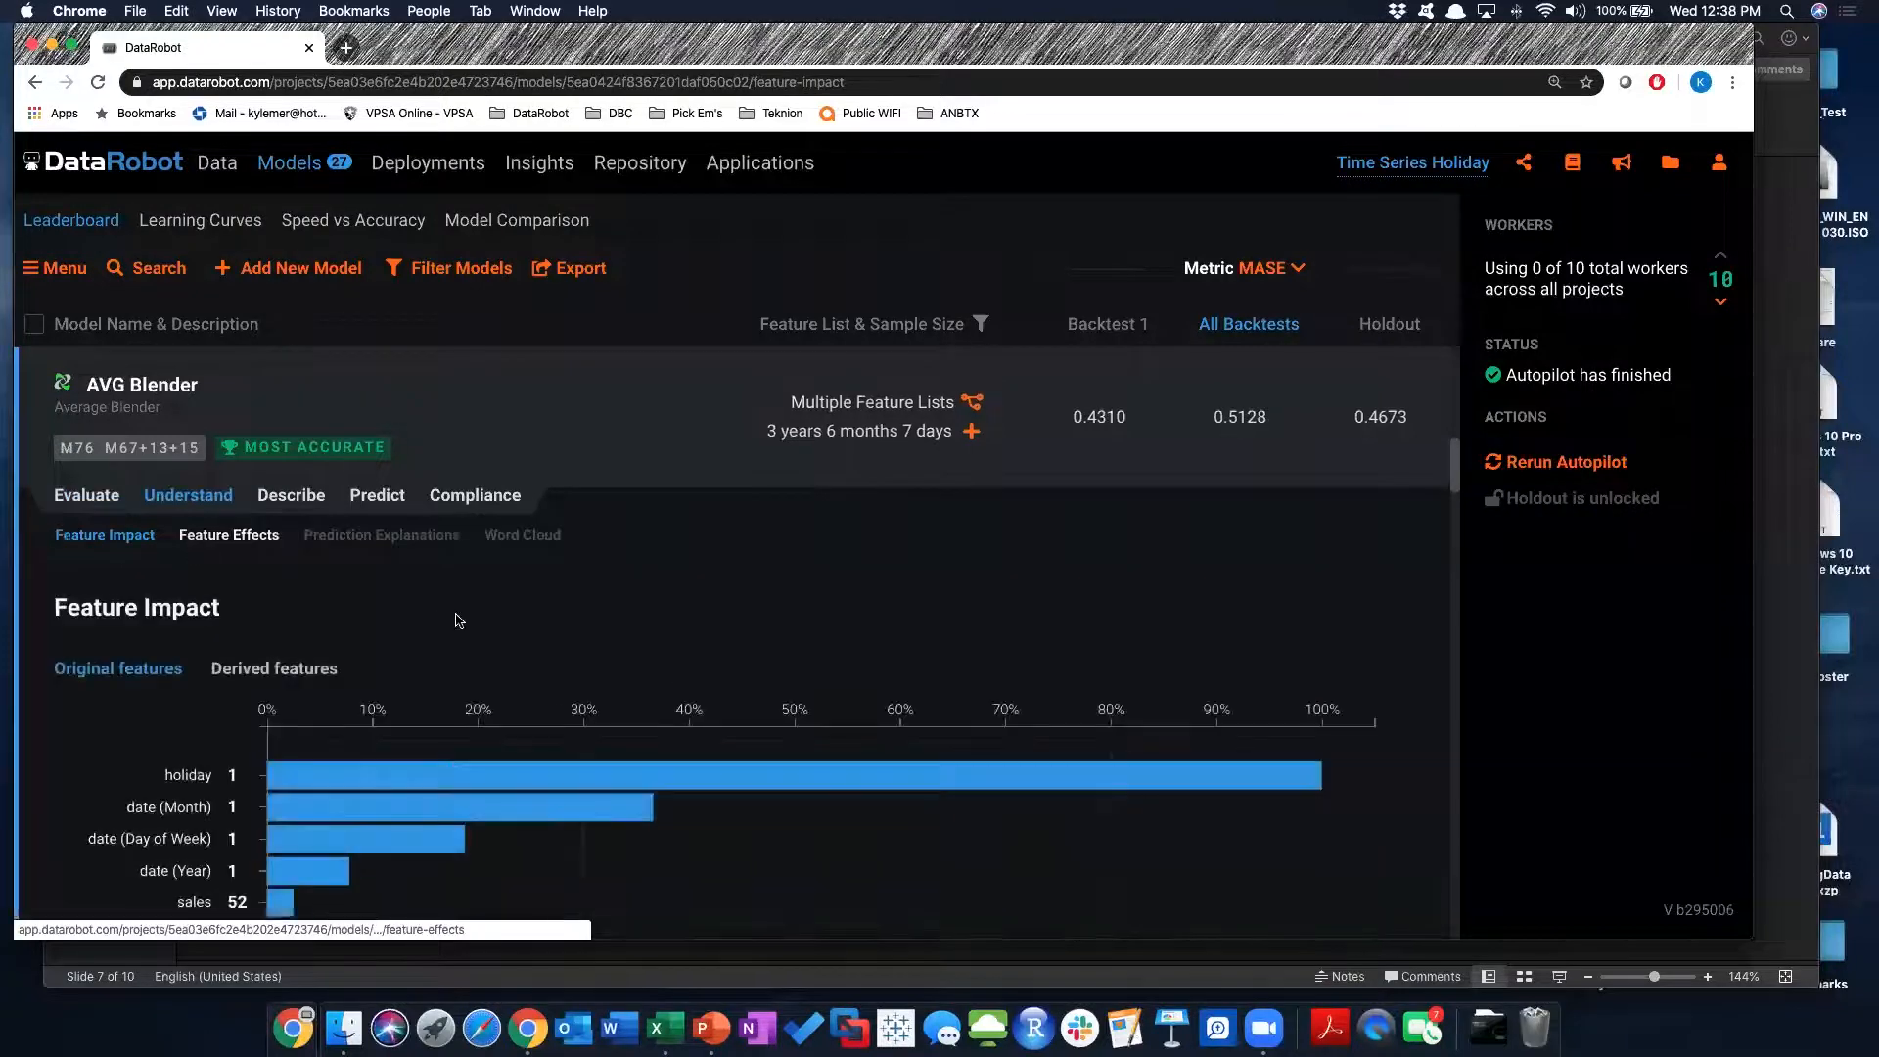
pyautogui.scroll(-1, 505, 599)
pyautogui.scroll(-2, 505, 599)
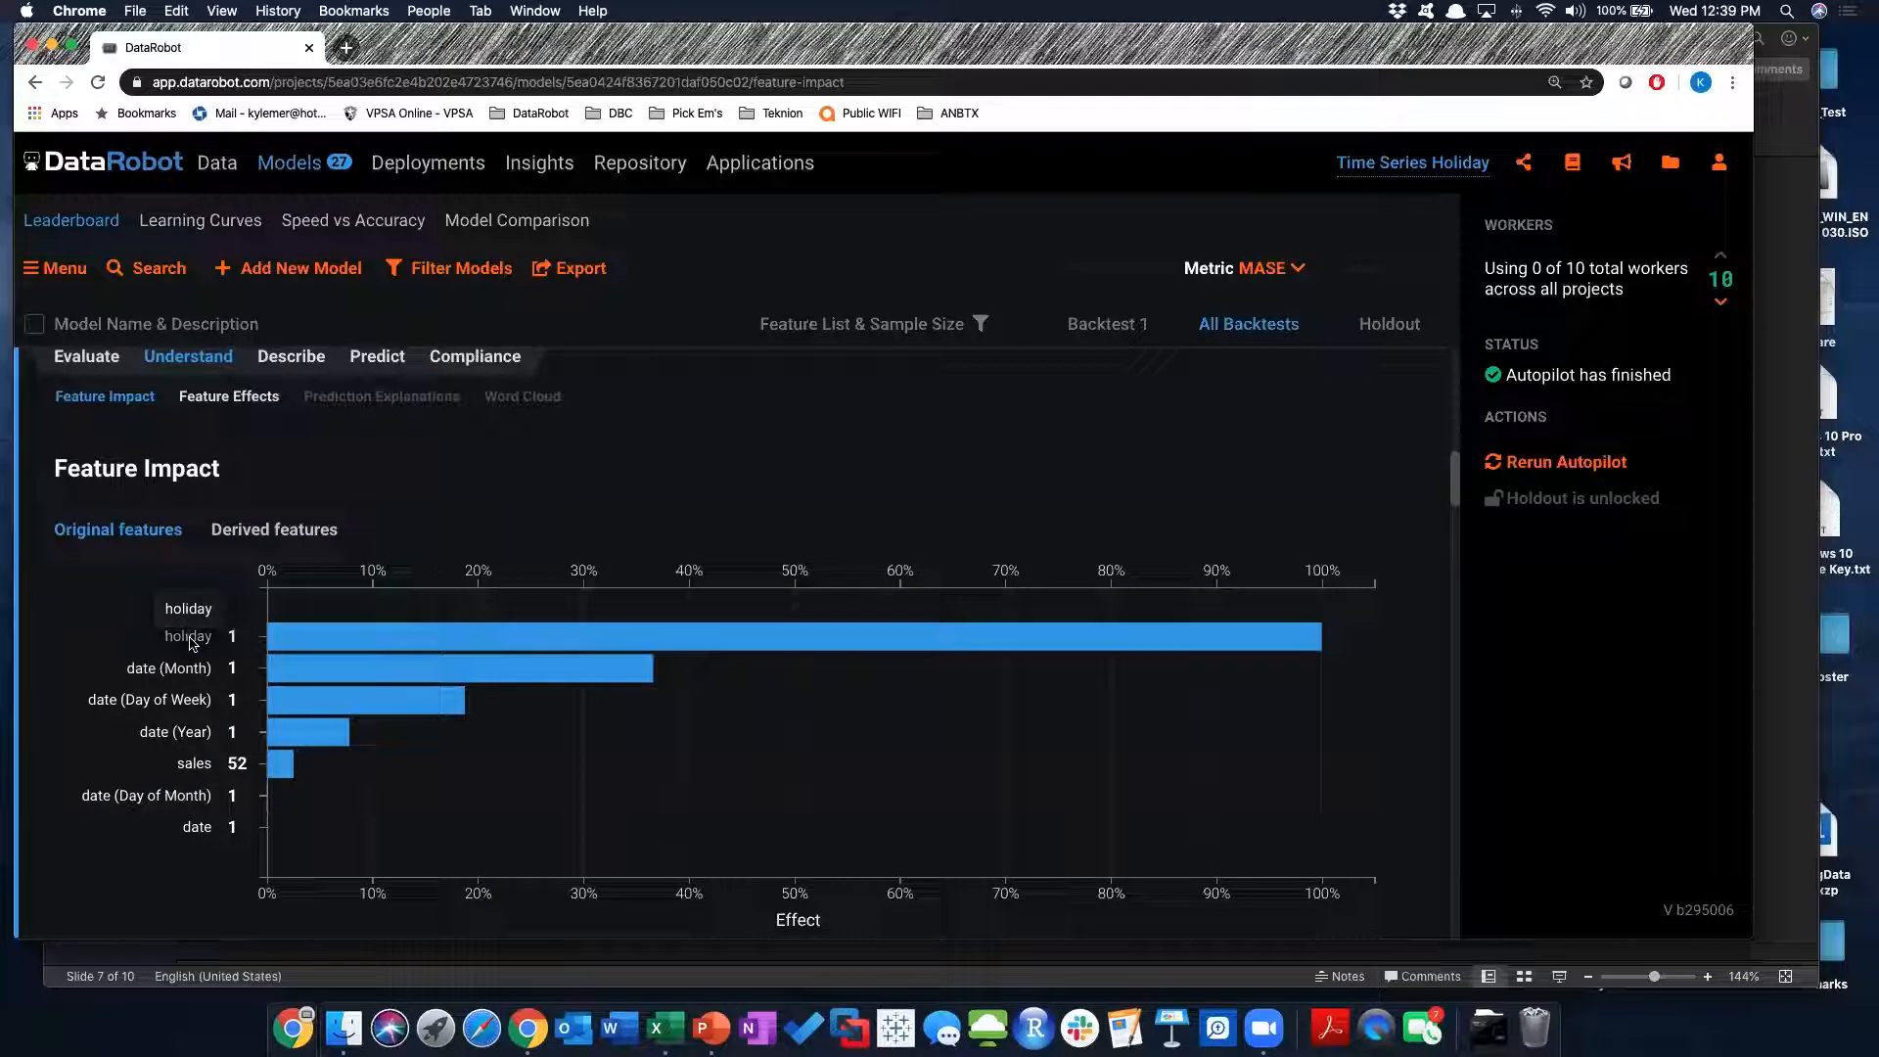
pyautogui.moveTo(816, 641)
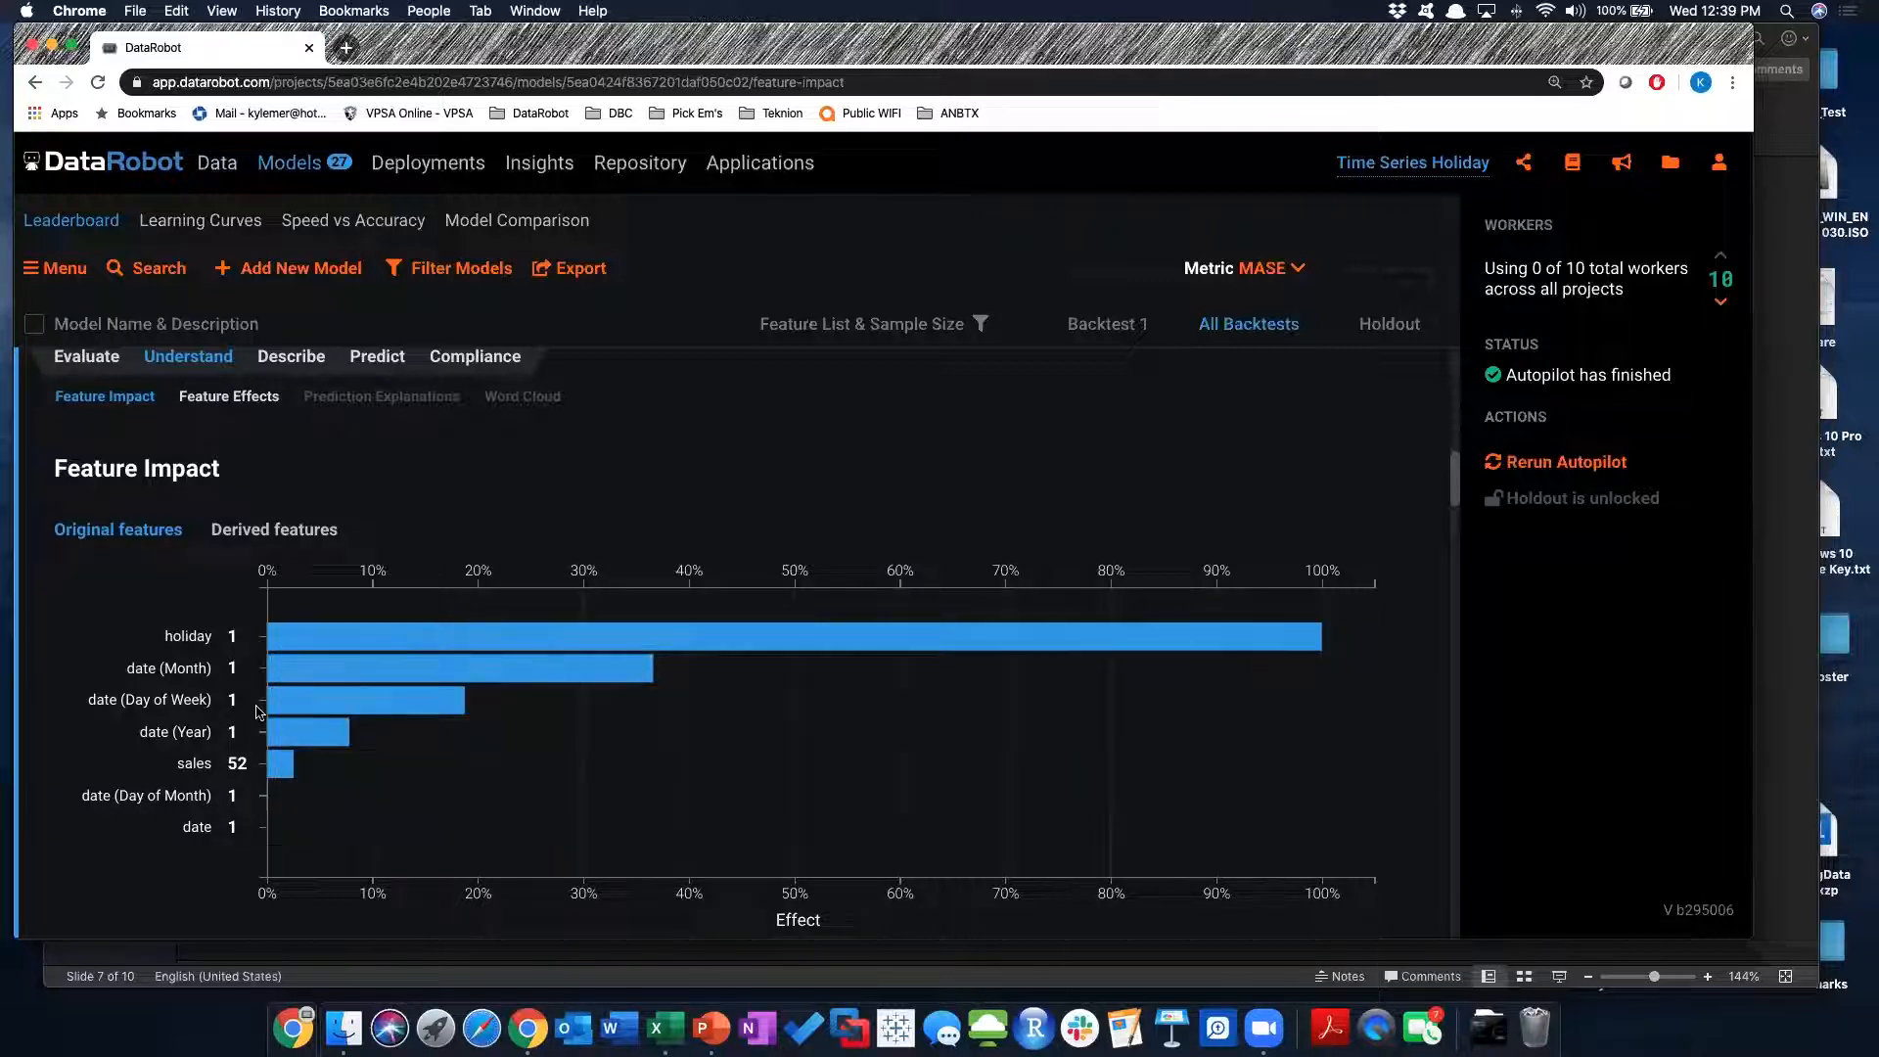
# View the AVG Blender's Feature Effects for holiday, checking the partial dependence of sales on NO and YES
pyautogui.click(259, 396)
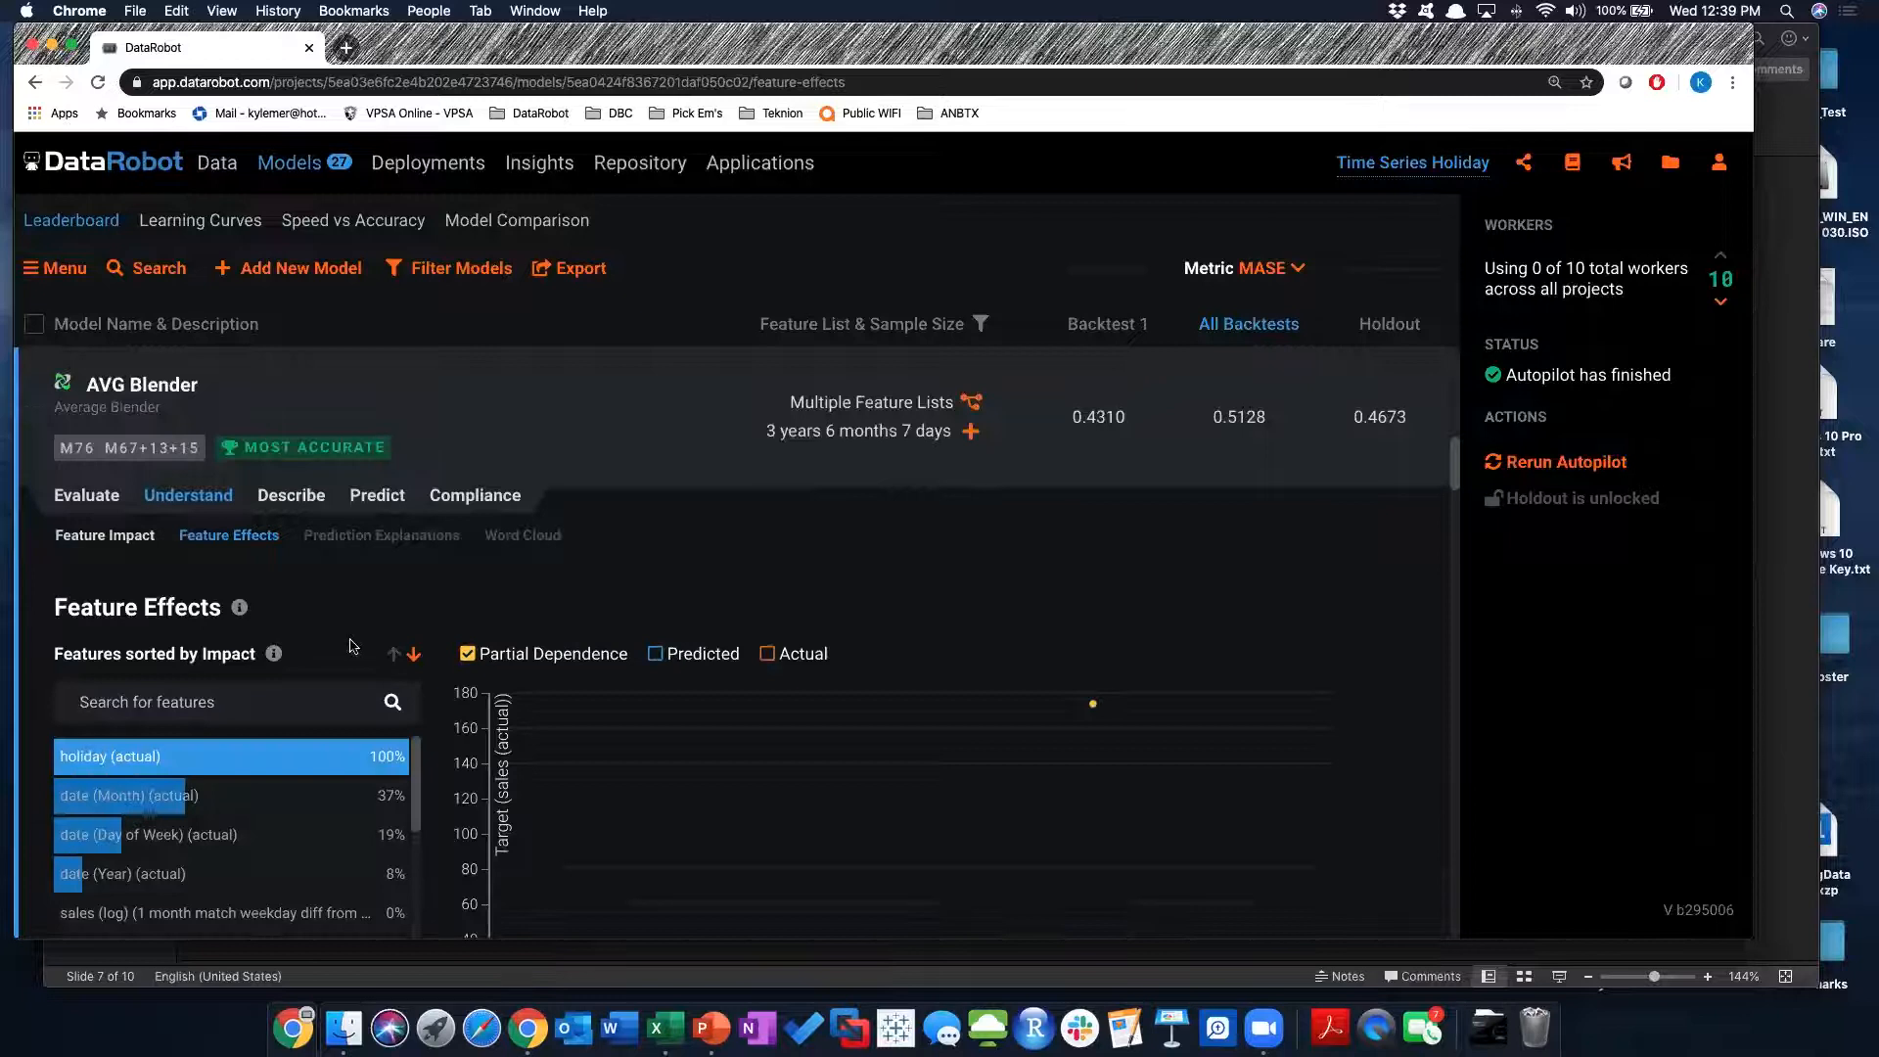
pyautogui.scroll(-3, 372, 645)
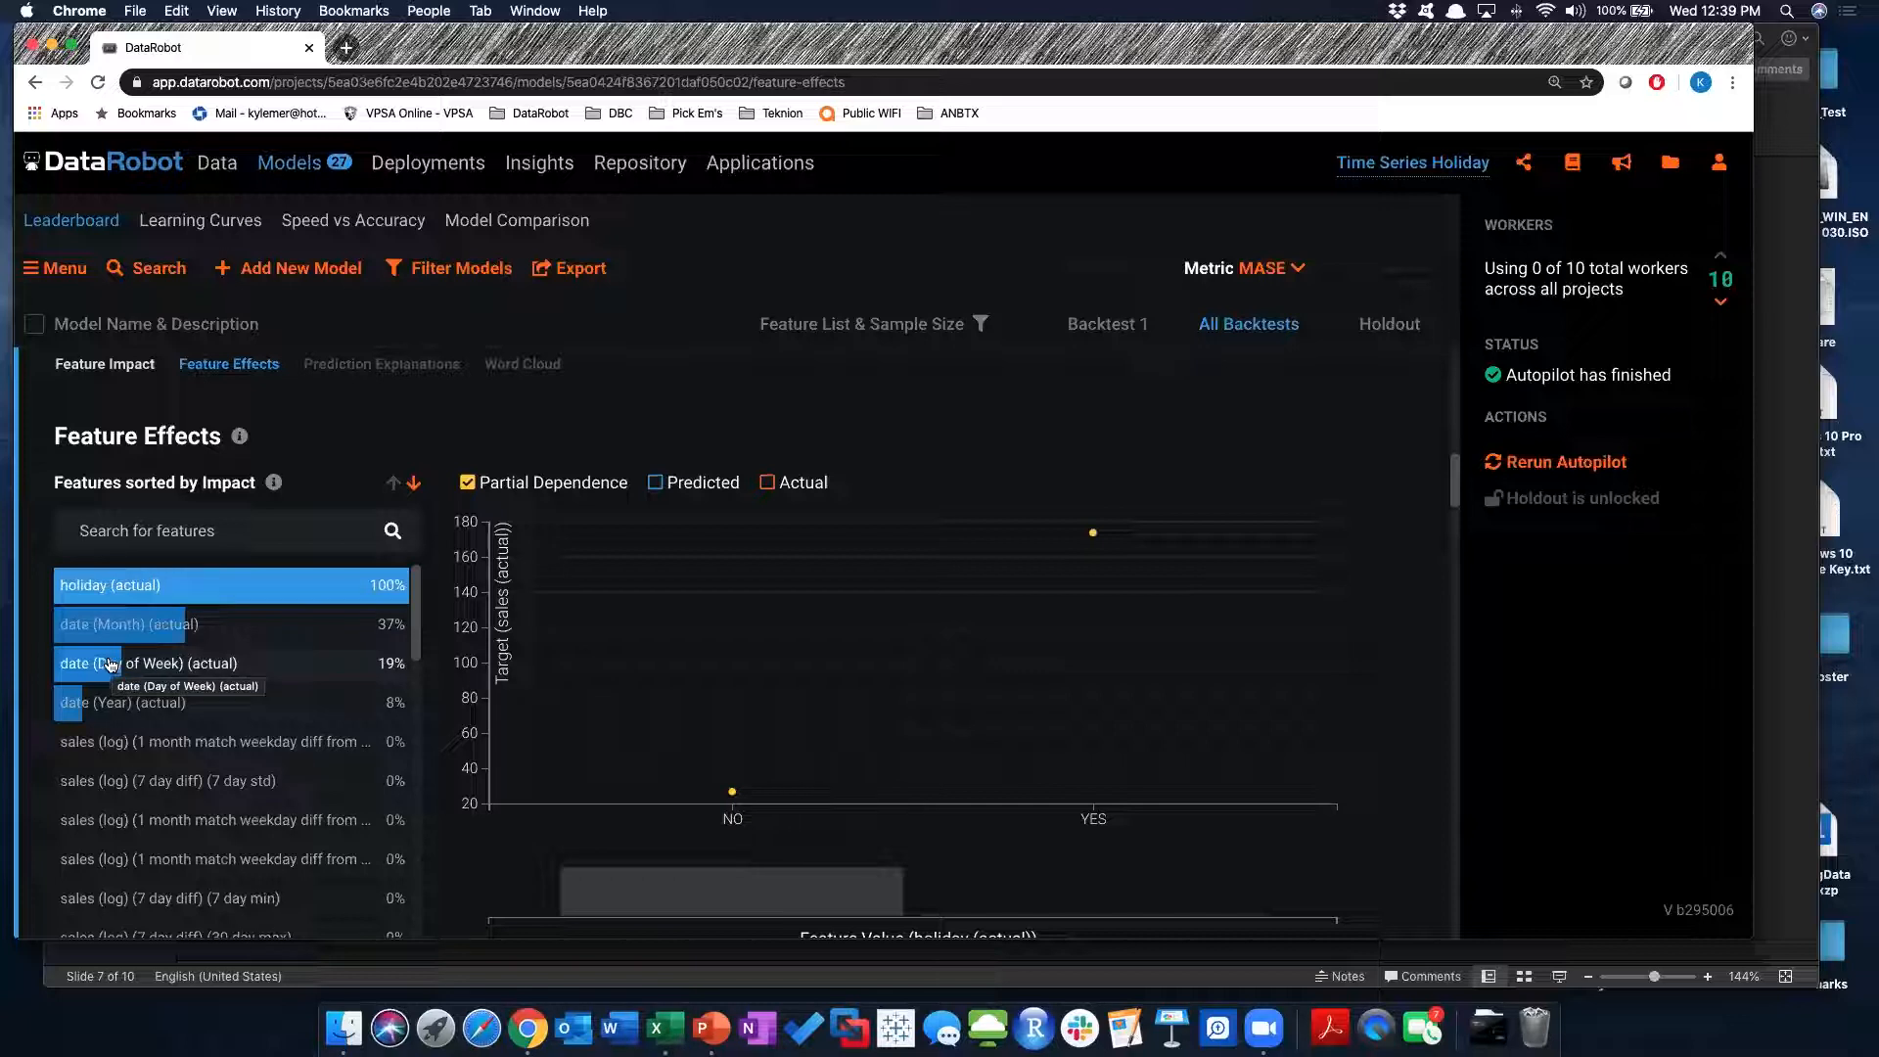
pyautogui.scroll(1, 442, 693)
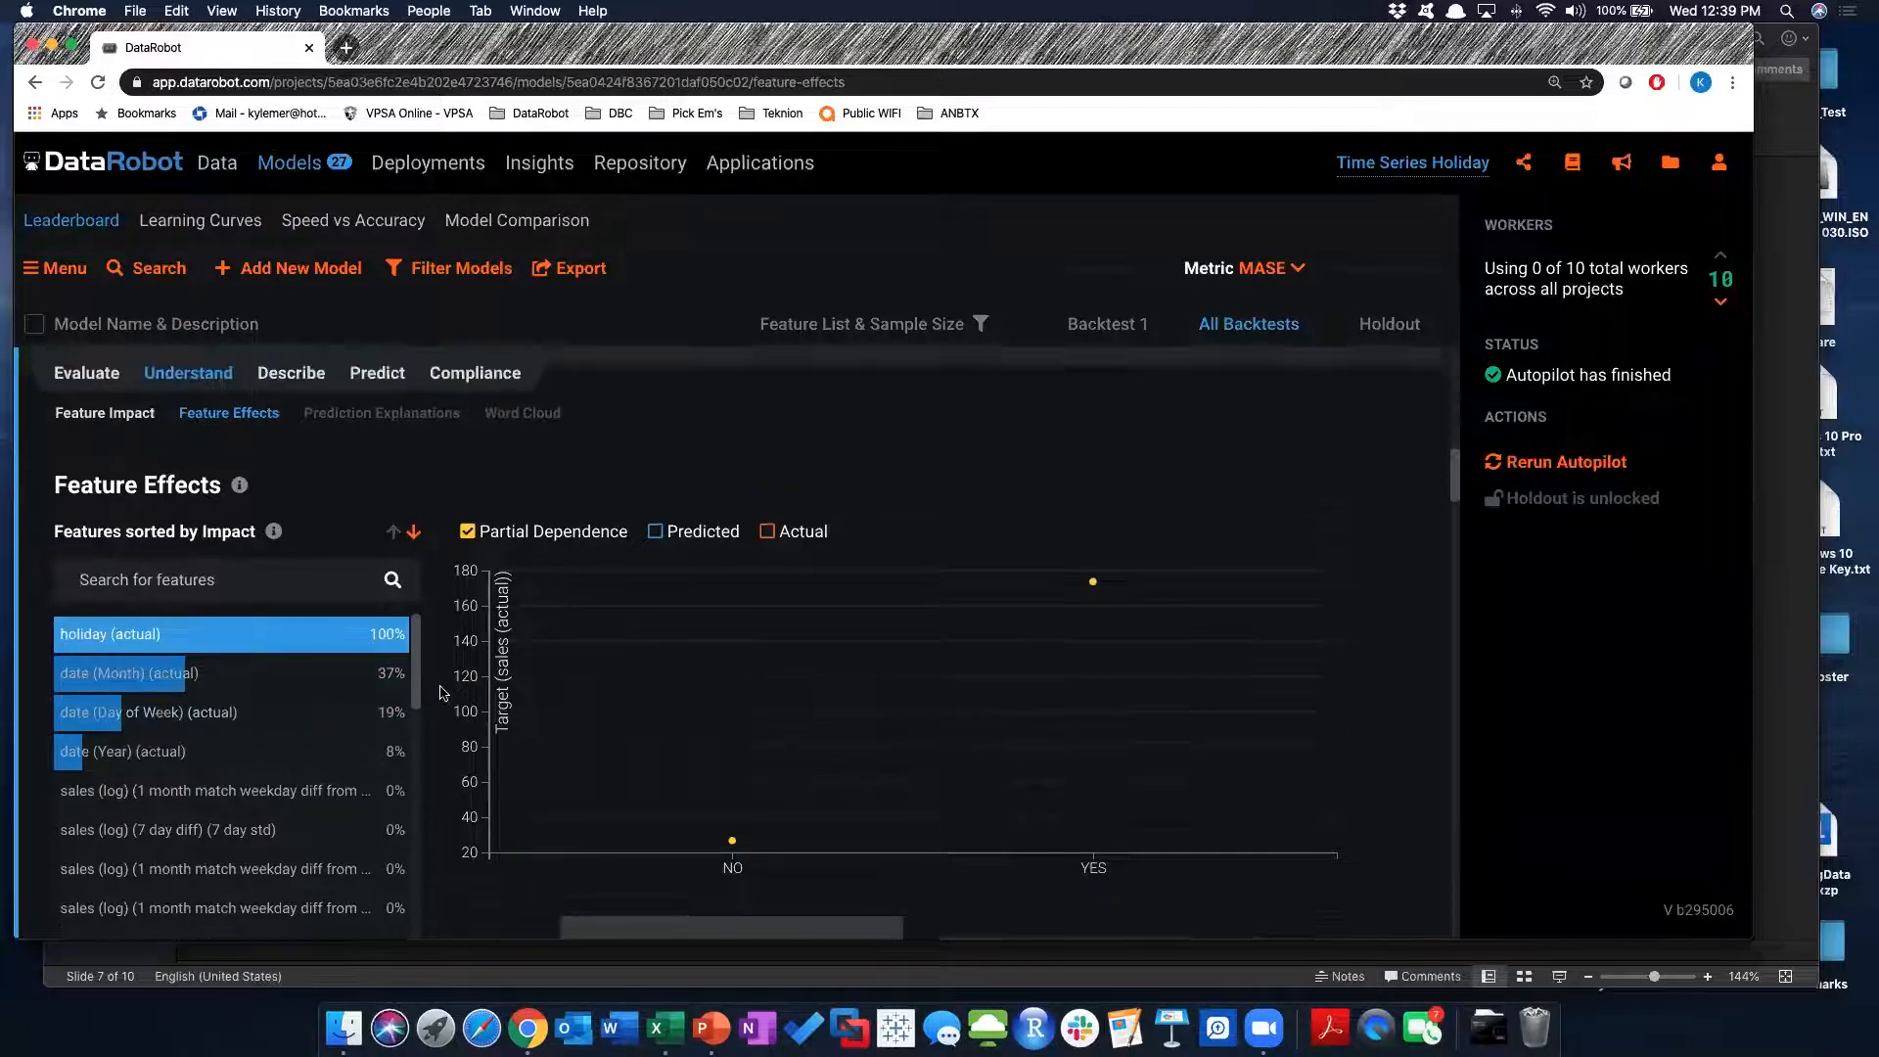
# Show the AVG Blender's Make Predictions page and find the TS_Holiday_To_Score.csv prediction dataset
pyautogui.scroll(5, 442, 693)
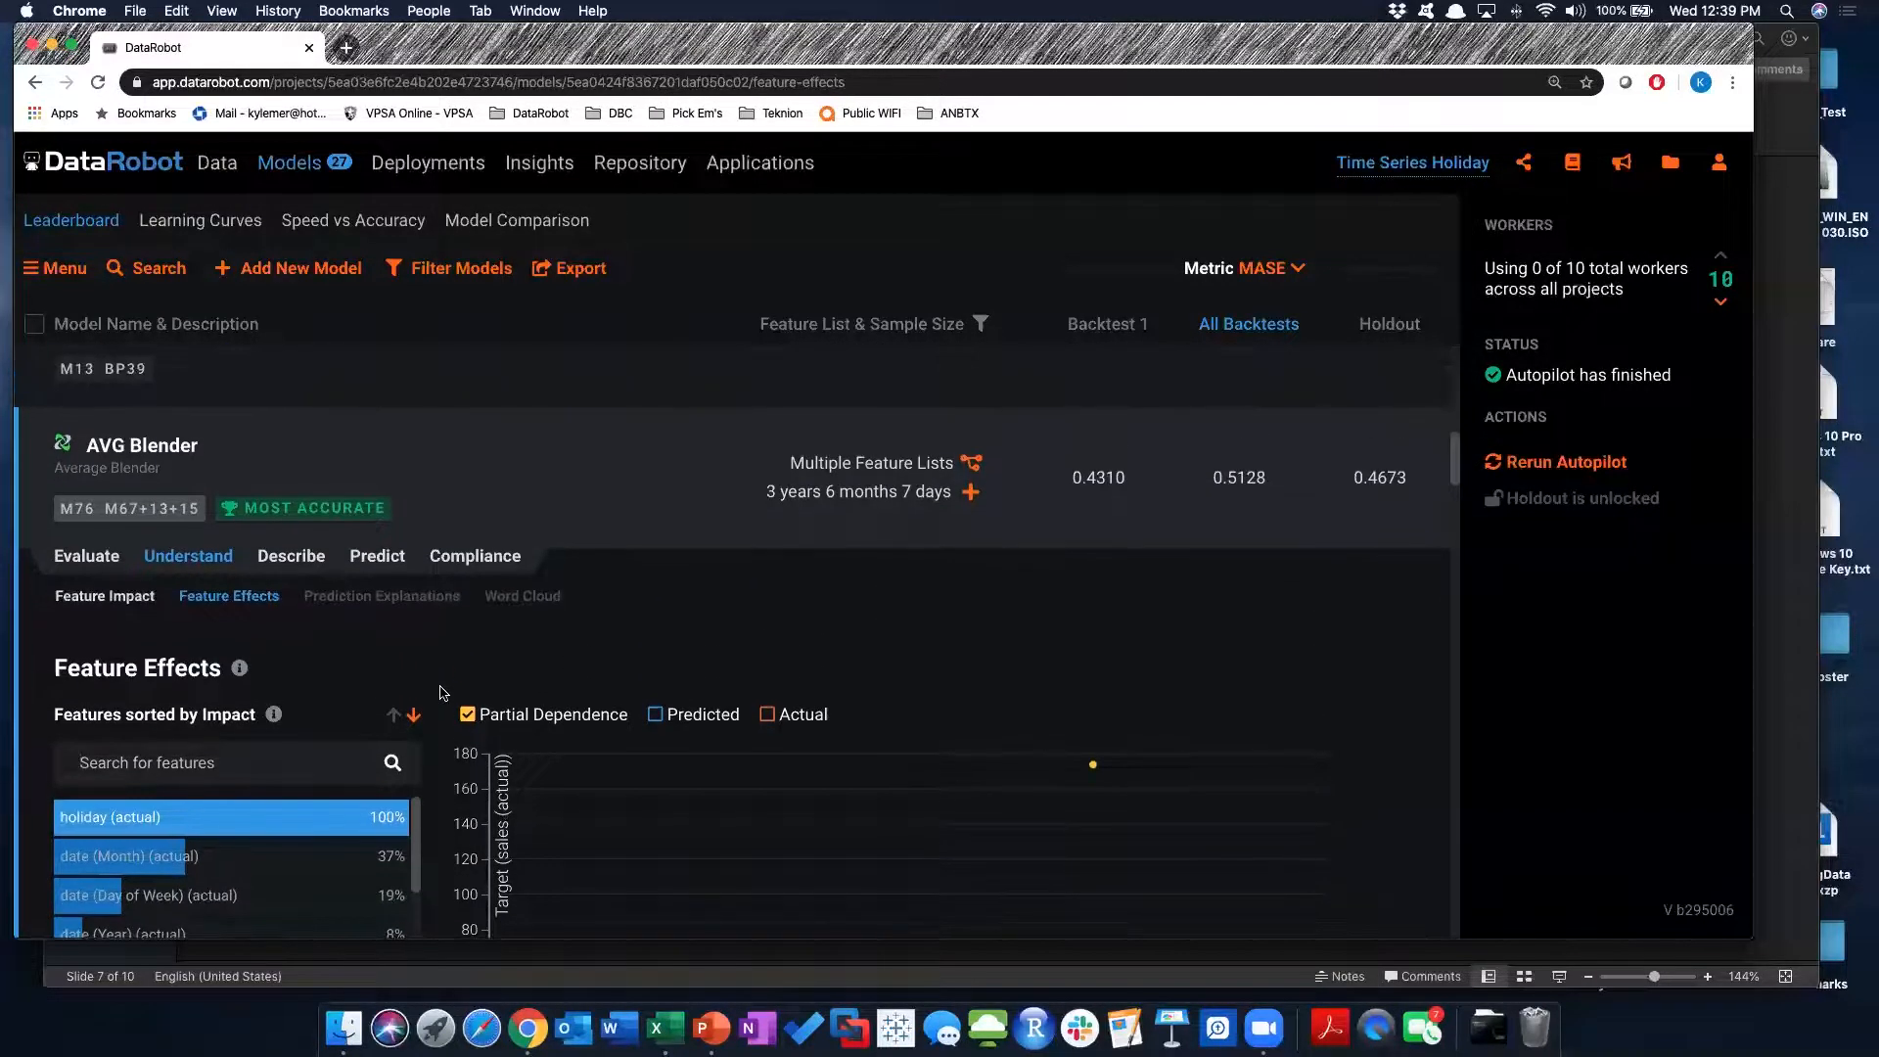
pyautogui.click(378, 556)
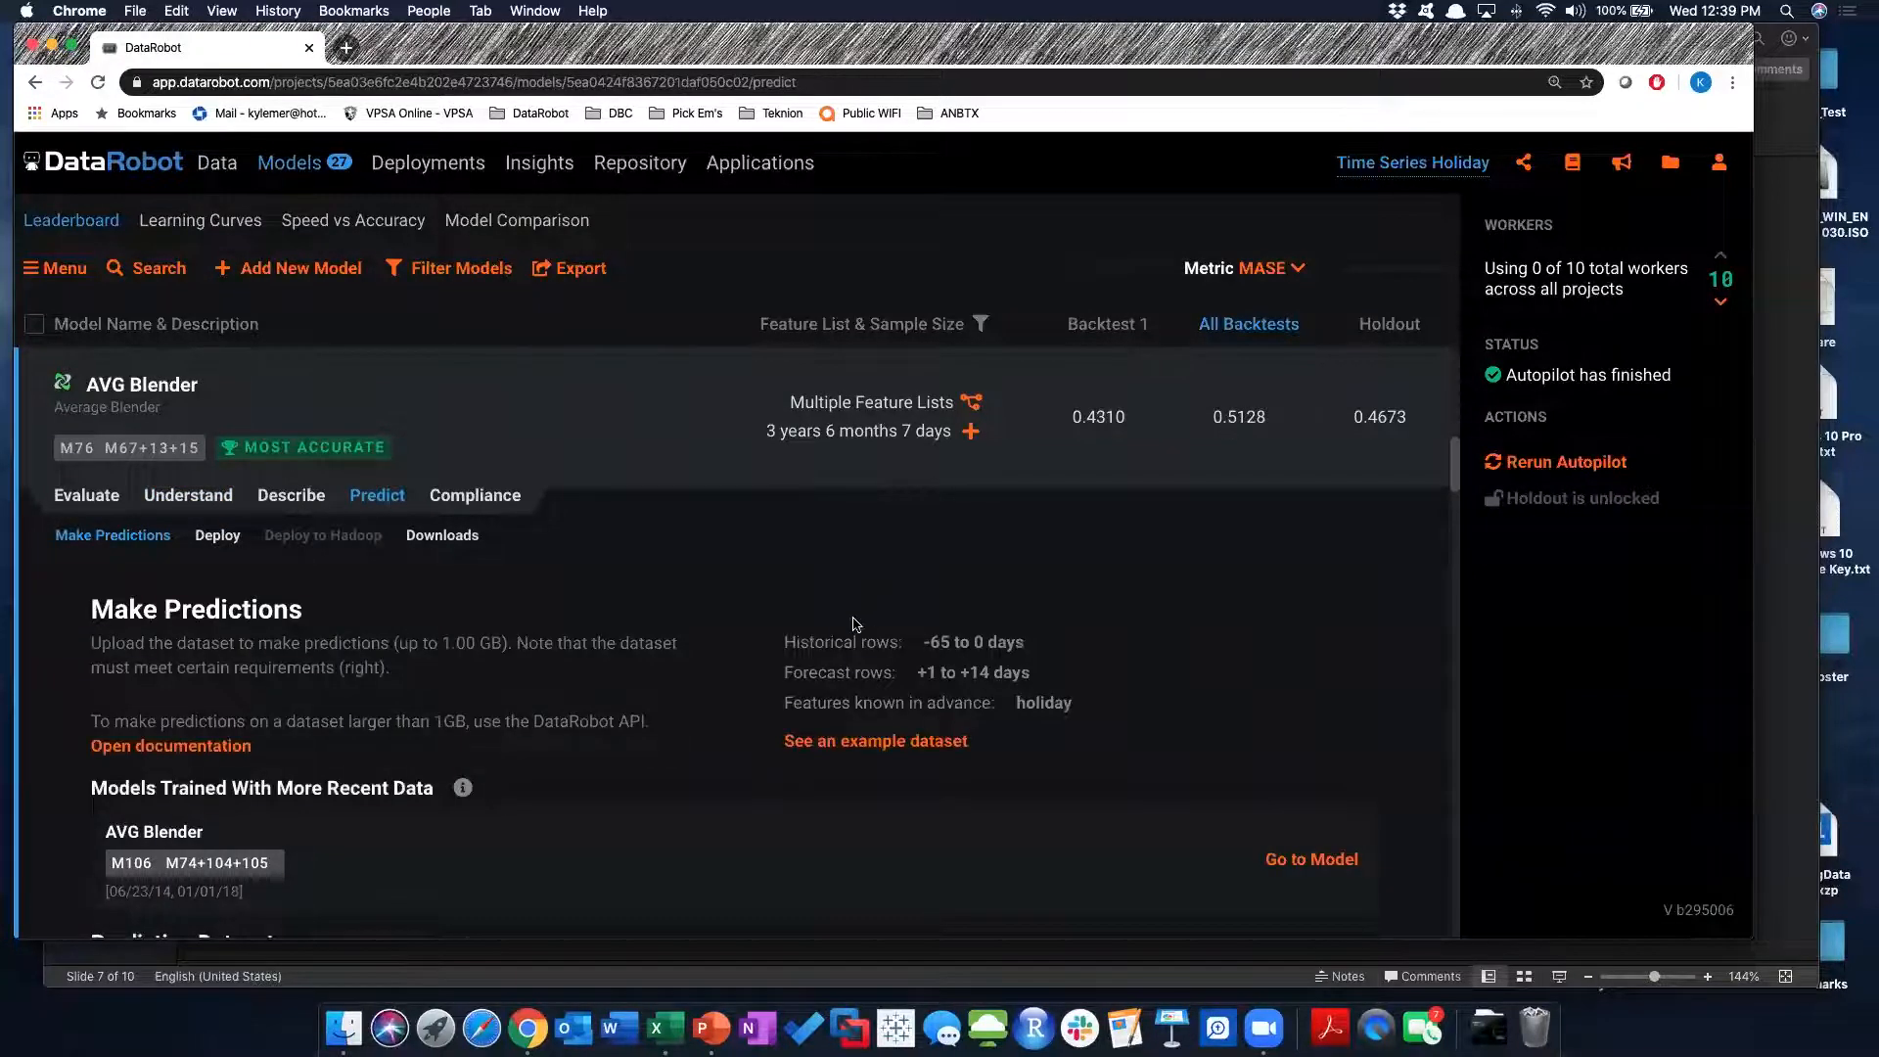
pyautogui.scroll(-5, 763, 649)
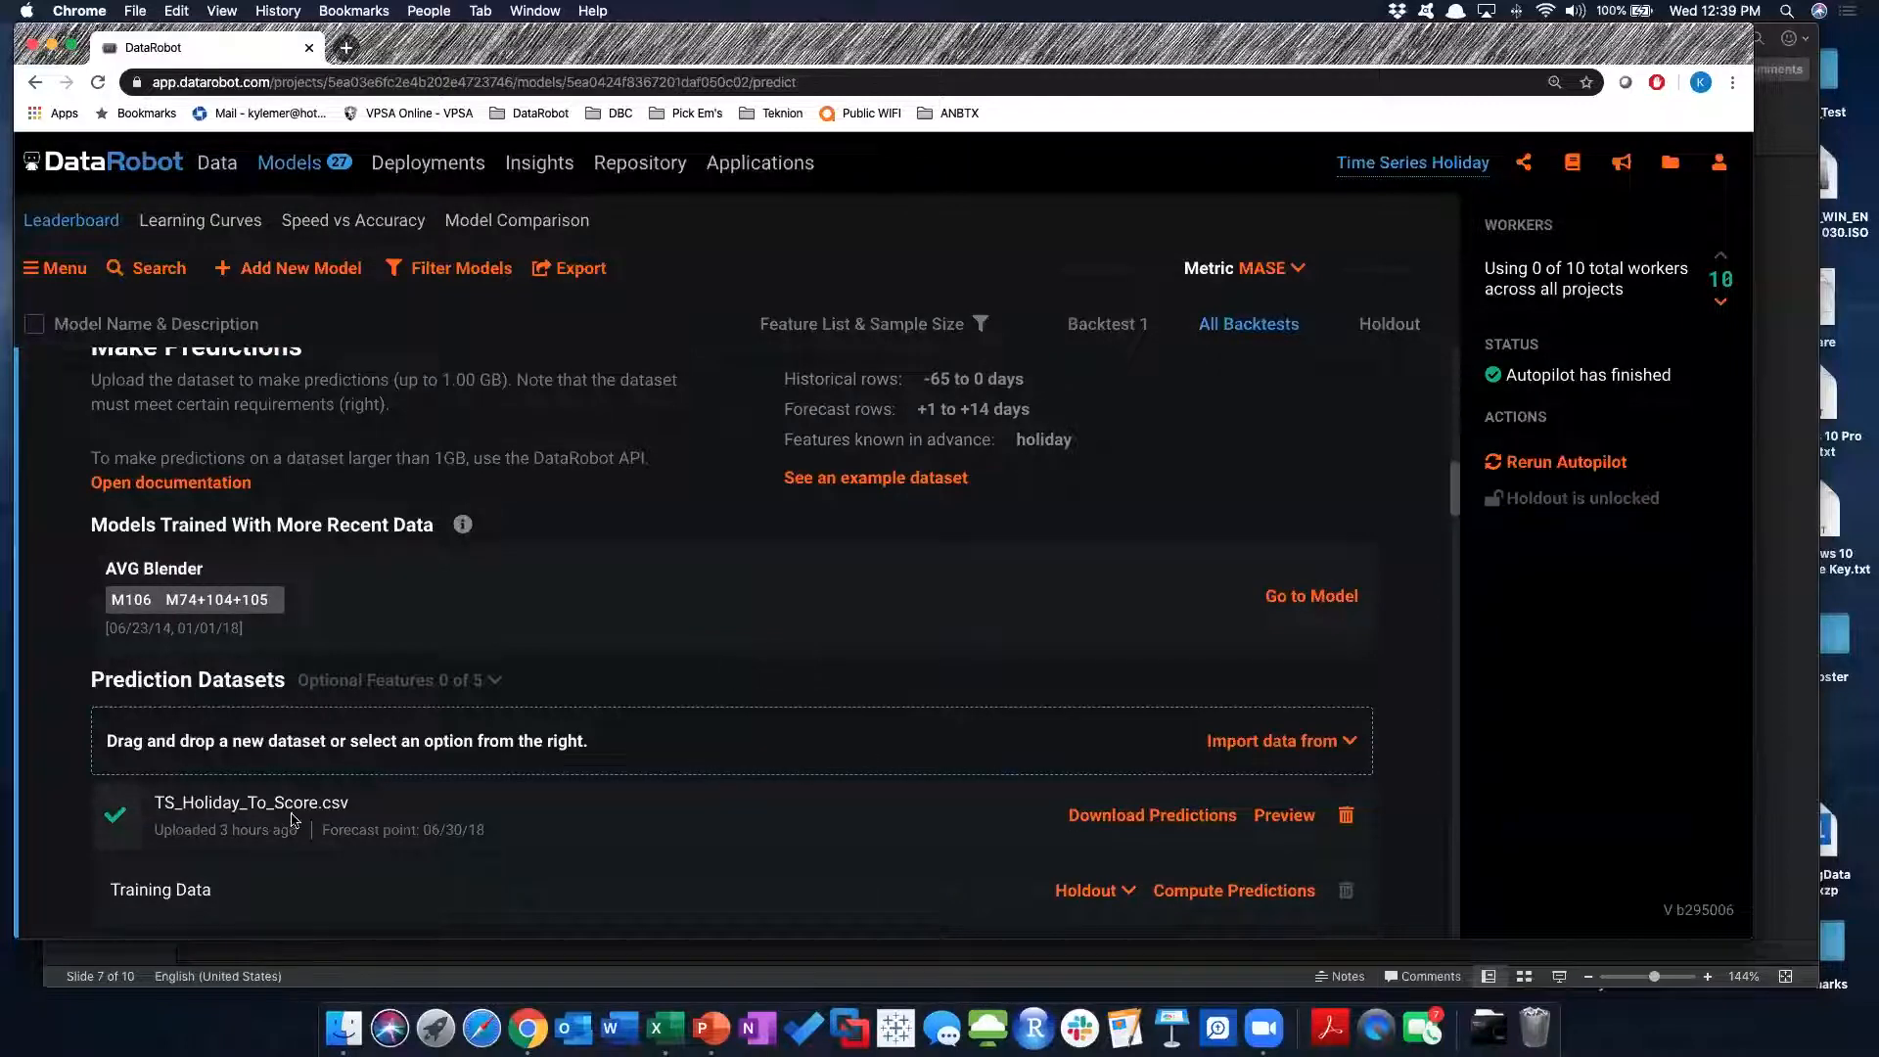
# Switch to Excel and view the July 2018 rows to forecast in the TS_Holiday_To_Score sheet
pyautogui.click(662, 1031)
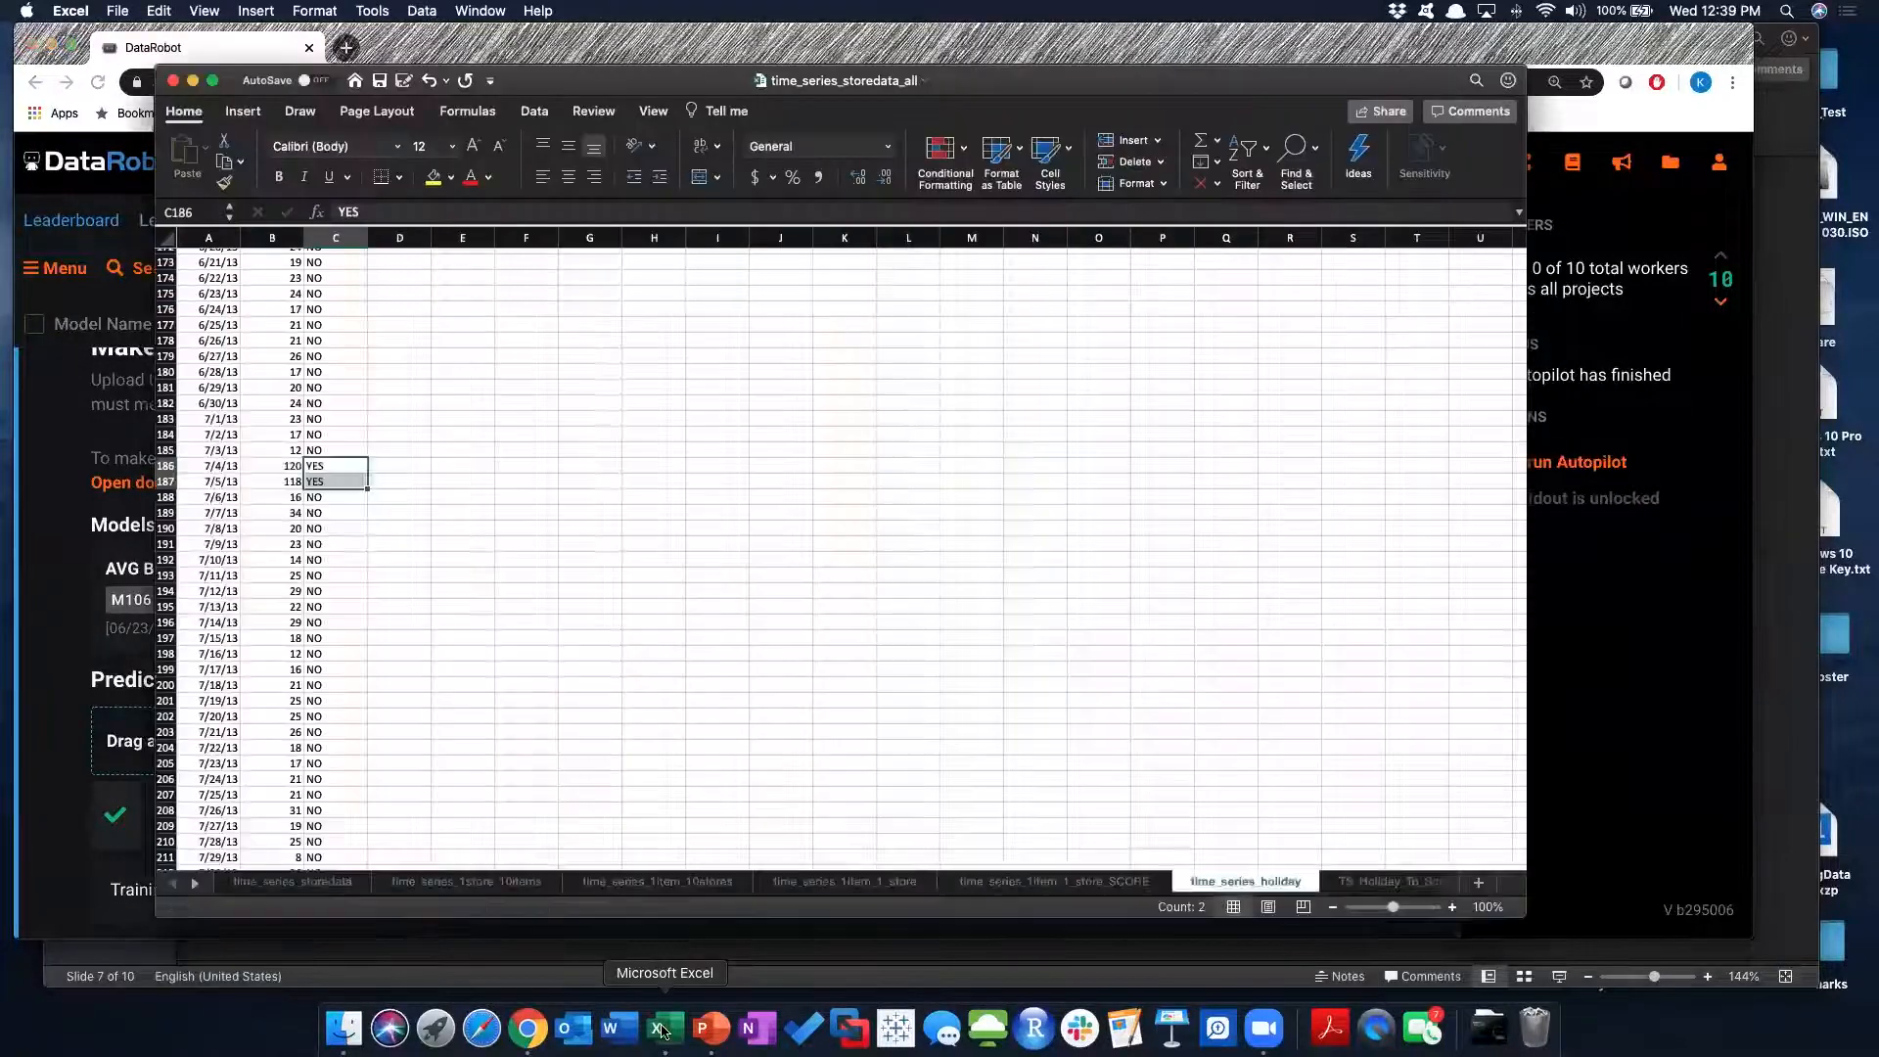
pyautogui.click(1380, 883)
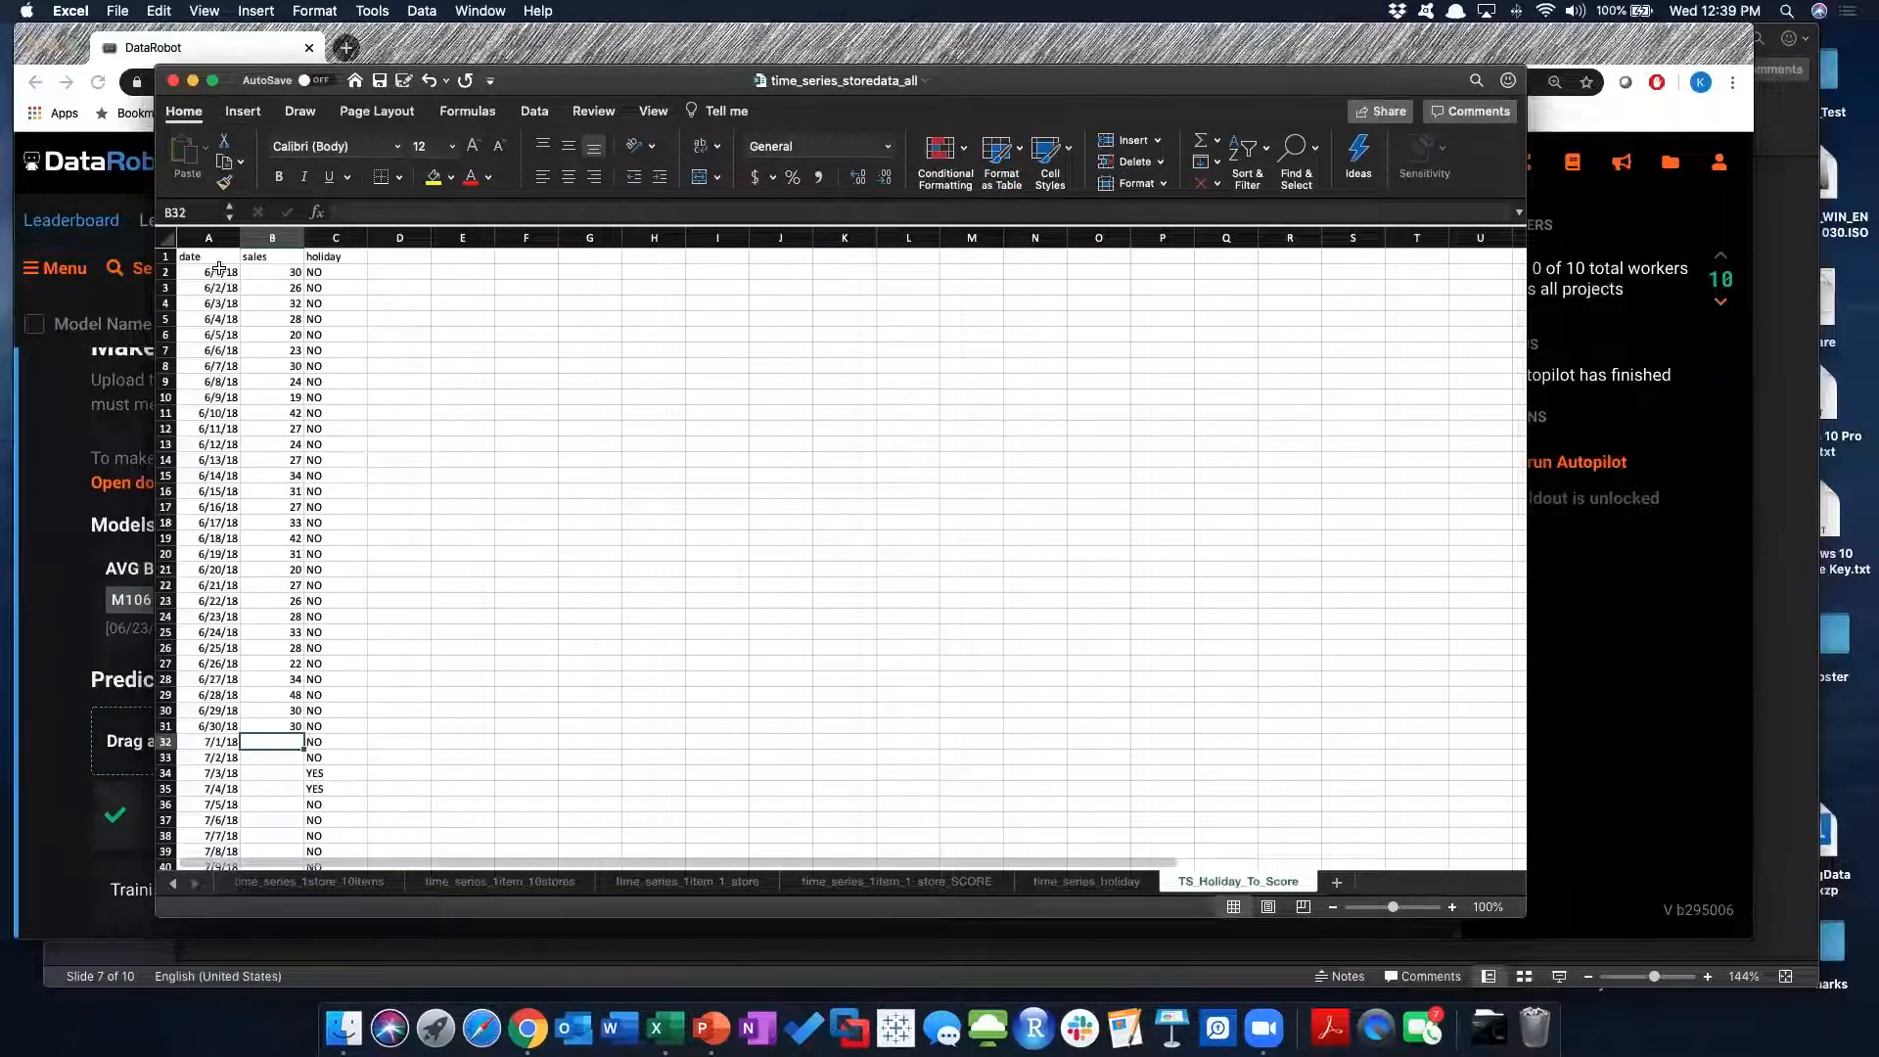
pyautogui.scroll(-2, 221, 732)
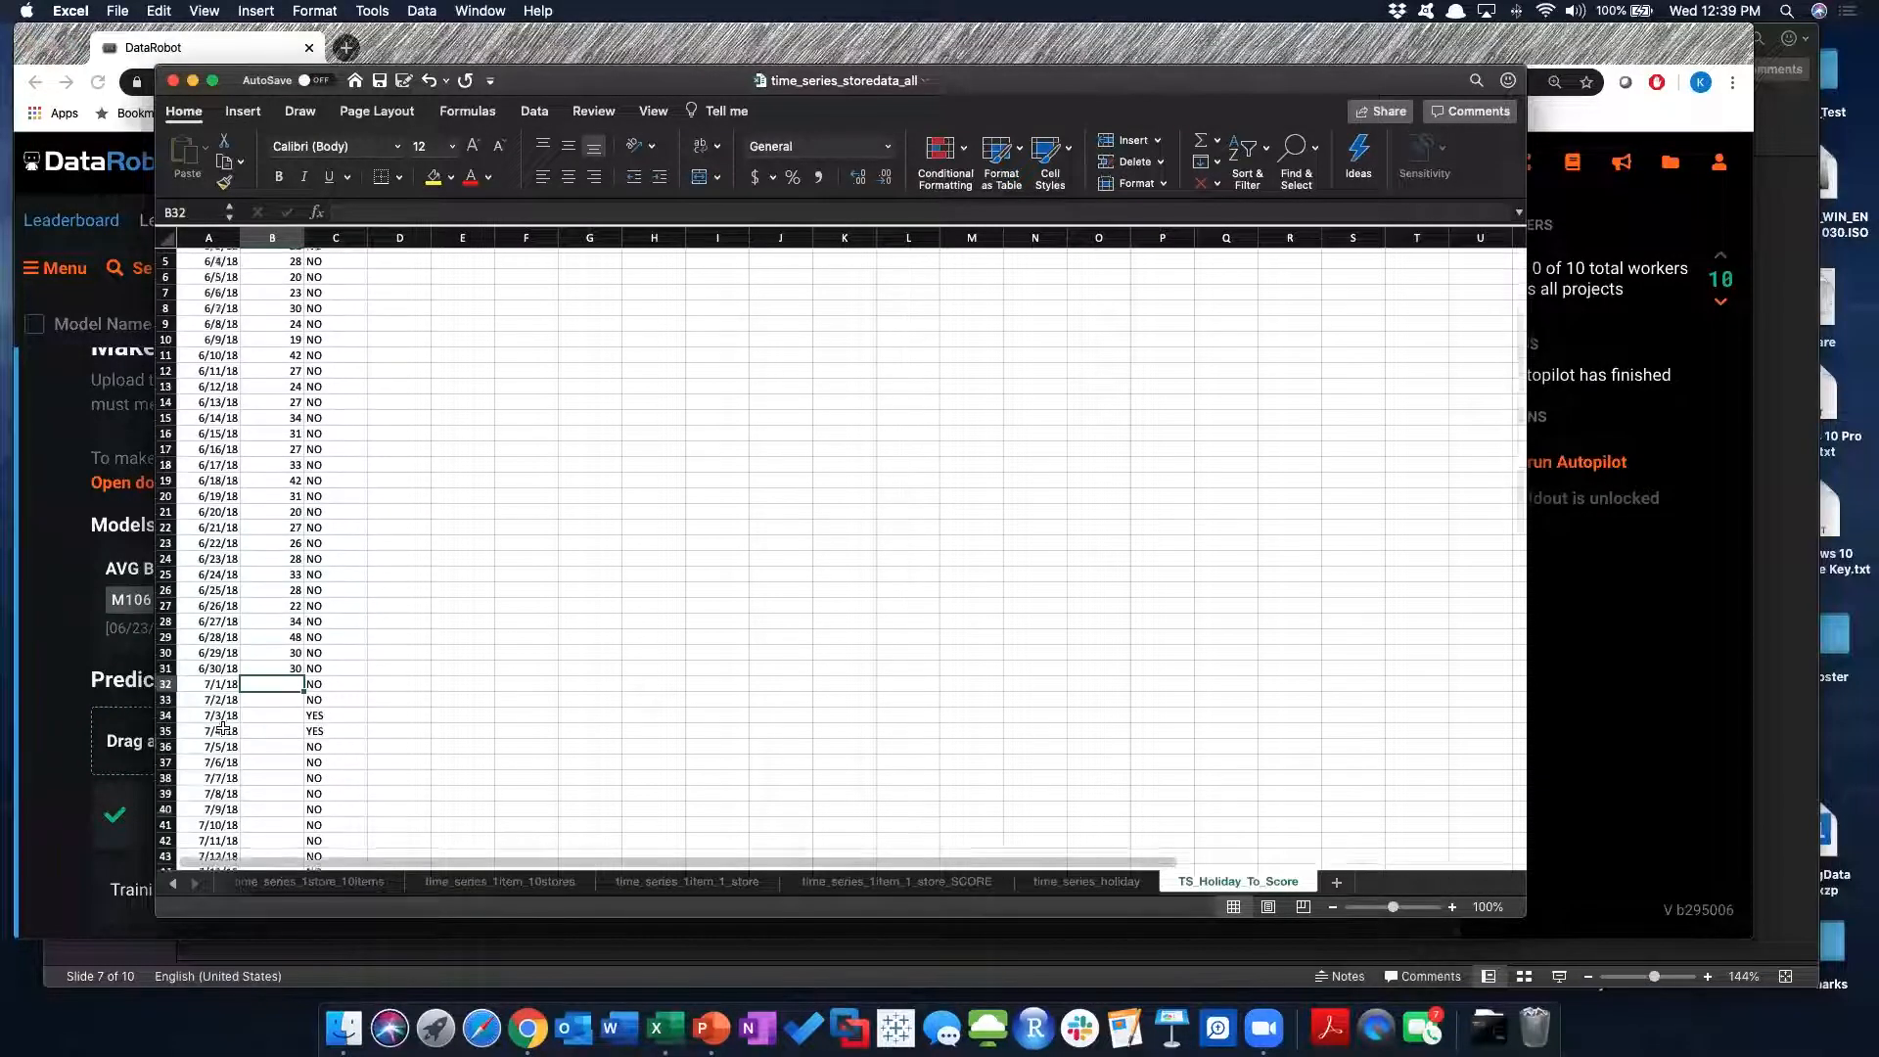
# Review the June 2018 sales history and the July 2018 forecast rows in the TS_Holiday_To_Score sheet
pyautogui.scroll(2, 221, 724)
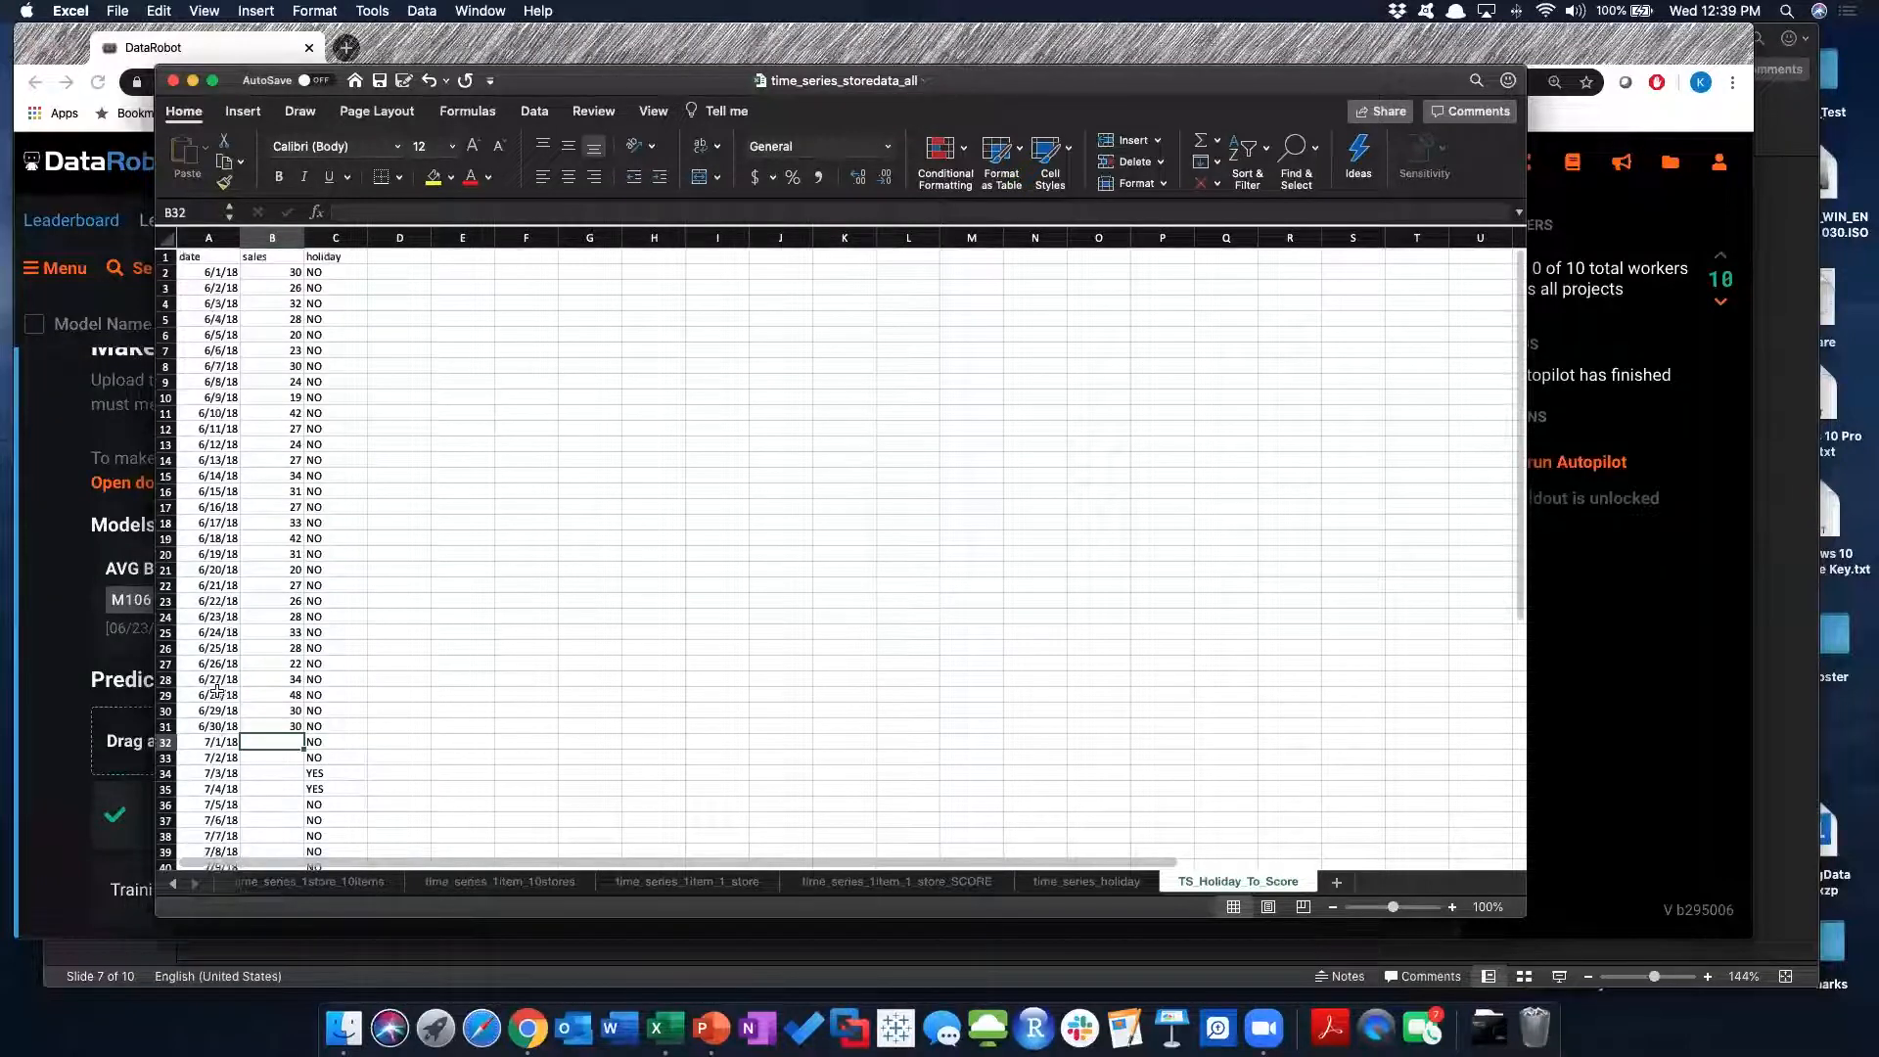
pyautogui.scroll(-3, 225, 735)
pyautogui.scroll(-1, 225, 735)
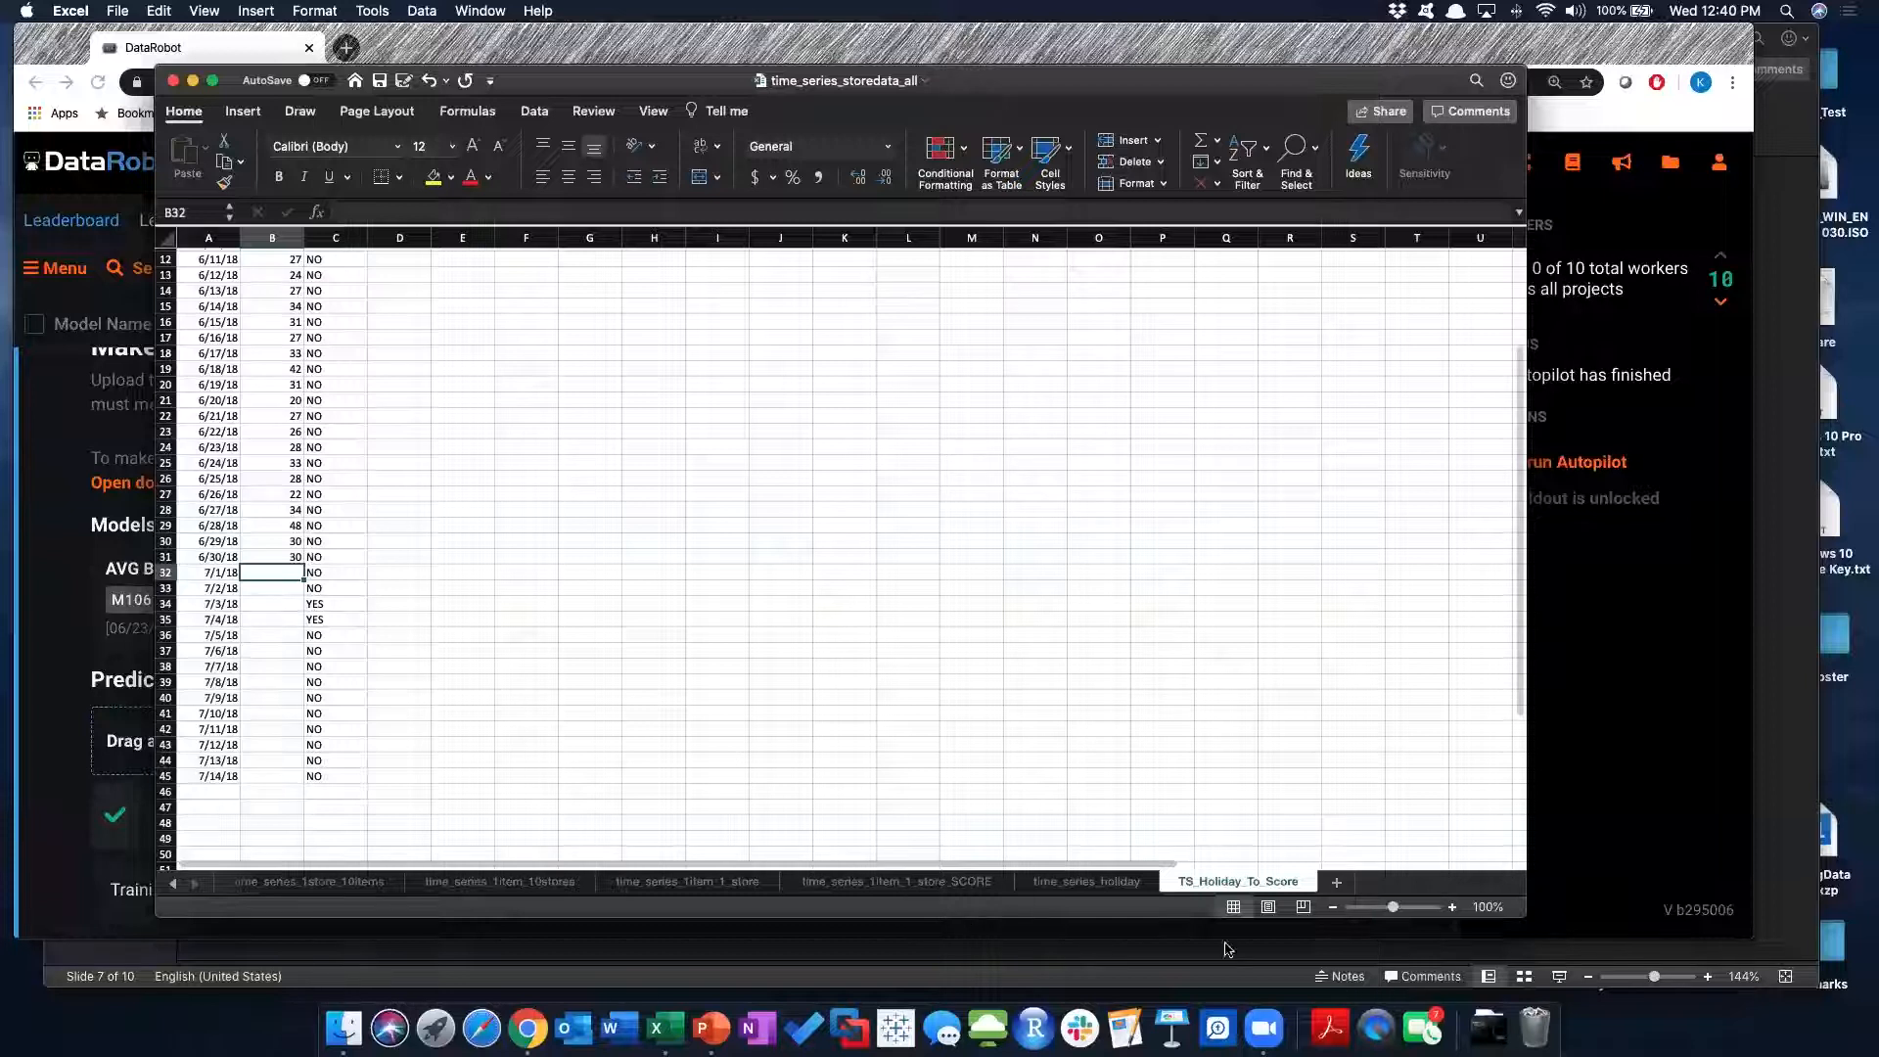
# Switch to DataRobot and preview the predictions made from TS_Holiday_To_Score.csv, then close the preview
pyautogui.click(1064, 935)
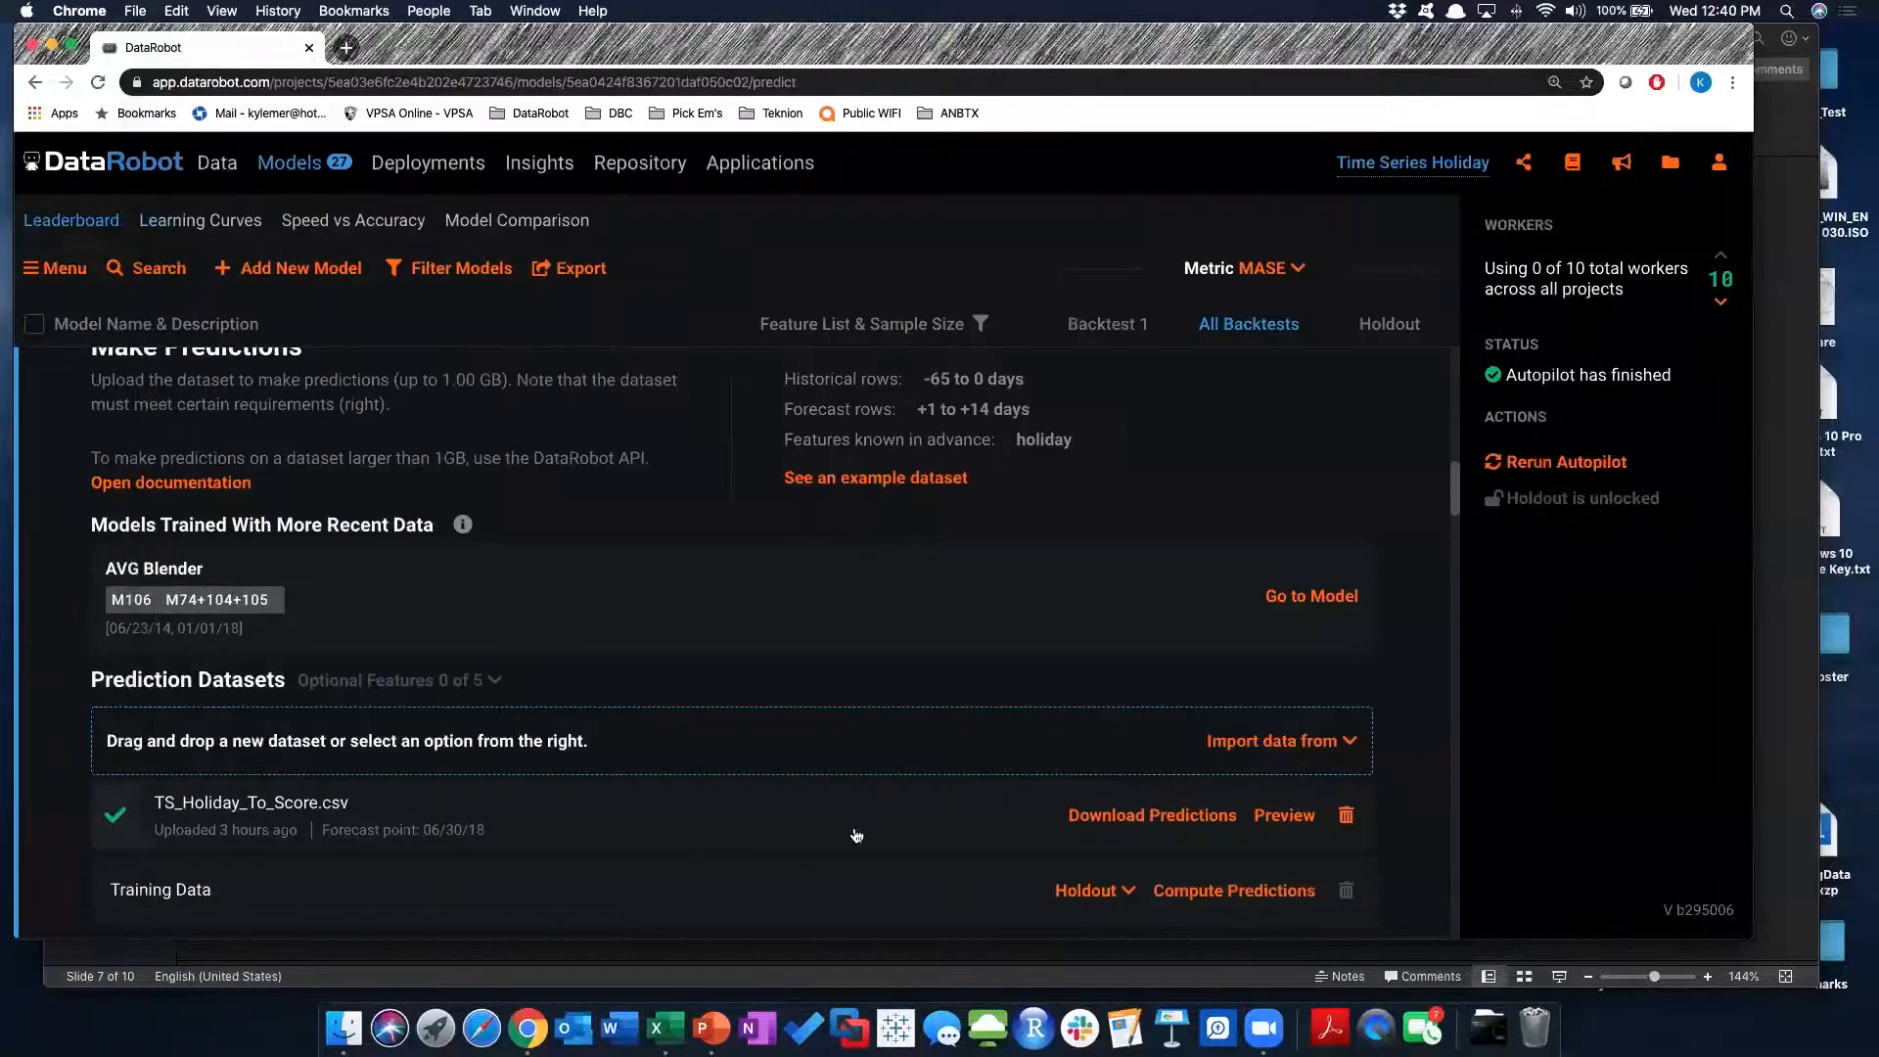
pyautogui.click(1285, 818)
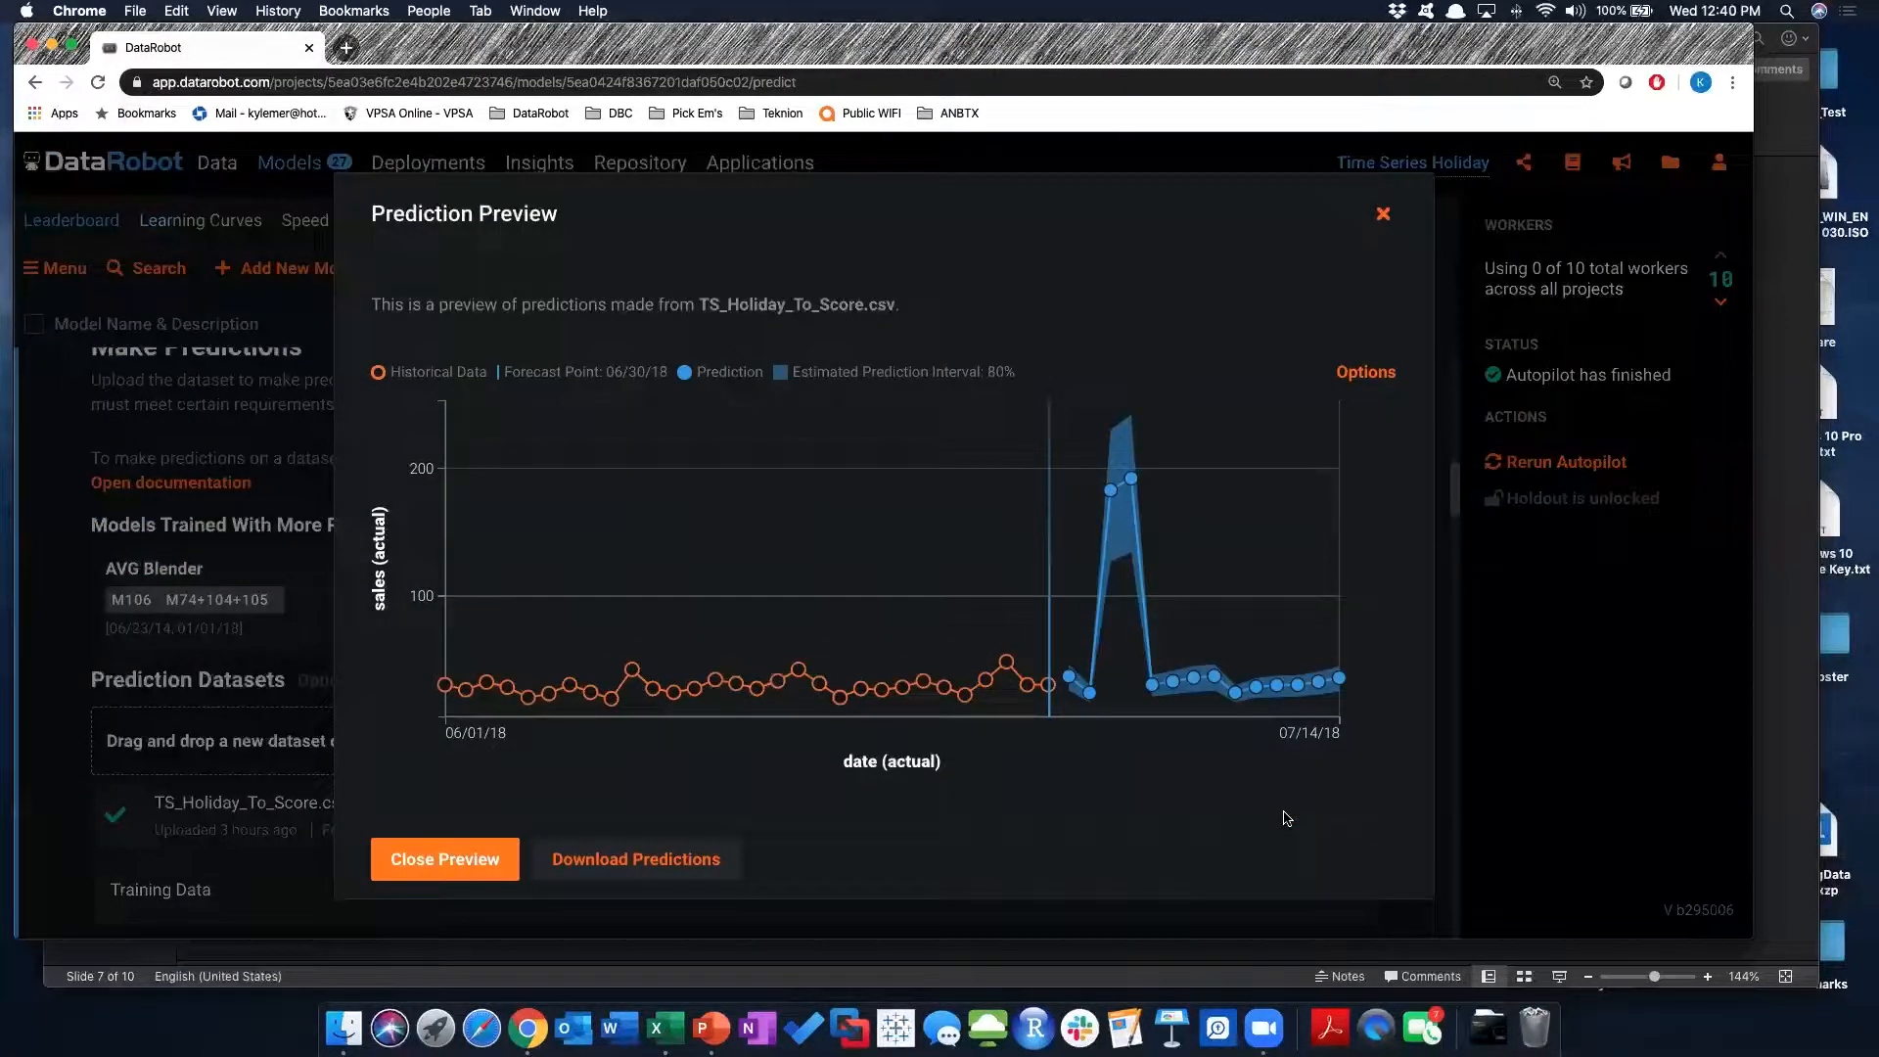
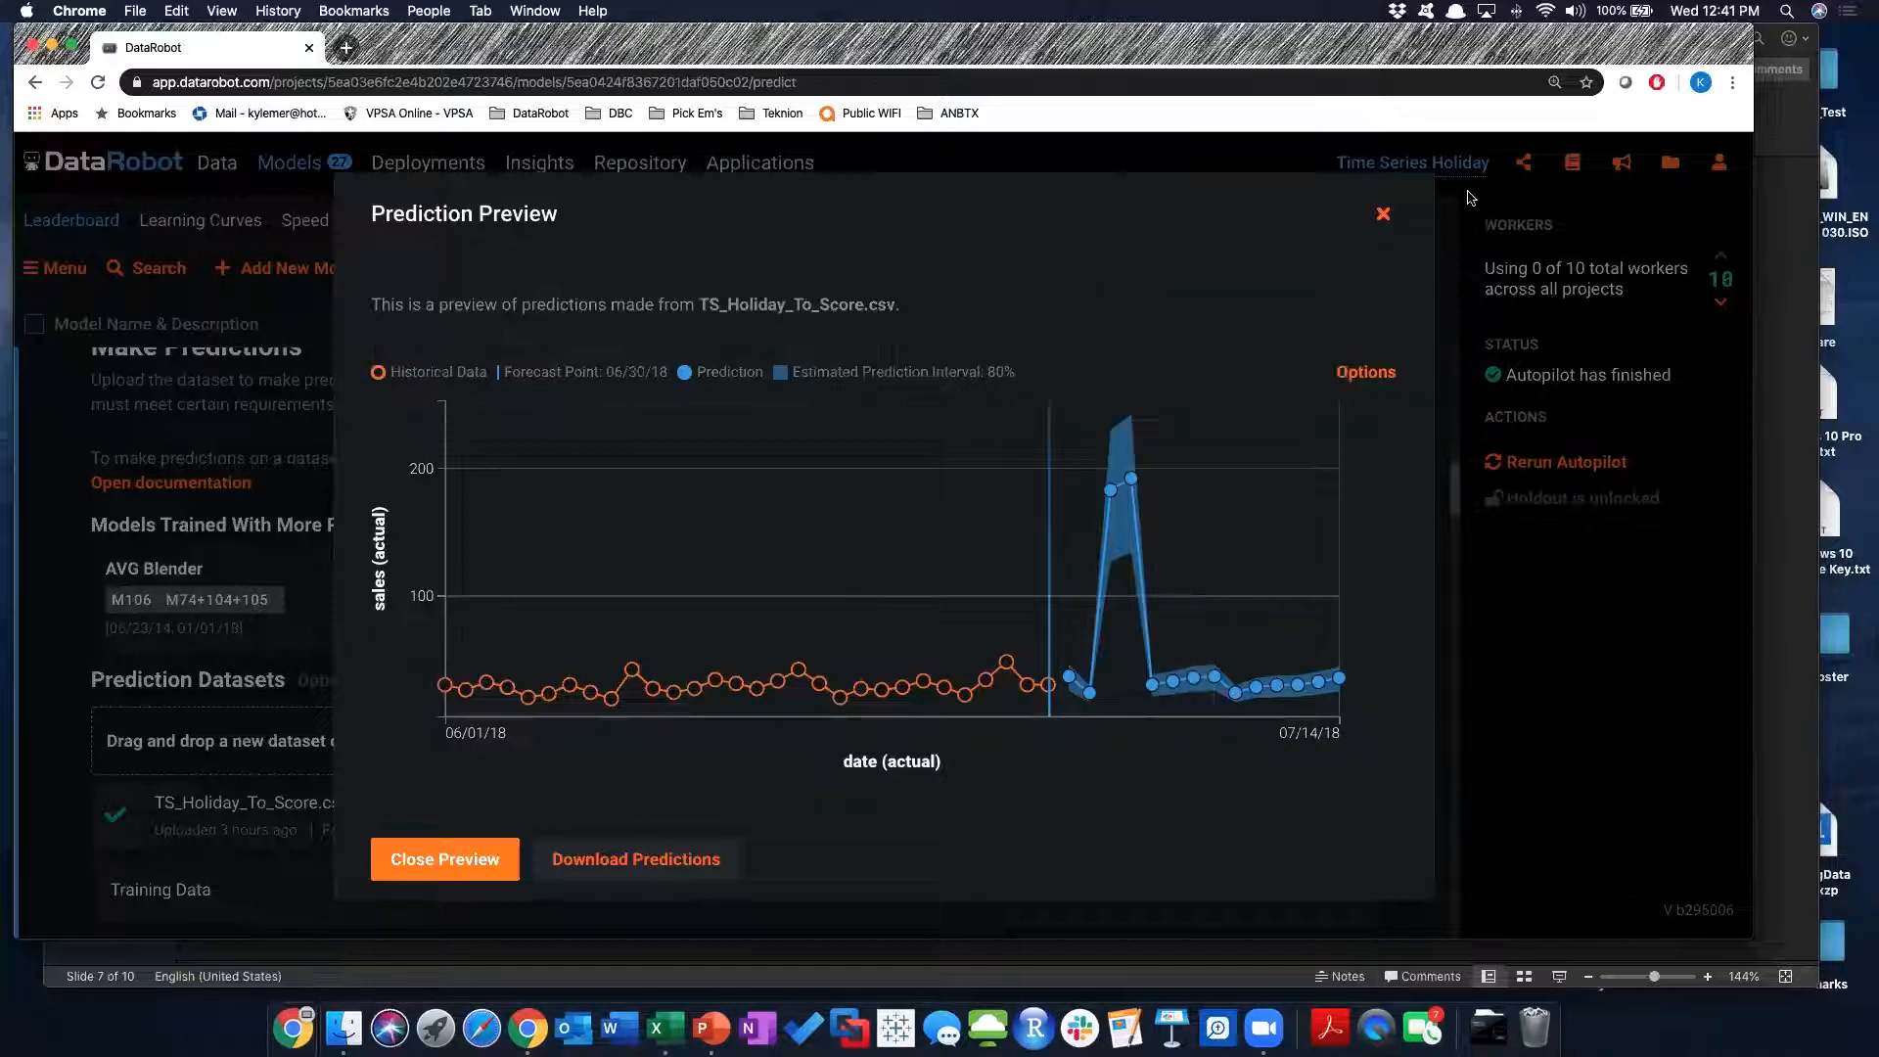
pyautogui.click(1383, 215)
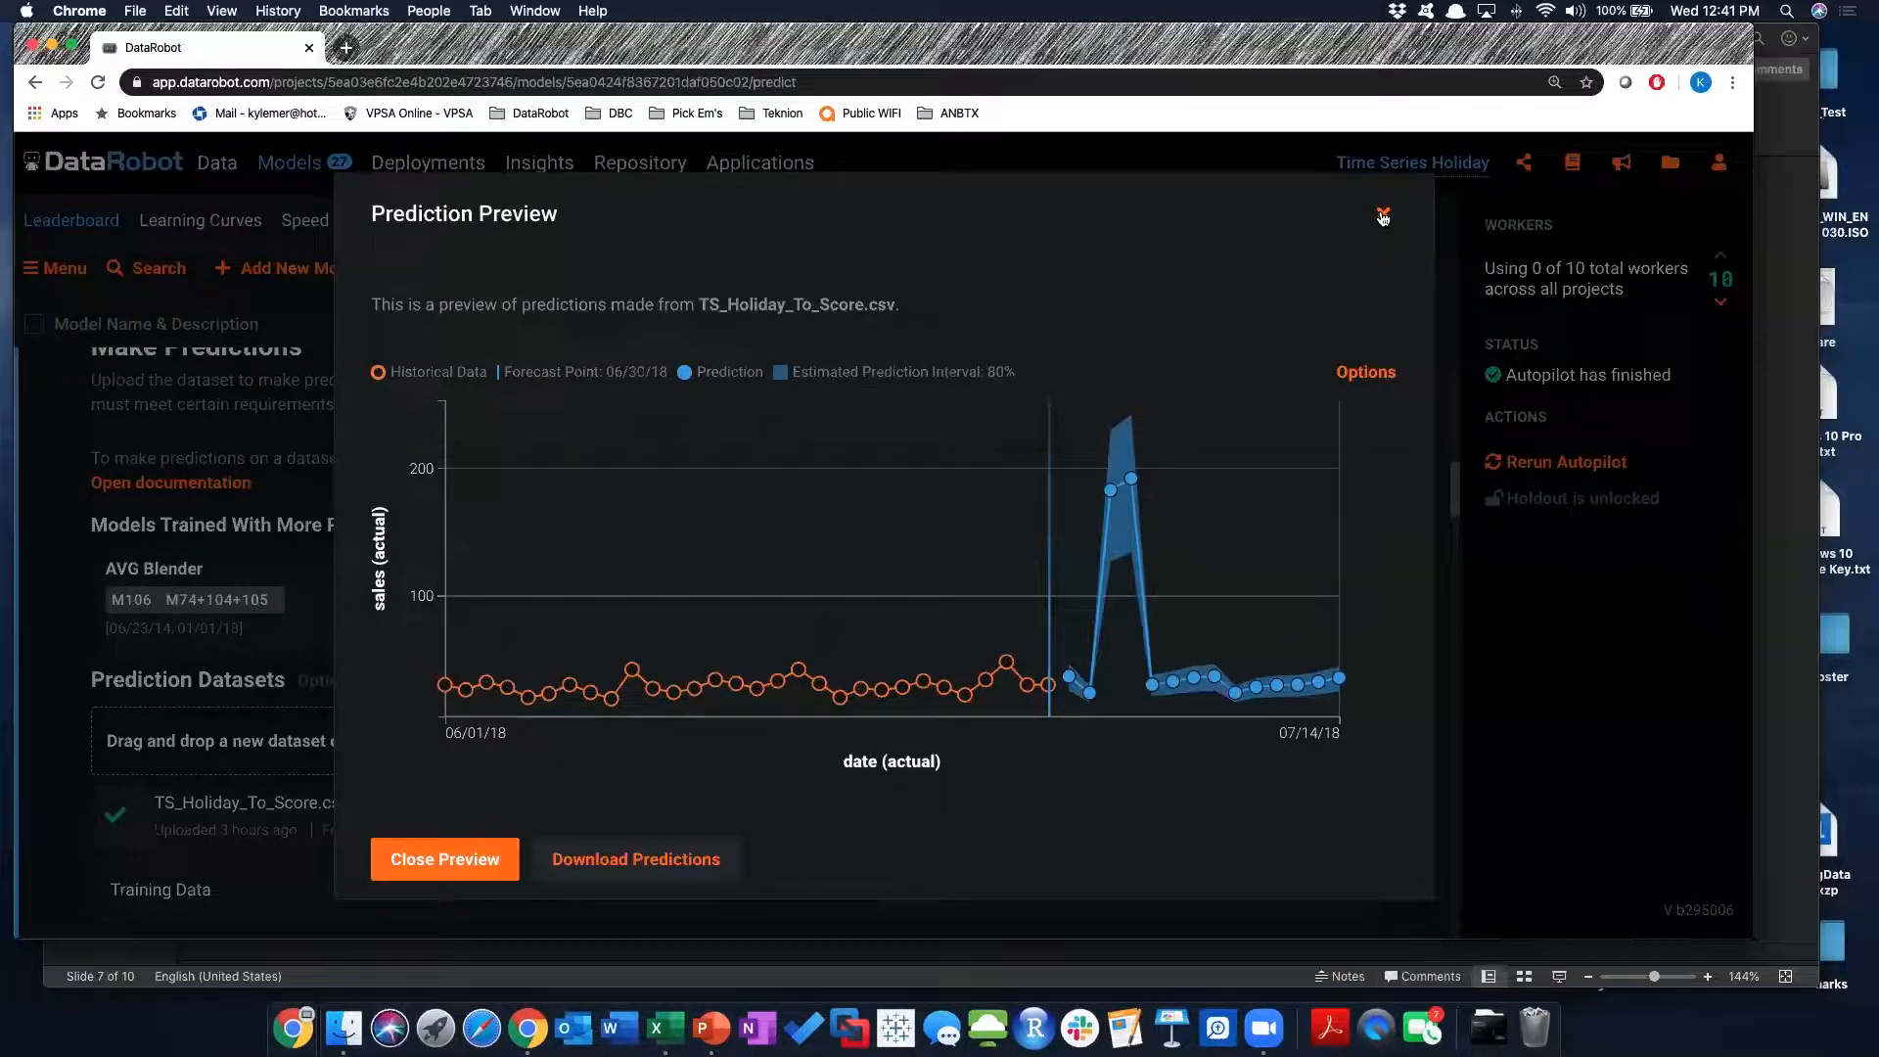
# Bring up DataRobot's new project page, then switch to Excel and inspect the columns of the time_series_1item_10stores sheet
pyautogui.click(95, 157)
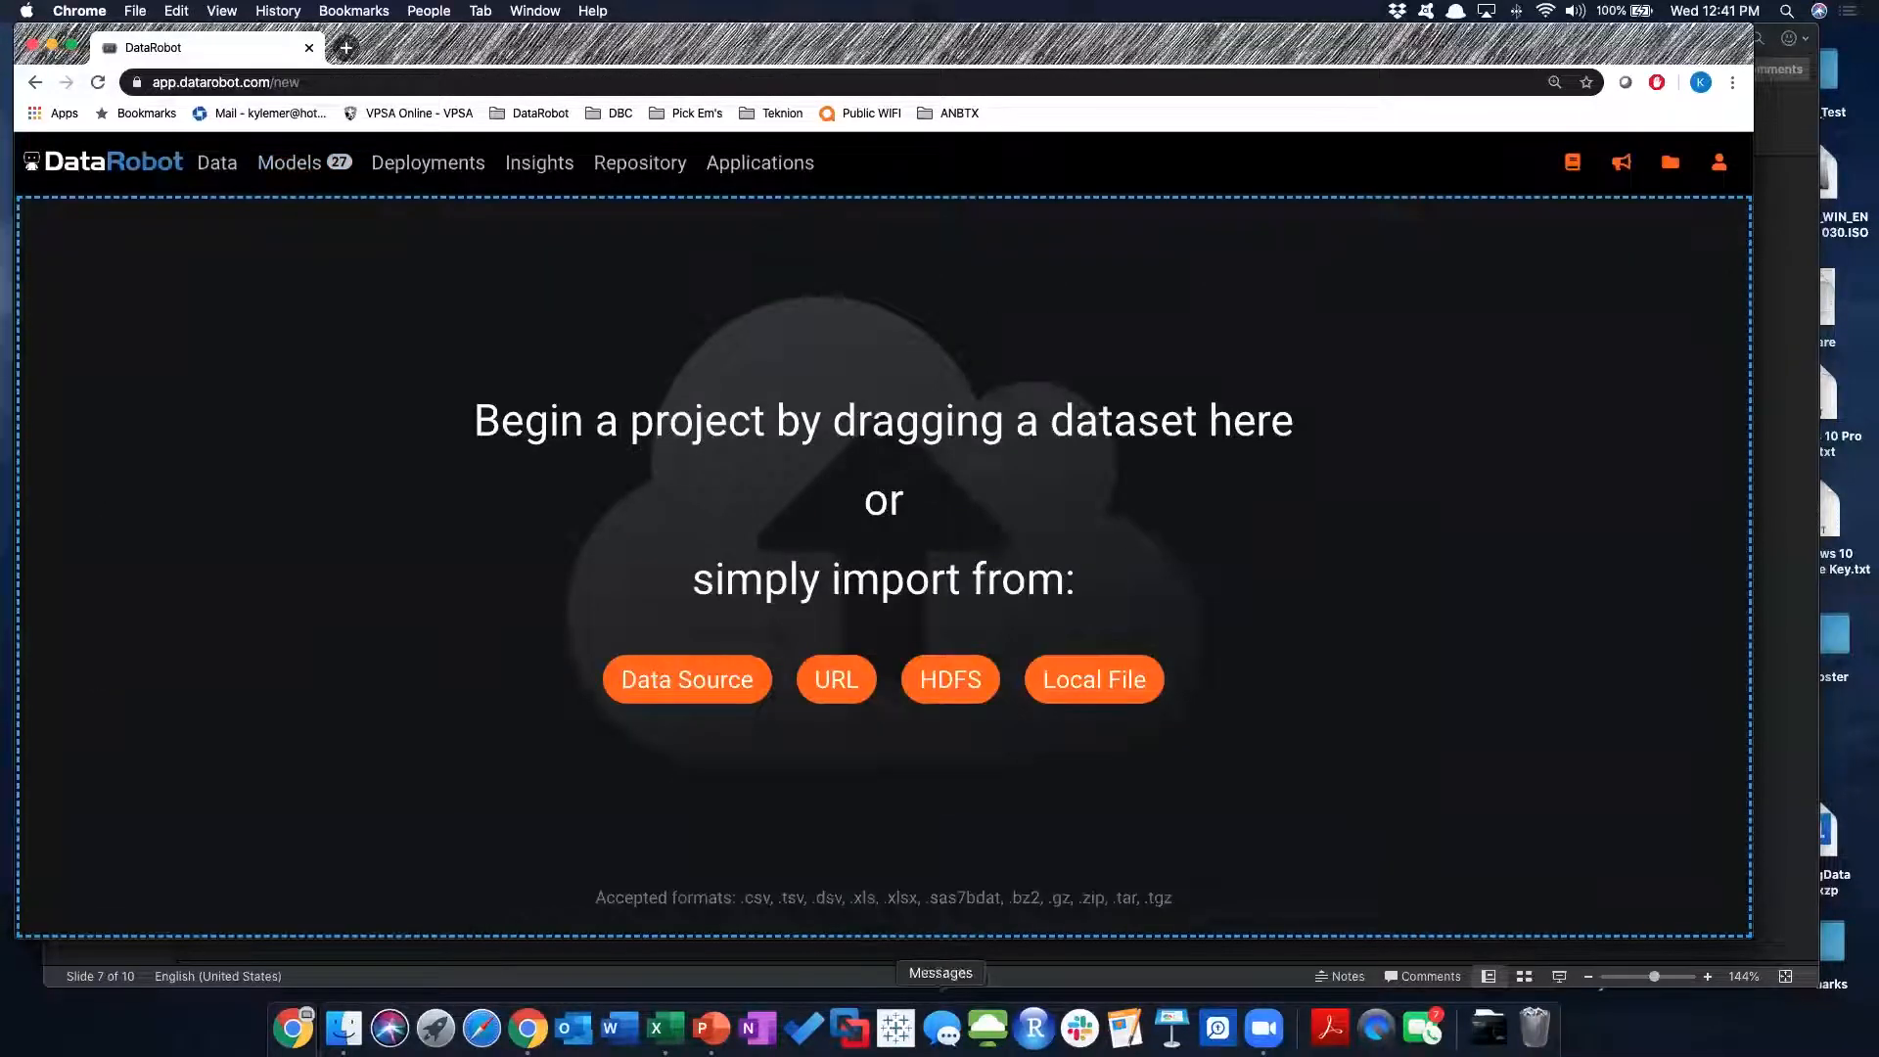
pyautogui.click(673, 1024)
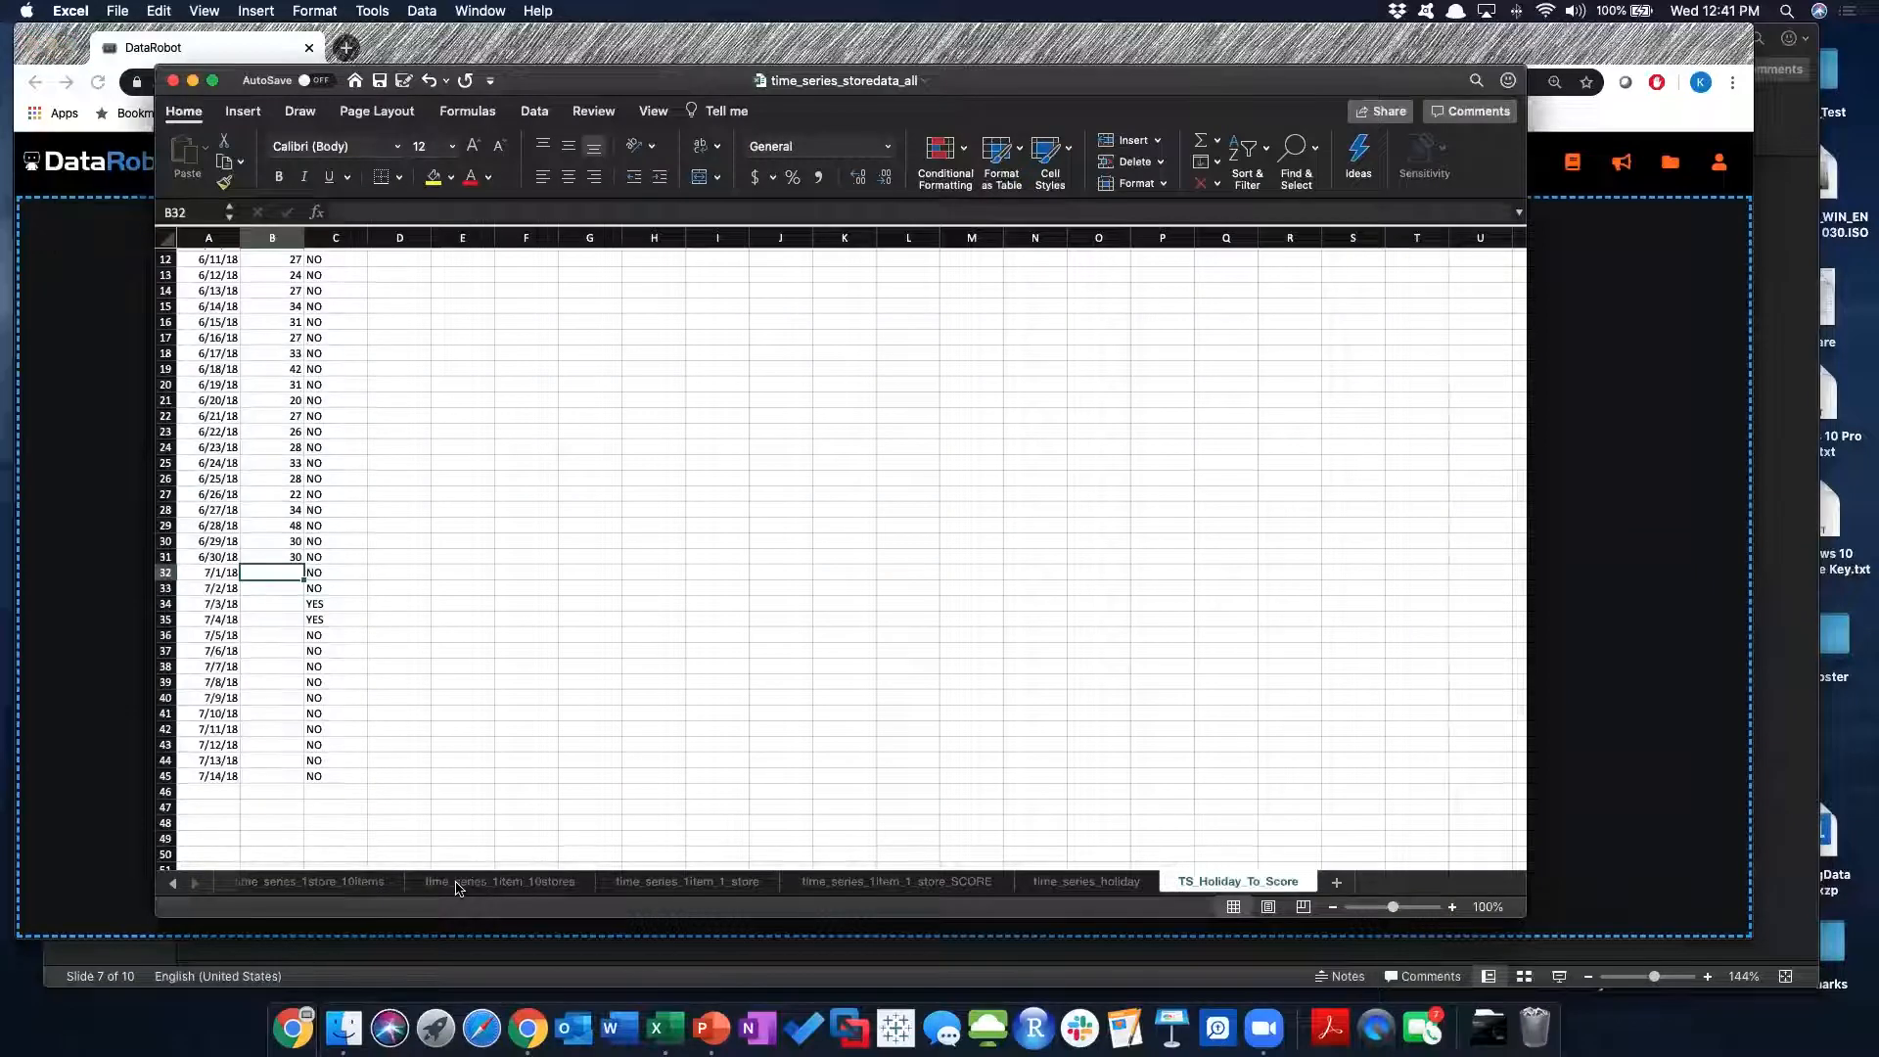
pyautogui.click(507, 885)
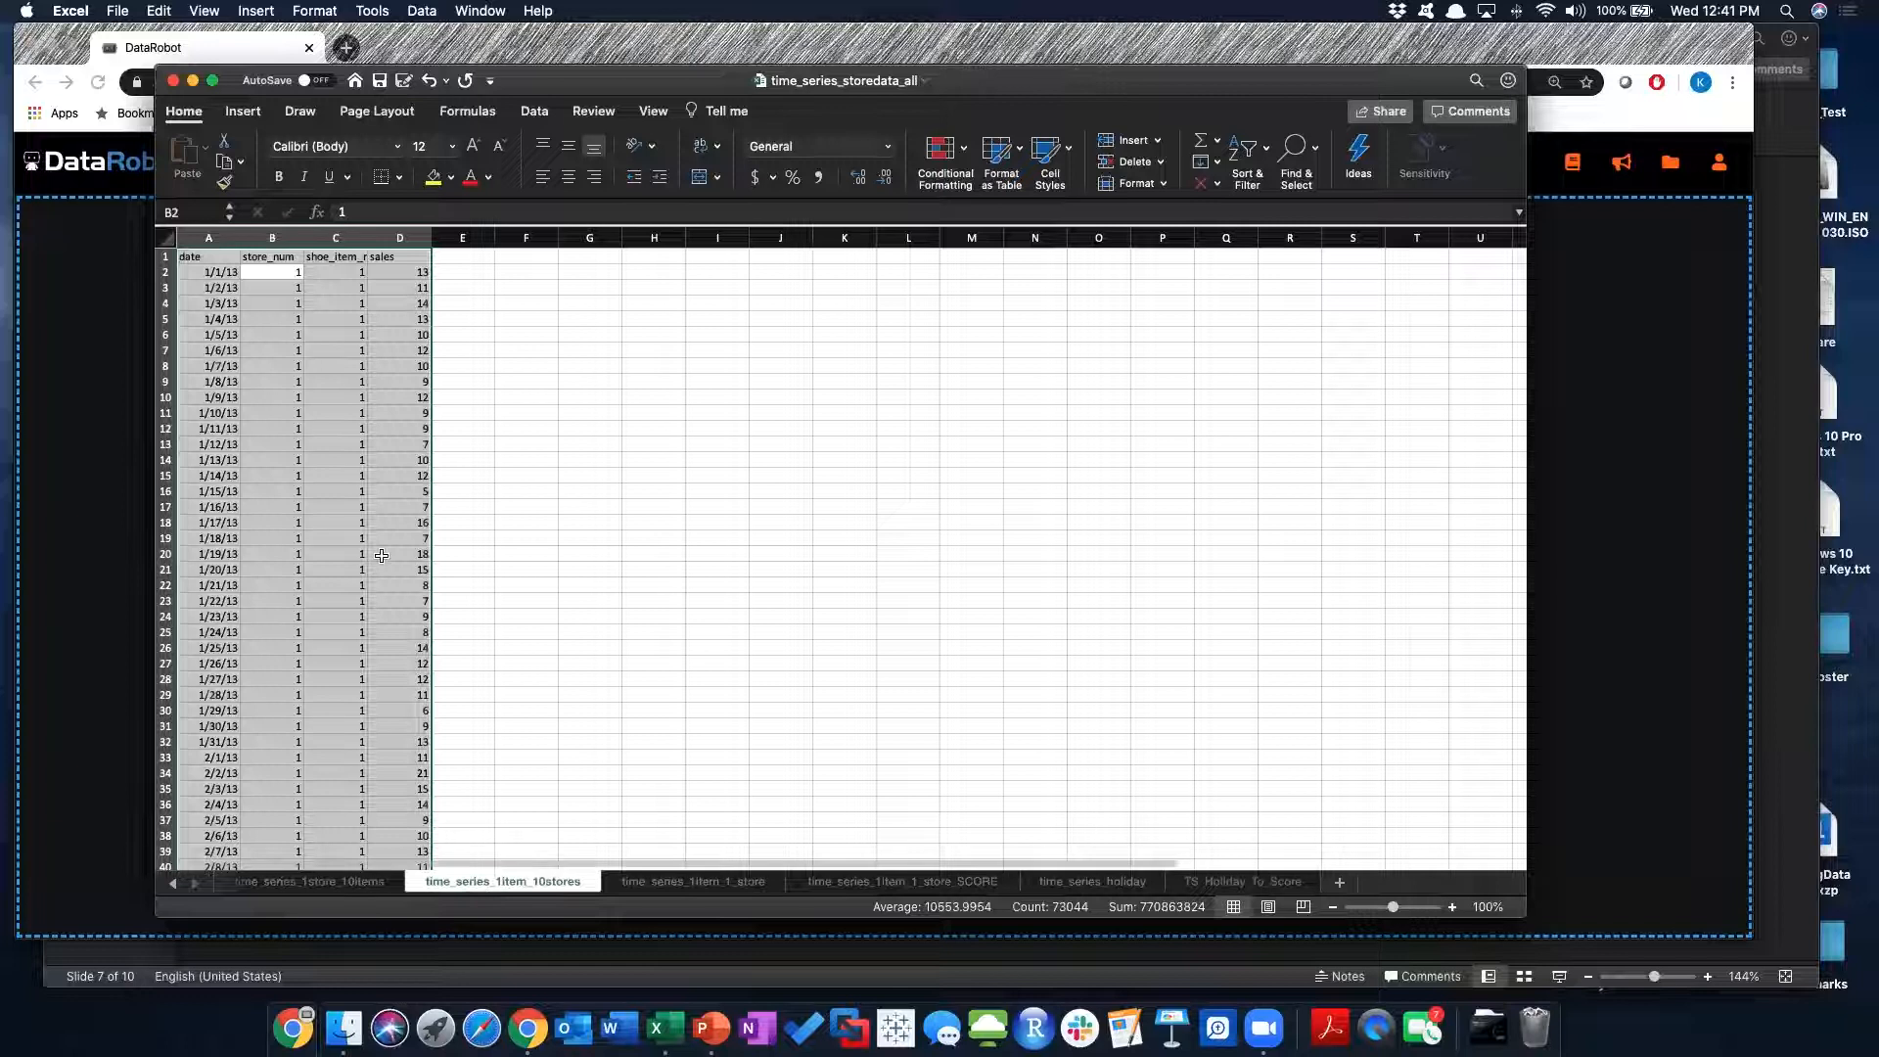
pyautogui.click(282, 276)
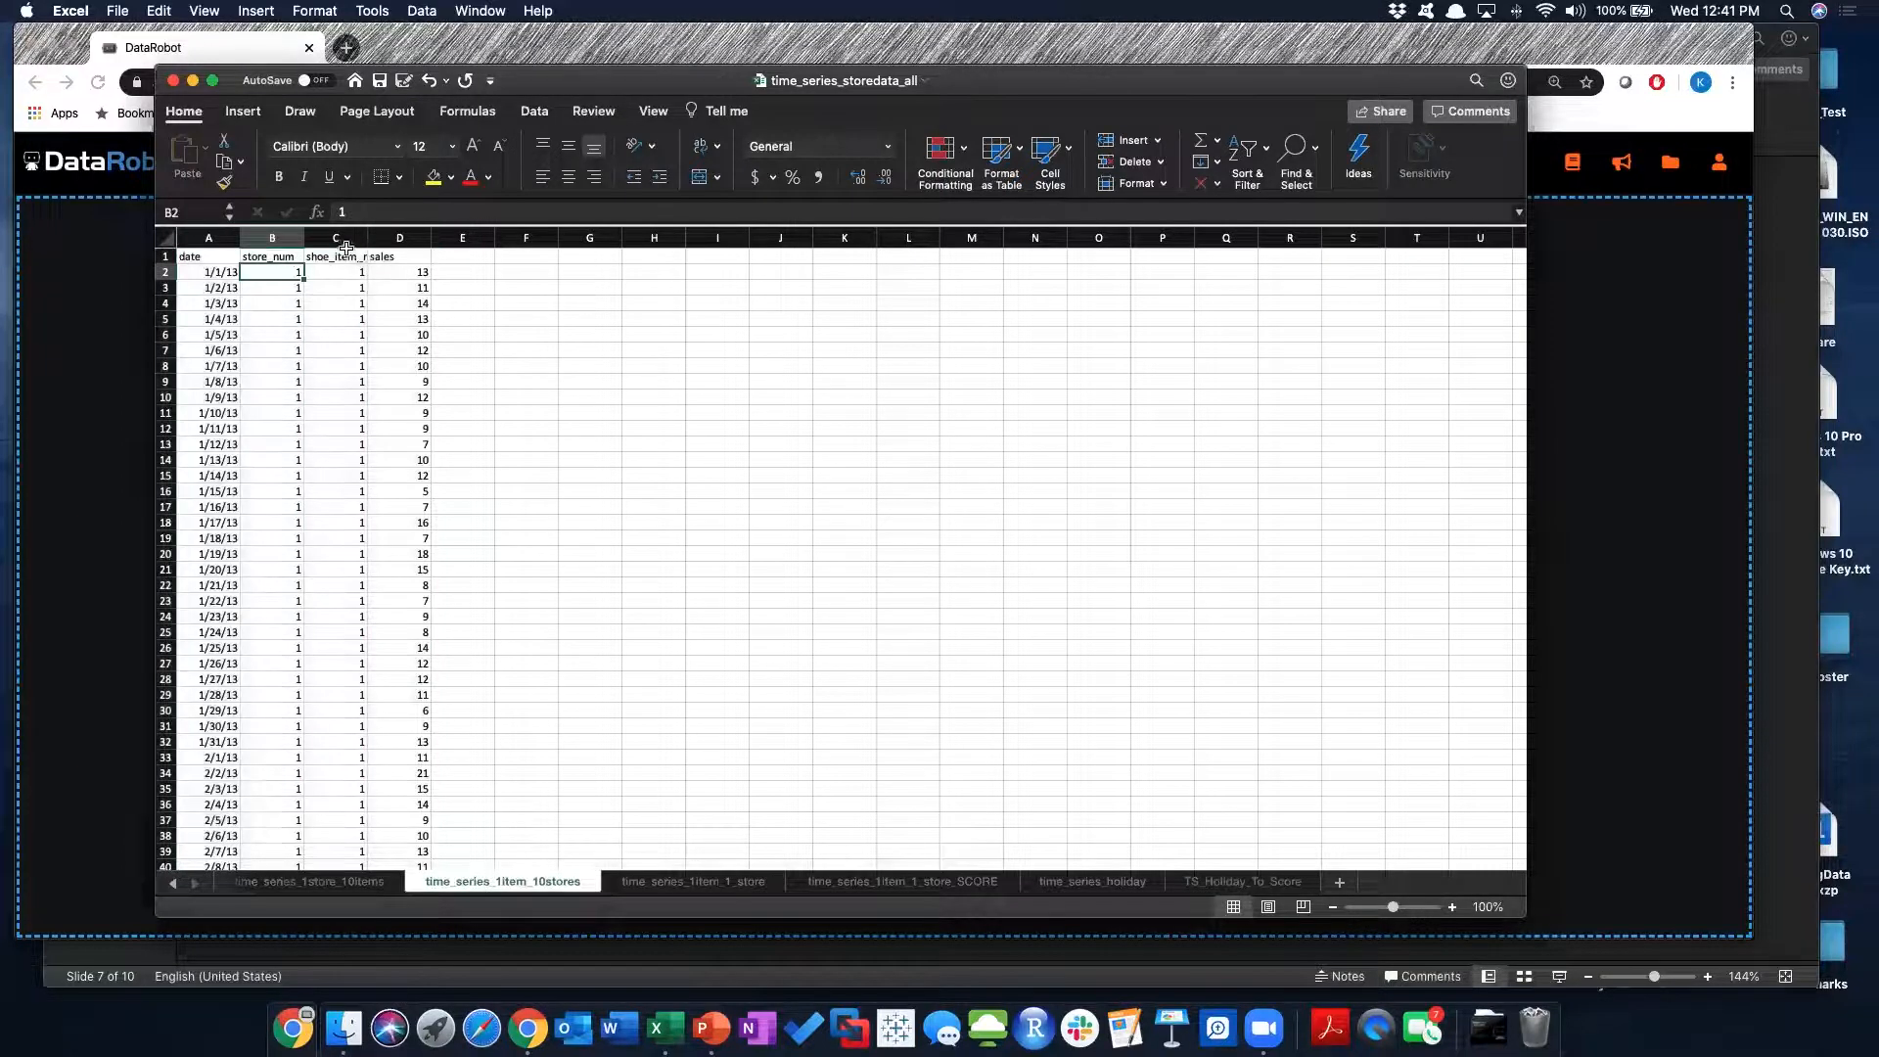
pyautogui.click(350, 256)
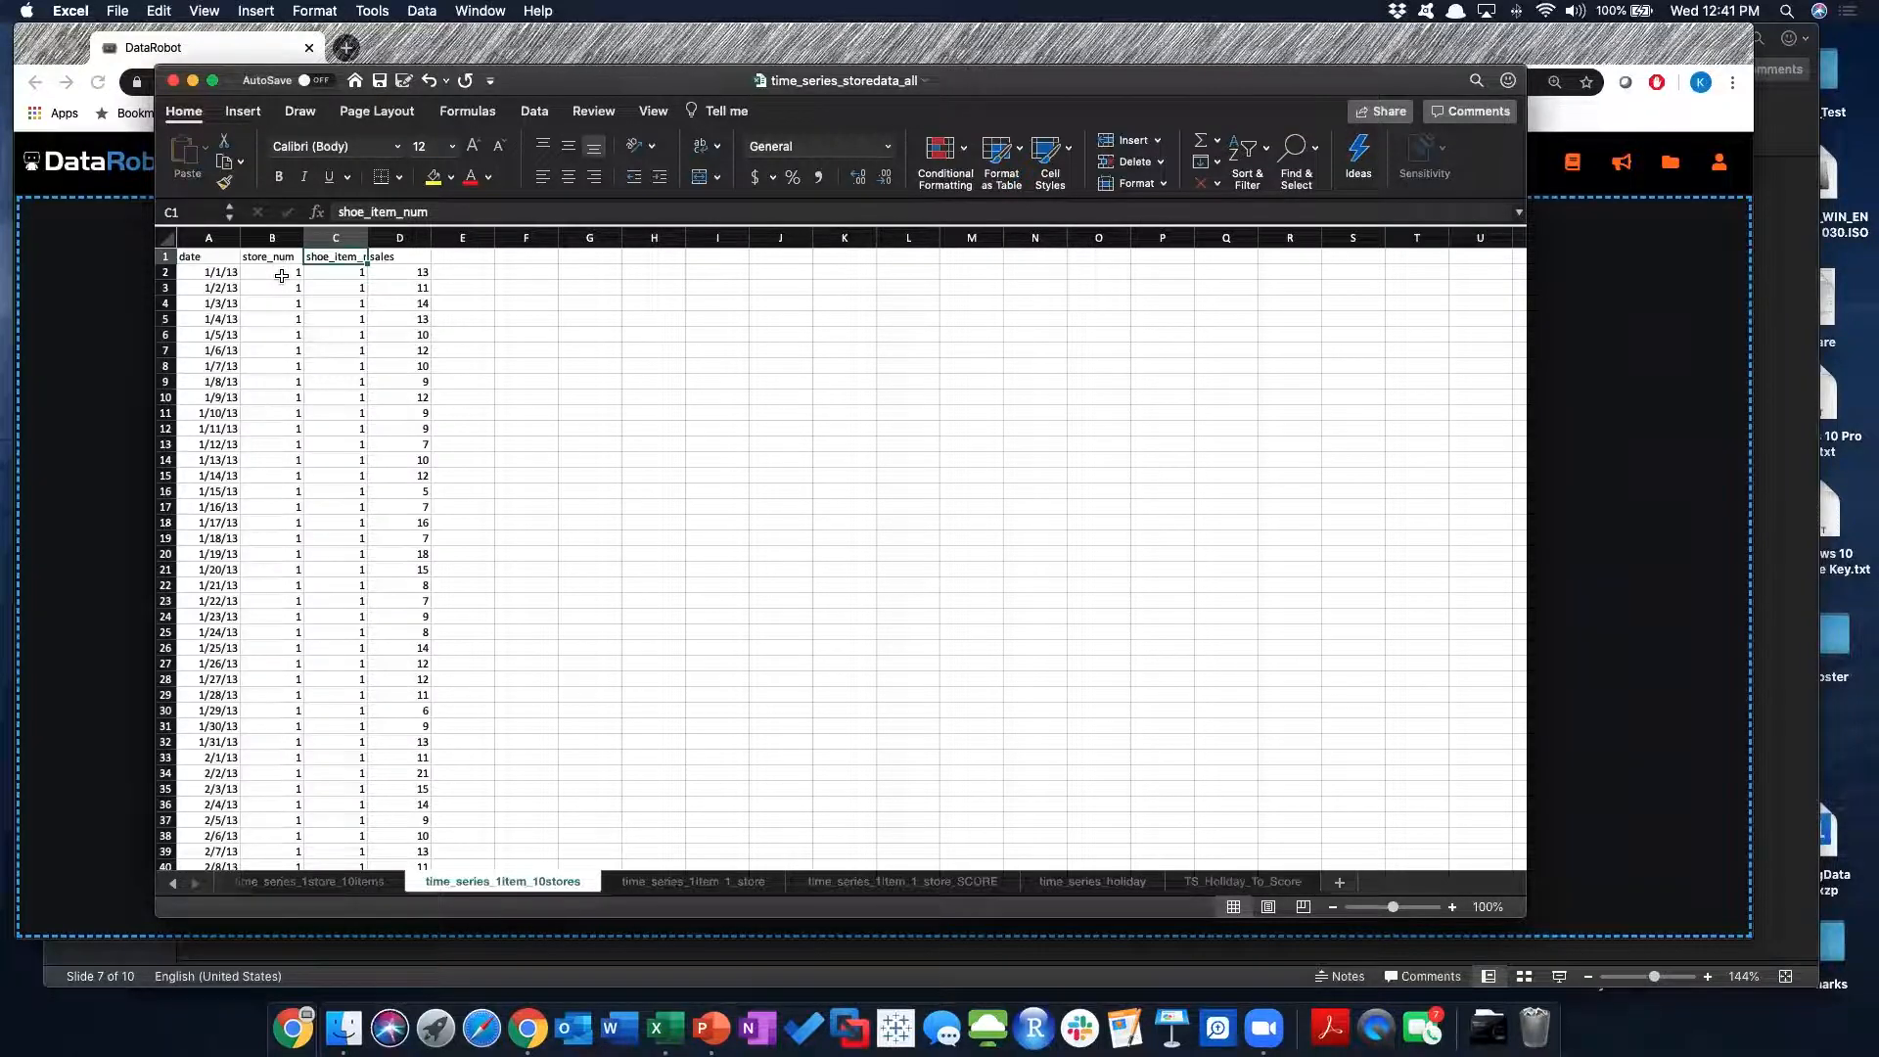
# Look through the time_series_1item_10stores rows to see how the store_num series are stacked by date
pyautogui.scroll(-12, 281, 276)
pyautogui.scroll(9, 281, 282)
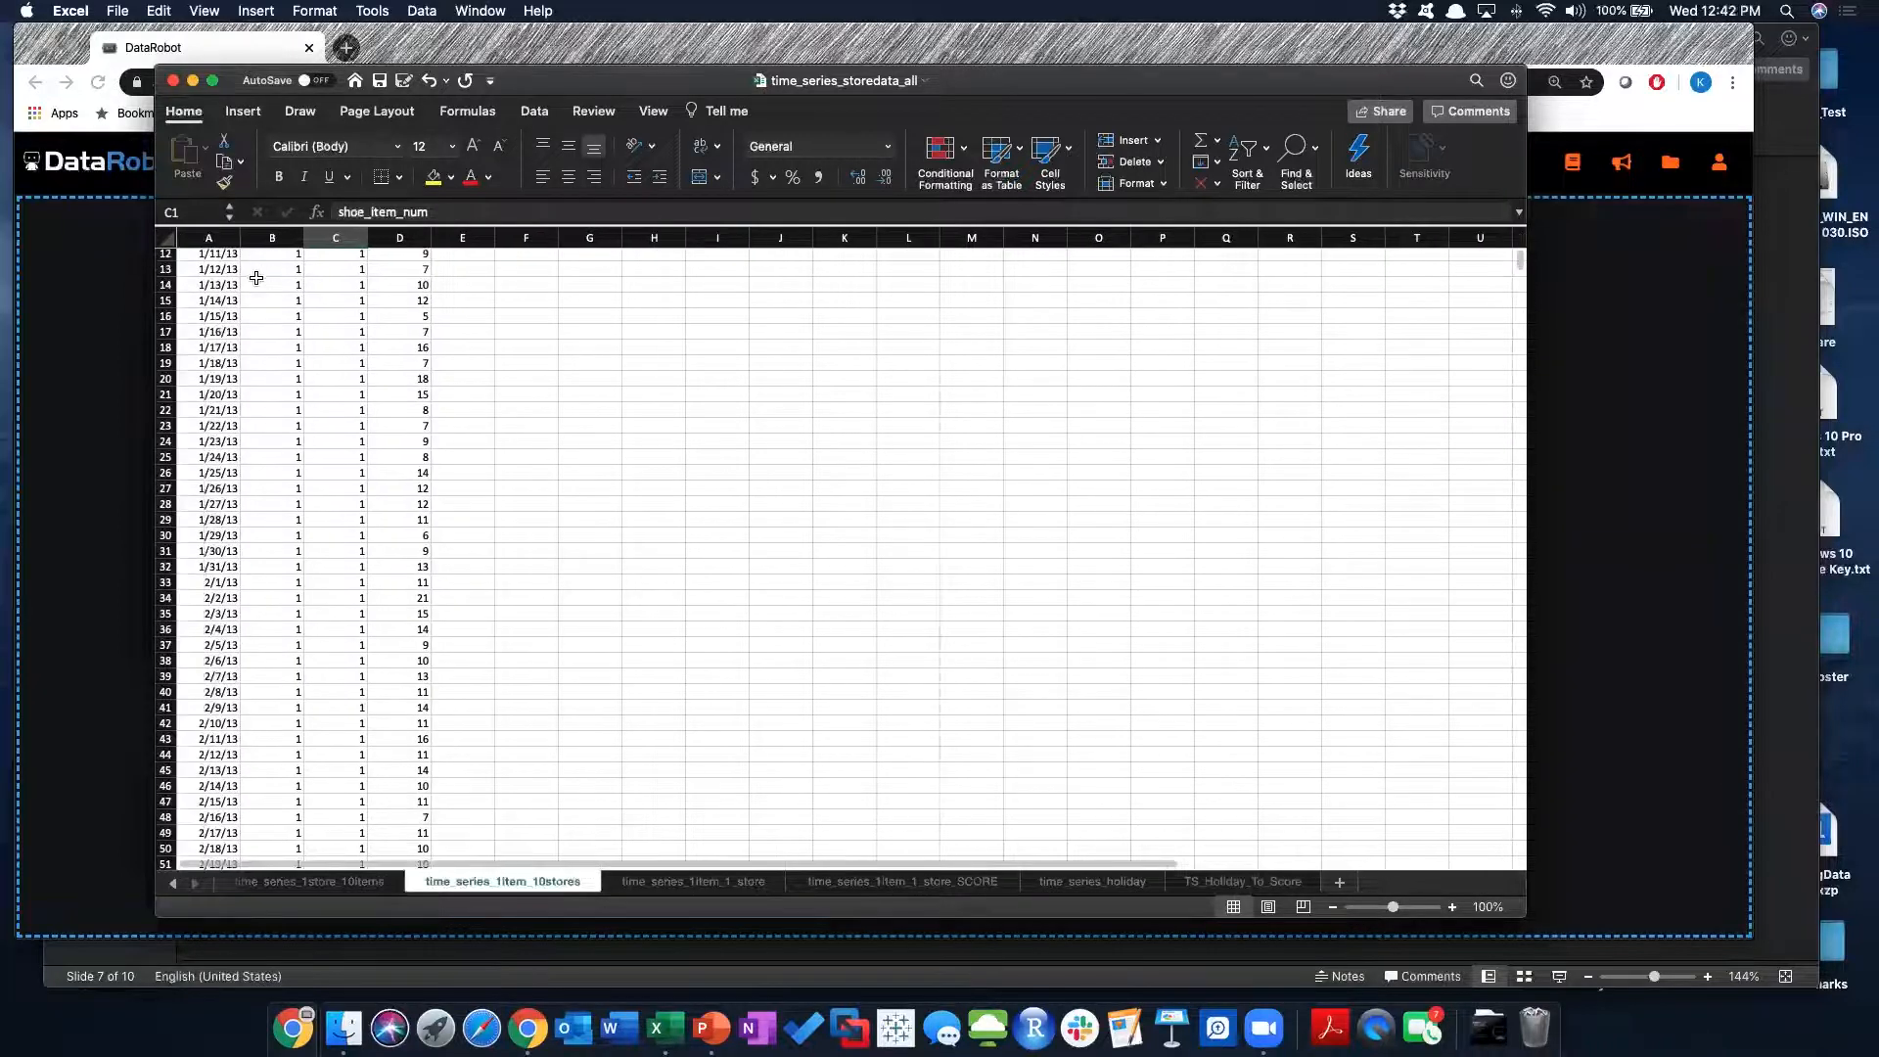
pyautogui.scroll(4, 257, 278)
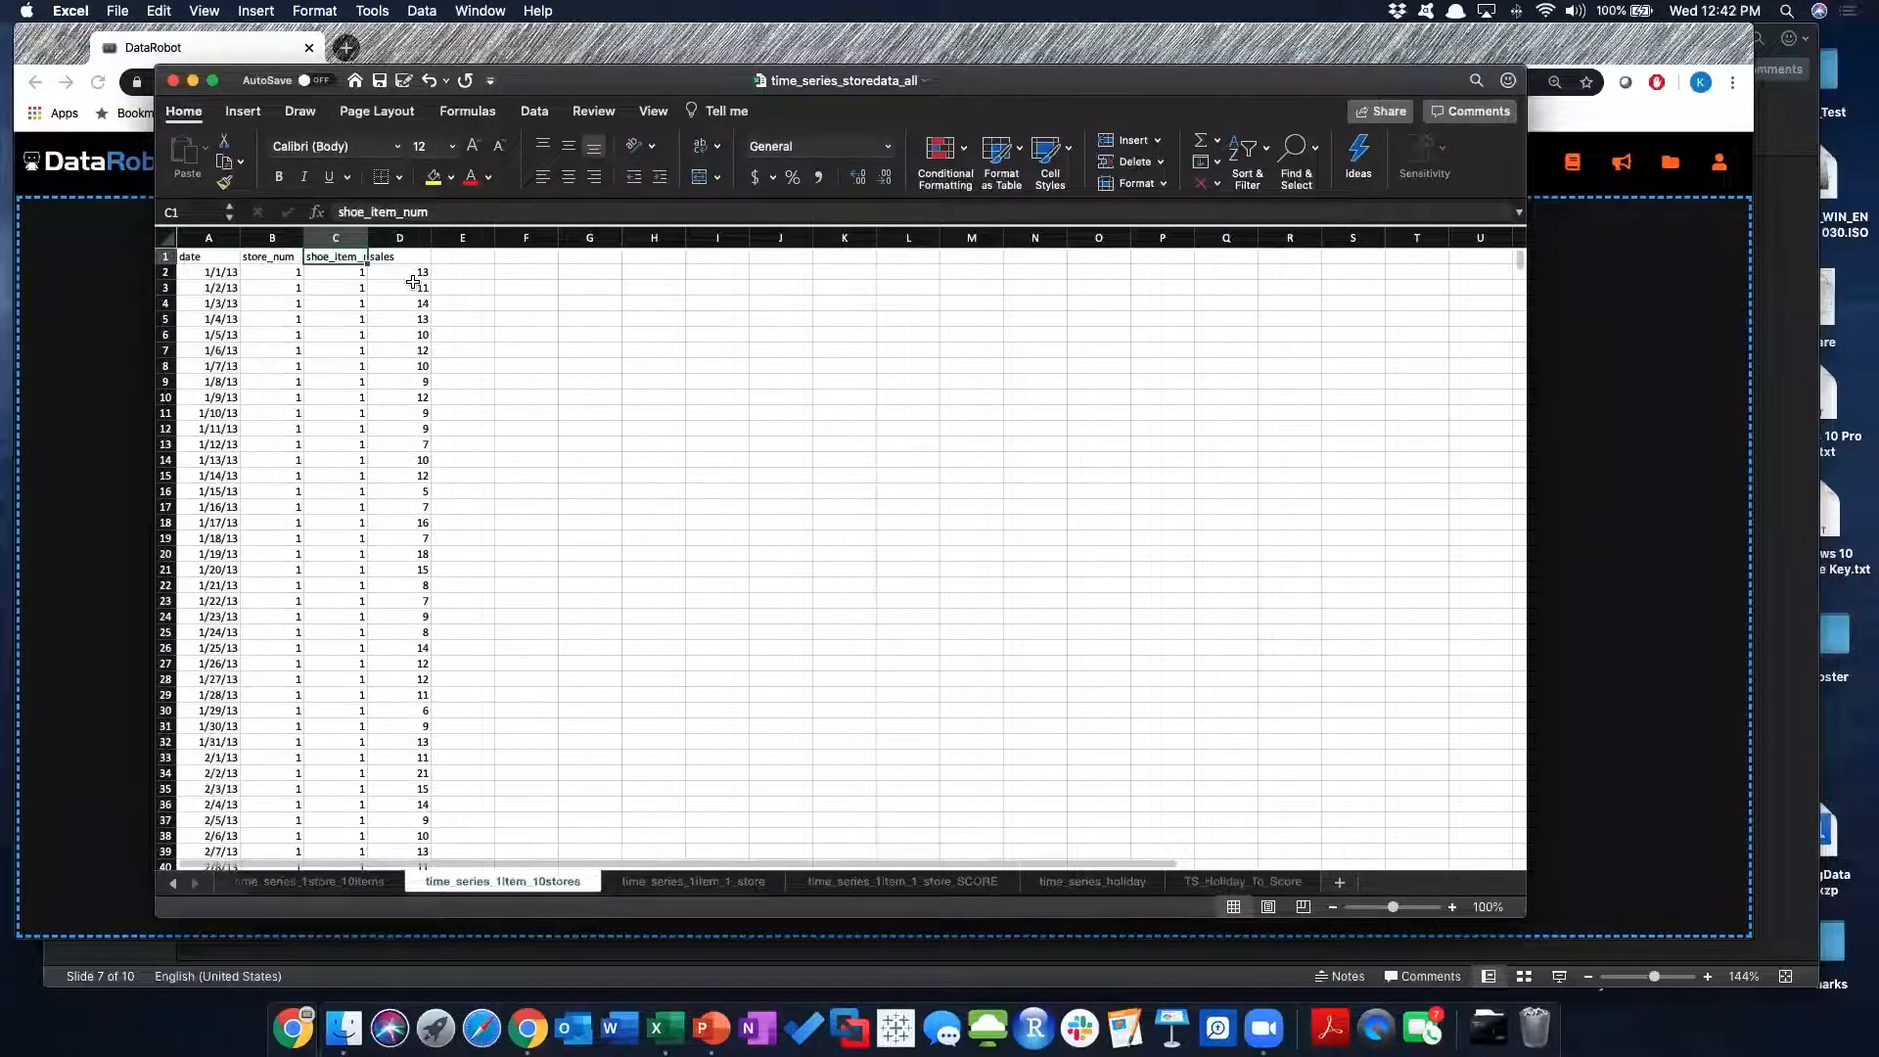
pyautogui.scroll(-20, 273, 508)
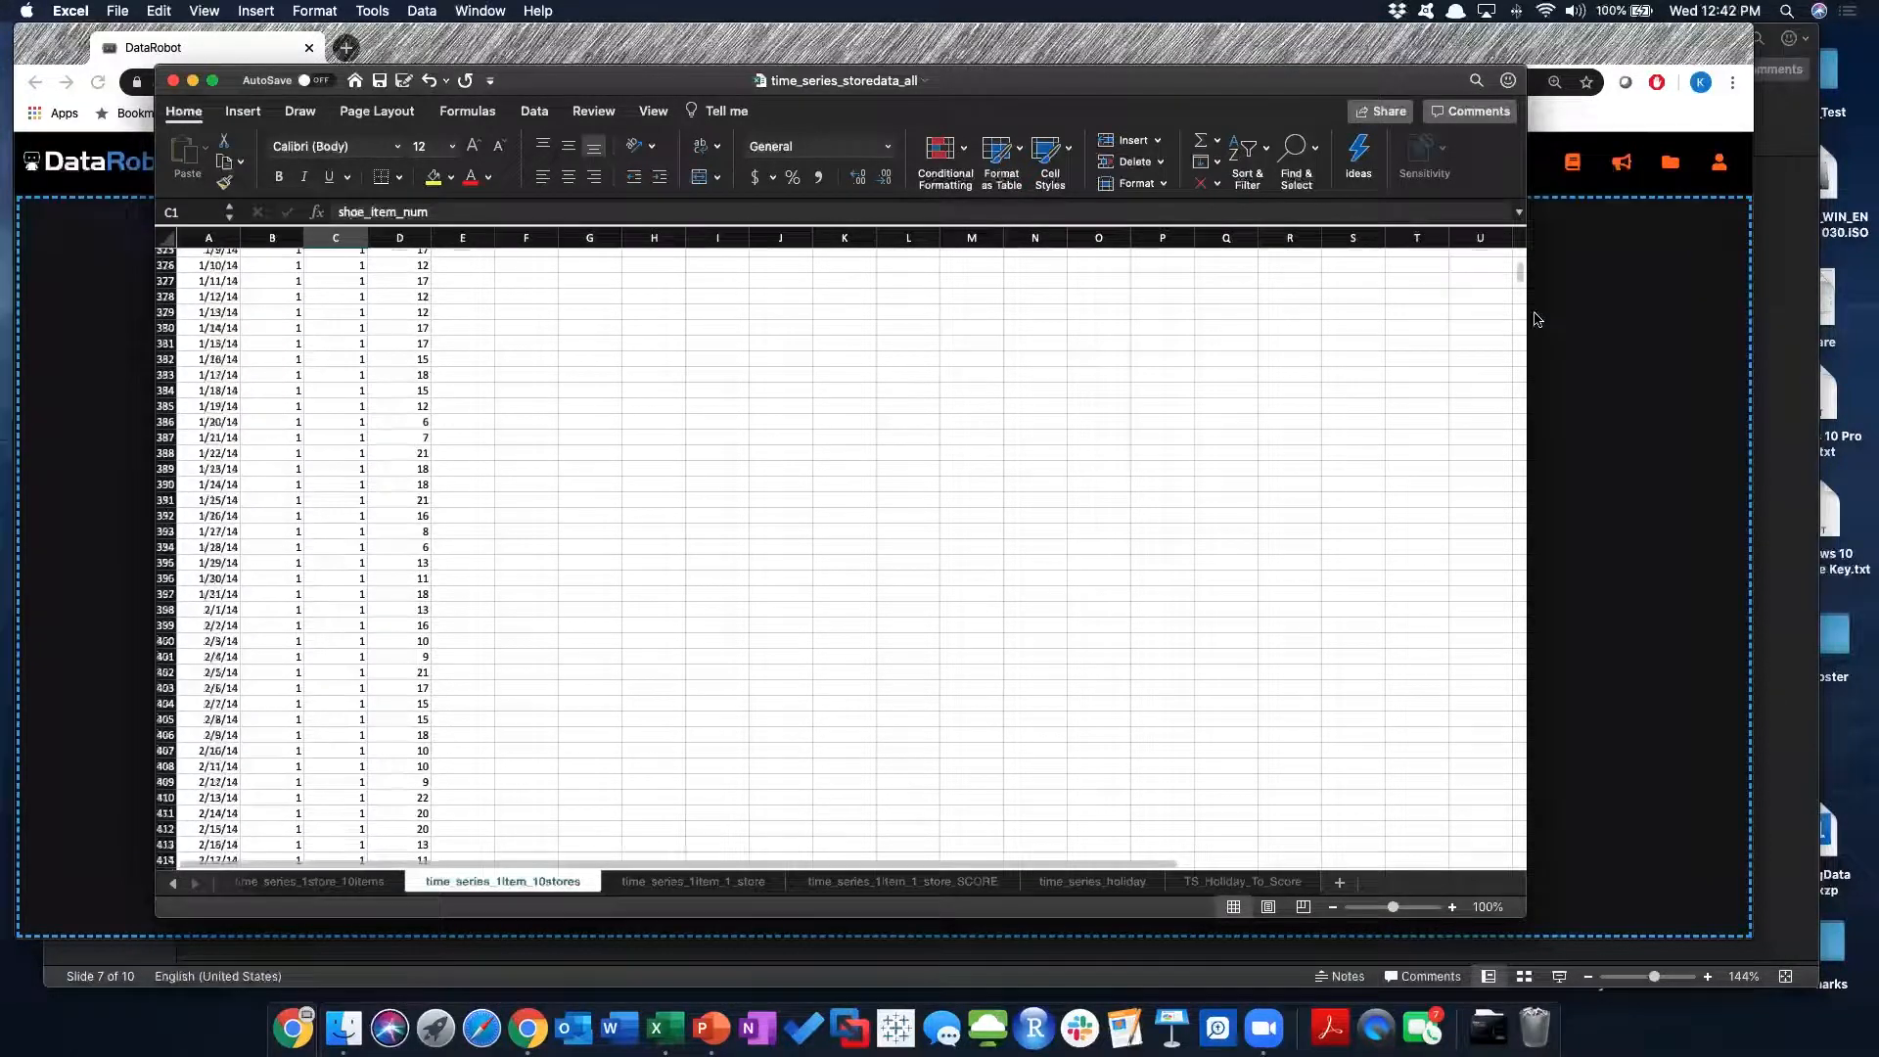
pyautogui.moveTo(1517, 272); pyautogui.dragTo(1497, 443)
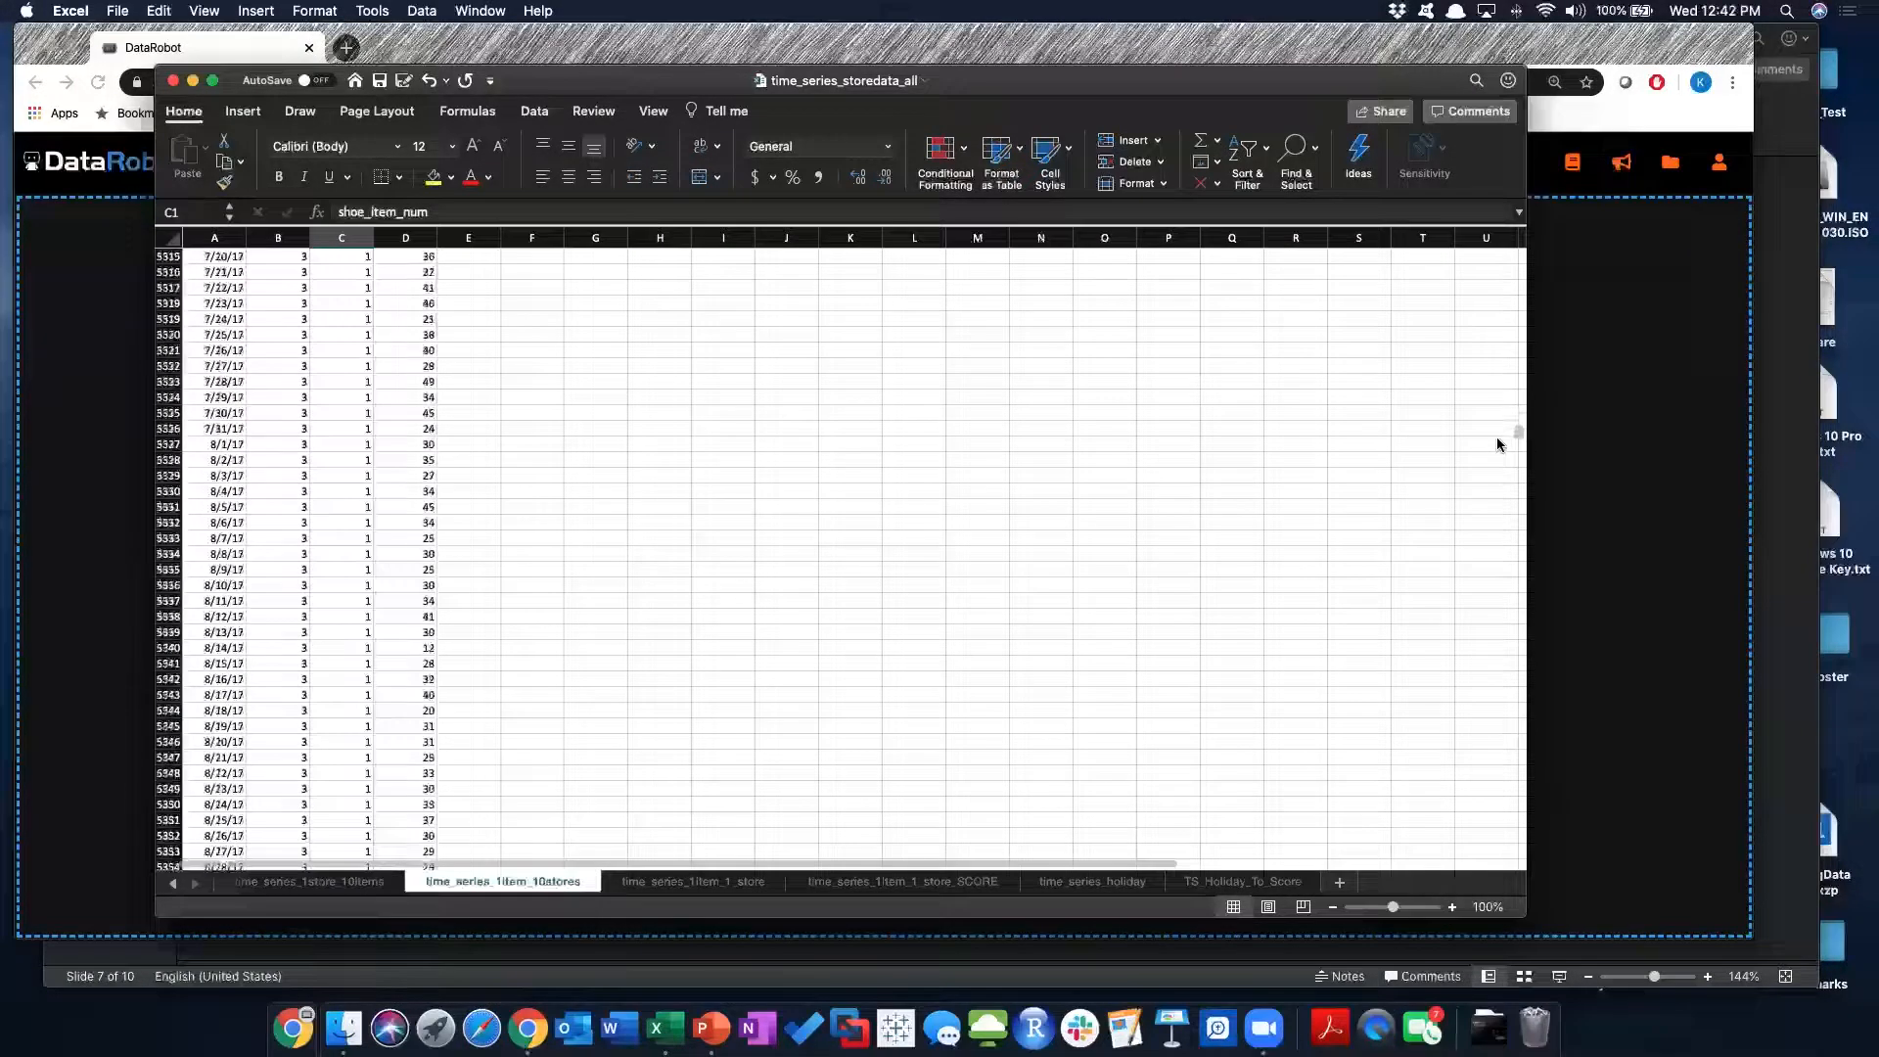
pyautogui.scroll(10, 288, 303)
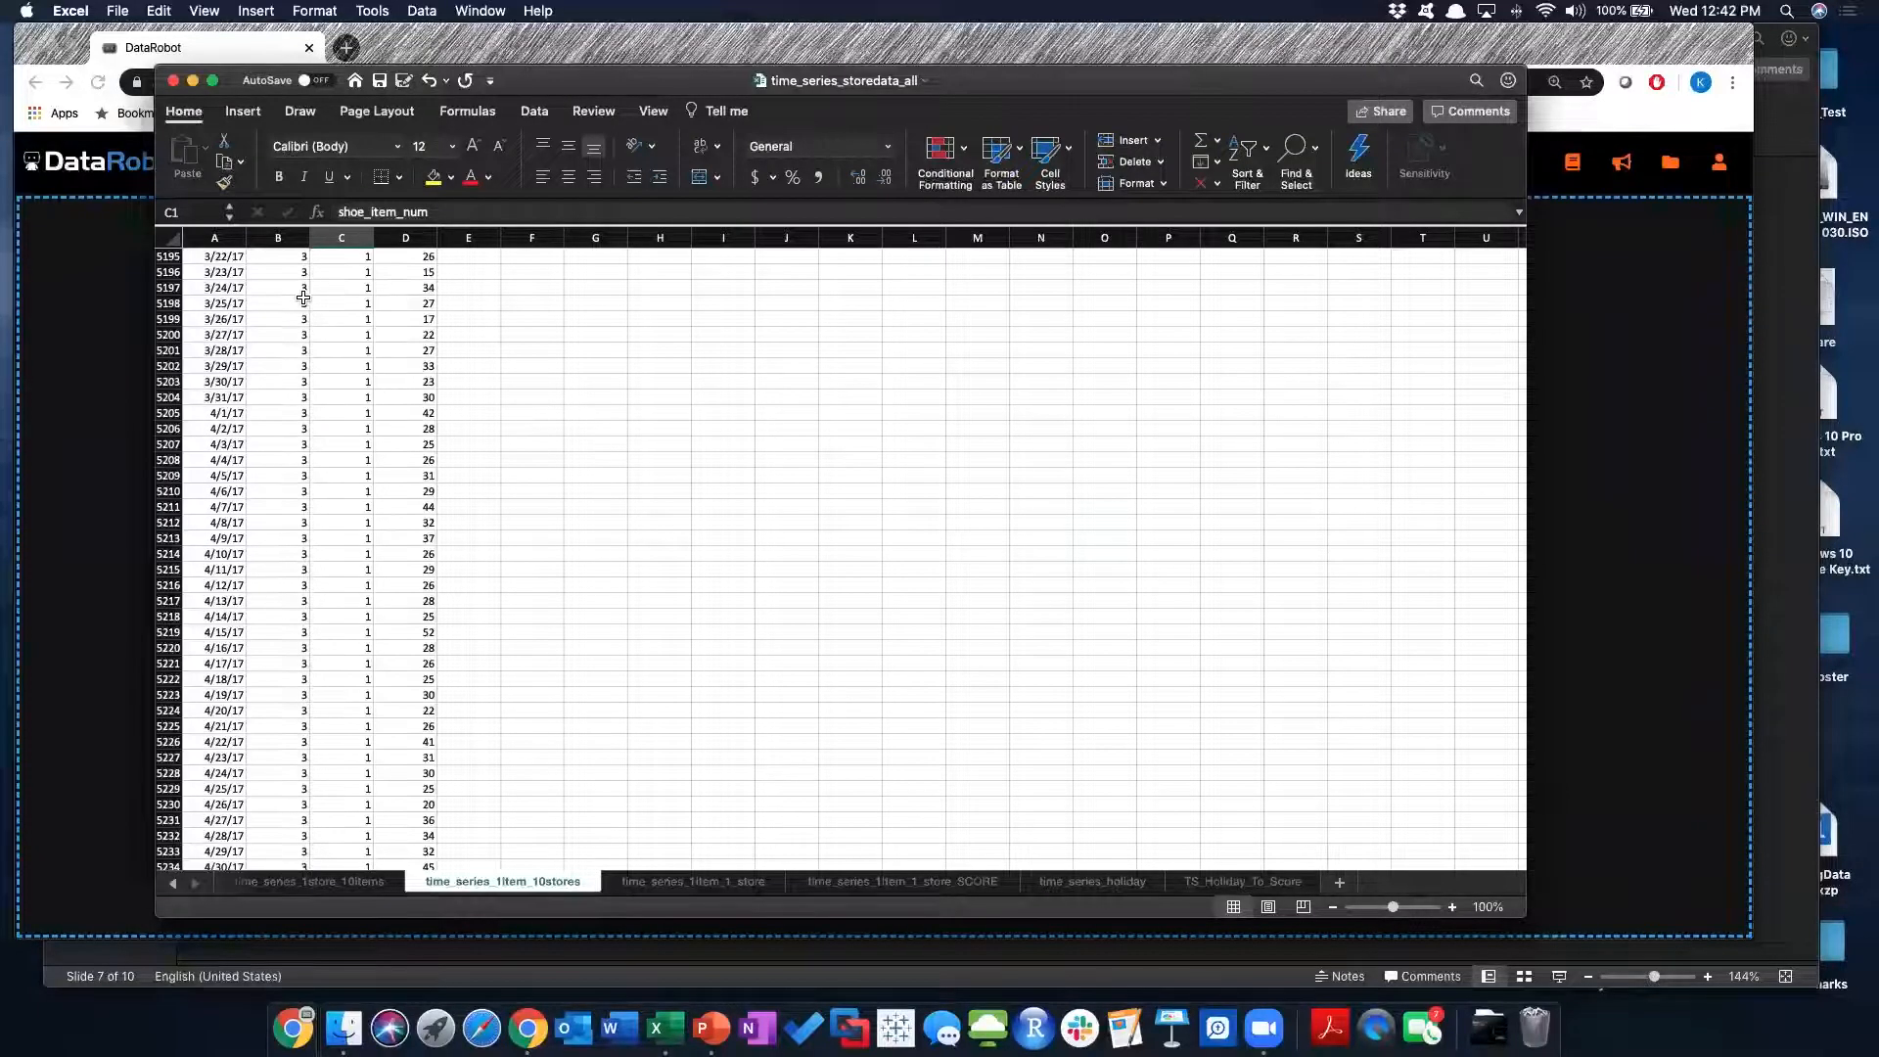
pyautogui.click(297, 258)
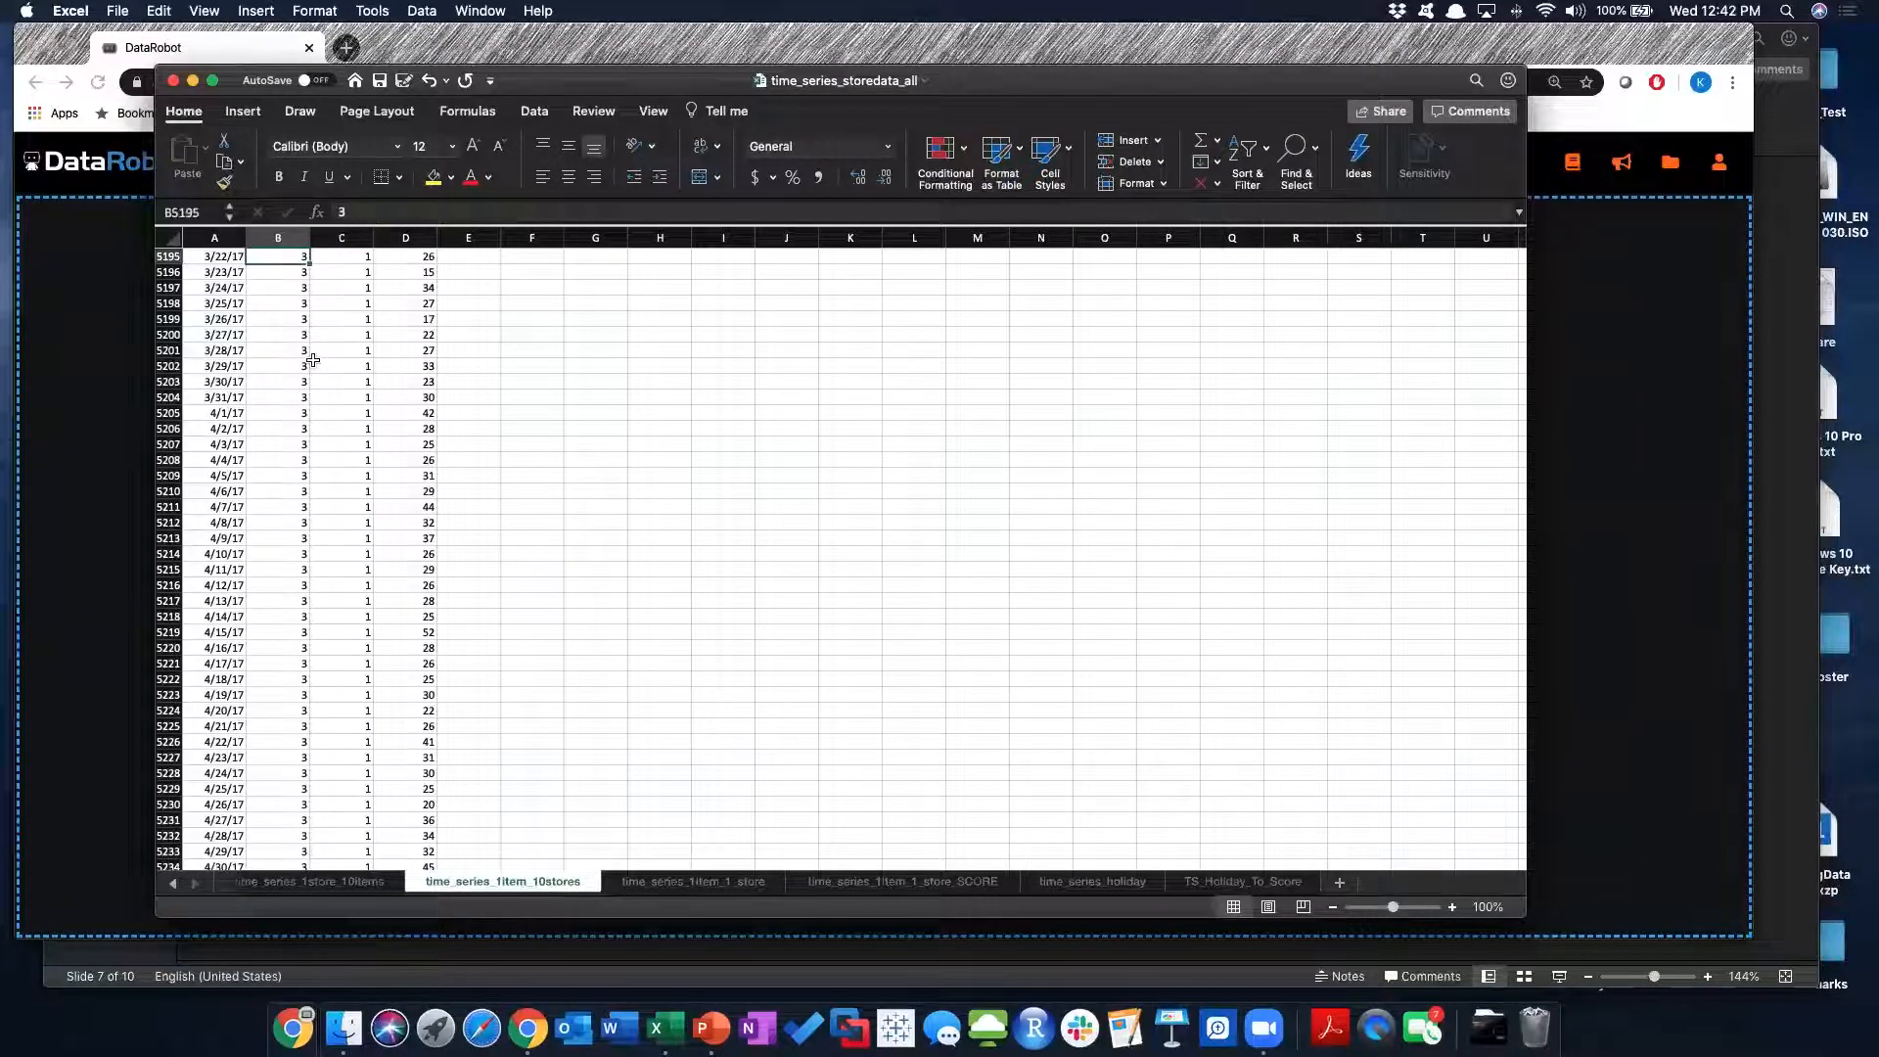
pyautogui.moveTo(284, 272); pyautogui.dragTo(296, 743)
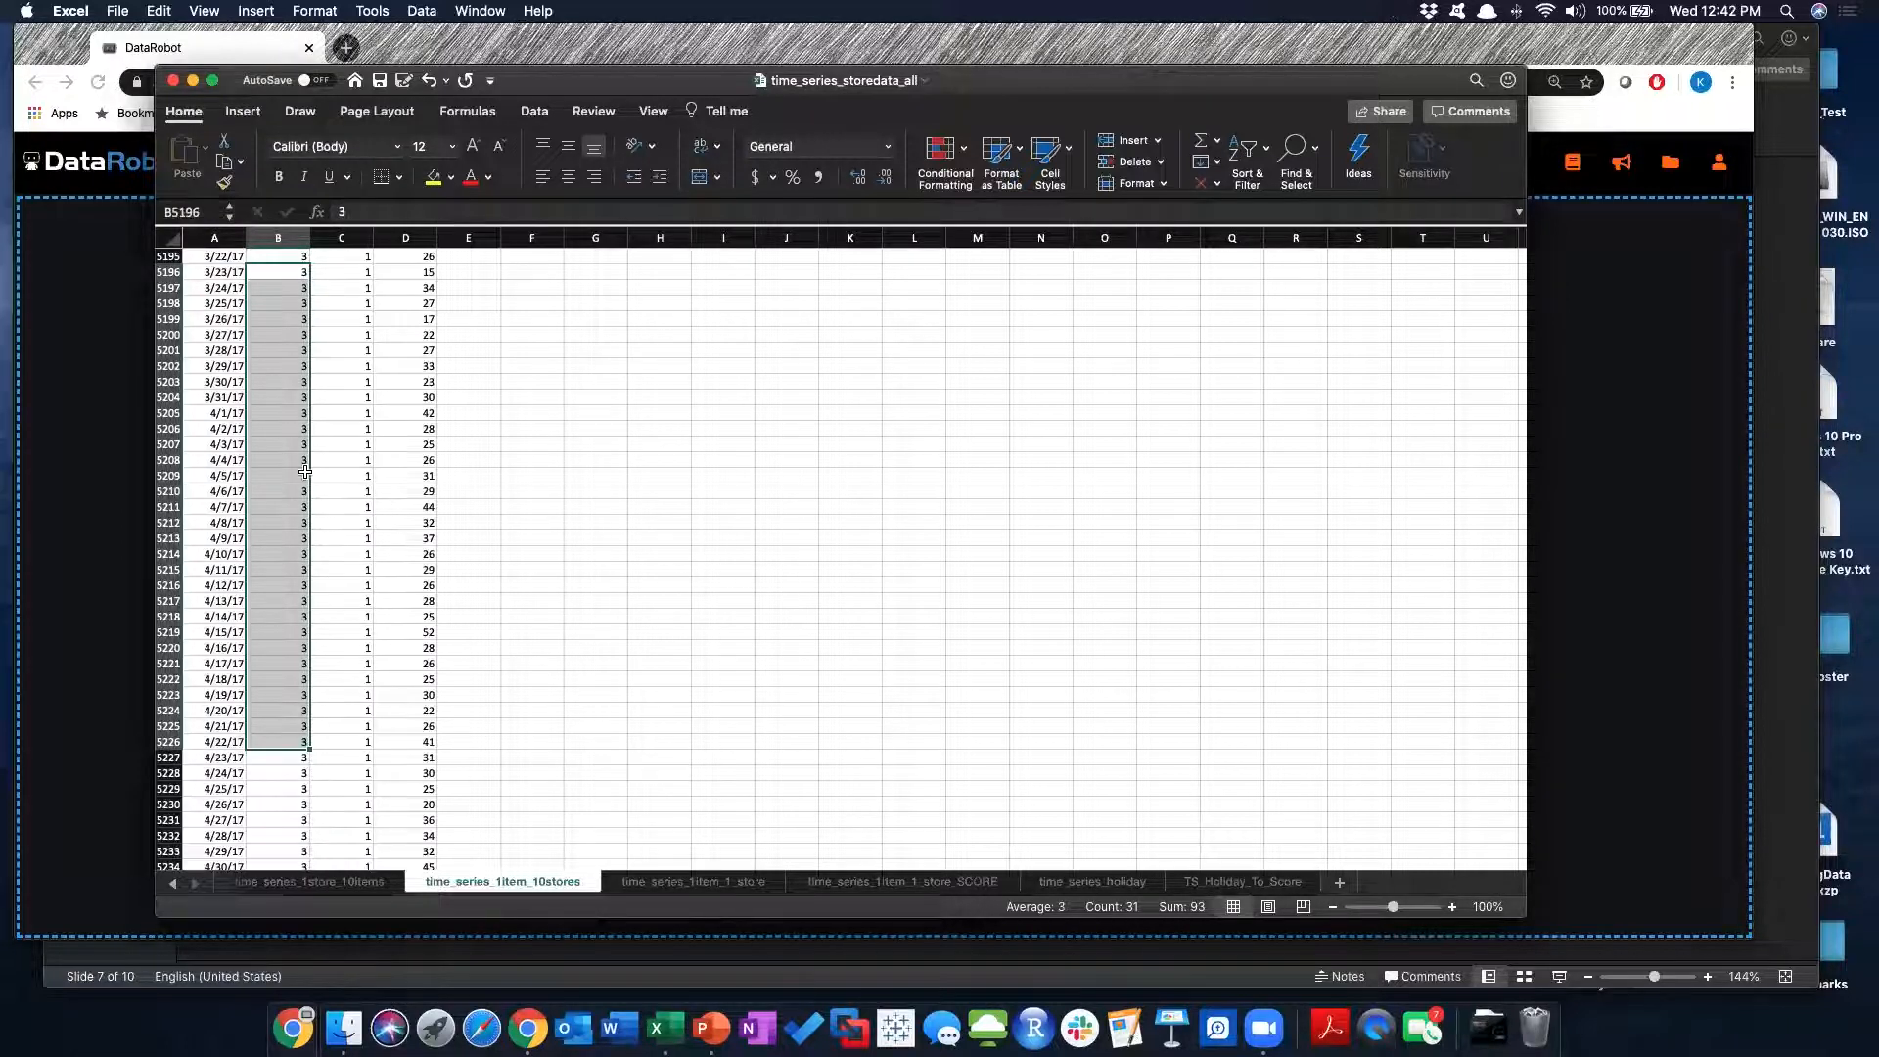
pyautogui.click(278, 427)
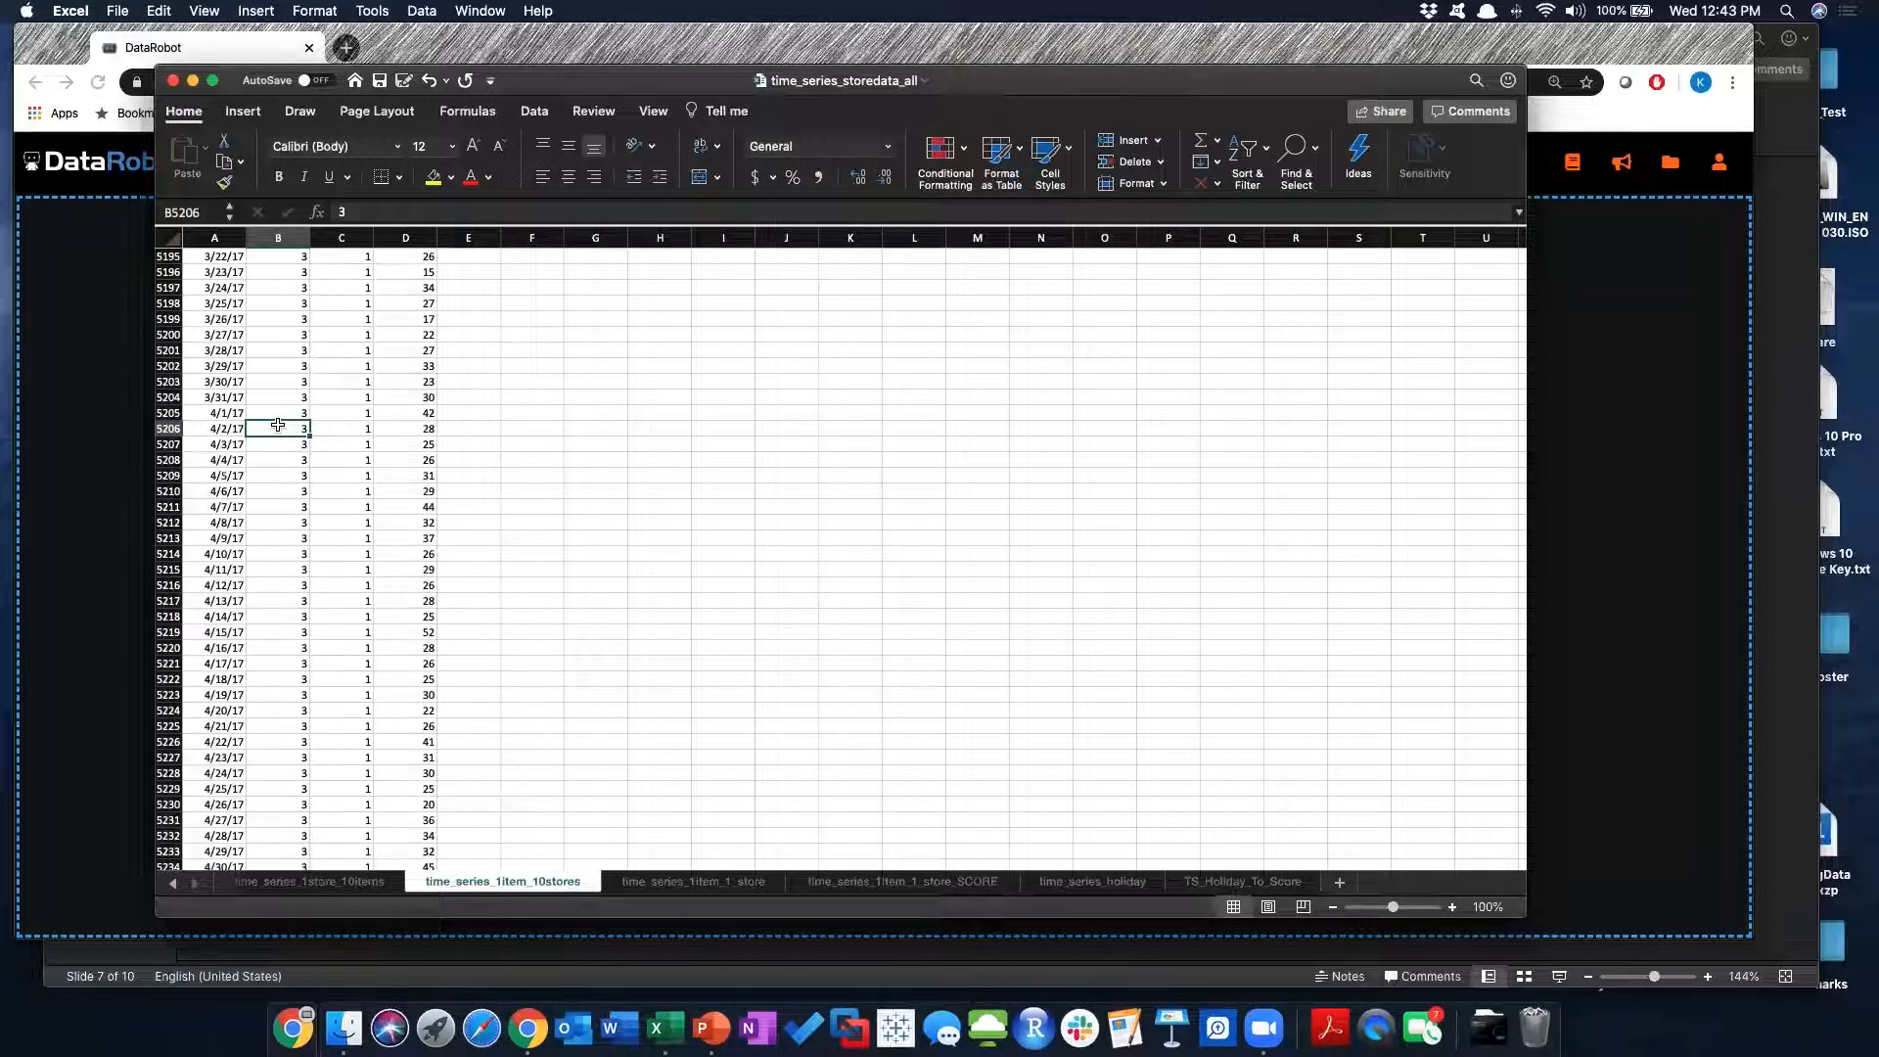
# Switch back to DataRobot and create a project from time_series_1item_10stores.csv in the Time Series folder
pyautogui.click(86, 760)
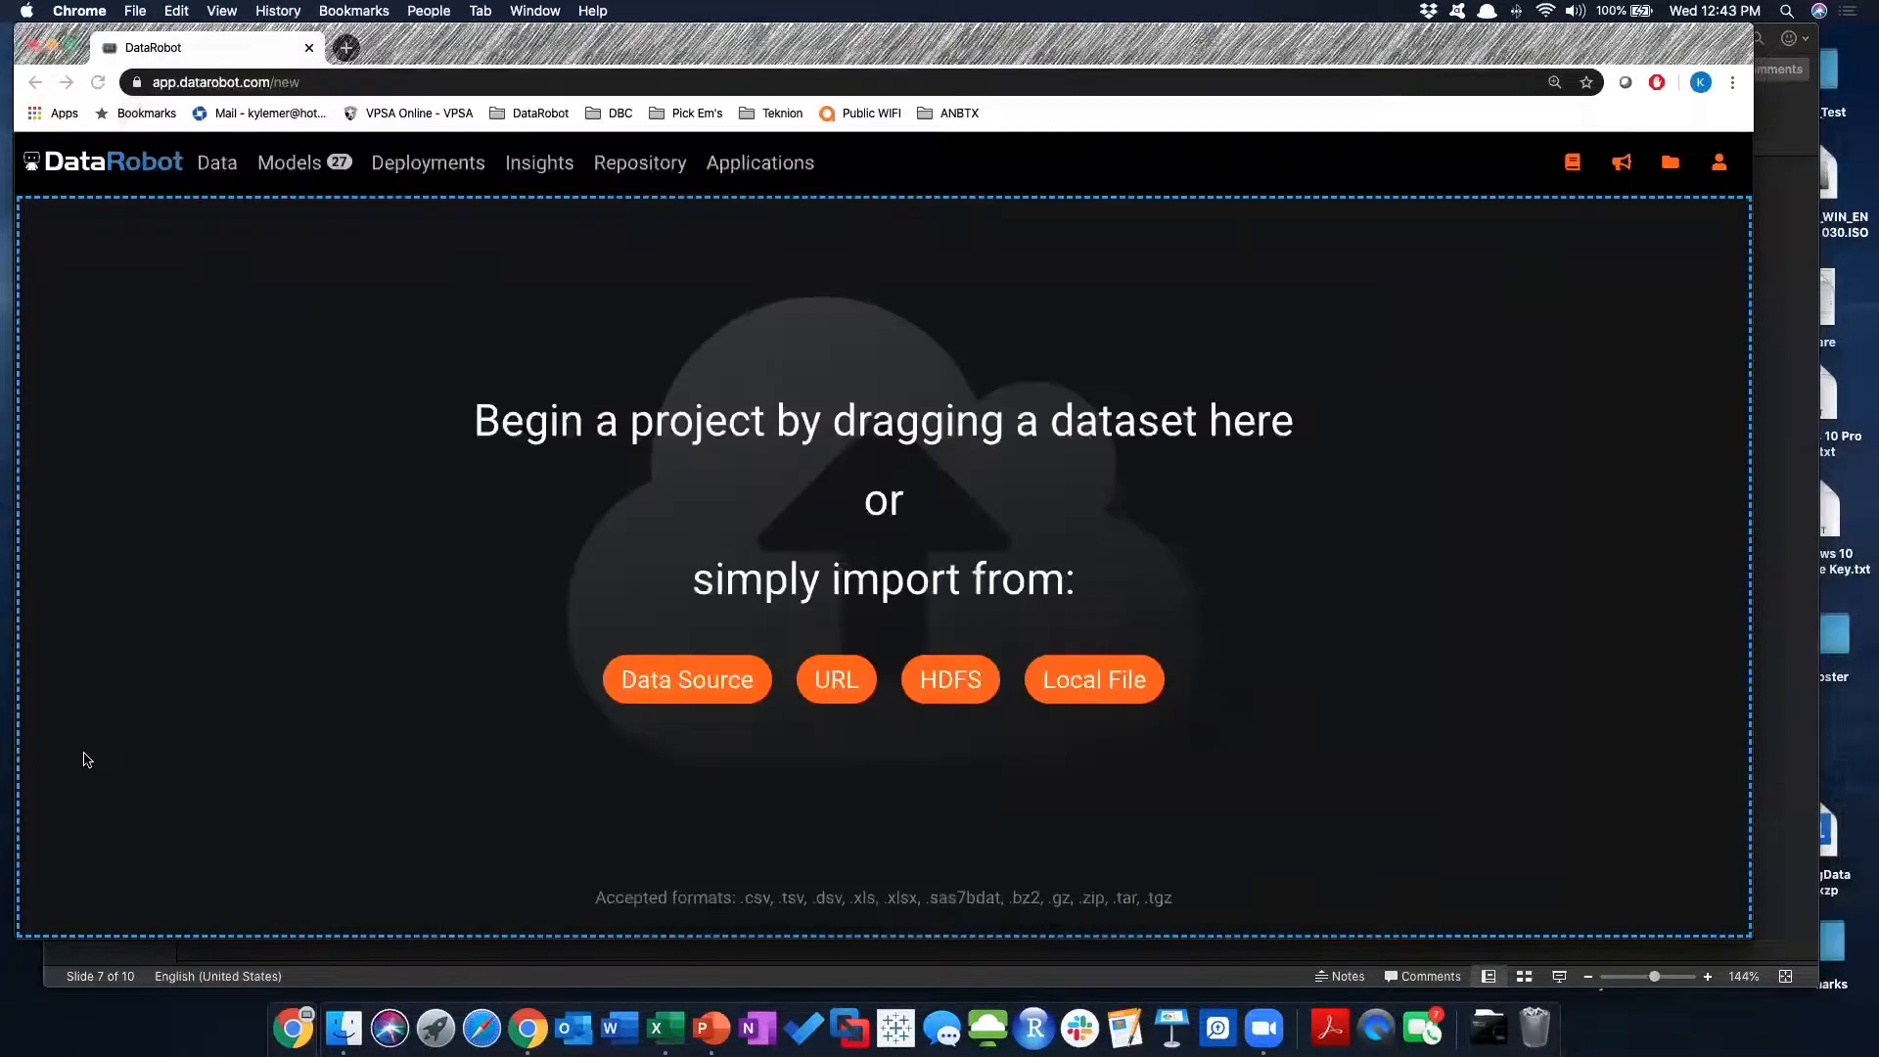
pyautogui.click(343, 1028)
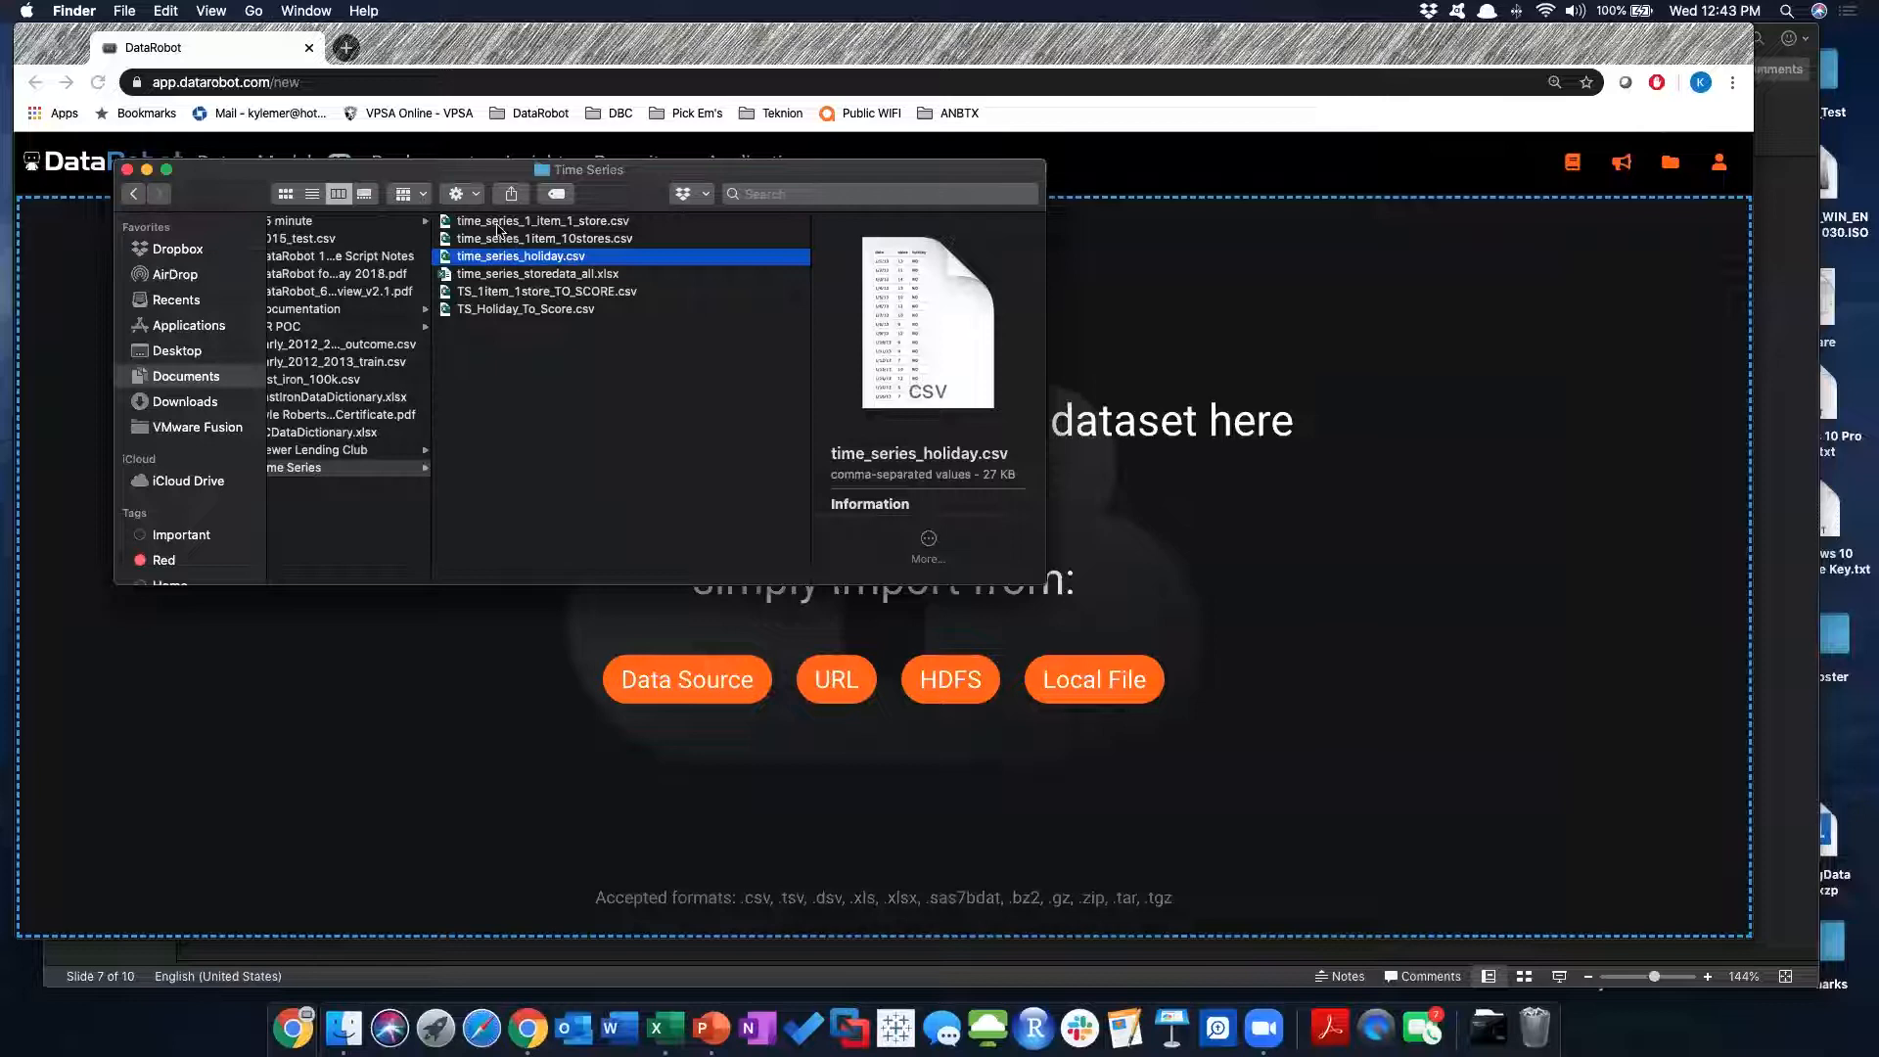
pyautogui.moveTo(493, 239); pyautogui.dragTo(1116, 709)
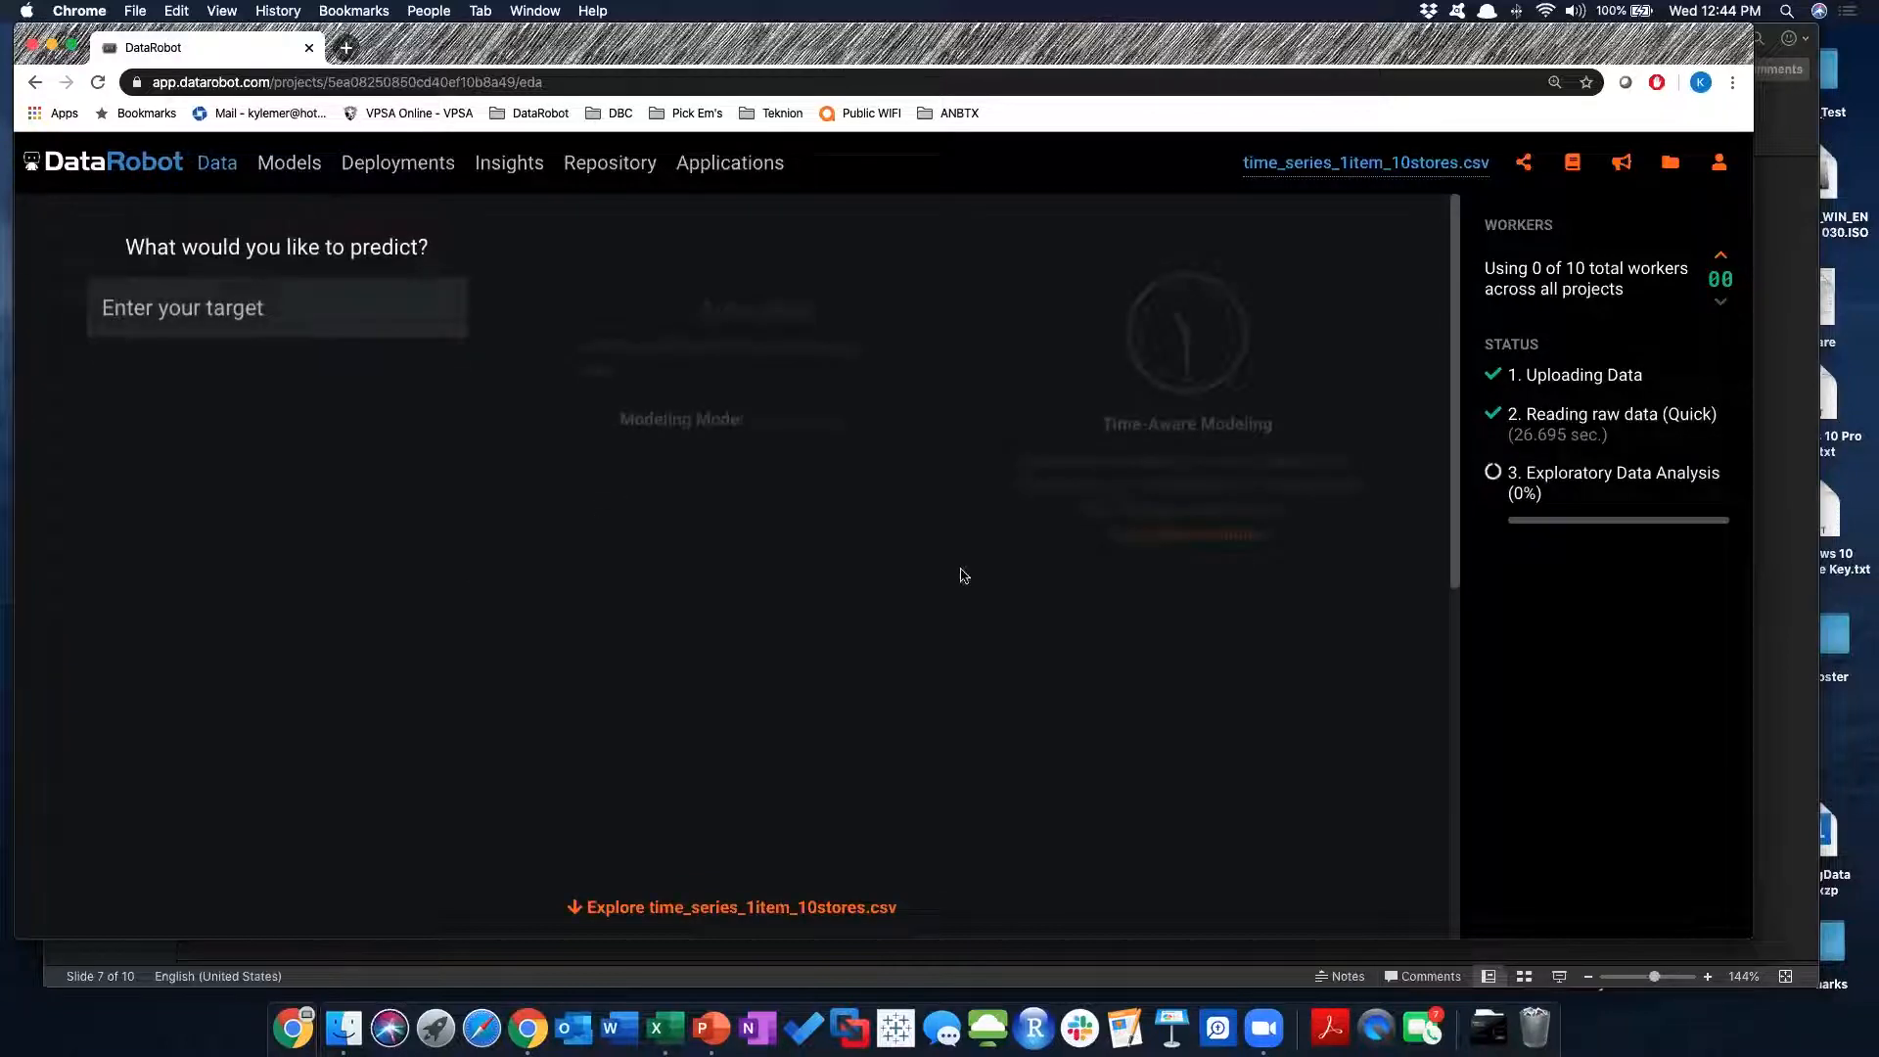
# Set sales as the prediction target and set up Time Series Modeling with date as the primary date/time feature
pyautogui.click(240, 318)
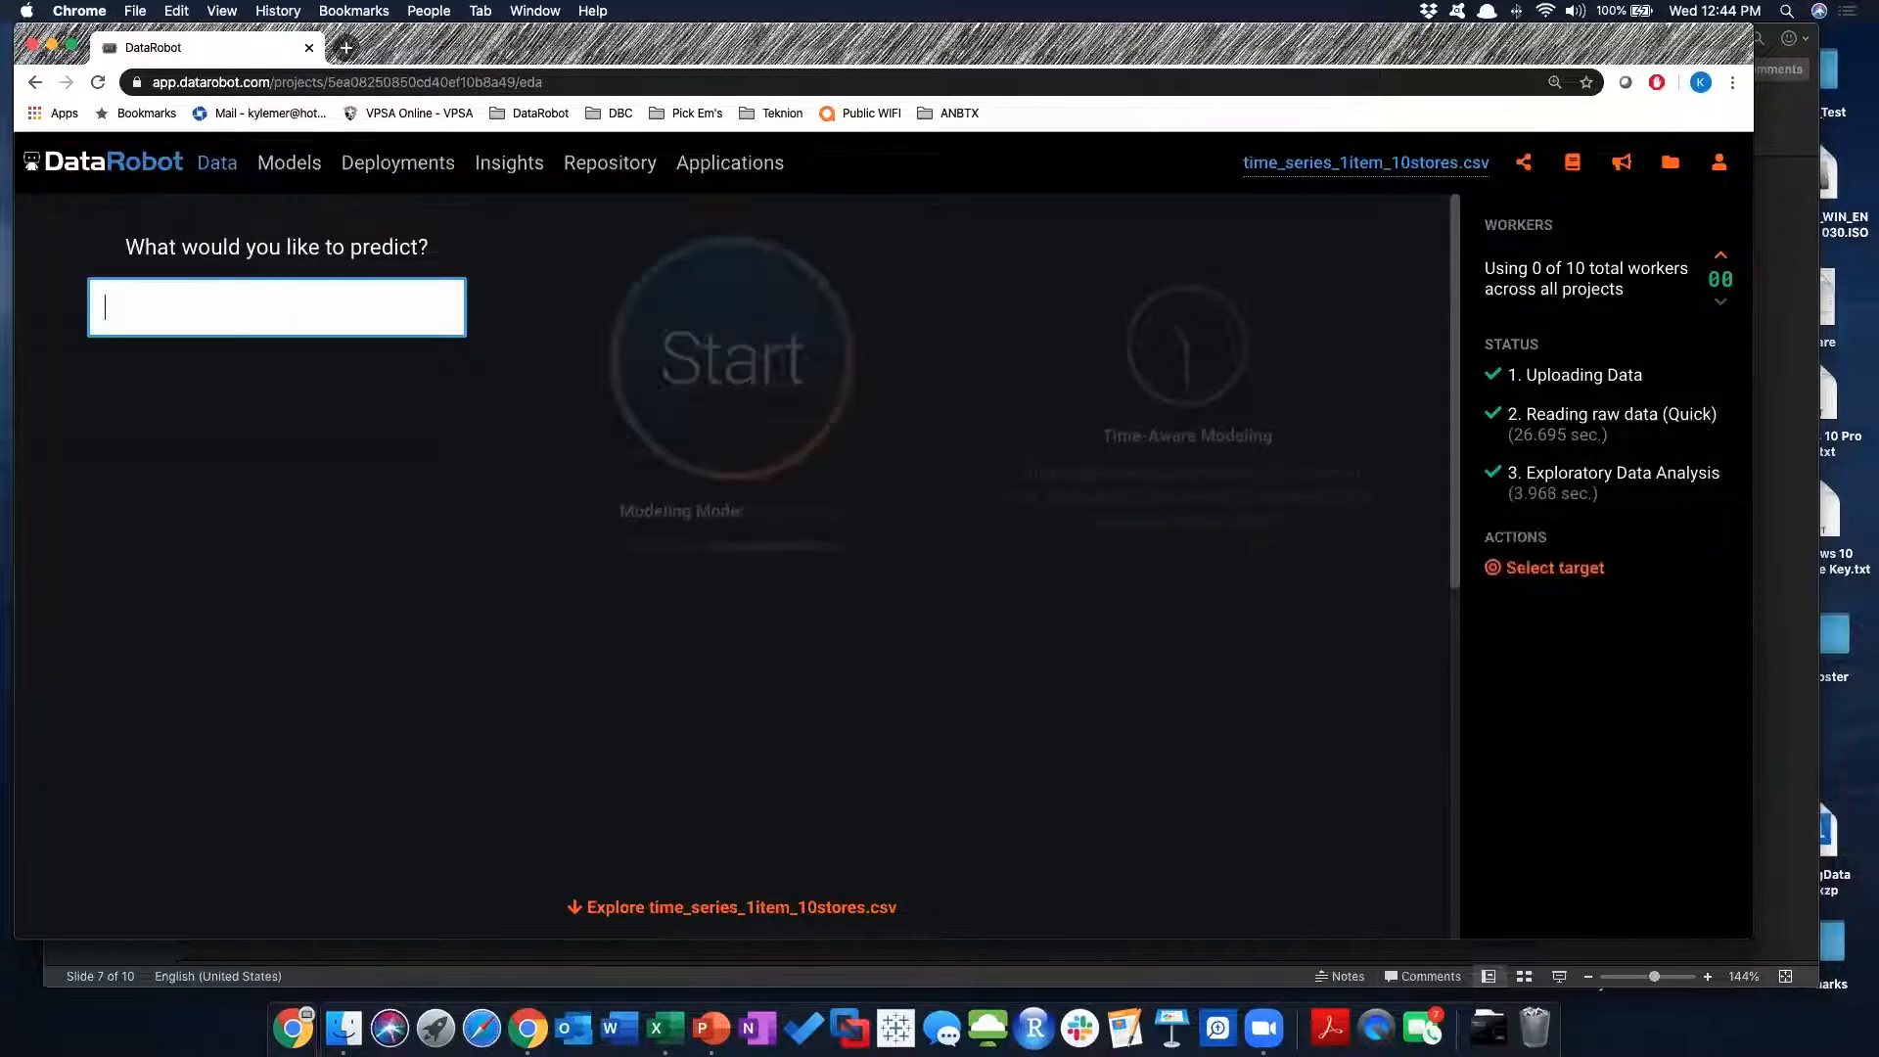
pyautogui.write('sale')
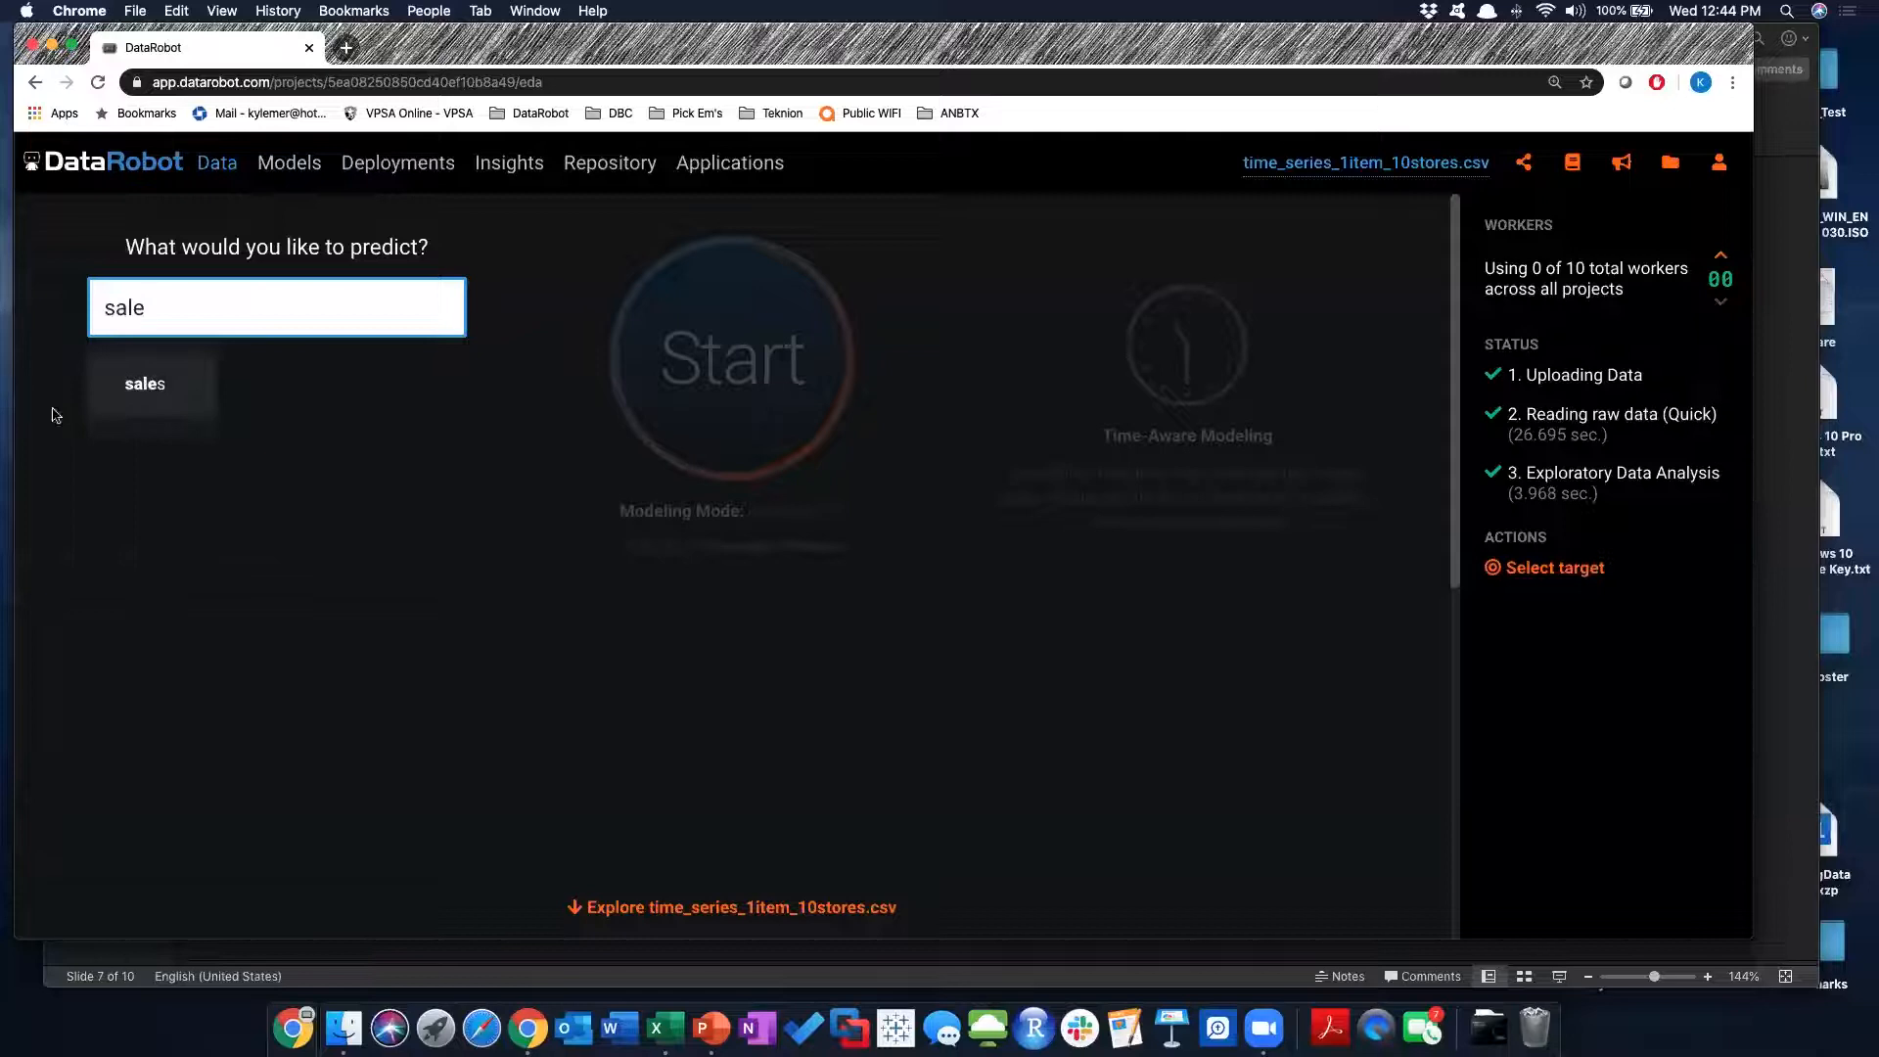
pyautogui.click(145, 384)
pyautogui.click(1223, 573)
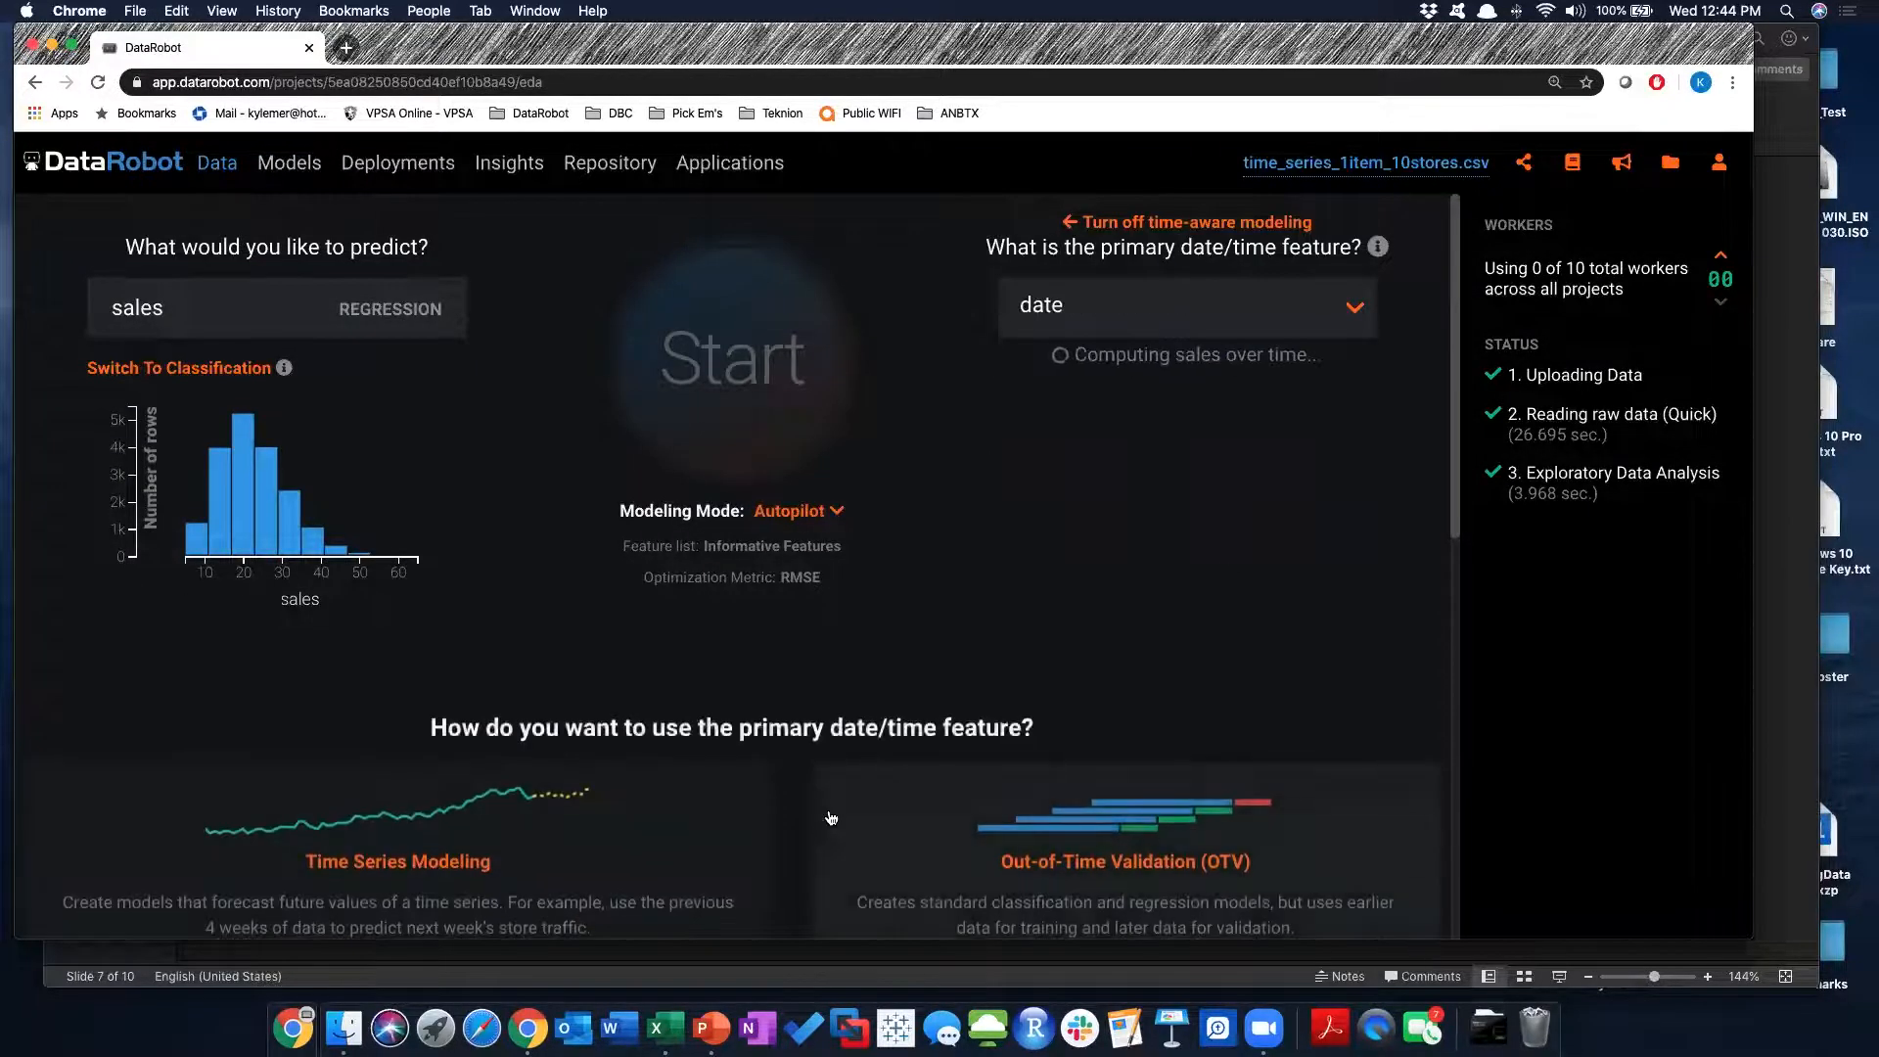
pyautogui.scroll(-5, 519, 804)
pyautogui.click(491, 559)
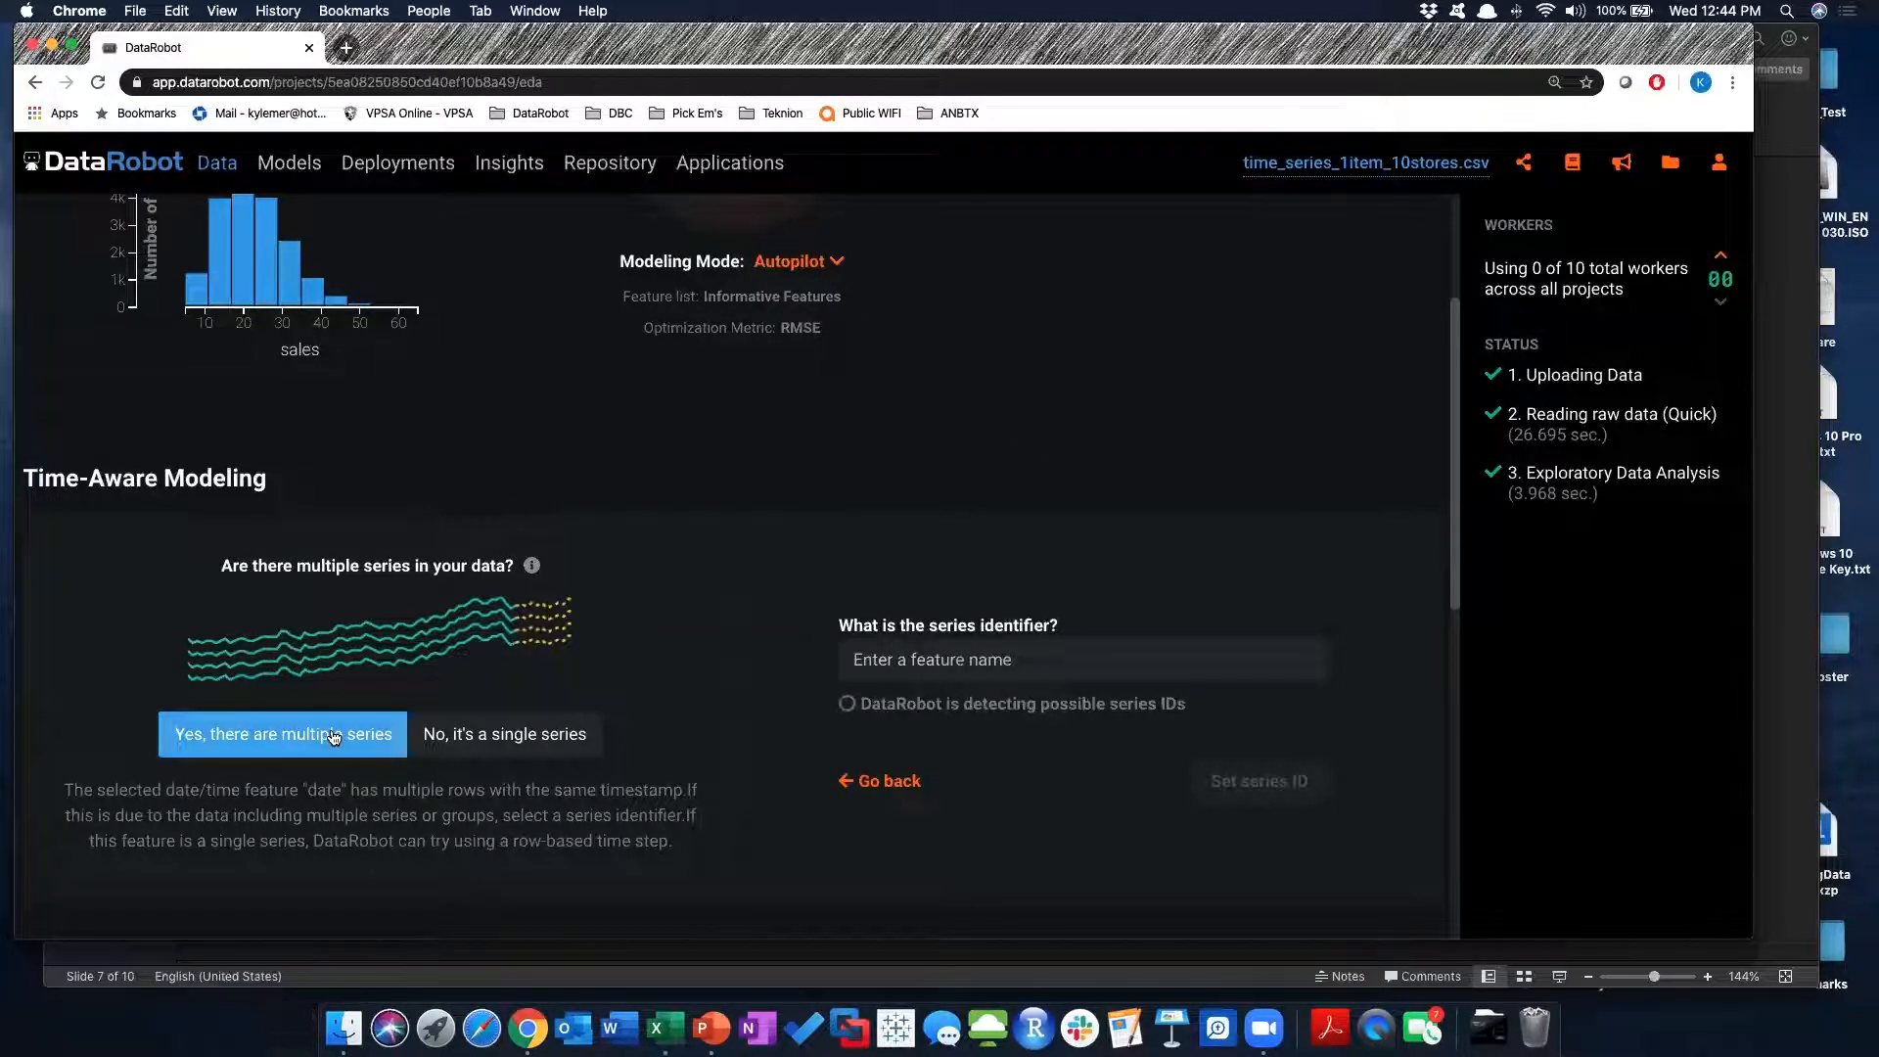
# Set store_num as the series identifier for the multiple series and review the feature derivation and forecast window settings
pyautogui.click(1024, 658)
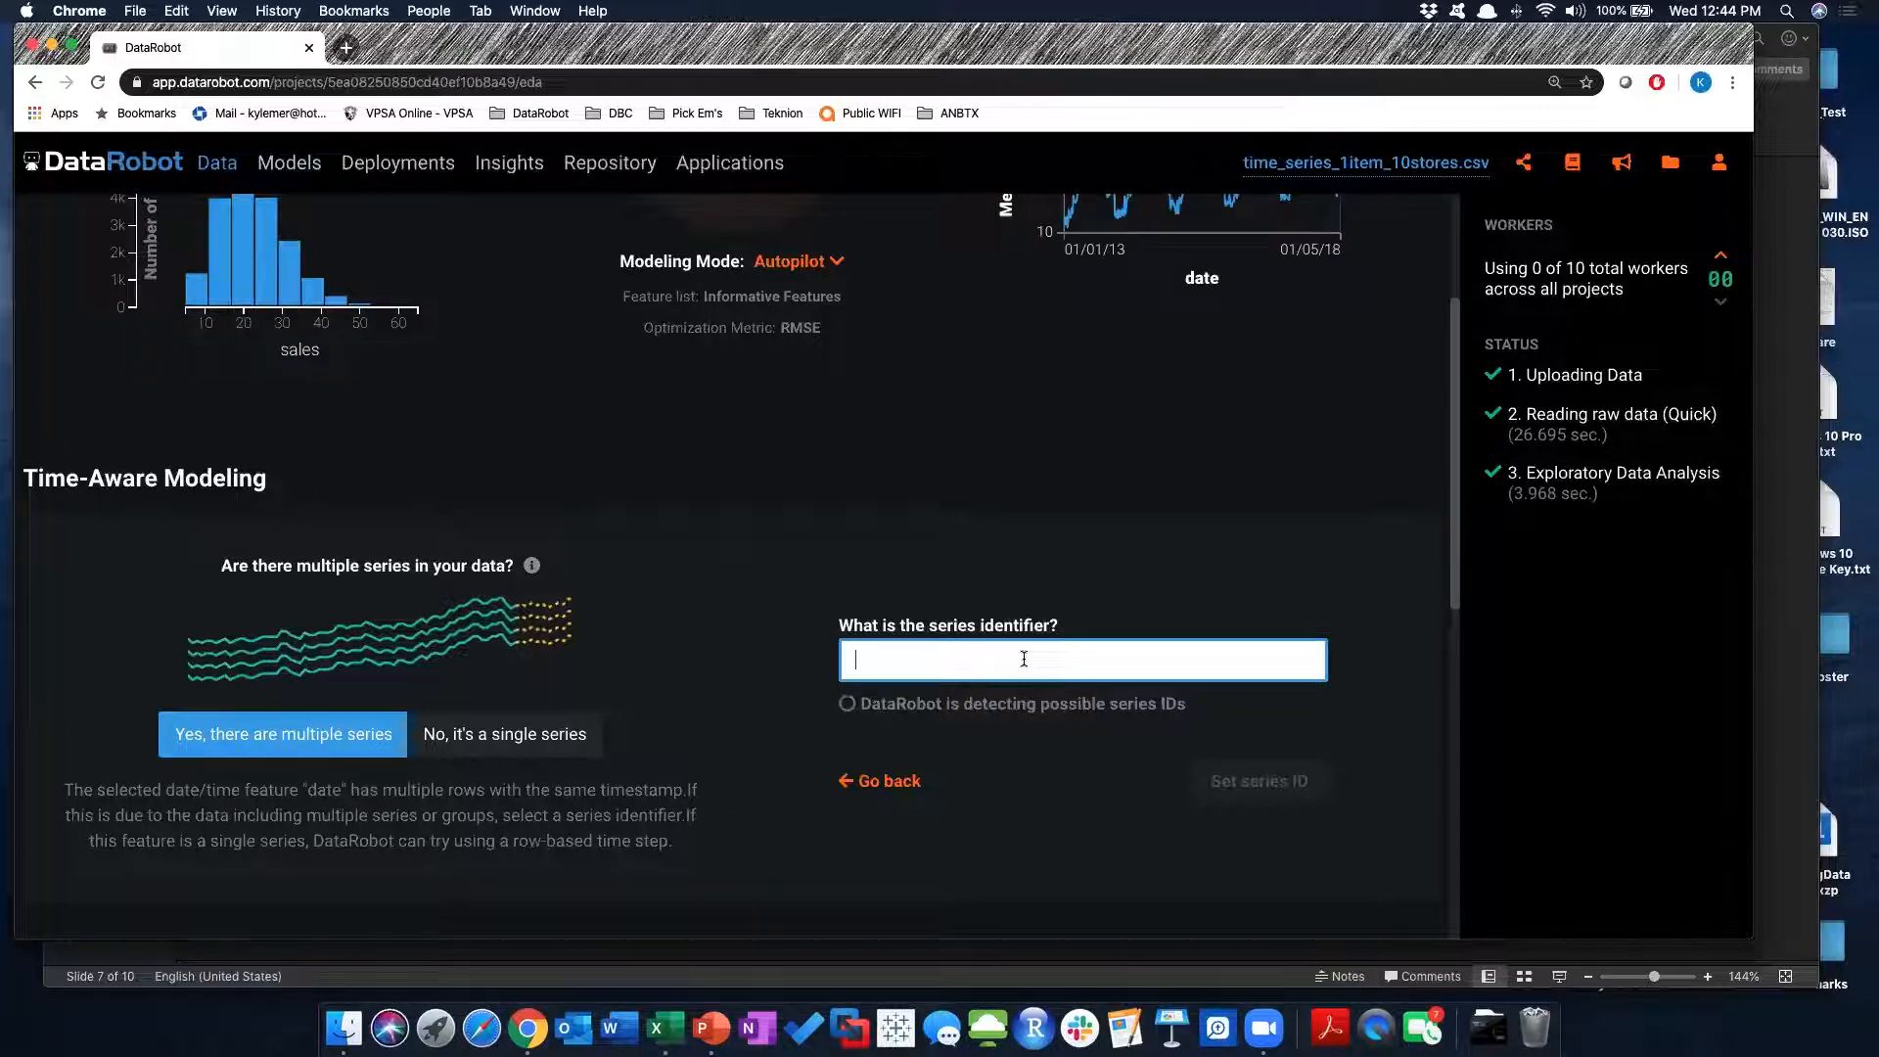
pyautogui.write('sto')
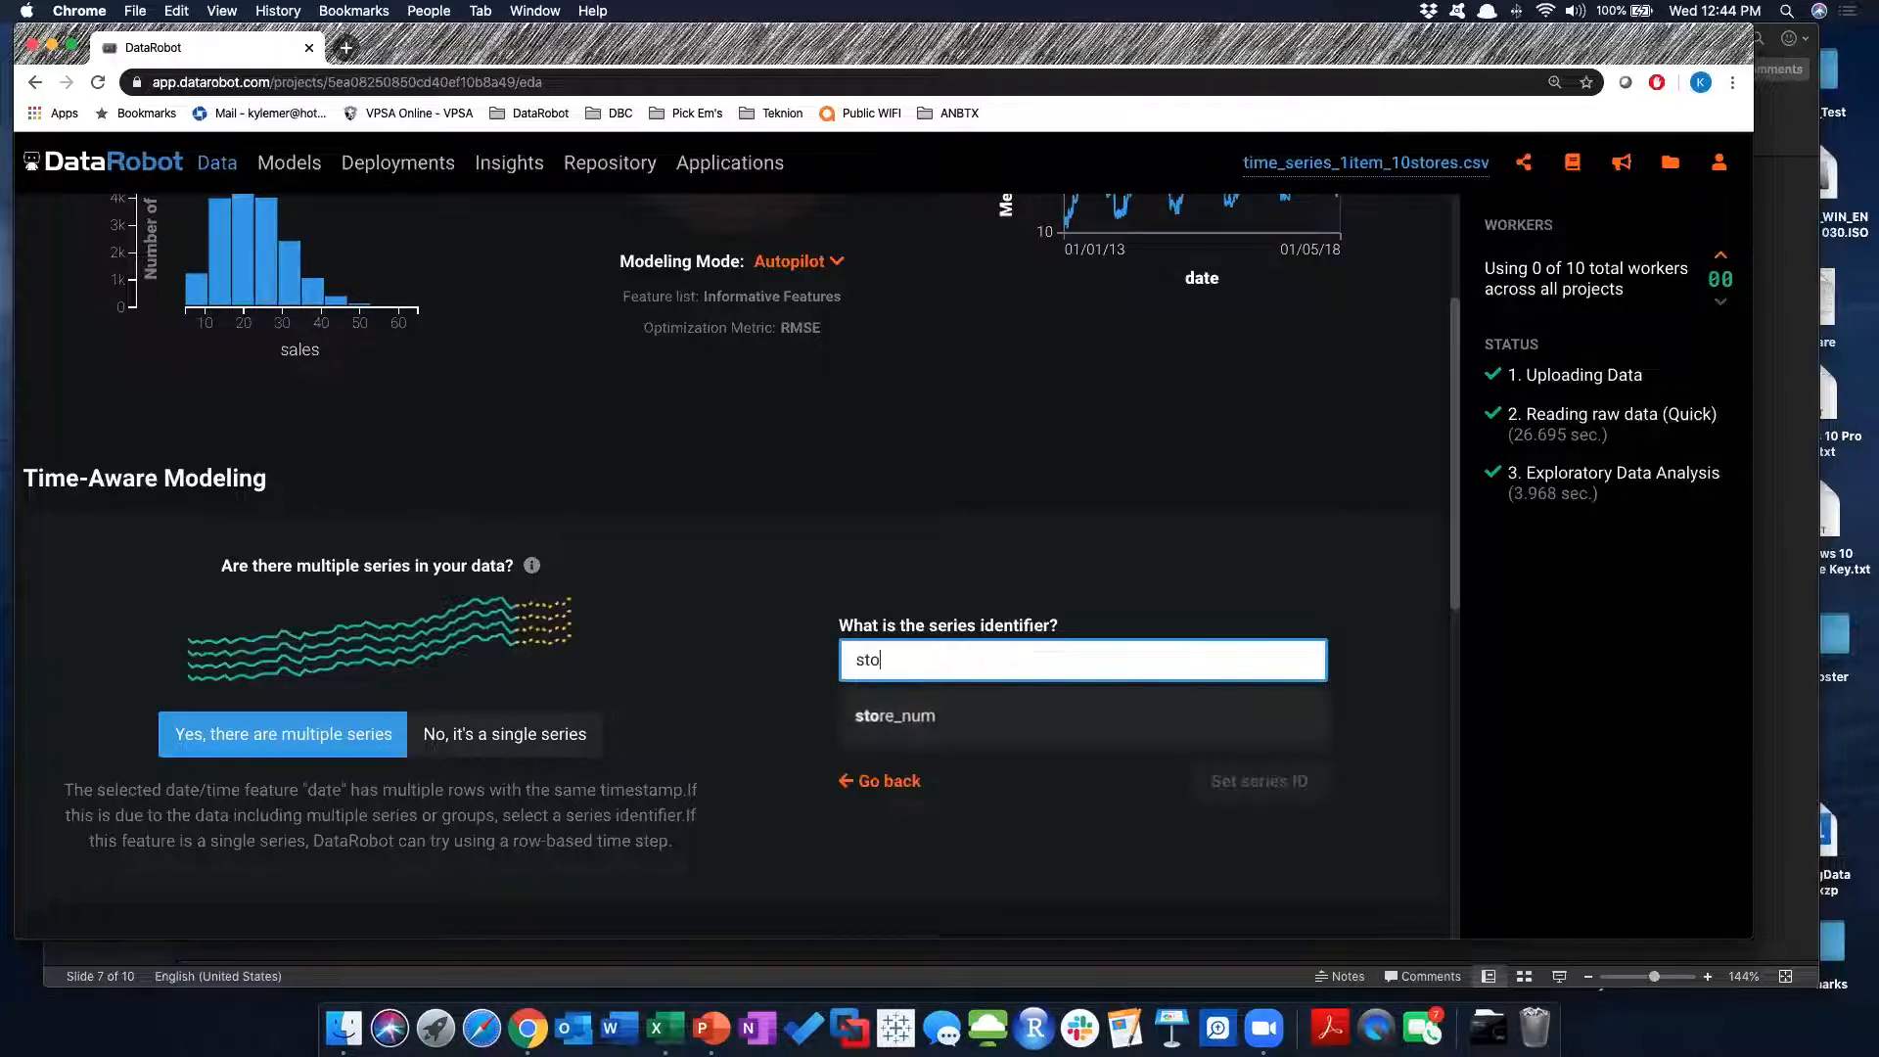
pyautogui.click(923, 721)
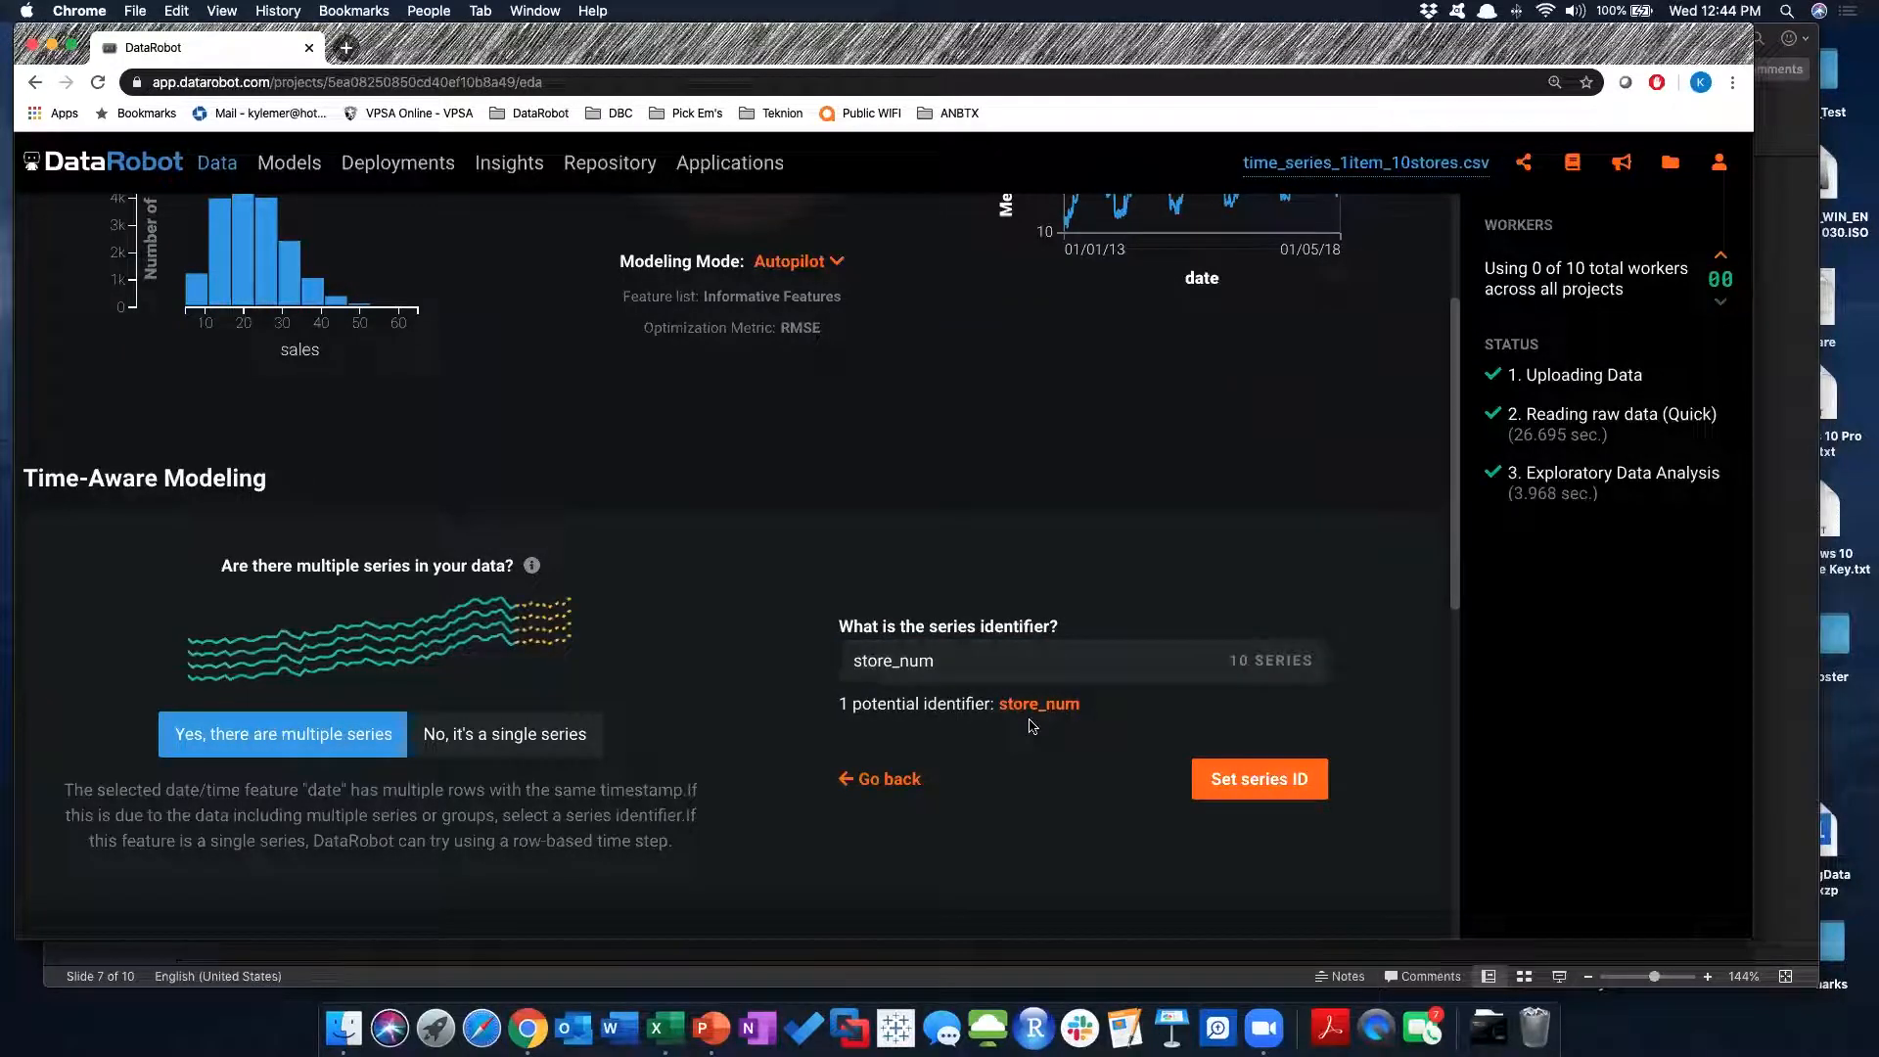
pyautogui.click(1260, 779)
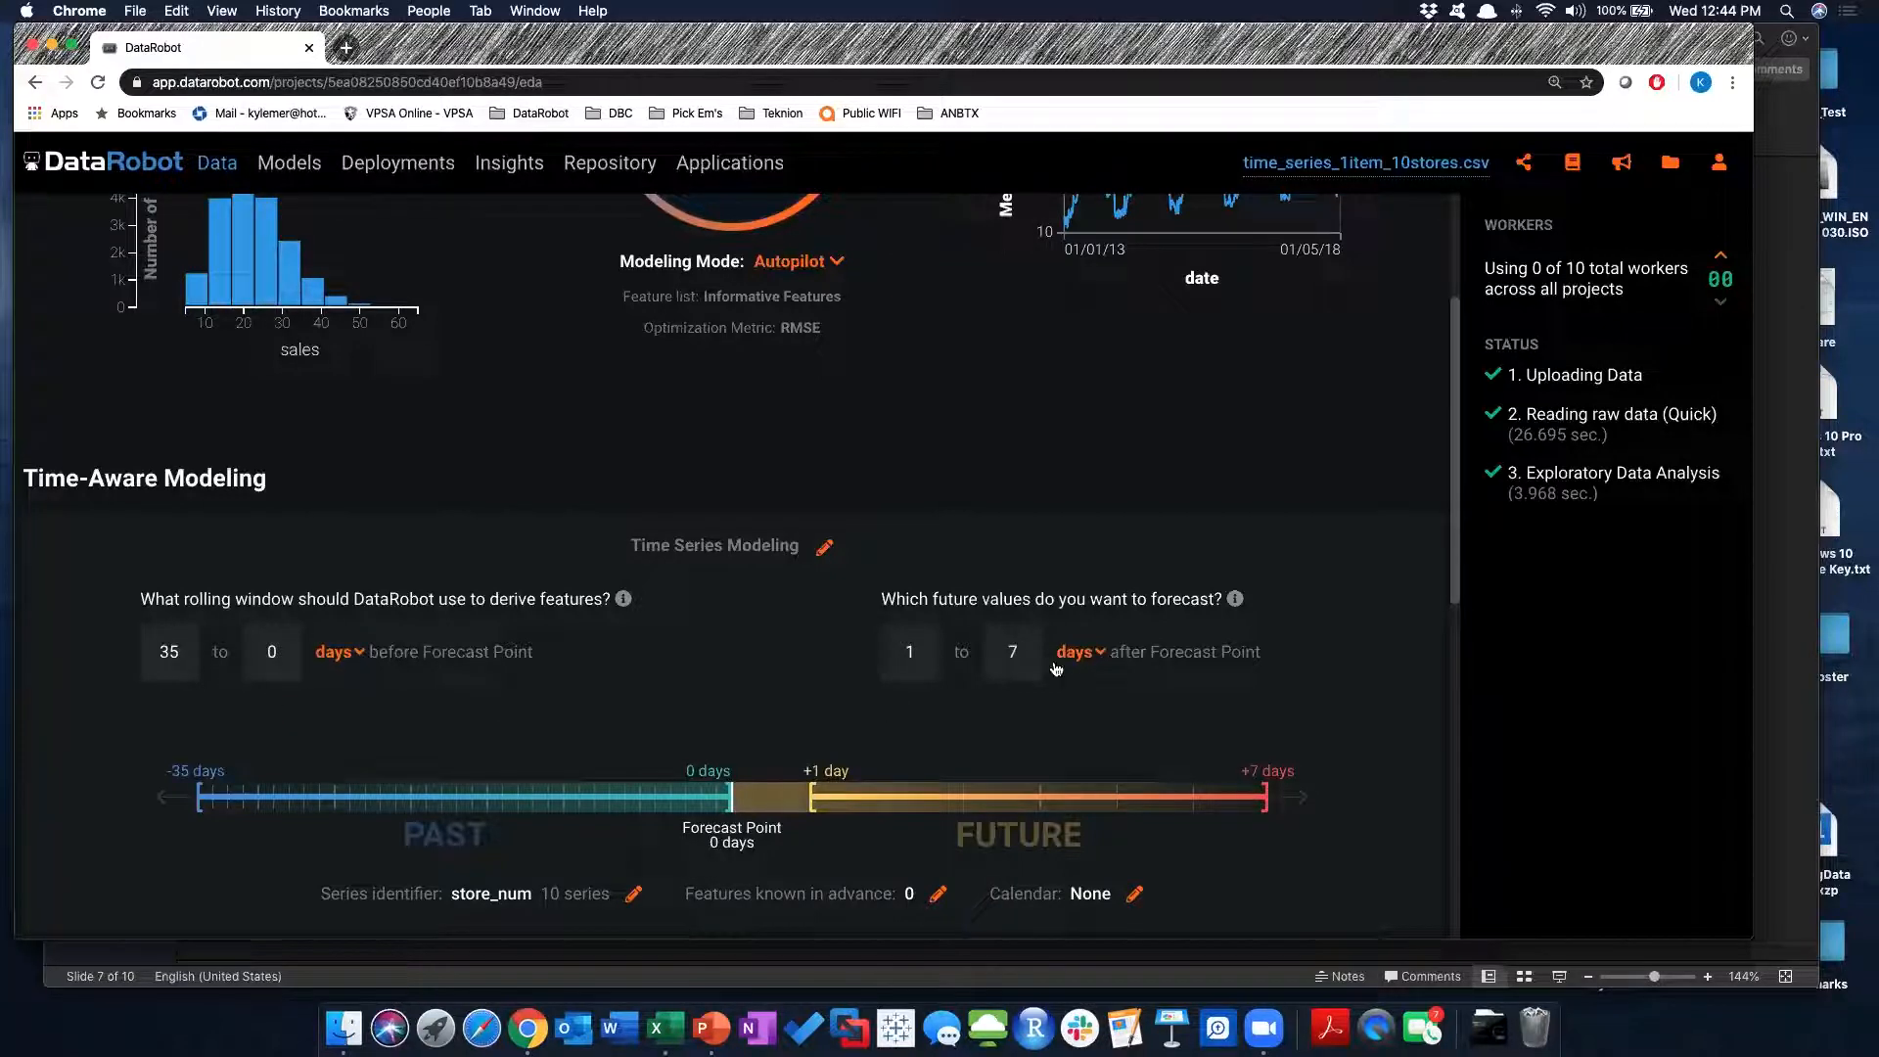
pyautogui.scroll(-5, 700, 707)
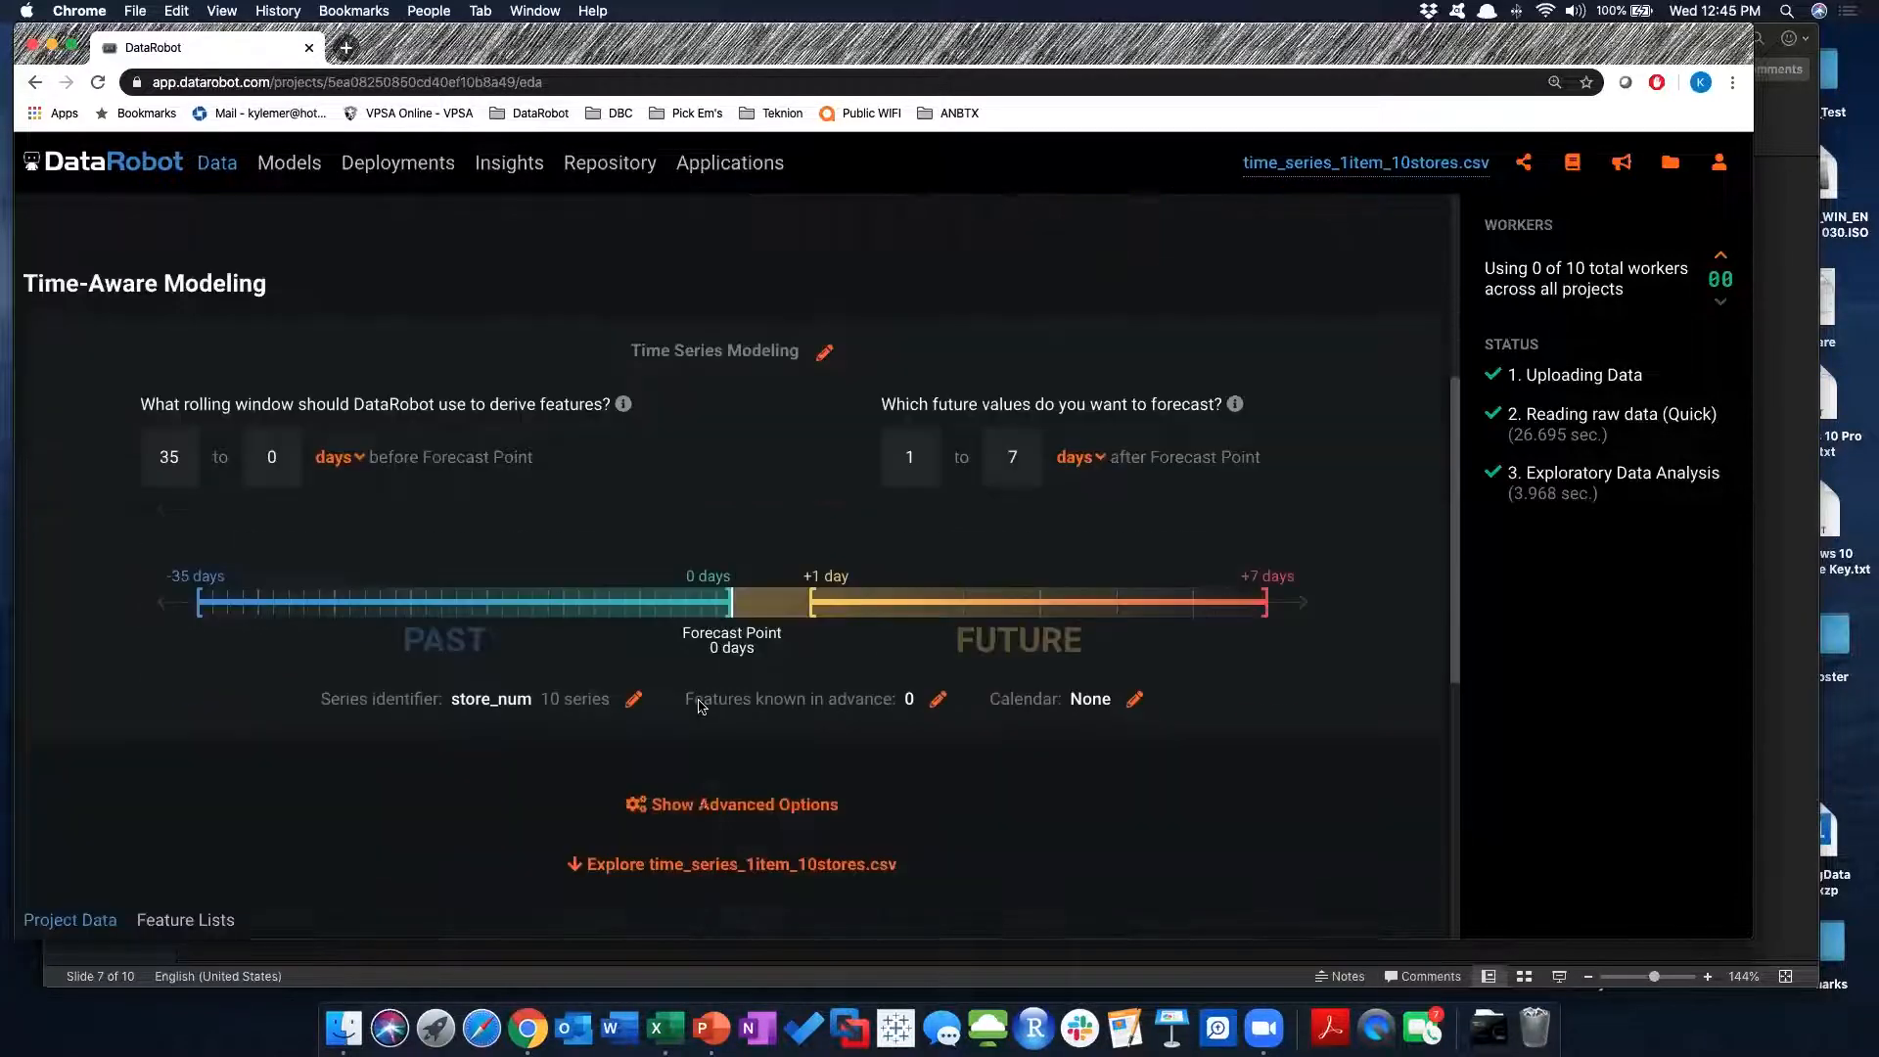
pyautogui.scroll(-1, 699, 707)
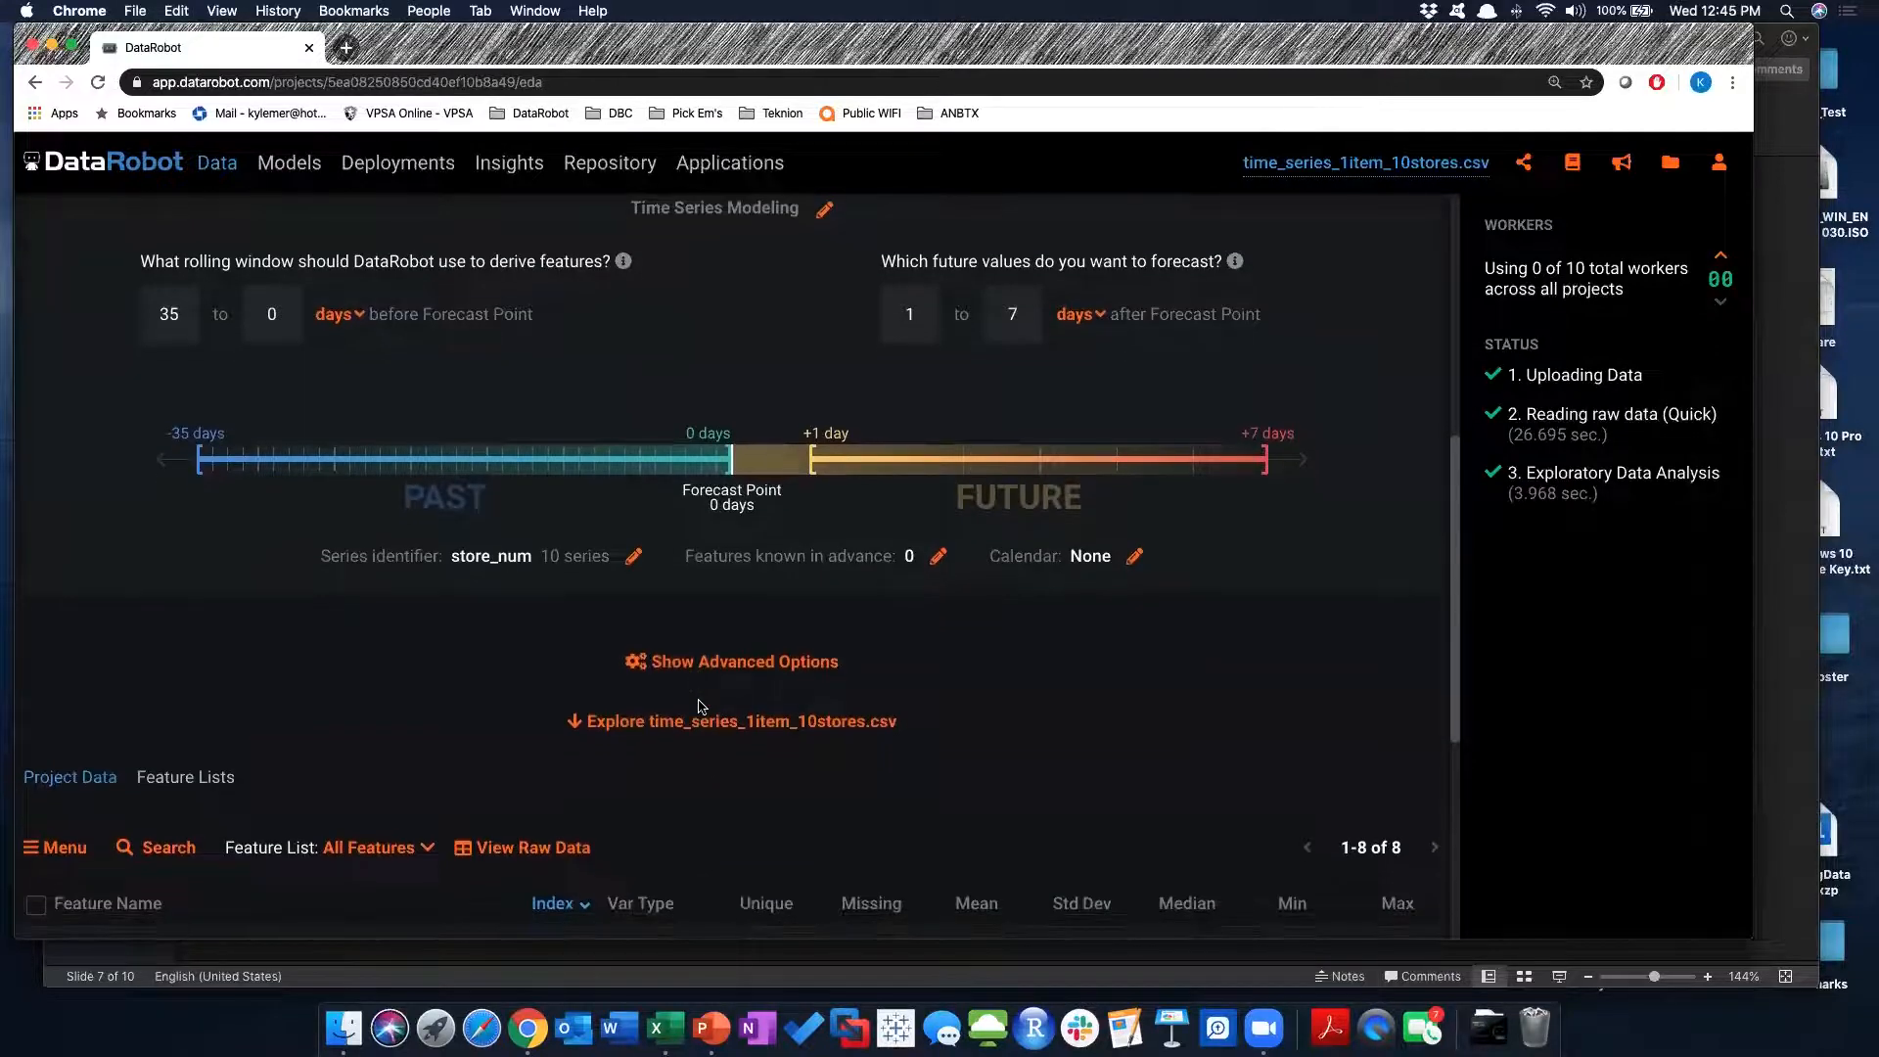
pyautogui.scroll(6, 700, 706)
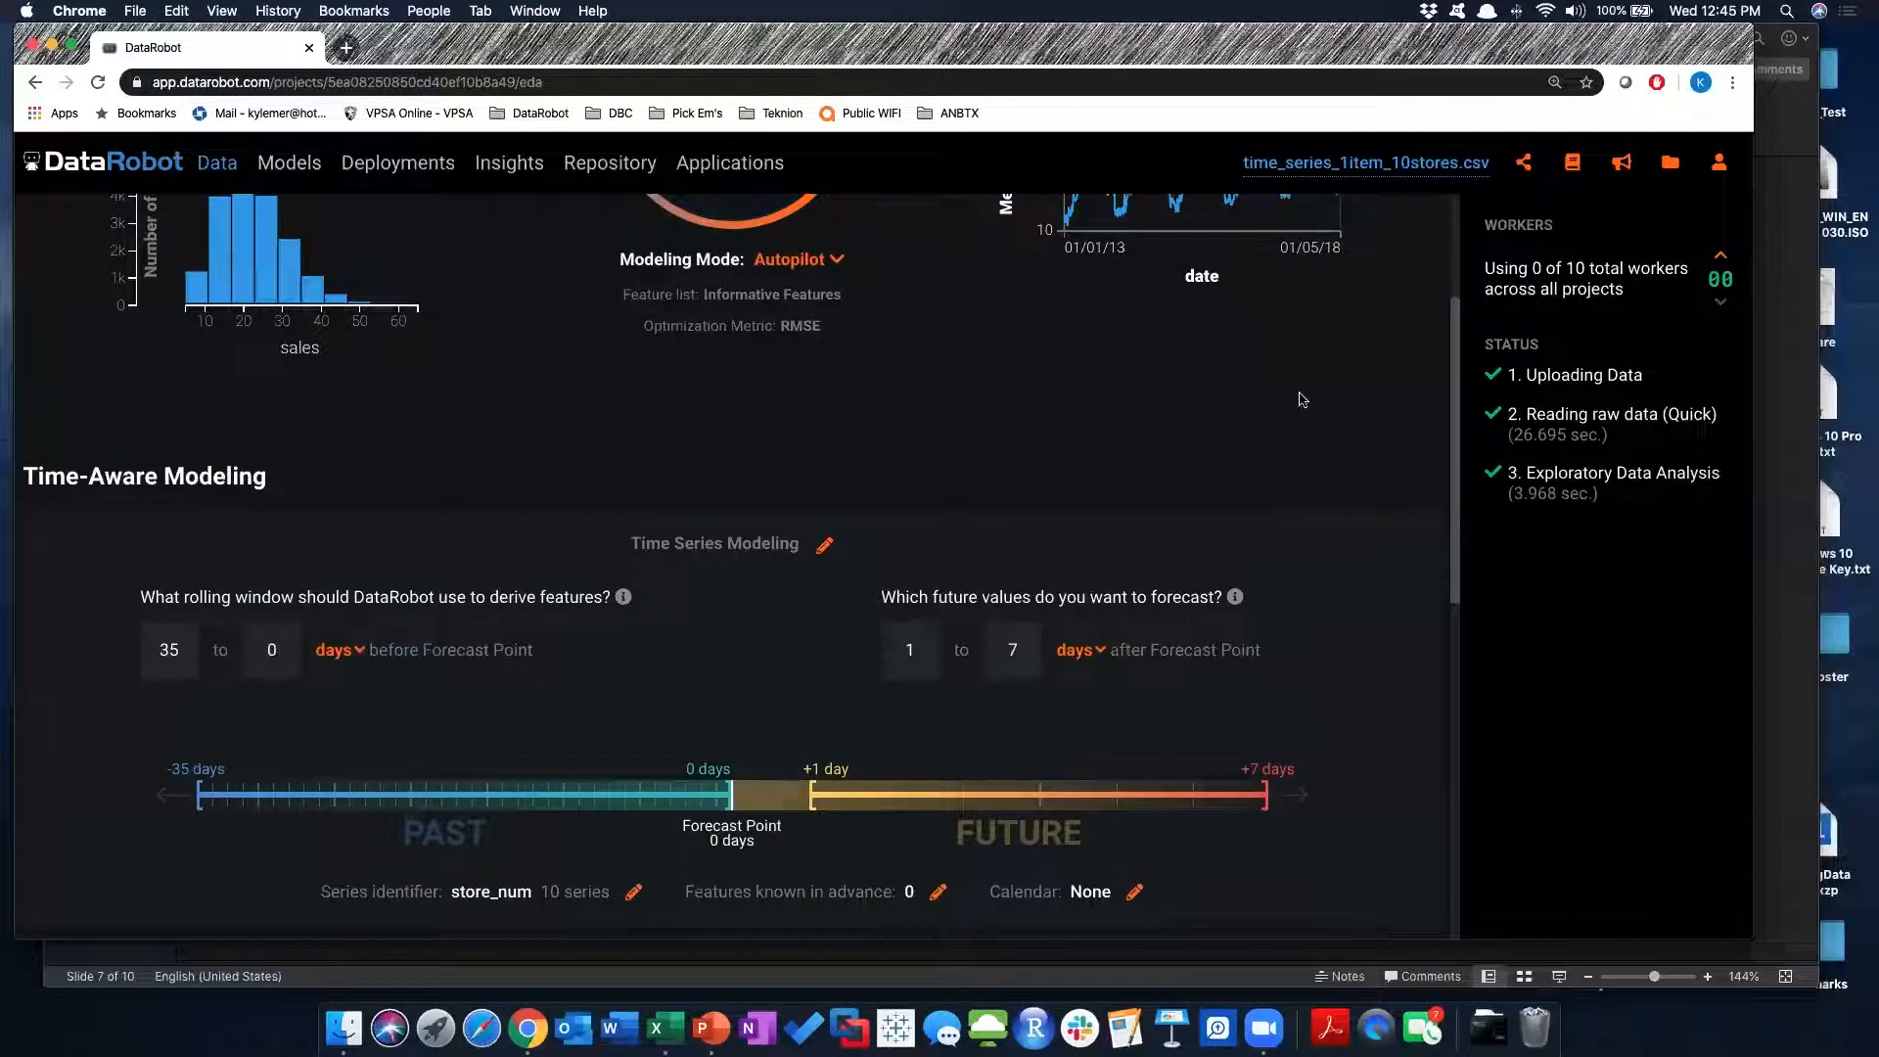
# Switch to the existing 1 Item 10 Stores Baked project from the recent projects
pyautogui.click(1668, 169)
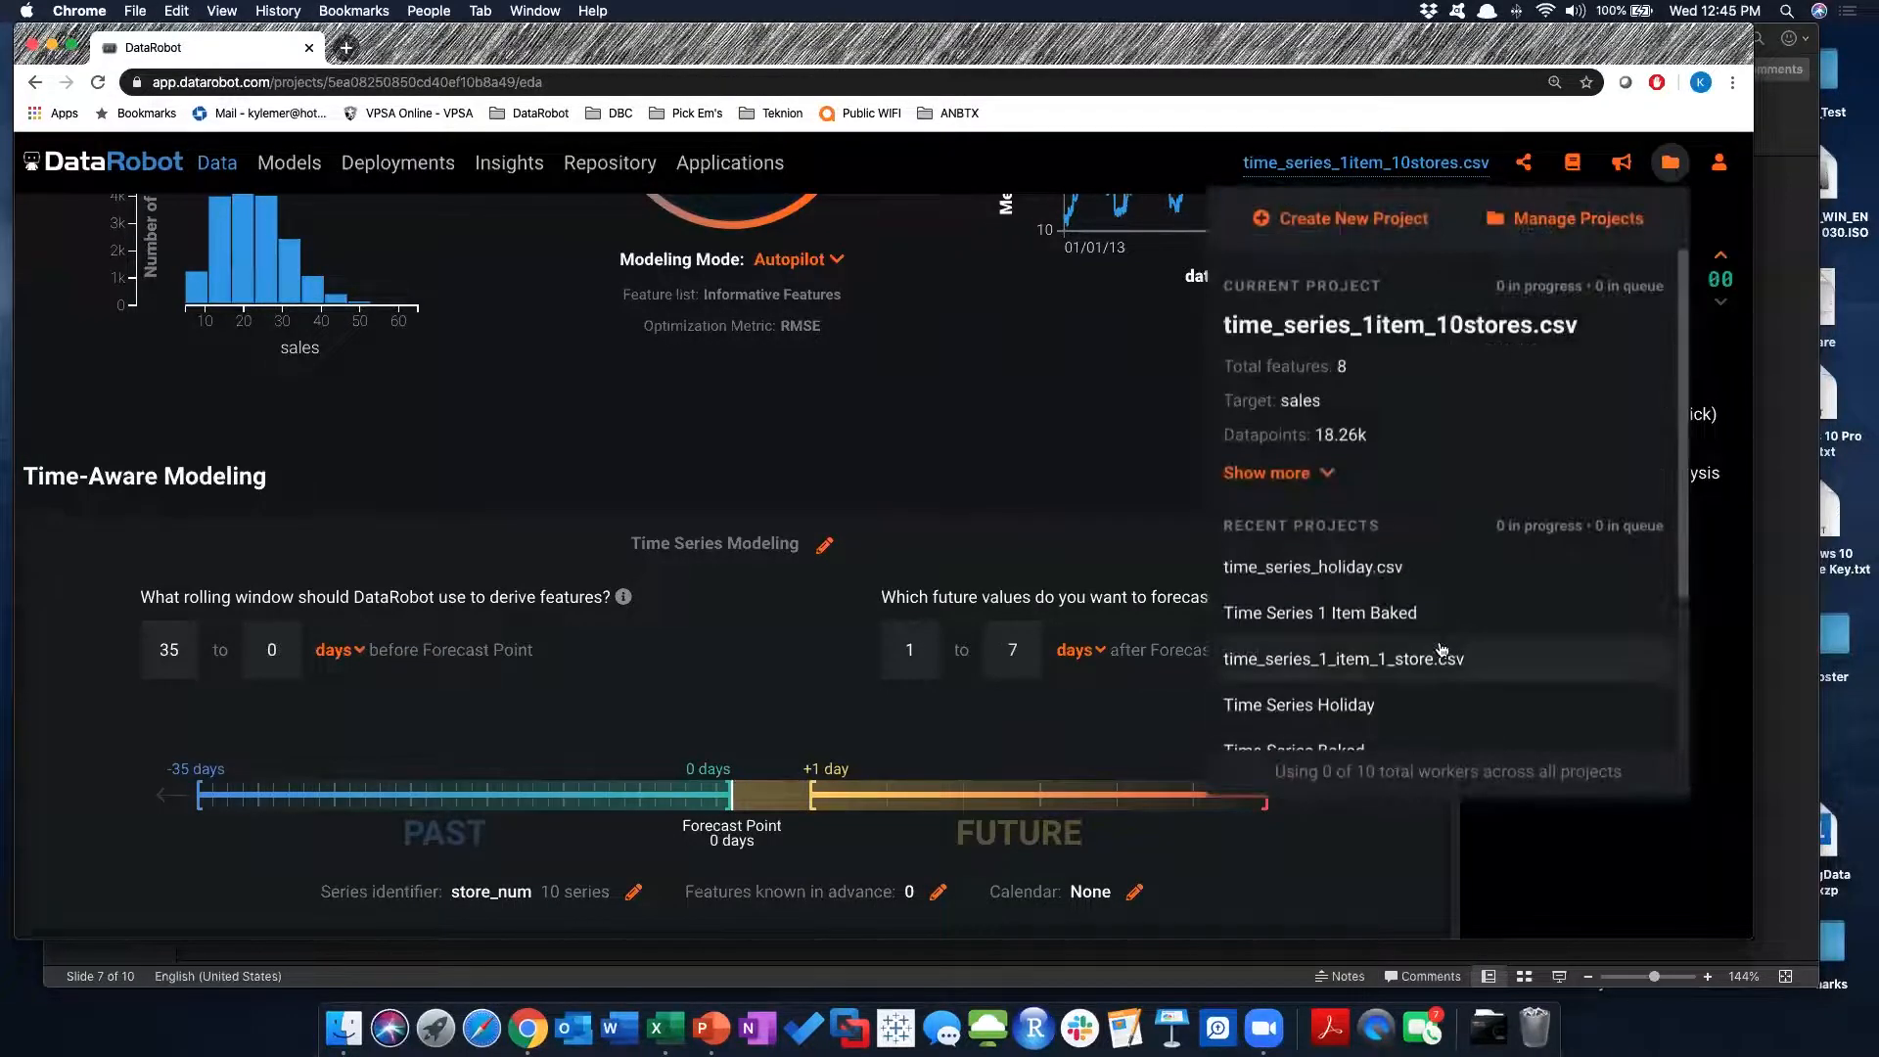
pyautogui.scroll(-3, 1560, 642)
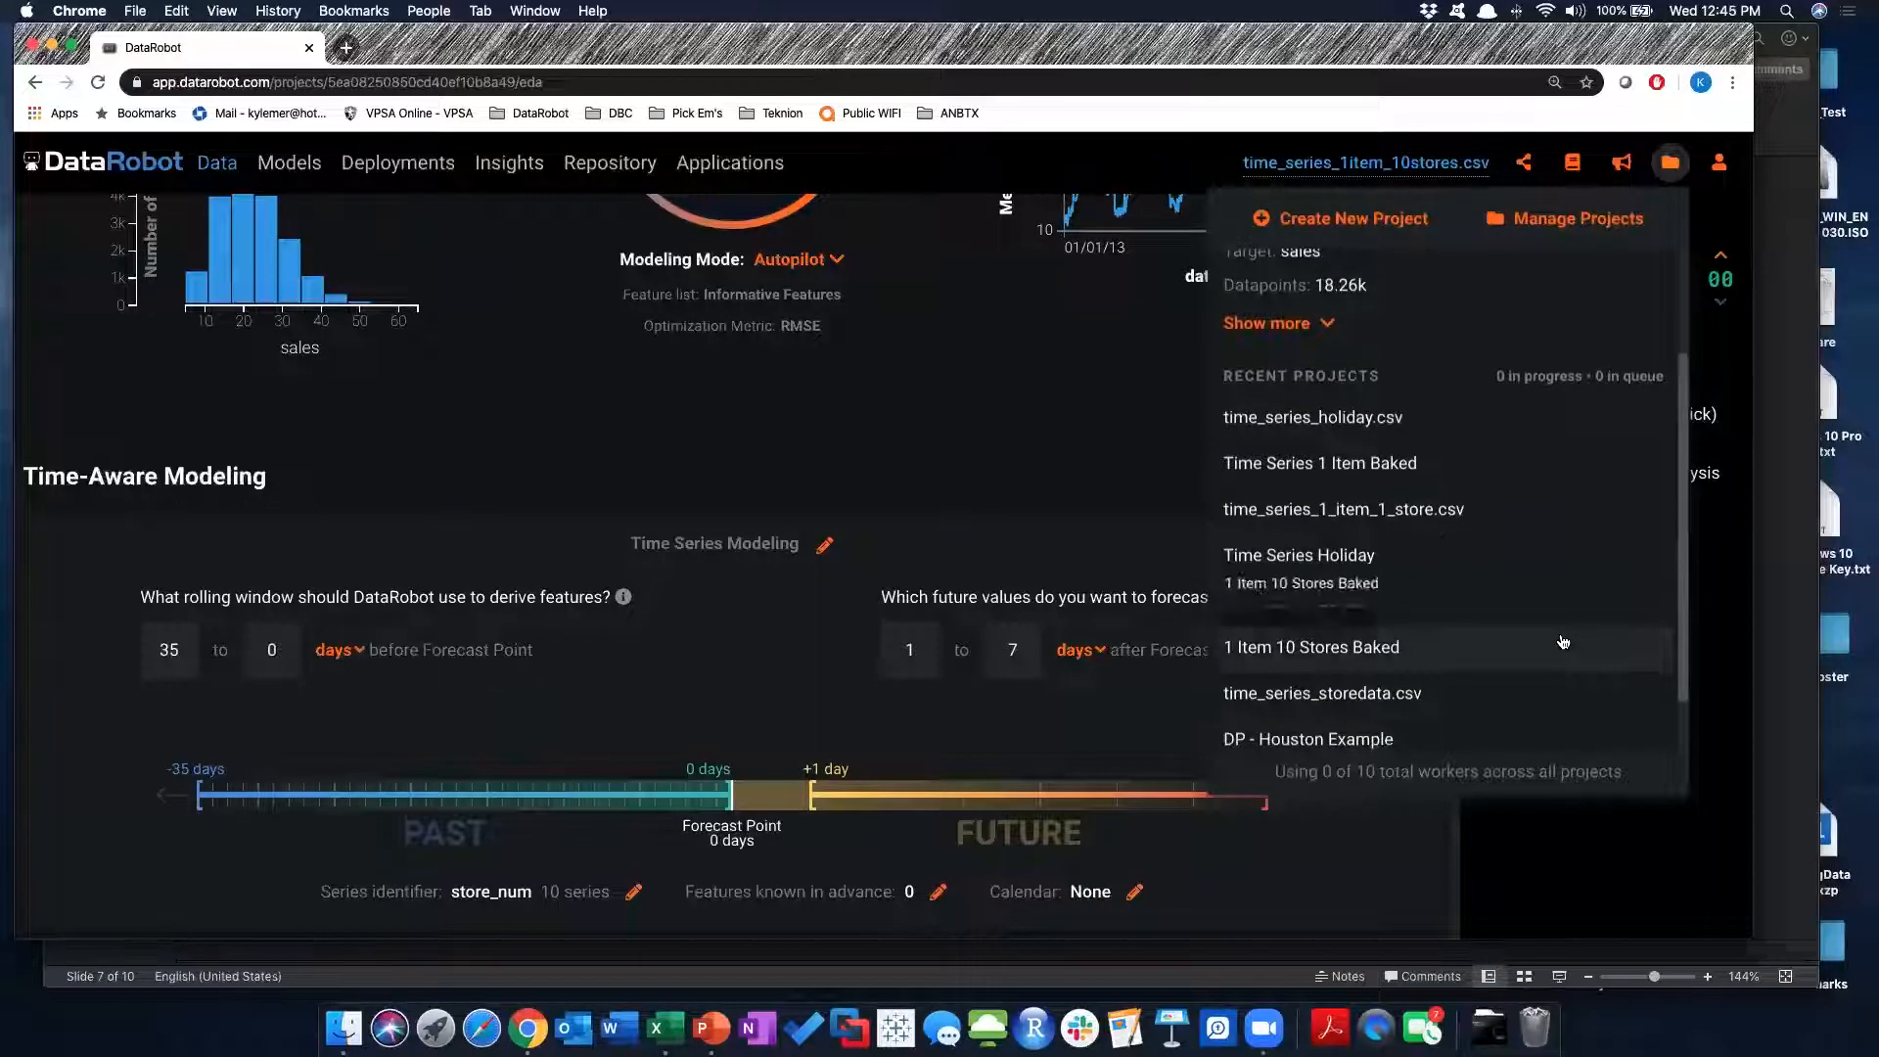
pyautogui.click(1297, 649)
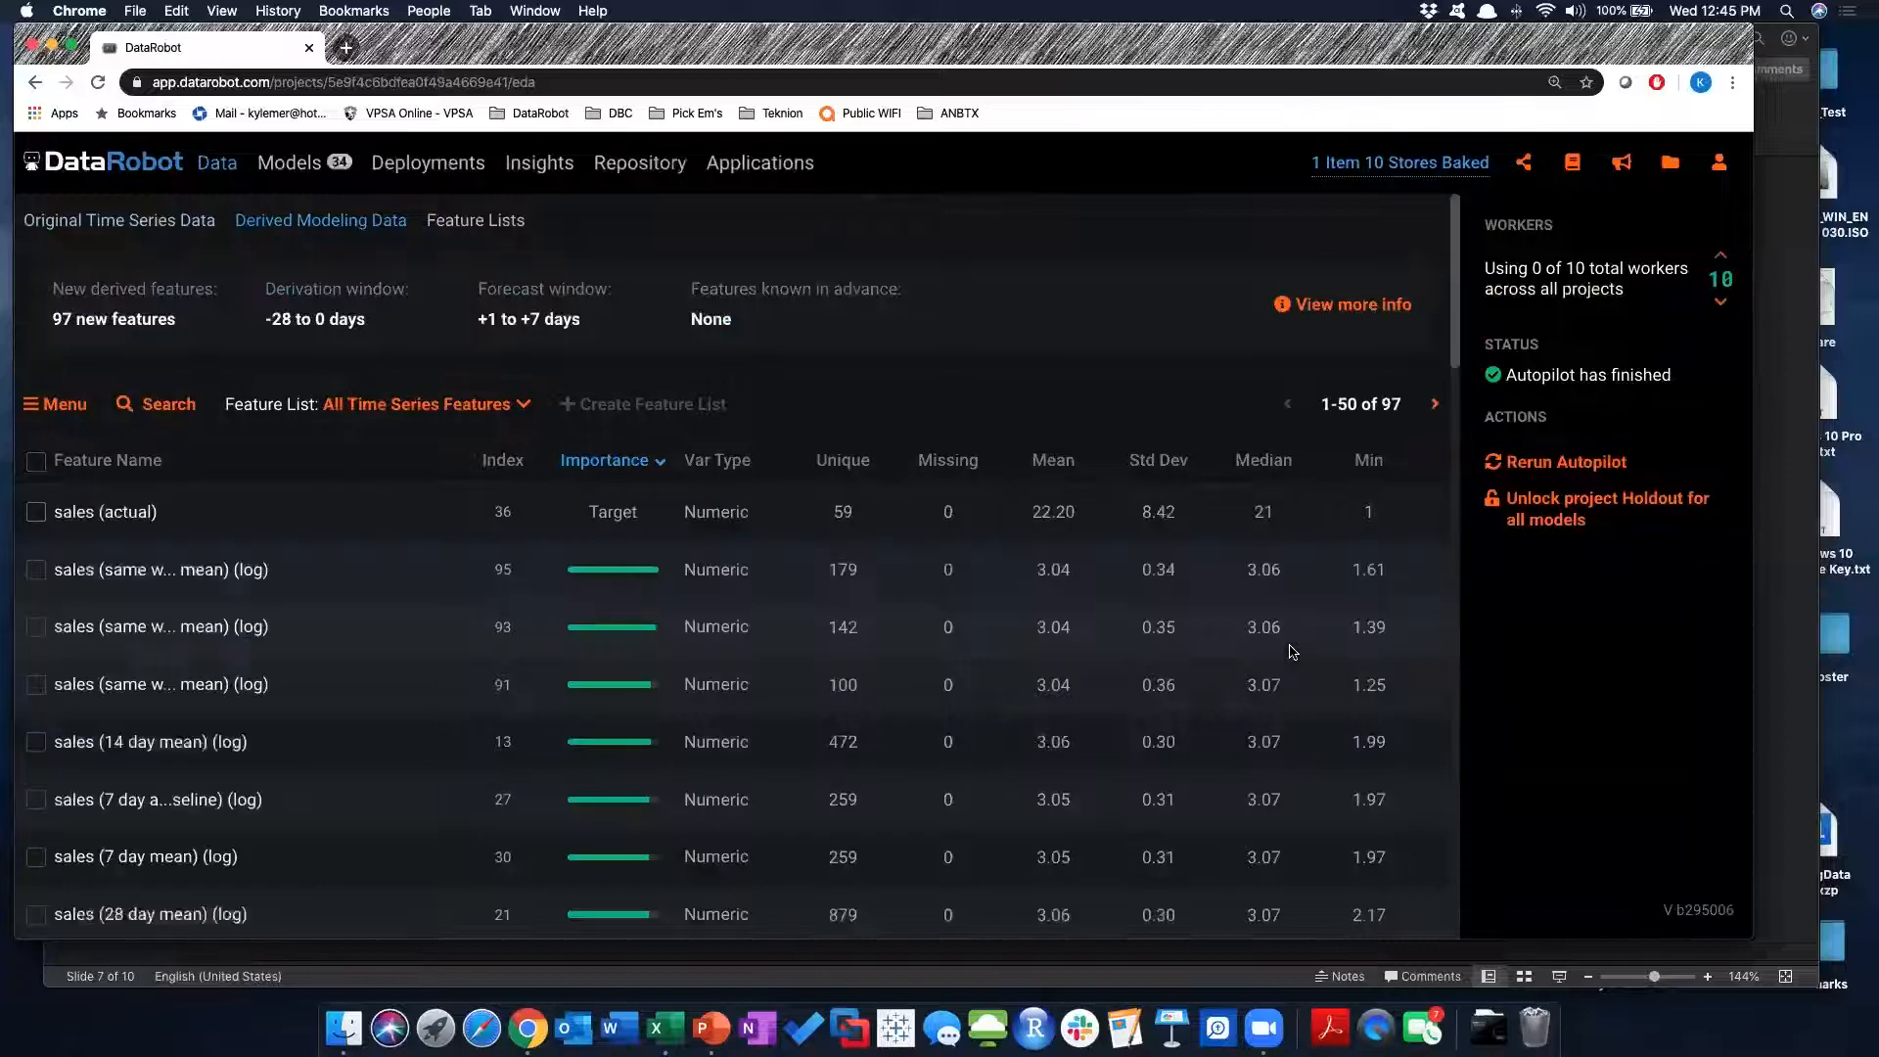
# Examine the blueprint of the most accurate Elastic-Net Regressor (M78) among the project's models
pyautogui.click(293, 163)
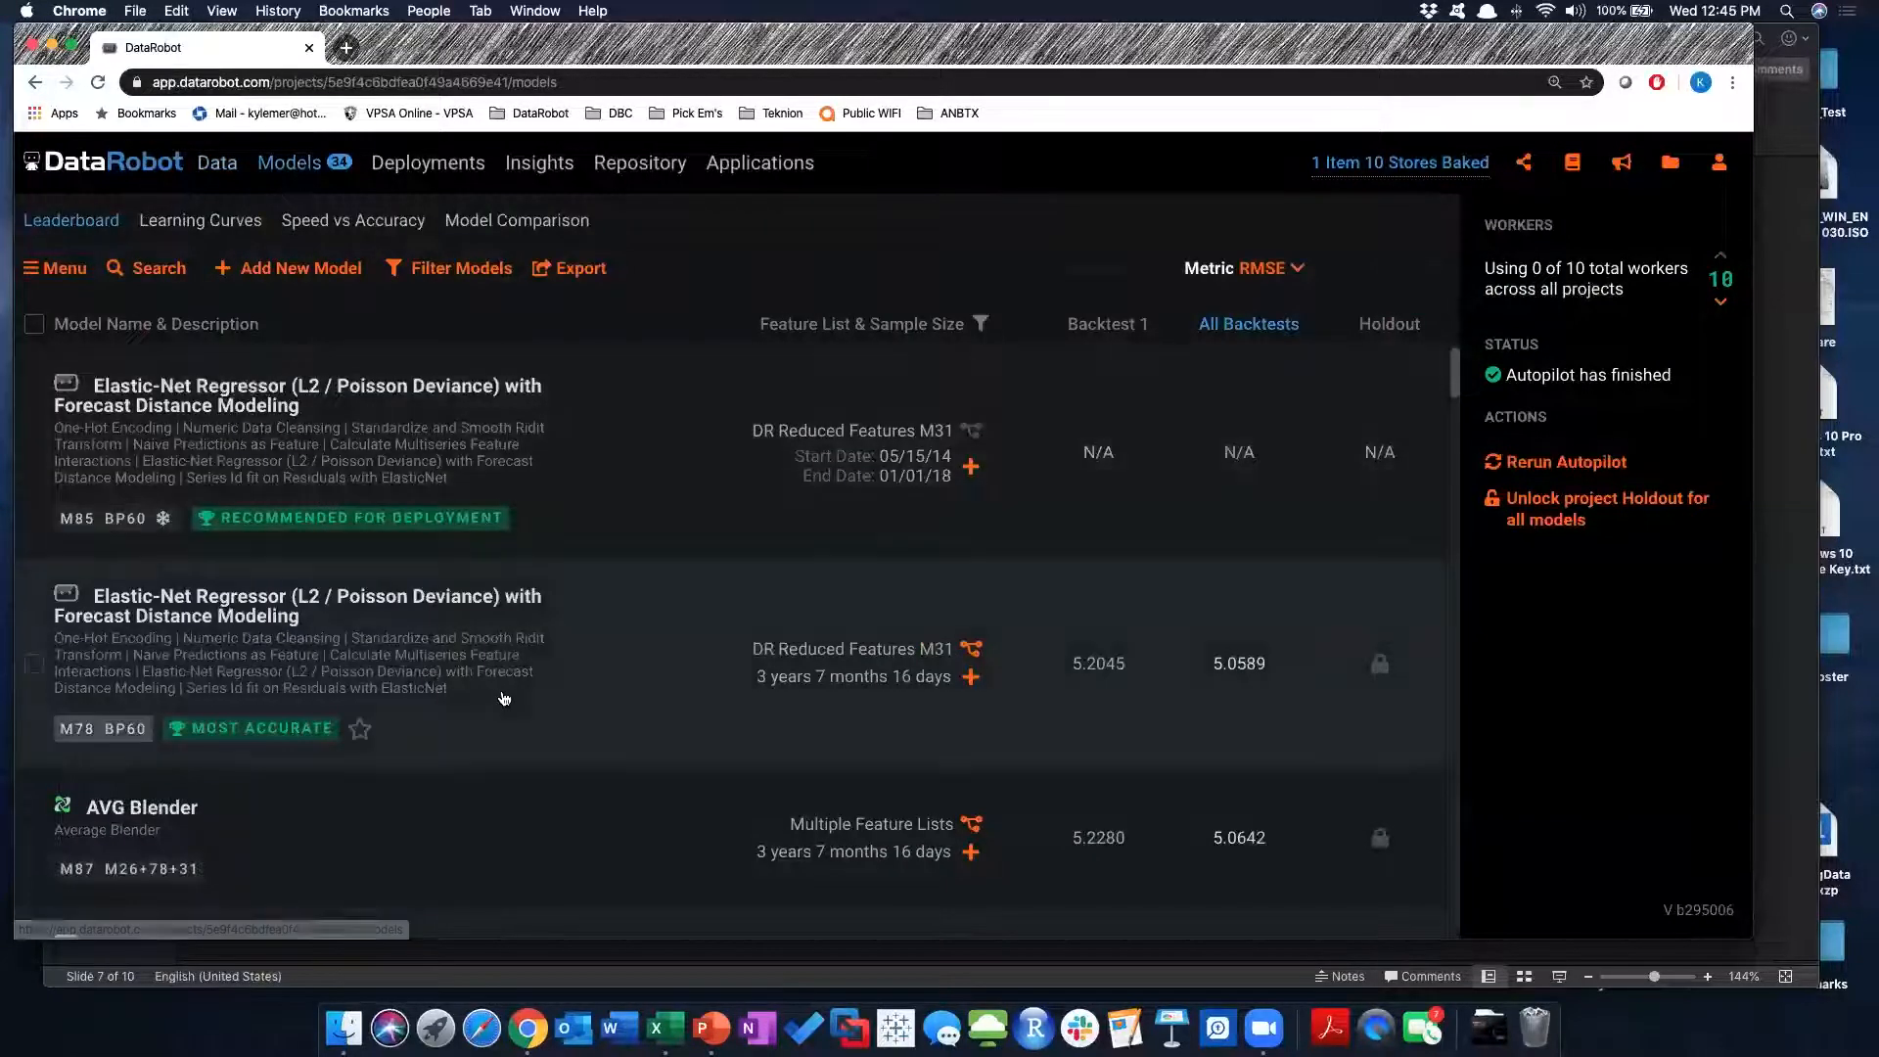
pyautogui.click(386, 647)
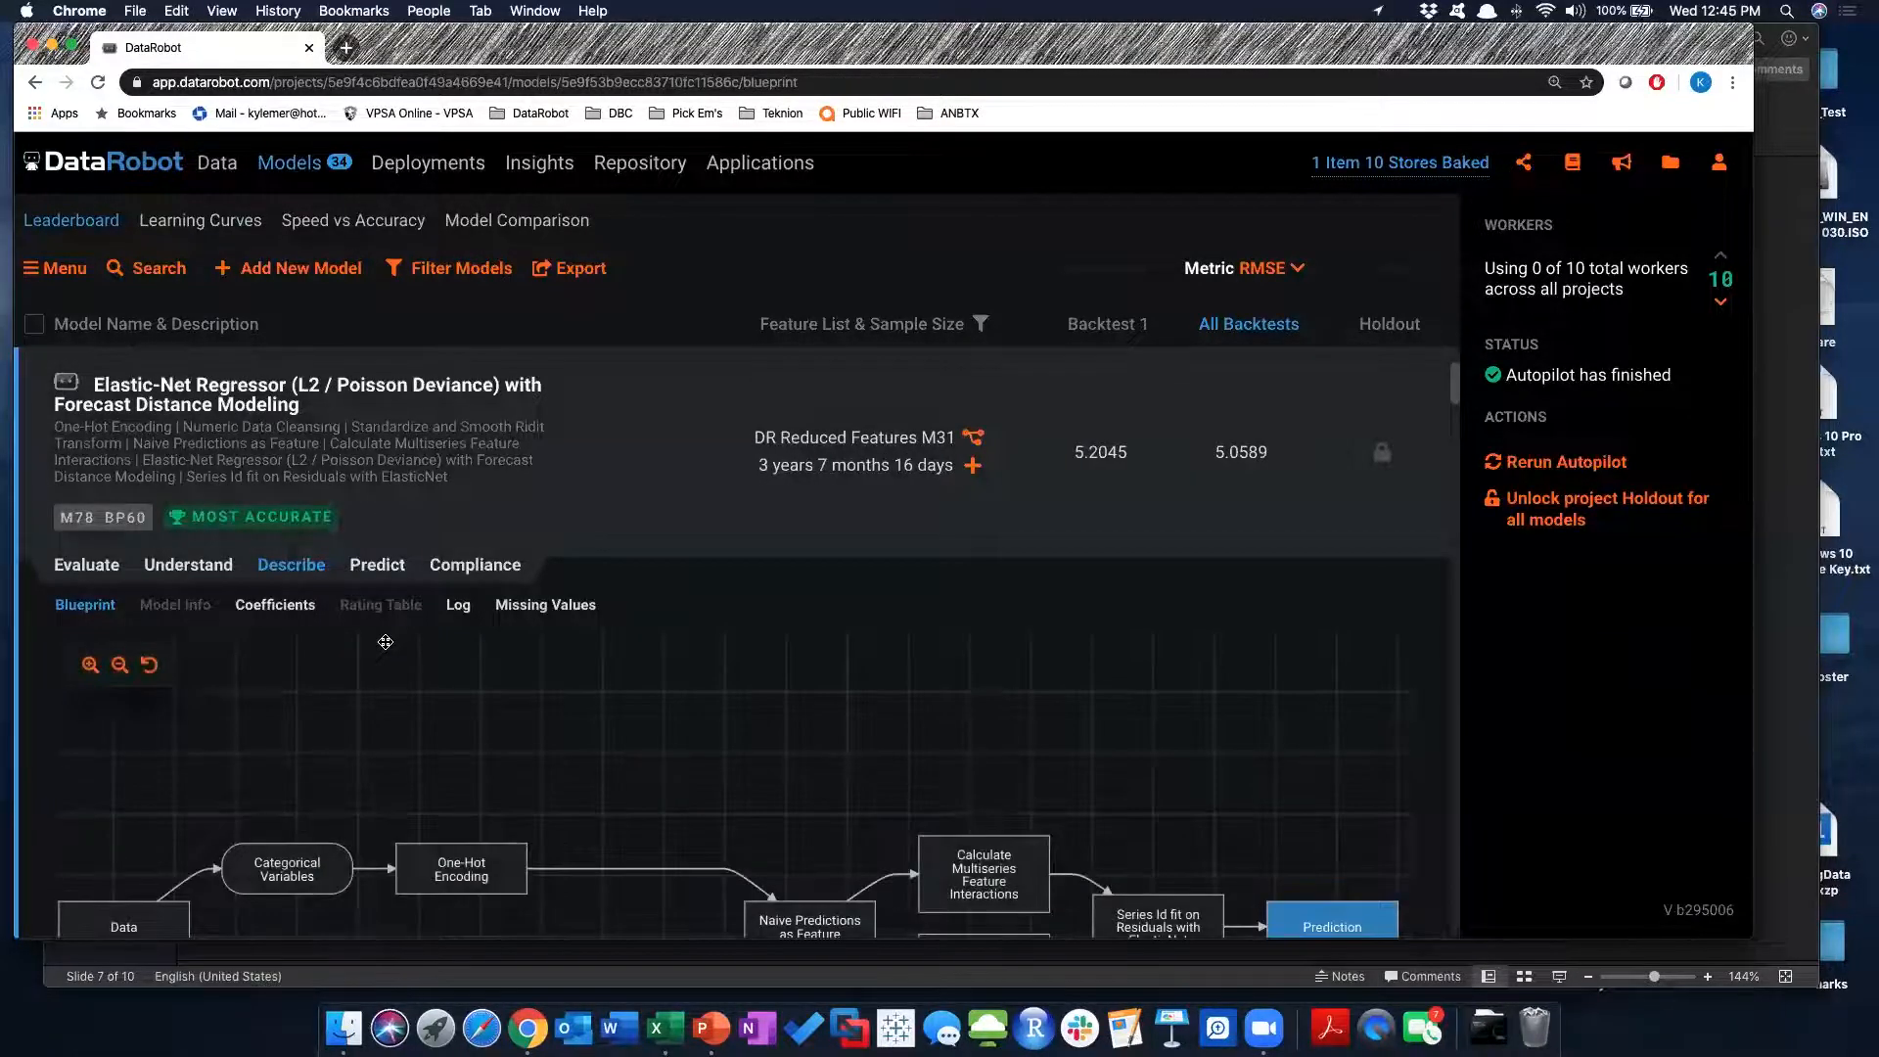
pyautogui.scroll(-1, 192, 440)
pyautogui.scroll(-3, 186, 445)
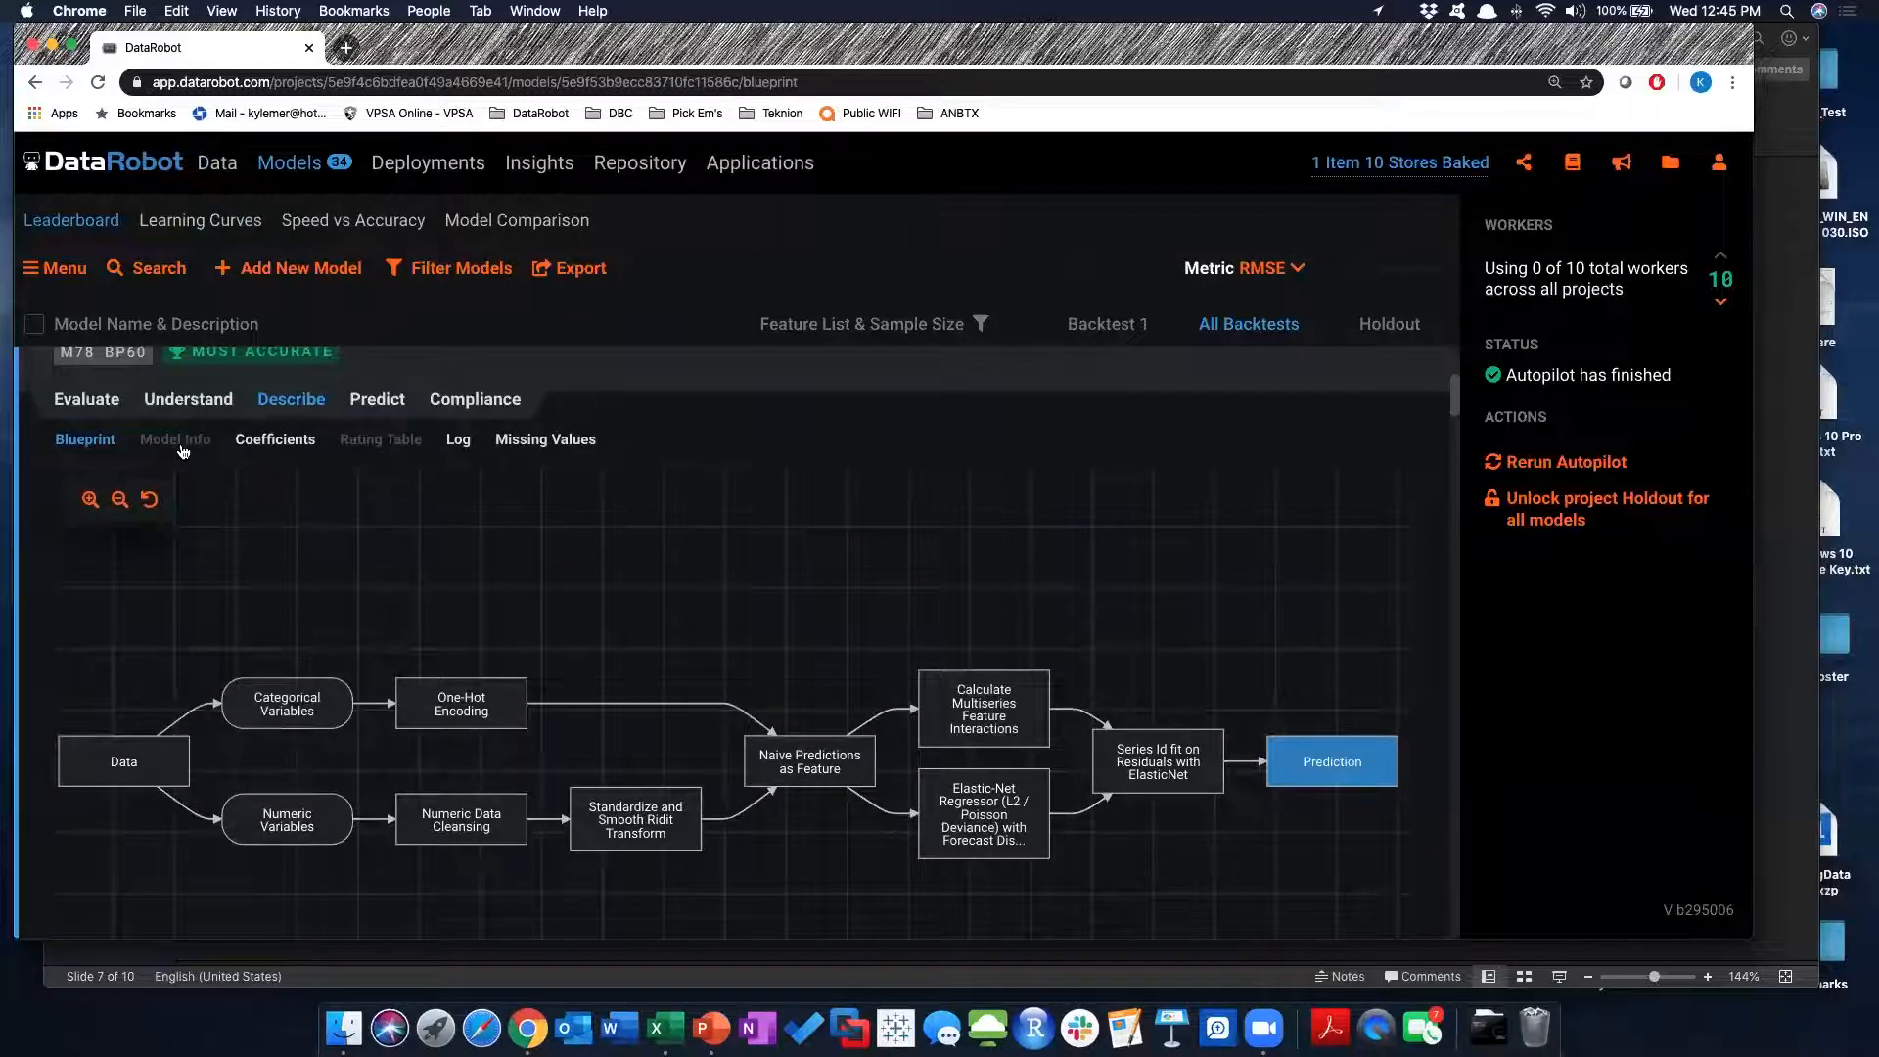
# Check Feature Impact for the most accurate Elastic-Net model and the AVG Blender, looking through the model leaderboard
pyautogui.moveTo(187, 399)
pyautogui.click(186, 479)
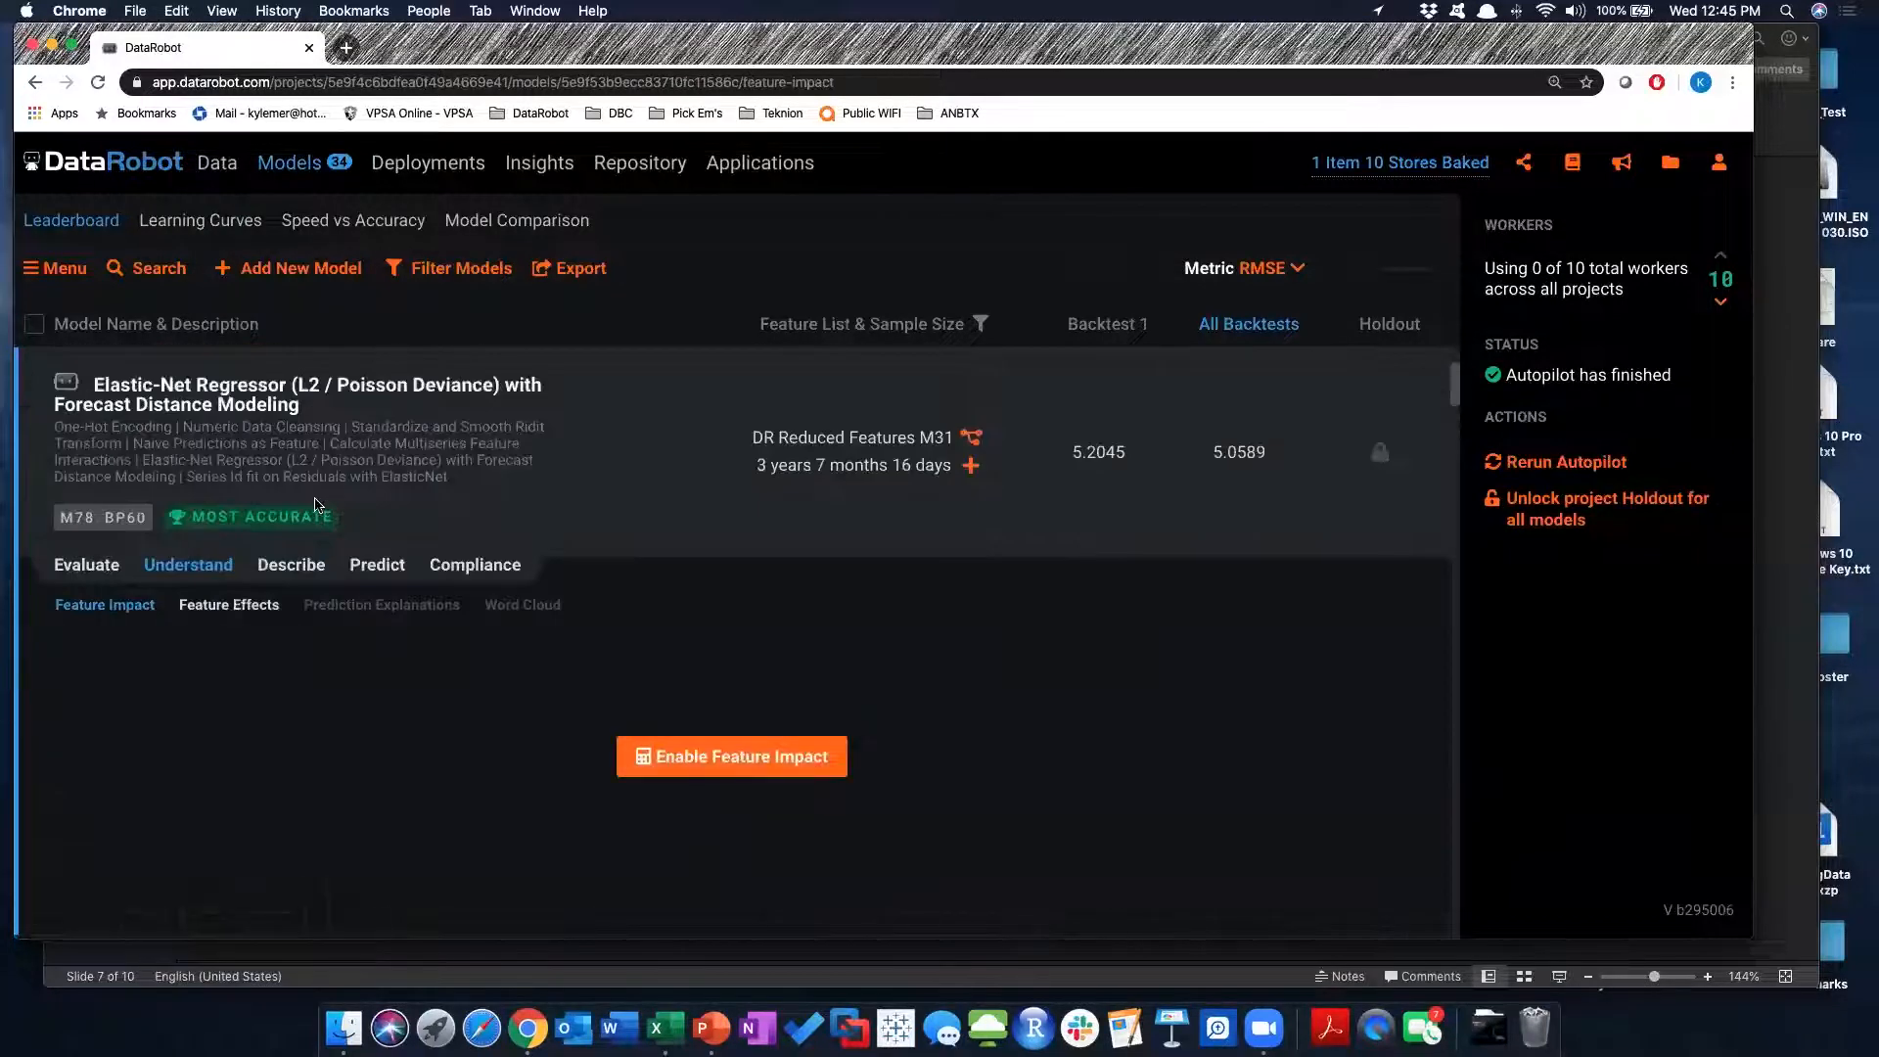
pyautogui.scroll(4, 315, 502)
pyautogui.scroll(-5, 315, 499)
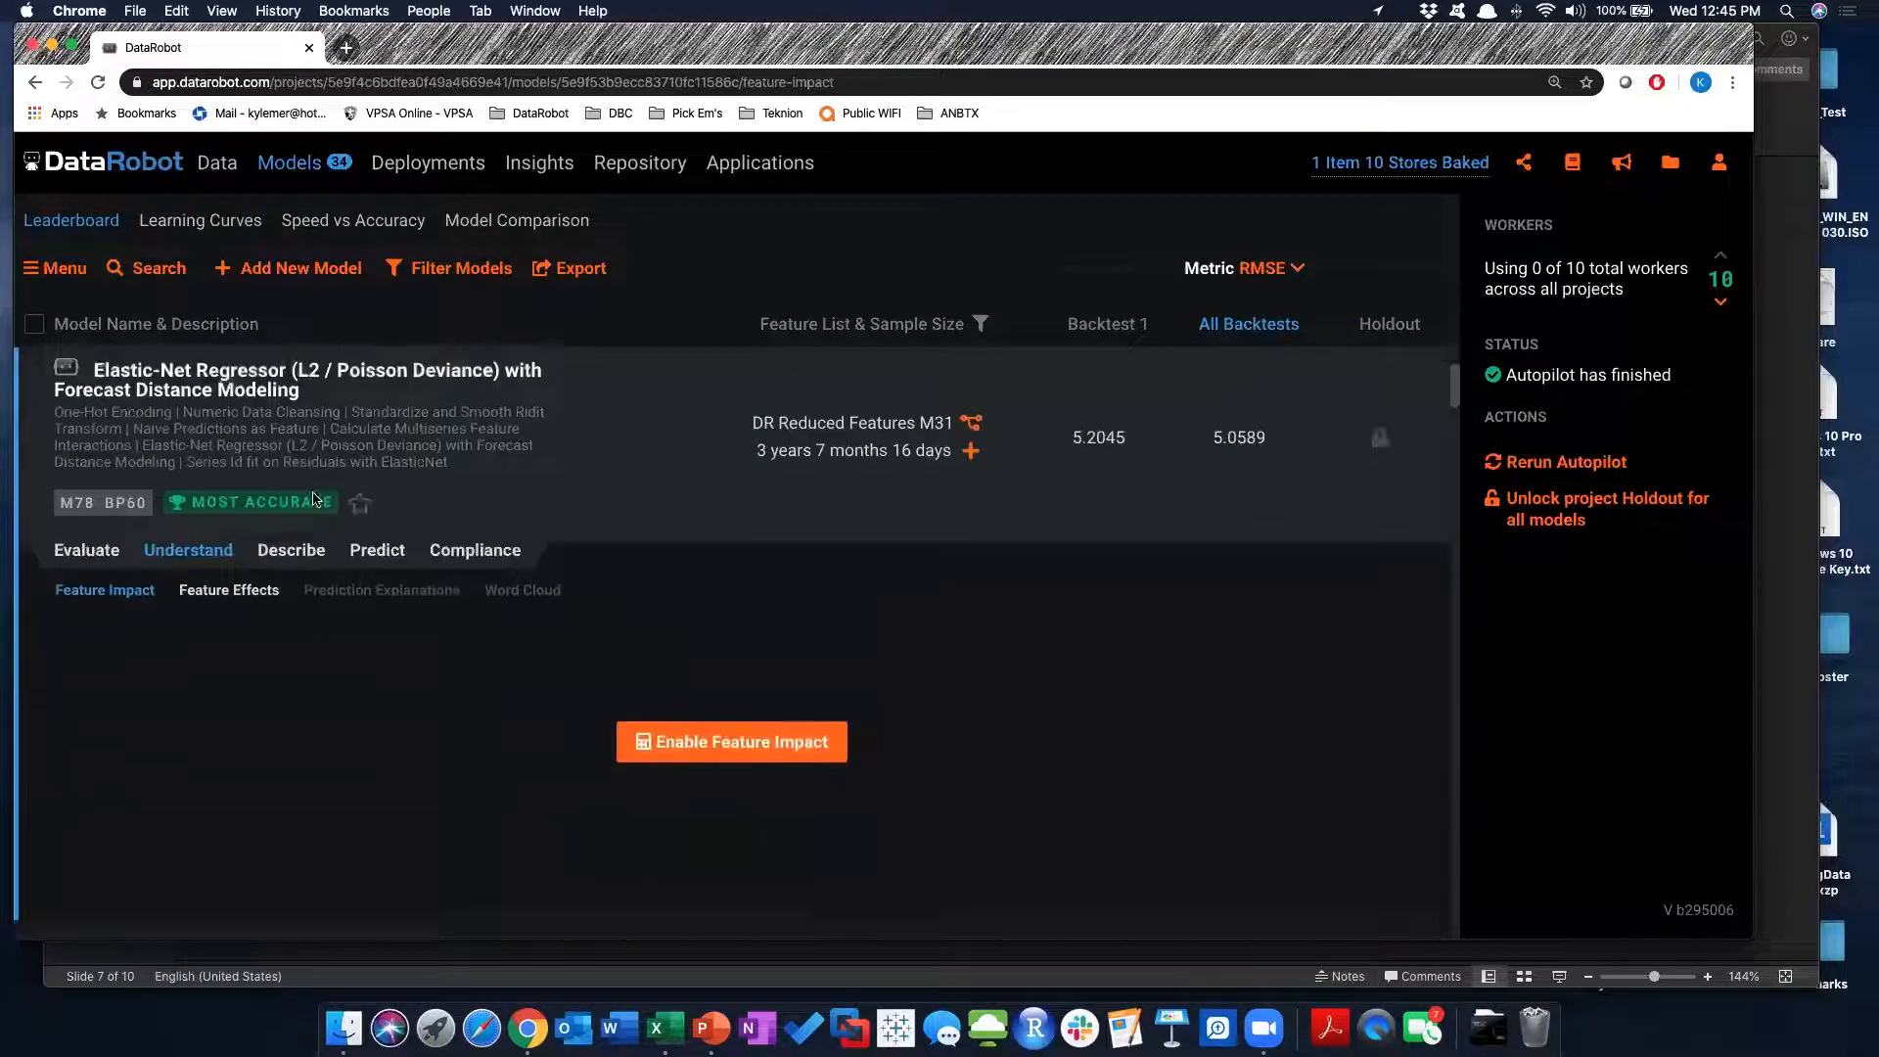
pyautogui.scroll(-10, 294, 460)
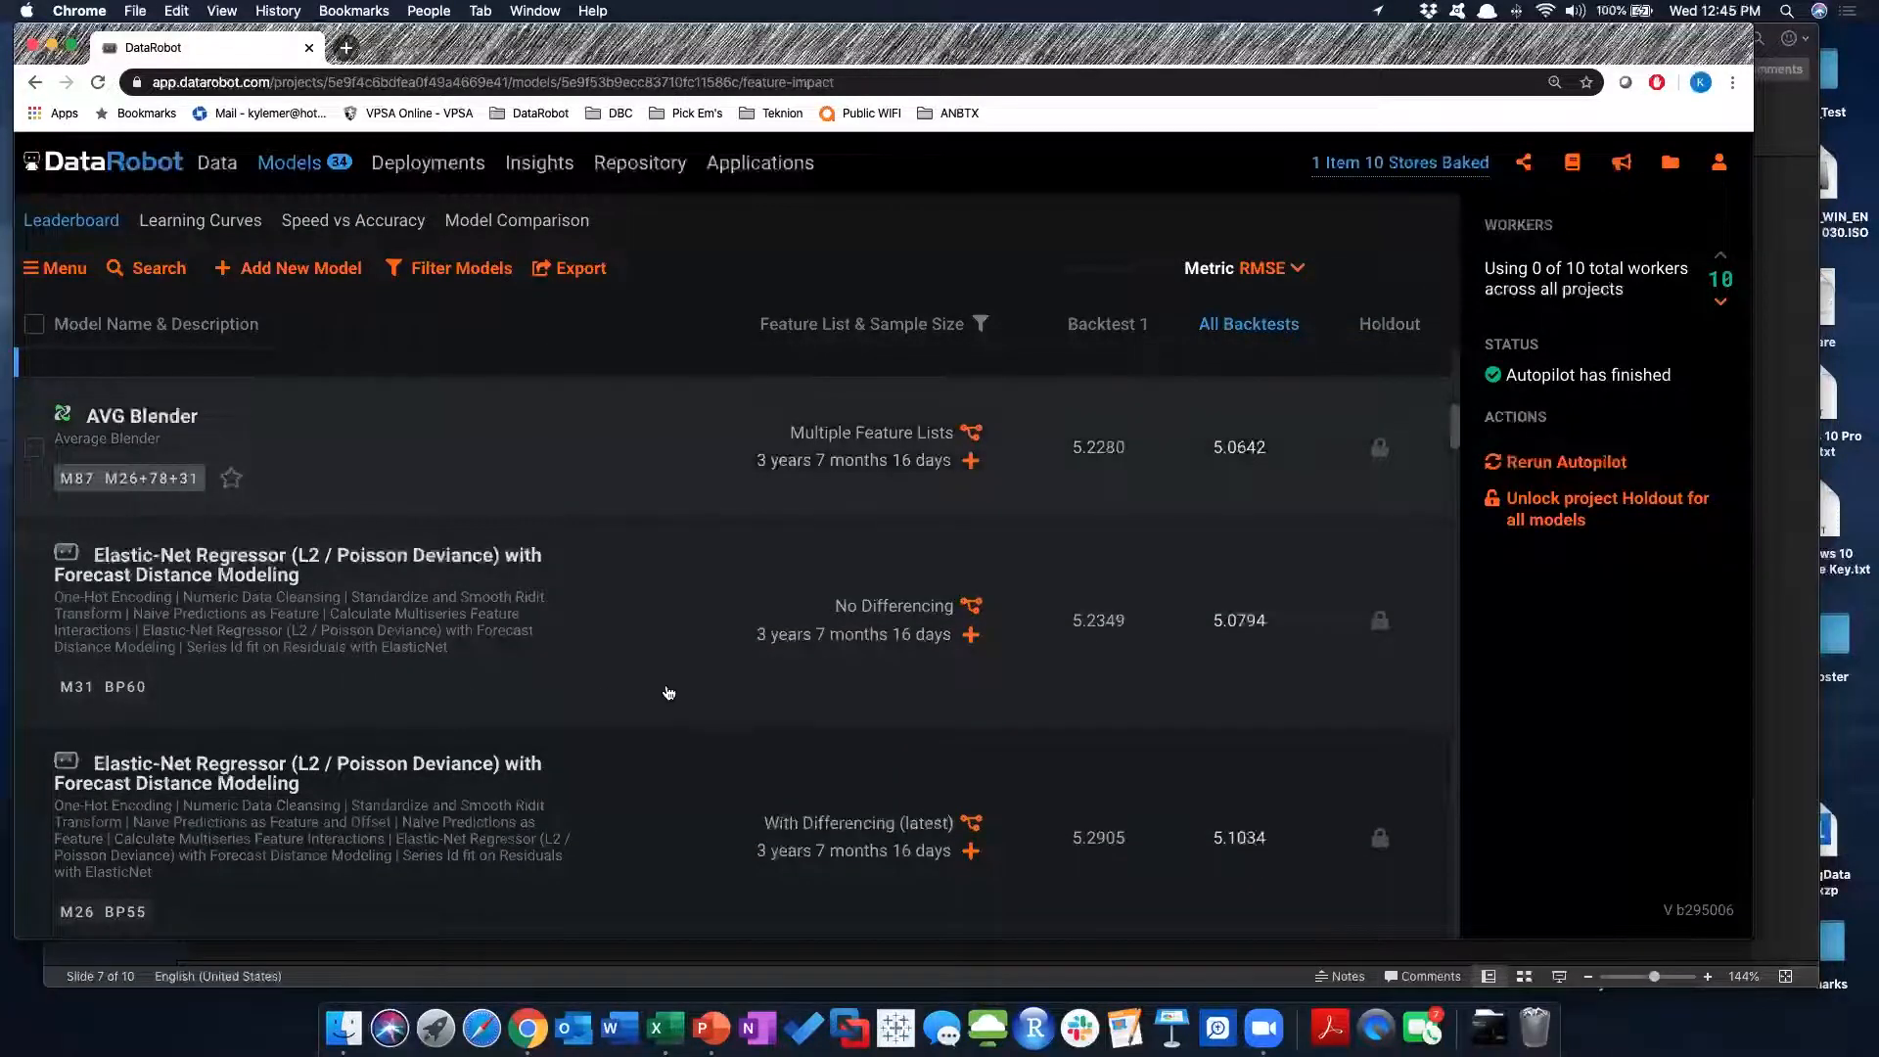
pyautogui.click(343, 465)
pyautogui.scroll(-3, 339, 597)
pyautogui.scroll(-12, 340, 597)
pyautogui.scroll(10, 339, 597)
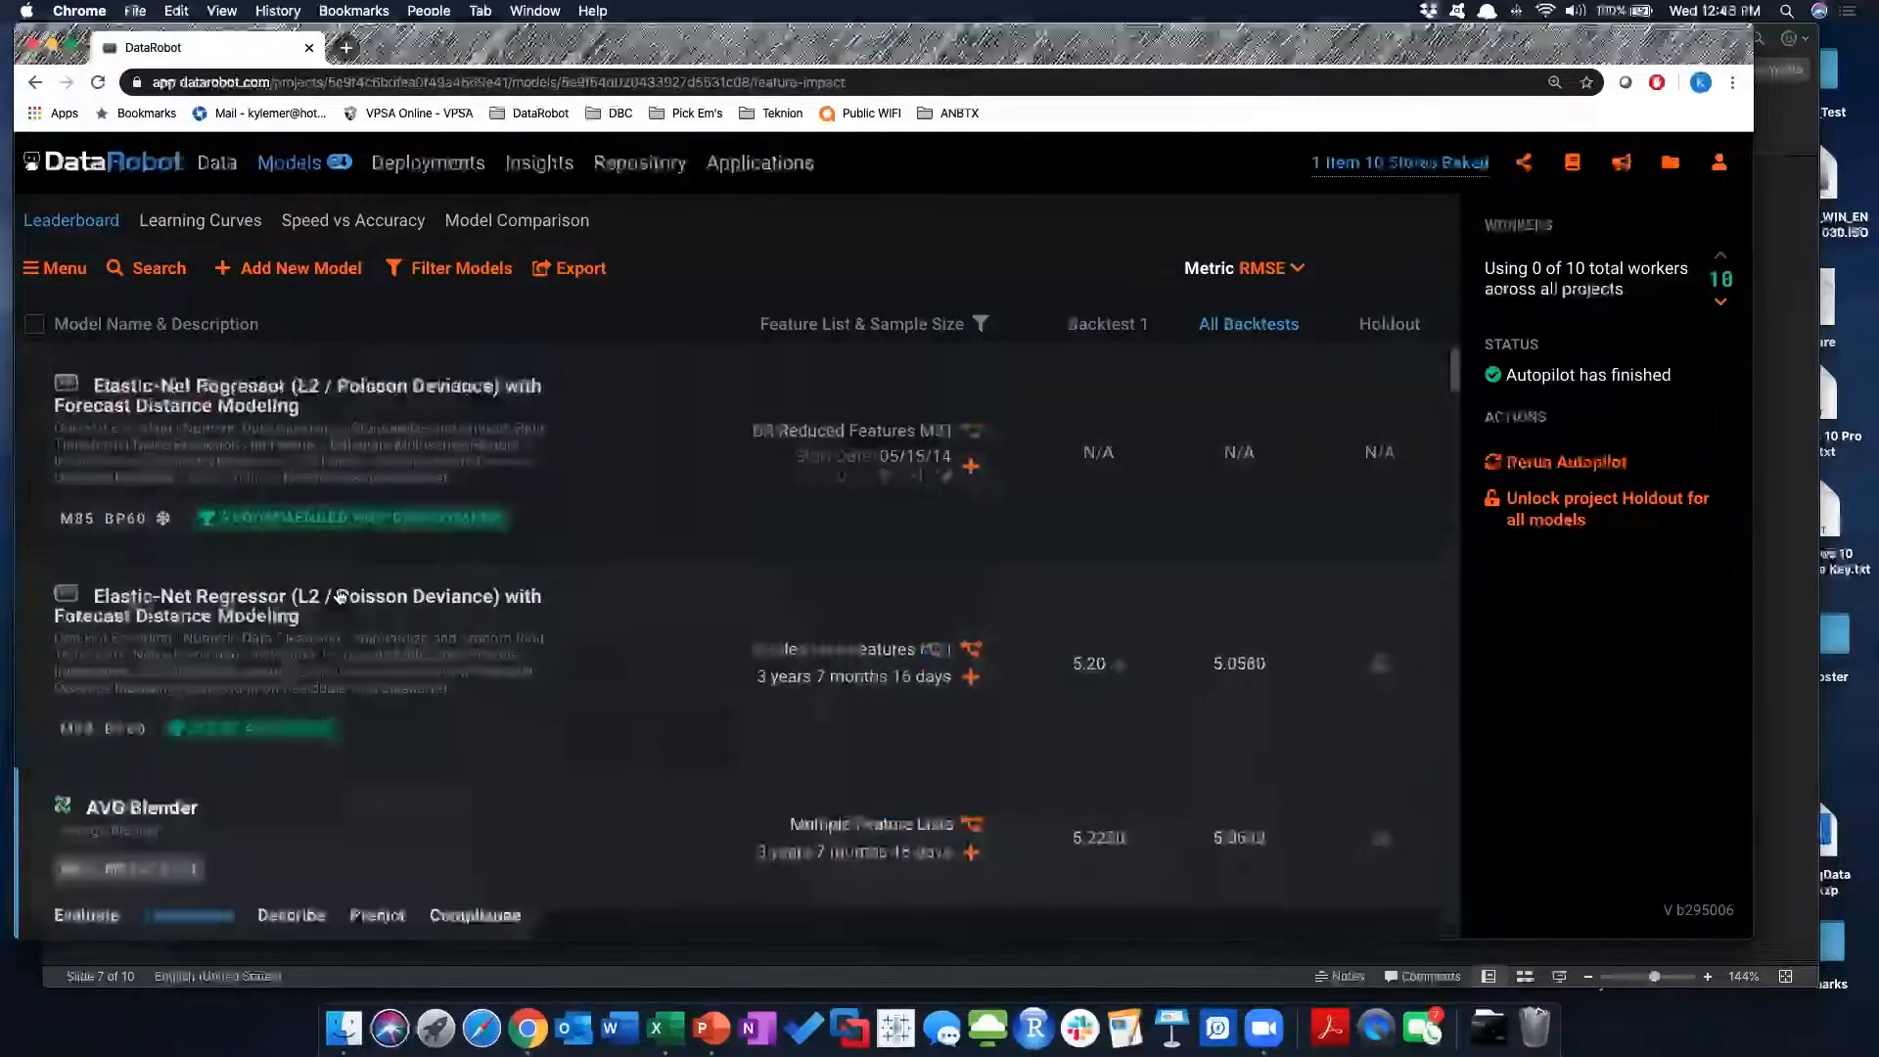
# Reopen the most accurate Elastic-Net model (M78) and look at its Accuracy Over Time chart
pyautogui.click(340, 597)
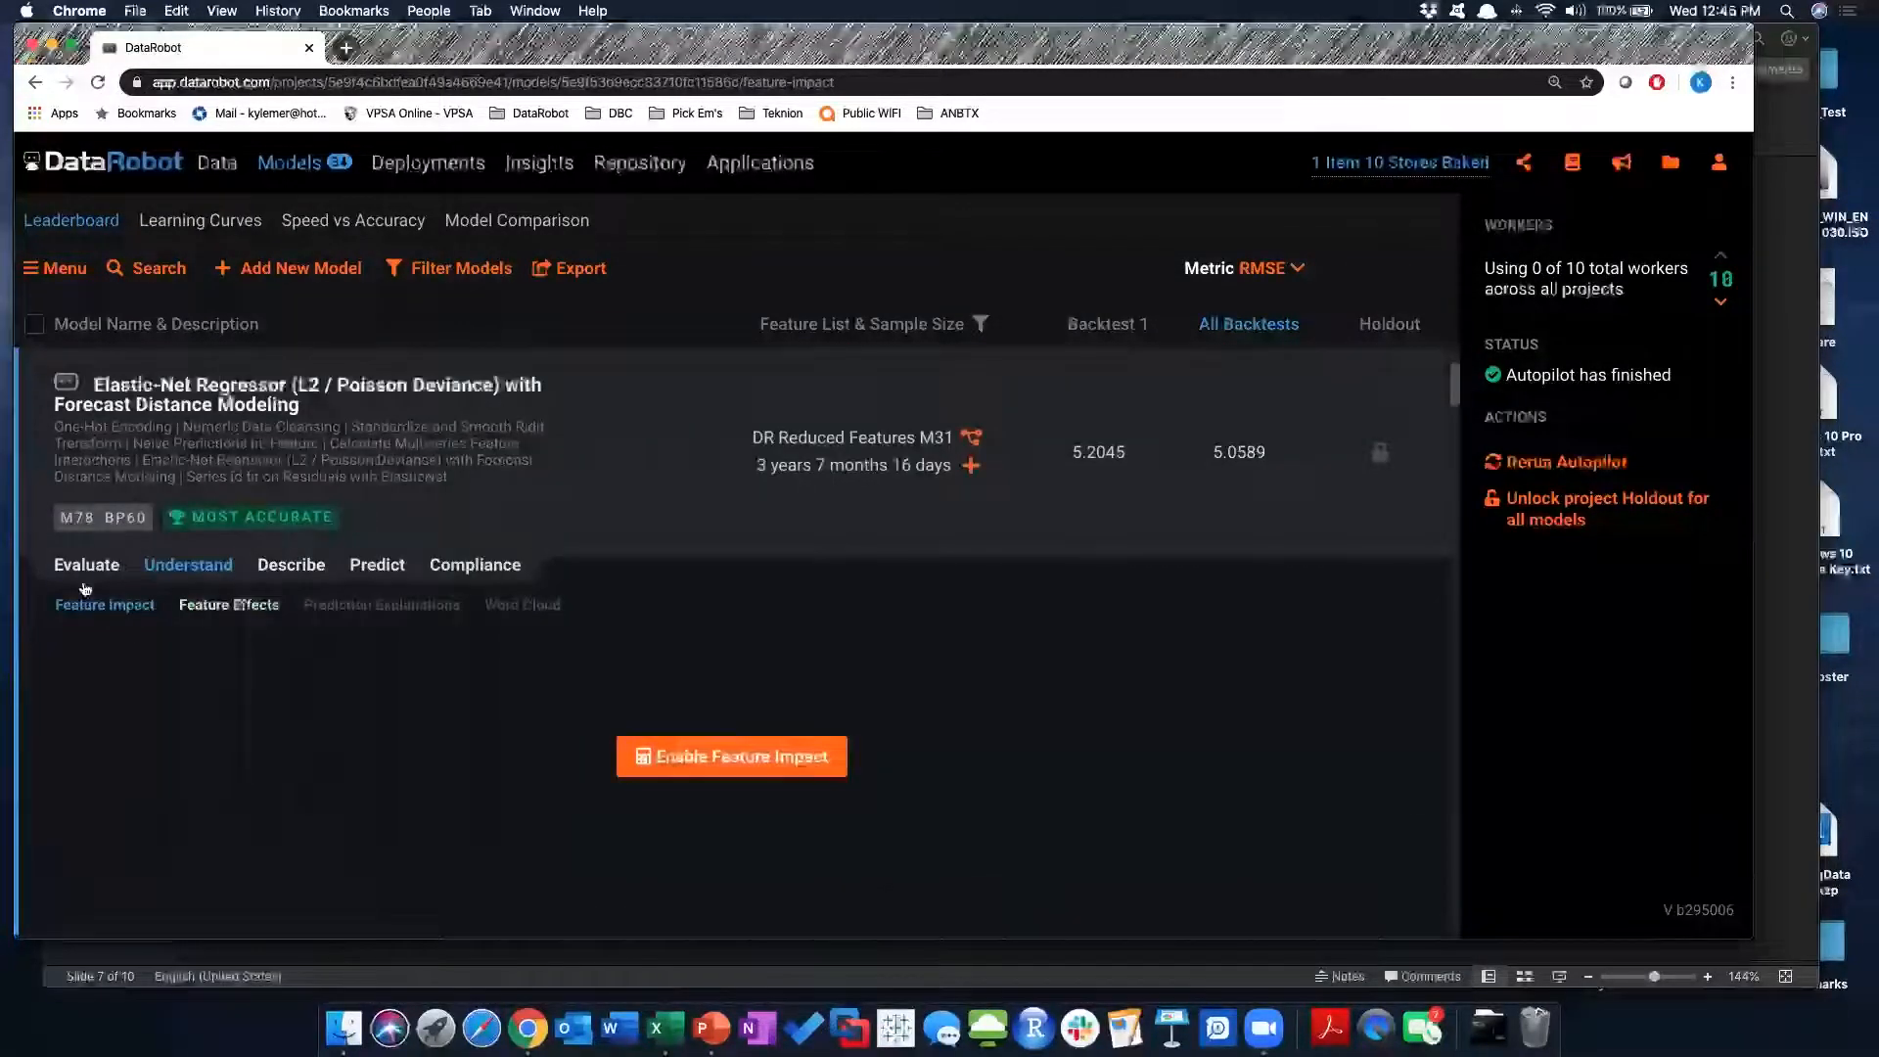
pyautogui.click(96, 684)
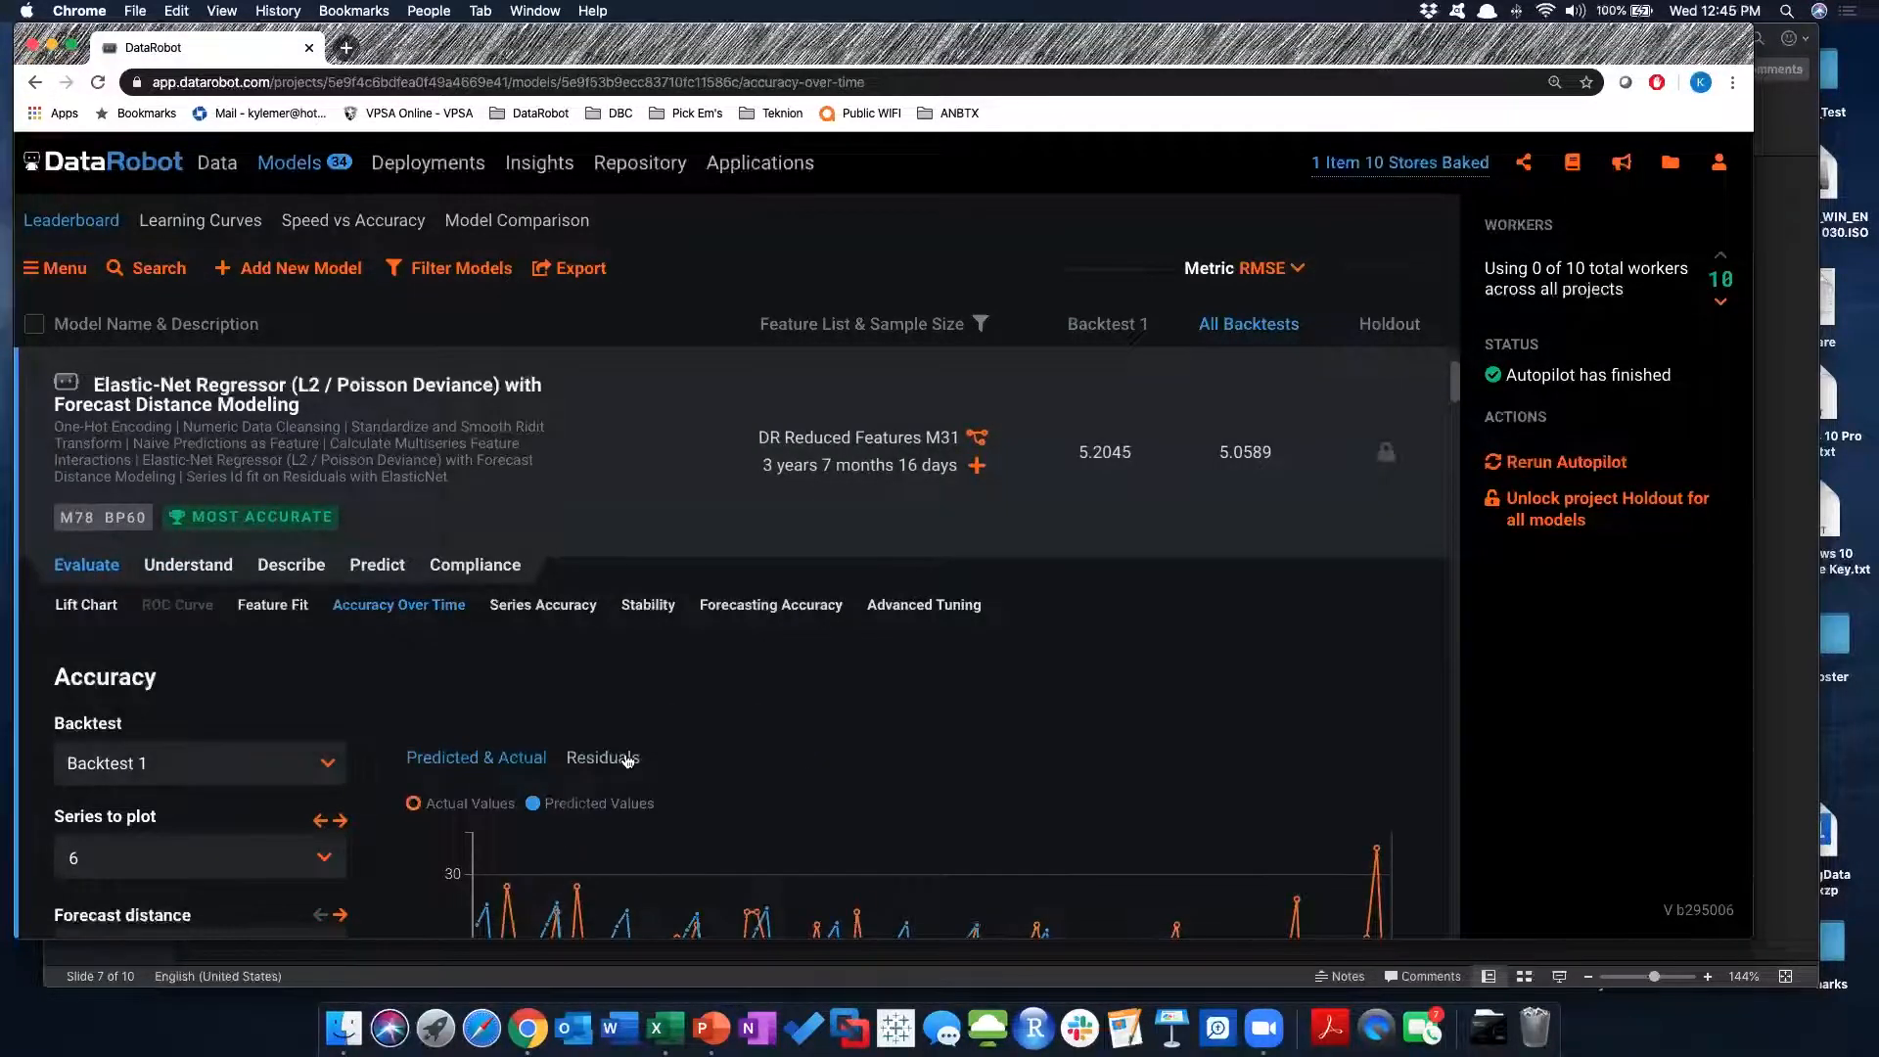
pyautogui.scroll(-2, 627, 760)
pyautogui.scroll(-1, 627, 760)
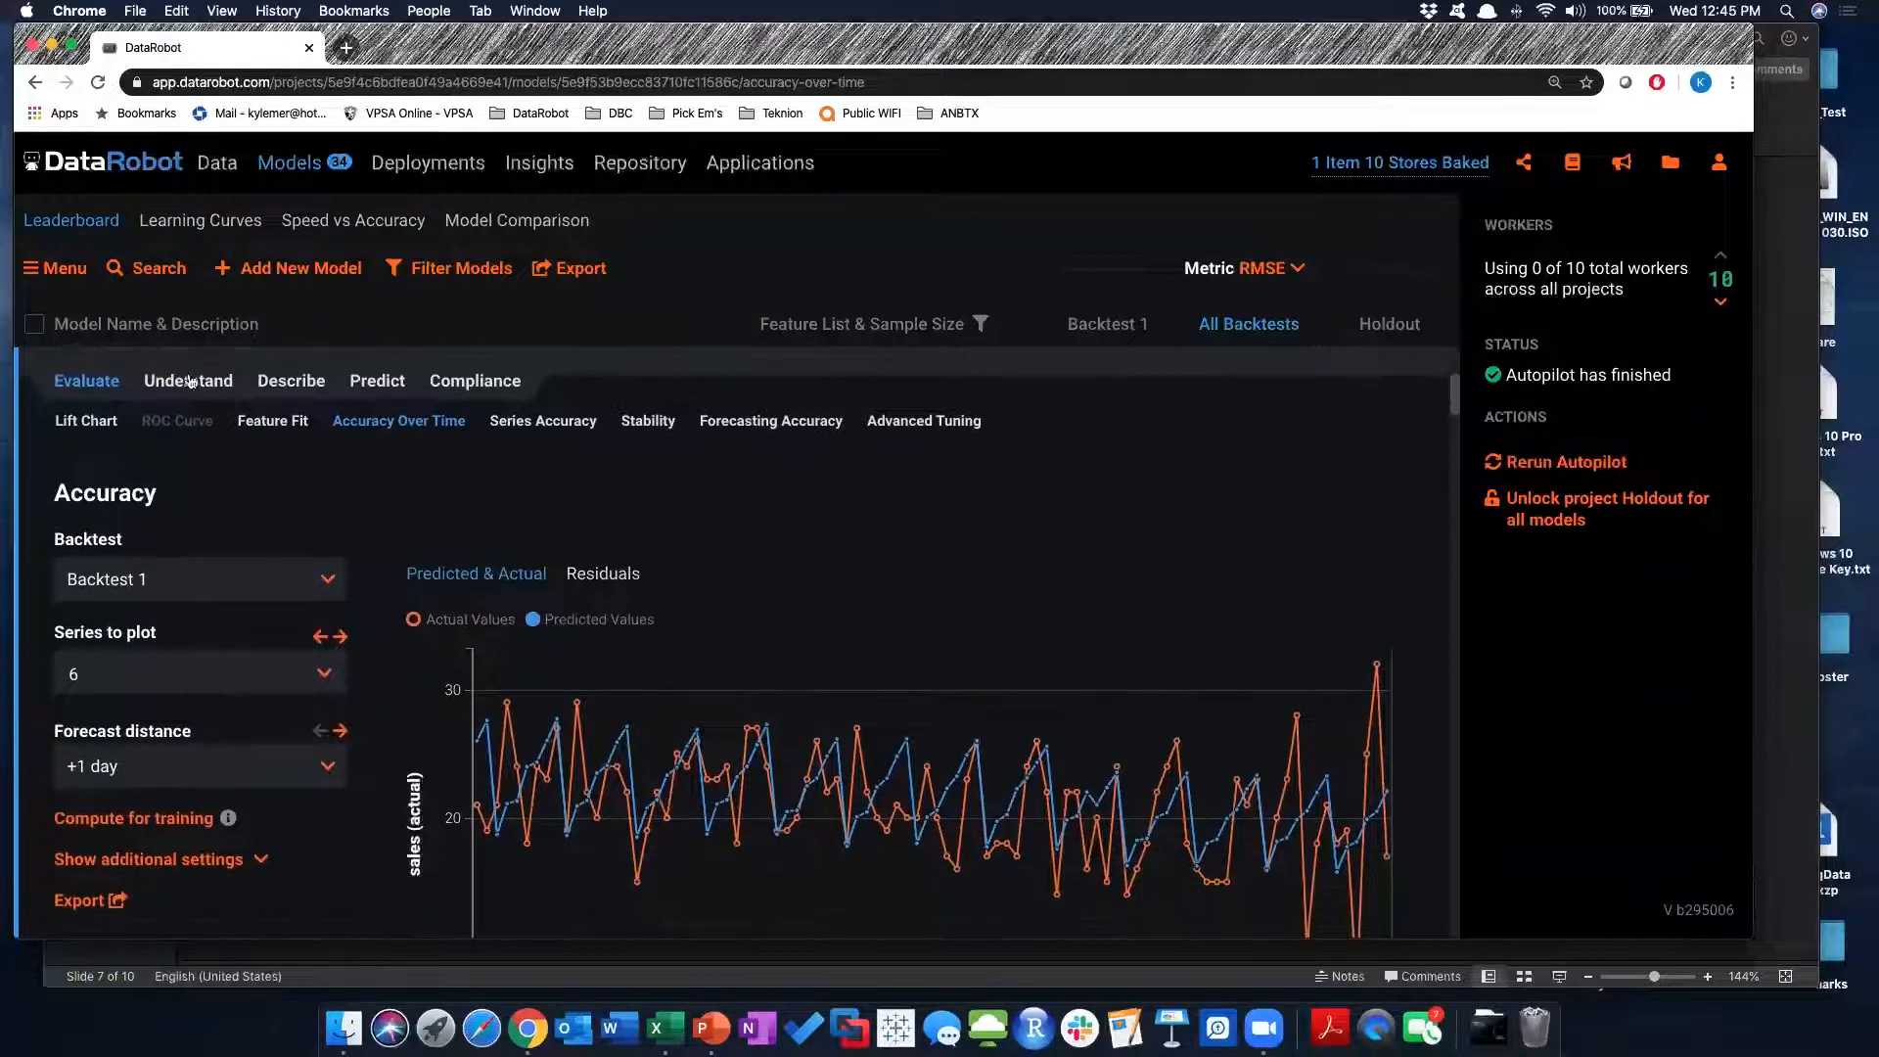
# Start the Feature Impact and Backtest 1 Feature Effects computations for the most accurate Elastic-Net model
pyautogui.click(188, 425)
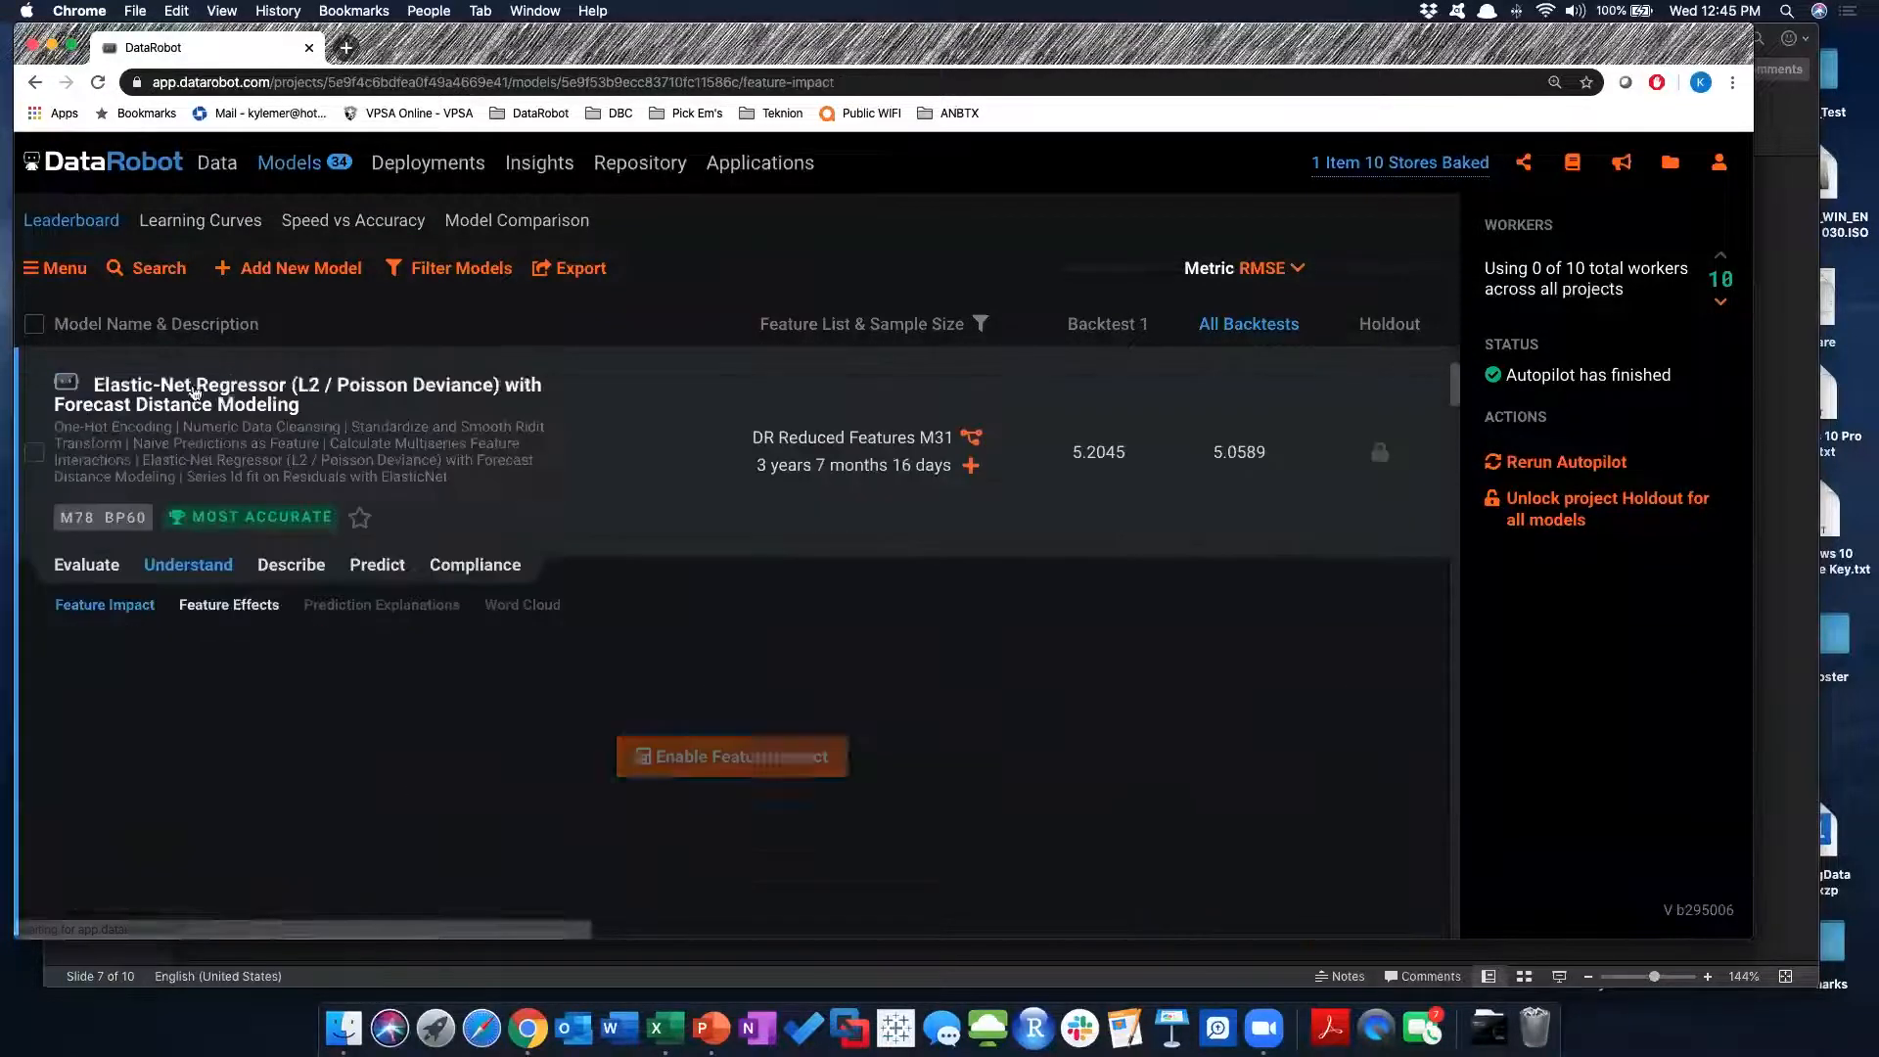
pyautogui.click(744, 768)
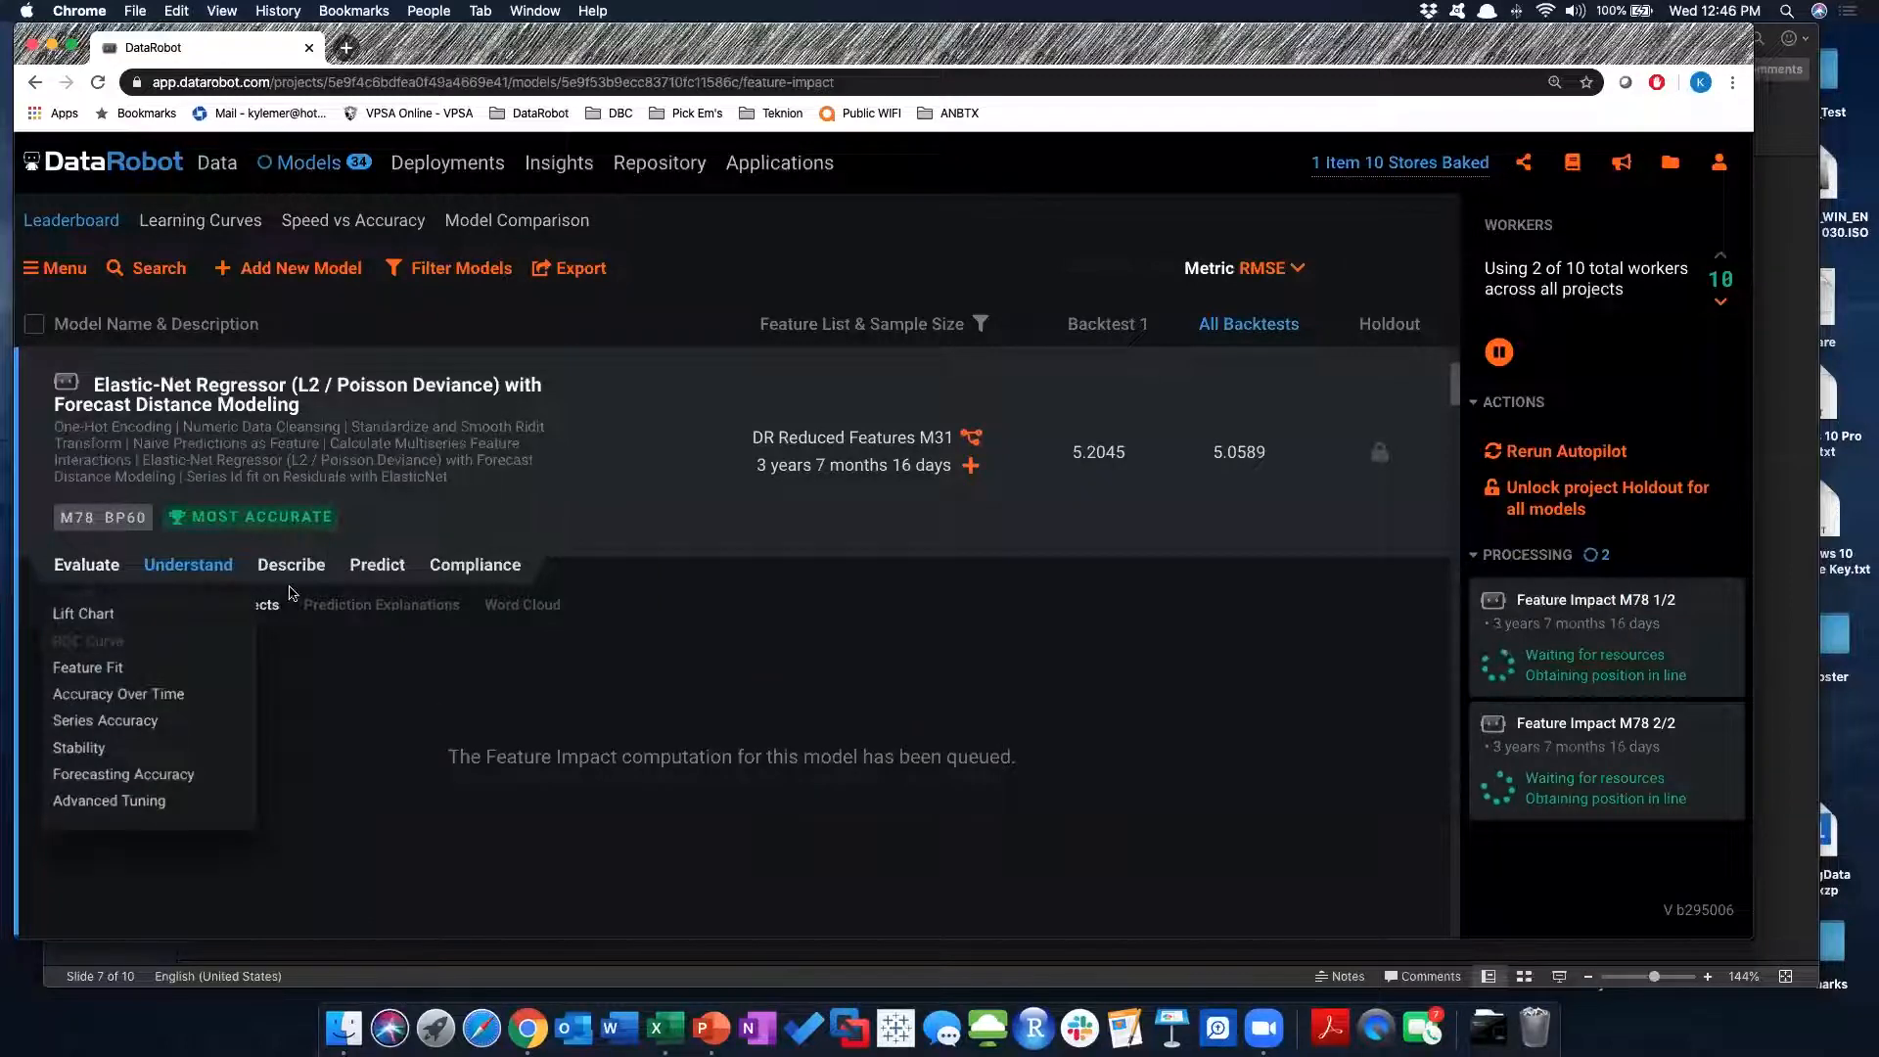
pyautogui.click(262, 607)
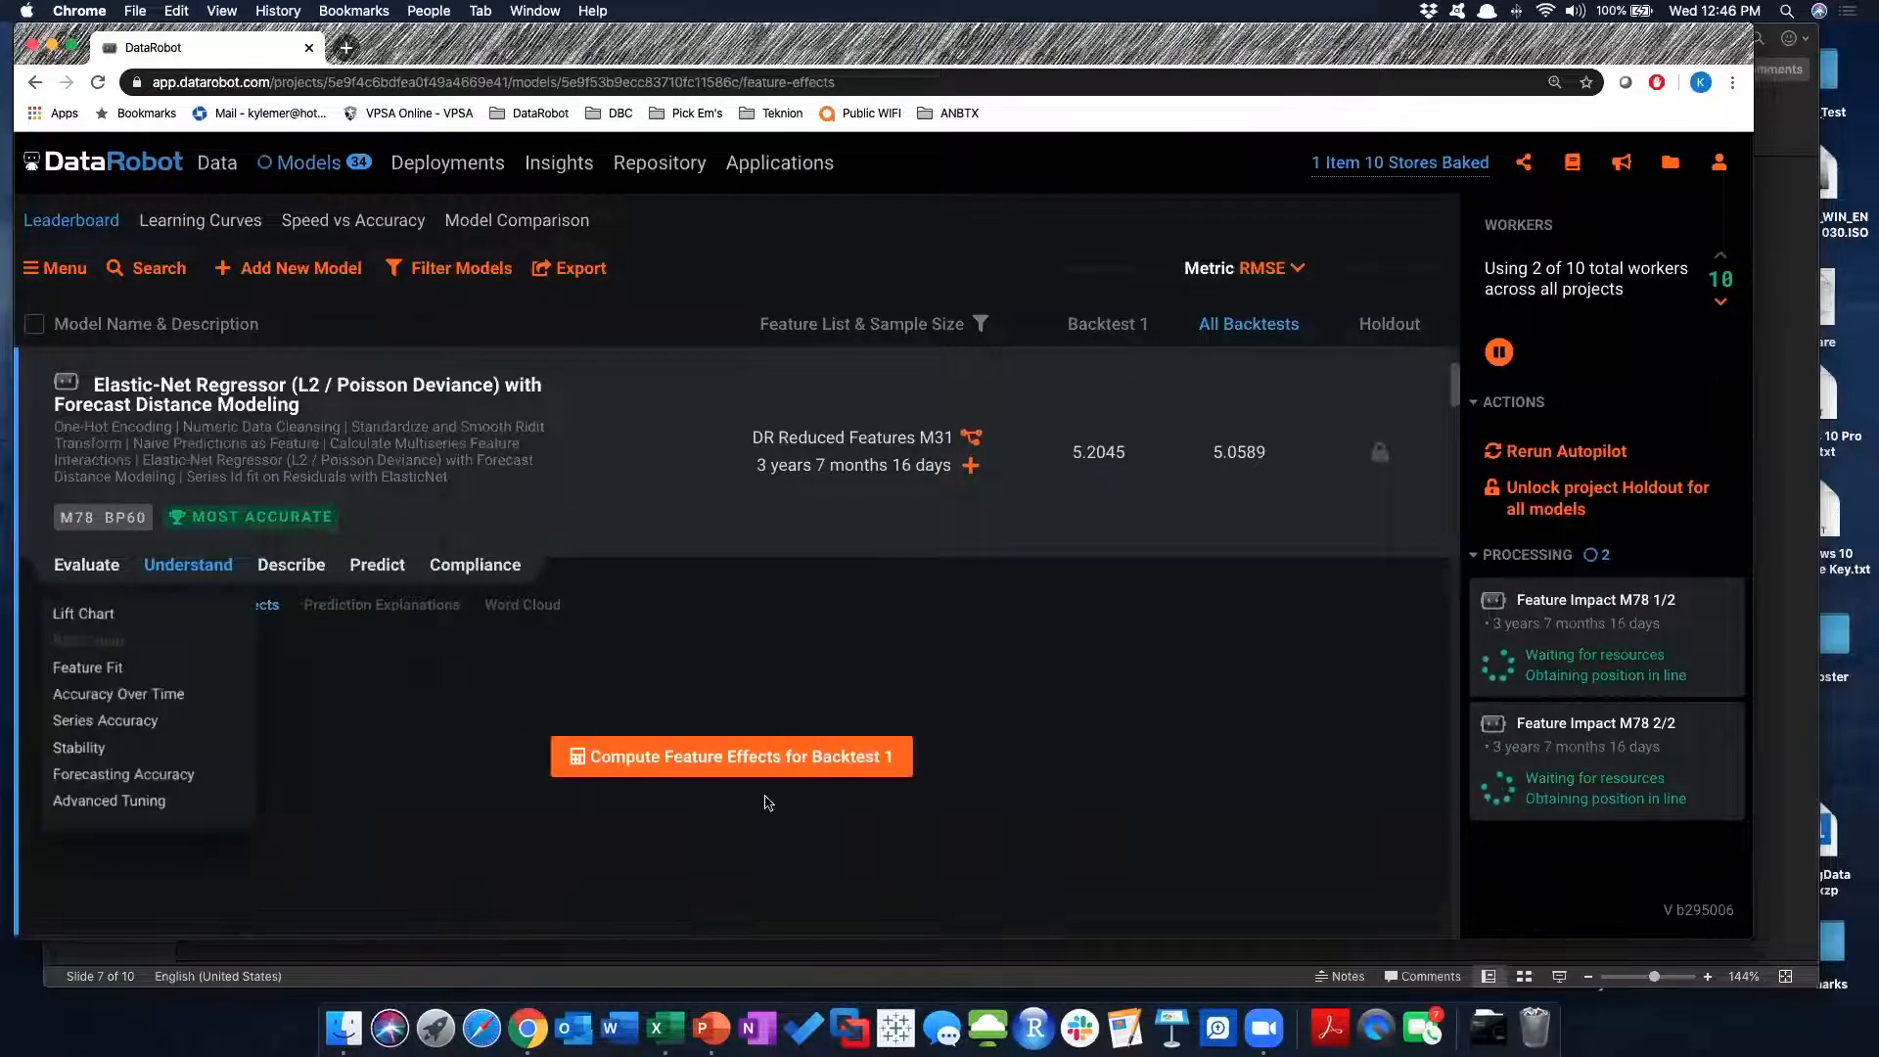
pyautogui.click(755, 765)
# Examine series 6's predicted and actual sales in Accuracy Over Time and look through the series available to plot
pyautogui.moveTo(105, 572)
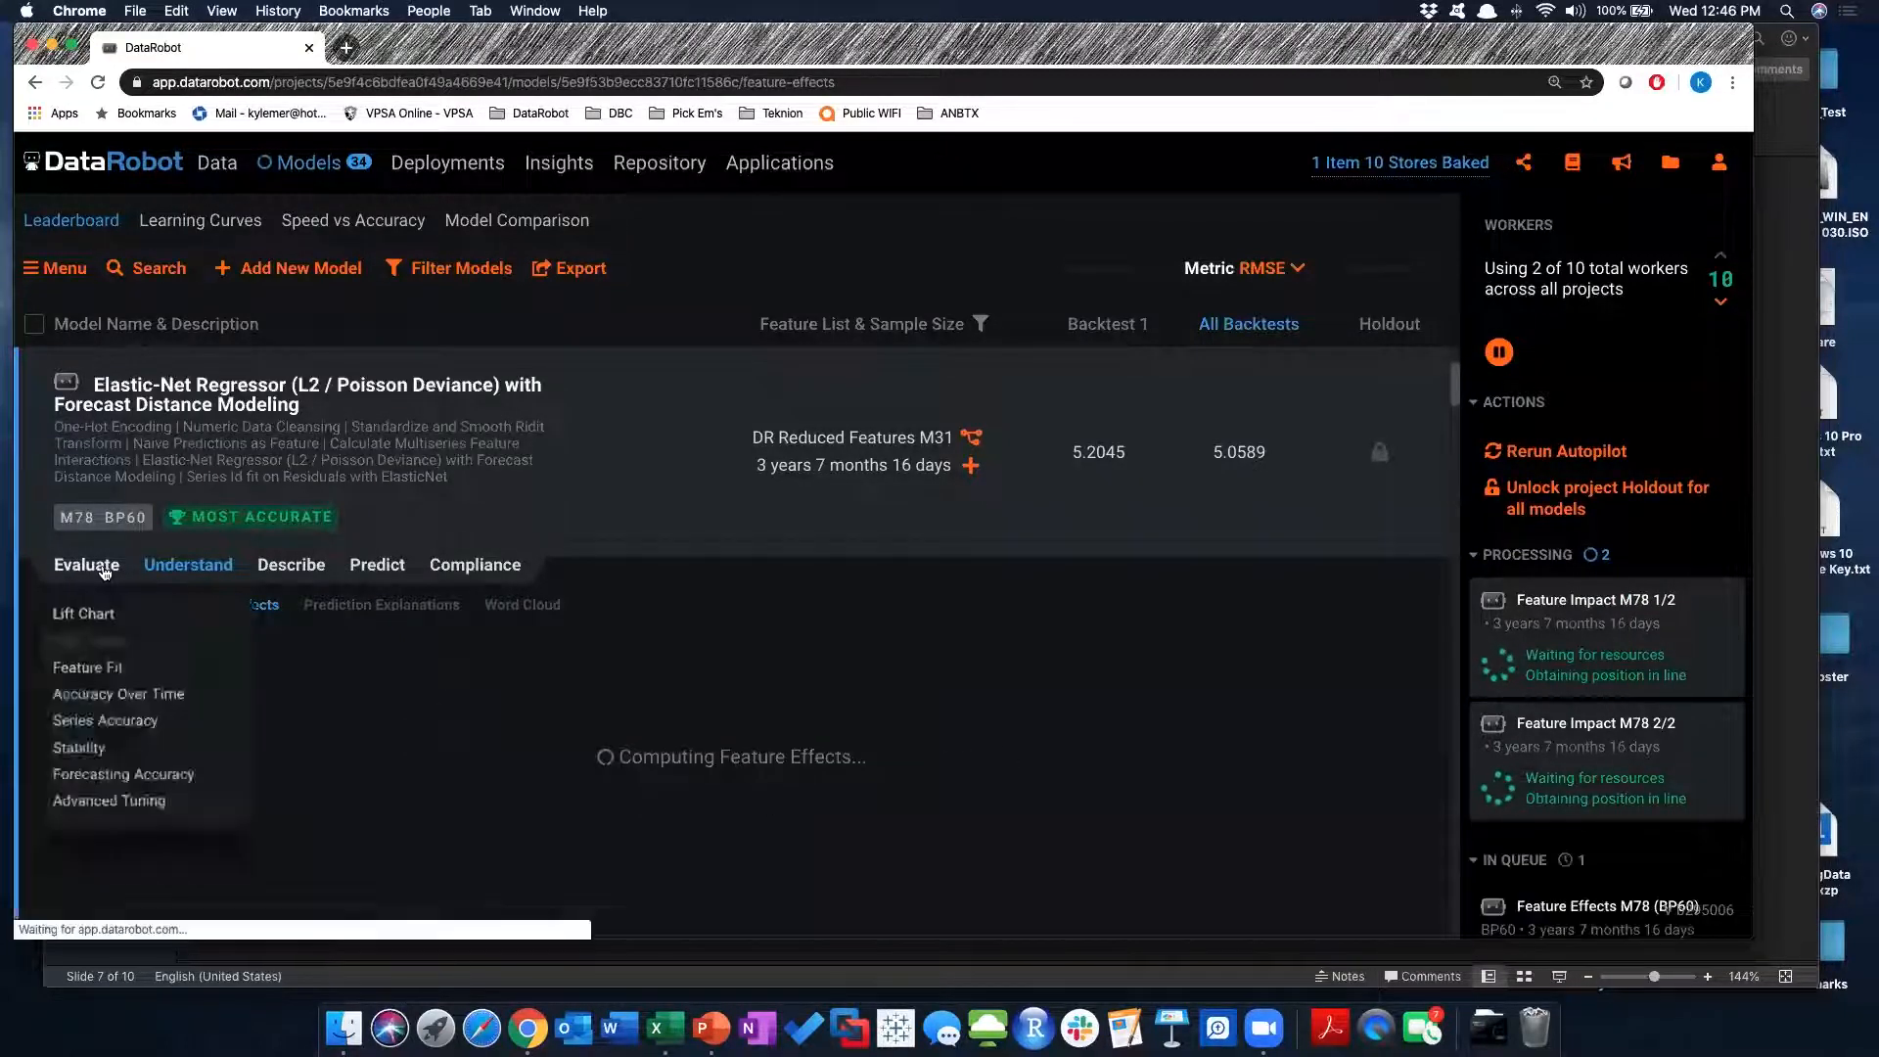
pyautogui.click(118, 694)
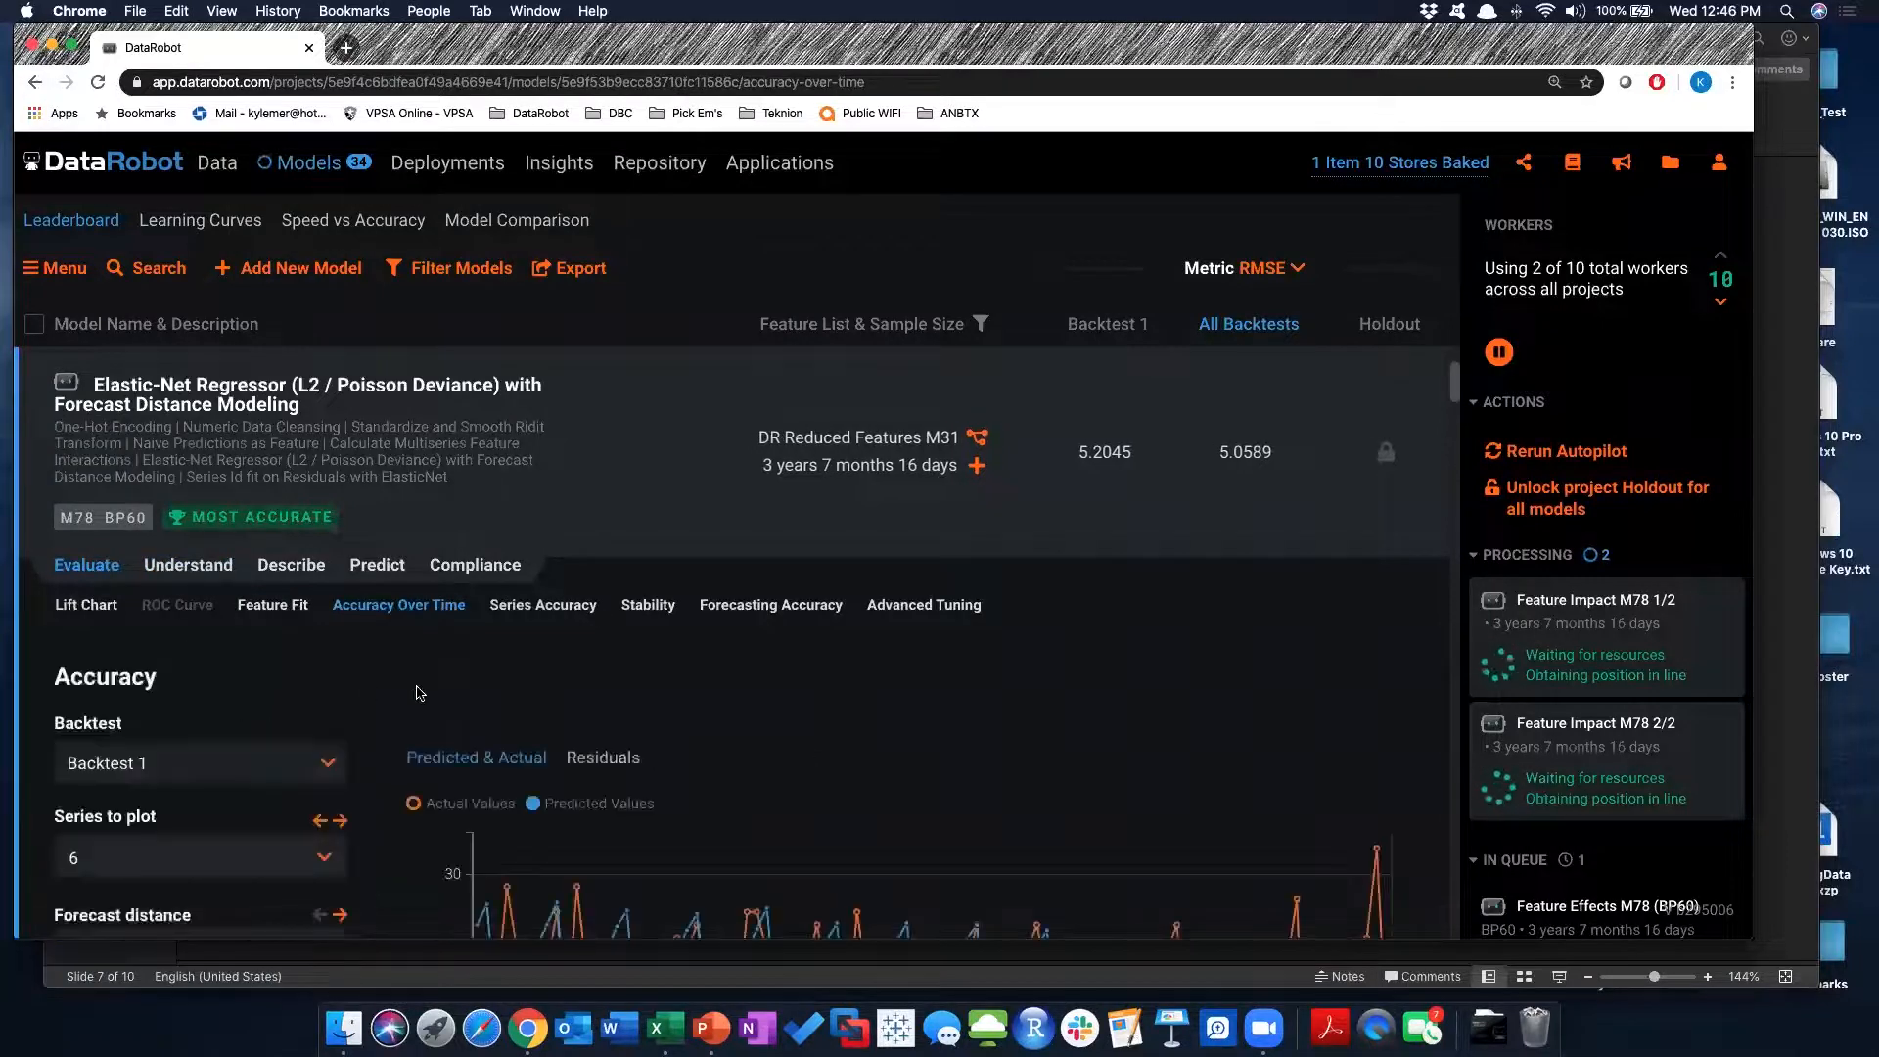
pyautogui.scroll(-5, 419, 693)
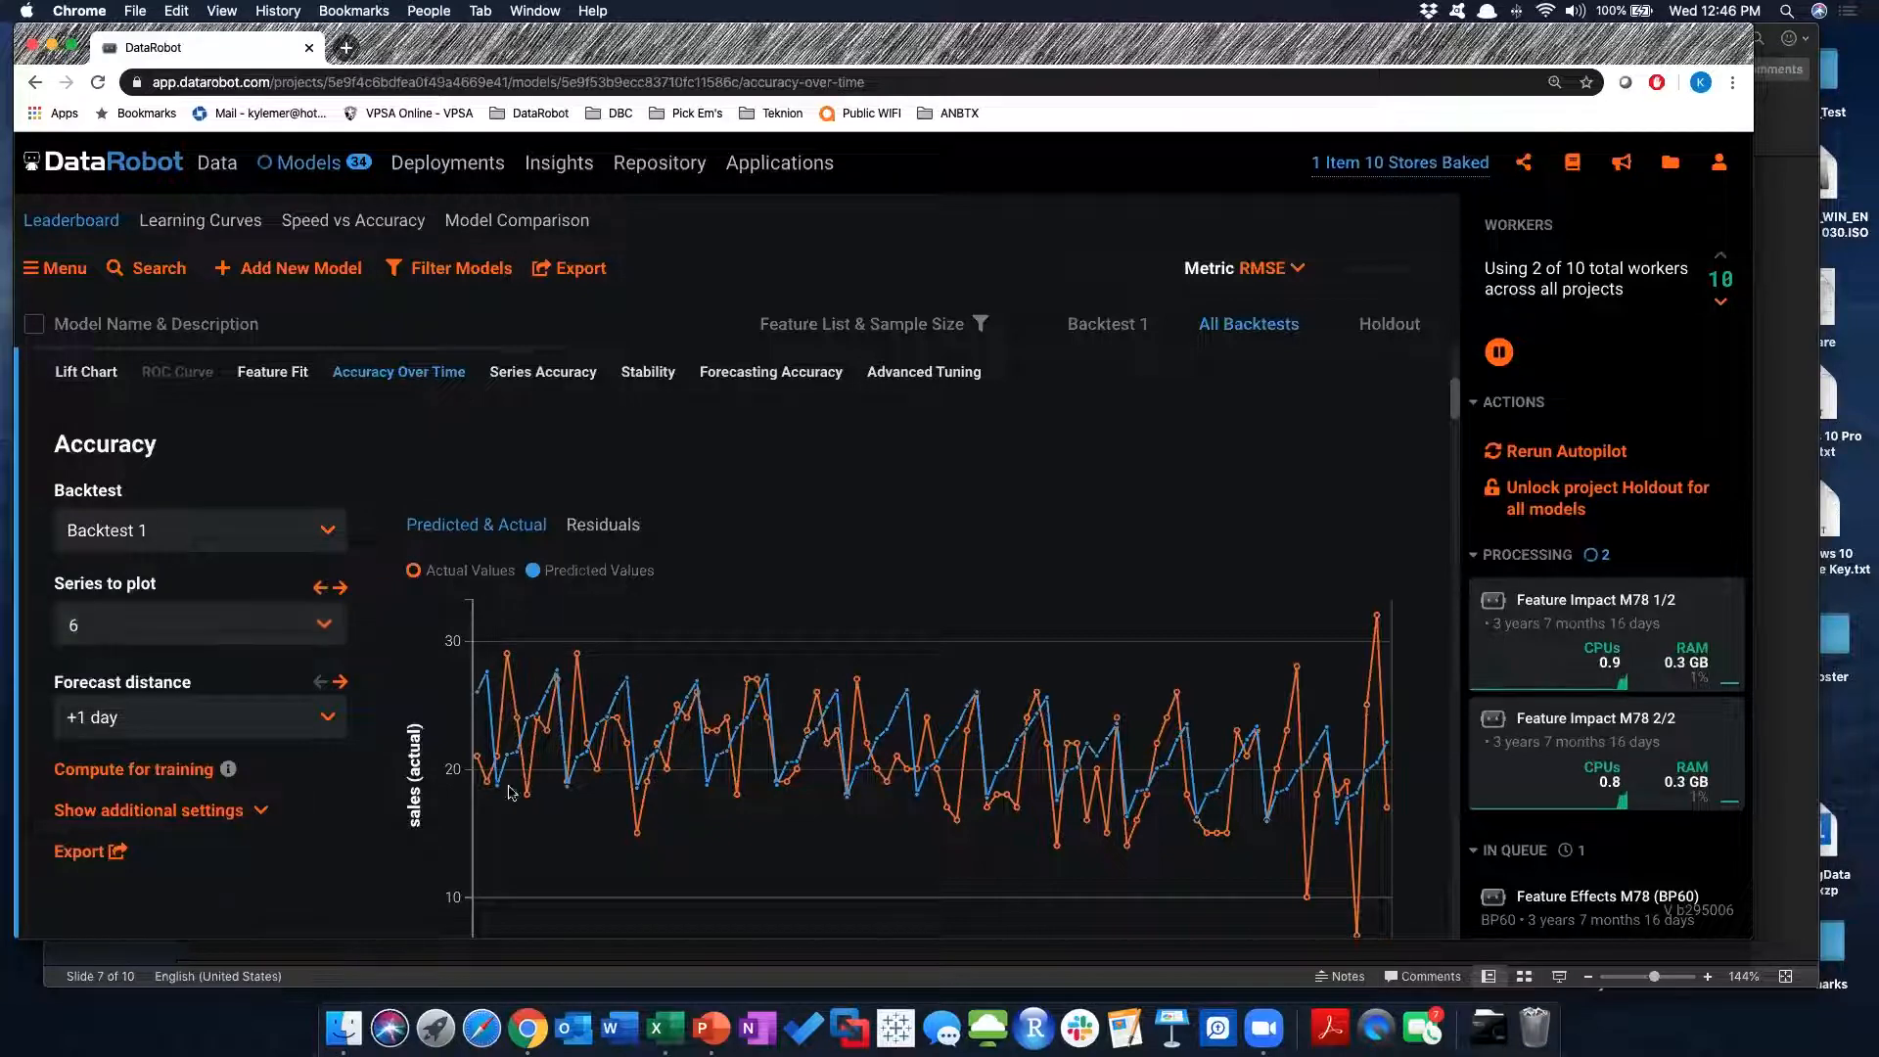
pyautogui.moveTo(492, 782)
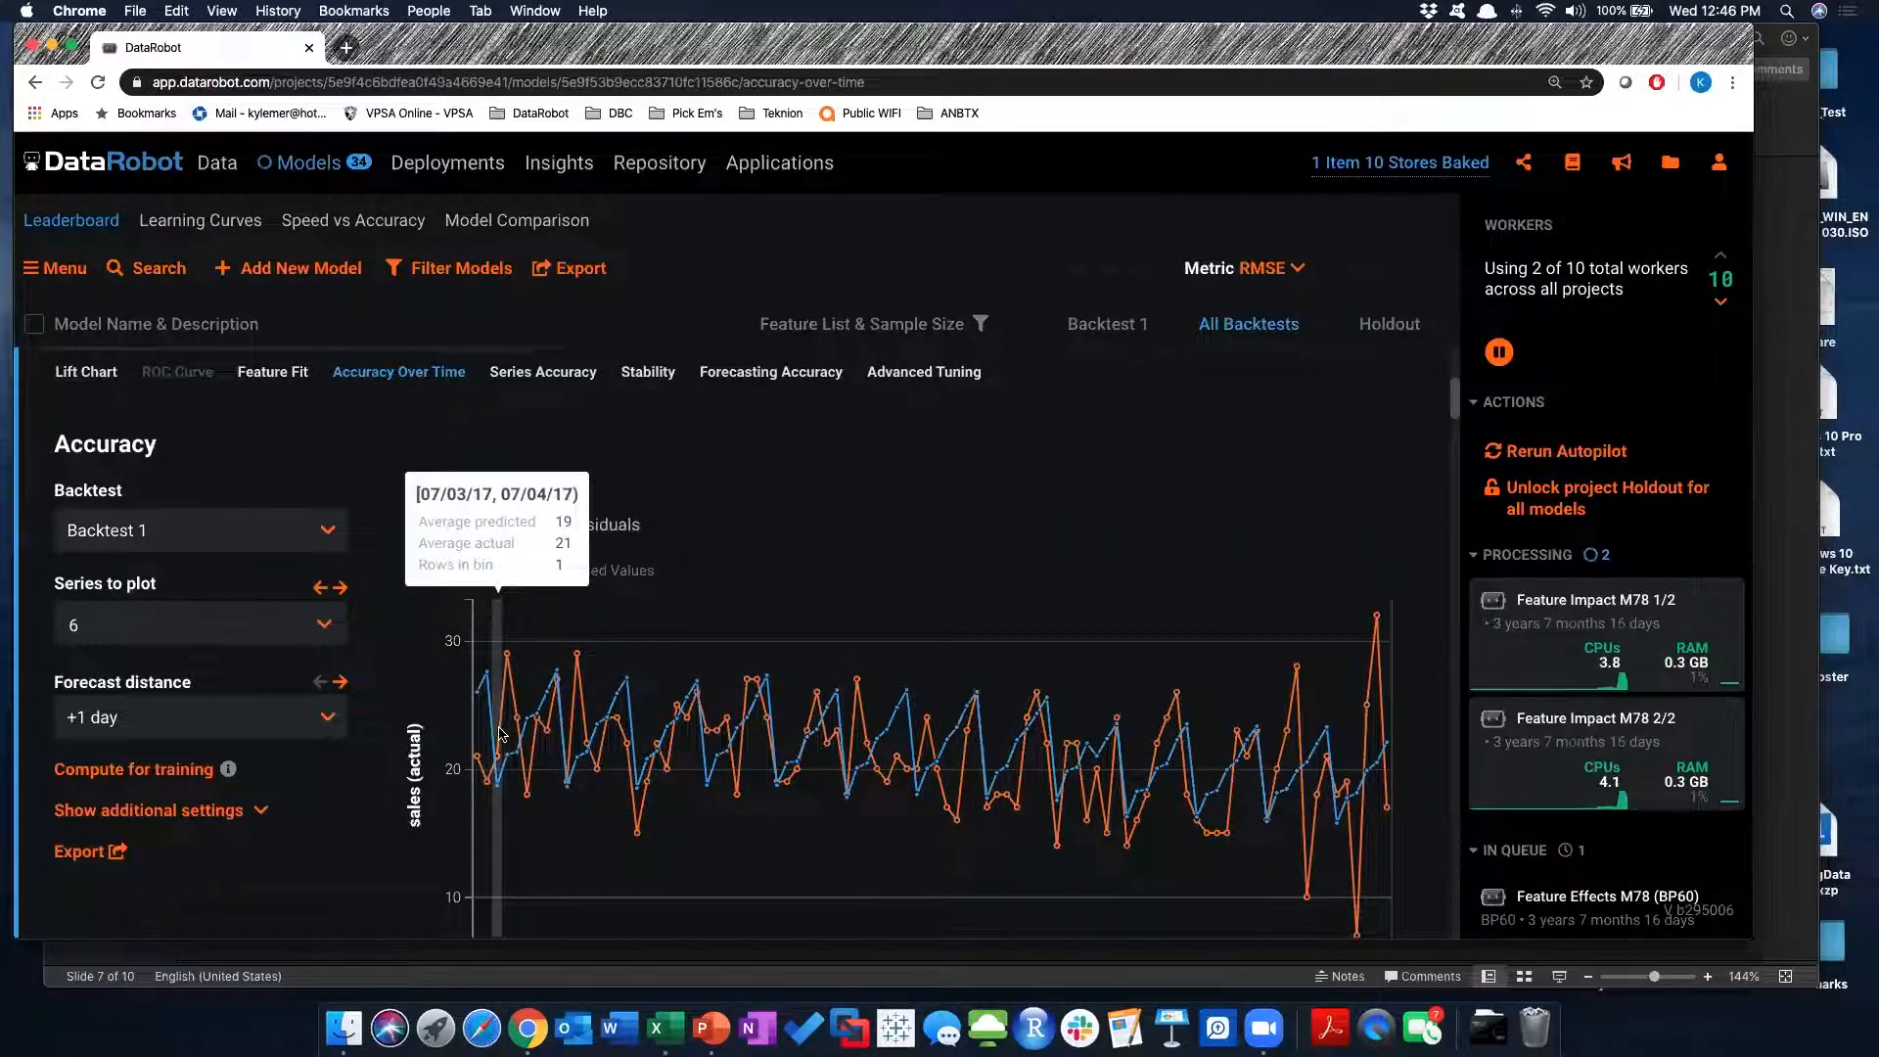
pyautogui.click(326, 627)
pyautogui.moveTo(343, 749)
pyautogui.mouseDown()
pyautogui.moveTo(338, 886)
pyautogui.moveTo(344, 737)
pyautogui.mouseUp()
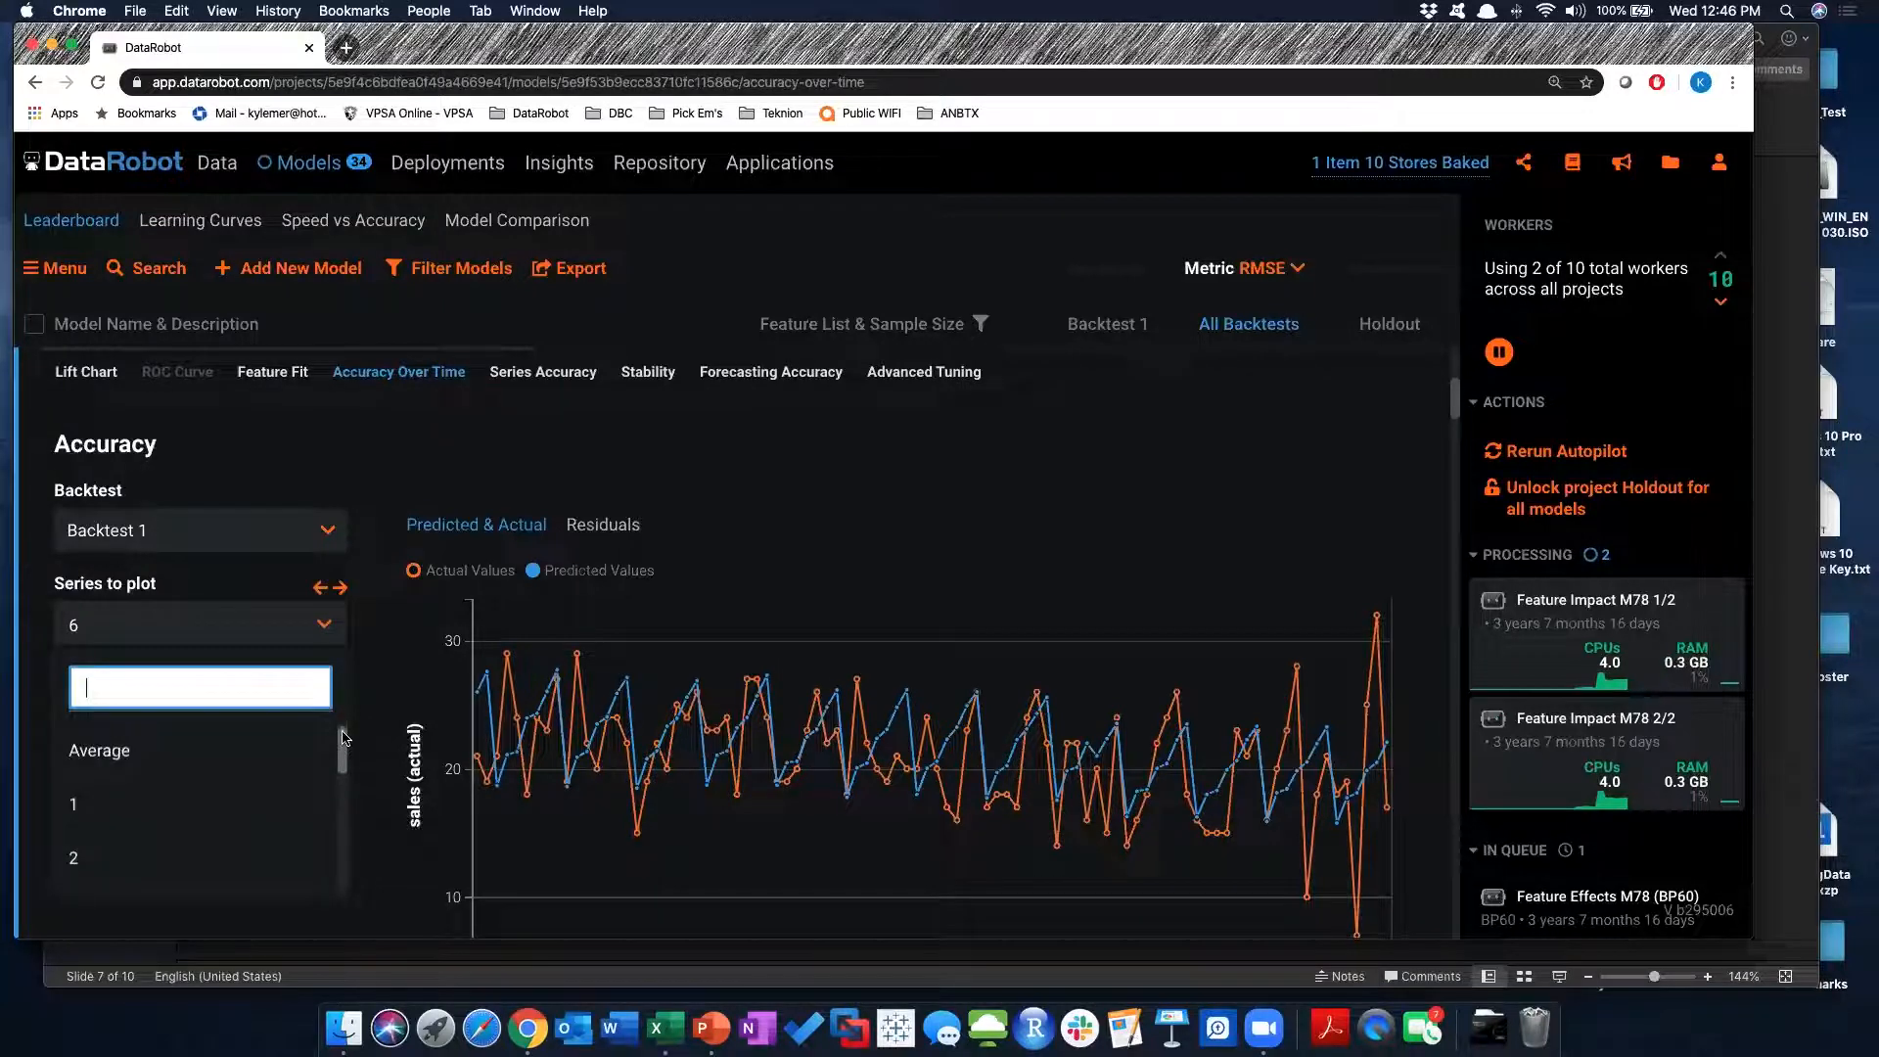
pyautogui.click(153, 620)
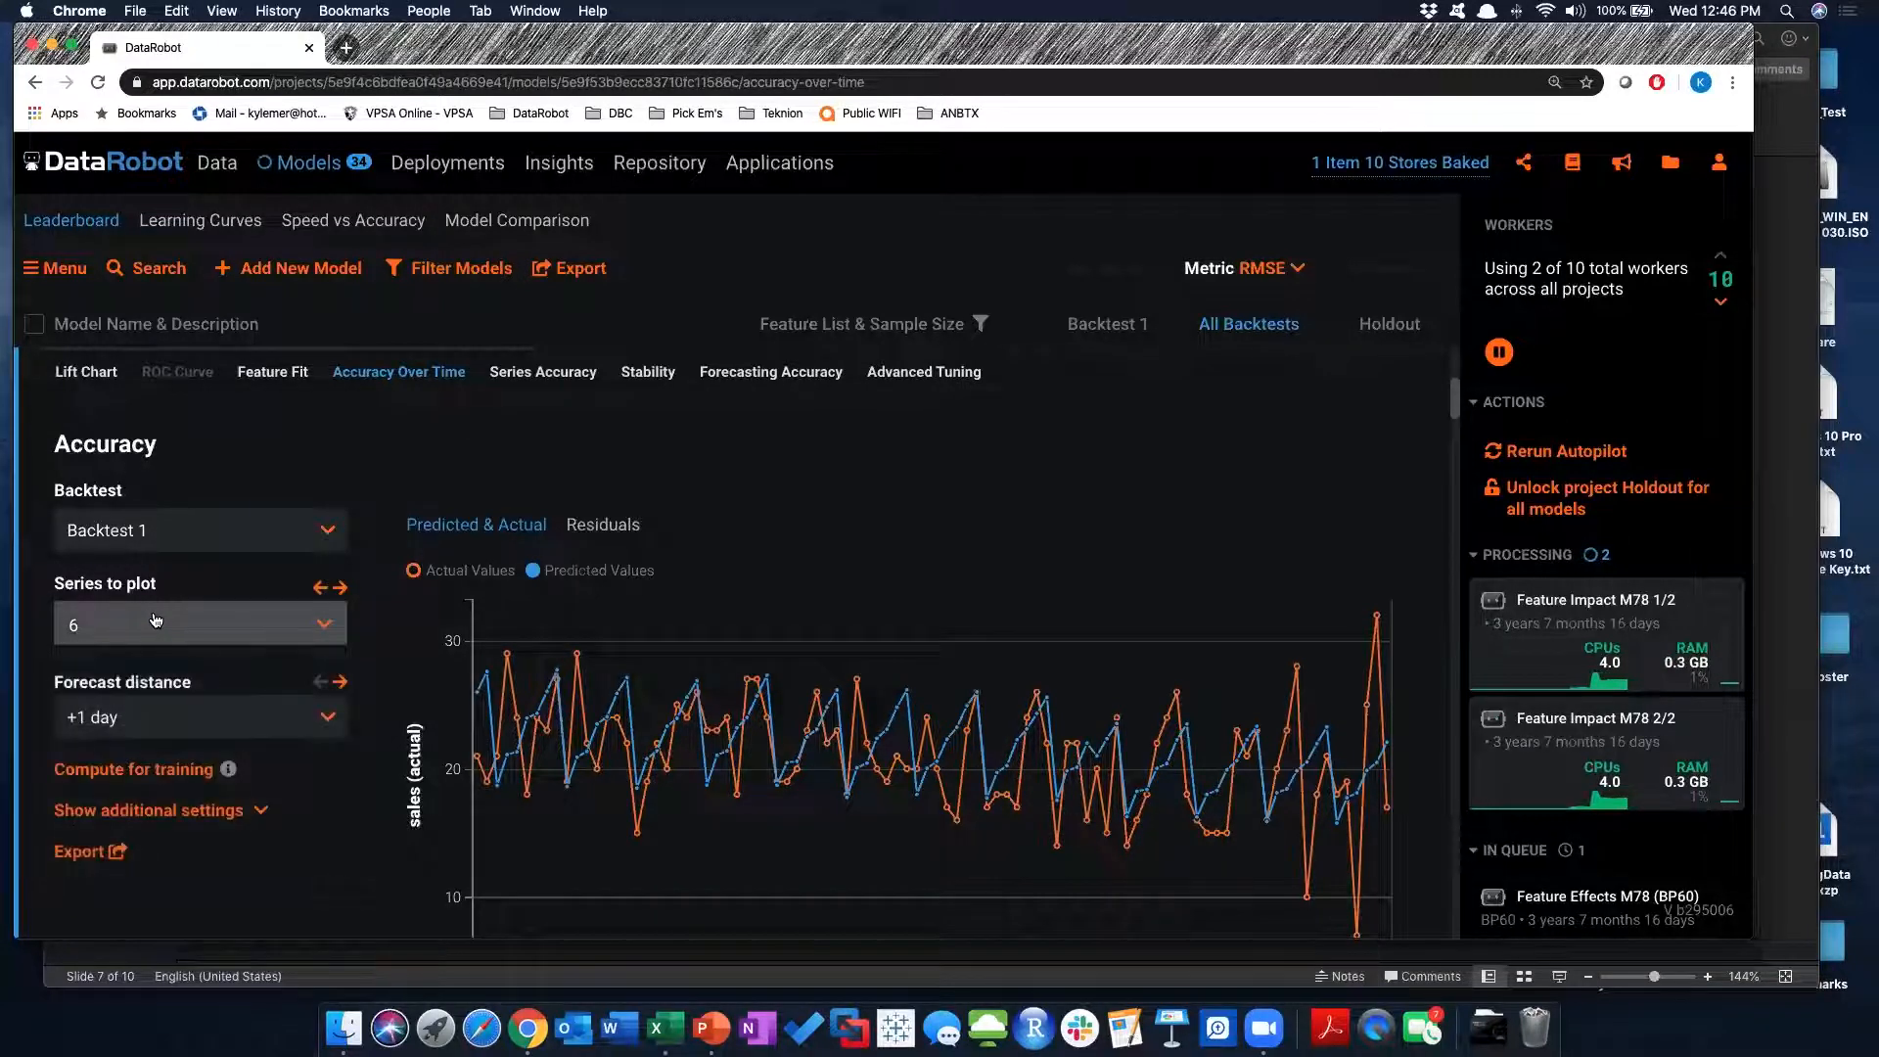
# Set the leaderboard metric to MASE and inspect the accuracy chart again for series 6
pyautogui.click(1296, 268)
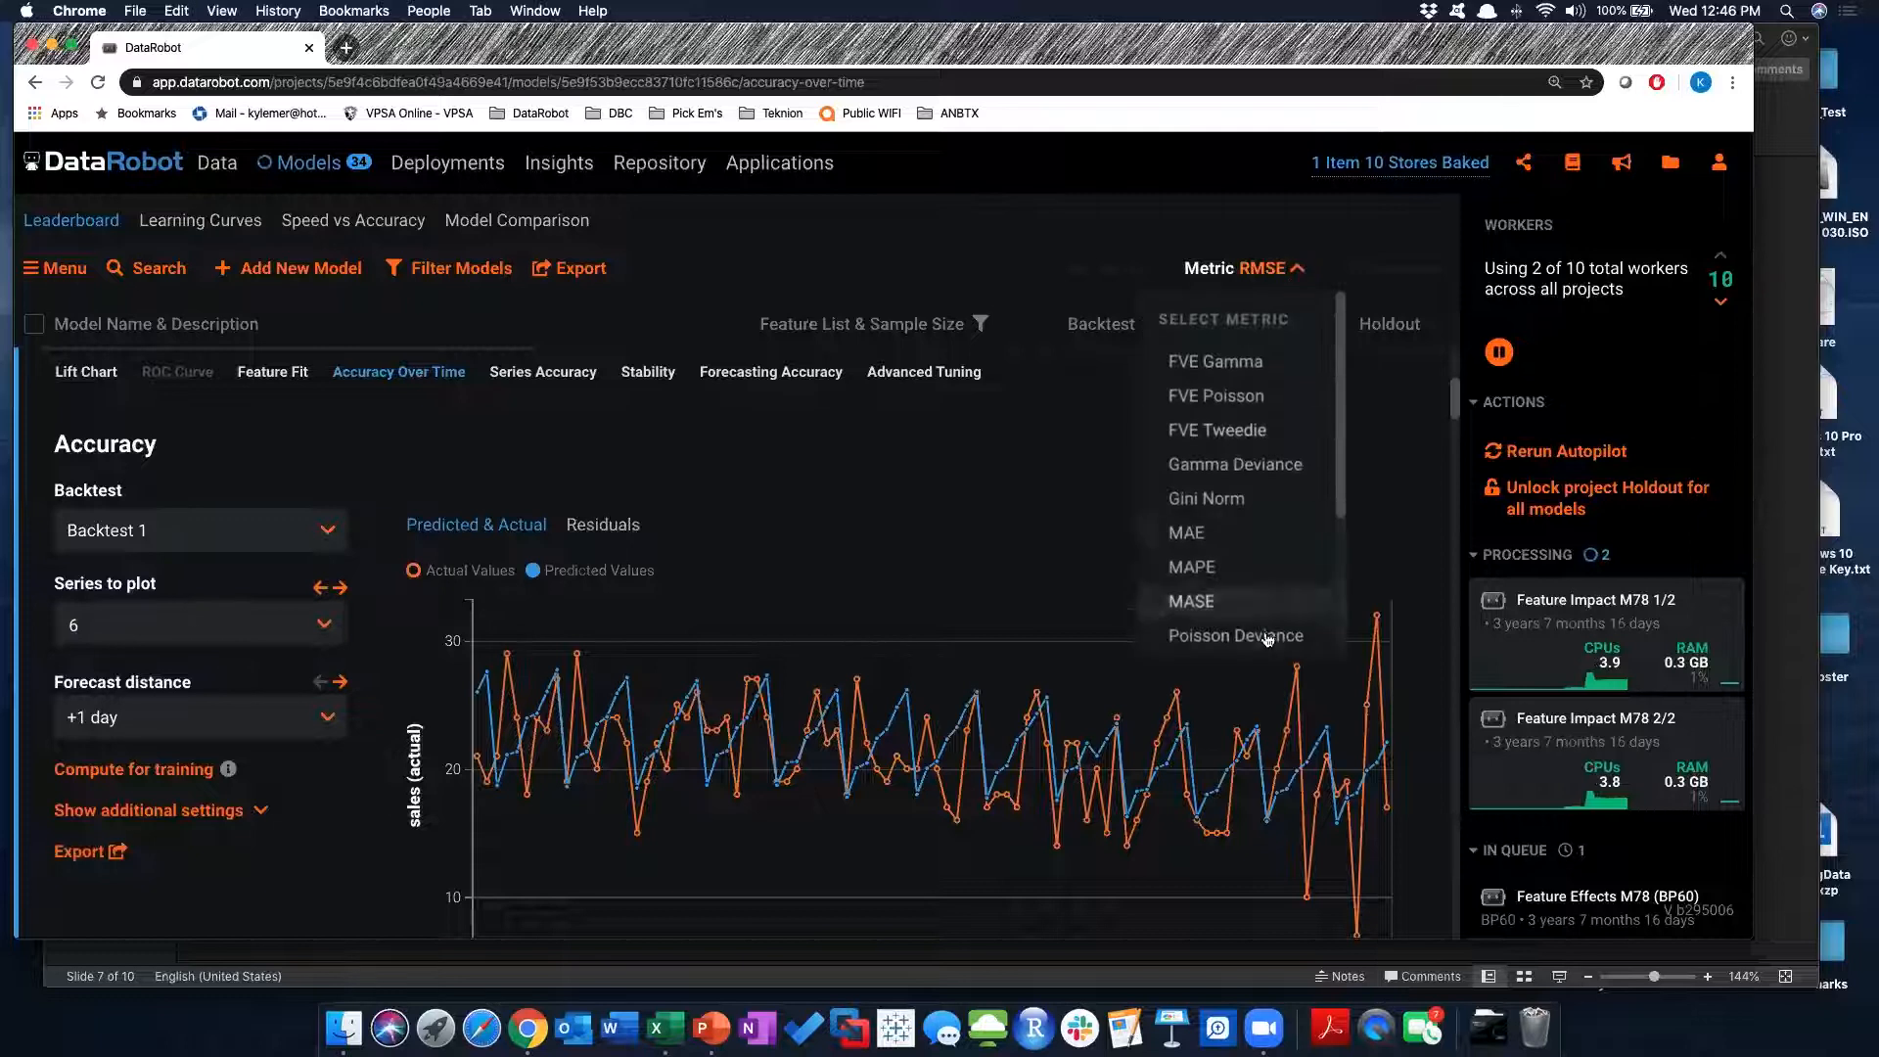
pyautogui.click(1193, 601)
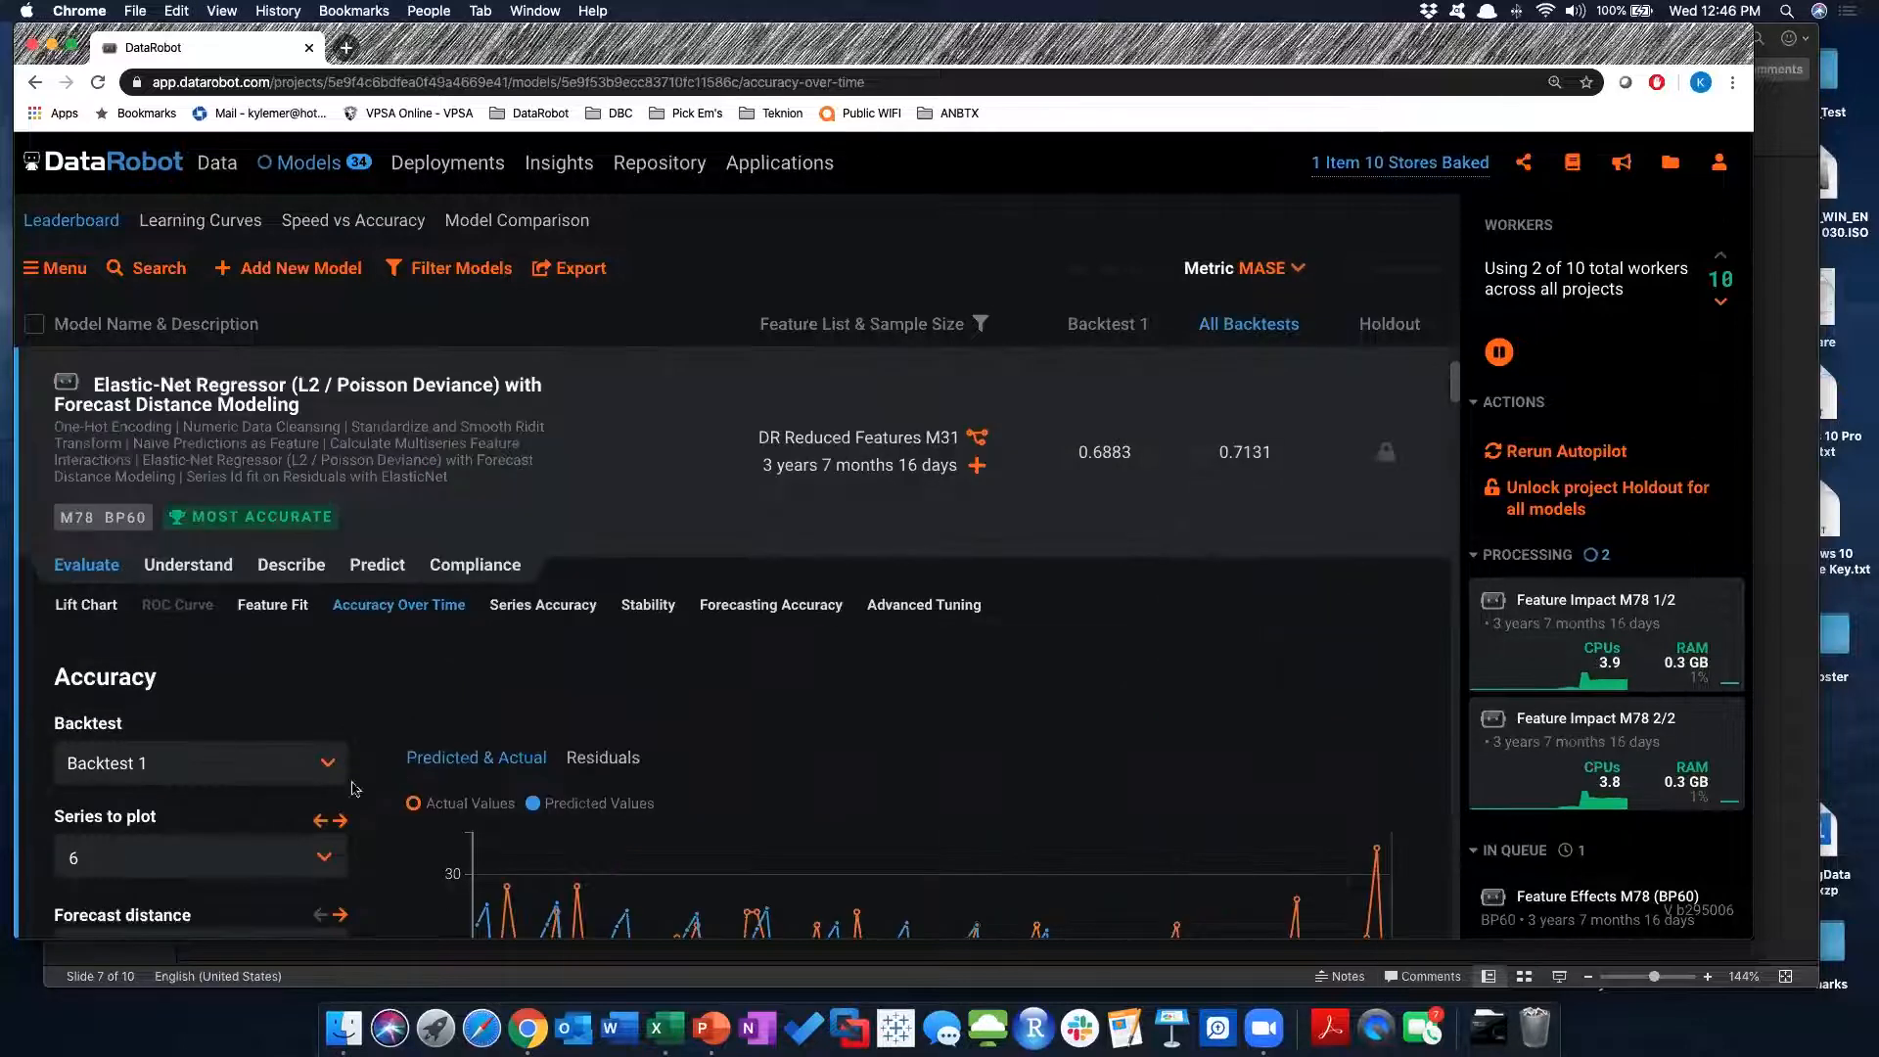
pyautogui.scroll(-4, 683, 718)
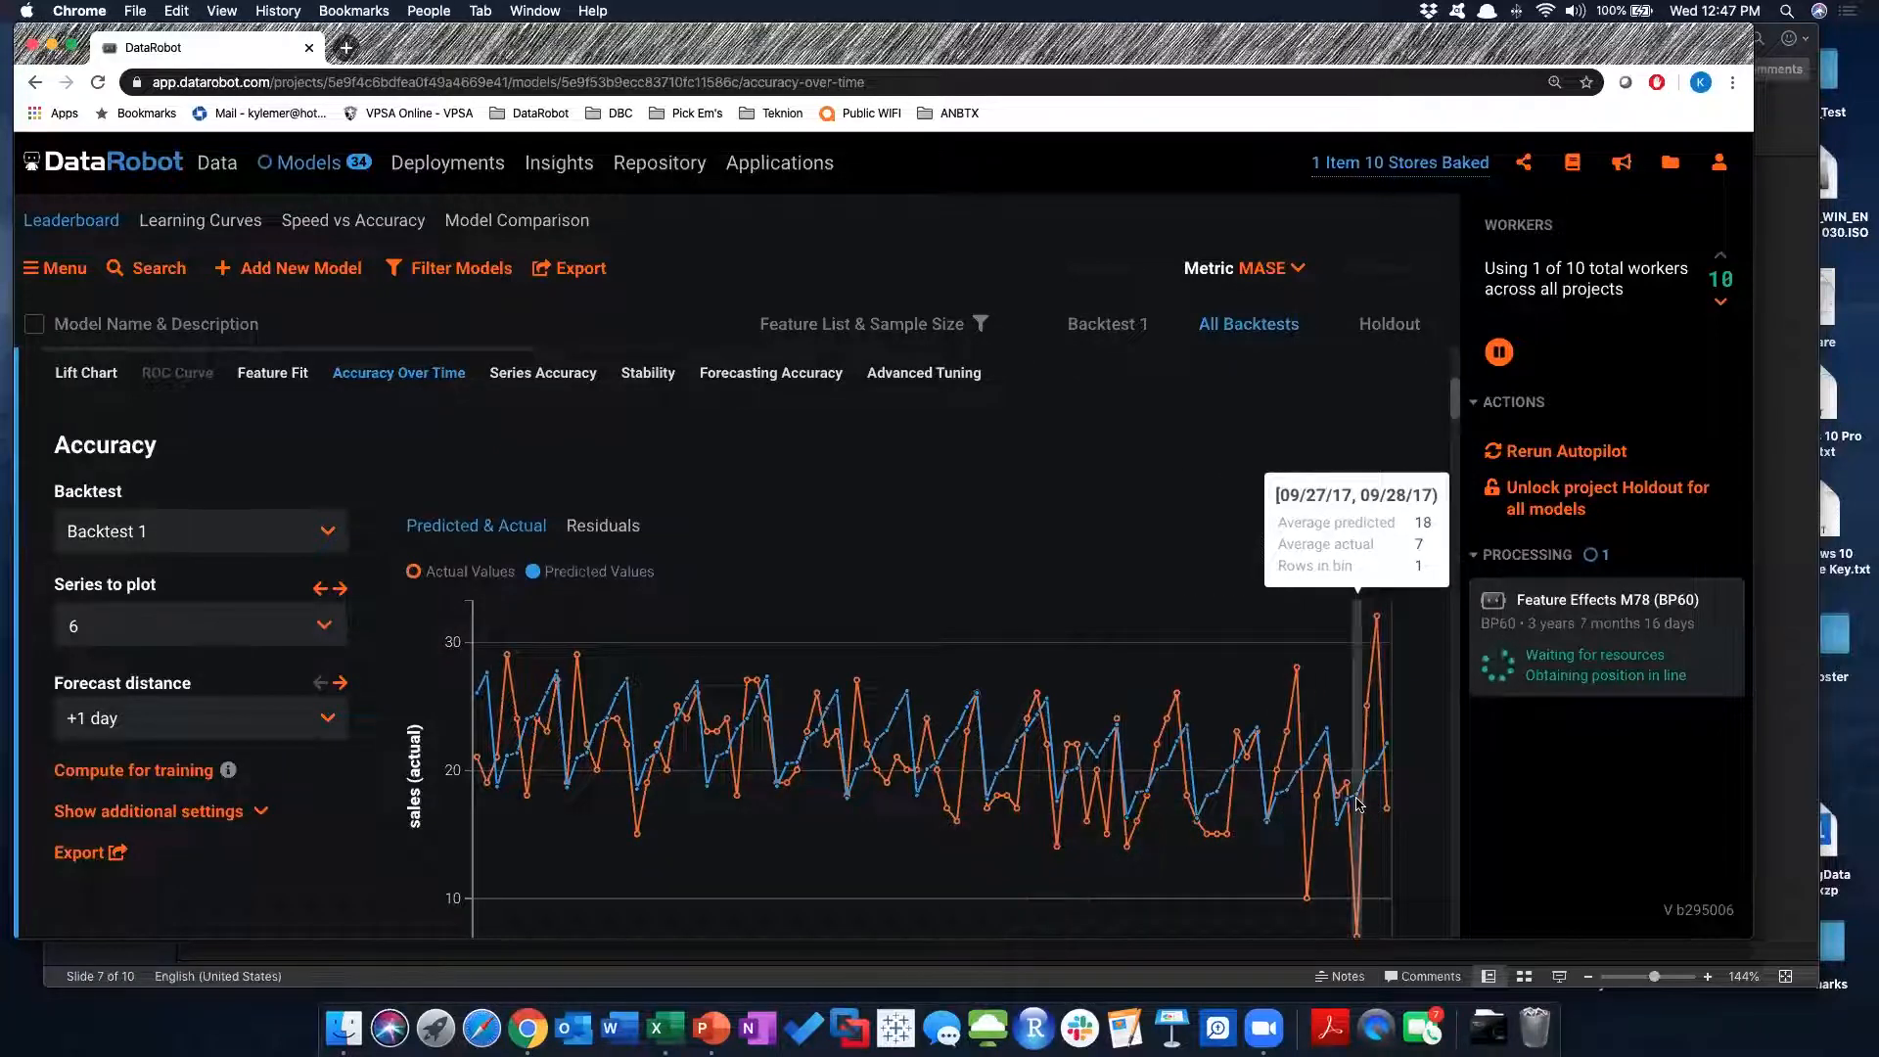
# Plot series 1 in the Accuracy Over Time chart and compare its predicted and actual sales
pyautogui.click(326, 629)
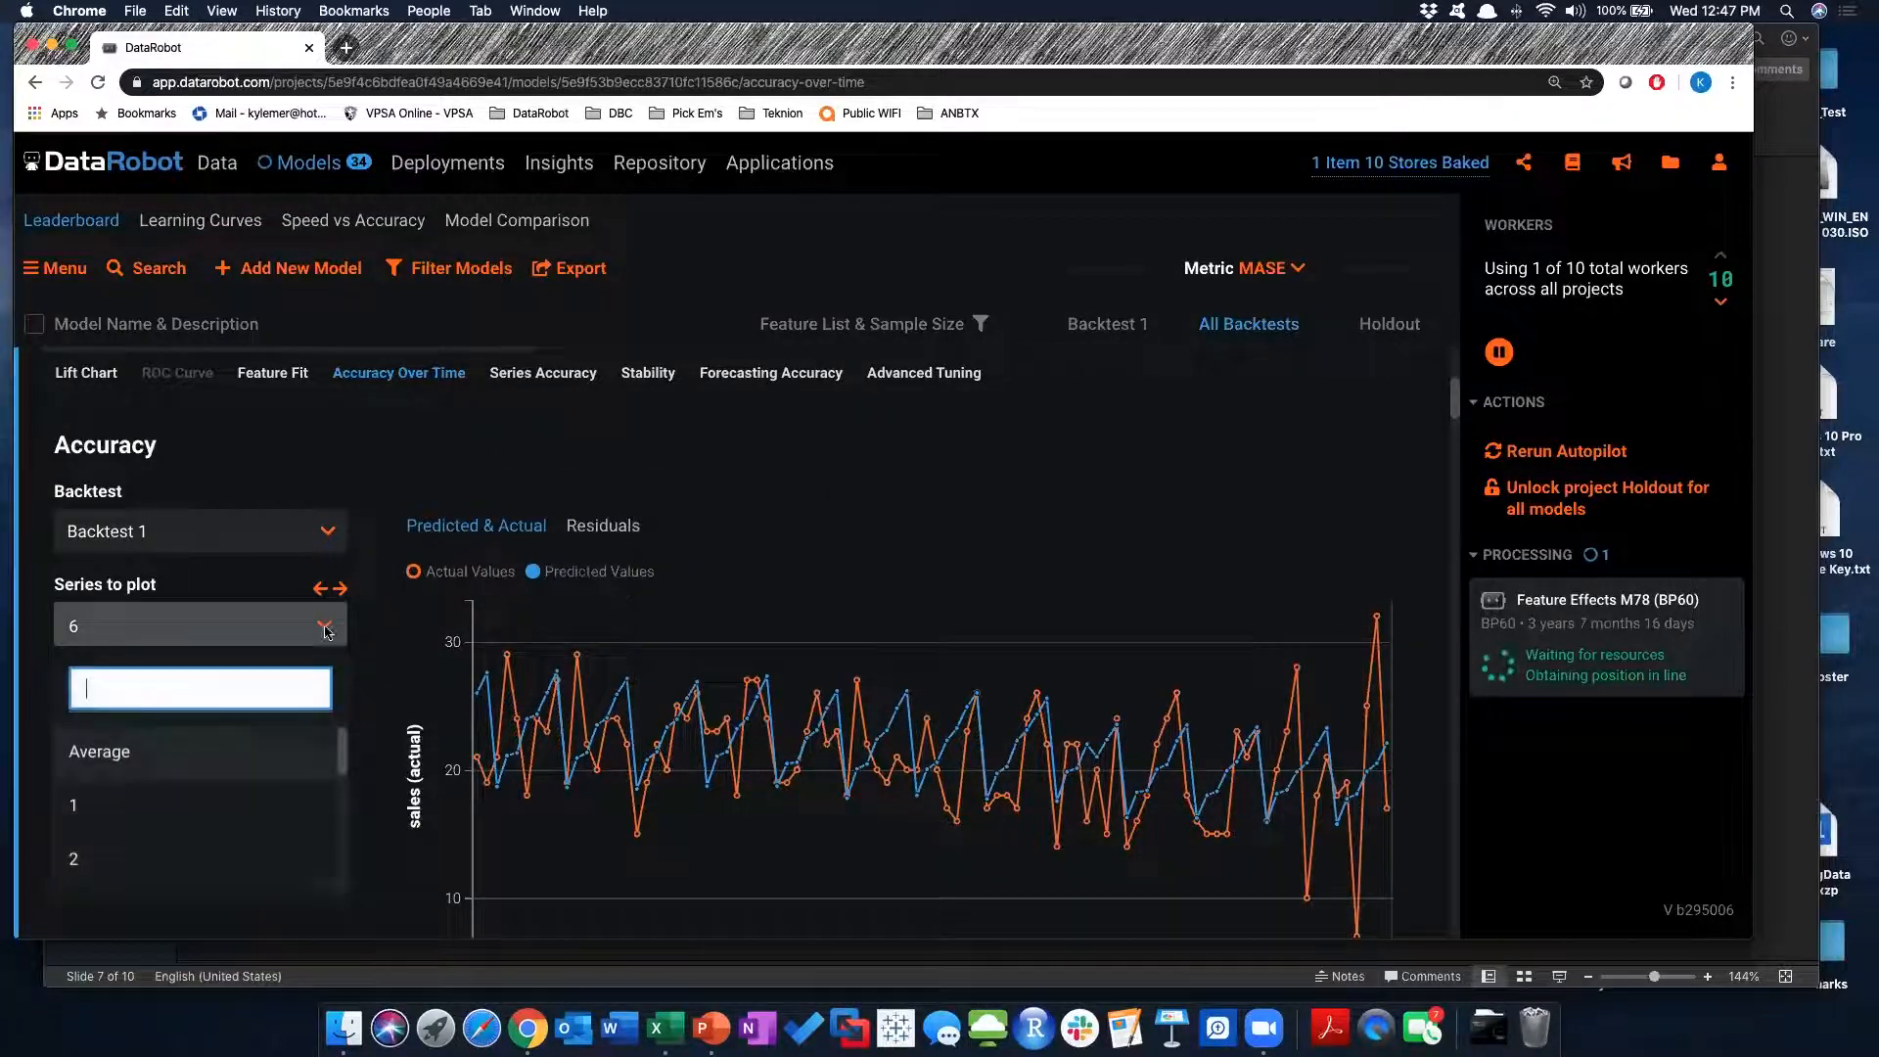
pyautogui.scroll(-2, 243, 863)
pyautogui.scroll(2, 243, 855)
pyautogui.click(95, 793)
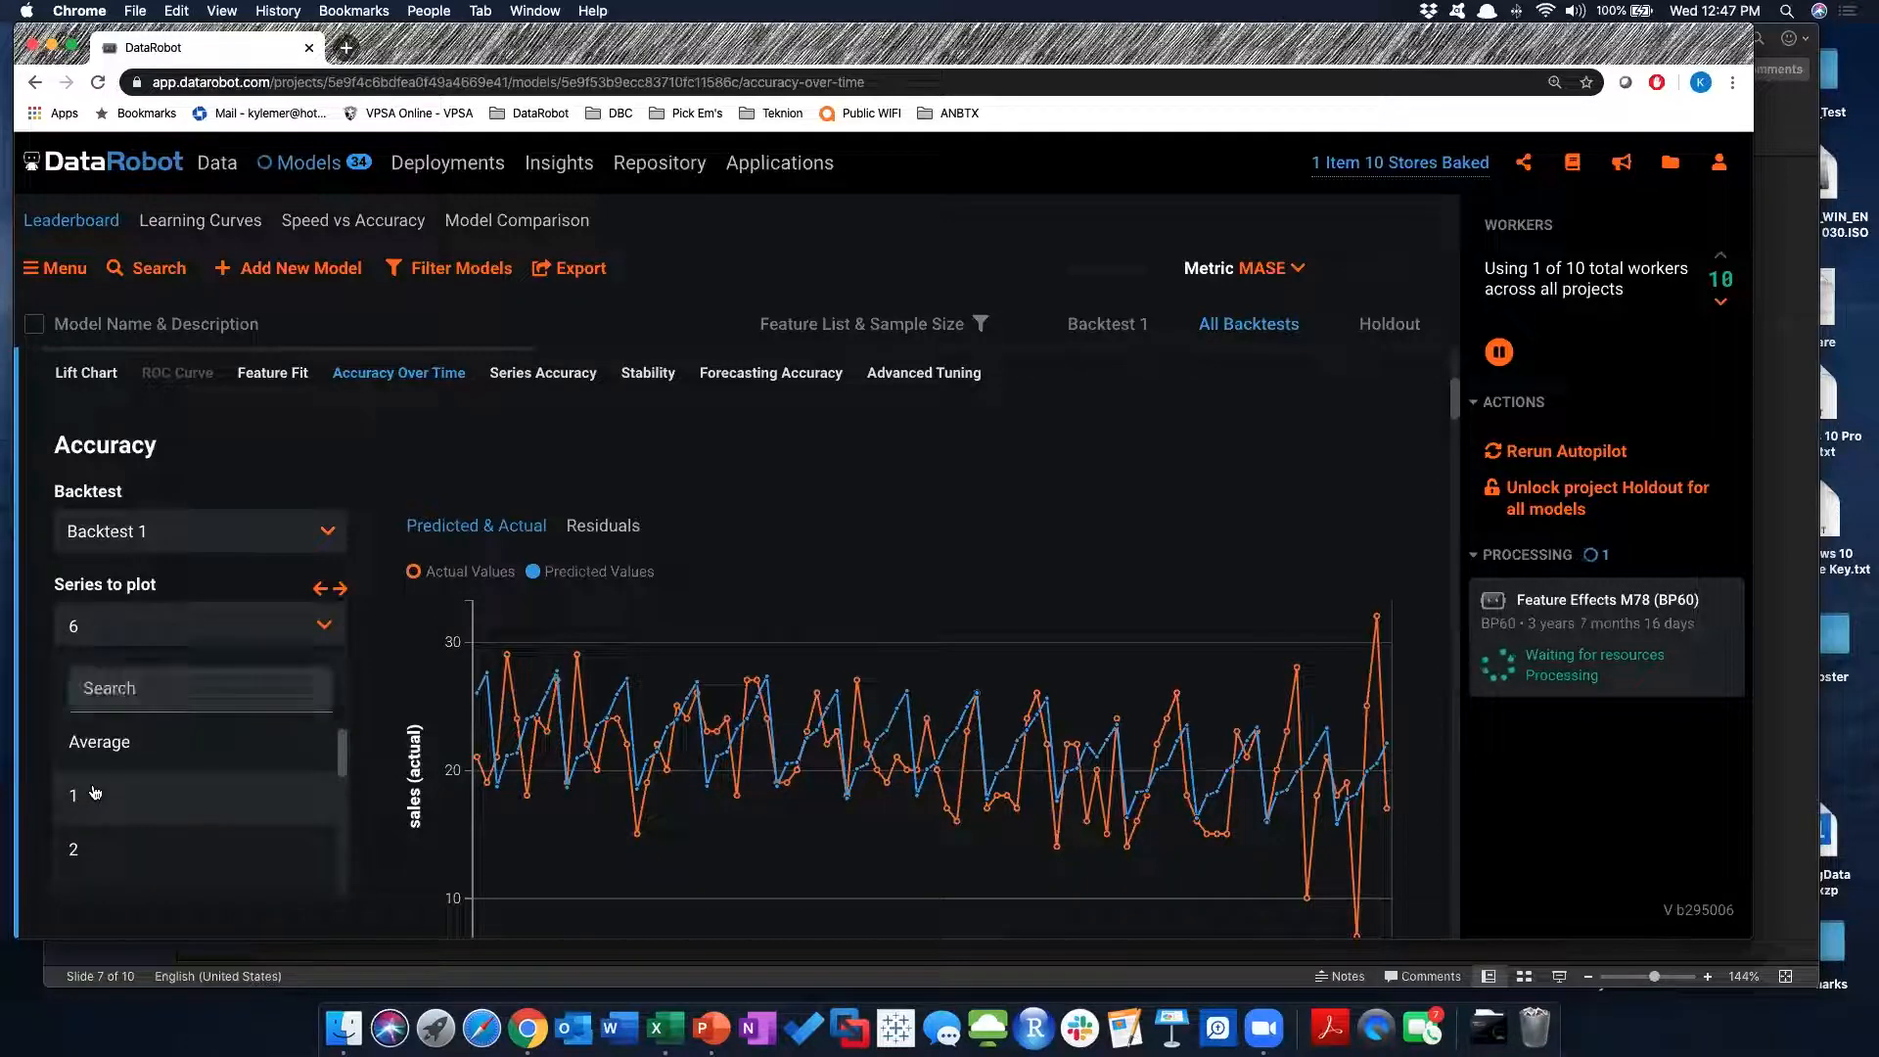
pyautogui.click(95, 793)
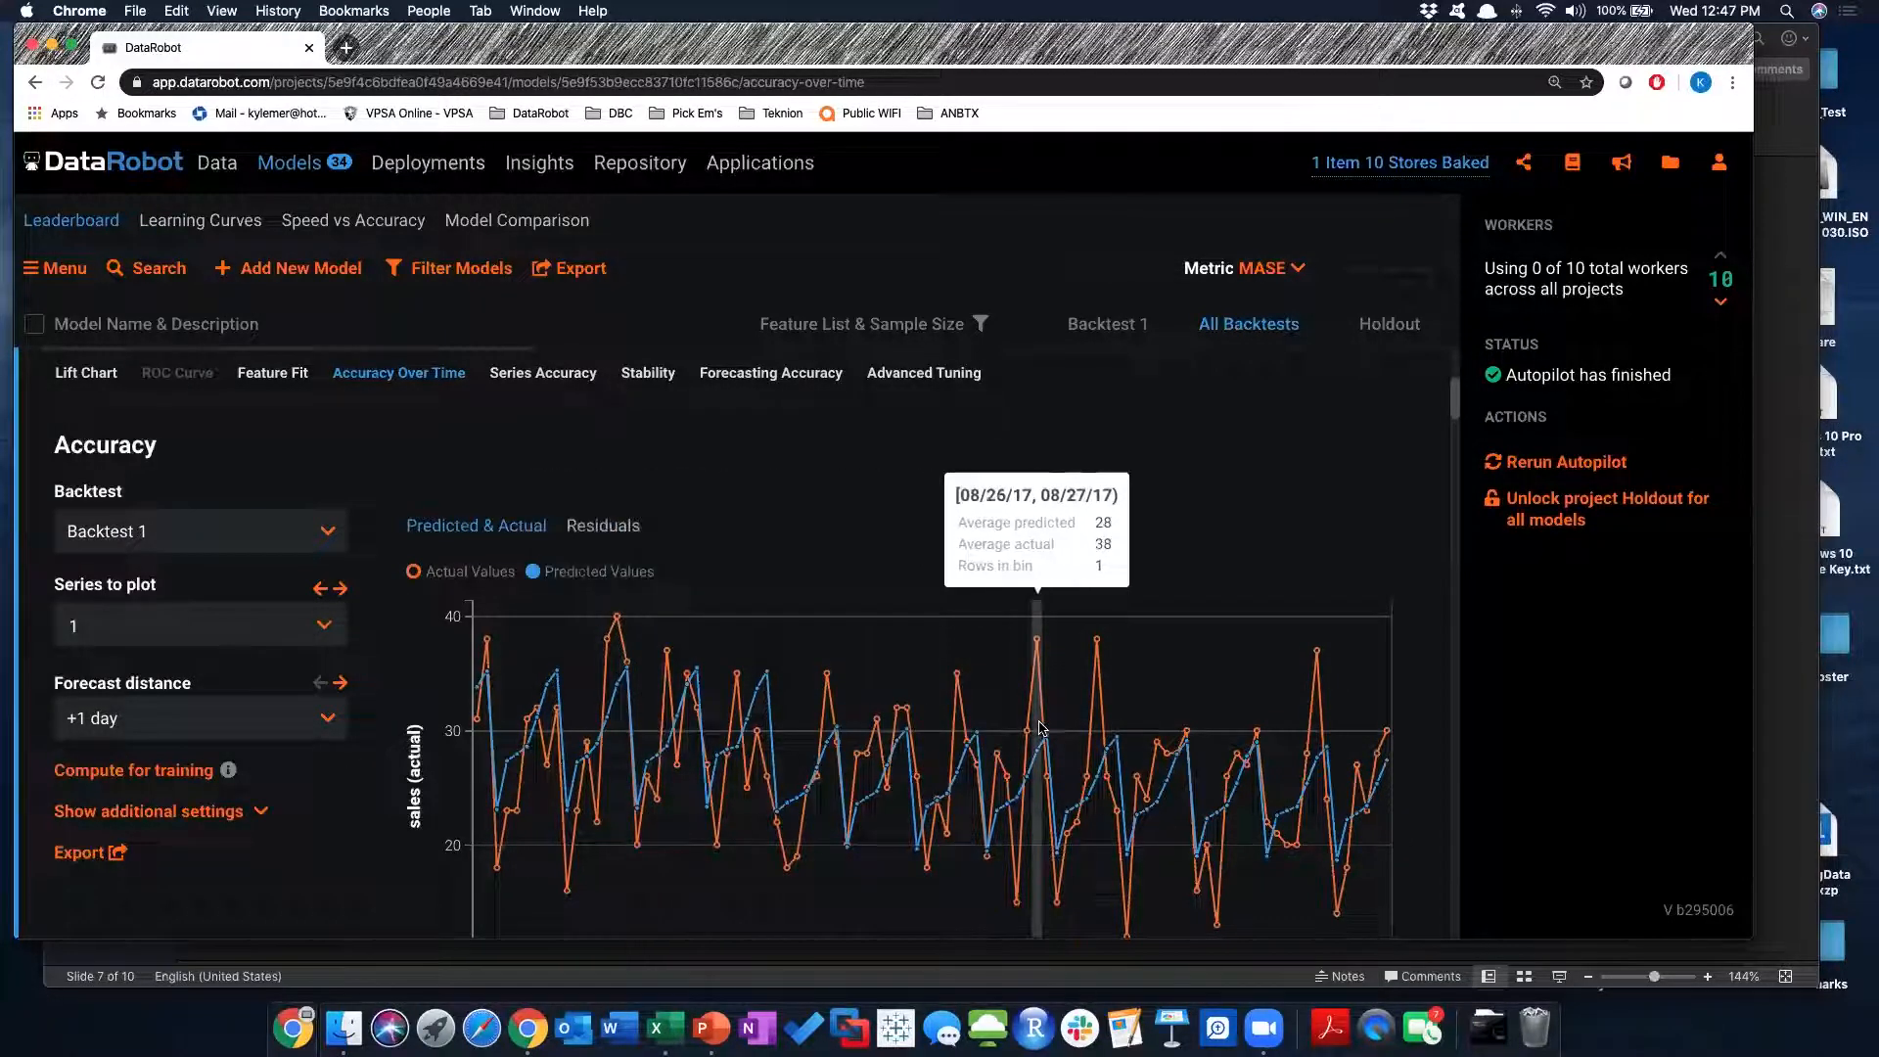
# Plot series 9 in the Accuracy Over Time chart to compare its predicted and actual sales
pyautogui.click(196, 625)
pyautogui.scroll(-3, 210, 820)
pyautogui.scroll(-3, 210, 820)
pyautogui.click(210, 815)
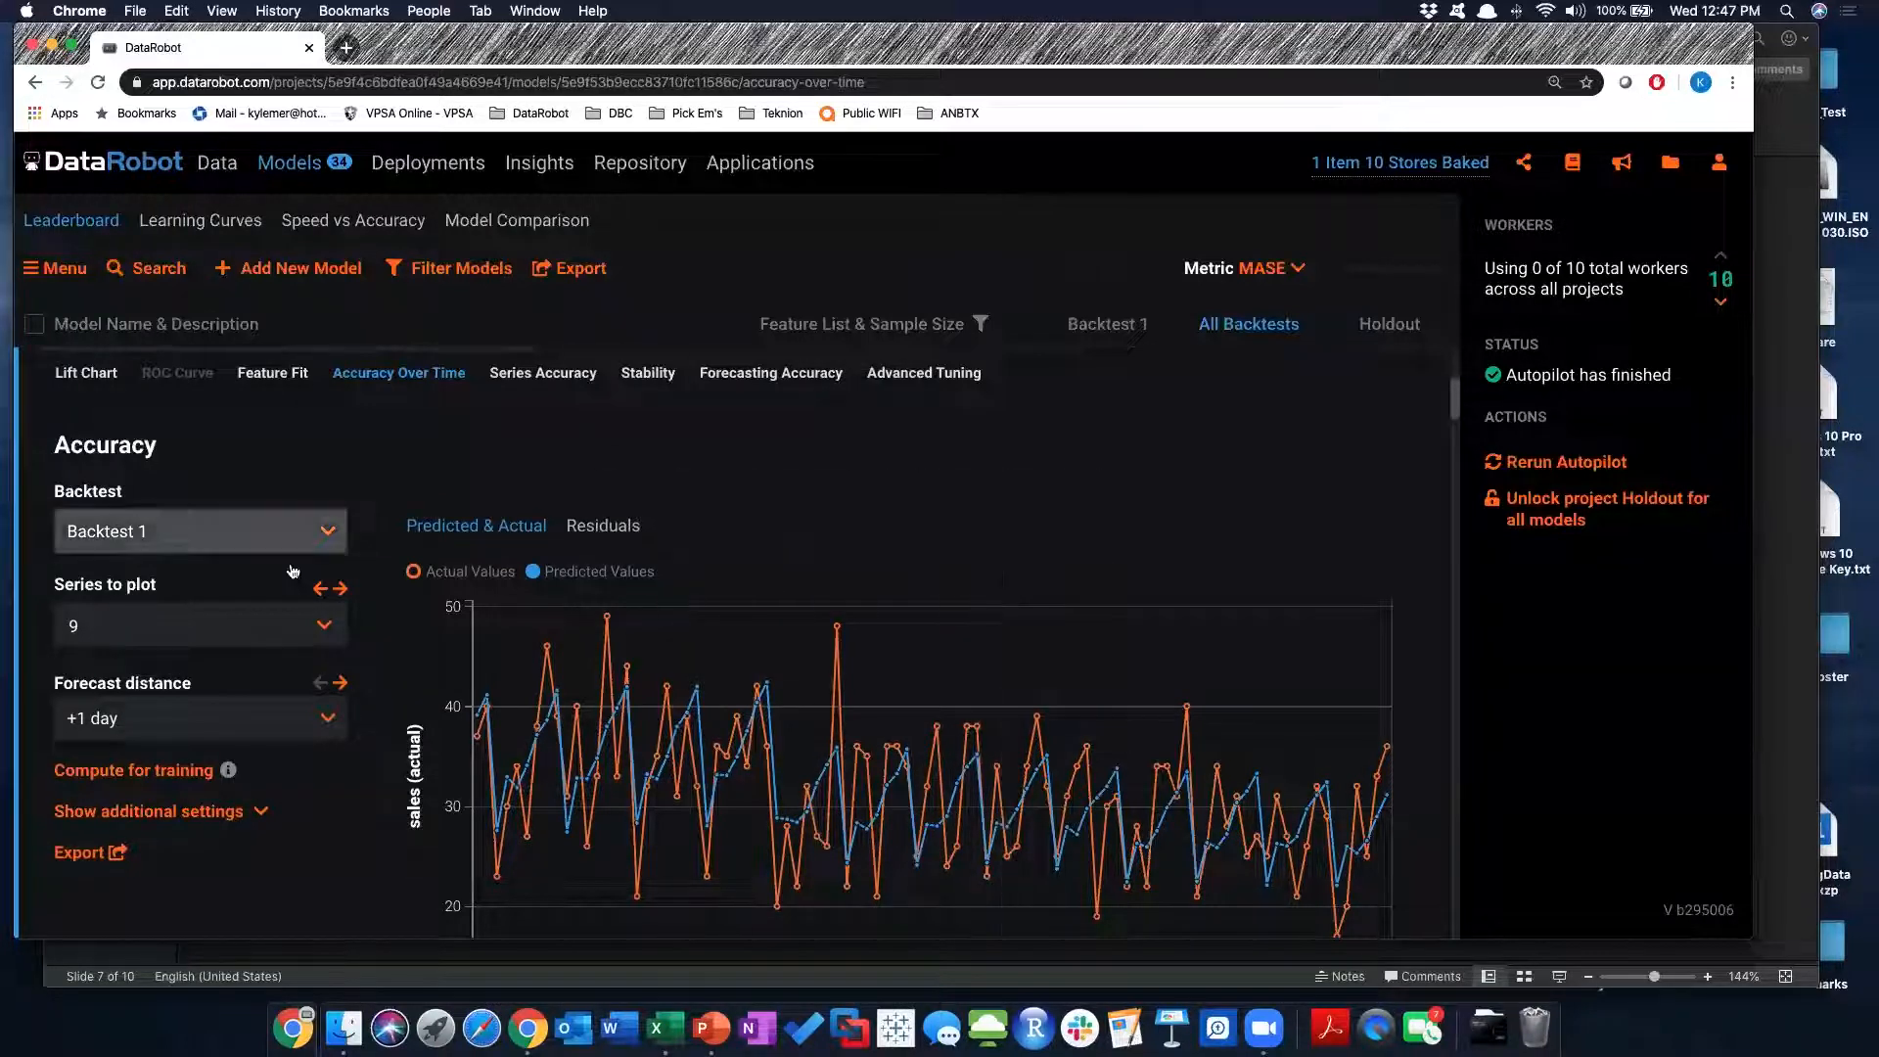
# Review the model's Feature Fit chart and its features sorted by importance
pyautogui.scroll(3, 427, 608)
pyautogui.click(274, 646)
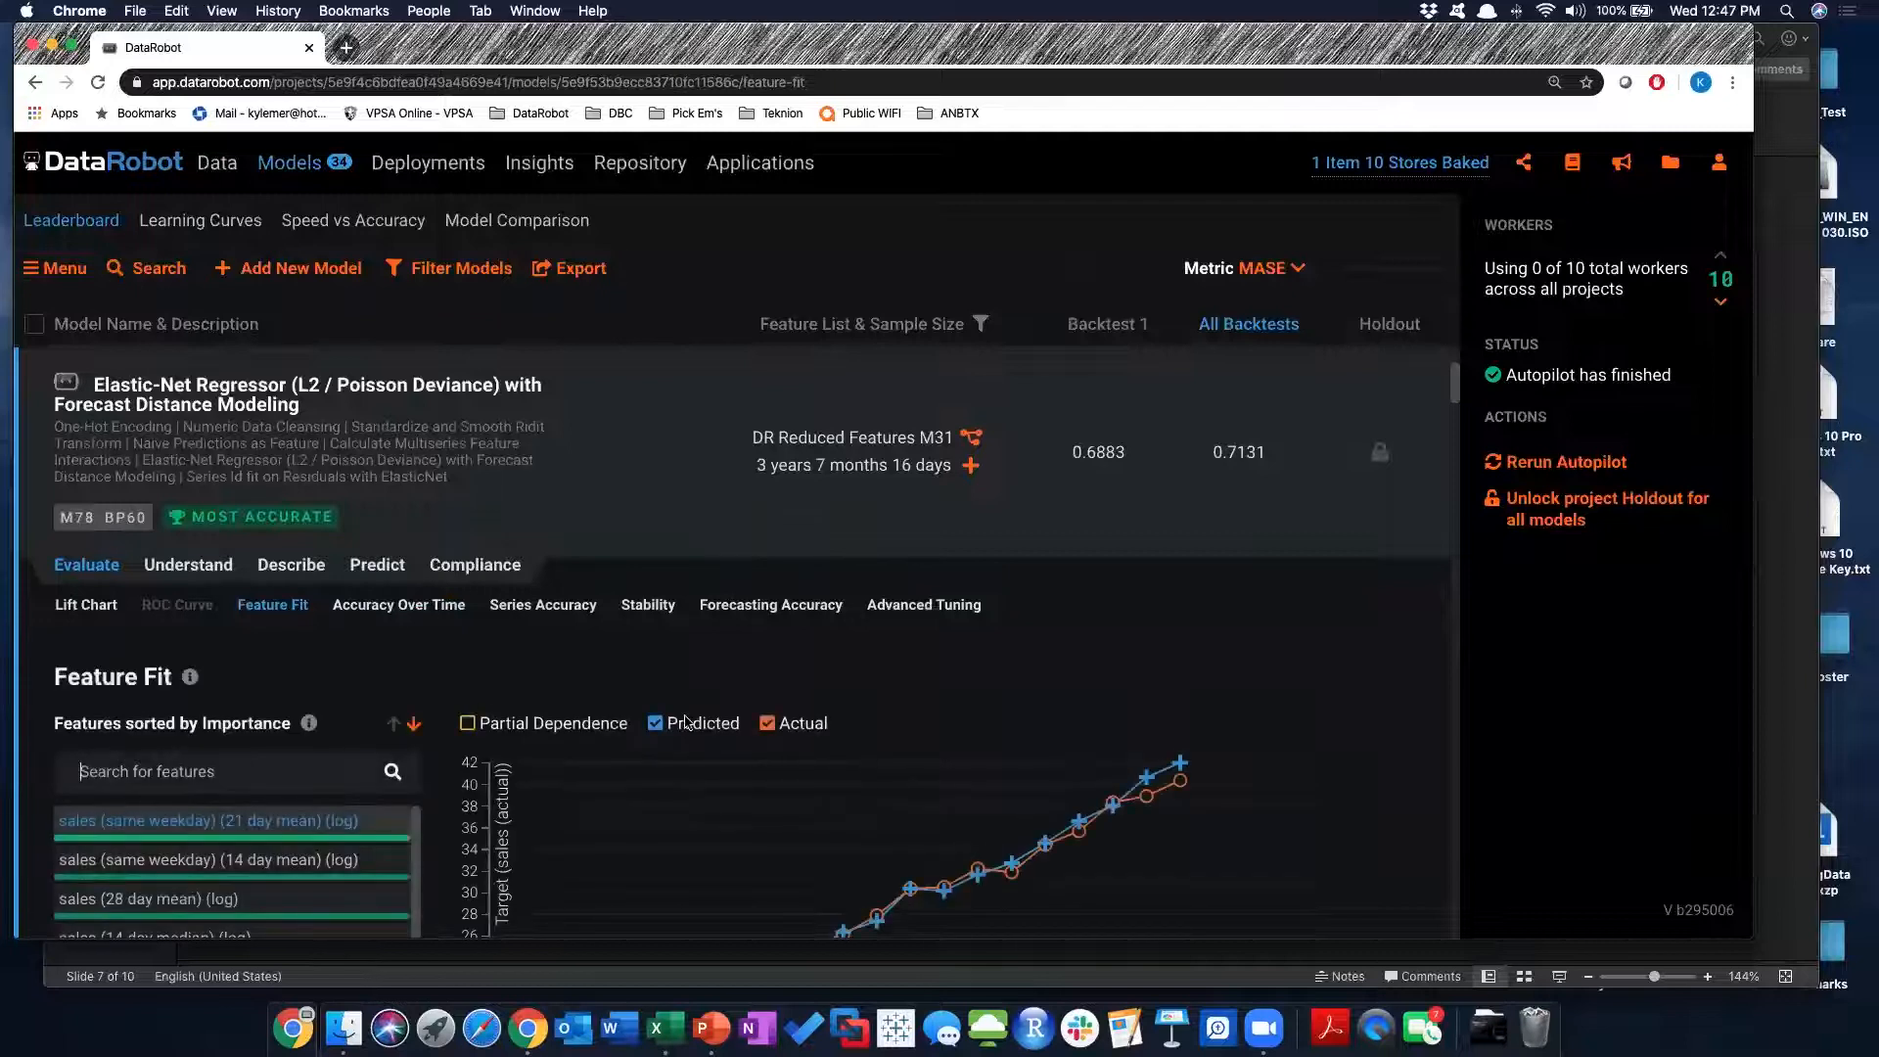
pyautogui.scroll(-5, 685, 744)
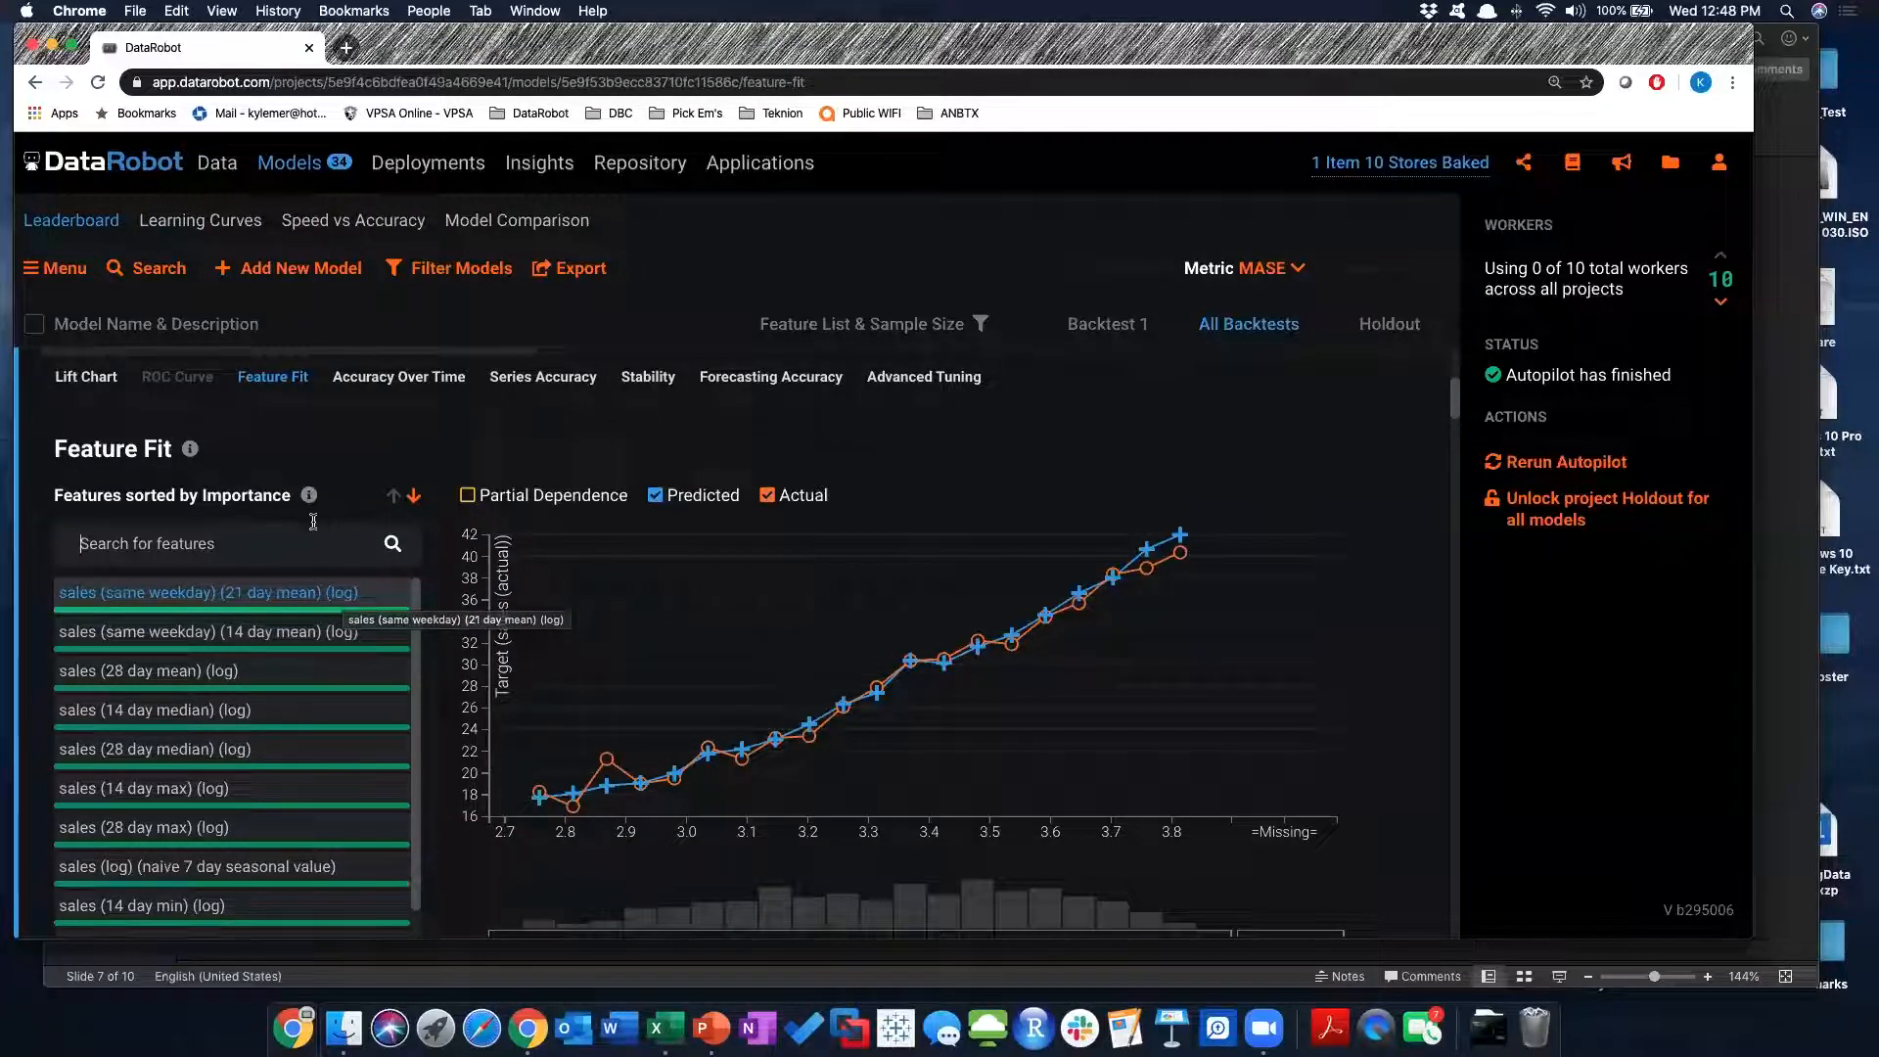
pyautogui.scroll(3, 284, 562)
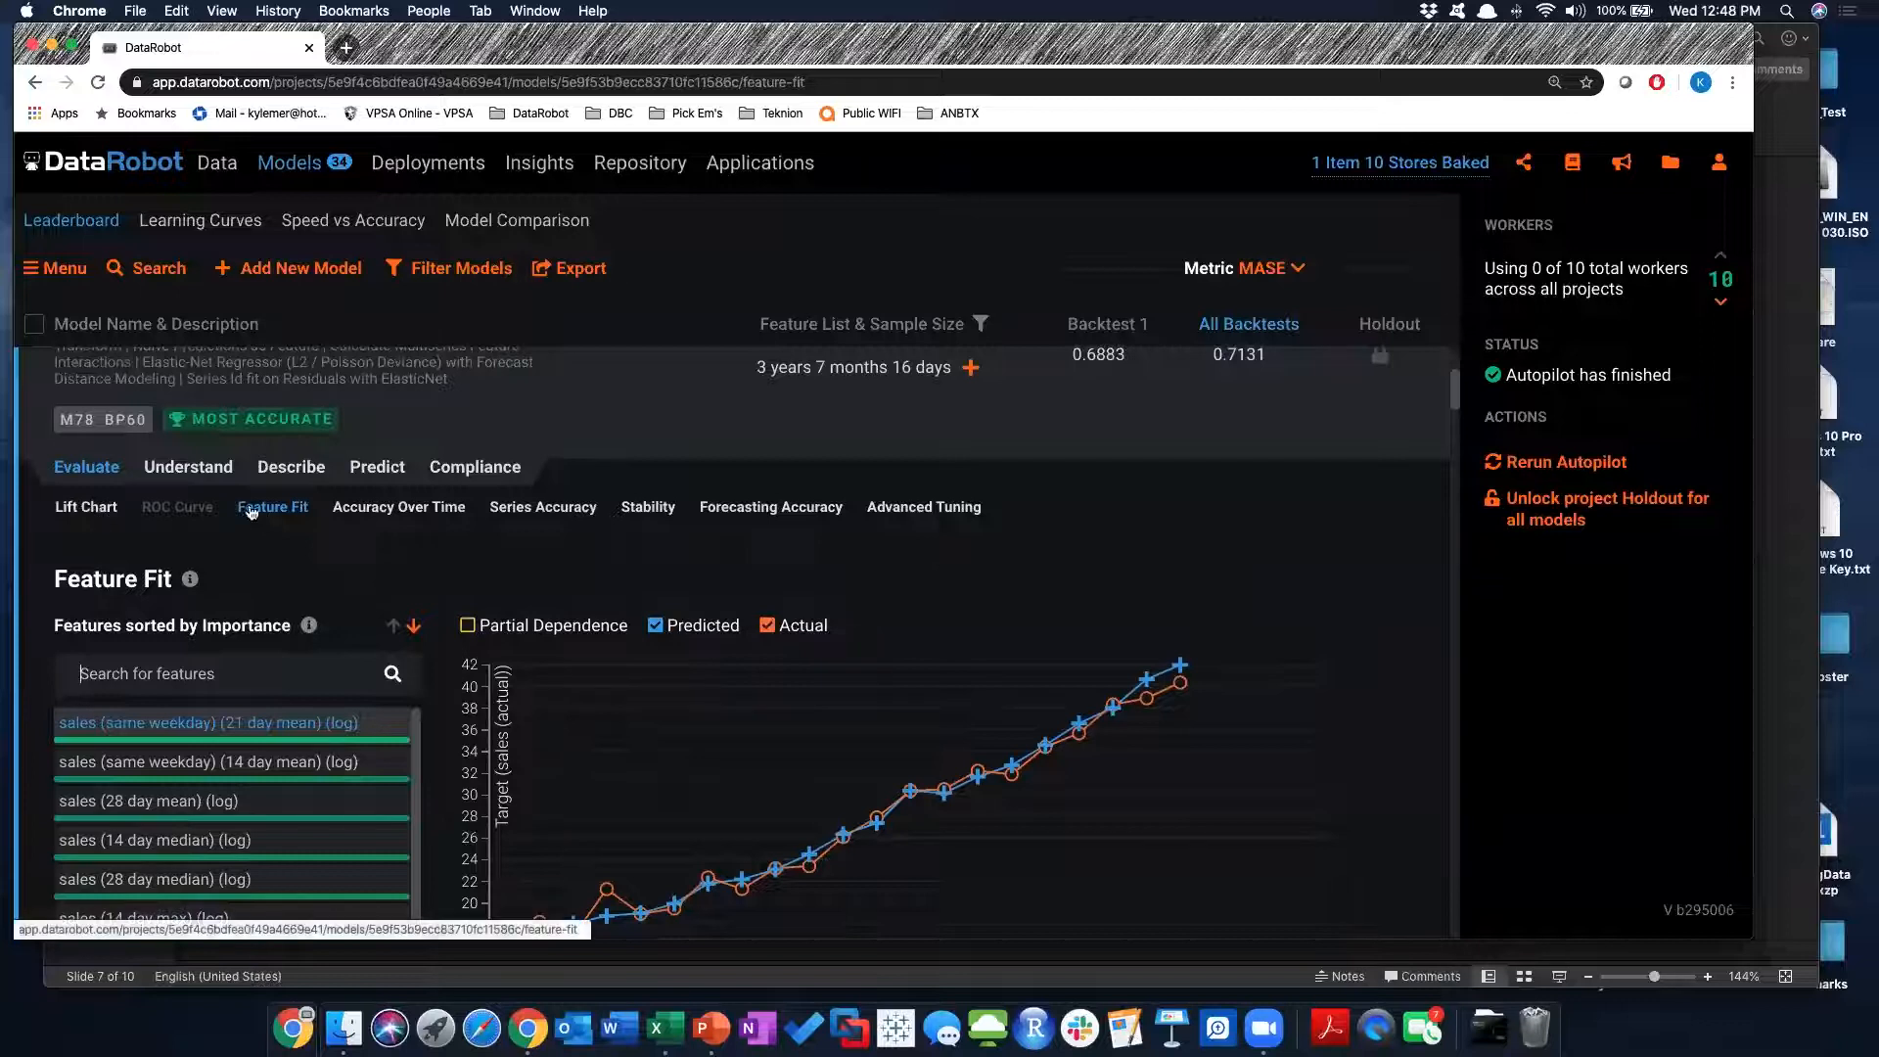
# Review the model's Feature Impact chart for the original features and inspect the store_num impact
pyautogui.moveTo(188, 466)
pyautogui.click(202, 513)
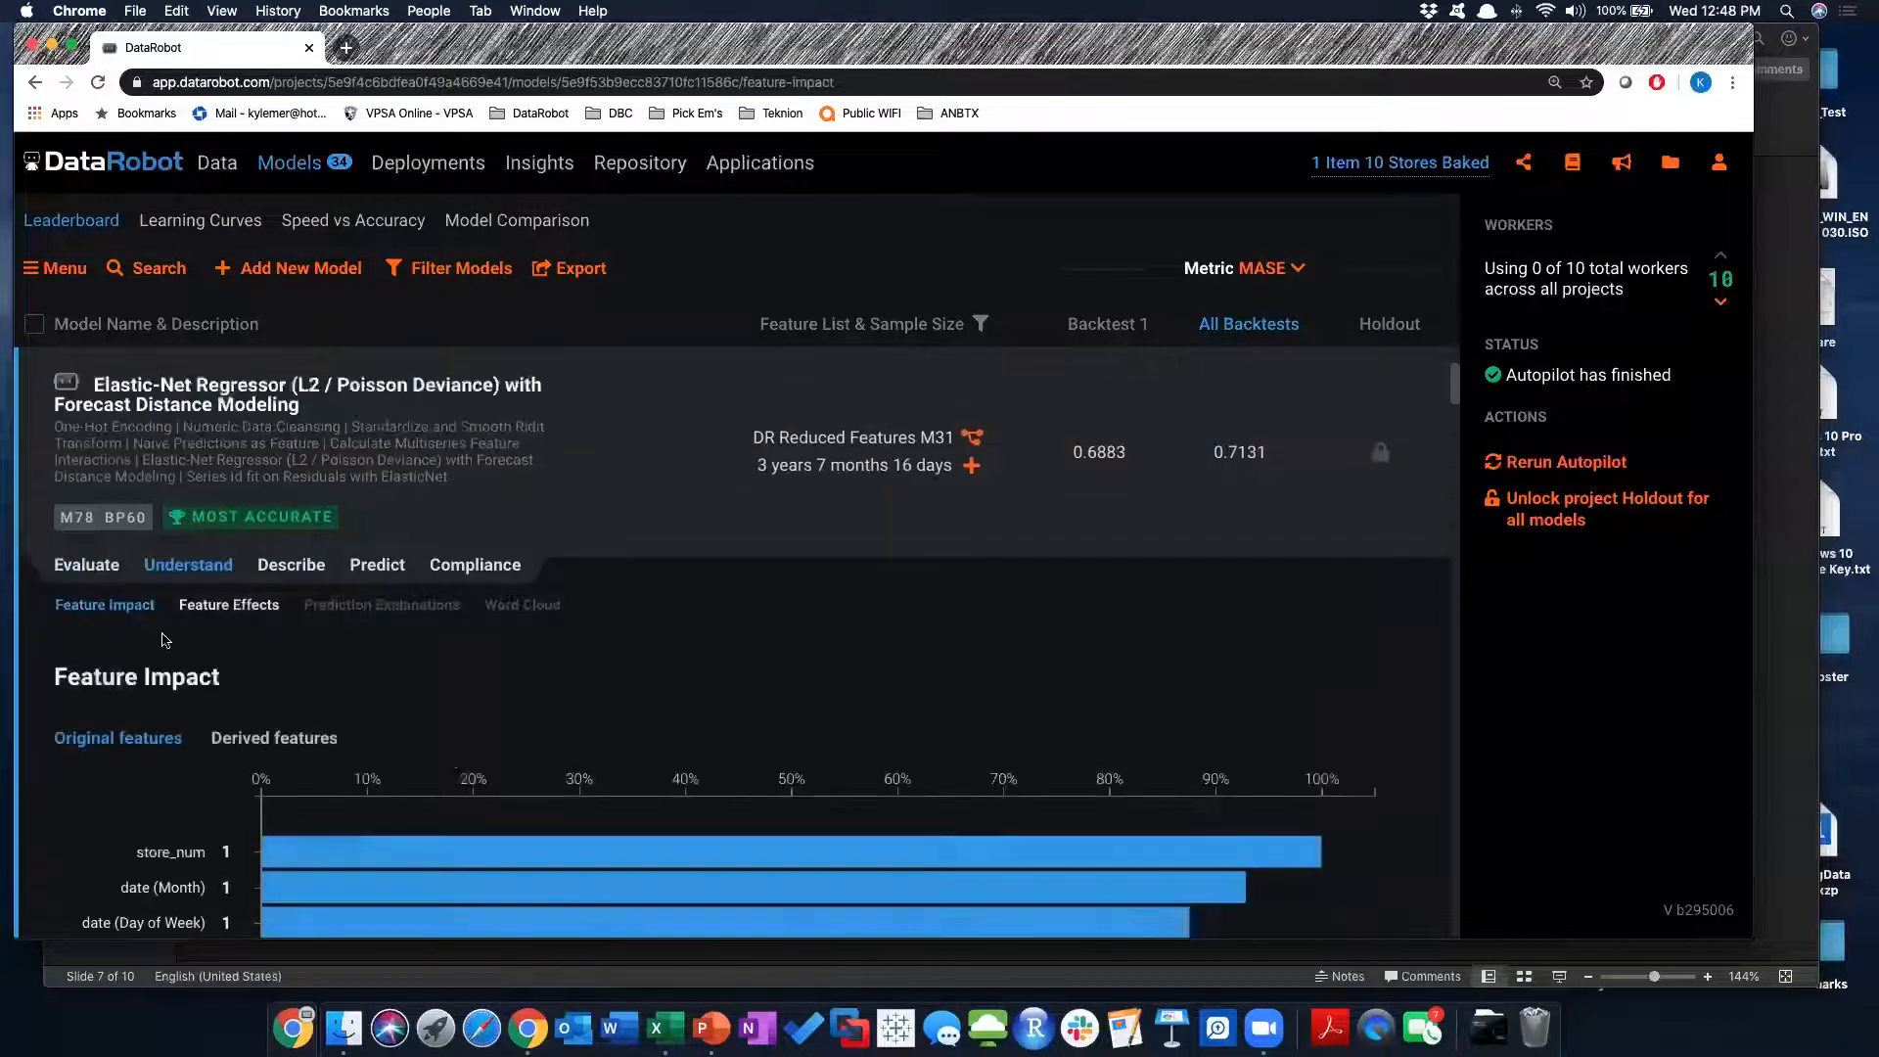
pyautogui.scroll(-3, 443, 747)
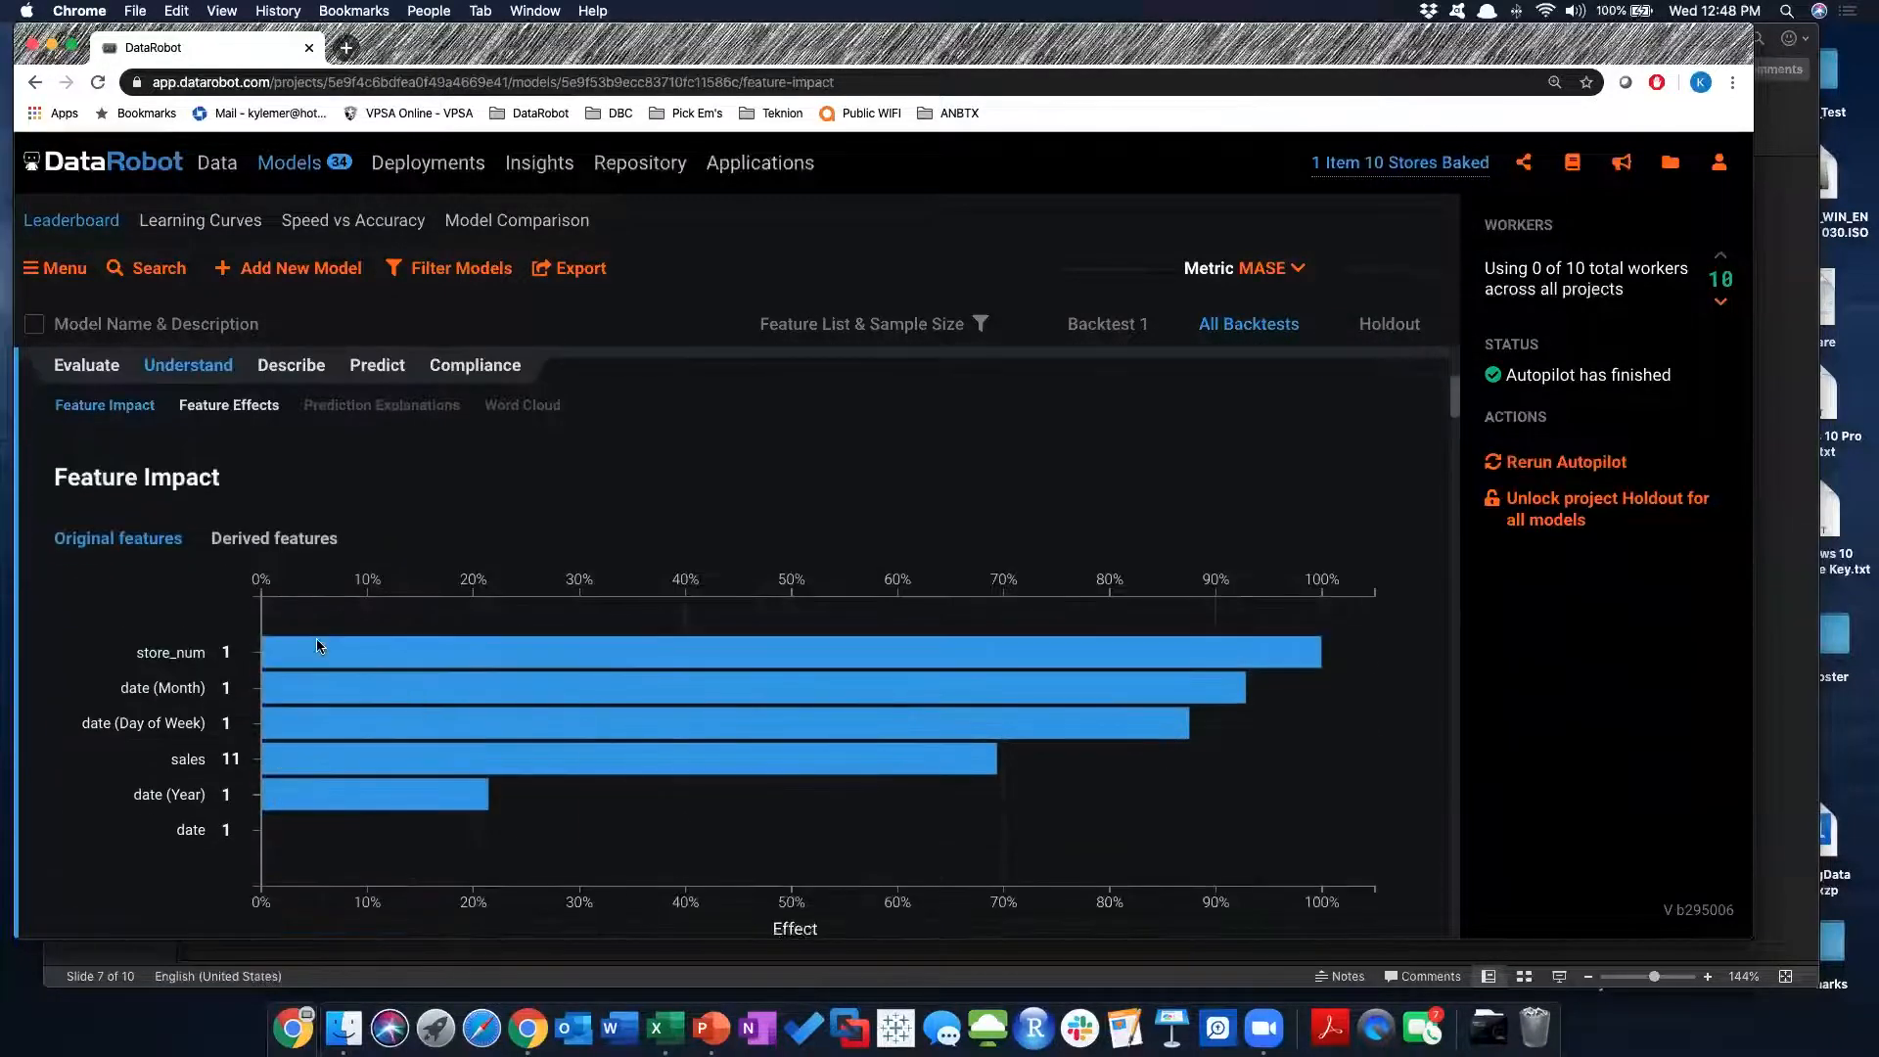
pyautogui.moveTo(340, 649)
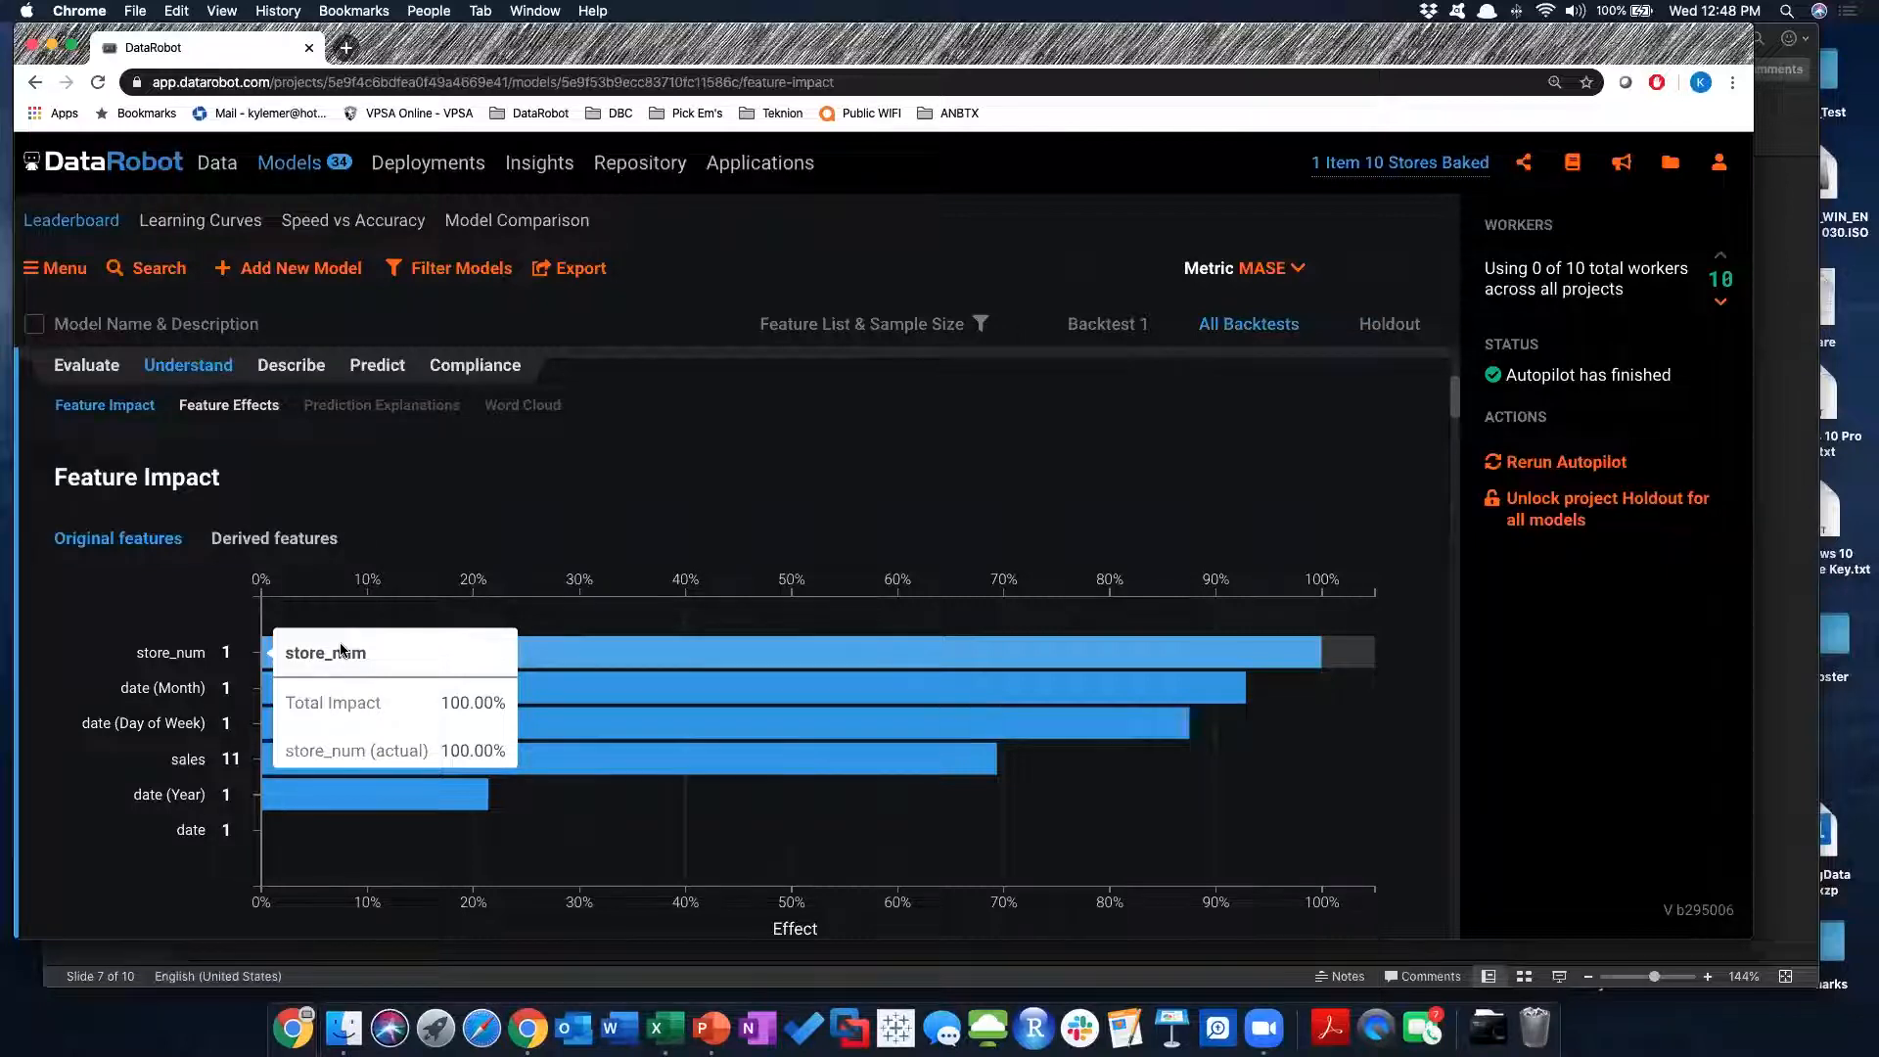
# Review the model's Feature Effects and examine the partial dependence of sales on store_num
pyautogui.click(252, 409)
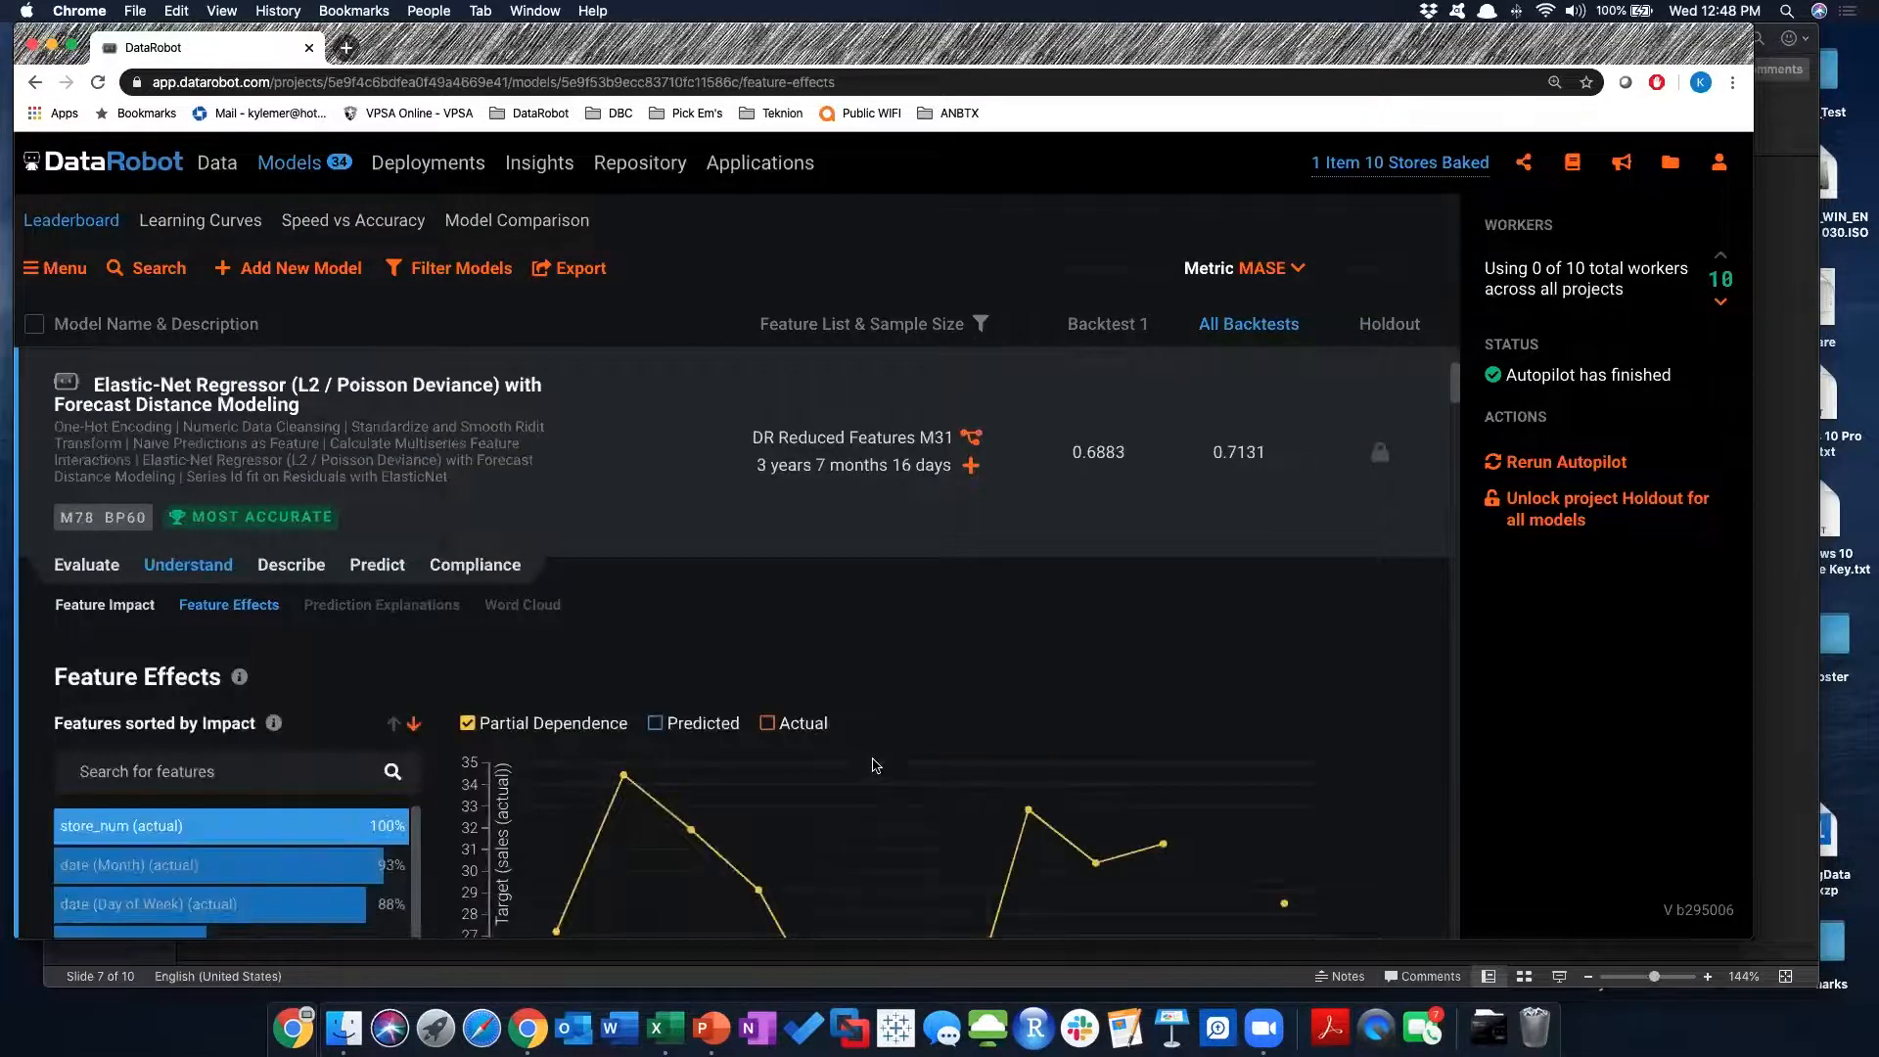
pyautogui.scroll(-2, 875, 765)
pyautogui.scroll(-3, 875, 766)
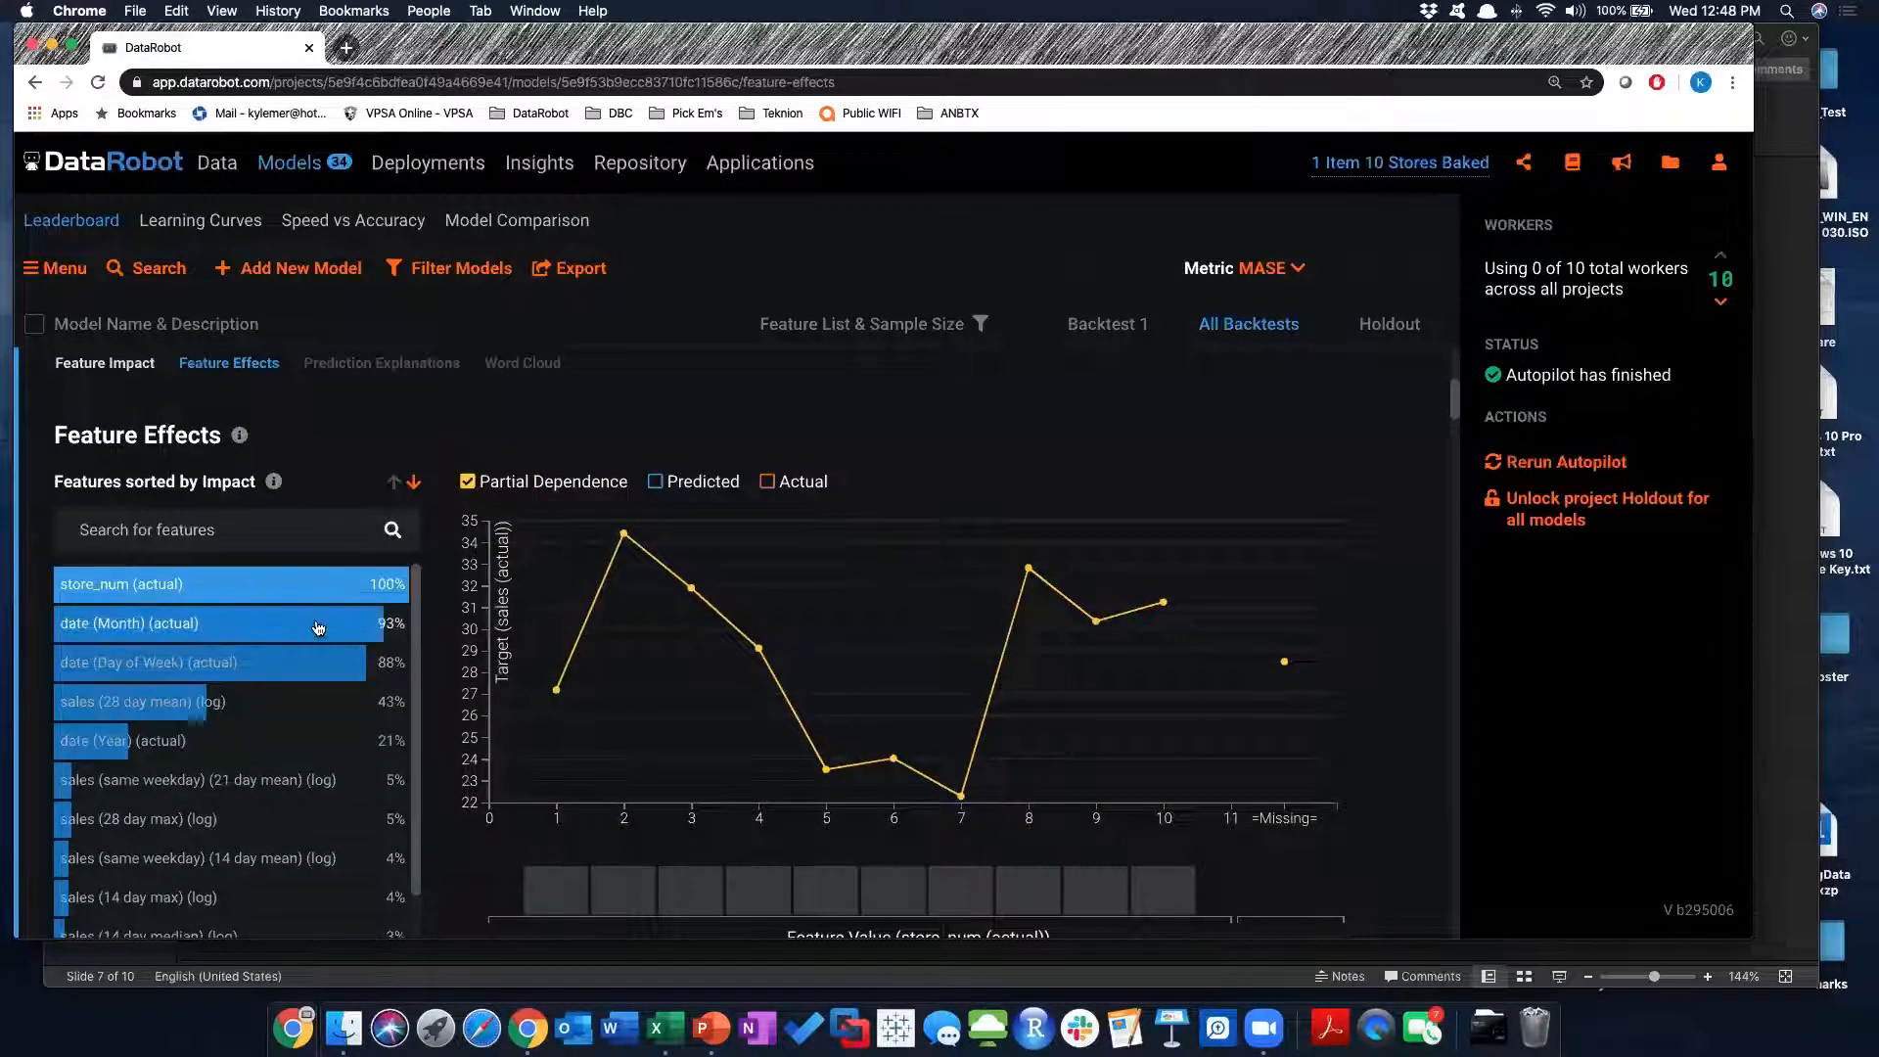
pyautogui.moveTo(553, 655)
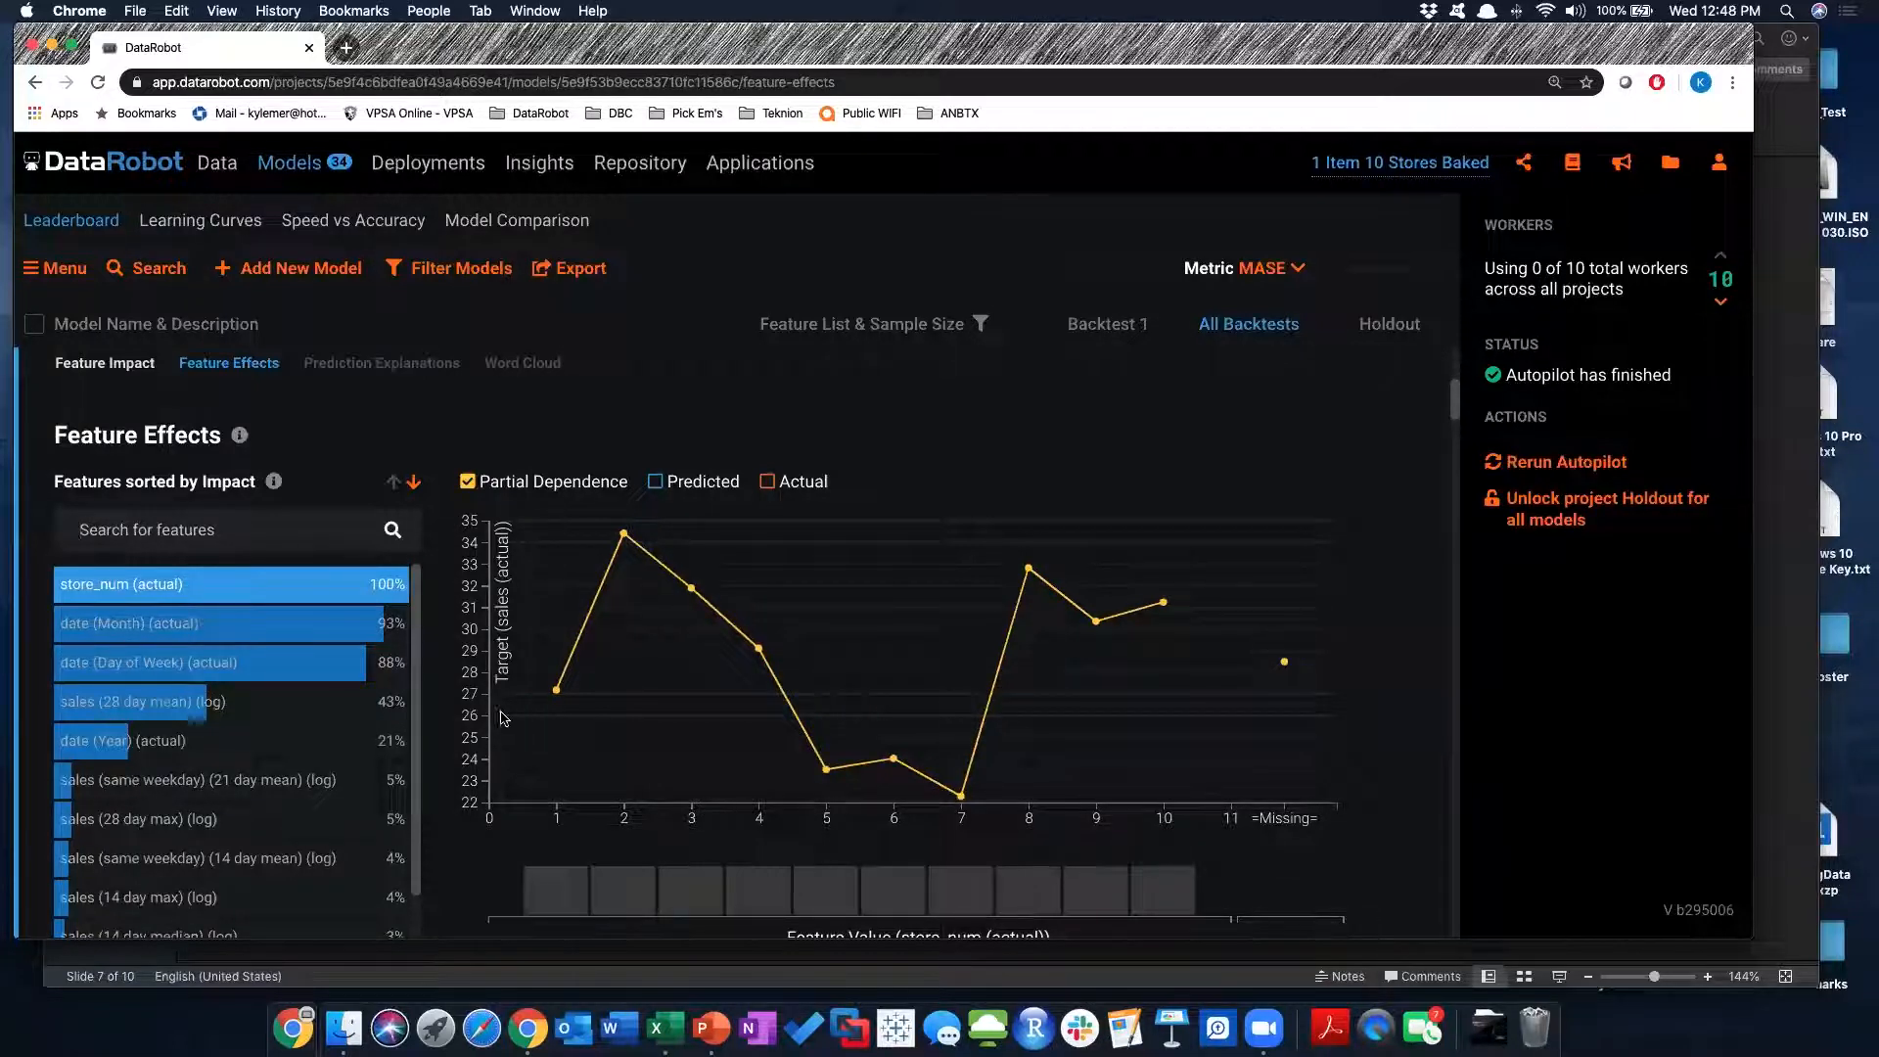
pyautogui.scroll(-3, 436, 664)
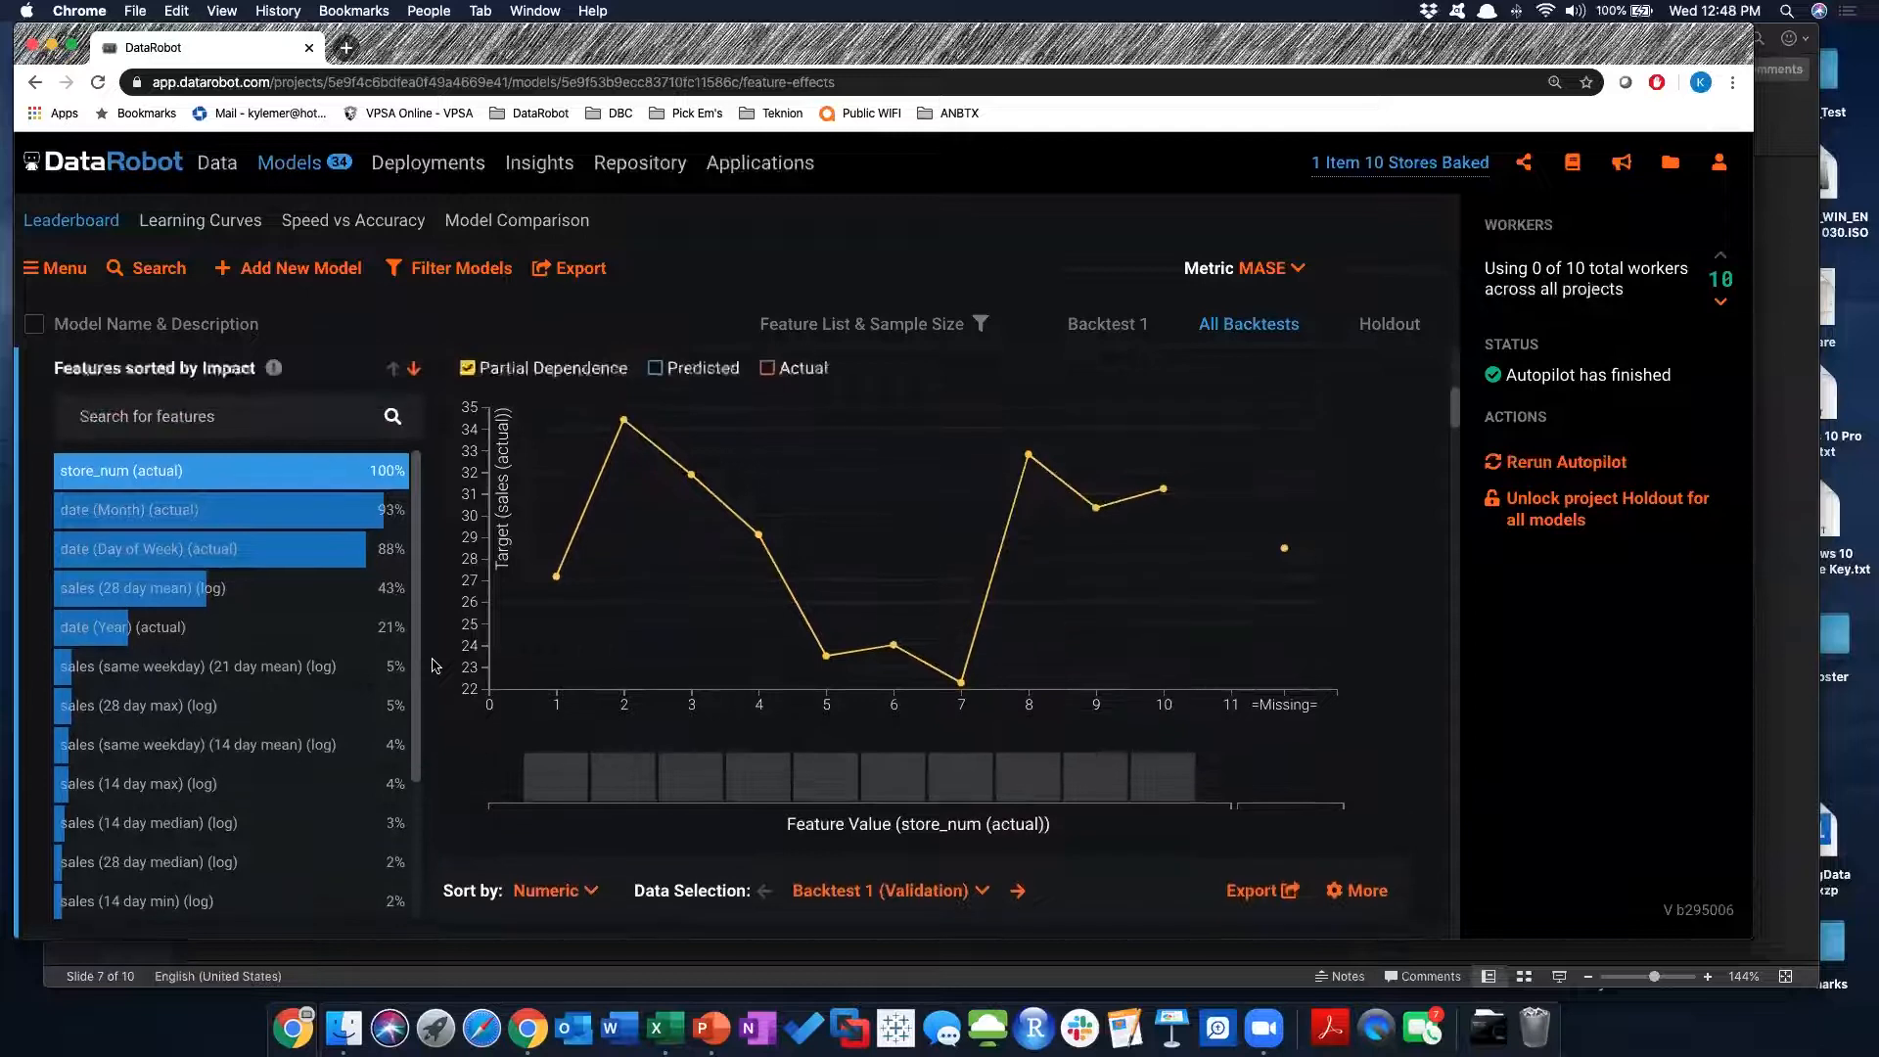
pyautogui.scroll(1, 435, 665)
pyautogui.scroll(-1, 504, 700)
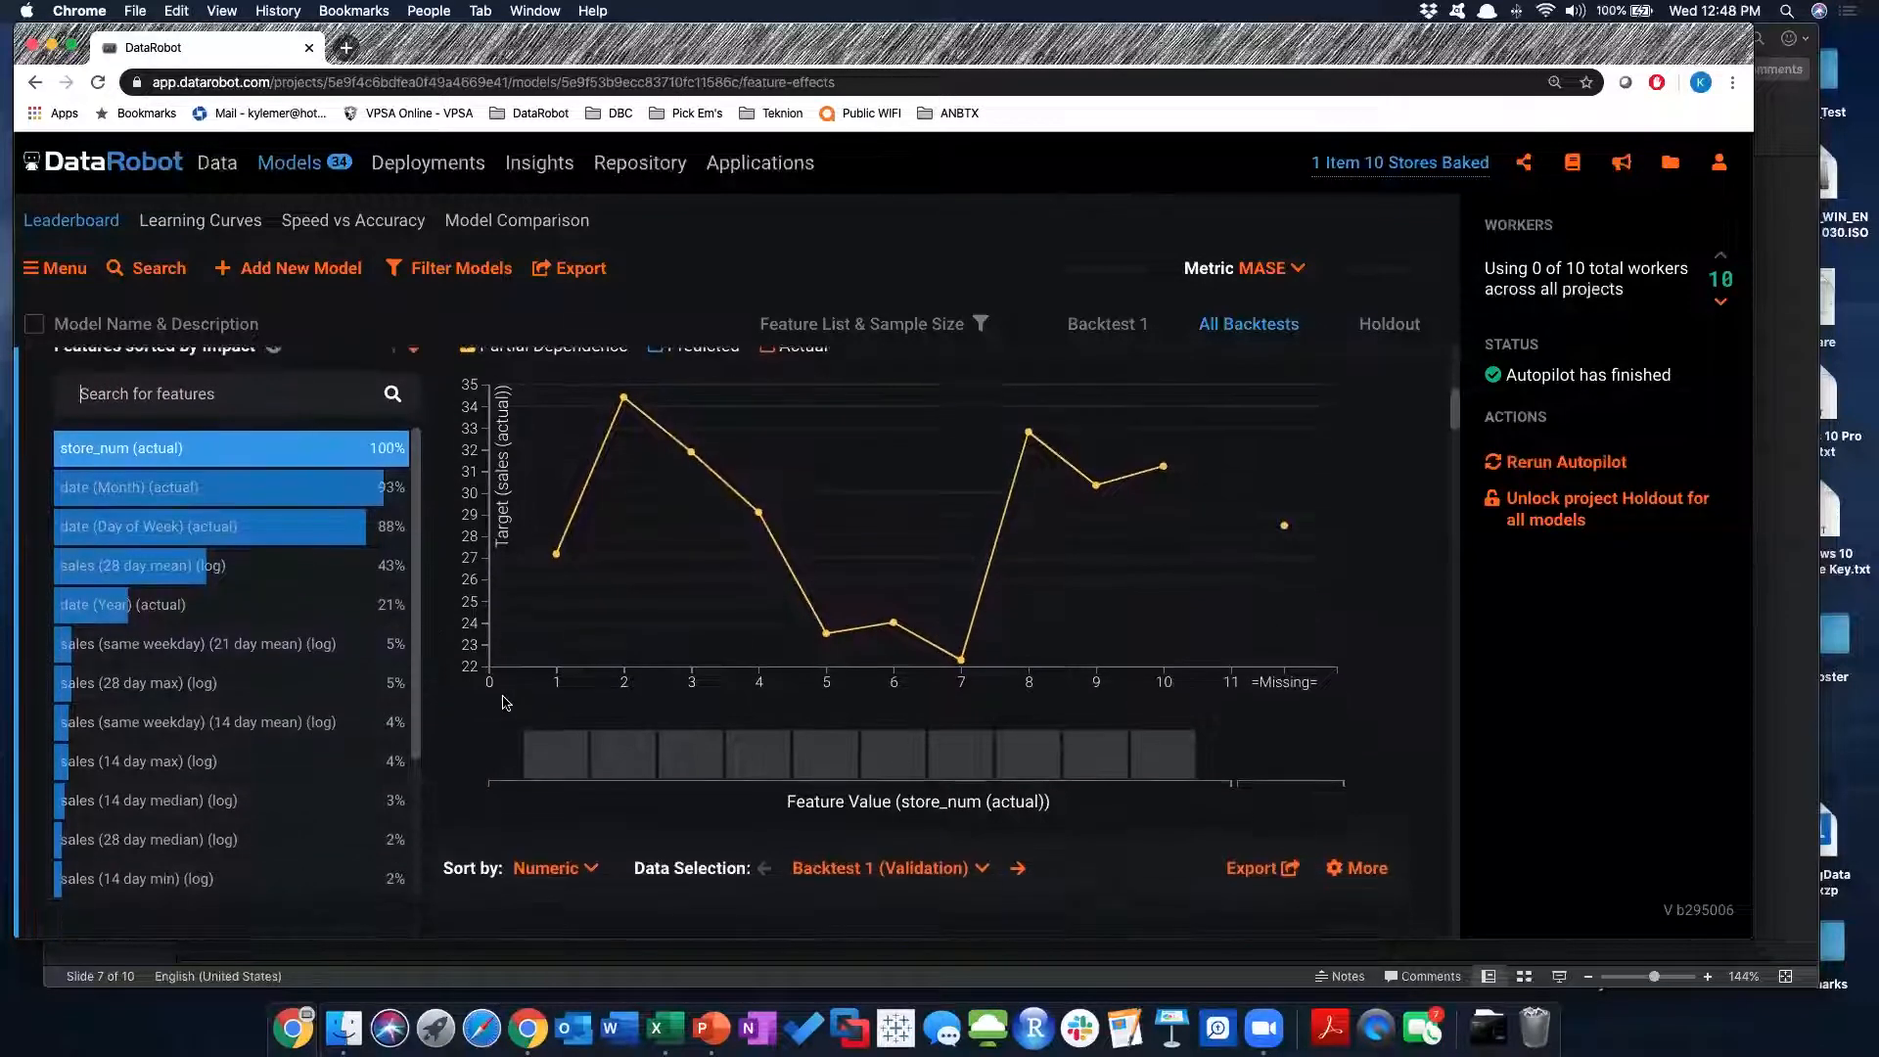
pyautogui.scroll(1, 504, 701)
pyautogui.scroll(-2, 744, 754)
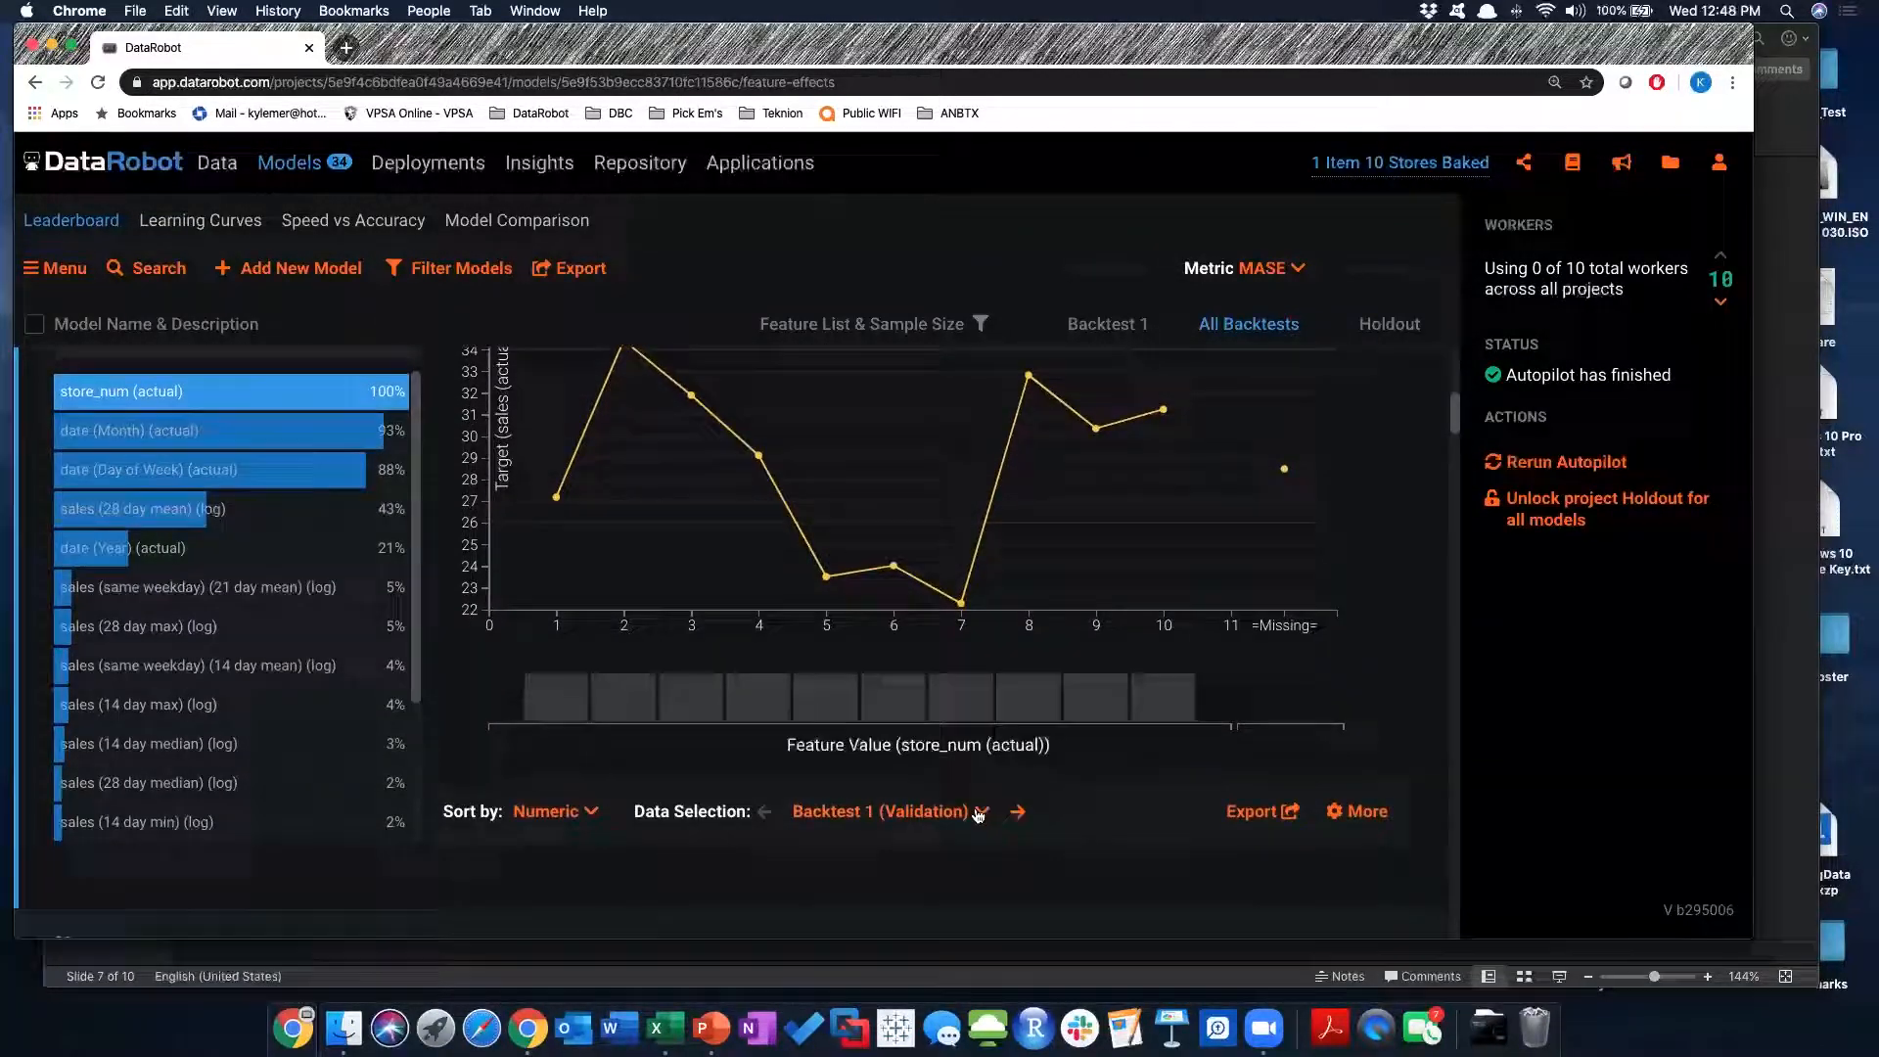
# Check the backtests offered as the Feature Effects data selection and sort the leaderboard by Backtest 1
pyautogui.click(983, 812)
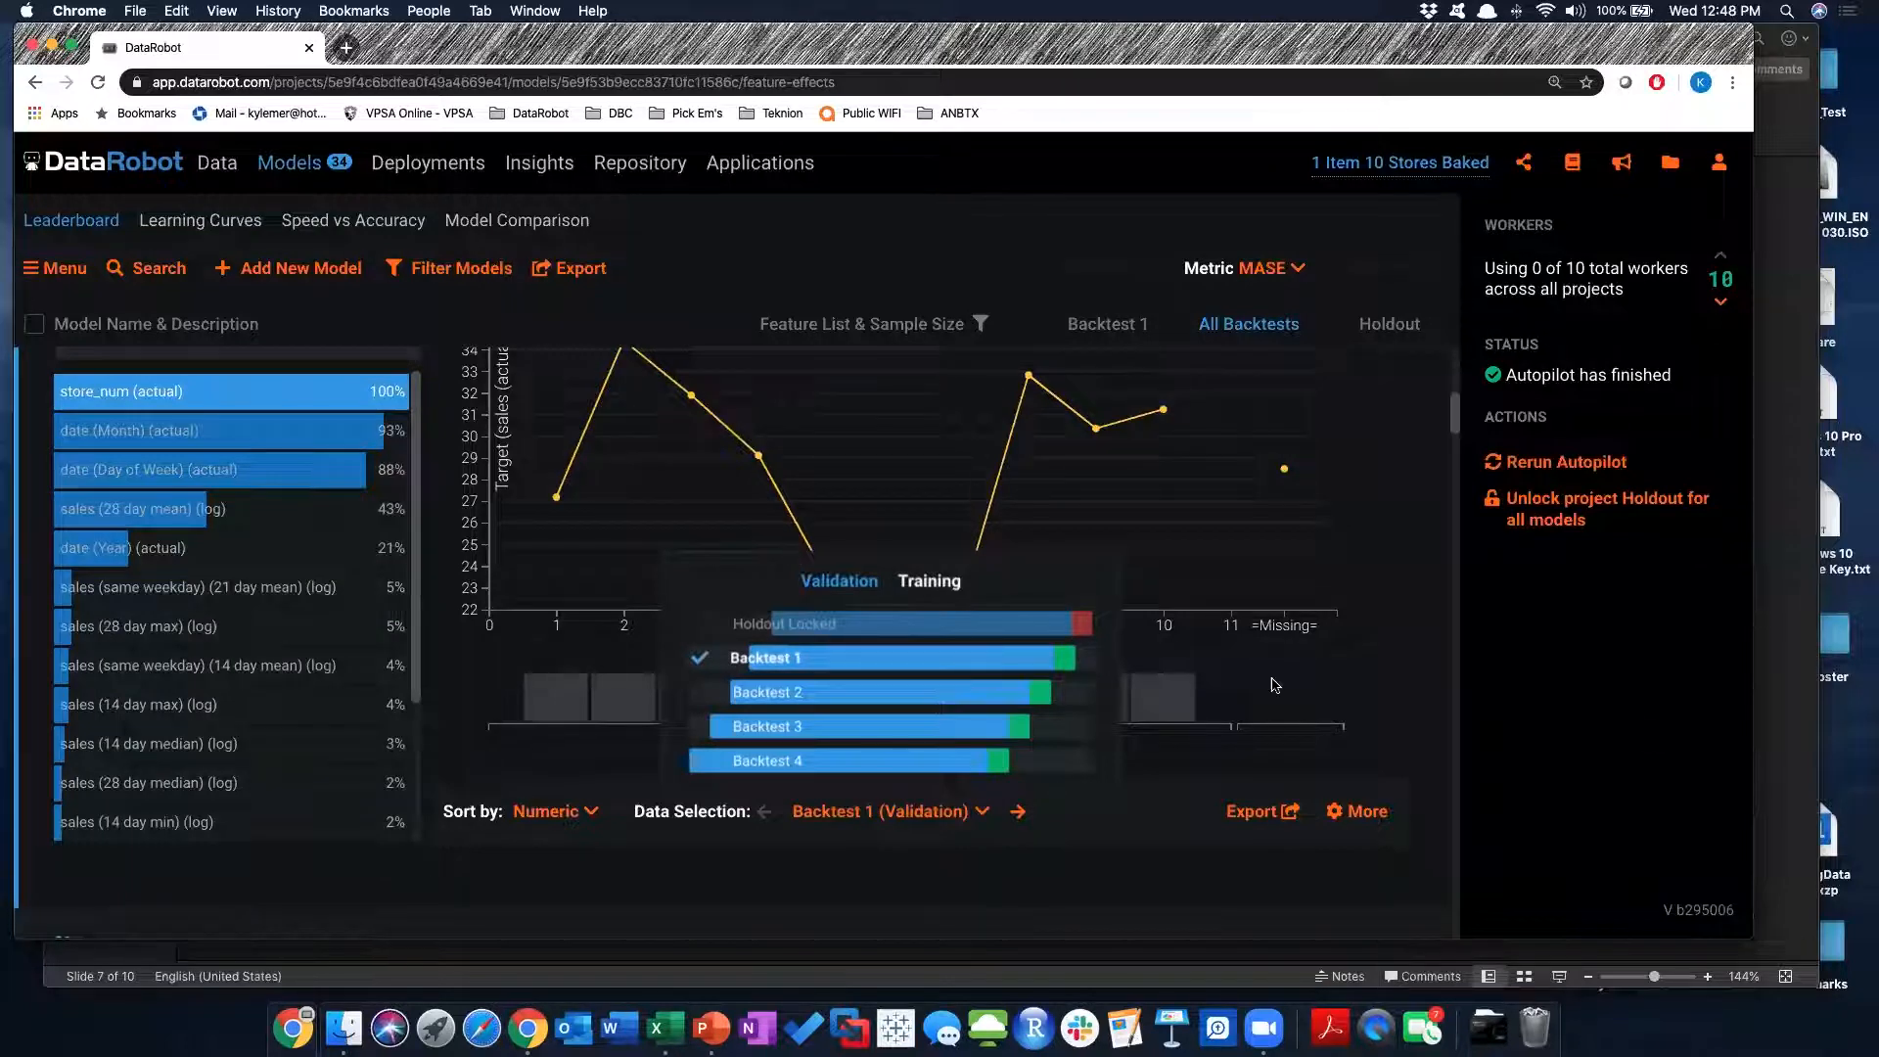
pyautogui.scroll(3, 1091, 323)
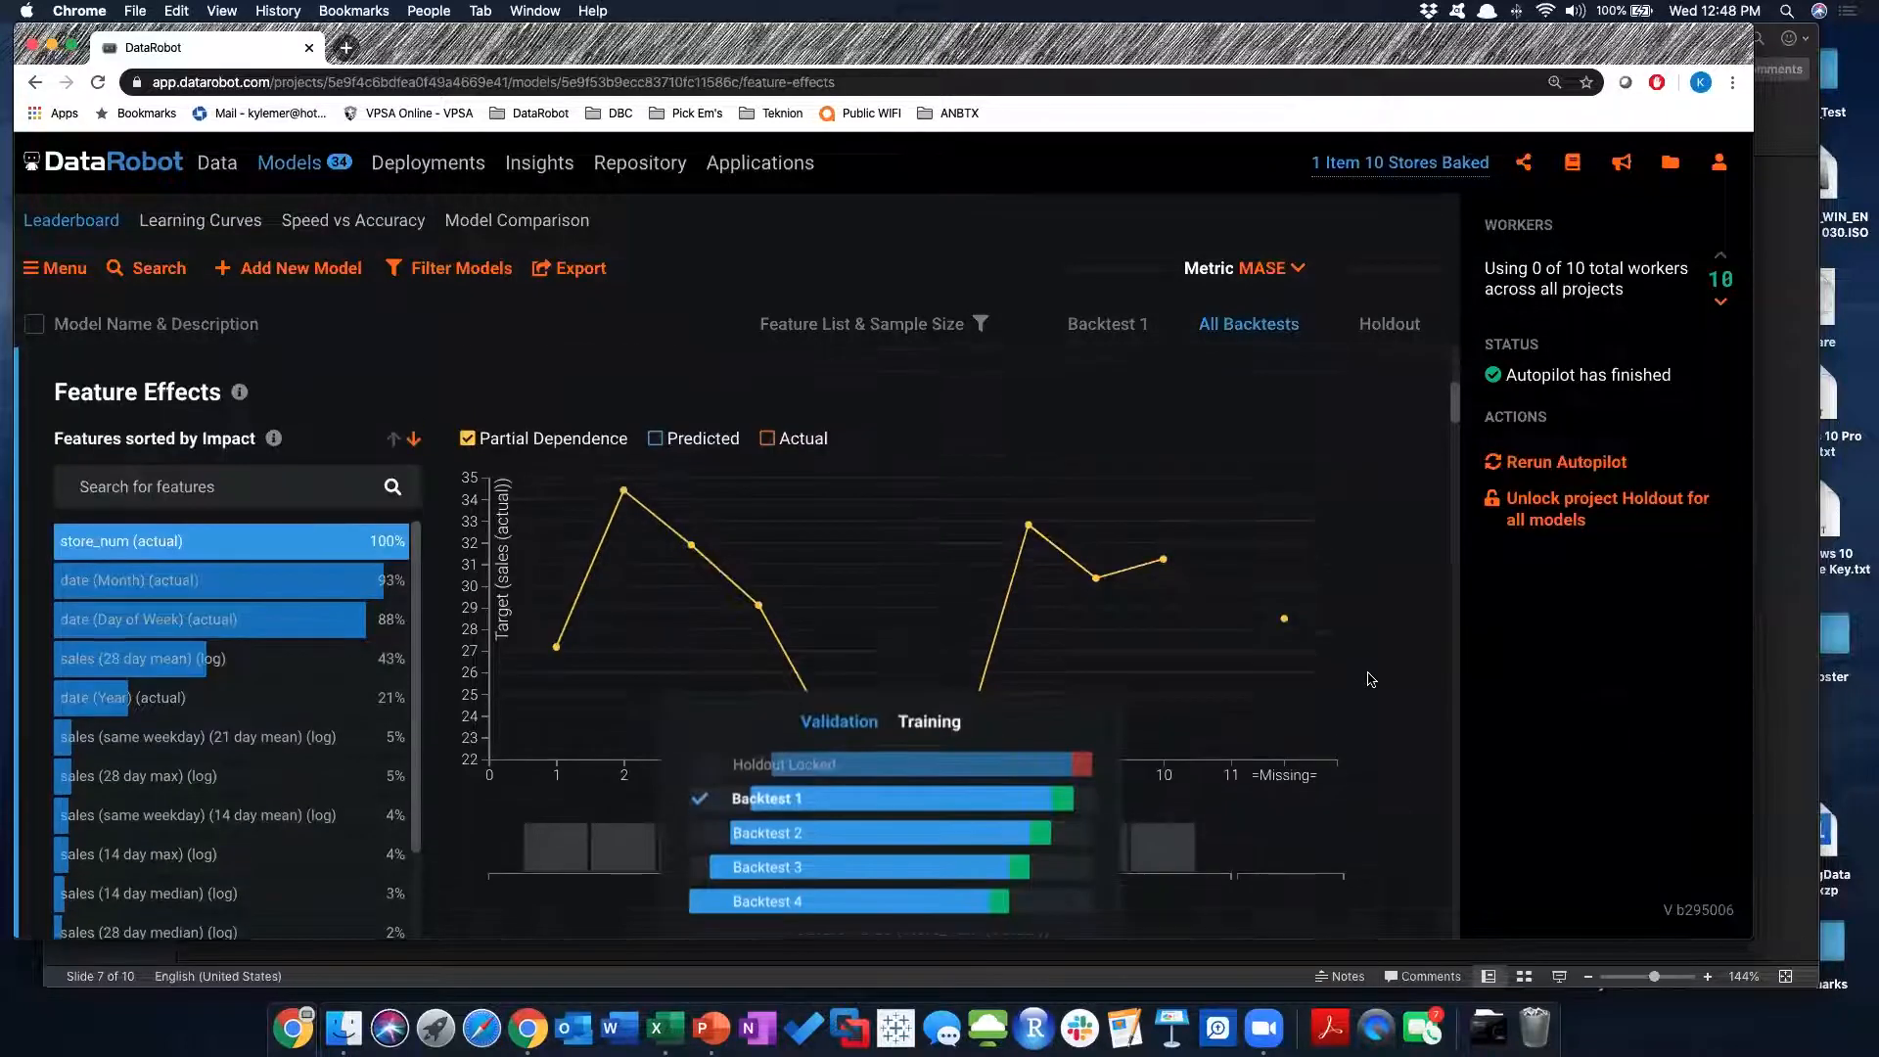
pyautogui.click(1101, 331)
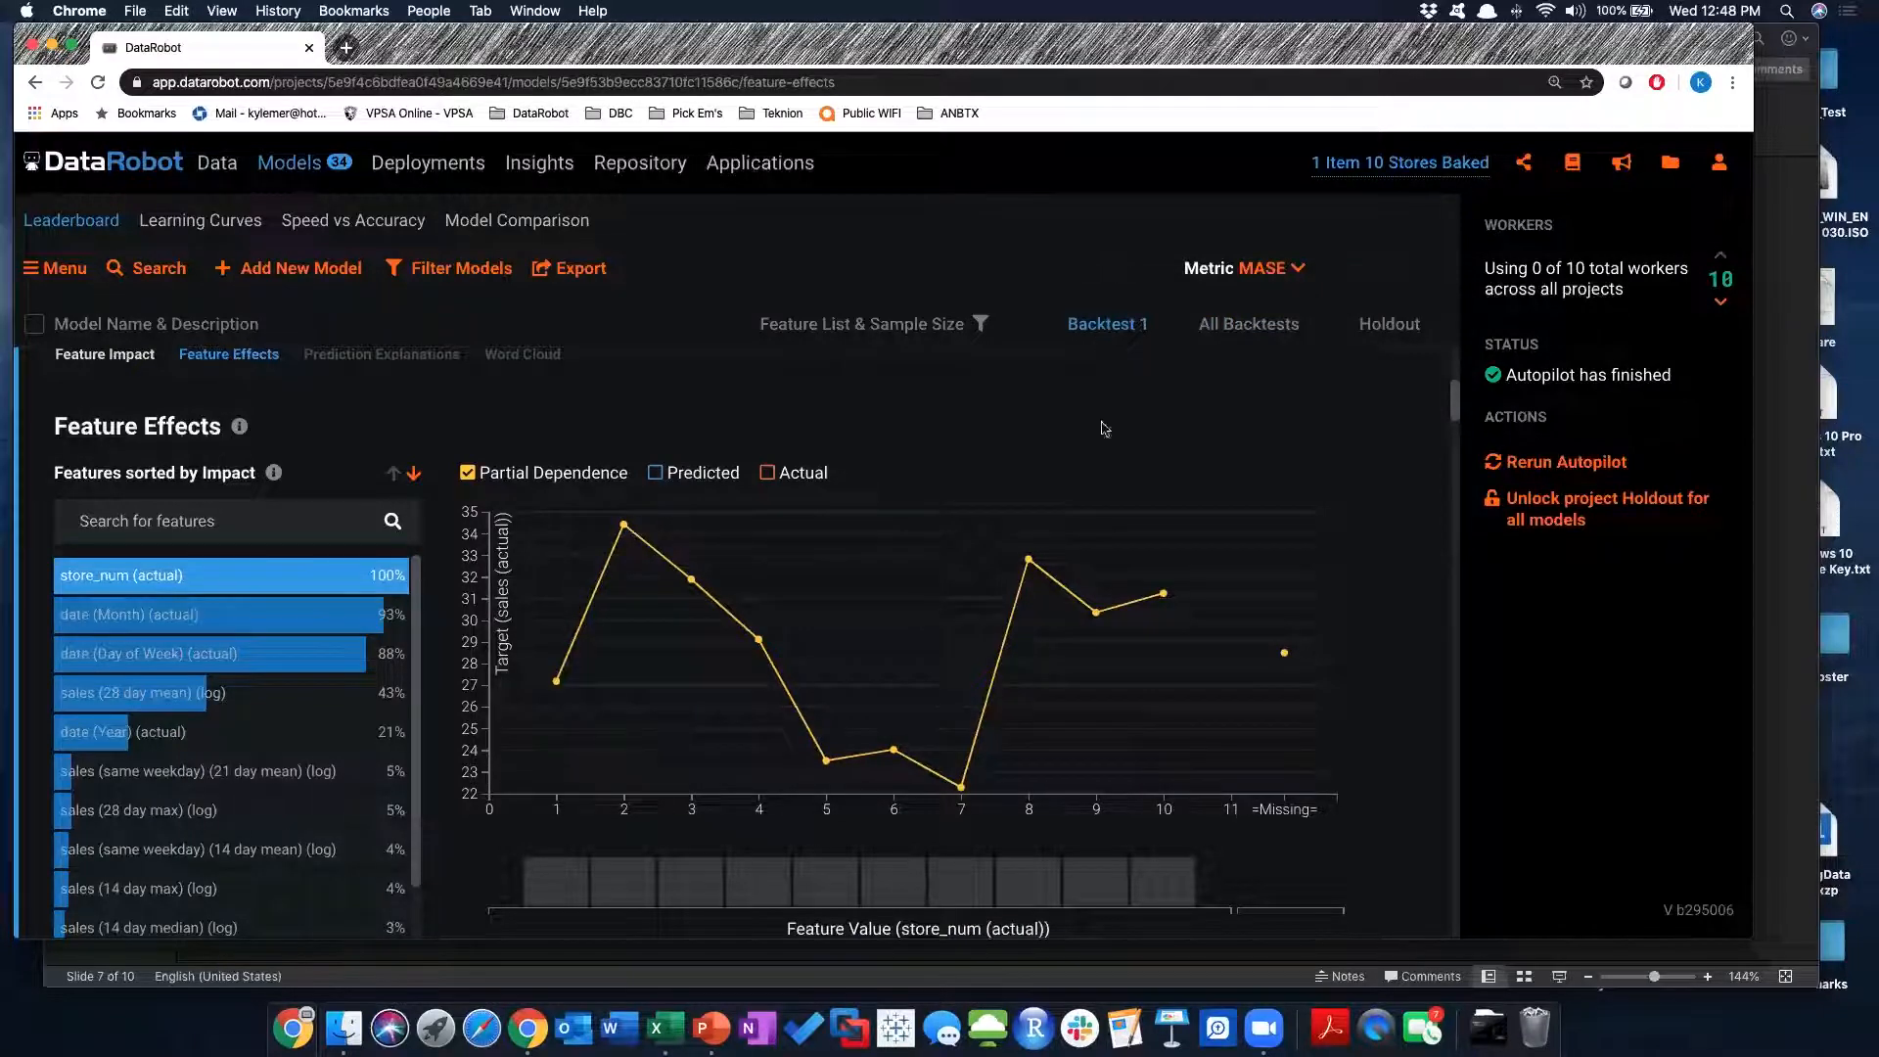
pyautogui.scroll(2, 874, 394)
pyautogui.scroll(-1, 832, 397)
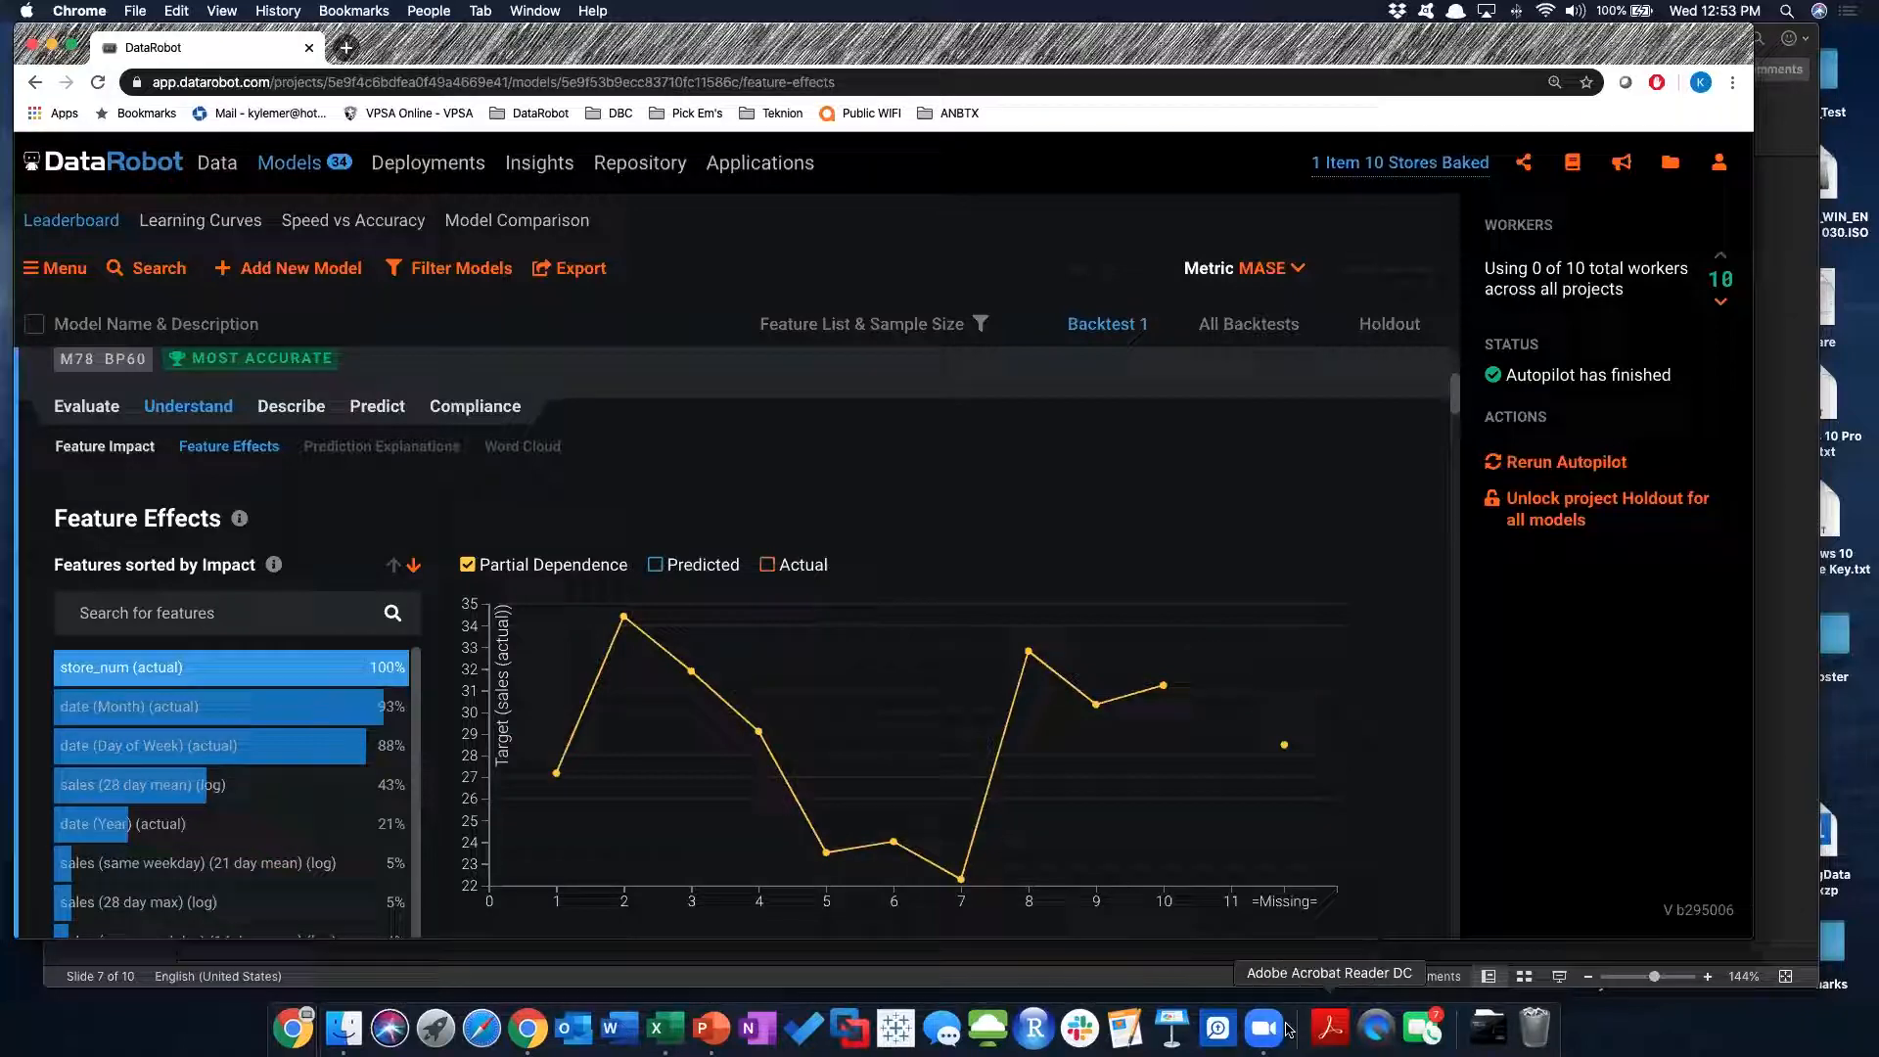
# Switch to the PowerPoint deck, start the slide show from slide 7 and advance to slide 8
pyautogui.click(711, 1027)
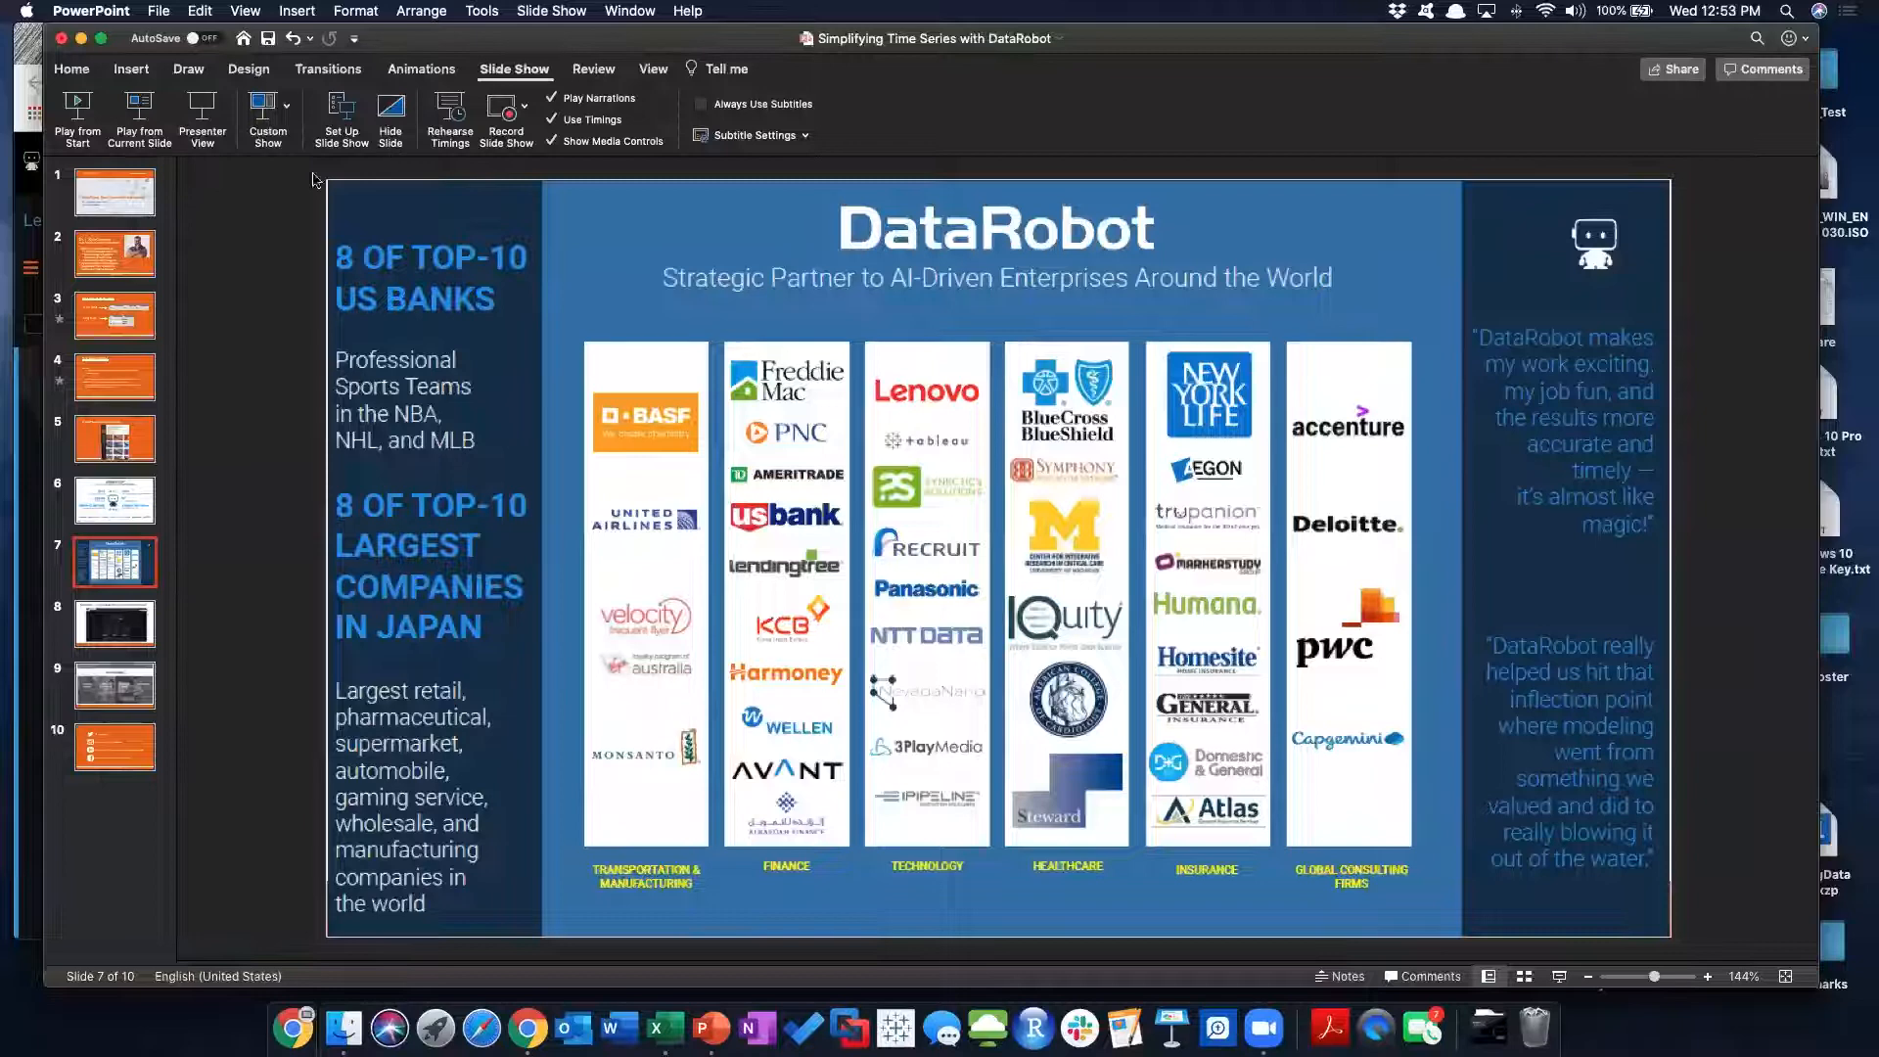
pyautogui.click(139, 107)
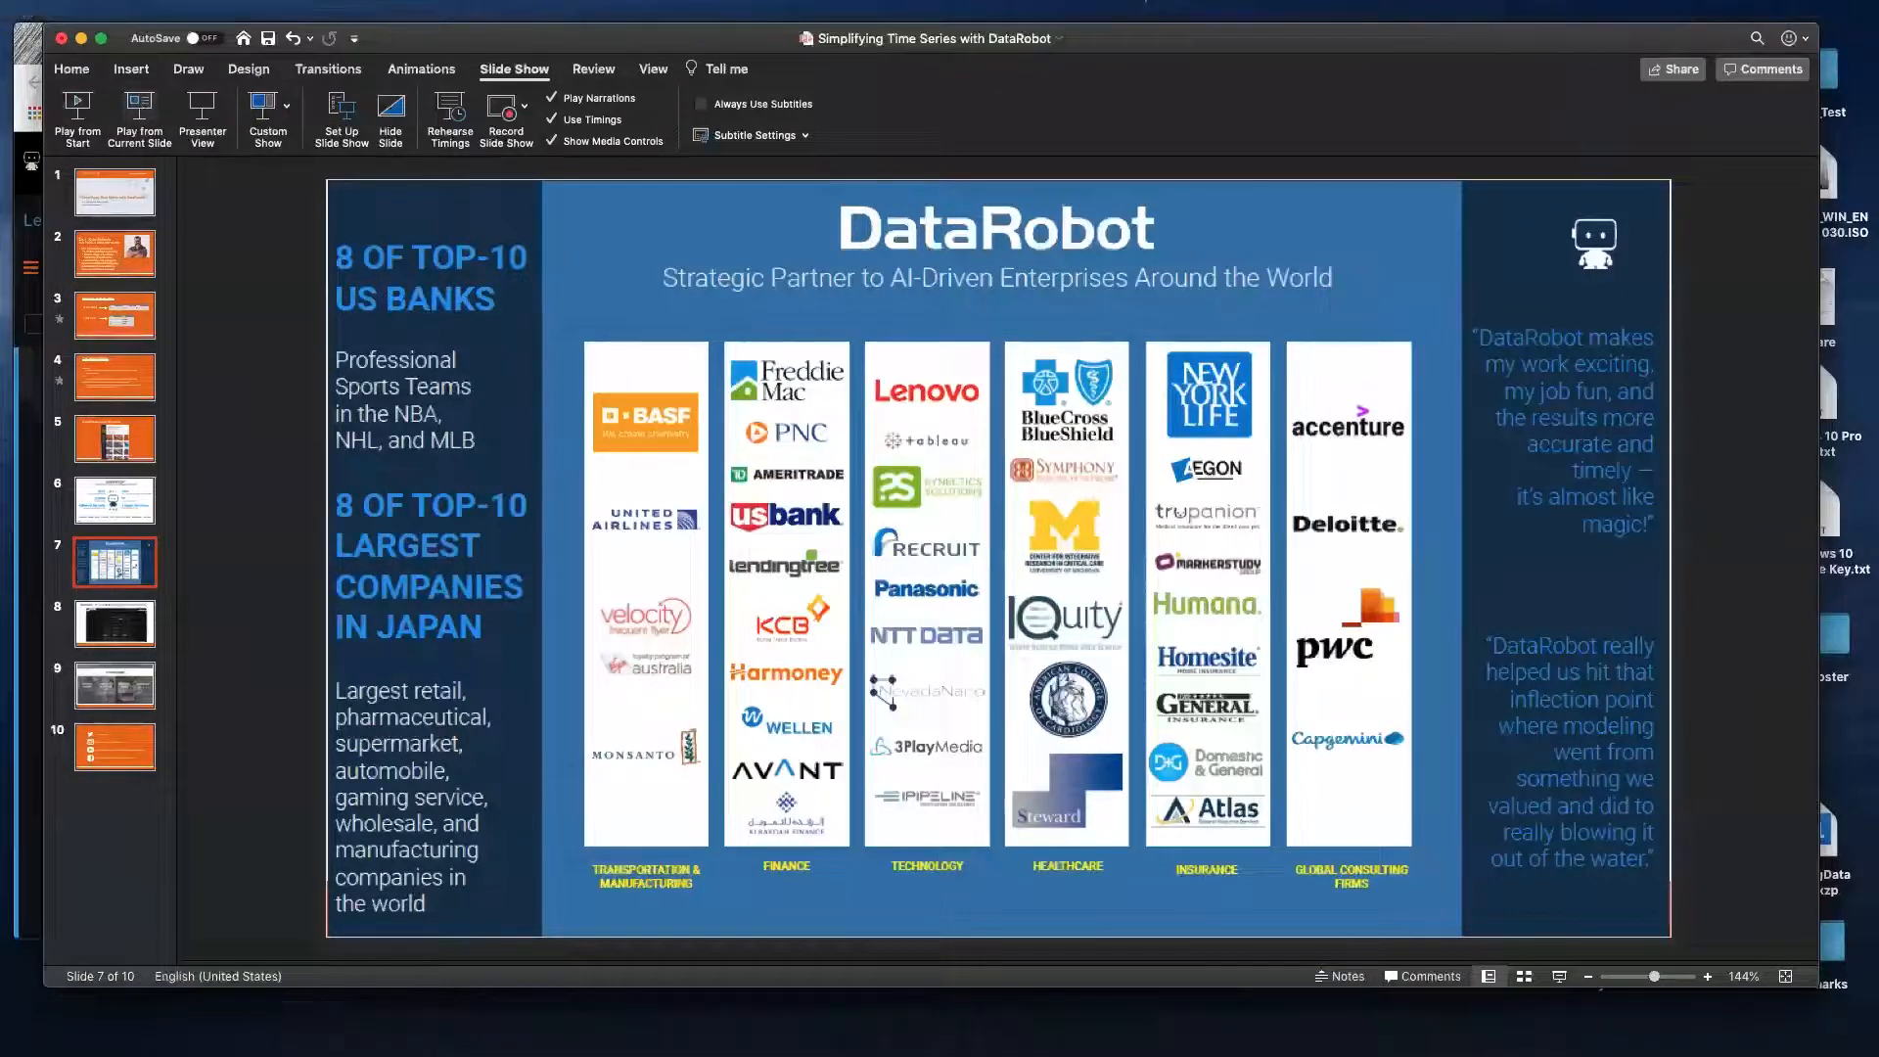
pyautogui.press('Right')
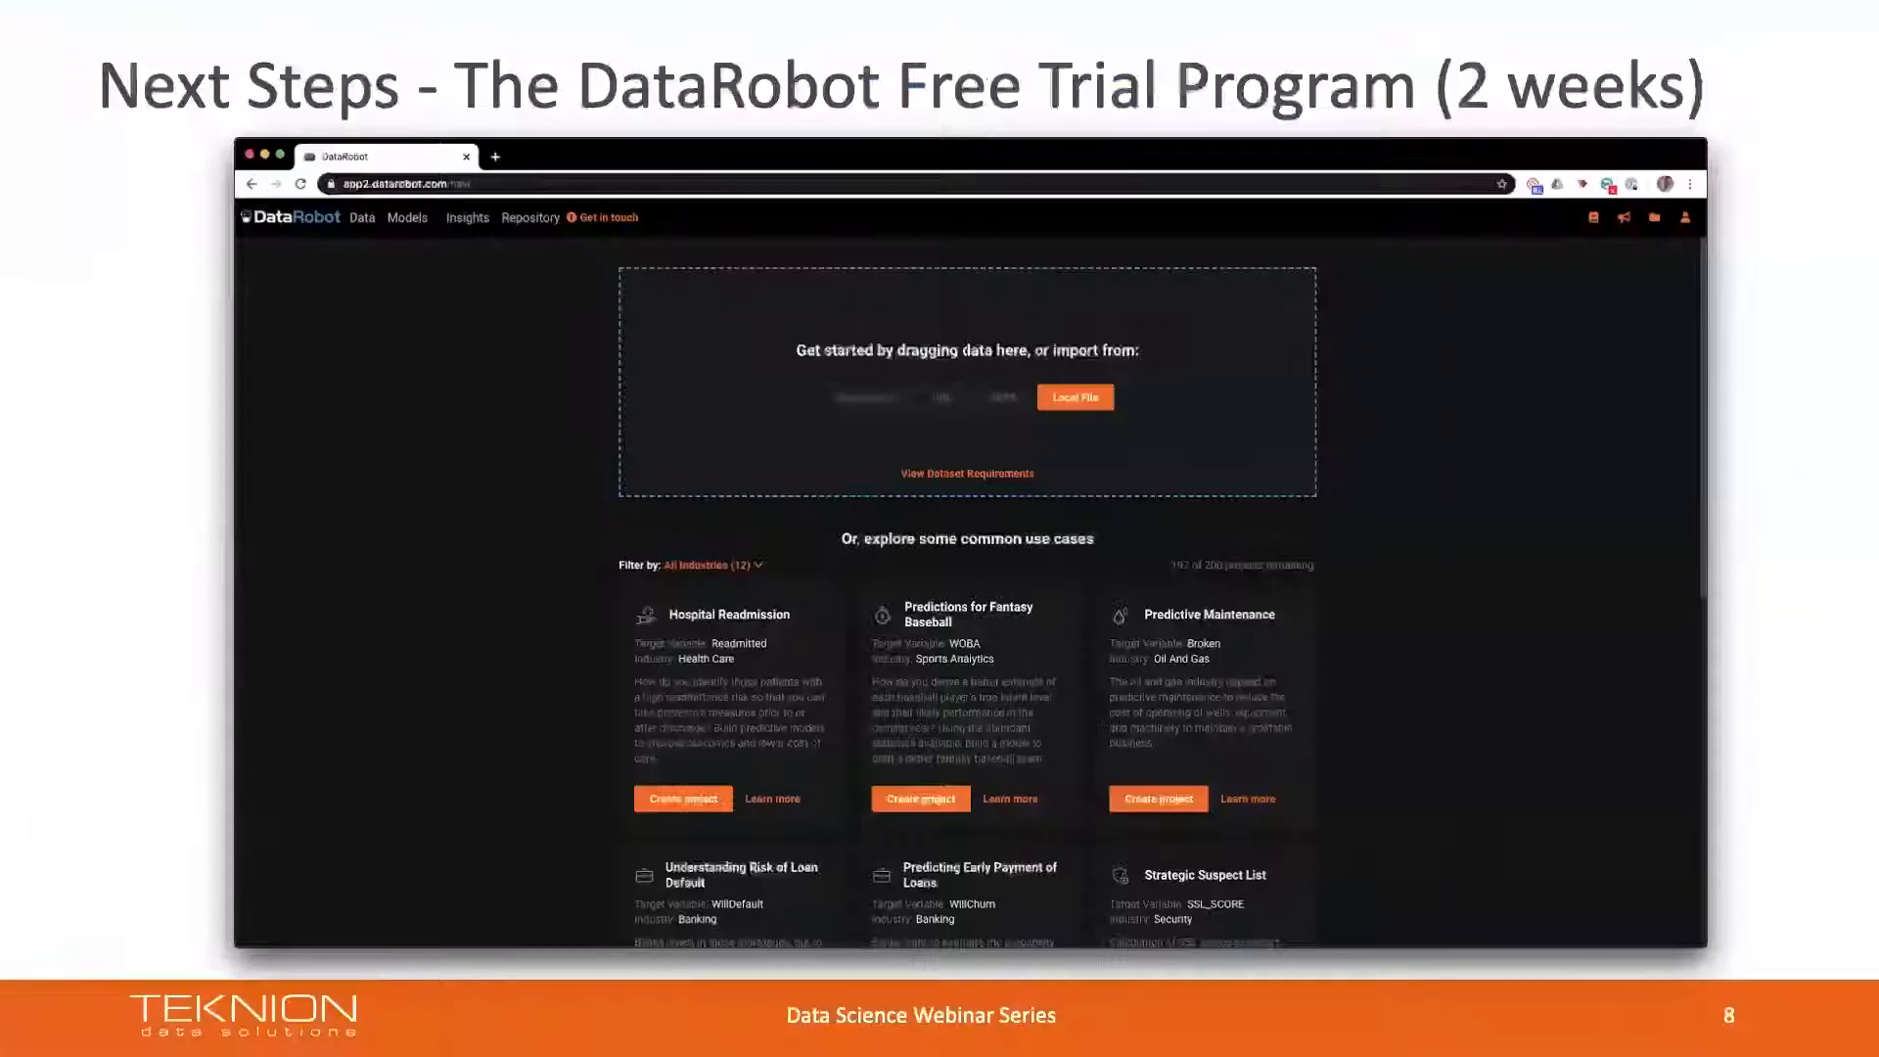